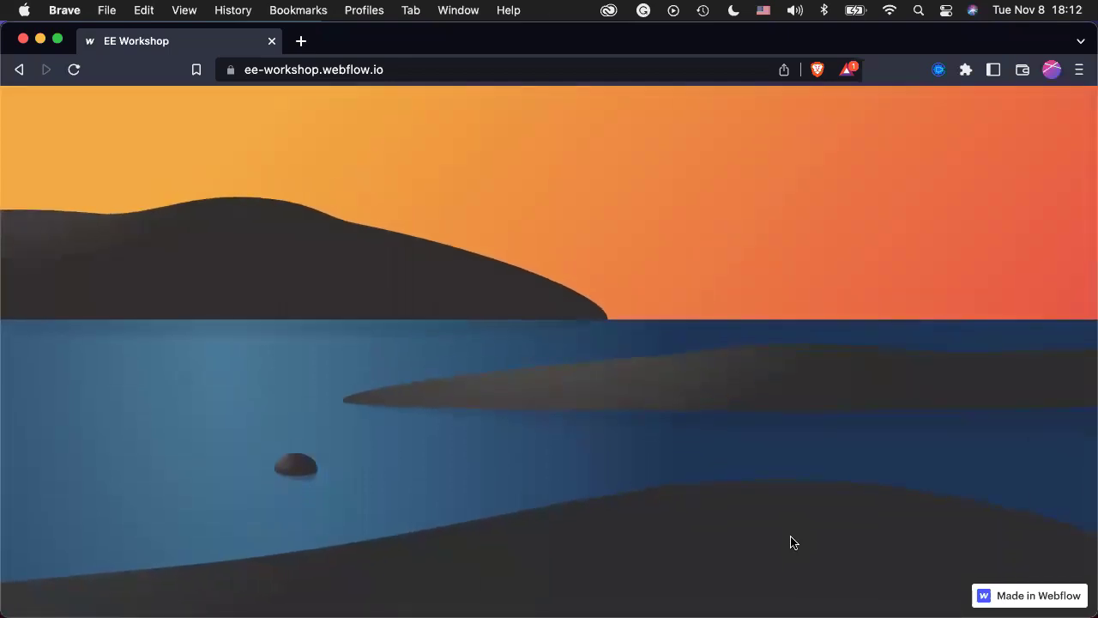
Look through the published EE Workshop page down to the house scene and return to its start.
{"action": "scroll", "coordinate": [334, 449], "scroll_direction": "down", "scroll_amount": 2}
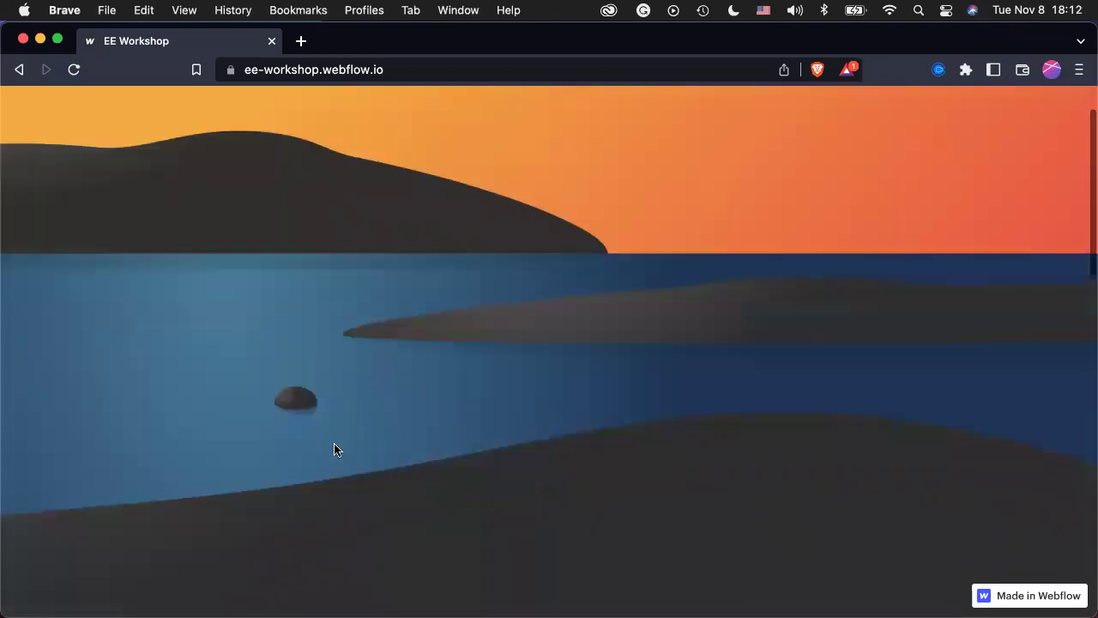
{"action": "scroll", "coordinate": [334, 449], "scroll_direction": "down", "scroll_amount": 5}
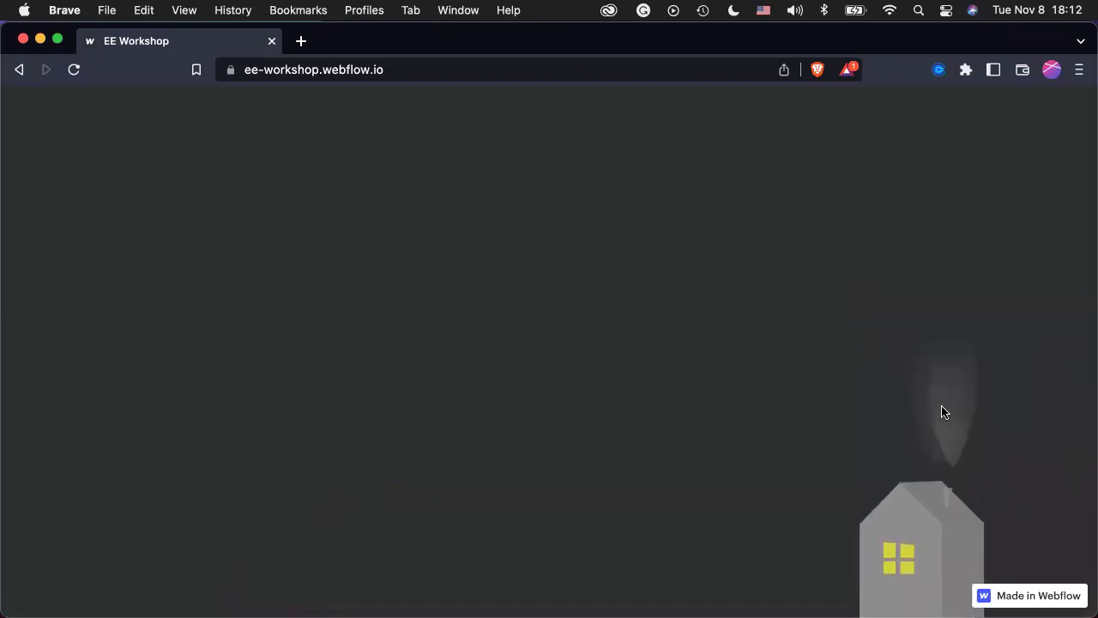
{"action": "scroll", "coordinate": [942, 412], "scroll_direction": "up", "scroll_amount": 7}
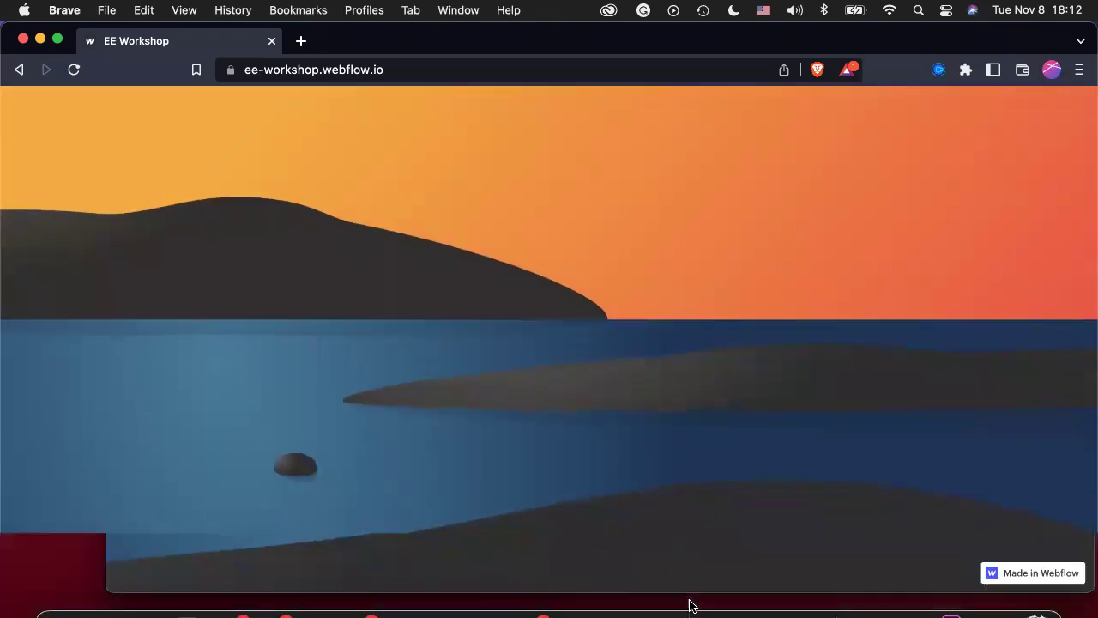
{"action": "key", "text": "ctrl+Up"}
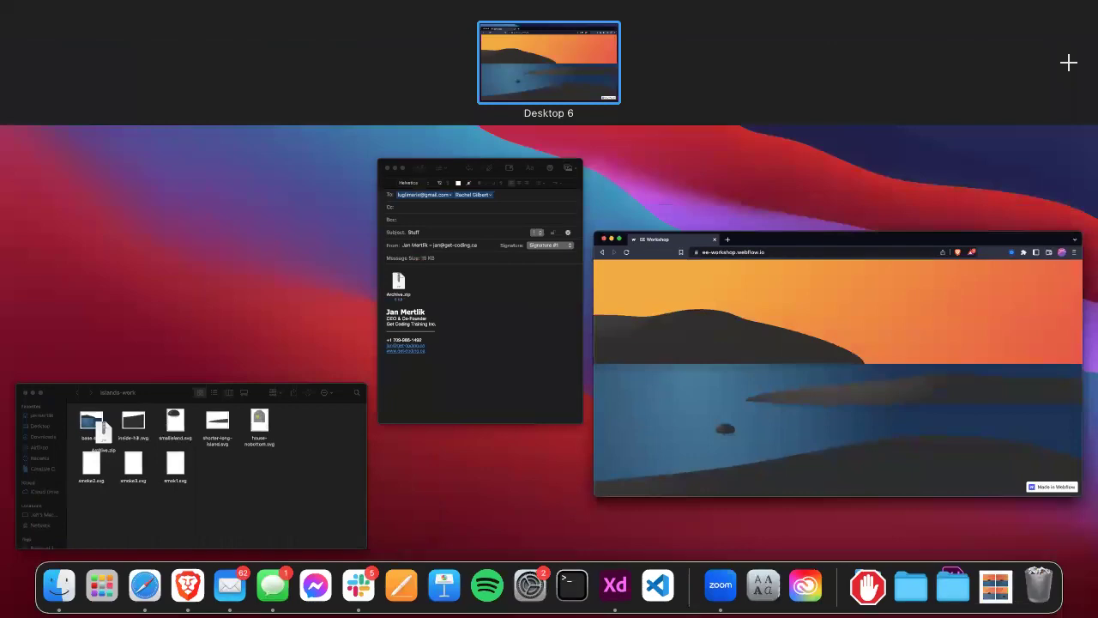
{"action": "key", "text": "ctrl+Up"}
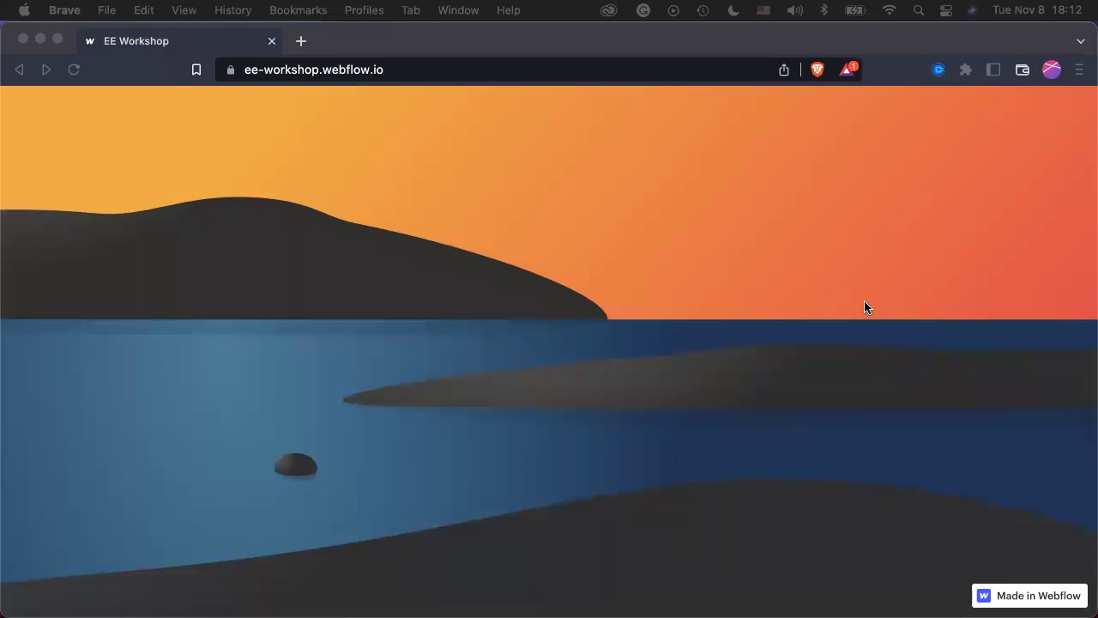
{"action": "left_click", "coordinate": [635, 44]}
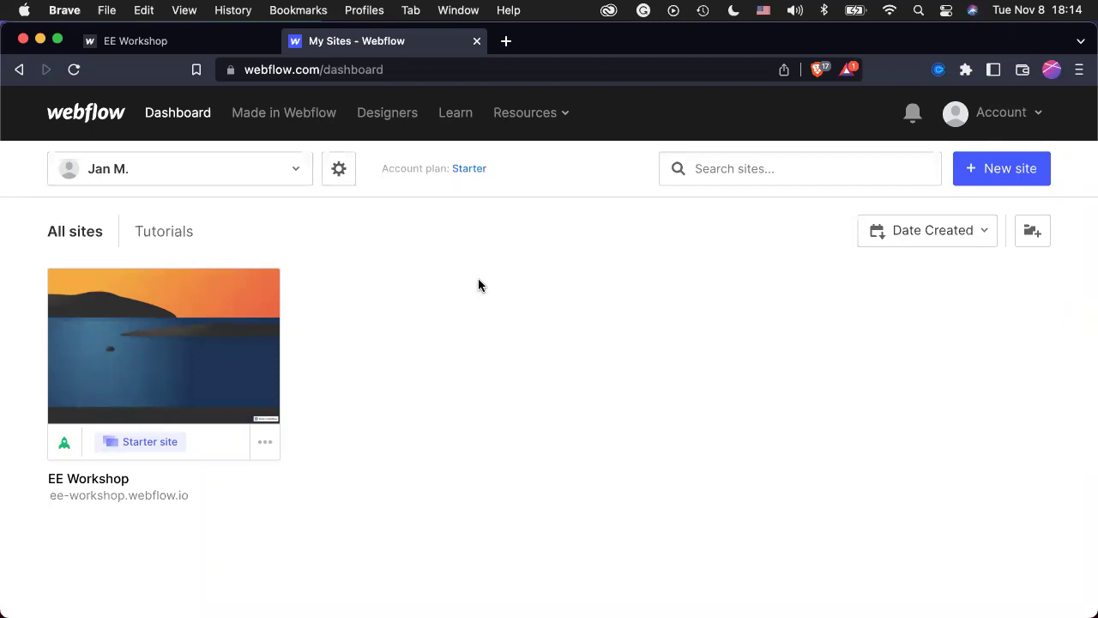
Open gatewaytoaquaculture.com in a new browser tab.
{"action": "key", "text": "cmd+t"}
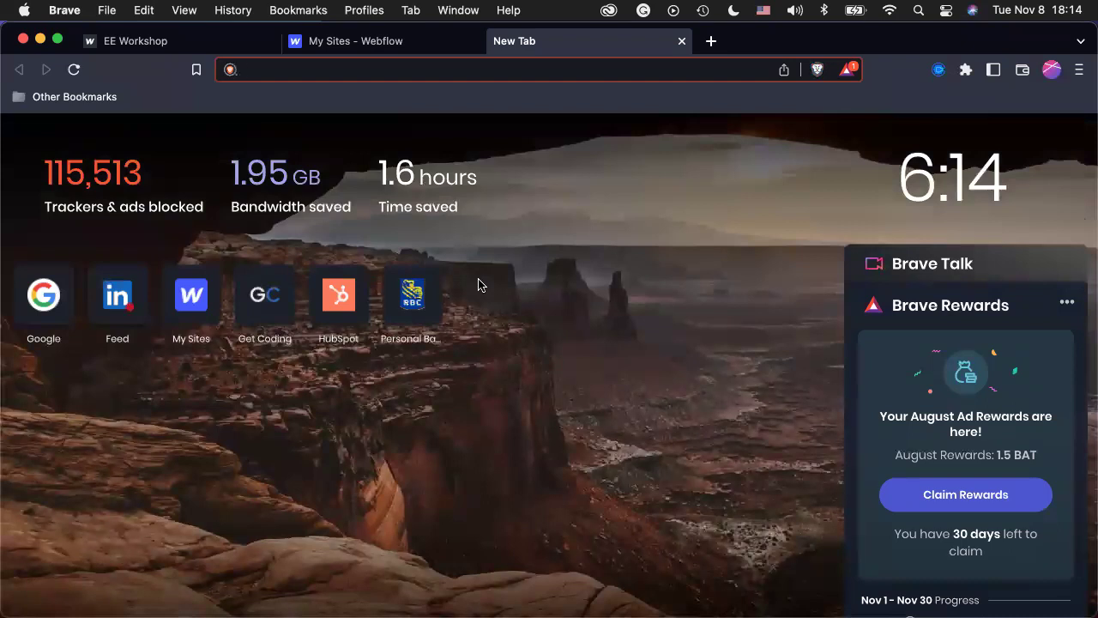
{"action": "type", "text": "gateway"}
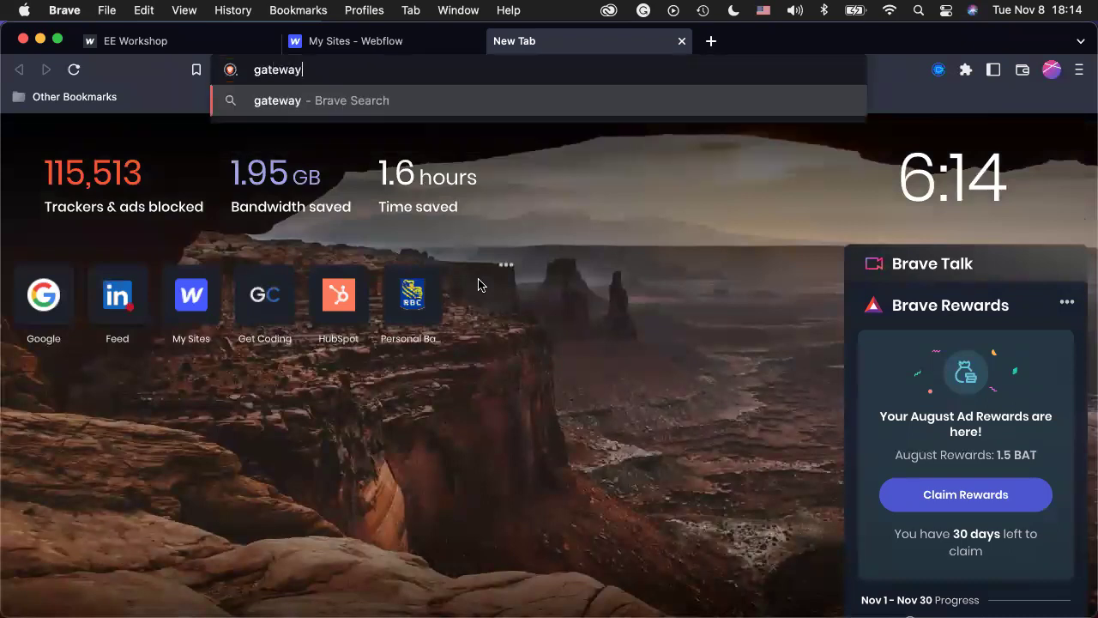
{"action": "type", "text": "toaquaculture"}
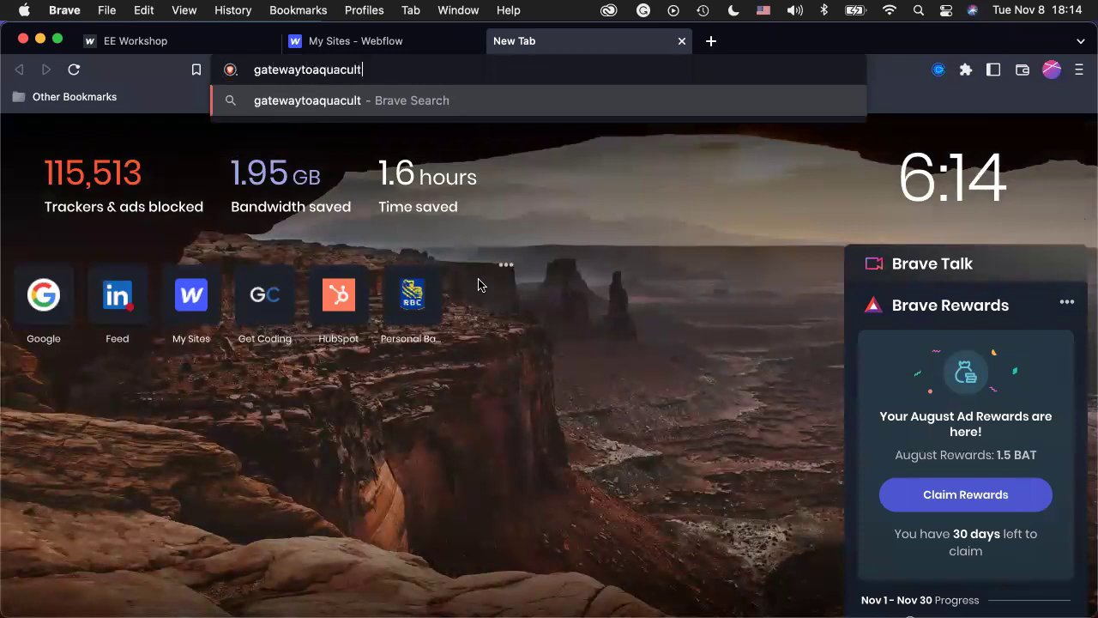
{"action": "type", "text": ".com"}
{"action": "key", "text": "Return"}
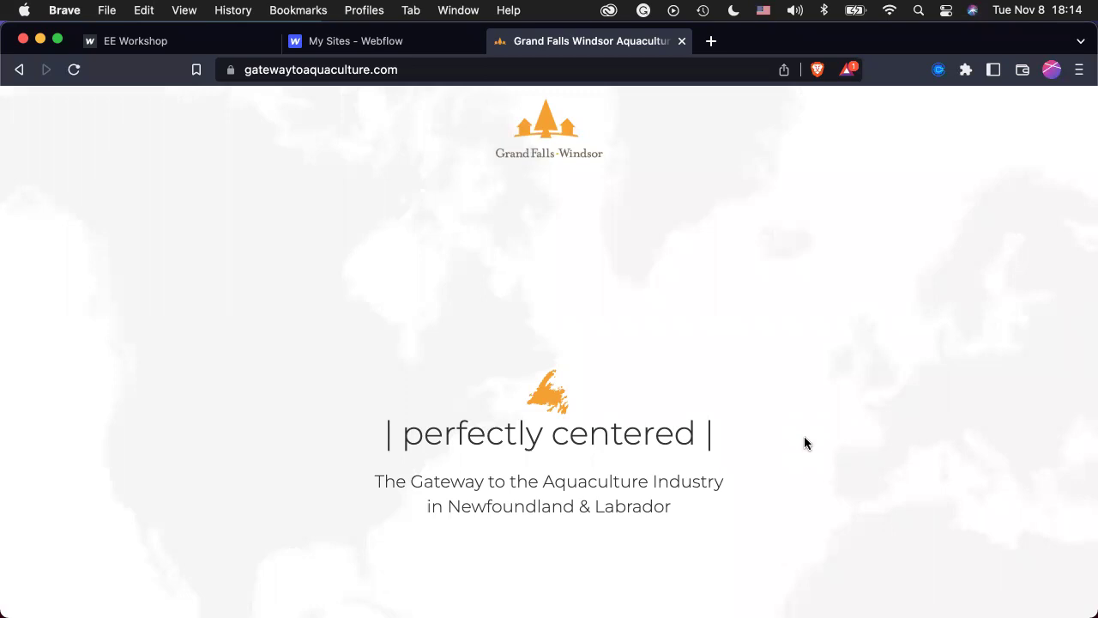
Review the aquaculture site's map animation and content sections through to the footer, and return to its start.
{"action": "scroll", "coordinate": [803, 440], "scroll_direction": "down", "scroll_amount": 5}
{"action": "scroll", "coordinate": [804, 436], "scroll_direction": "down", "scroll_amount": 5}
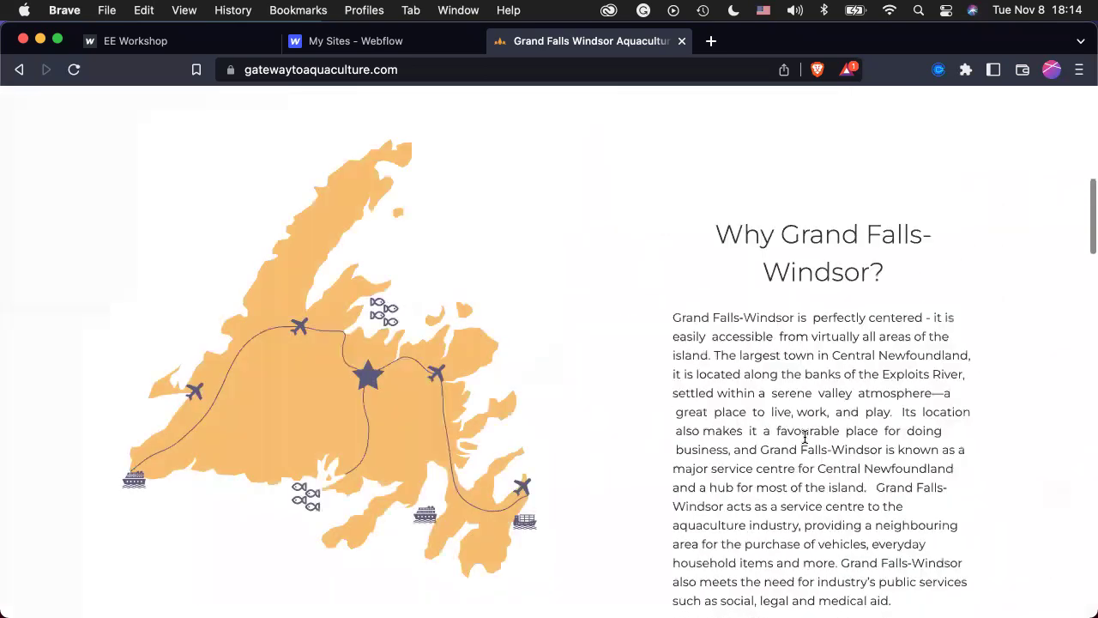
{"action": "scroll", "coordinate": [803, 437], "scroll_direction": "down", "scroll_amount": 8}
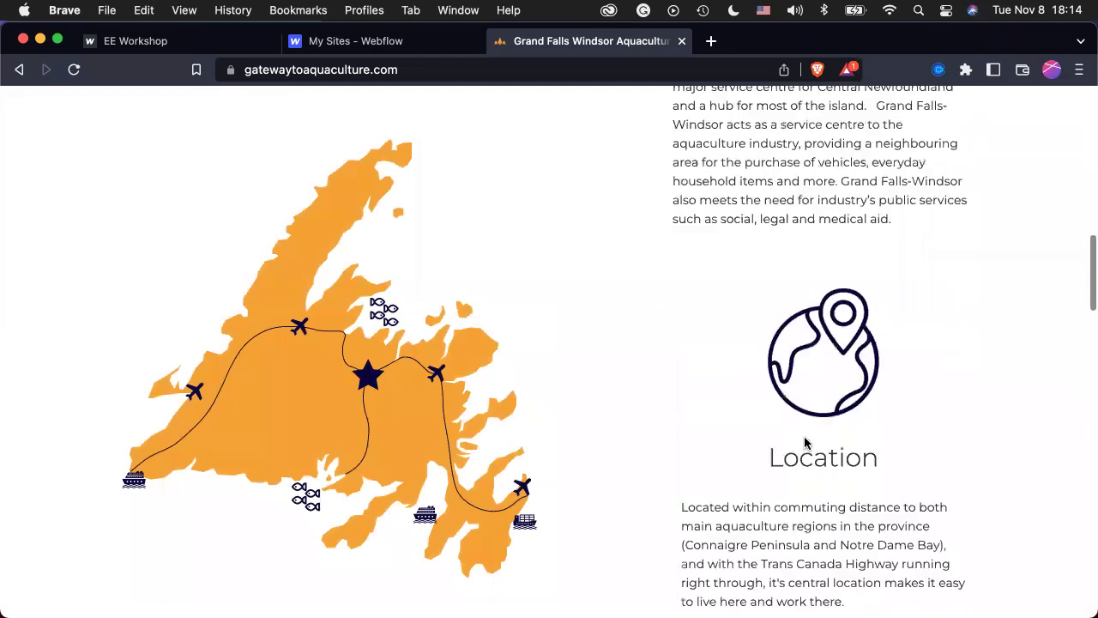
{"action": "scroll", "coordinate": [804, 441], "scroll_direction": "down", "scroll_amount": 10}
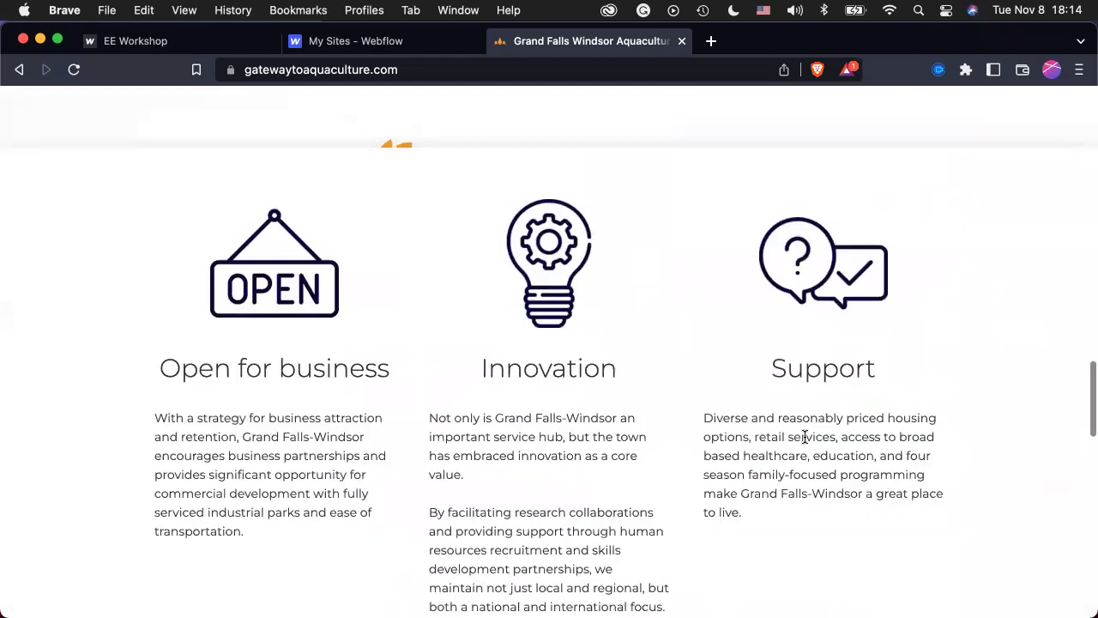
{"action": "scroll", "coordinate": [804, 442], "scroll_direction": "down", "scroll_amount": 10}
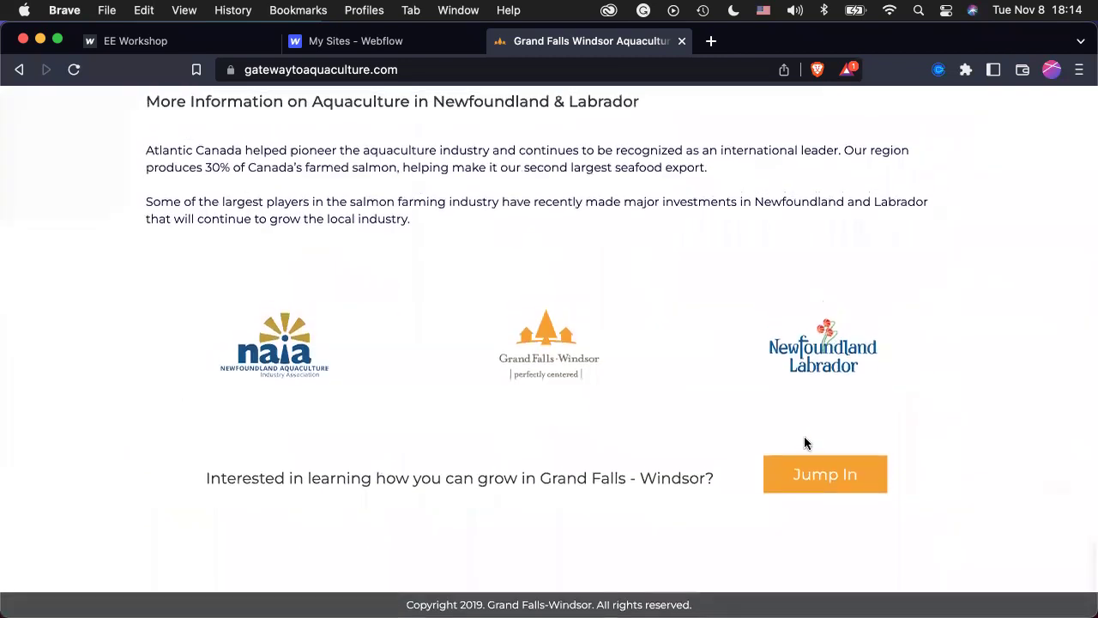
{"action": "key", "text": "super+Up"}
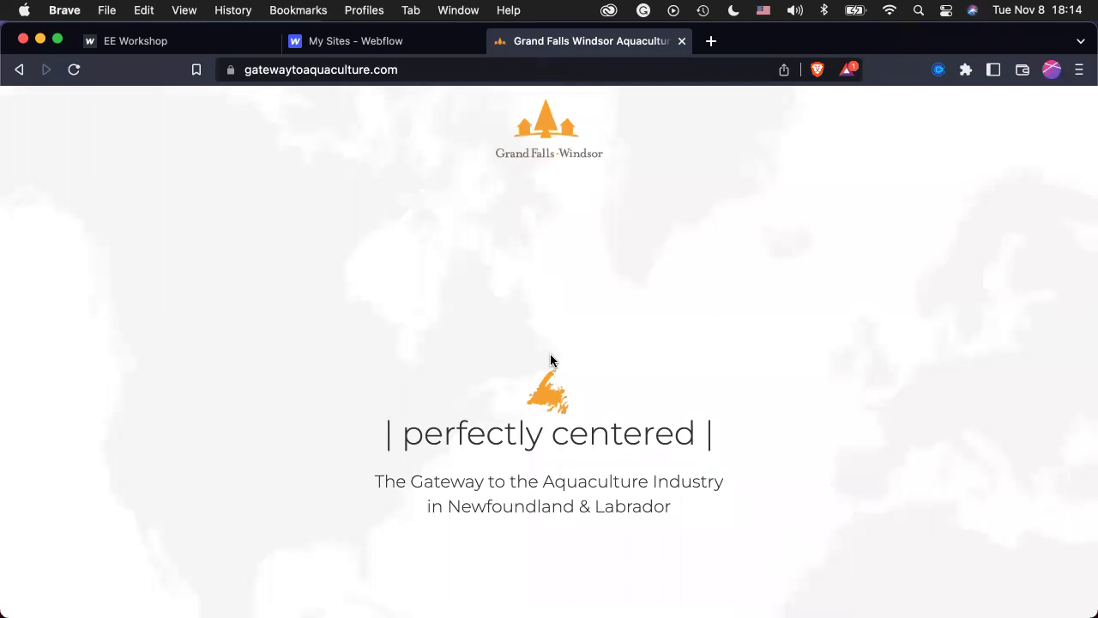
Load getcoding.ca in the same tab in place of the aquaculture site.
{"action": "left_click", "coordinate": [290, 72]}
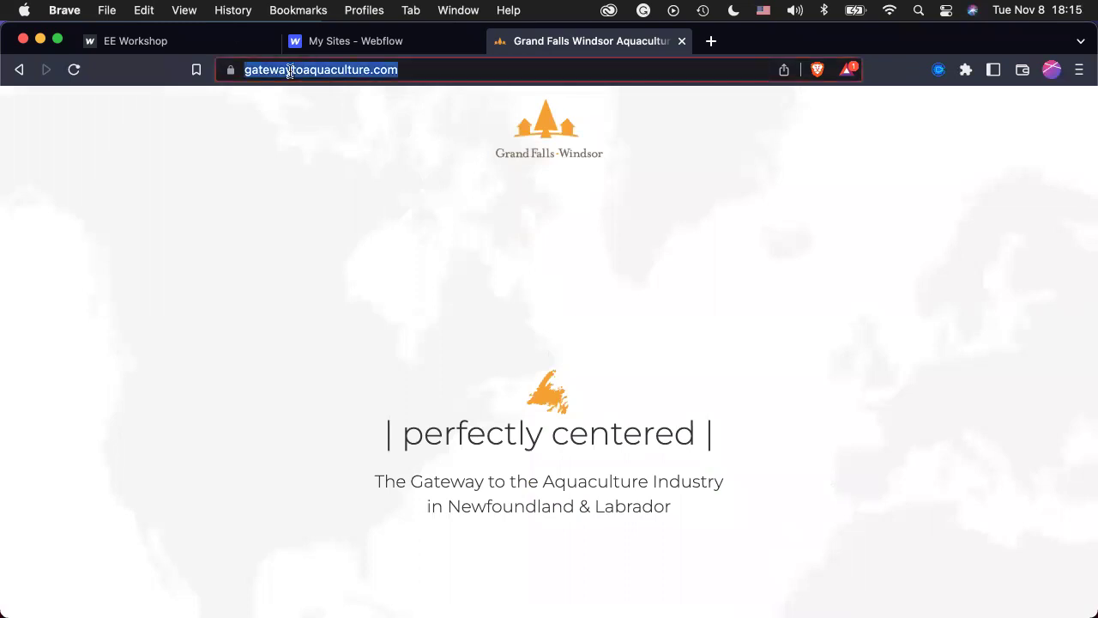
{"action": "type", "text": "get"}
{"action": "key", "text": "Return"}
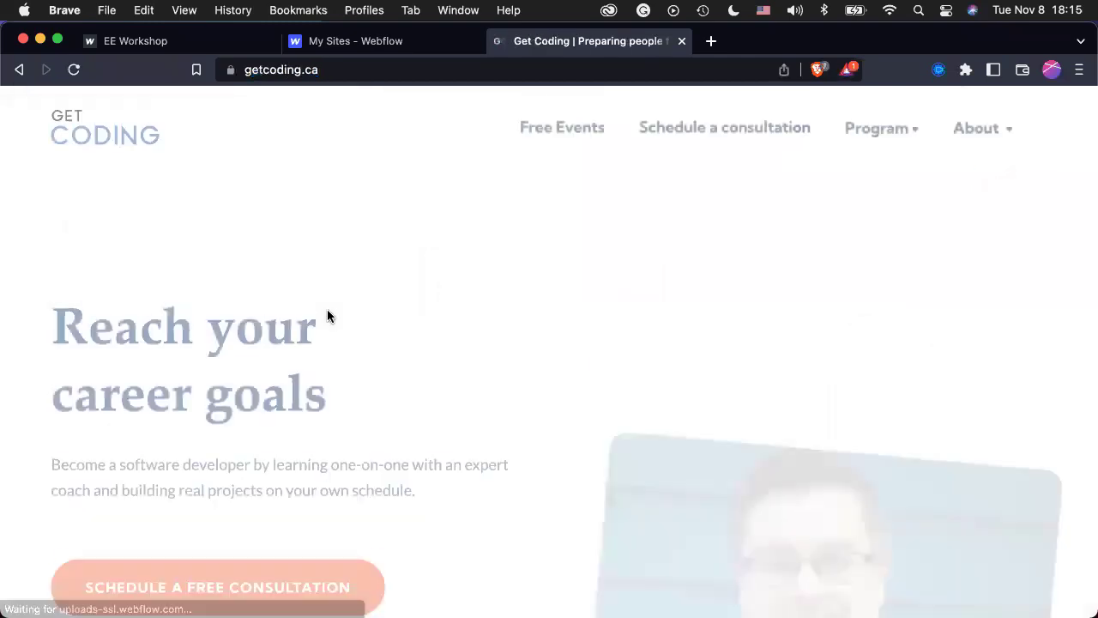
Examine the Get Coding home page's hero, student testimonials, graduate employers and program feature sections.
{"action": "scroll", "coordinate": [327, 316], "scroll_direction": "down", "scroll_amount": 1}
{"action": "scroll", "coordinate": [327, 316], "scroll_direction": "down", "scroll_amount": 4}
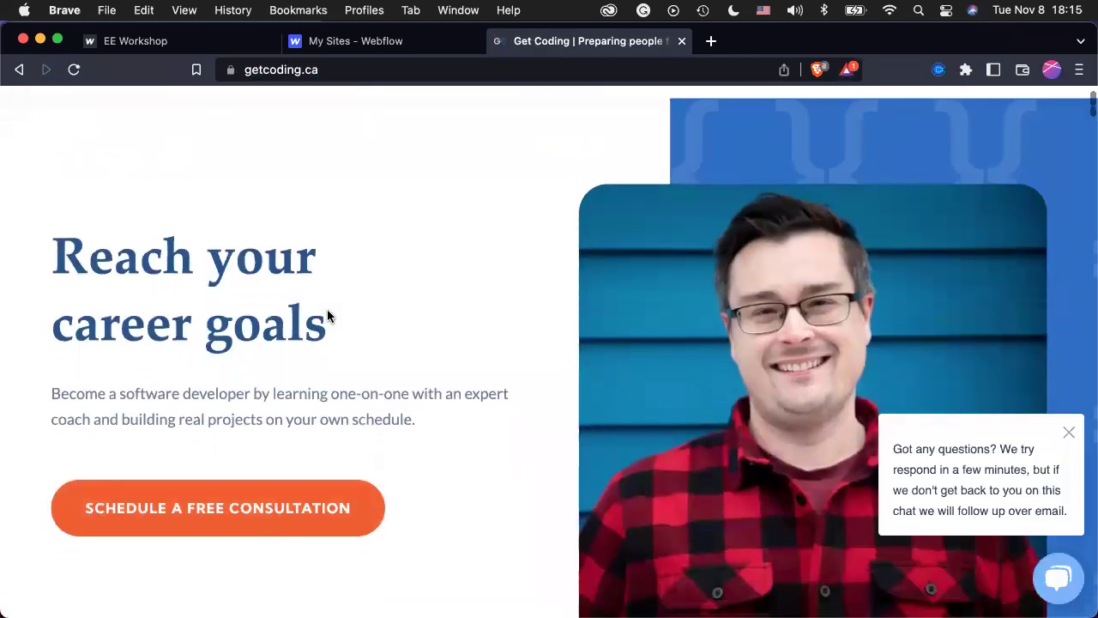
{"action": "scroll", "coordinate": [721, 260], "scroll_direction": "down", "scroll_amount": 10}
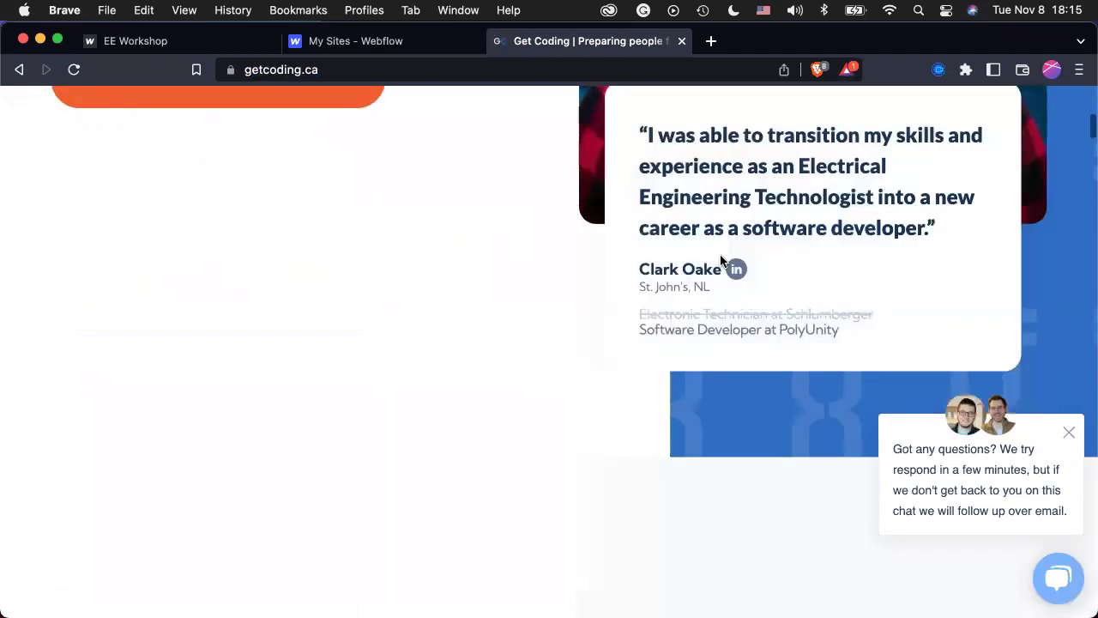
{"action": "scroll", "coordinate": [721, 260], "scroll_direction": "down", "scroll_amount": 7}
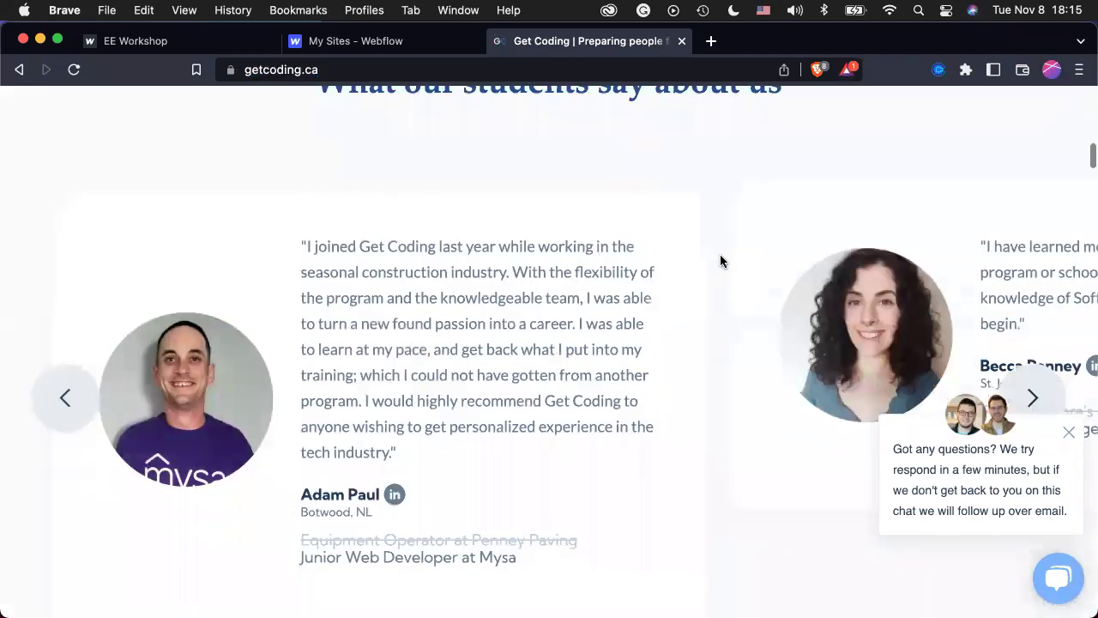
{"action": "scroll", "coordinate": [719, 255], "scroll_direction": "down", "scroll_amount": 10}
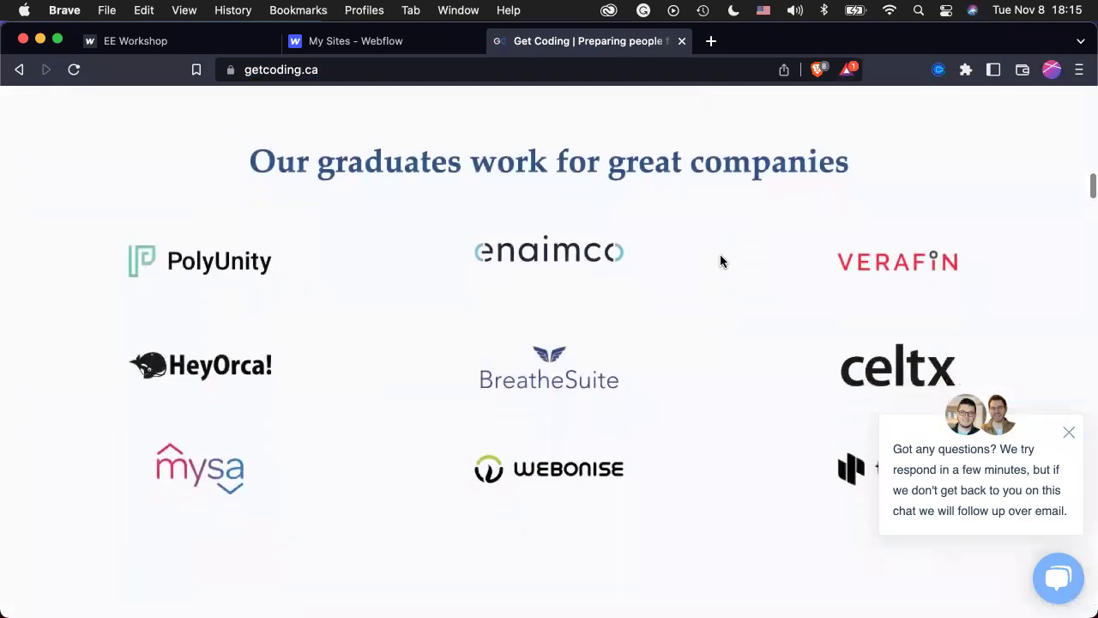
{"action": "scroll", "coordinate": [720, 258], "scroll_direction": "down", "scroll_amount": 5}
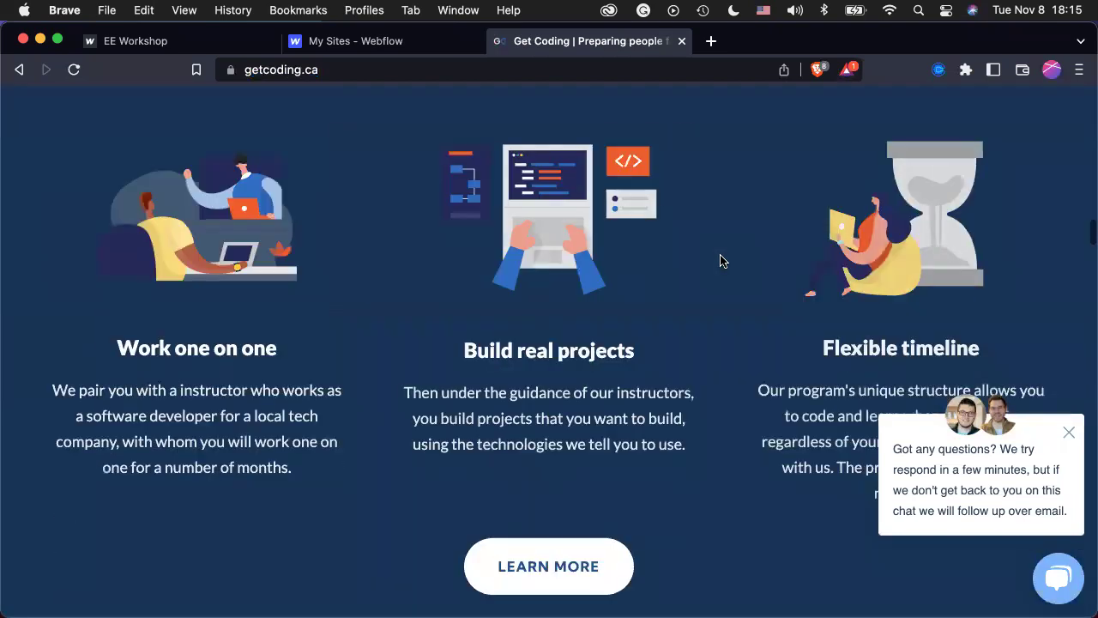
{"action": "scroll", "coordinate": [718, 257], "scroll_direction": "down", "scroll_amount": 2}
{"action": "scroll", "coordinate": [654, 136], "scroll_direction": "up", "scroll_amount": 10}
{"action": "scroll", "coordinate": [653, 136], "scroll_direction": "down", "scroll_amount": 5}
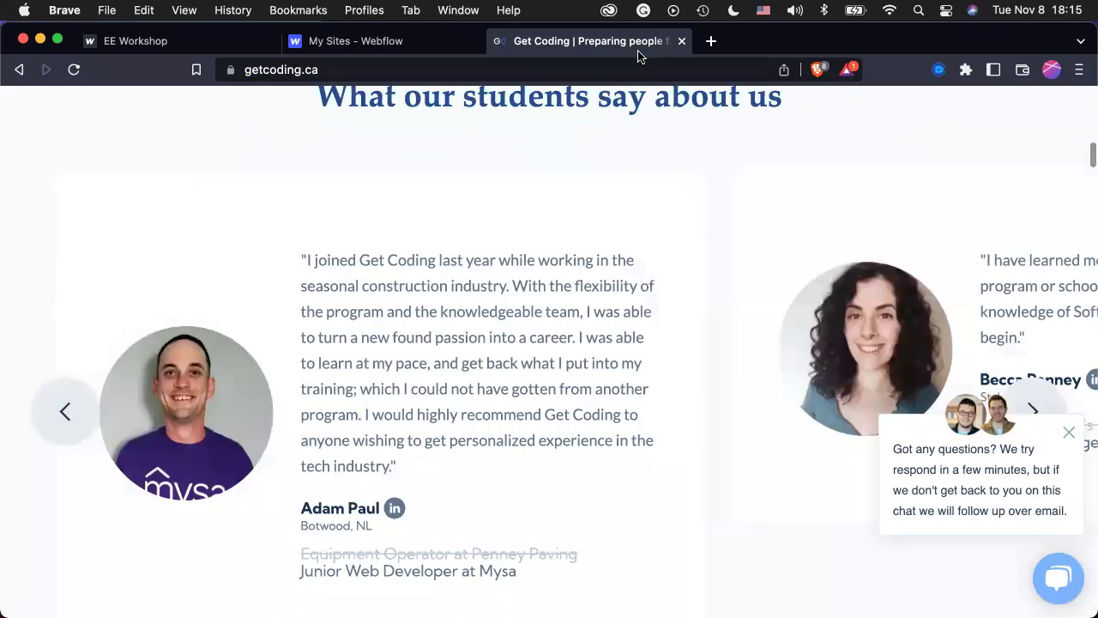
Load metricsflow.com in the same tab in place of the Get Coding site.
{"action": "left_click", "coordinate": [637, 62]}
{"action": "type", "text": "metri"}
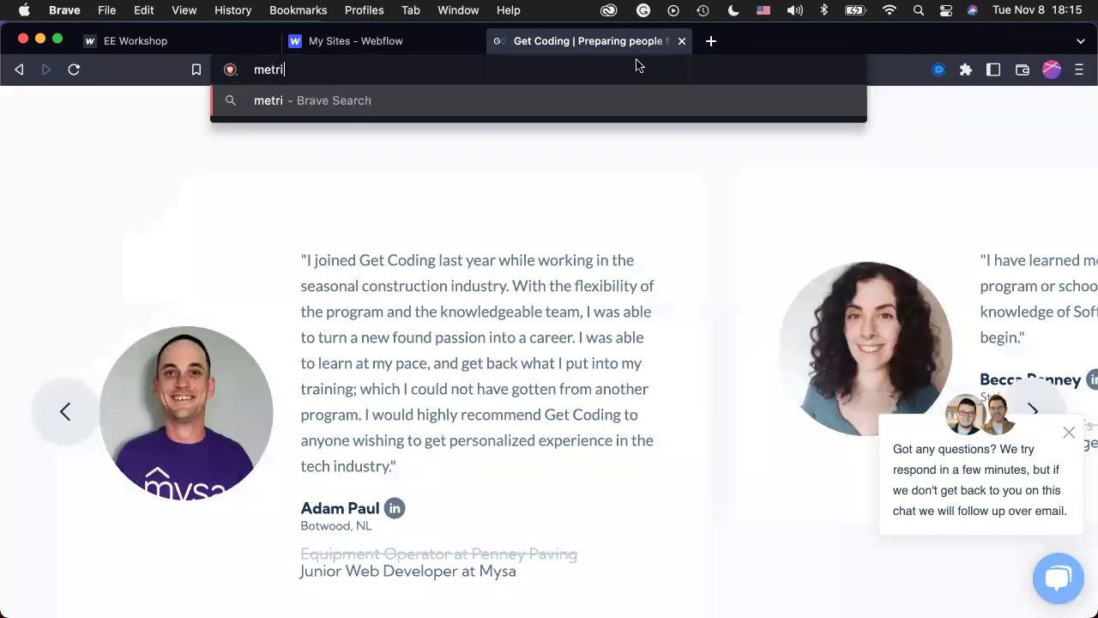
{"action": "type", "text": "csflow.com"}
{"action": "key", "text": "Return"}
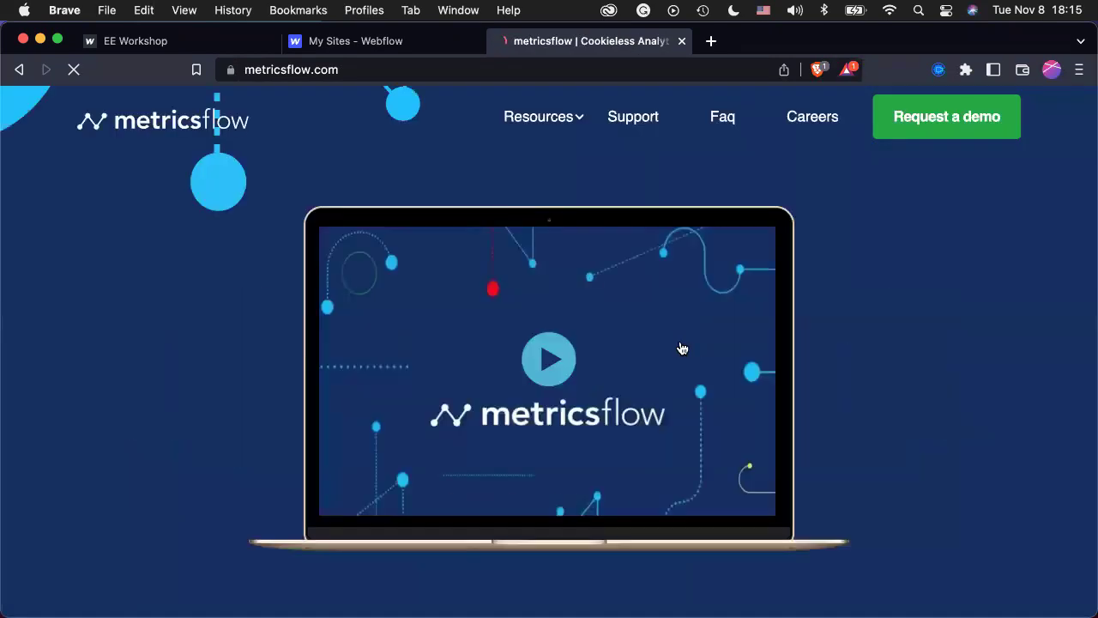
Examine the metricsflow home page's scroll animations and product feature sections.
{"action": "scroll", "coordinate": [1077, 403], "scroll_direction": "down", "scroll_amount": 10}
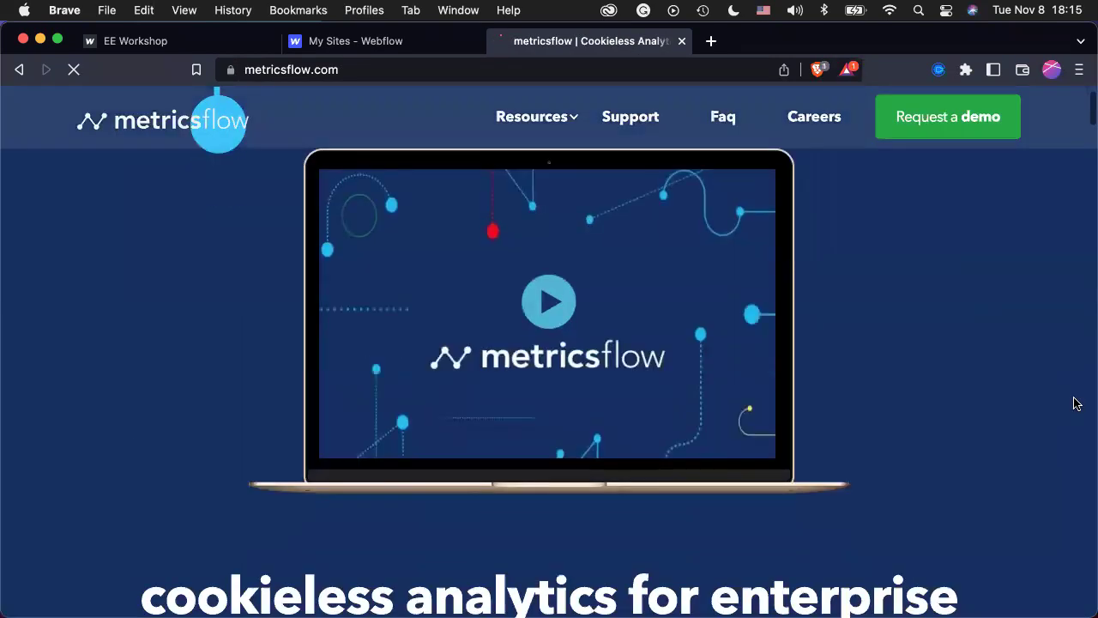
{"action": "scroll", "coordinate": [1077, 404], "scroll_direction": "down", "scroll_amount": 10}
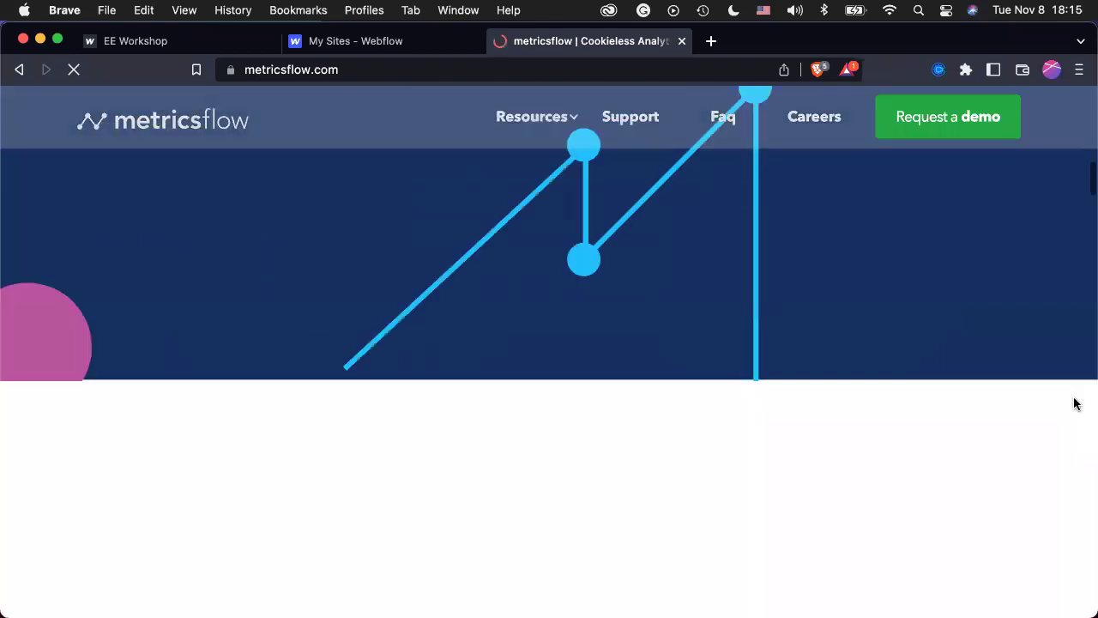
{"action": "scroll", "coordinate": [1077, 403], "scroll_direction": "down", "scroll_amount": 8}
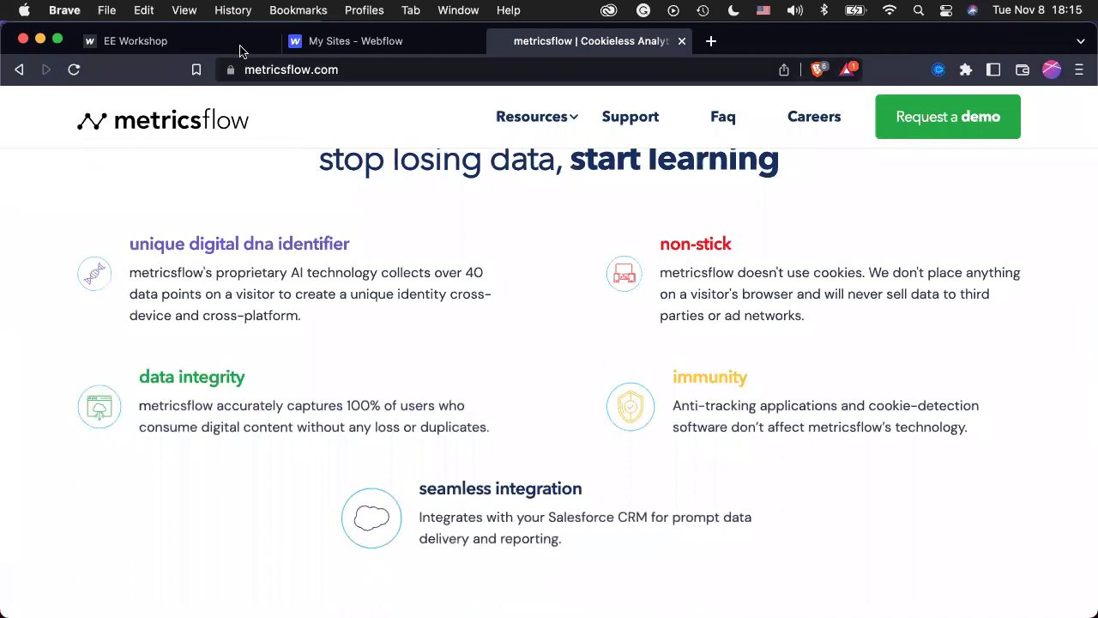
{"action": "scroll", "coordinate": [297, 162], "scroll_direction": "up", "scroll_amount": 10}
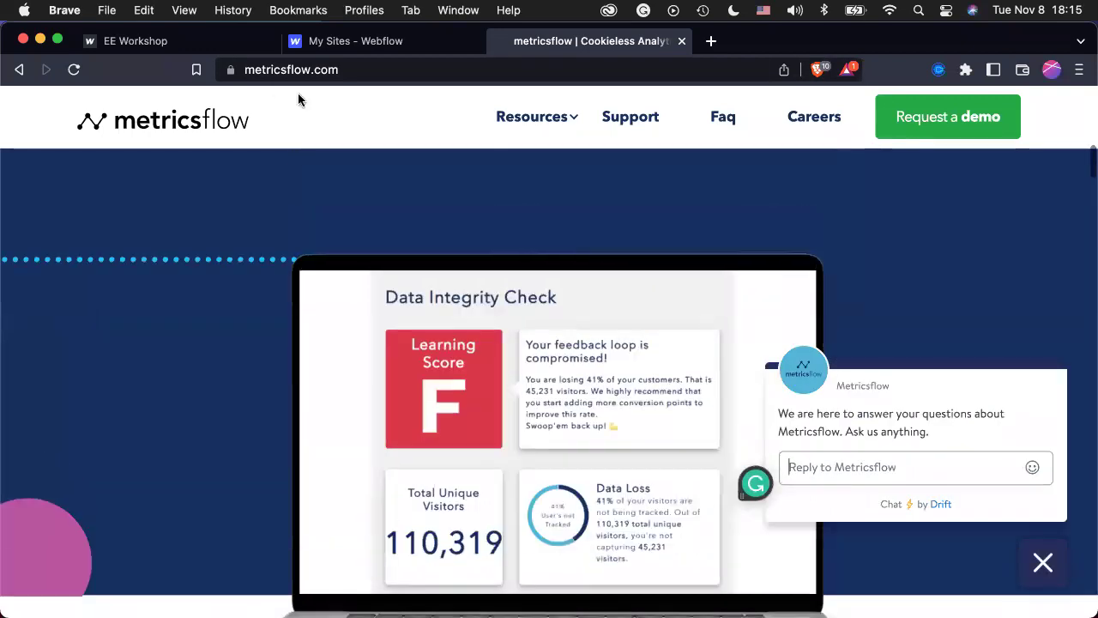
Load westcoastwoodworks.co in the same tab in place of the metricsflow site.
{"action": "left_click", "coordinate": [299, 74]}
{"action": "type", "text": "westcoa"}
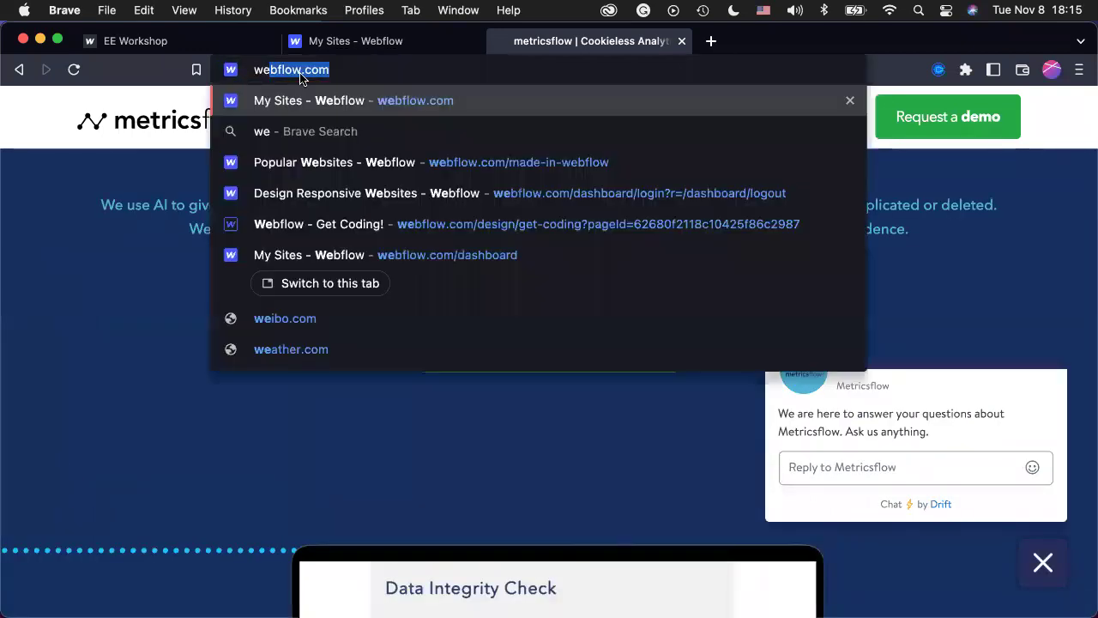
{"action": "type", "text": "stwoodworks.com"}
{"action": "key", "text": "Return"}
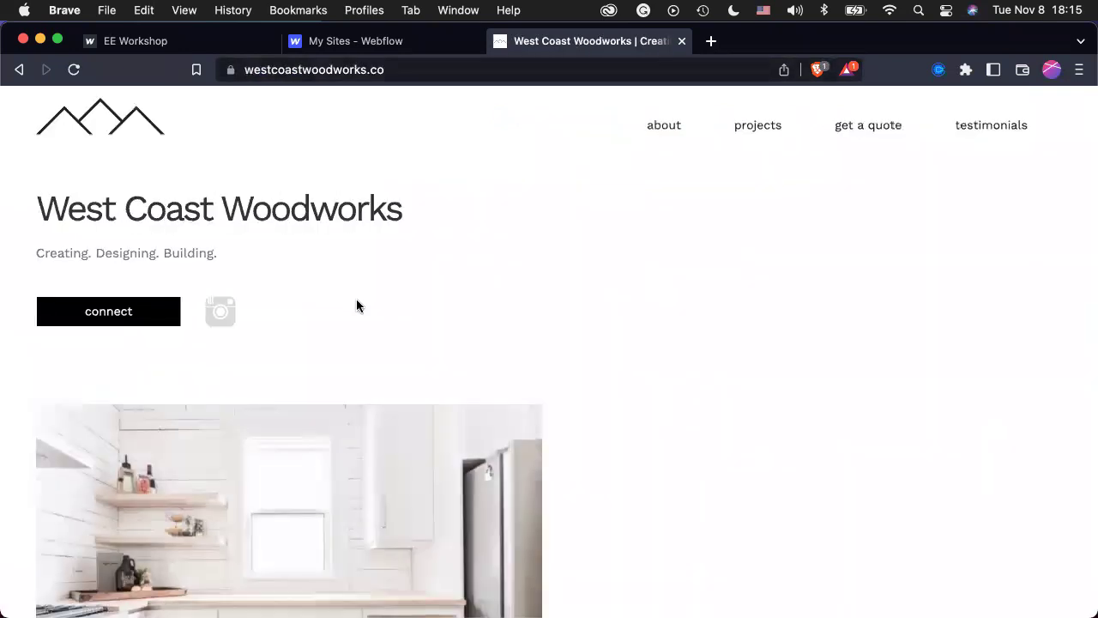
Look through the West Coast Woodworks home page's Kitchens, Spaces and Bathrooms project sections.
{"action": "scroll", "coordinate": [357, 306], "scroll_direction": "down", "scroll_amount": 3}
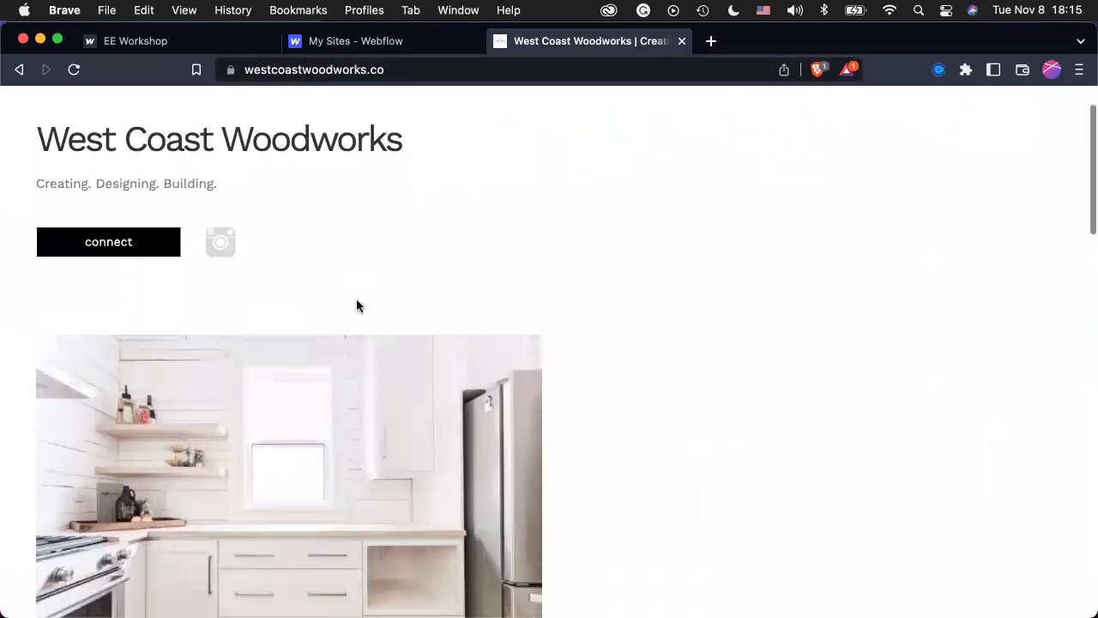
{"action": "scroll", "coordinate": [541, 409], "scroll_direction": "down", "scroll_amount": 5}
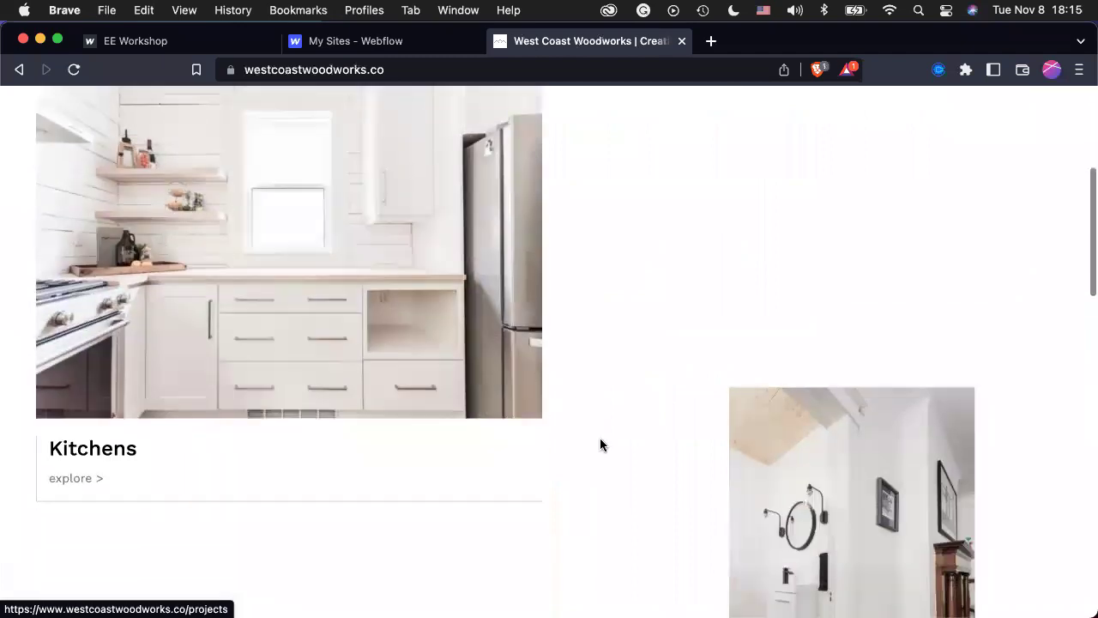
{"action": "scroll", "coordinate": [625, 401], "scroll_direction": "down", "scroll_amount": 4}
{"action": "scroll", "coordinate": [624, 399], "scroll_direction": "down", "scroll_amount": 7}
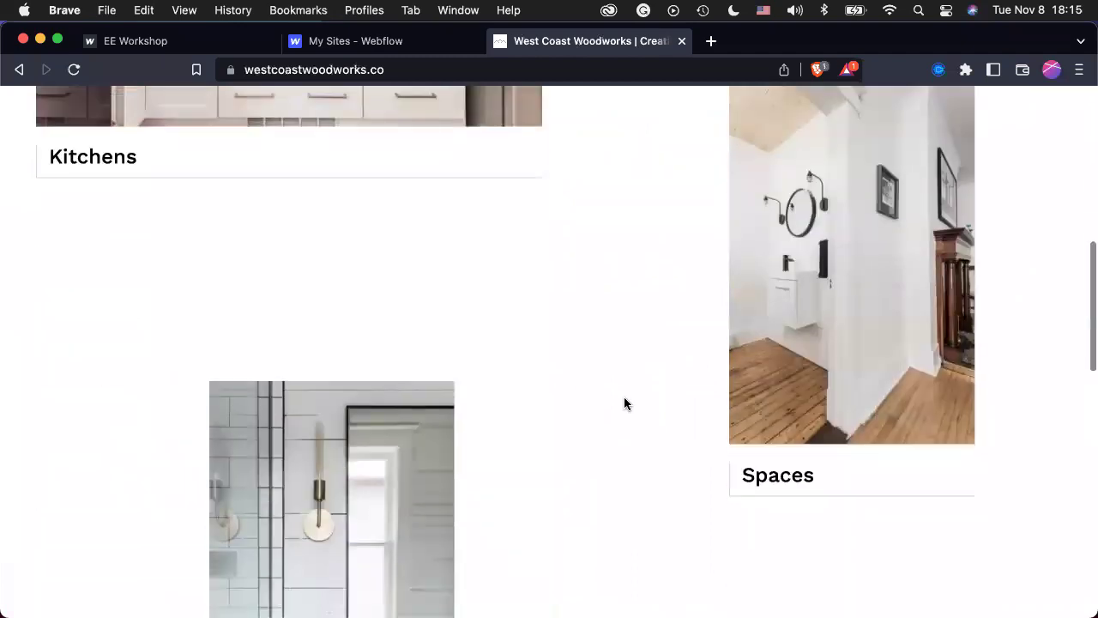
{"action": "scroll", "coordinate": [623, 403], "scroll_direction": "down", "scroll_amount": 6}
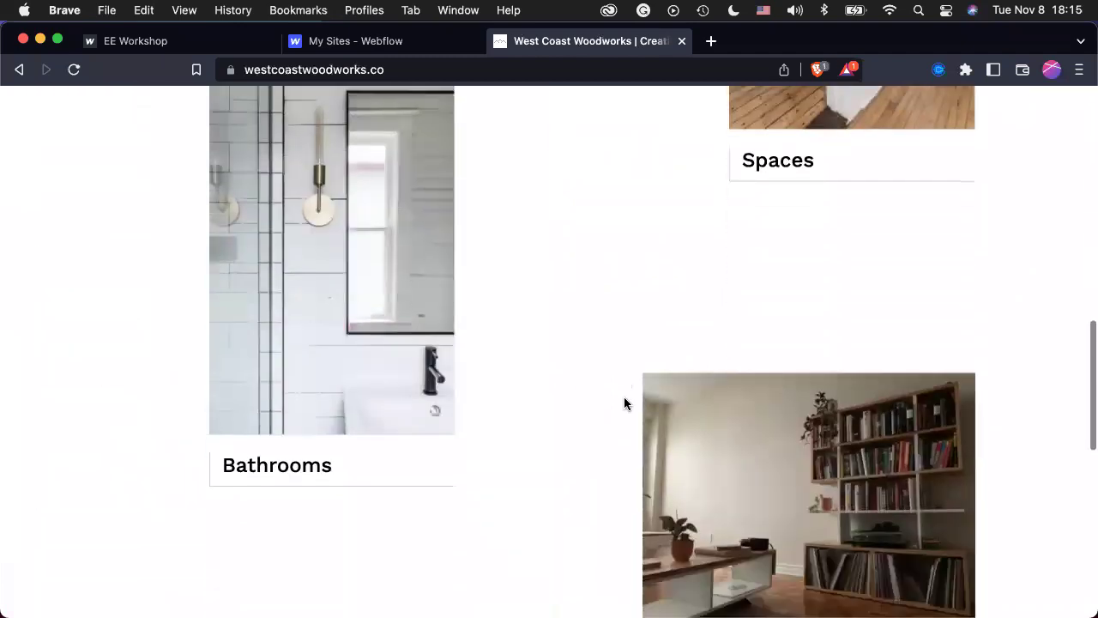
Check the Artwork section at the end of the West Coast Woodworks home page and open the quote page.
{"action": "scroll", "coordinate": [624, 404], "scroll_direction": "down", "scroll_amount": 11}
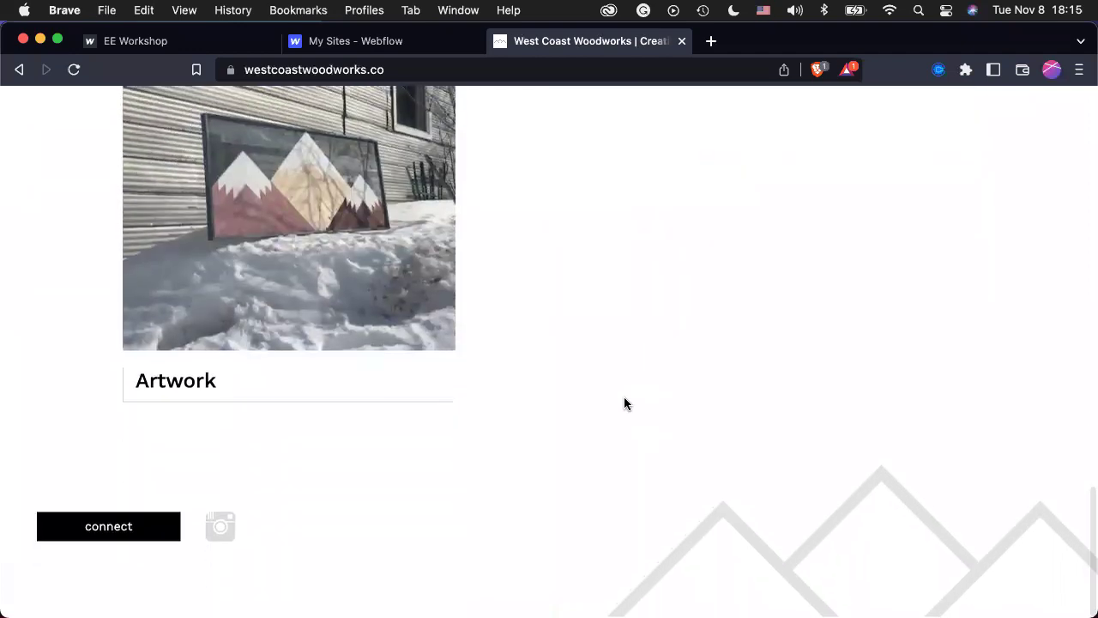
{"action": "scroll", "coordinate": [624, 403], "scroll_direction": "up", "scroll_amount": 20}
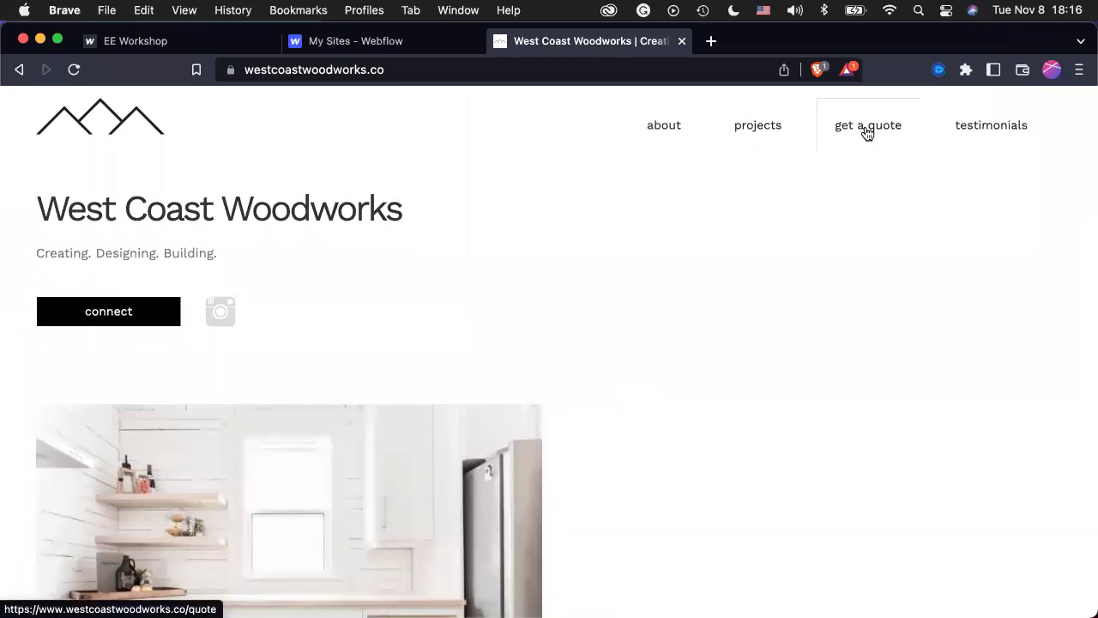
{"action": "left_click", "coordinate": [867, 131]}
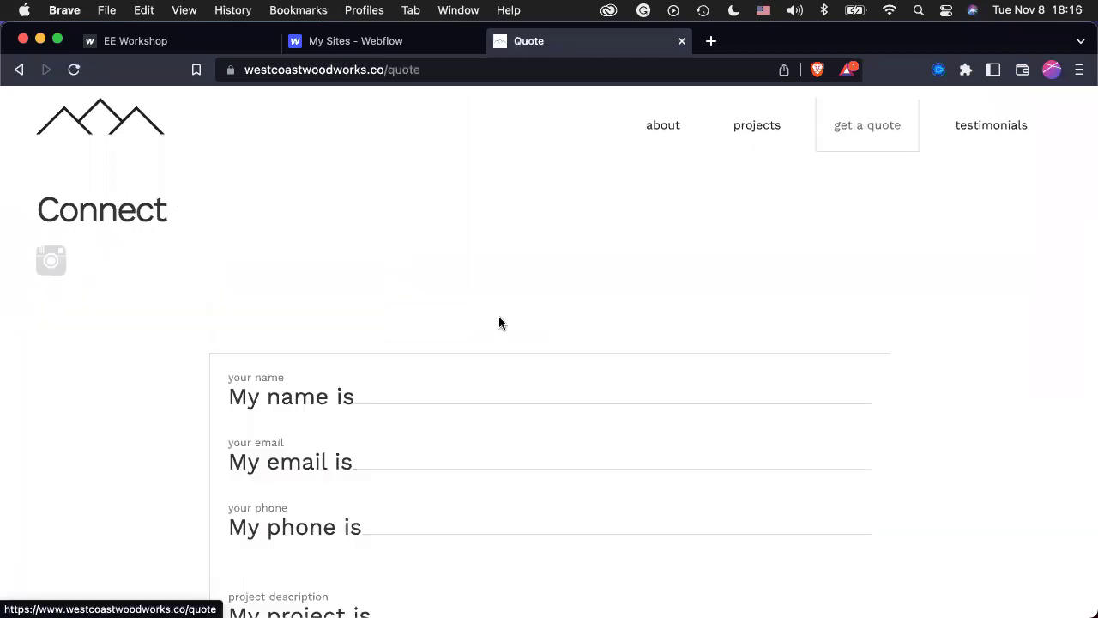
Examine the quote form's sentence-style fields for name, email, phone, project description, timeline and budget.
{"action": "scroll", "coordinate": [499, 323], "scroll_direction": "down", "scroll_amount": 3}
{"action": "scroll", "coordinate": [499, 322], "scroll_direction": "up", "scroll_amount": 3}
{"action": "scroll", "coordinate": [1015, 303], "scroll_direction": "down", "scroll_amount": 5}
{"action": "scroll", "coordinate": [1016, 303], "scroll_direction": "down", "scroll_amount": 2}
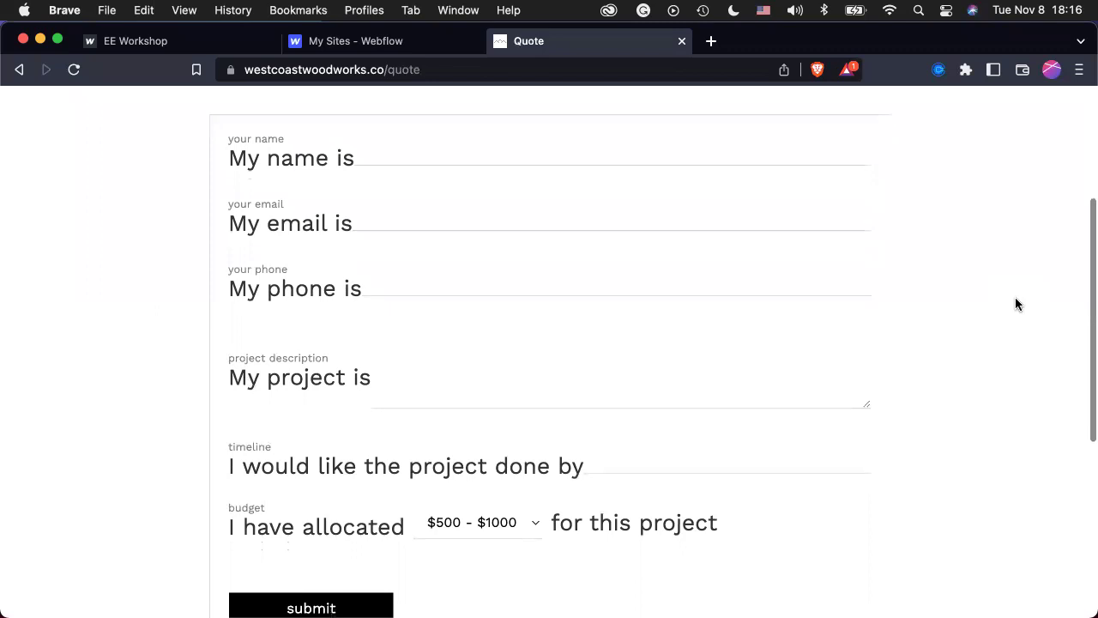
{"action": "scroll", "coordinate": [1015, 303], "scroll_direction": "down", "scroll_amount": 1}
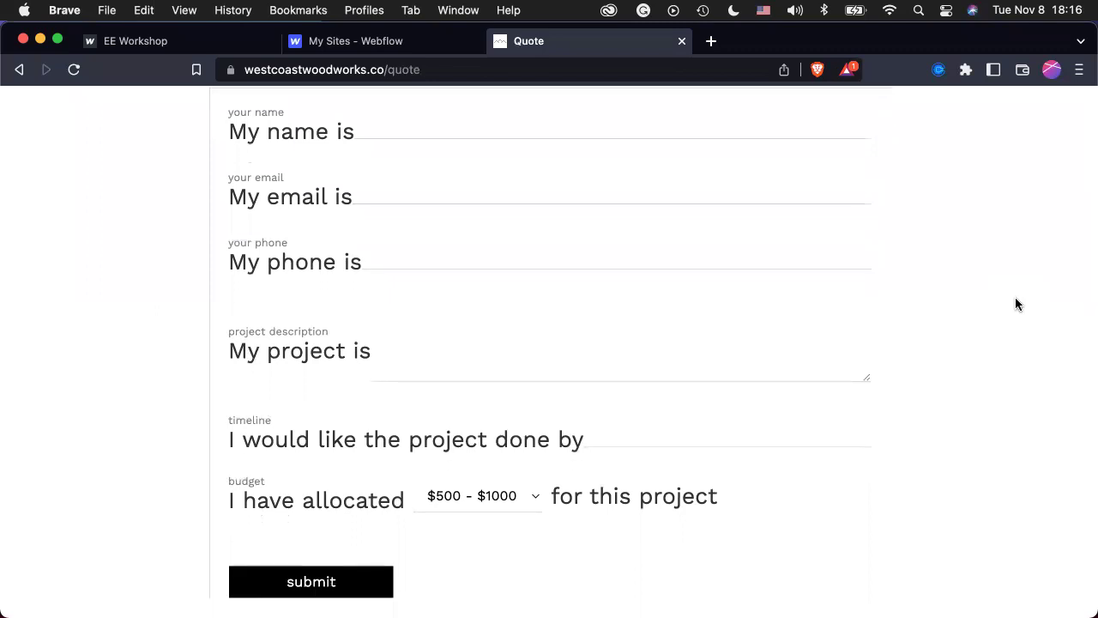
{"action": "scroll", "coordinate": [1014, 303], "scroll_direction": "down", "scroll_amount": 2}
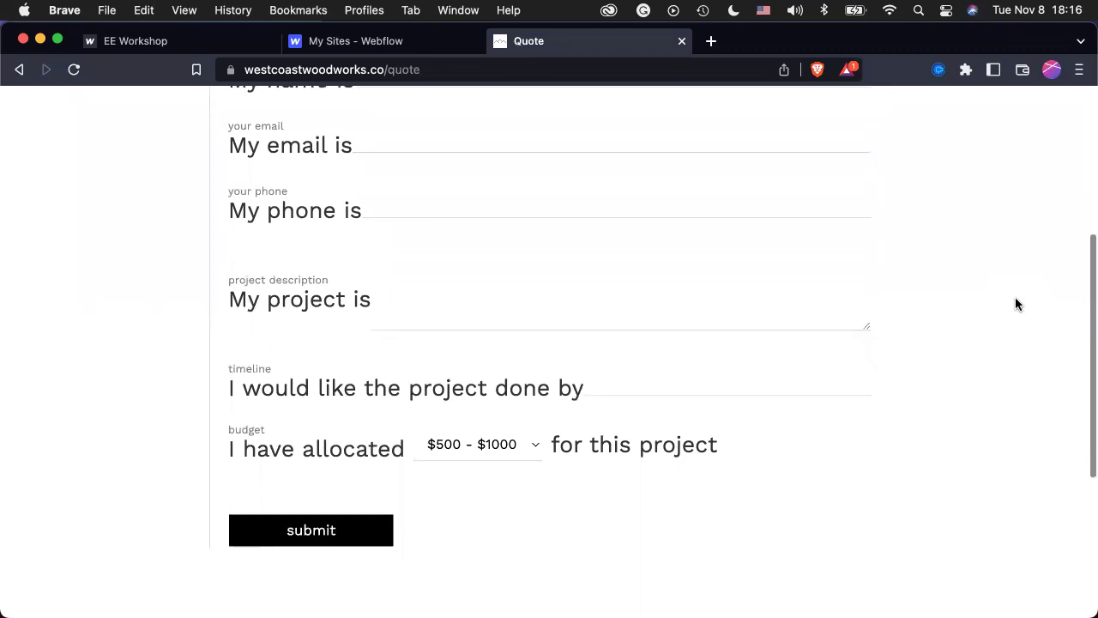
{"action": "scroll", "coordinate": [481, 480], "scroll_direction": "up", "scroll_amount": 2}
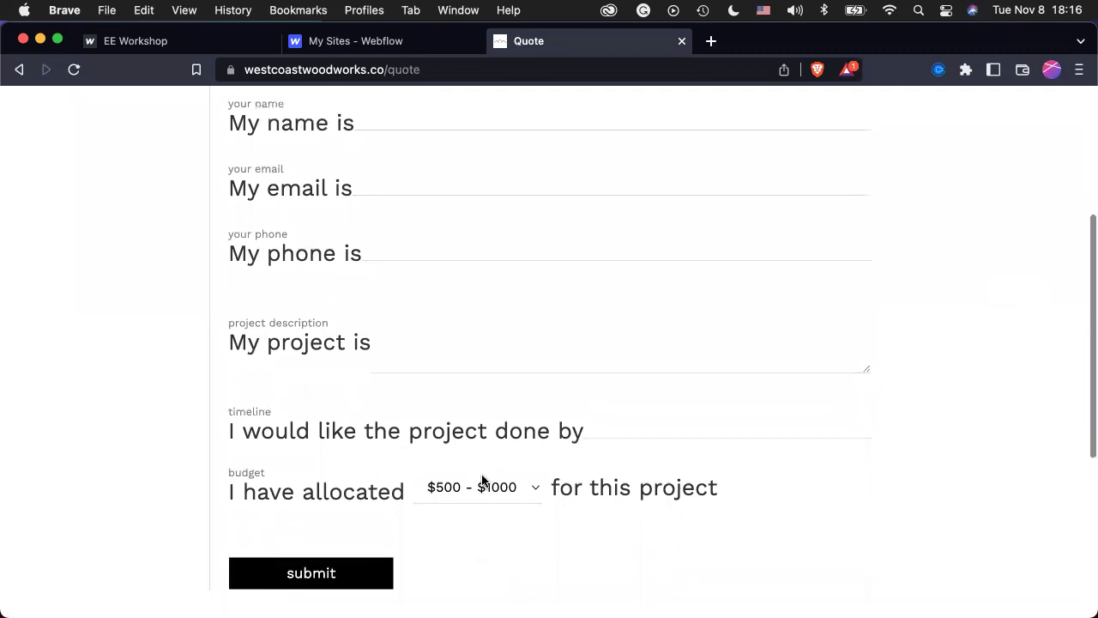
{"action": "scroll", "coordinate": [482, 480], "scroll_direction": "down", "scroll_amount": 7}
{"action": "scroll", "coordinate": [481, 481], "scroll_direction": "down", "scroll_amount": 1}
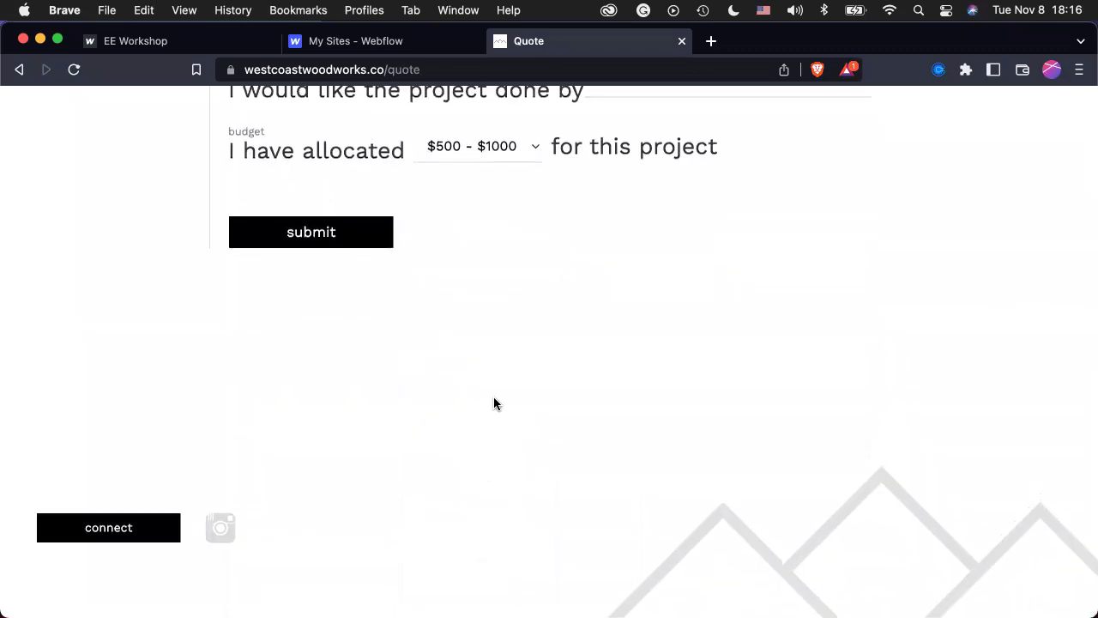
Open the About page of West Coast Woodworks and look through its team profiles.
{"action": "scroll", "coordinate": [492, 400], "scroll_direction": "up", "scroll_amount": 10}
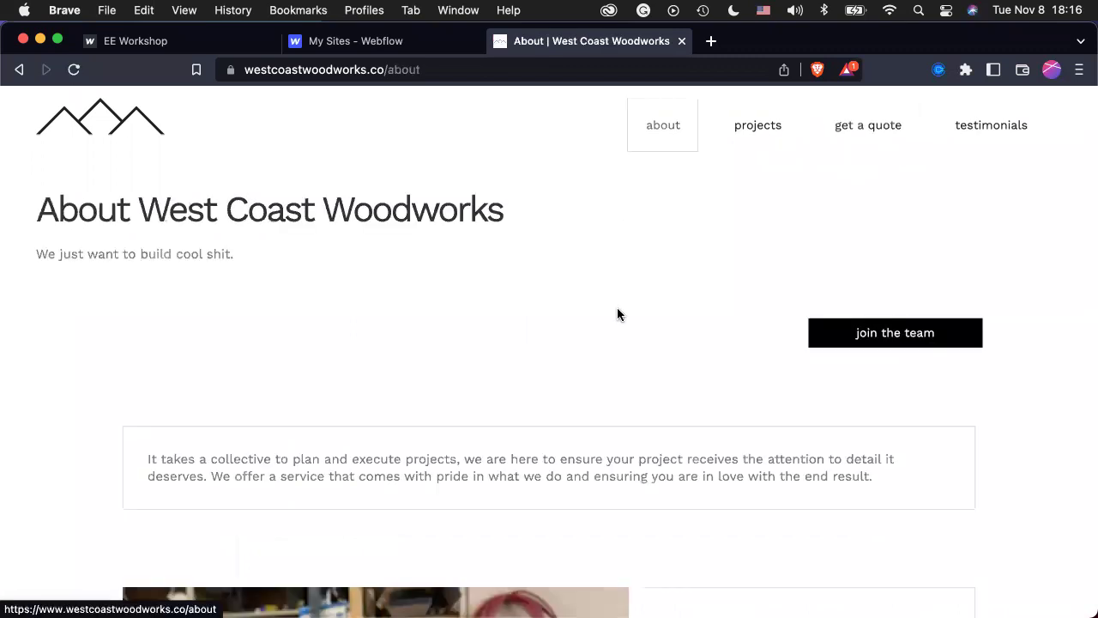
{"action": "scroll", "coordinate": [617, 307], "scroll_direction": "down", "scroll_amount": 5}
{"action": "scroll", "coordinate": [618, 310], "scroll_direction": "down", "scroll_amount": 10}
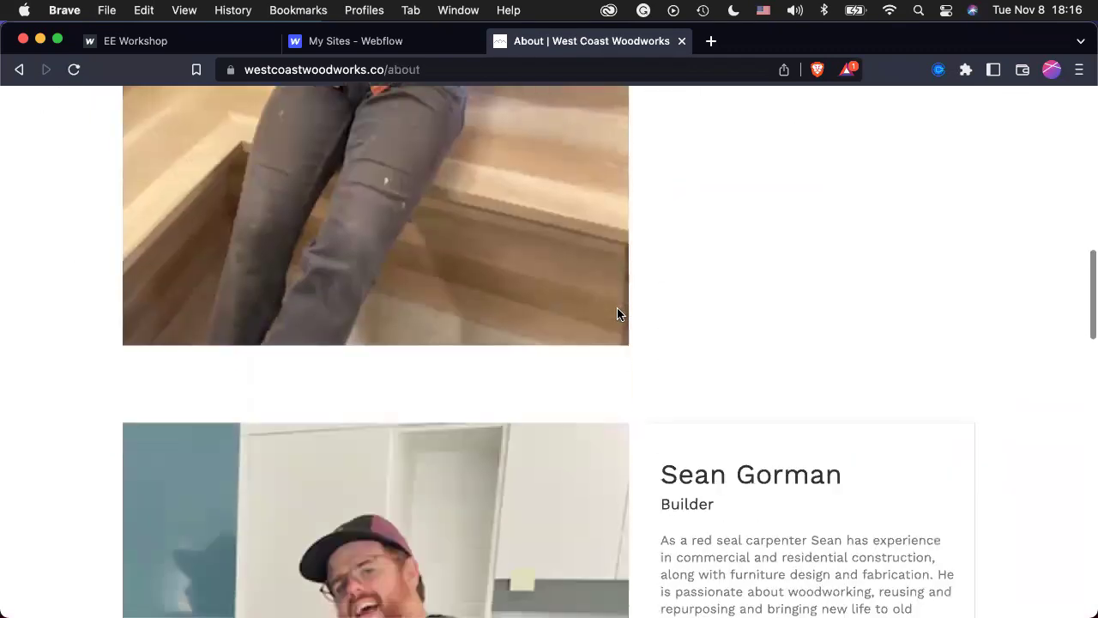
{"action": "scroll", "coordinate": [616, 309], "scroll_direction": "down", "scroll_amount": 10}
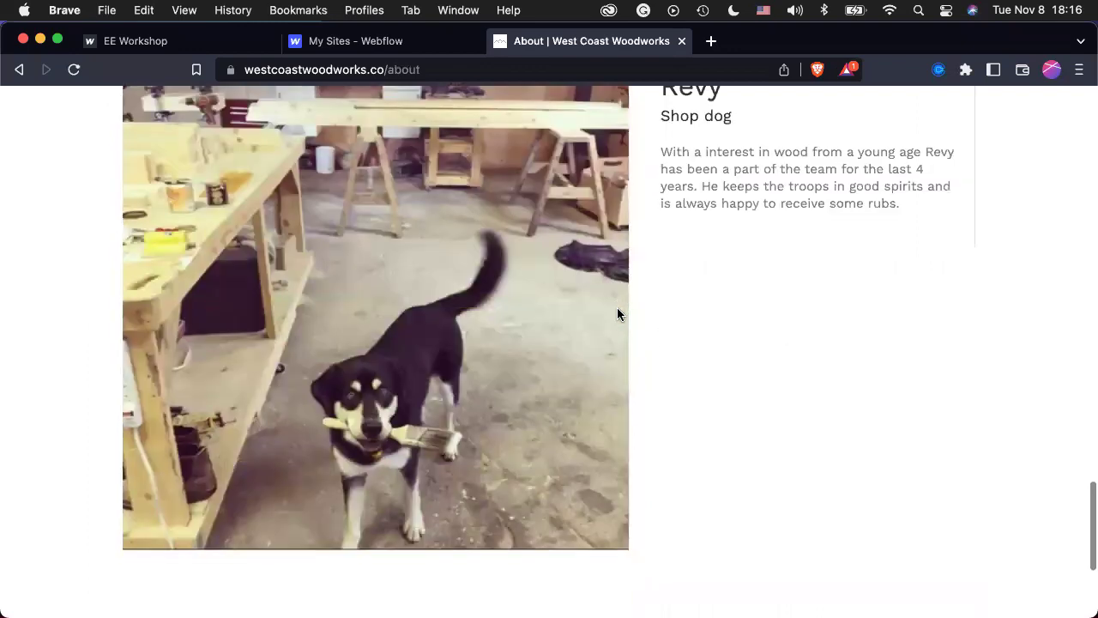
{"action": "scroll", "coordinate": [622, 292], "scroll_direction": "up", "scroll_amount": 20}
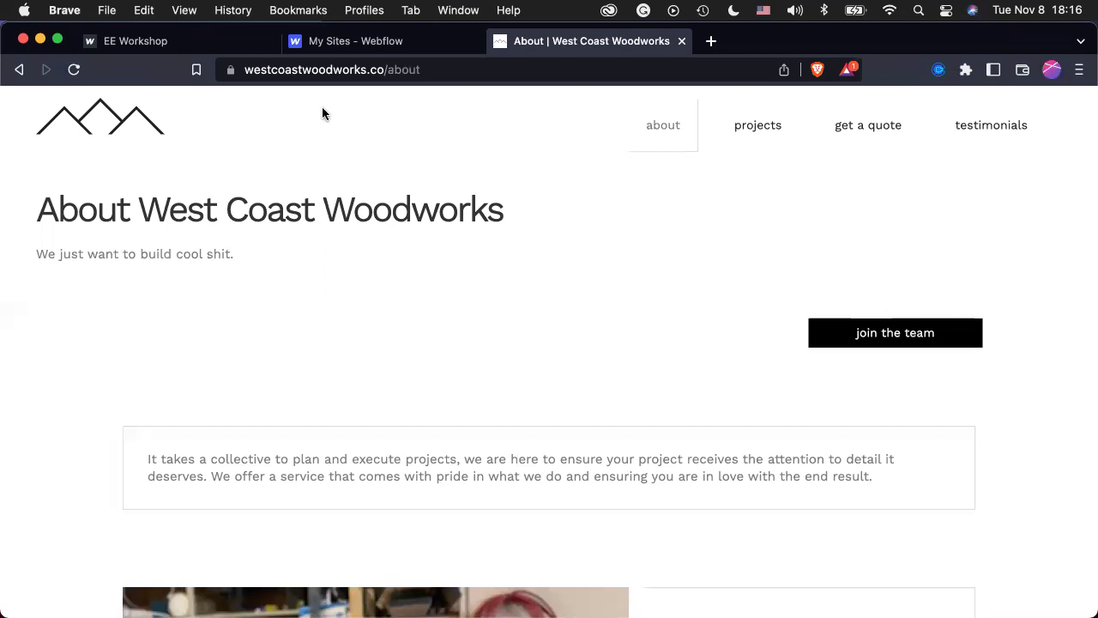
Return to the Webflow dashboard and start creating a new site.
{"action": "left_click", "coordinate": [320, 45]}
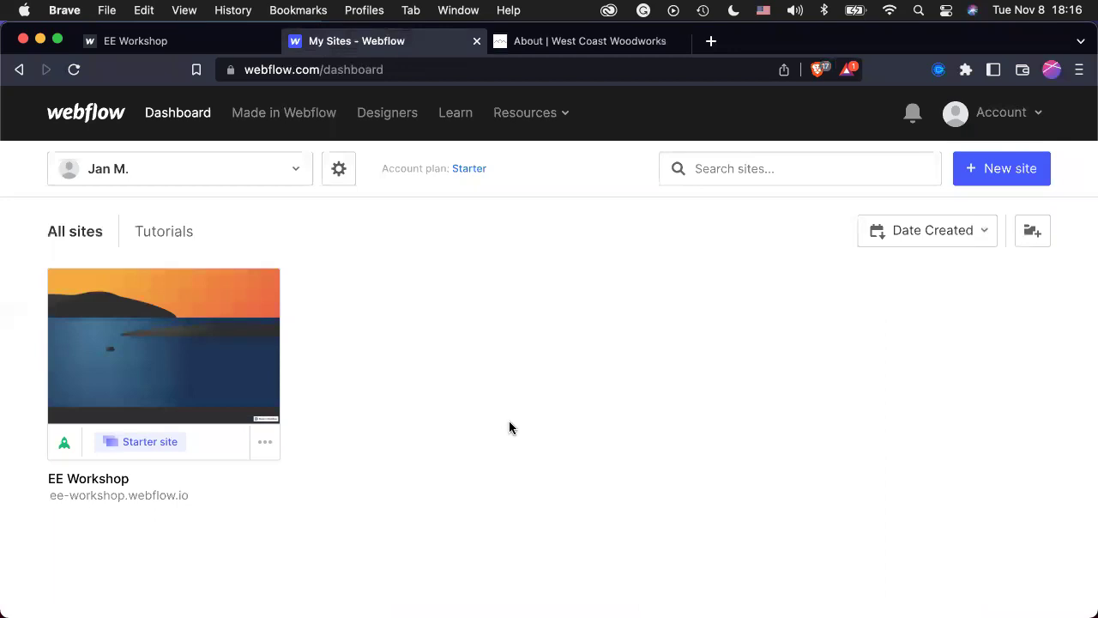
{"action": "left_click", "coordinate": [996, 170]}
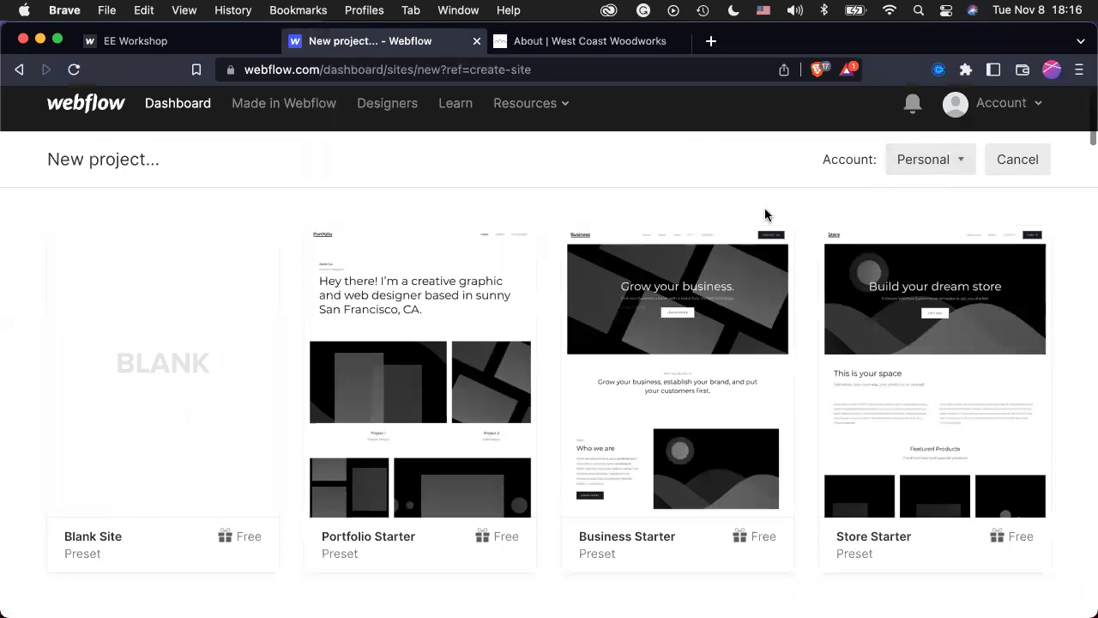
Browse the new-project gallery from the starter presets through the shared, free and ecommerce templates.
{"action": "scroll", "coordinate": [764, 214], "scroll_direction": "down", "scroll_amount": 5}
{"action": "scroll", "coordinate": [500, 176], "scroll_direction": "down", "scroll_amount": 1}
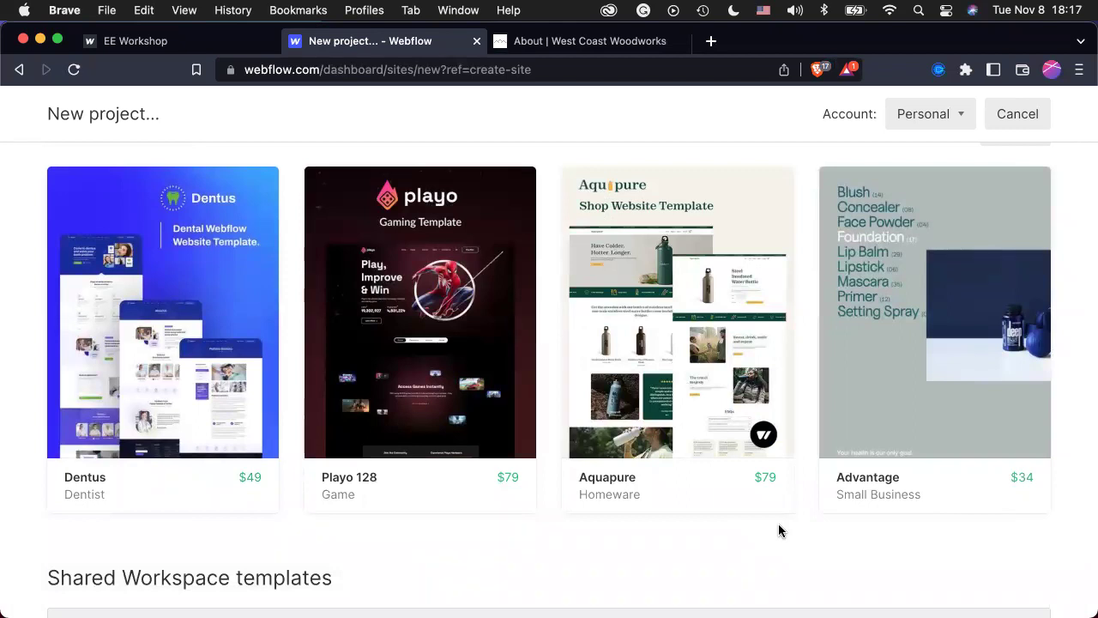
{"action": "scroll", "coordinate": [778, 524], "scroll_direction": "down", "scroll_amount": 5}
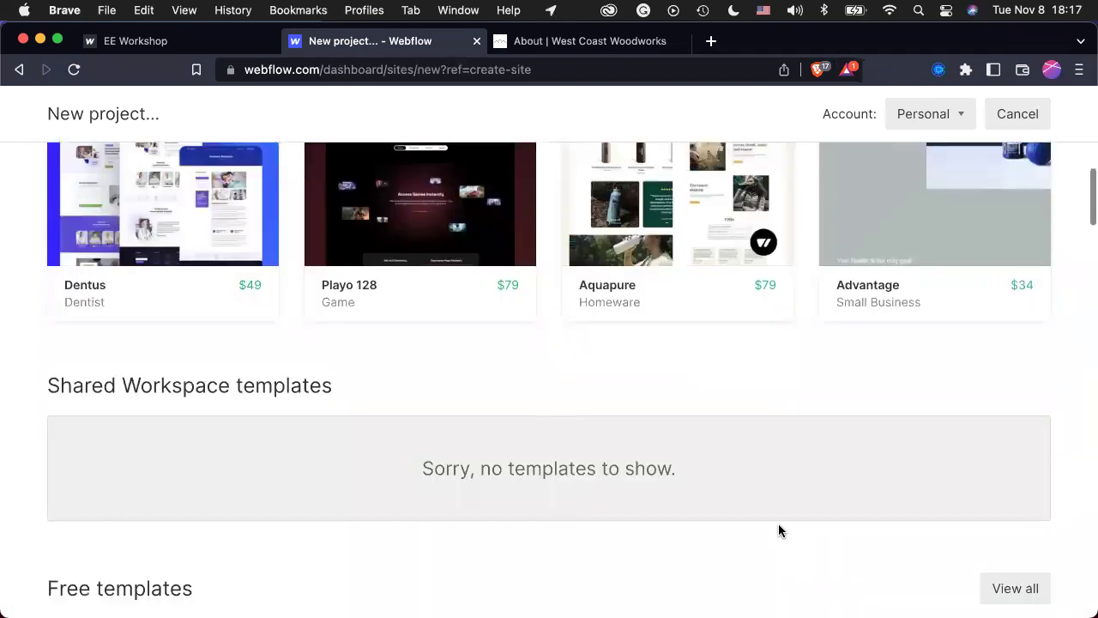
{"action": "scroll", "coordinate": [778, 530], "scroll_direction": "down", "scroll_amount": 4}
{"action": "scroll", "coordinate": [778, 530], "scroll_direction": "down", "scroll_amount": 1}
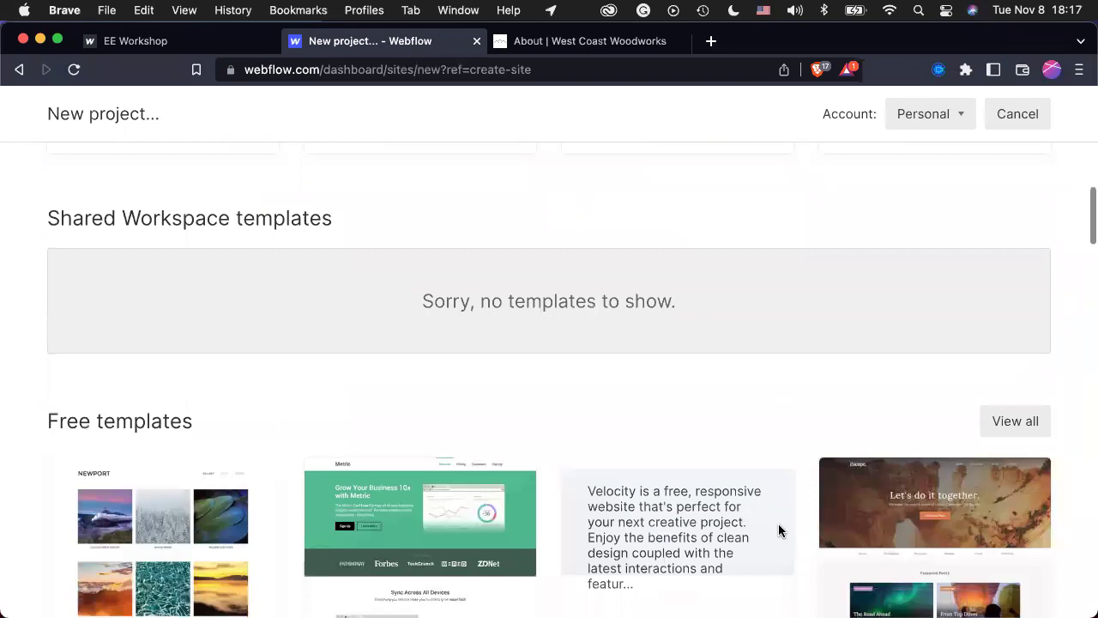
{"action": "scroll", "coordinate": [779, 530], "scroll_direction": "down", "scroll_amount": 3}
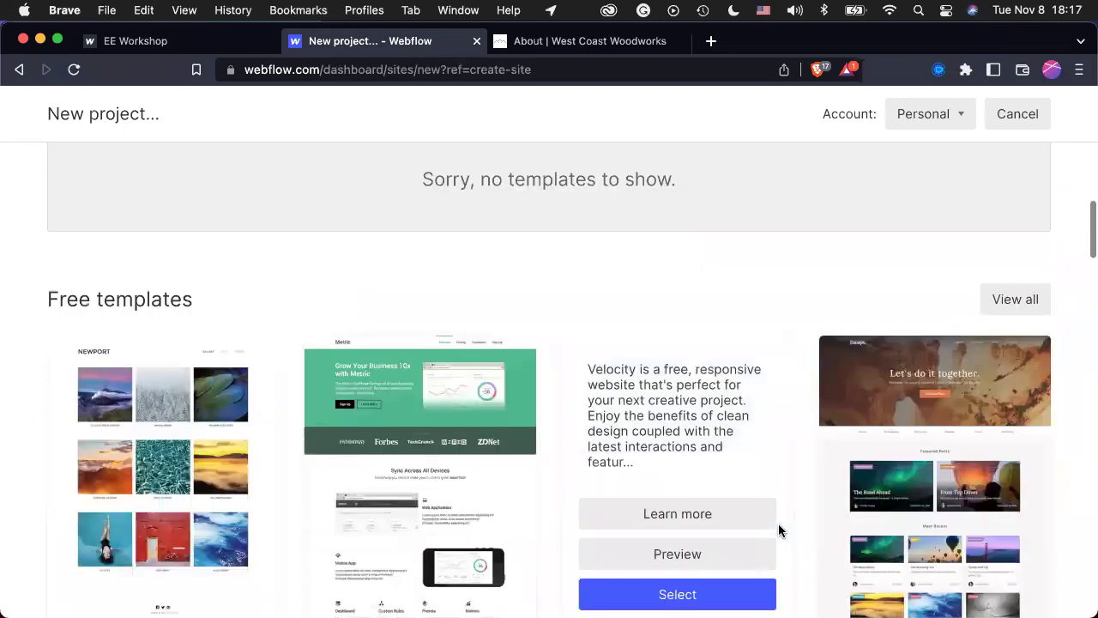
{"action": "scroll", "coordinate": [812, 491], "scroll_direction": "down", "scroll_amount": 2}
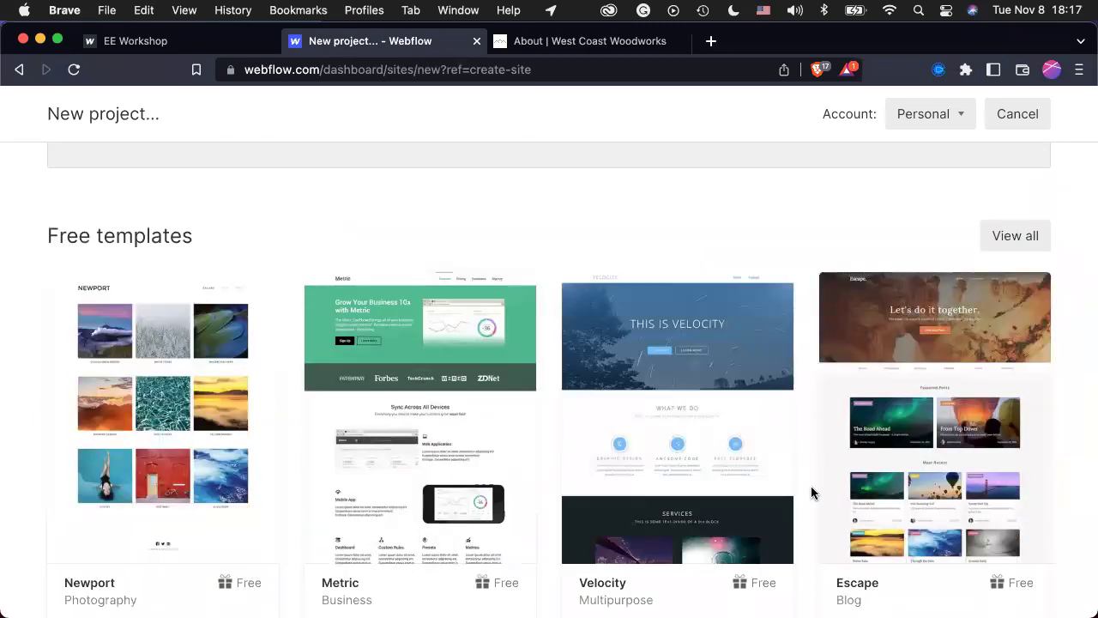
{"action": "scroll", "coordinate": [812, 490], "scroll_direction": "down", "scroll_amount": 12}
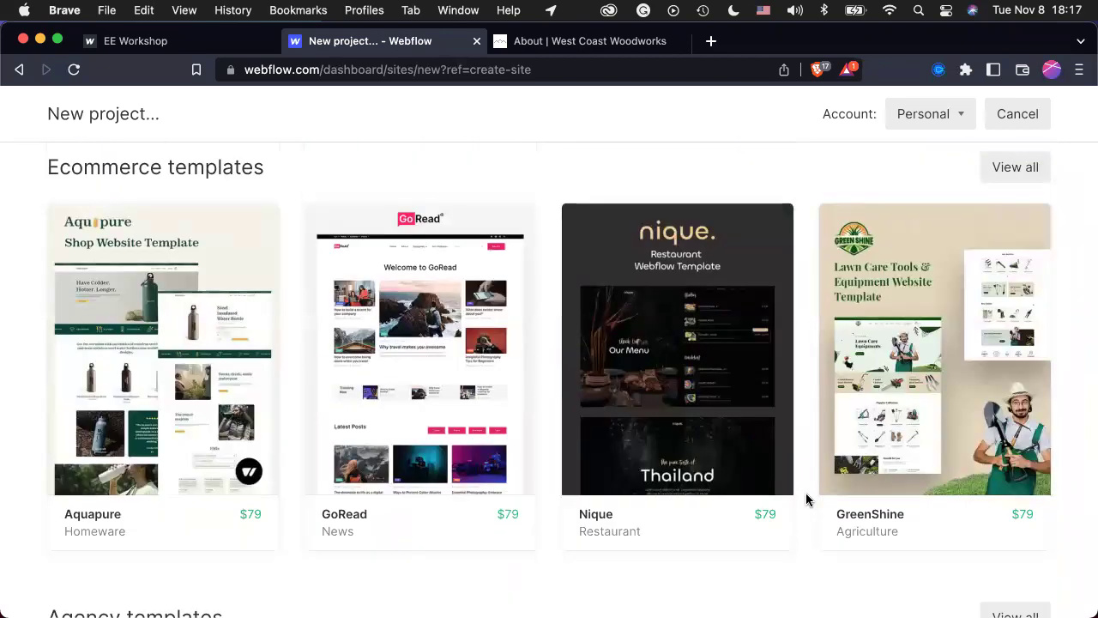
{"action": "scroll", "coordinate": [806, 499], "scroll_direction": "down", "scroll_amount": 1}
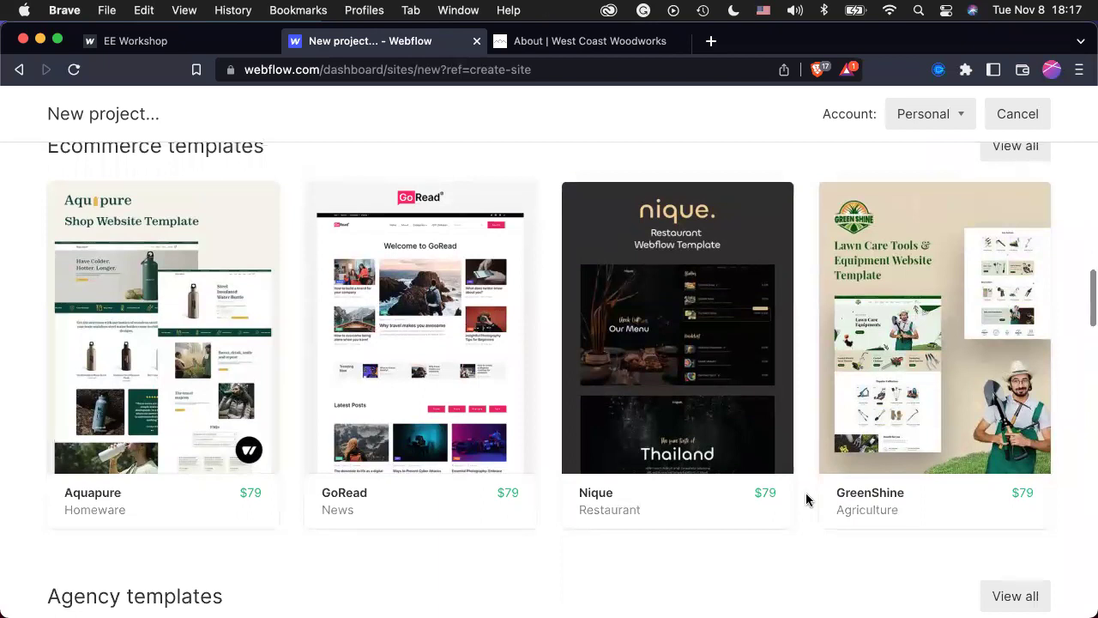
Review the presets and the agency and restaurant templates, and open the Portfolio category from the popular tags.
{"action": "scroll", "coordinate": [806, 497], "scroll_direction": "up", "scroll_amount": 20}
{"action": "scroll", "coordinate": [840, 385], "scroll_direction": "up", "scroll_amount": 8}
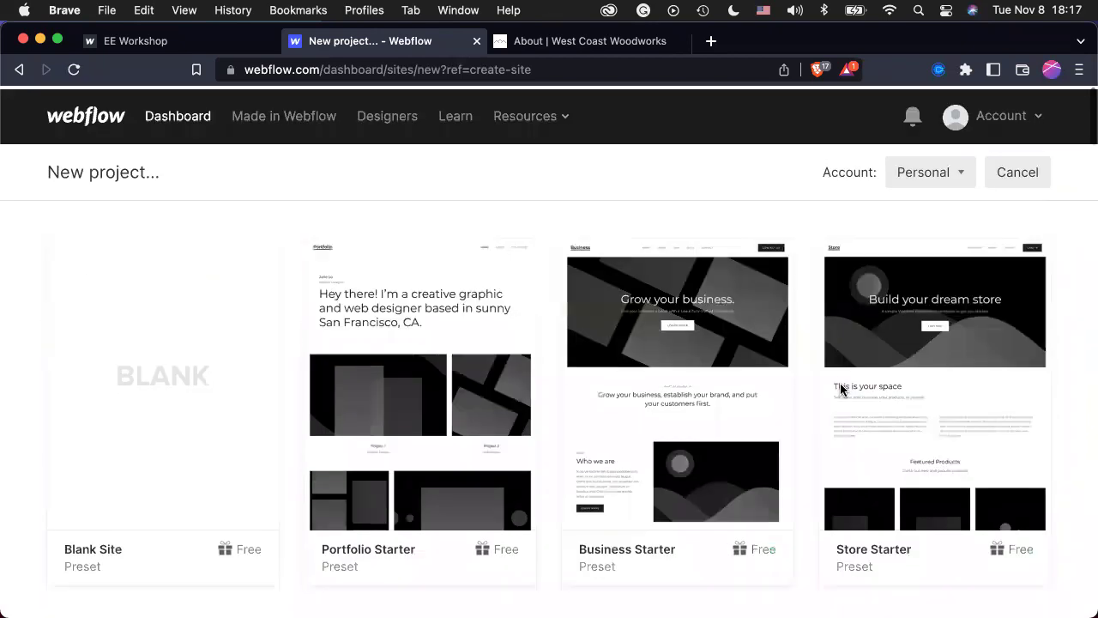
{"action": "scroll", "coordinate": [841, 385], "scroll_direction": "down", "scroll_amount": 15}
{"action": "scroll", "coordinate": [839, 389], "scroll_direction": "down", "scroll_amount": 20}
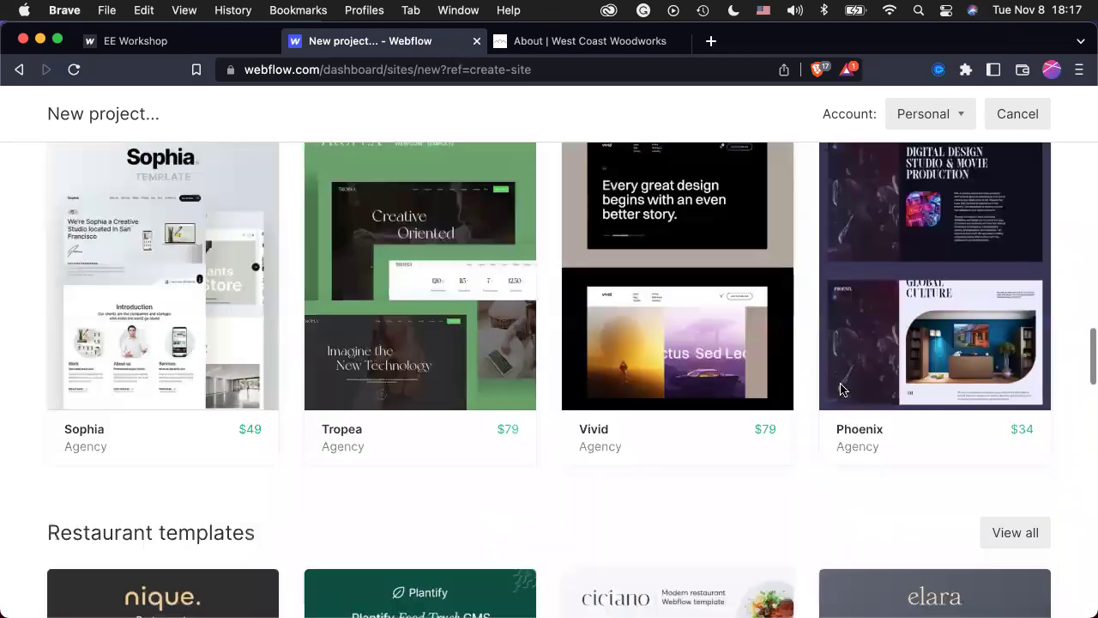
{"action": "scroll", "coordinate": [840, 388], "scroll_direction": "up", "scroll_amount": 15}
{"action": "scroll", "coordinate": [801, 407], "scroll_direction": "down", "scroll_amount": 6}
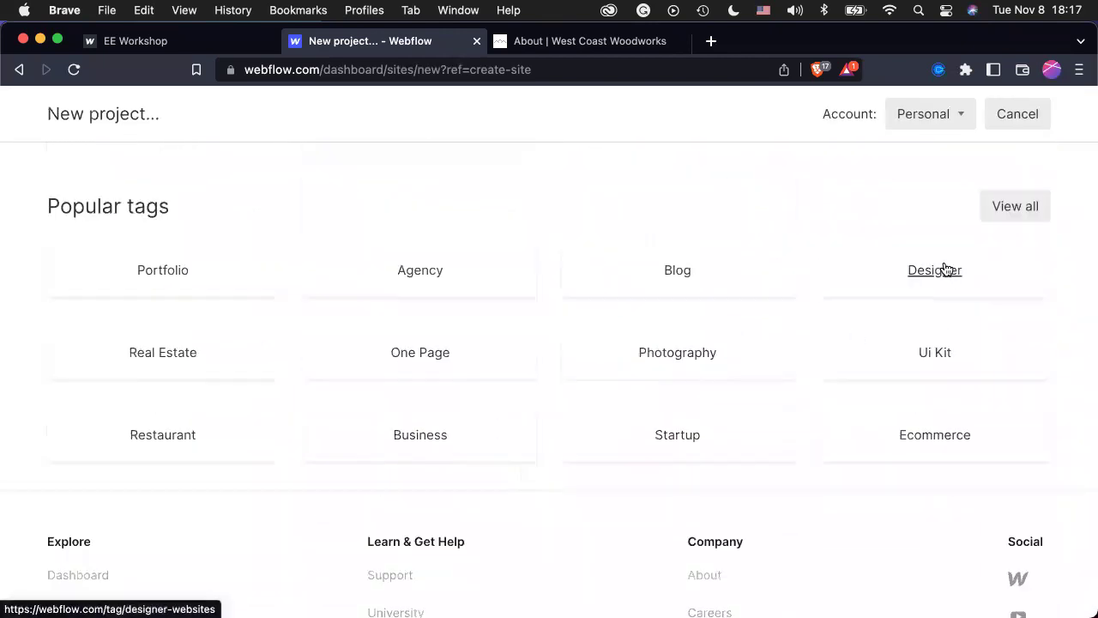
{"action": "left_click", "coordinate": [178, 272]}
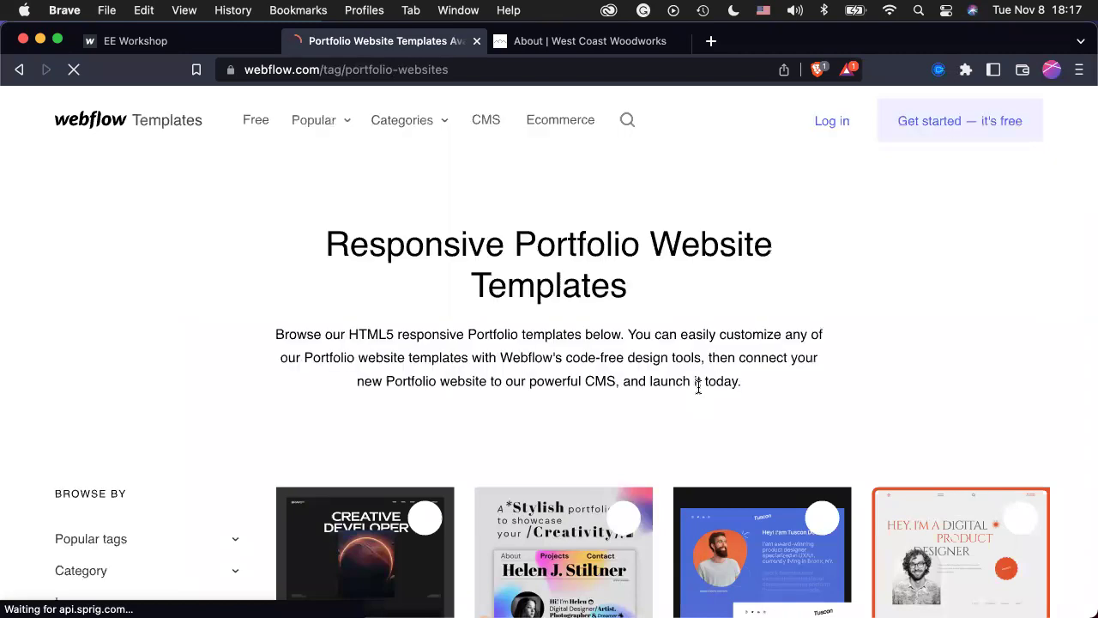
Open the Helen CMS template from the portfolio templates and launch its live preview in the browser.
{"action": "scroll", "coordinate": [698, 386], "scroll_direction": "down", "scroll_amount": 4}
{"action": "scroll", "coordinate": [686, 278], "scroll_direction": "down", "scroll_amount": 1}
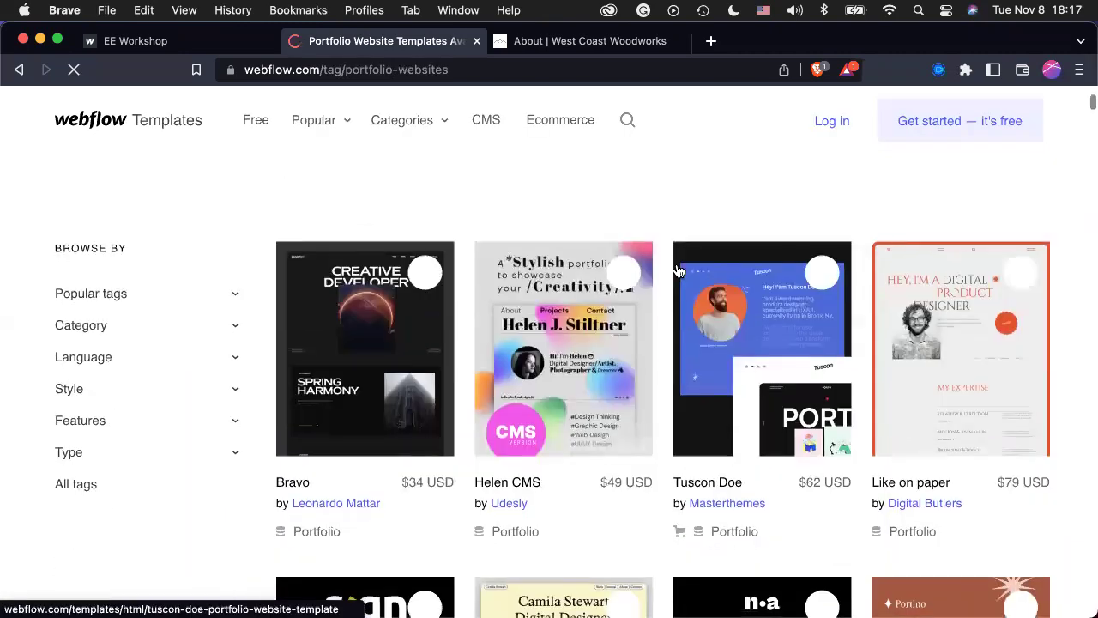
{"action": "scroll", "coordinate": [720, 223], "scroll_direction": "down", "scroll_amount": 1}
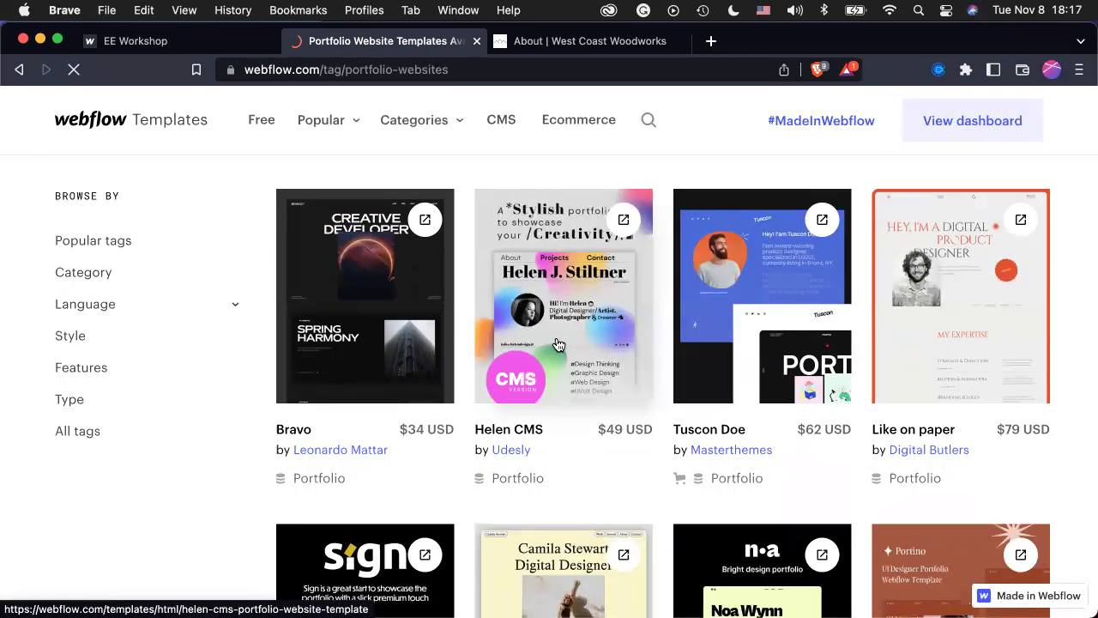
{"action": "left_click", "coordinate": [558, 343]}
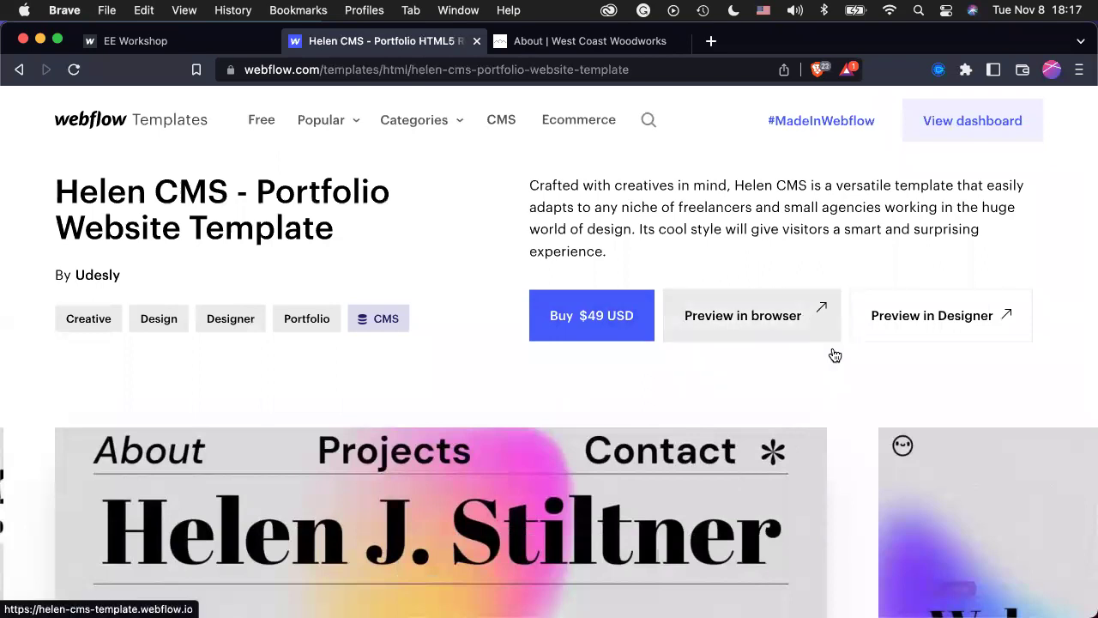
{"action": "left_click", "coordinate": [781, 320]}
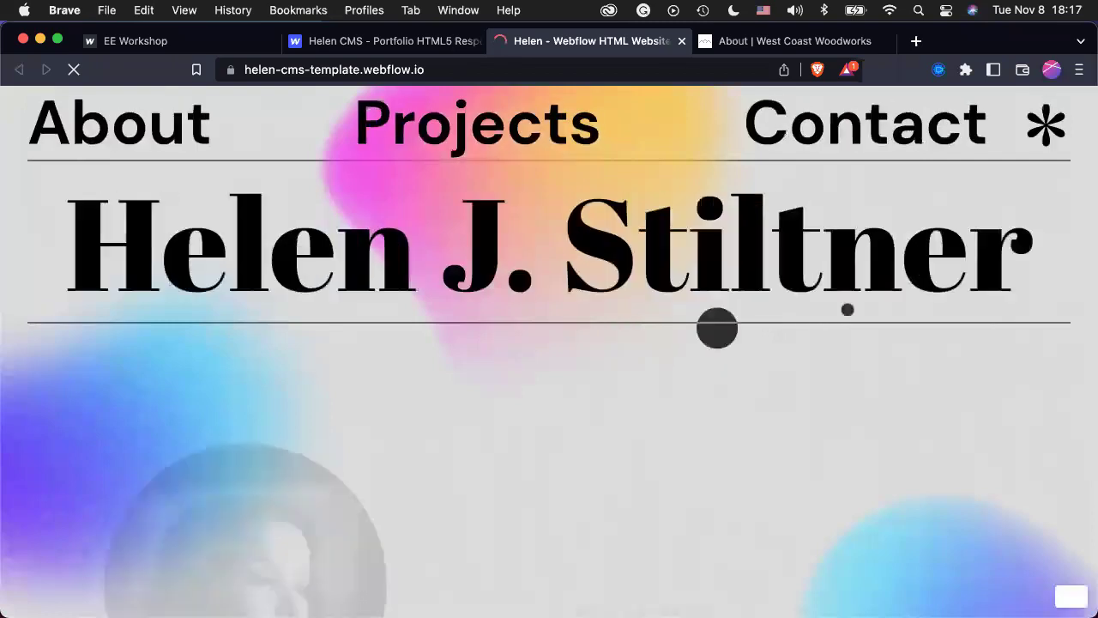
Examine the Helen template's animated intro, skills and Web Projects sections in the live preview.
{"action": "scroll", "coordinate": [617, 566], "scroll_direction": "down", "scroll_amount": 2}
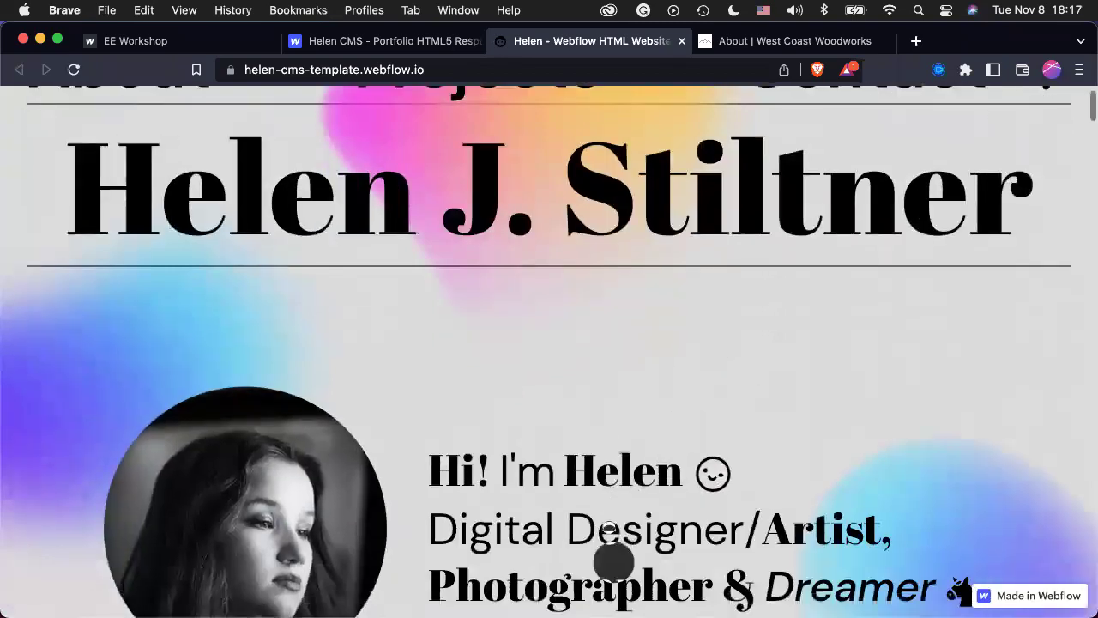
{"action": "scroll", "coordinate": [560, 277], "scroll_direction": "down", "scroll_amount": 5}
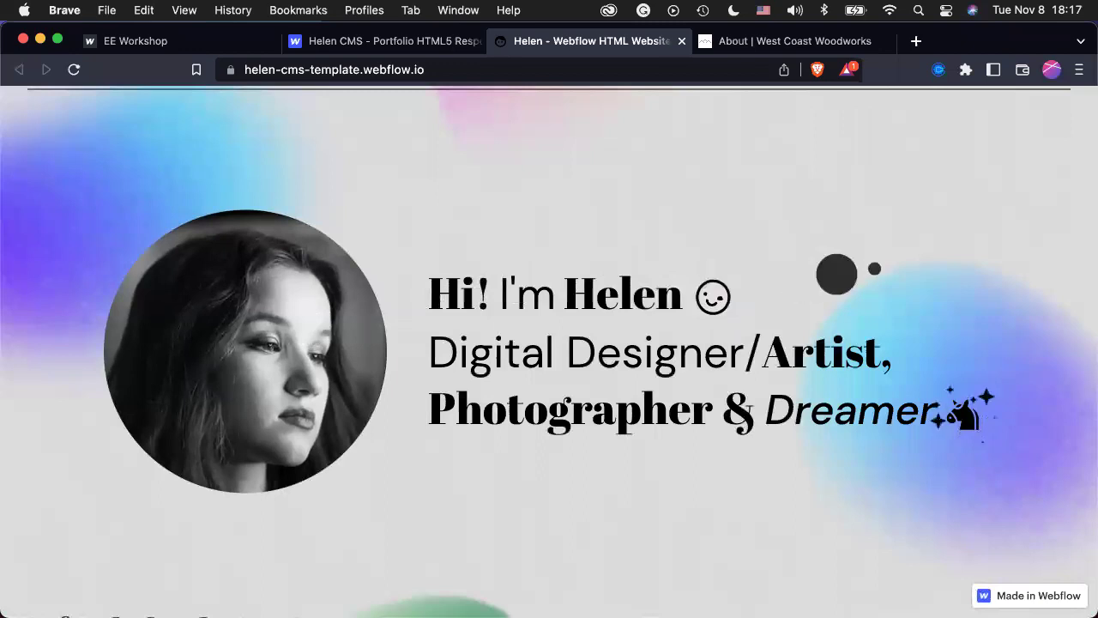
{"action": "scroll", "coordinate": [871, 269], "scroll_direction": "down", "scroll_amount": 2}
{"action": "scroll", "coordinate": [871, 269], "scroll_direction": "down", "scroll_amount": 5}
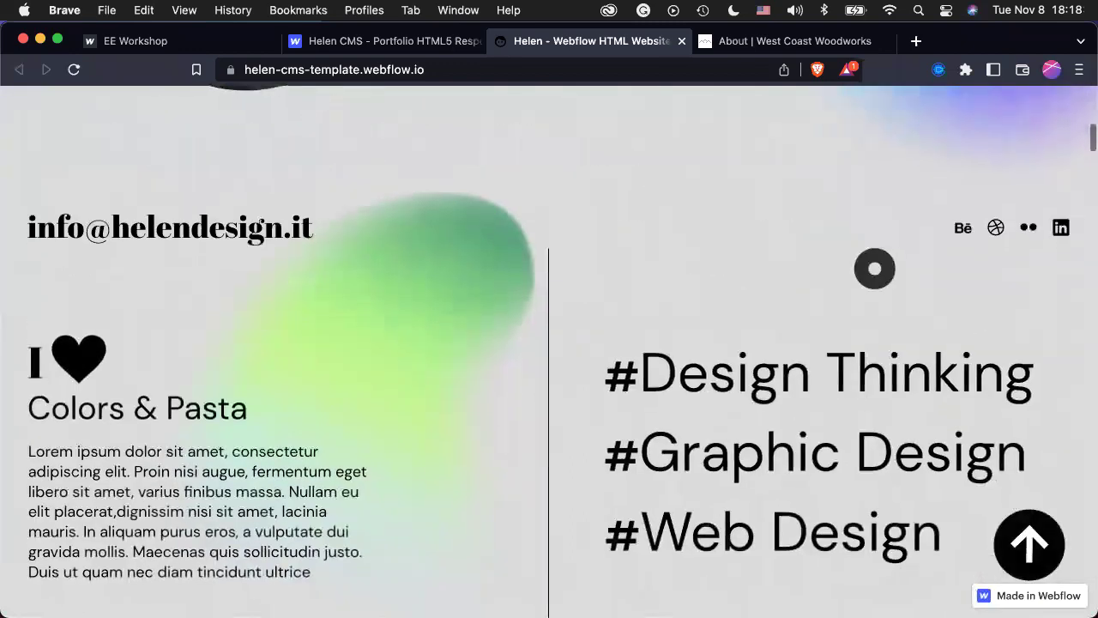
{"action": "scroll", "coordinate": [874, 270], "scroll_direction": "down", "scroll_amount": 1}
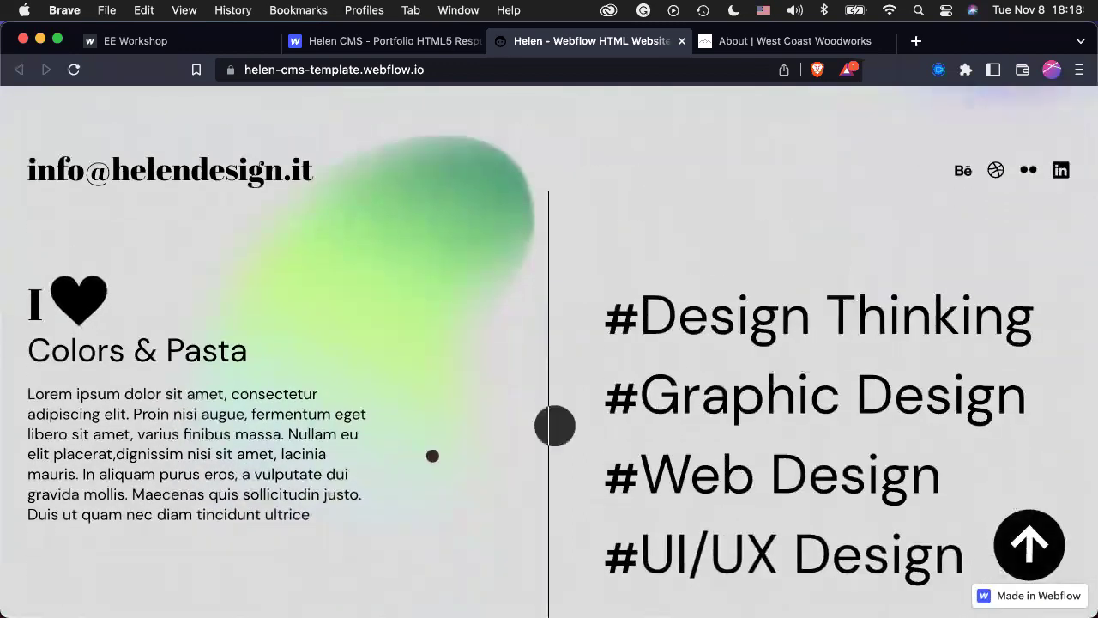
{"action": "scroll", "coordinate": [416, 458], "scroll_direction": "down", "scroll_amount": 8}
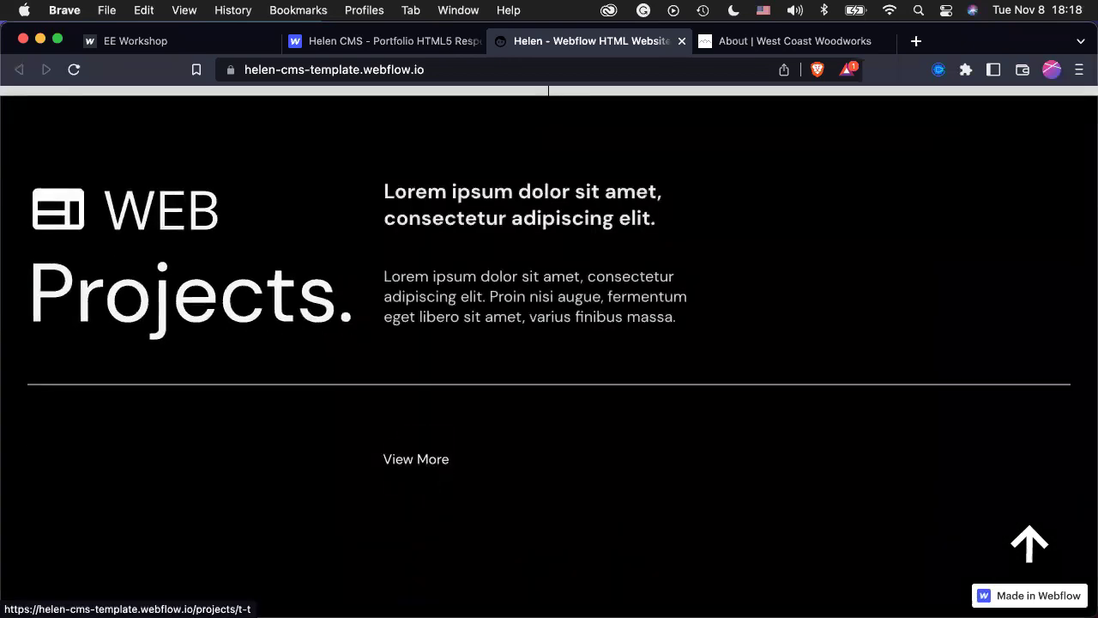
{"action": "scroll", "coordinate": [416, 458], "scroll_direction": "down", "scroll_amount": 2}
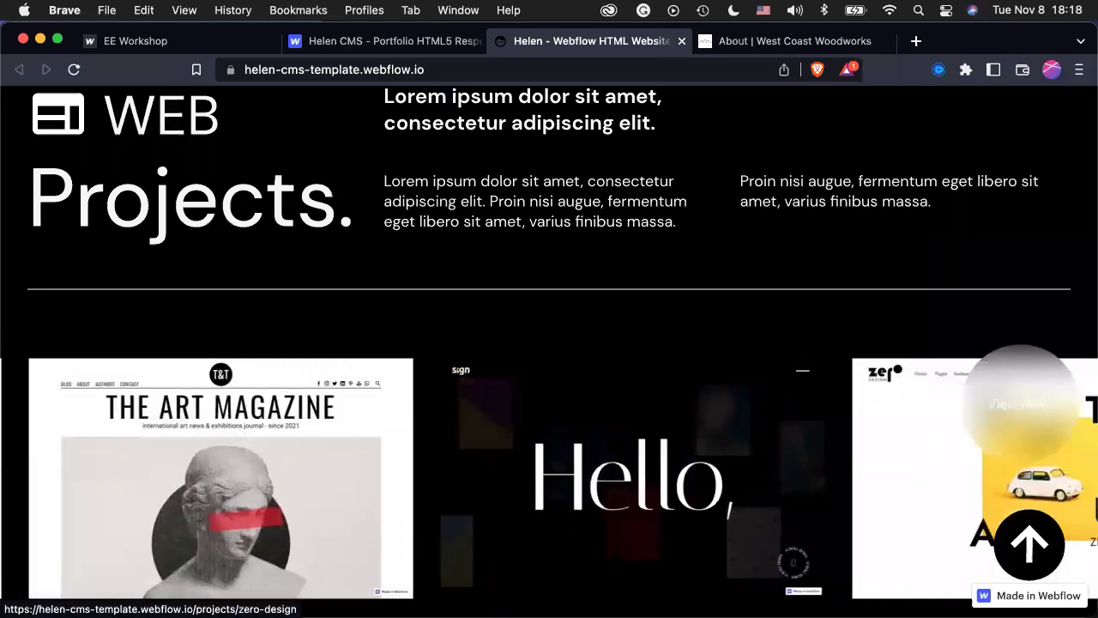
Examine the Helen template's remaining web project thumbnails and its Branding section, and return to the page header.
{"action": "scroll", "coordinate": [623, 453], "scroll_direction": "down", "scroll_amount": 7}
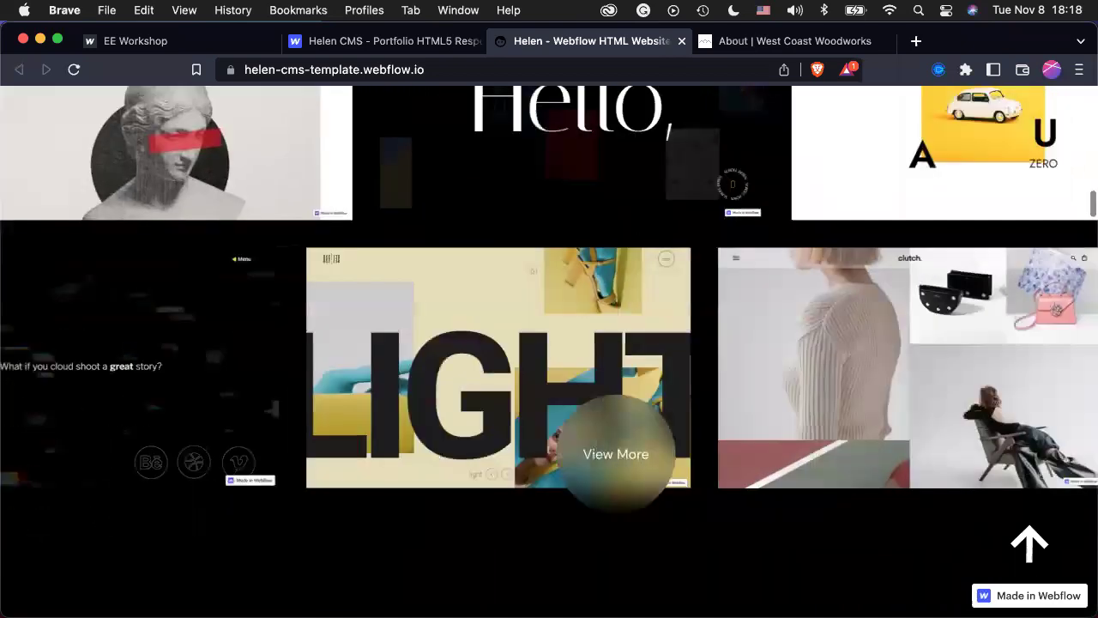
{"action": "scroll", "coordinate": [616, 454], "scroll_direction": "down", "scroll_amount": 1}
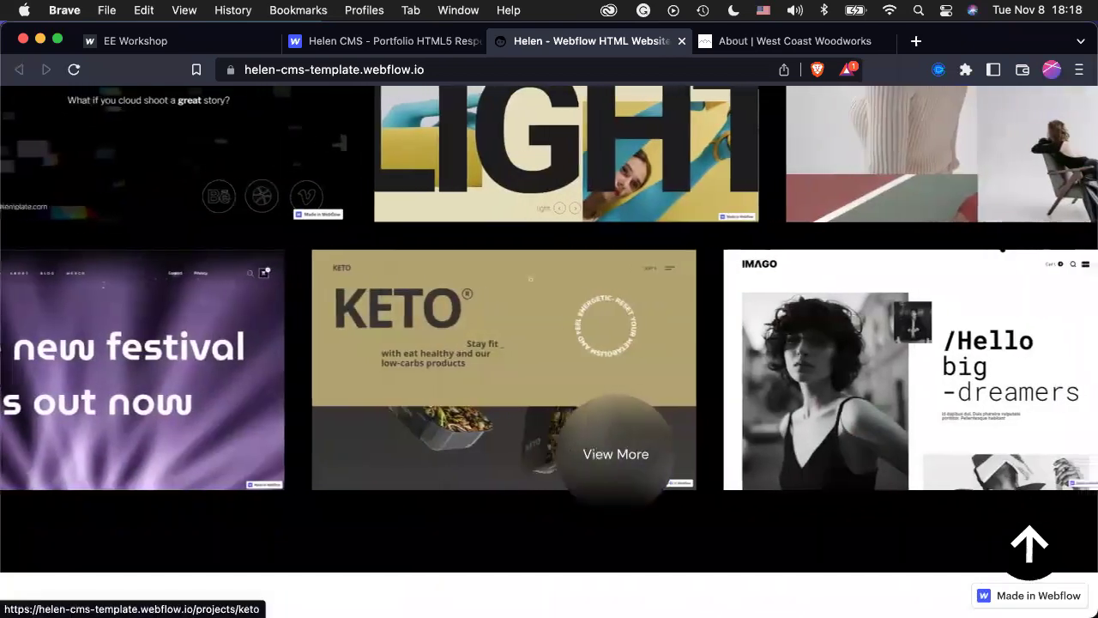
{"action": "scroll", "coordinate": [616, 454], "scroll_direction": "down", "scroll_amount": 4}
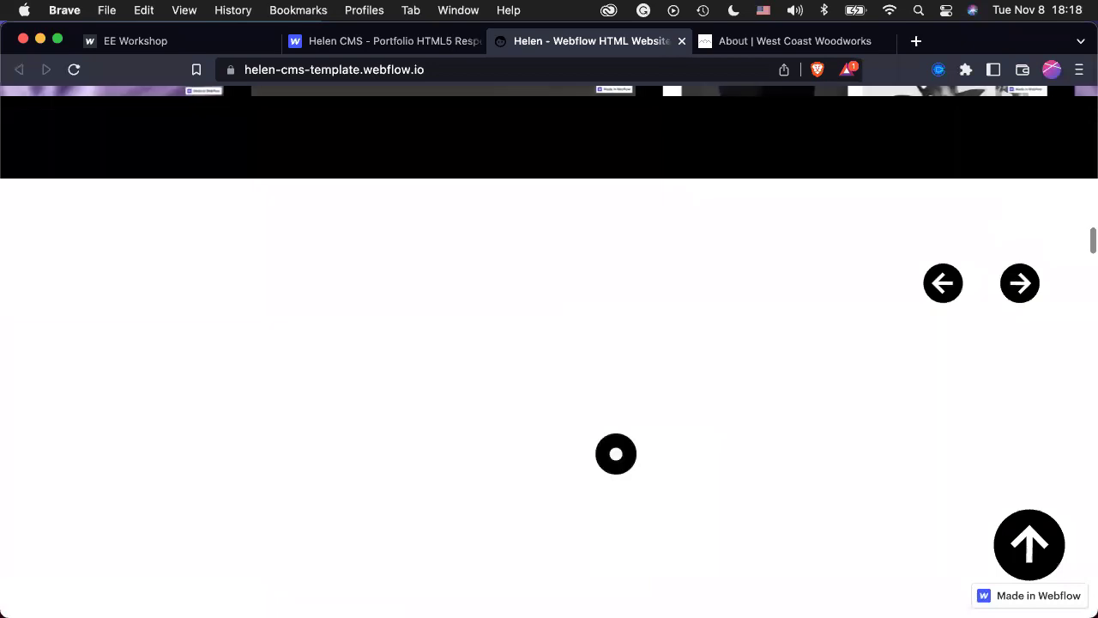
{"action": "scroll", "coordinate": [616, 454], "scroll_direction": "down", "scroll_amount": 1}
{"action": "scroll", "coordinate": [616, 454], "scroll_direction": "up", "scroll_amount": 1}
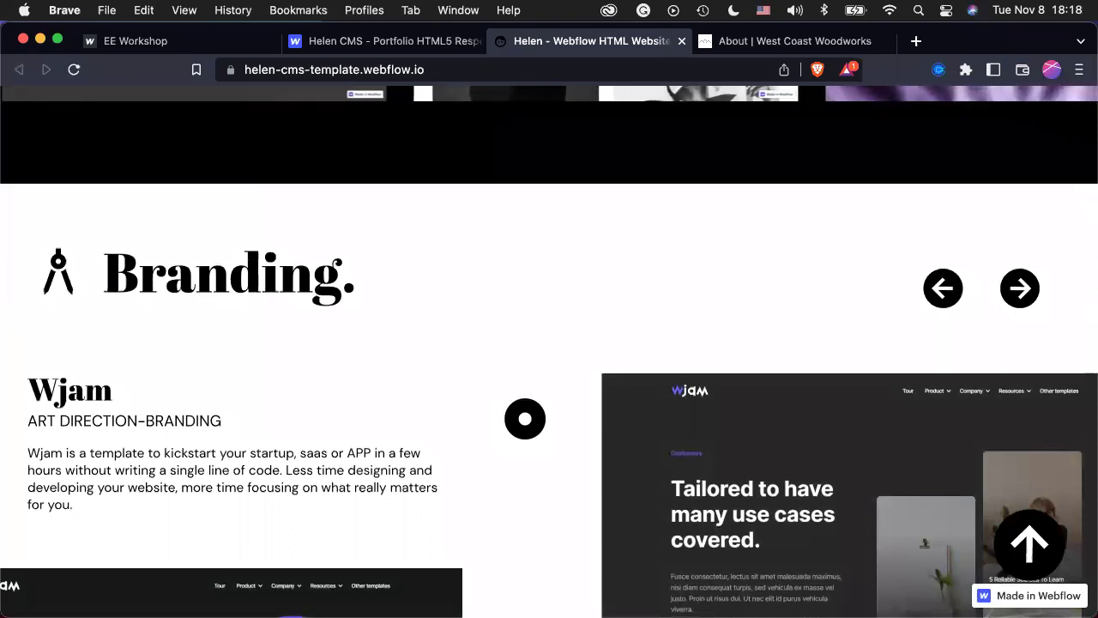
{"action": "scroll", "coordinate": [525, 419], "scroll_direction": "down", "scroll_amount": 1}
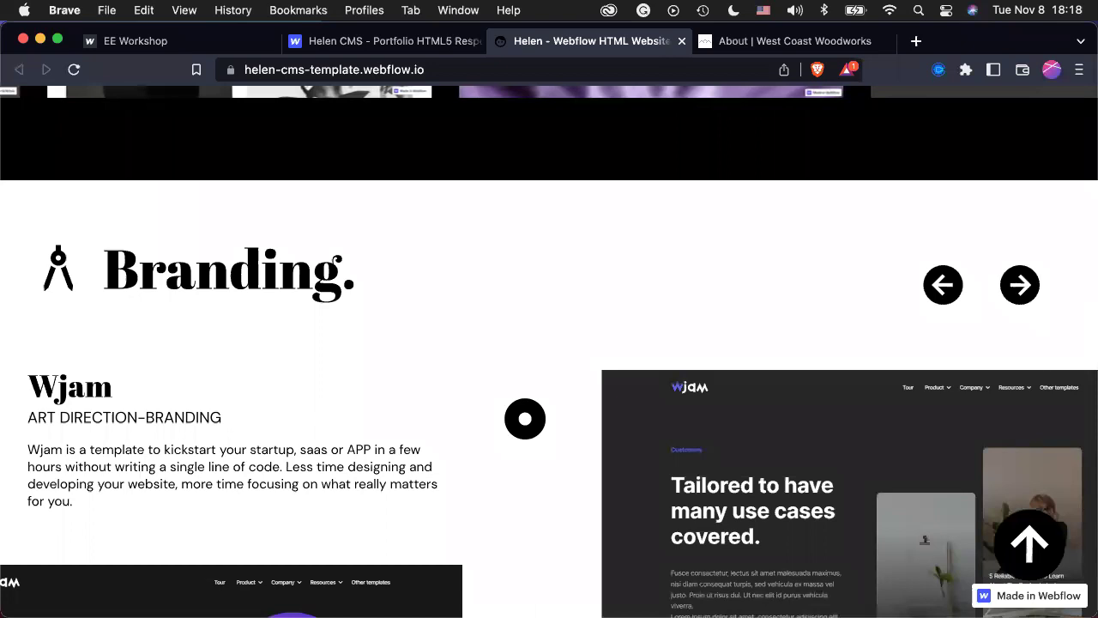
{"action": "scroll", "coordinate": [524, 419], "scroll_direction": "down", "scroll_amount": 3}
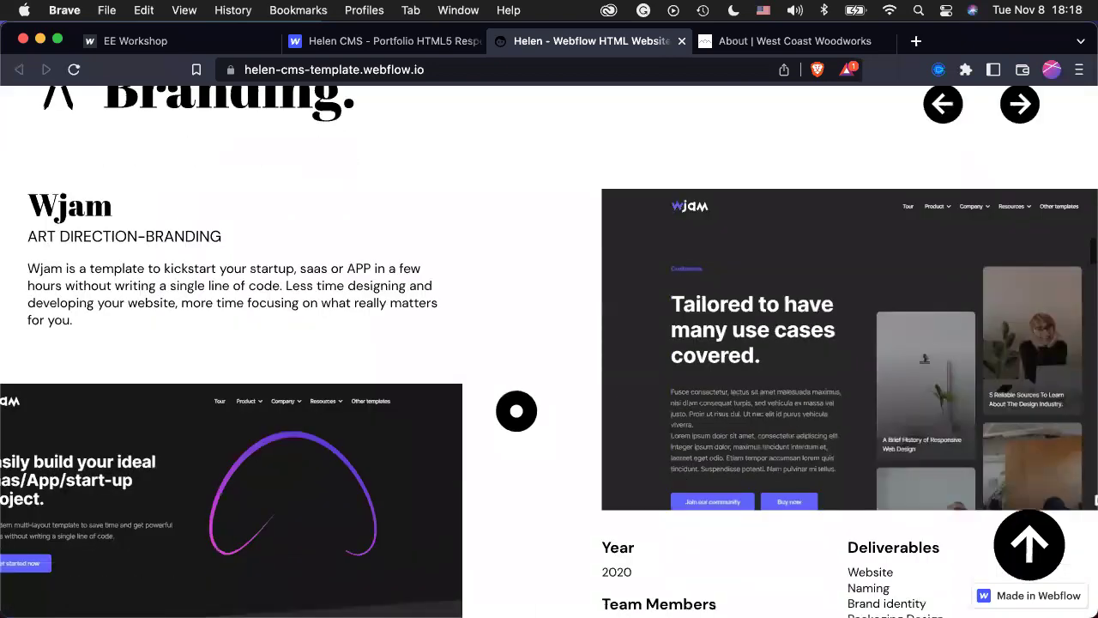
{"action": "scroll", "coordinate": [516, 411], "scroll_direction": "up", "scroll_amount": 10}
{"action": "scroll", "coordinate": [517, 411], "scroll_direction": "up", "scroll_amount": 5}
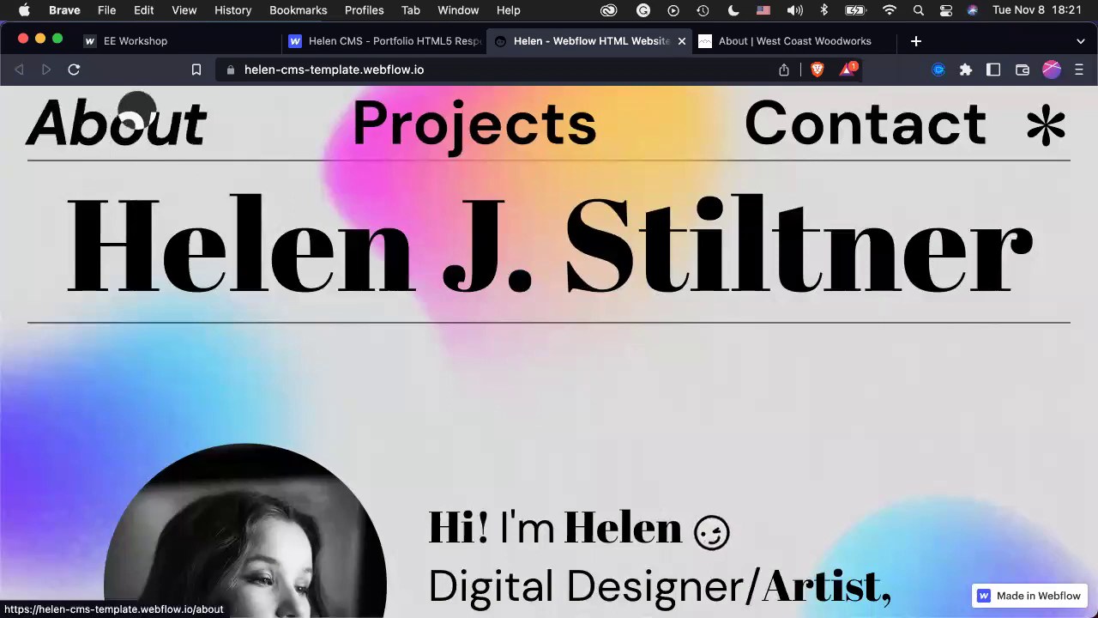
Go back from the Helen CMS template page to the portfolio templates listing and browse its template rows.
{"action": "left_click", "coordinate": [326, 49]}
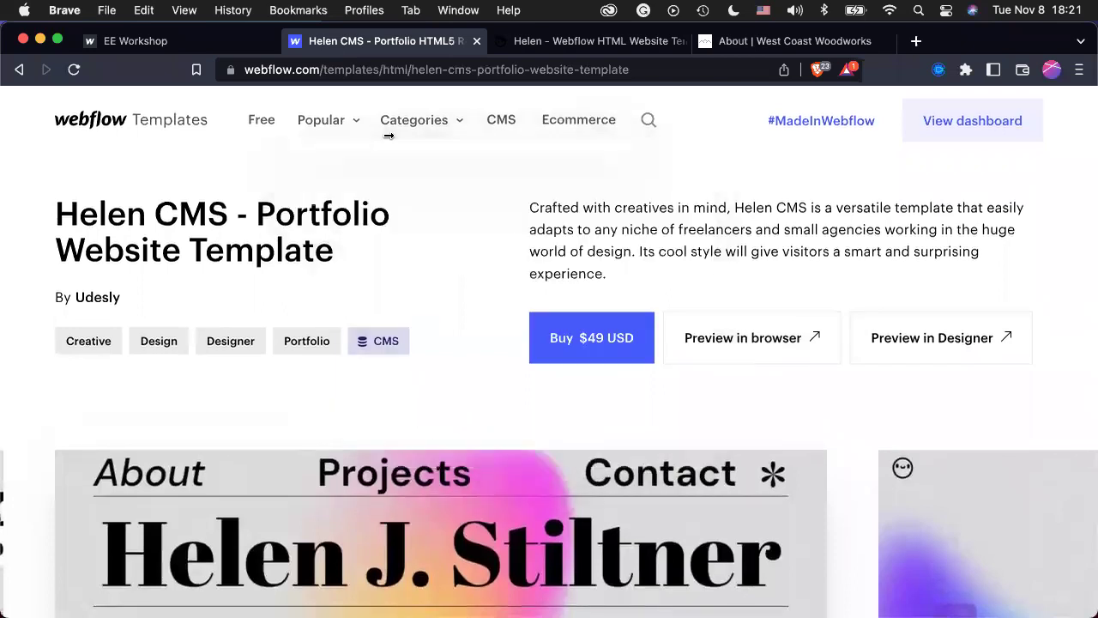
{"action": "left_click", "coordinate": [18, 69]}
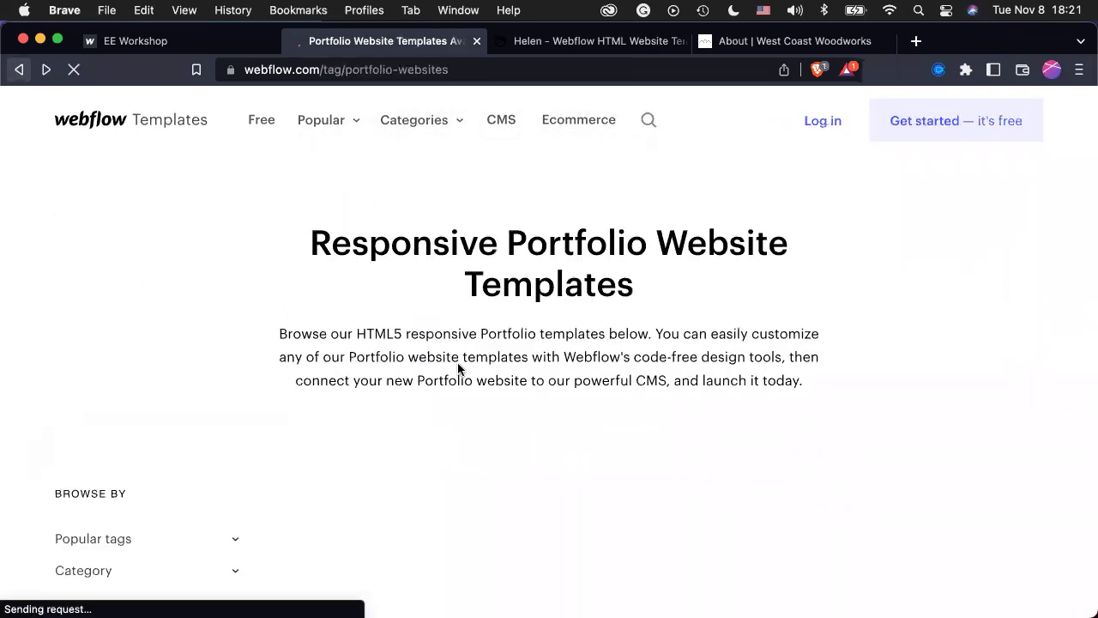
{"action": "scroll", "coordinate": [576, 439], "scroll_direction": "down", "scroll_amount": 6}
{"action": "scroll", "coordinate": [576, 446], "scroll_direction": "down", "scroll_amount": 3}
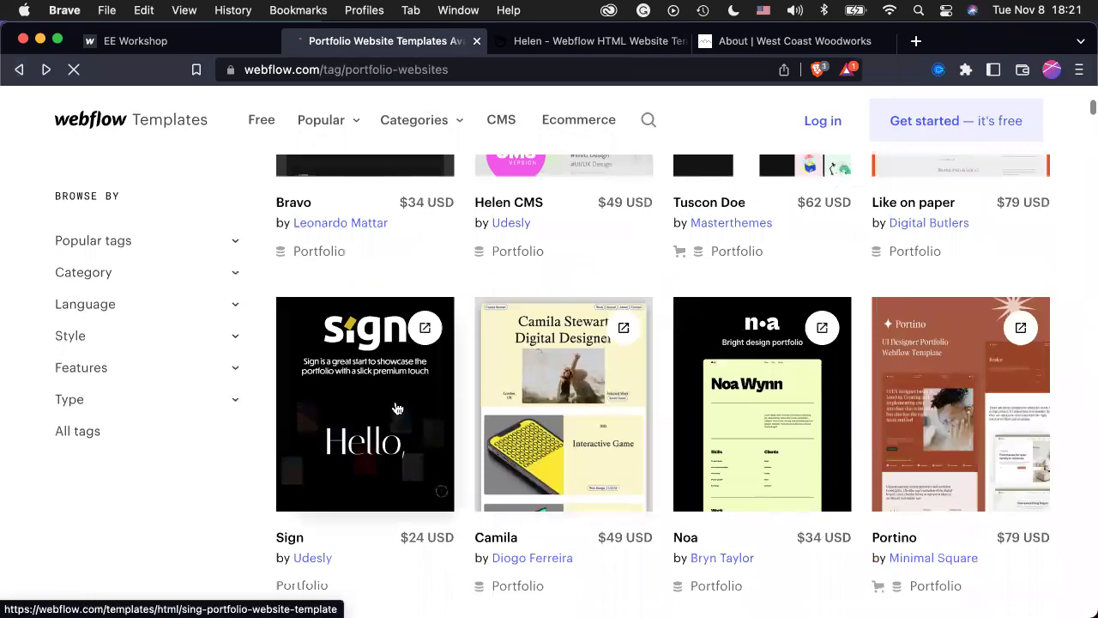
{"action": "scroll", "coordinate": [397, 408], "scroll_direction": "down", "scroll_amount": 5}
{"action": "scroll", "coordinate": [397, 408], "scroll_direction": "down", "scroll_amount": 4}
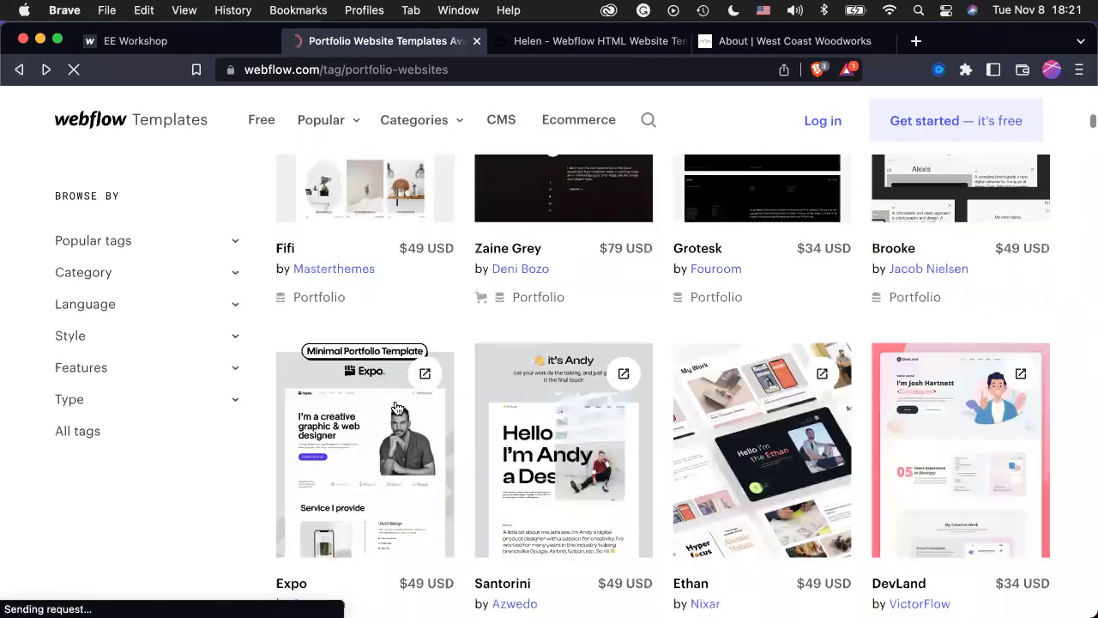
Expand the template categories and open the Photography & Video category.
{"action": "left_click", "coordinate": [232, 273]}
{"action": "scroll", "coordinate": [141, 457], "scroll_direction": "down", "scroll_amount": 1}
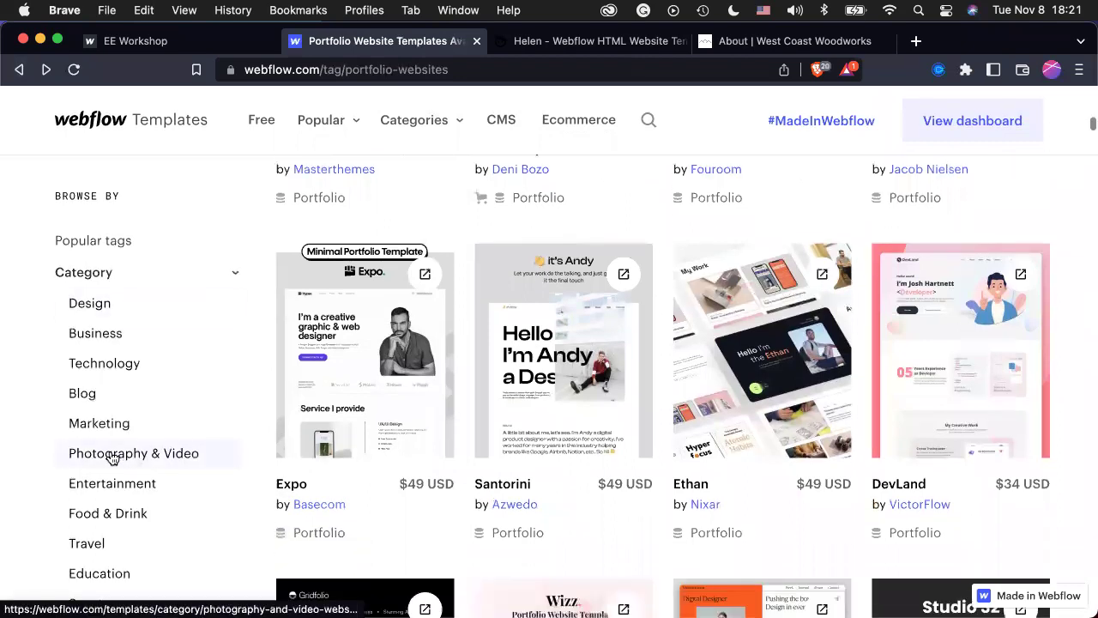
{"action": "left_click", "coordinate": [110, 455]}
Examine the first two rows of Photography & Video templates, from Filmax to Photozai, with their prices and styles.
{"action": "scroll", "coordinate": [599, 402], "scroll_direction": "down", "scroll_amount": 5}
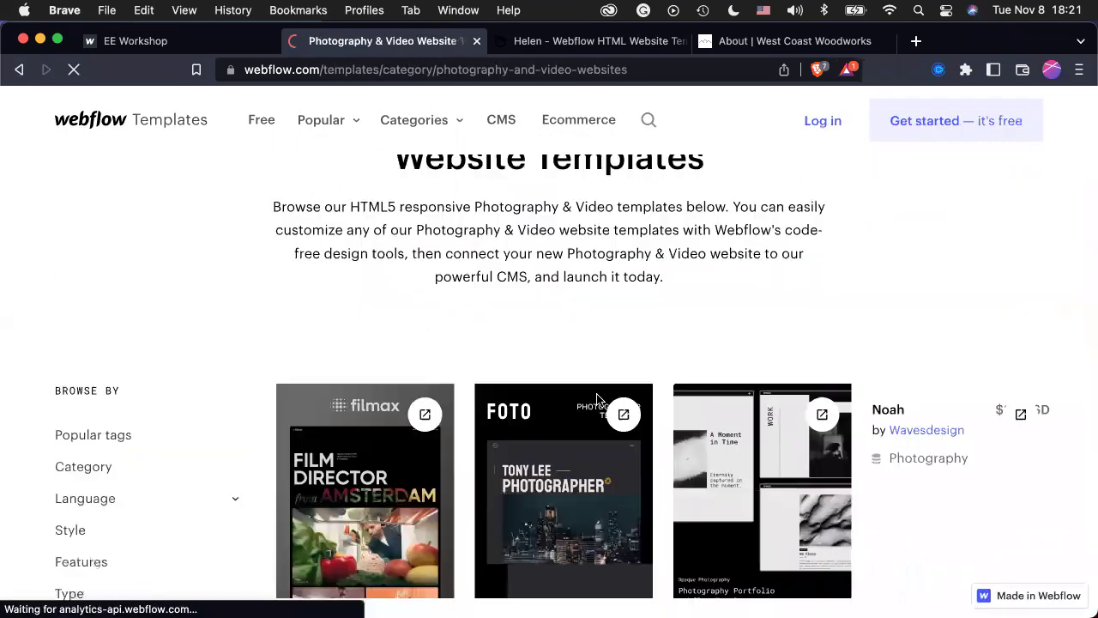
{"action": "scroll", "coordinate": [1089, 398], "scroll_direction": "down", "scroll_amount": 1}
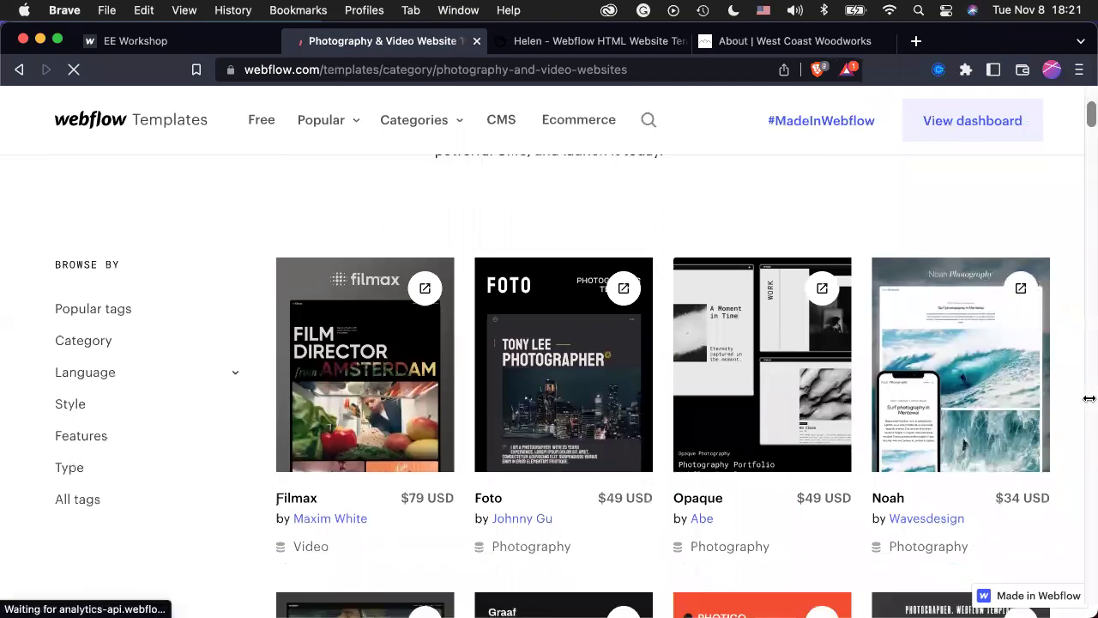
{"action": "scroll", "coordinate": [1089, 398], "scroll_direction": "down", "scroll_amount": 1}
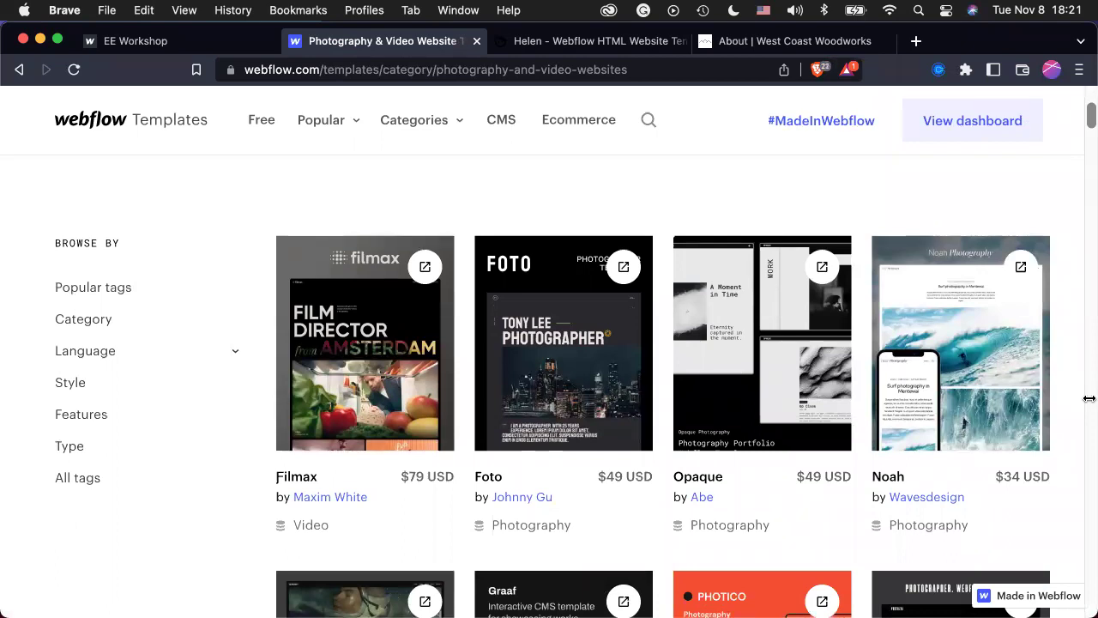
{"action": "scroll", "coordinate": [1089, 398], "scroll_direction": "down", "scroll_amount": 4}
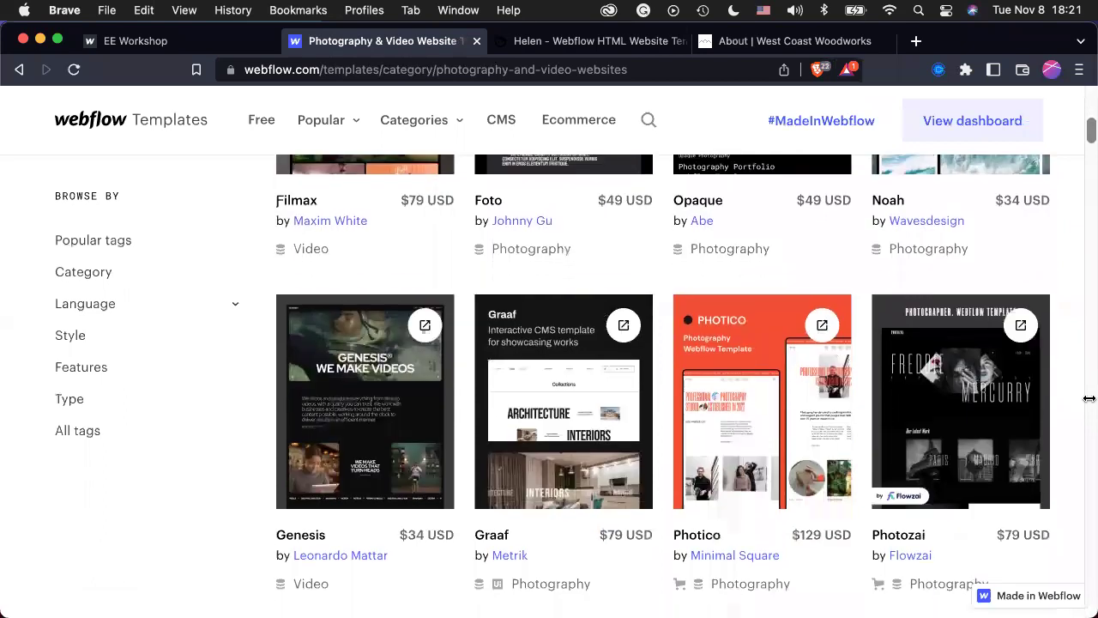
{"action": "scroll", "coordinate": [1089, 398], "scroll_direction": "up", "scroll_amount": 3}
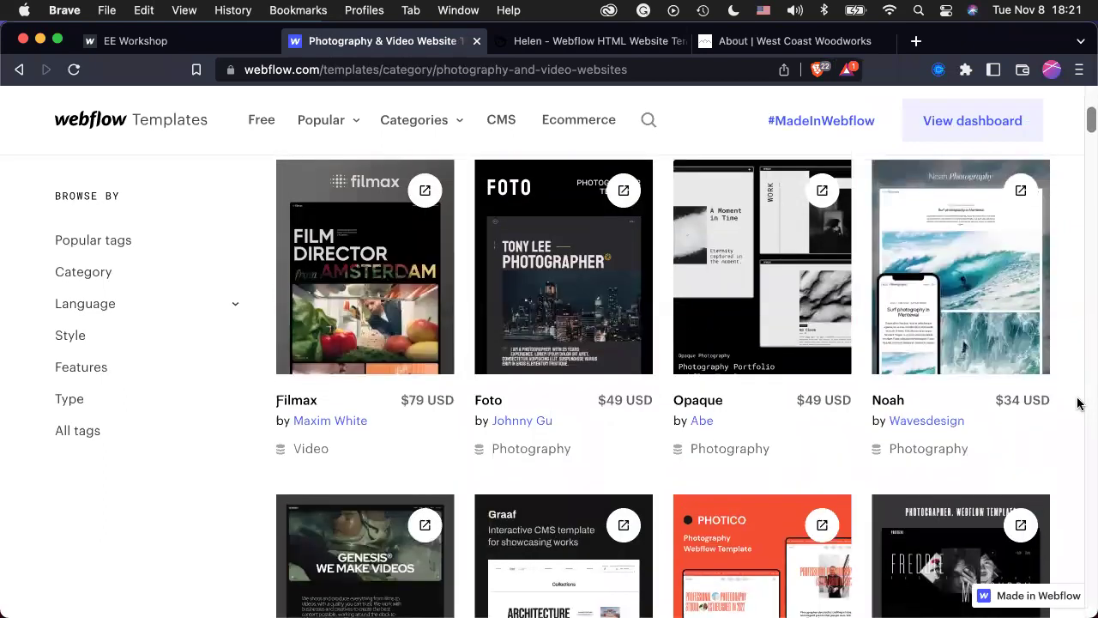
{"action": "scroll", "coordinate": [1089, 398], "scroll_direction": "up", "scroll_amount": 1}
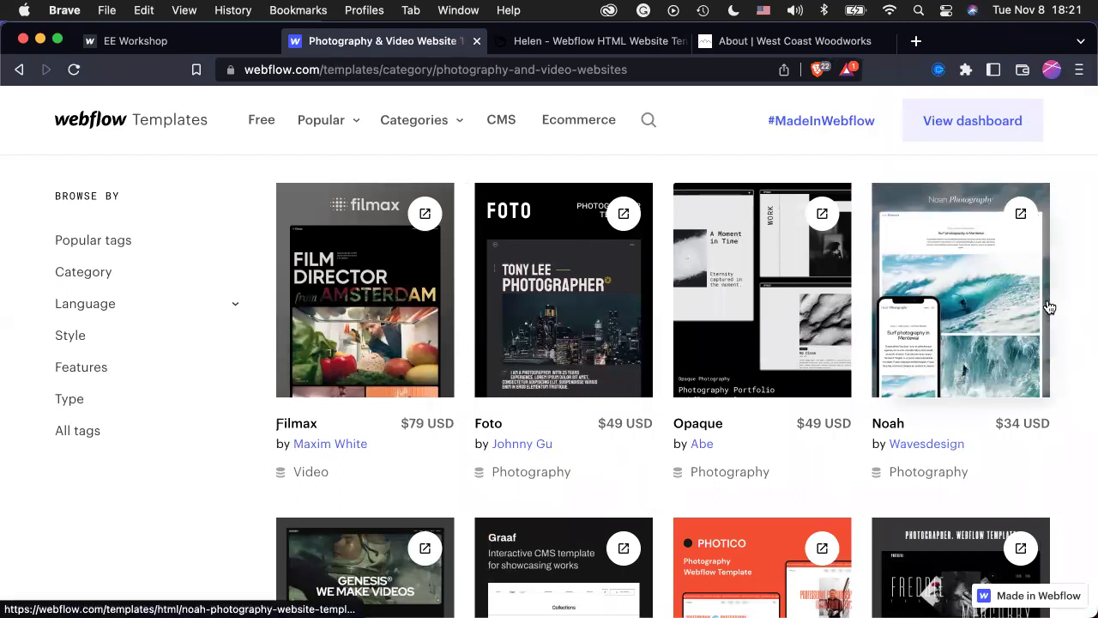
{"action": "scroll", "coordinate": [1047, 307], "scroll_direction": "down", "scroll_amount": 1}
{"action": "scroll", "coordinate": [1047, 307], "scroll_direction": "down", "scroll_amount": 4}
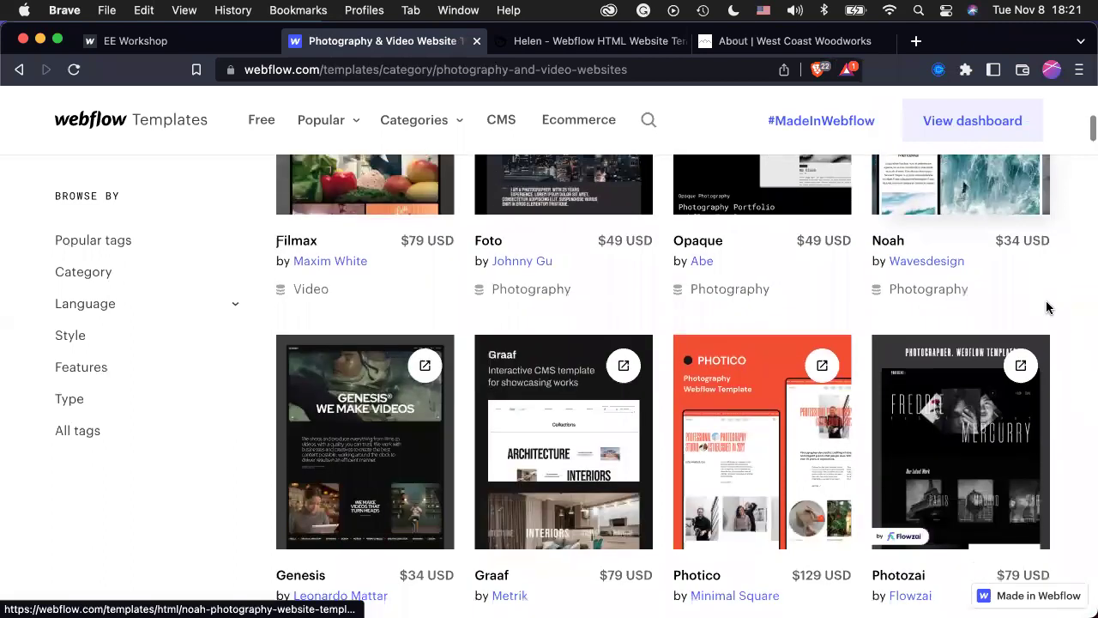
{"action": "scroll", "coordinate": [1047, 307], "scroll_direction": "down", "scroll_amount": 2}
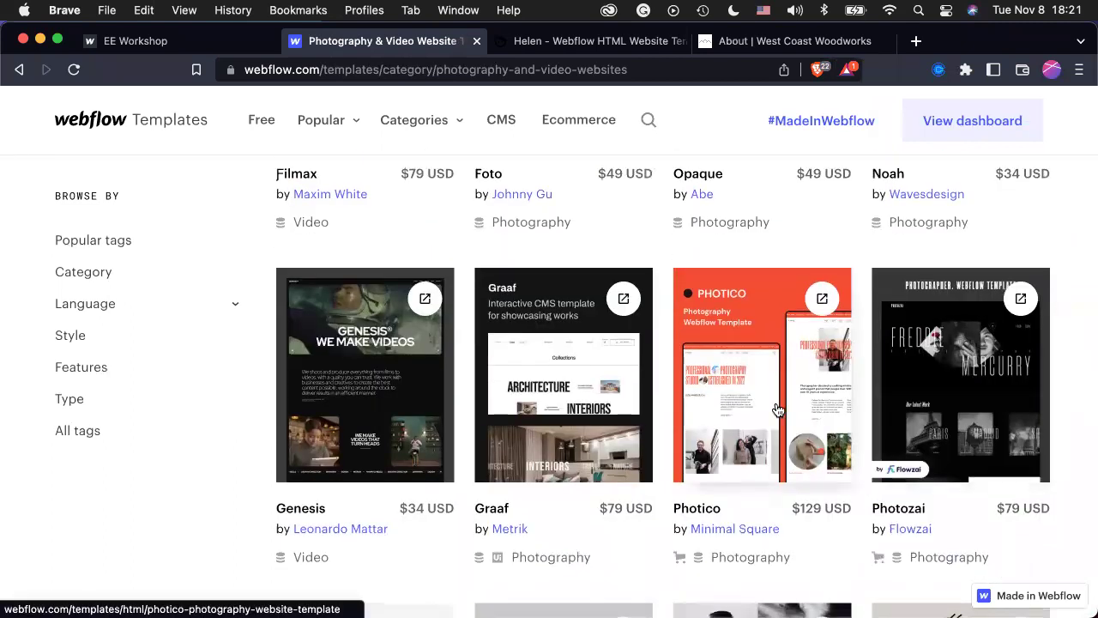
Browse the further rows of Photography & Video templates and return to the category's introduction.
{"action": "scroll", "coordinate": [778, 409], "scroll_direction": "down", "scroll_amount": 7}
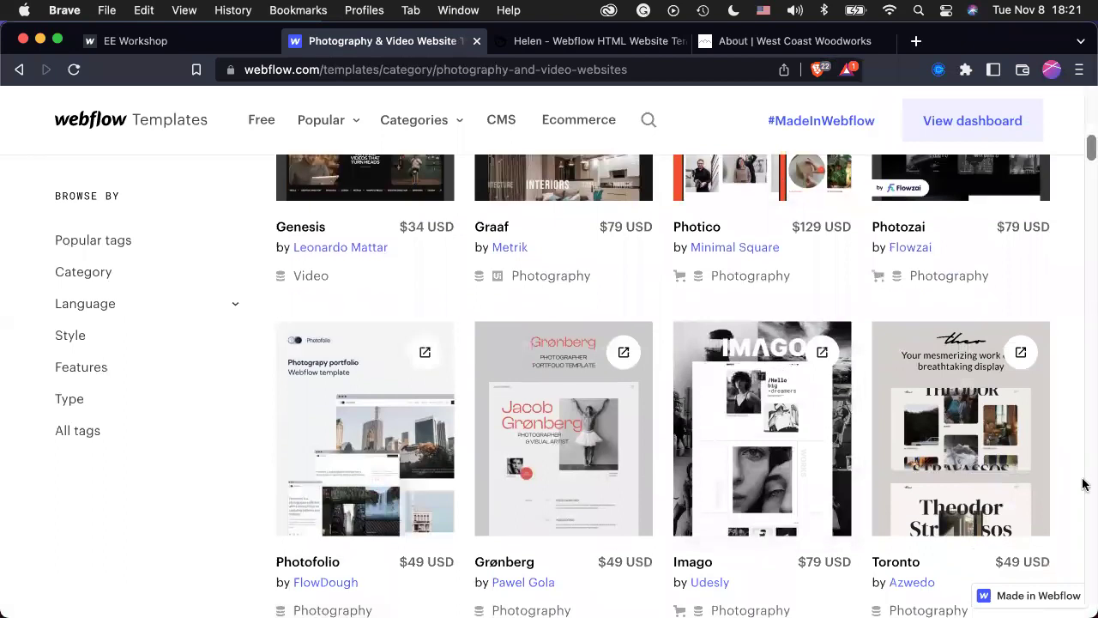
{"action": "scroll", "coordinate": [1083, 484], "scroll_direction": "down", "scroll_amount": 5}
{"action": "scroll", "coordinate": [1083, 484], "scroll_direction": "down", "scroll_amount": 2}
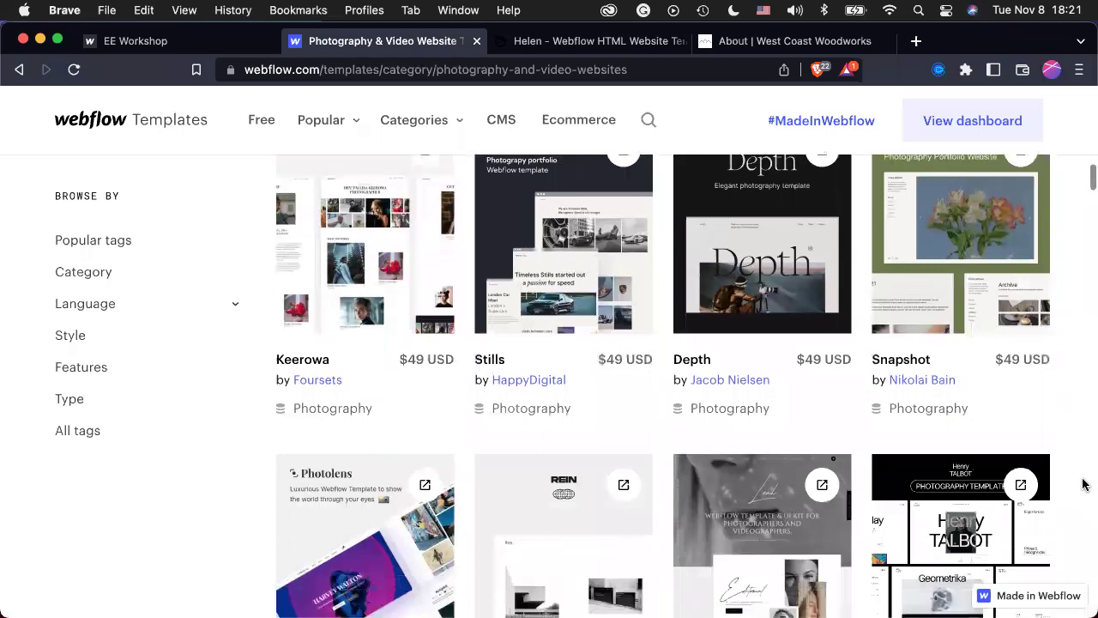
{"action": "scroll", "coordinate": [1083, 484], "scroll_direction": "down", "scroll_amount": 2}
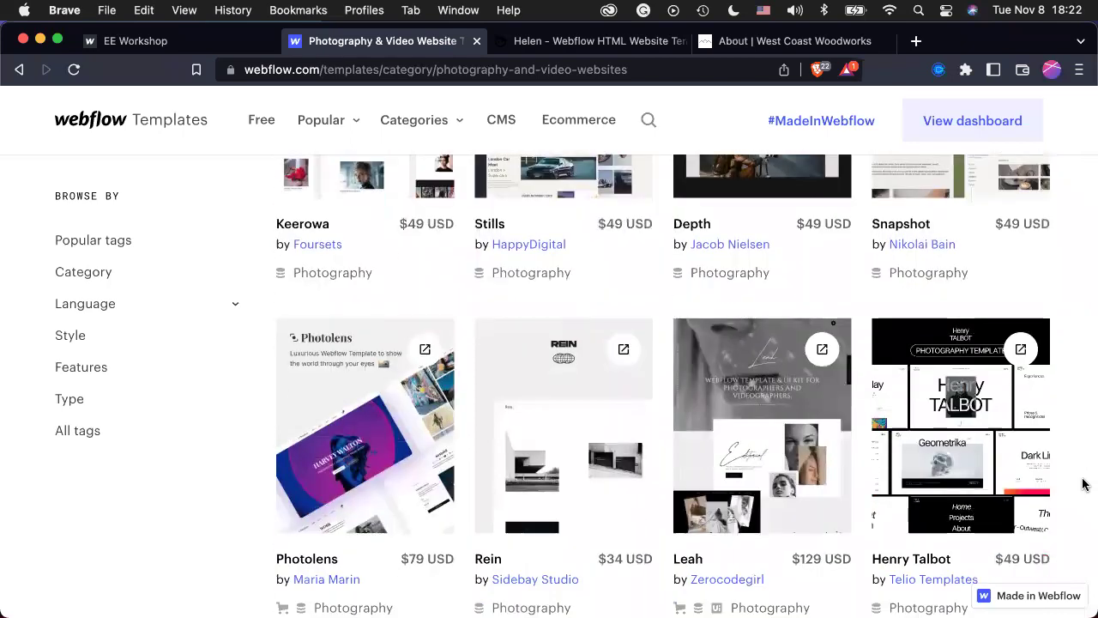
{"action": "scroll", "coordinate": [1083, 484], "scroll_direction": "down", "scroll_amount": 5}
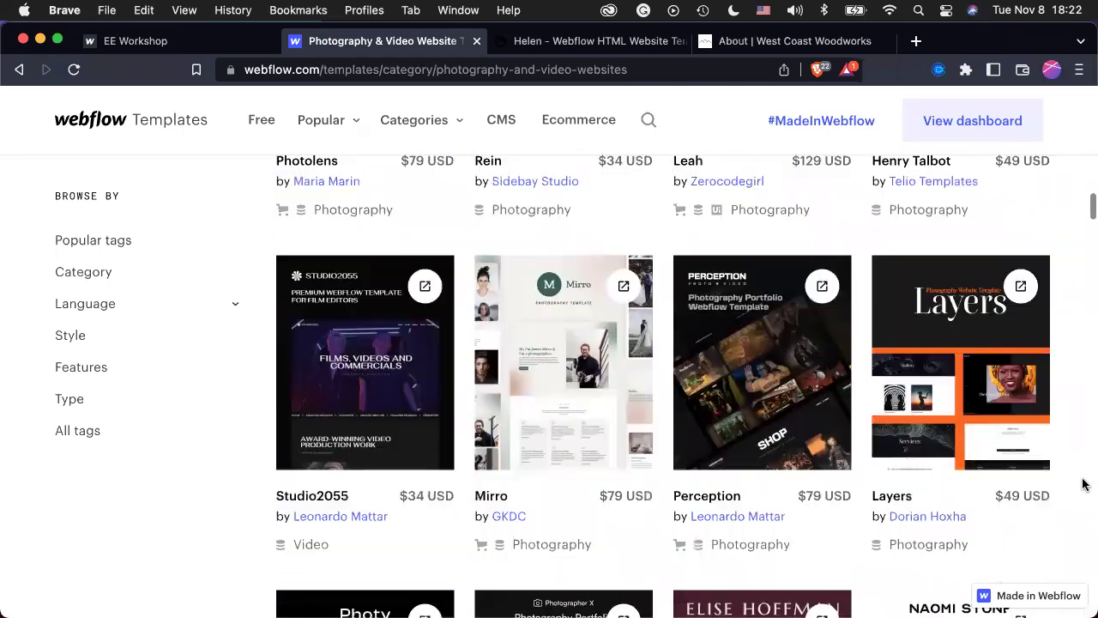
{"action": "scroll", "coordinate": [1083, 484], "scroll_direction": "down", "scroll_amount": 3}
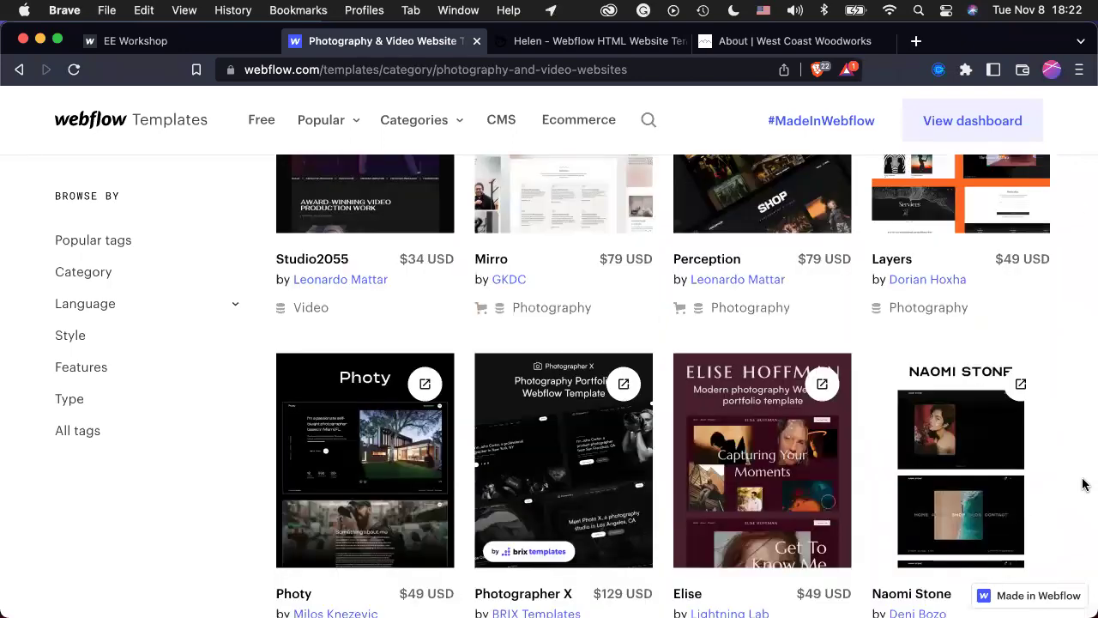
{"action": "scroll", "coordinate": [1084, 484], "scroll_direction": "down", "scroll_amount": 6}
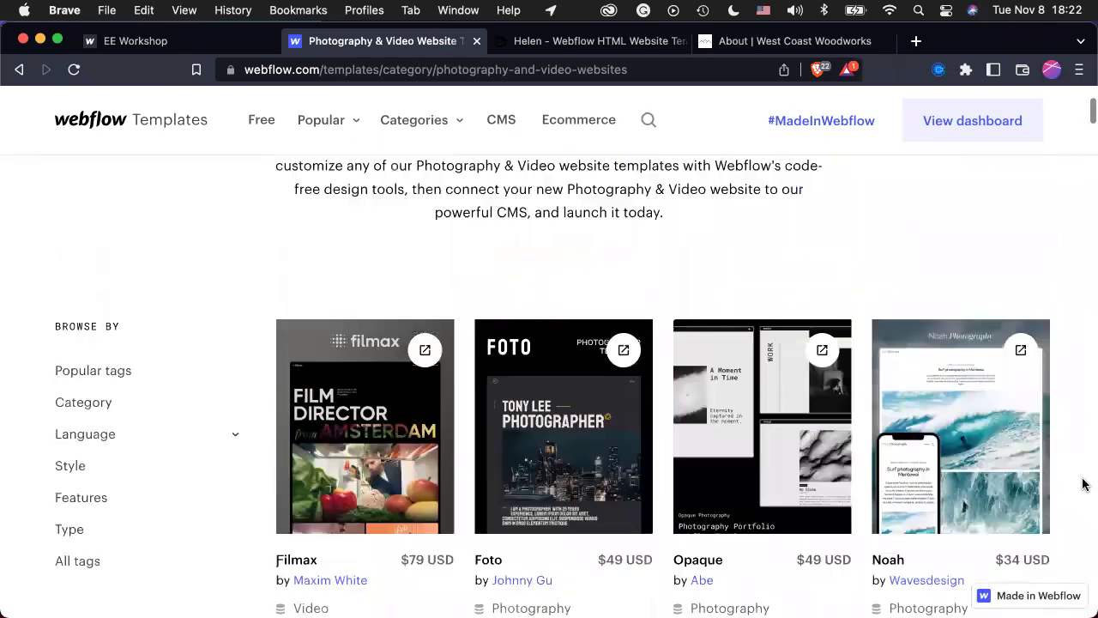
{"action": "scroll", "coordinate": [1083, 484], "scroll_direction": "up", "scroll_amount": 2}
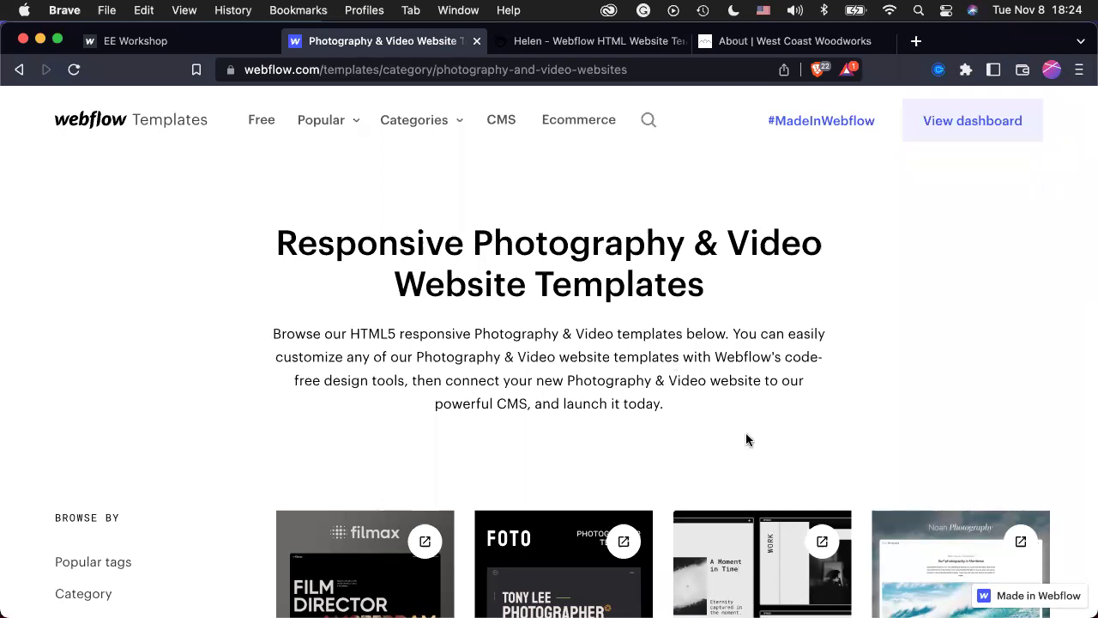
{"action": "scroll", "coordinate": [773, 468], "scroll_direction": "down", "scroll_amount": 3}
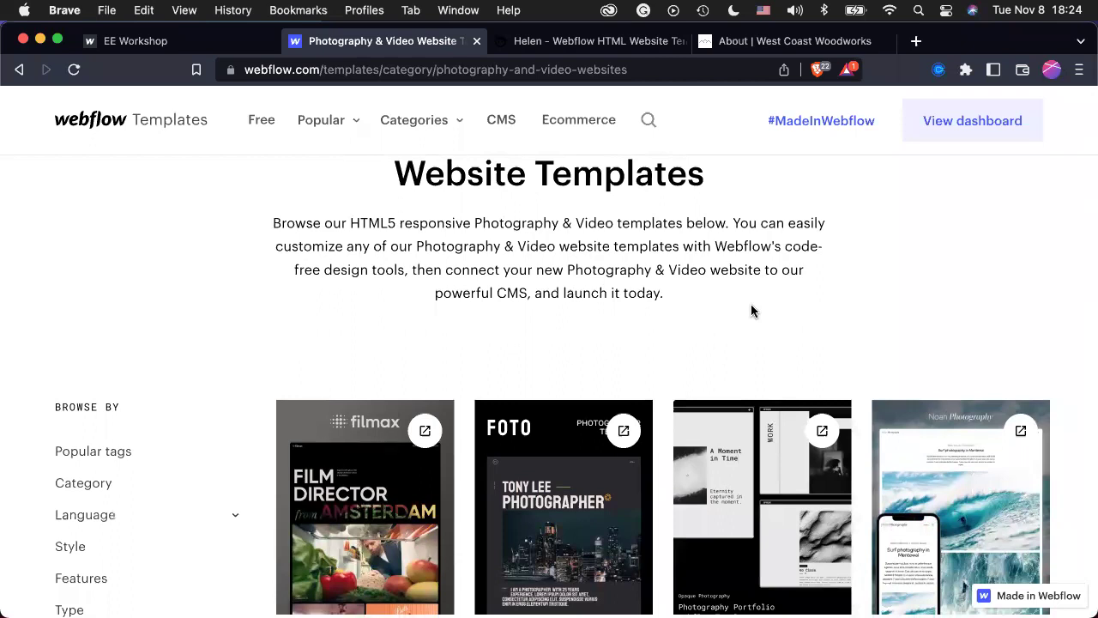
{"action": "scroll", "coordinate": [750, 311], "scroll_direction": "down", "scroll_amount": 2}
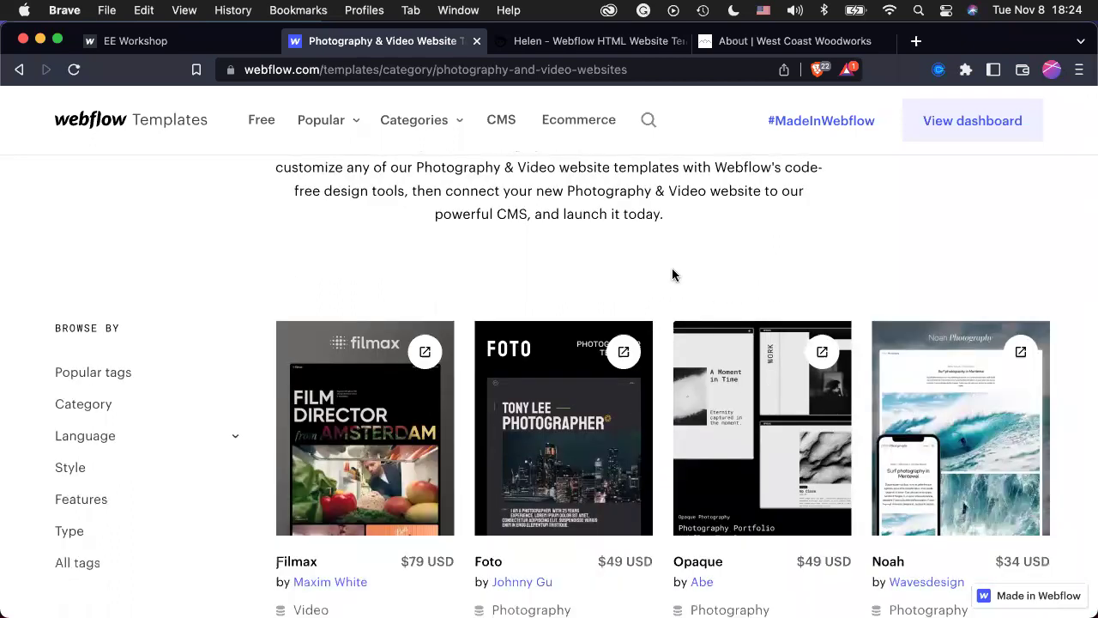
{"action": "scroll", "coordinate": [672, 274], "scroll_direction": "down", "scroll_amount": 2}
{"action": "scroll", "coordinate": [600, 240], "scroll_direction": "up", "scroll_amount": 6}
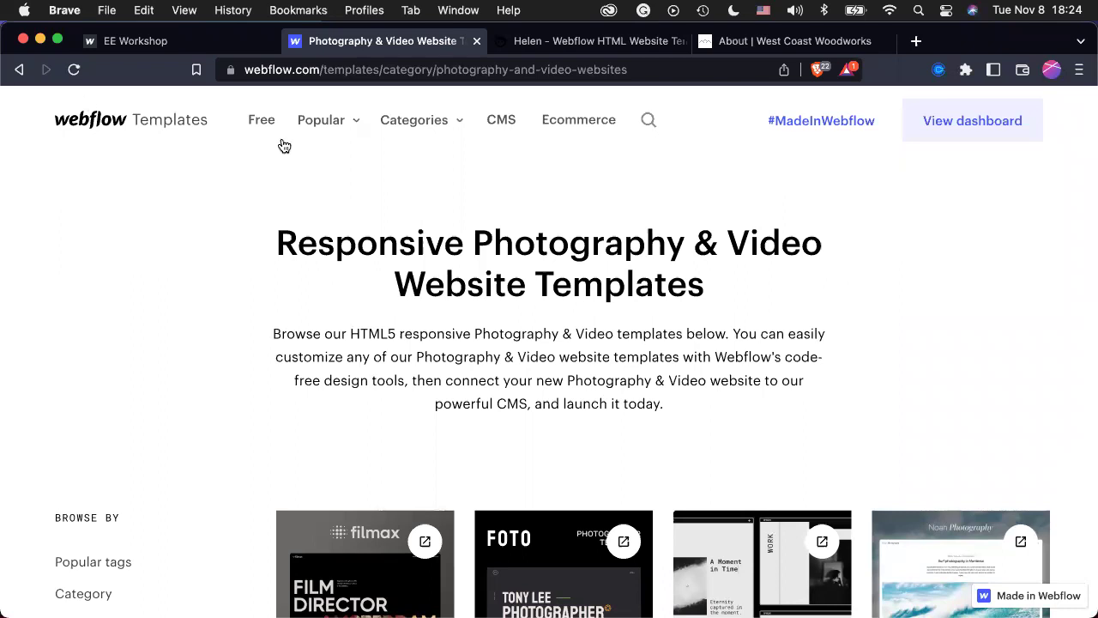
Go back through the portfolio templates to the new-project page and return to the Webflow dashboard of sites.
{"action": "left_click", "coordinate": [16, 72]}
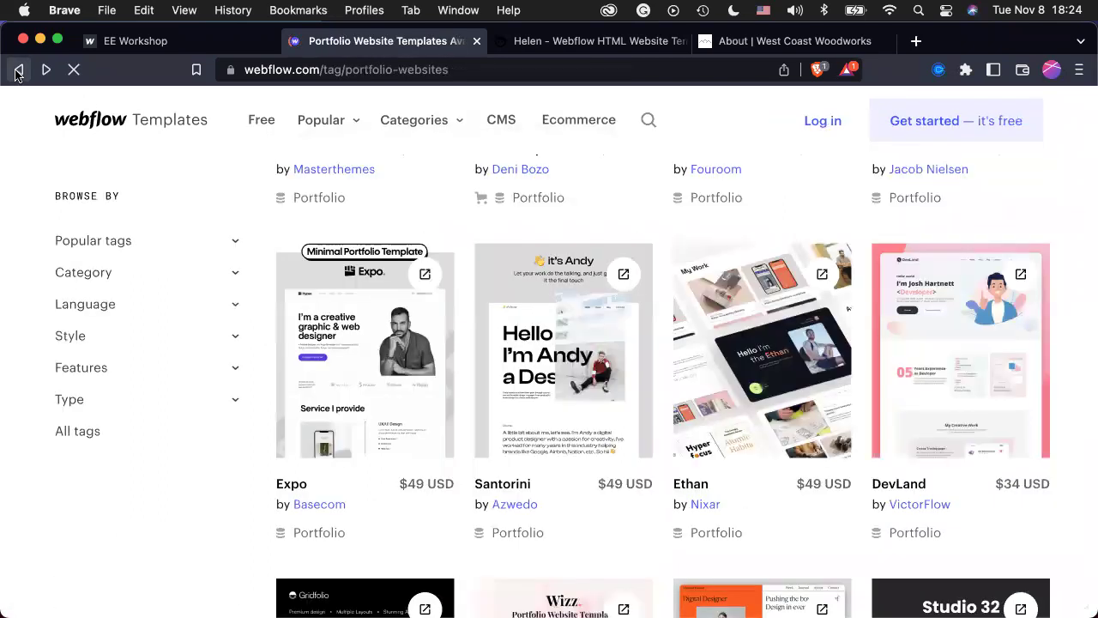
{"action": "left_click", "coordinate": [16, 72]}
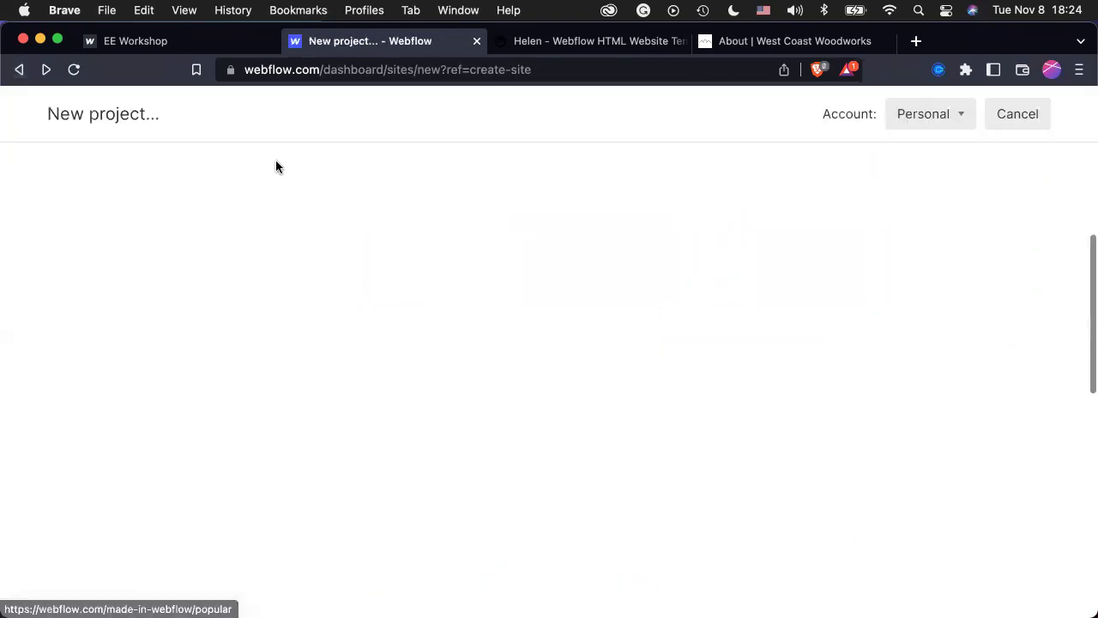
{"action": "left_click", "coordinate": [213, 122]}
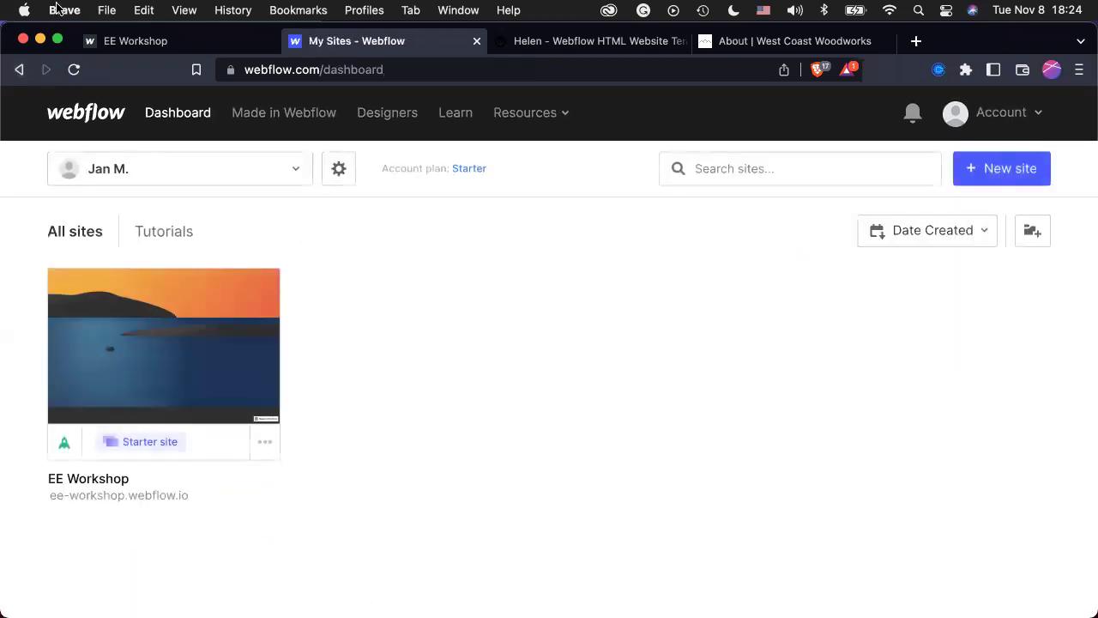
Switch to the published EE Workshop site, reload it, and examine how its landscape illustration behaves while scrolling.
{"action": "left_click", "coordinate": [183, 45]}
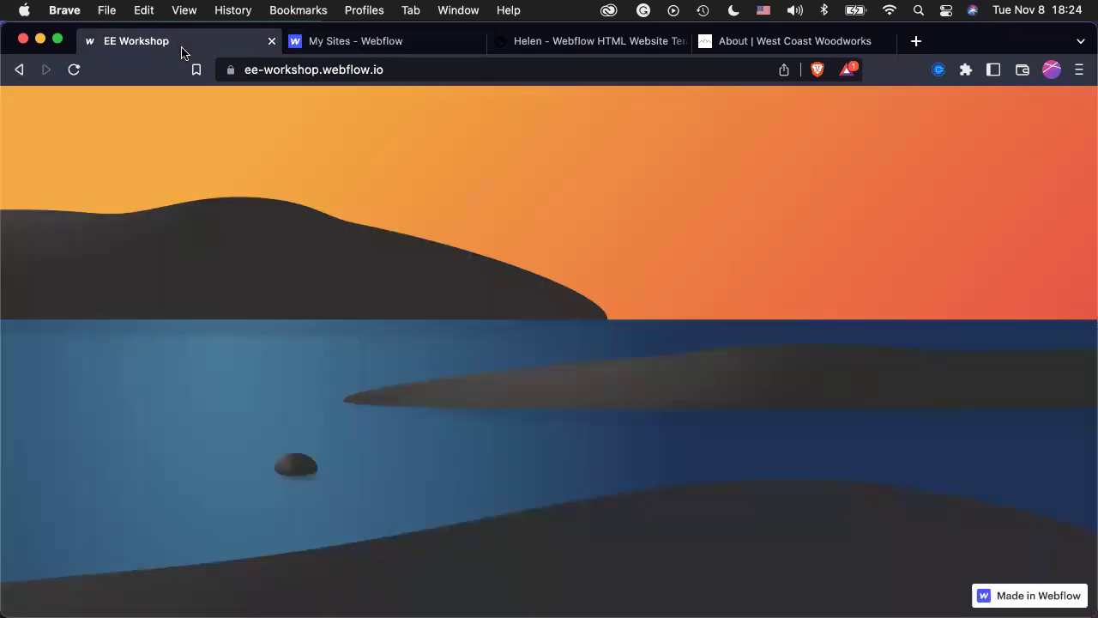
{"action": "left_click", "coordinate": [73, 69]}
{"action": "mouse_move", "coordinate": [535, 612]}
{"action": "scroll", "coordinate": [764, 344], "scroll_direction": "down", "scroll_amount": 5}
{"action": "scroll", "coordinate": [766, 345], "scroll_direction": "up", "scroll_amount": 5}
{"action": "scroll", "coordinate": [766, 344], "scroll_direction": "down", "scroll_amount": 5}
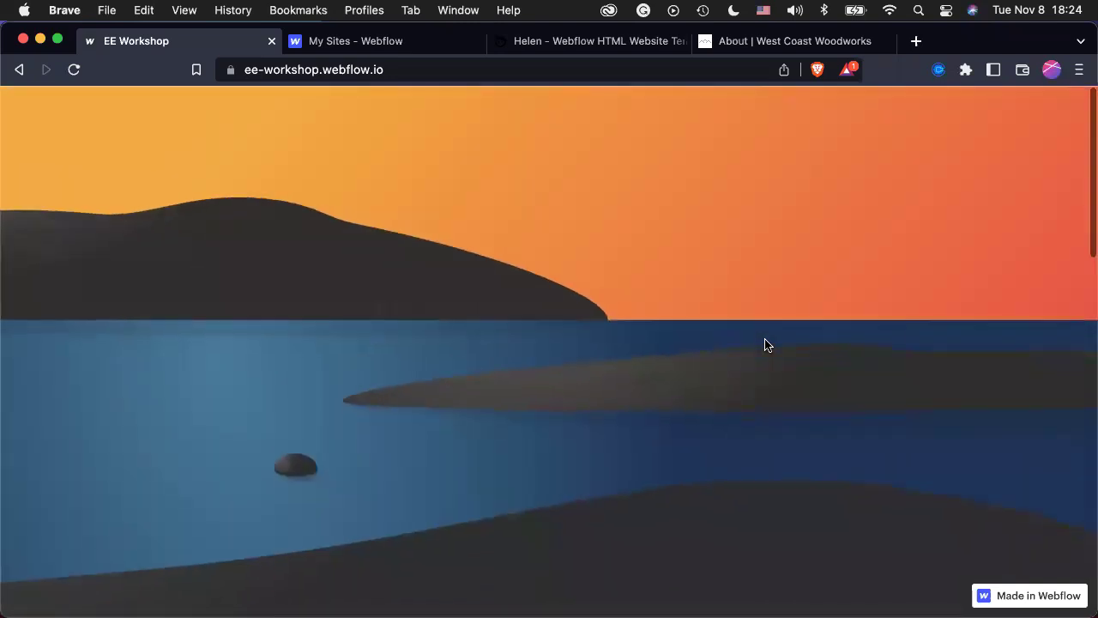
Examine the EE Workshop landing page from the sunset landscape down to the house with chimney smoke and back.
{"action": "scroll", "coordinate": [765, 345], "scroll_direction": "up", "scroll_amount": 5}
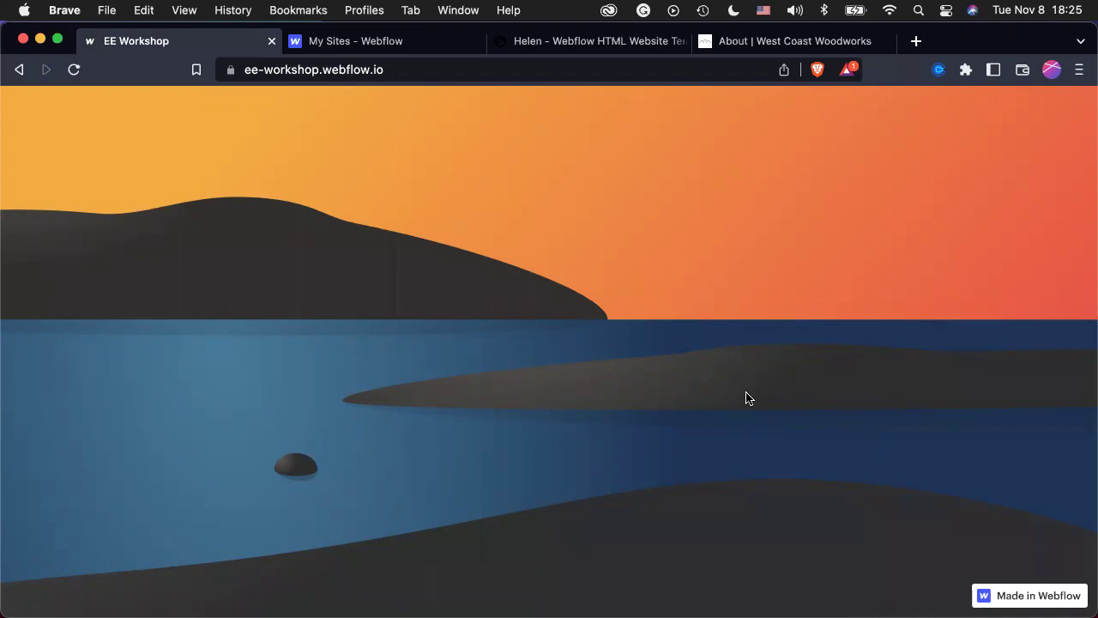
{"action": "scroll", "coordinate": [747, 398], "scroll_direction": "down", "scroll_amount": 15}
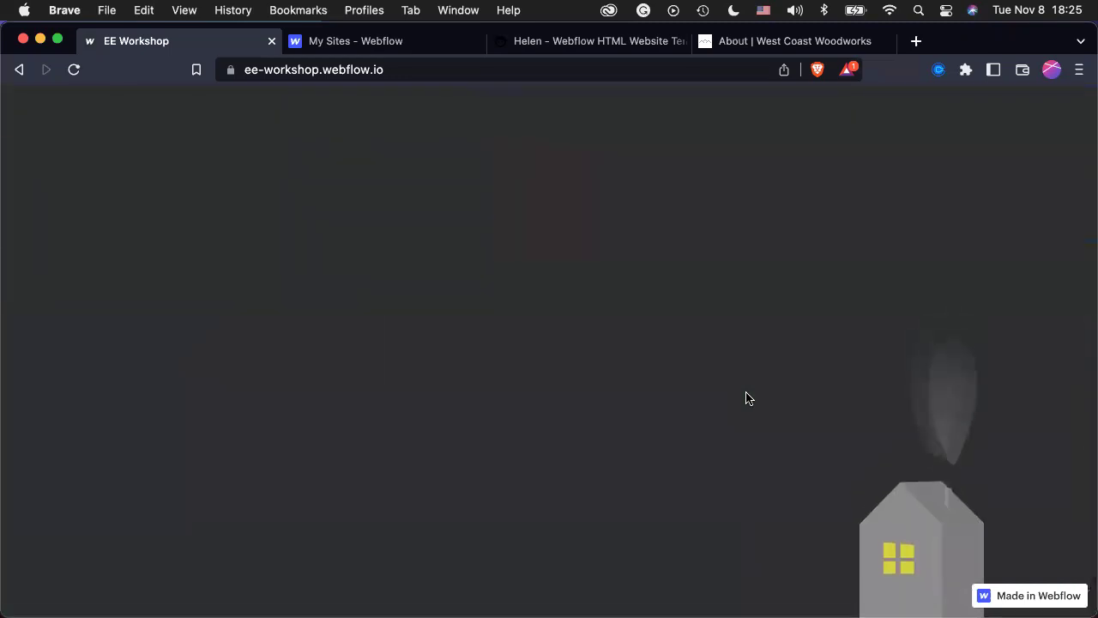
{"action": "scroll", "coordinate": [746, 397], "scroll_direction": "up", "scroll_amount": 15}
{"action": "scroll", "coordinate": [746, 398], "scroll_direction": "down", "scroll_amount": 3}
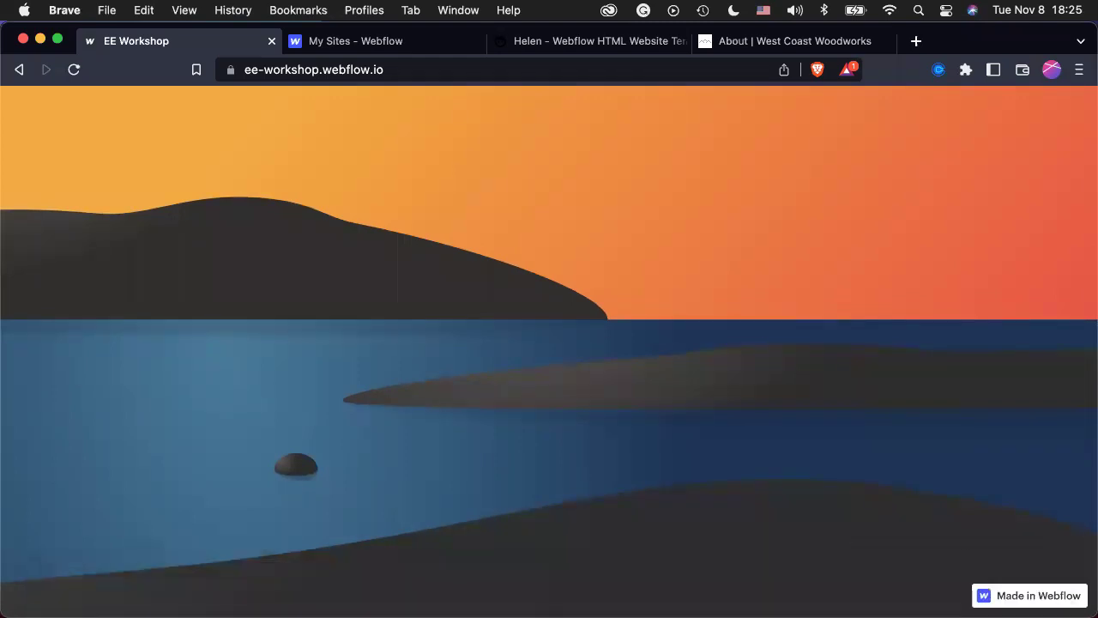
Switch to Mail, send the prepared message with the Archive.zip attachment, and return to the EE Workshop page in the browser.
{"action": "key", "text": "super+Tab"}
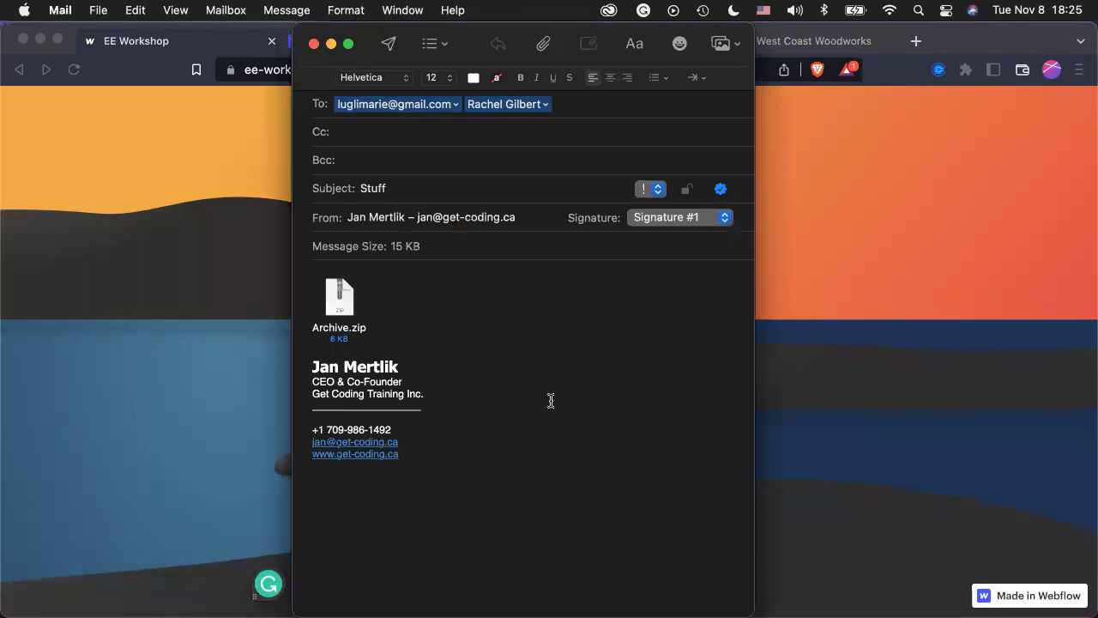
{"action": "left_click", "coordinate": [387, 43]}
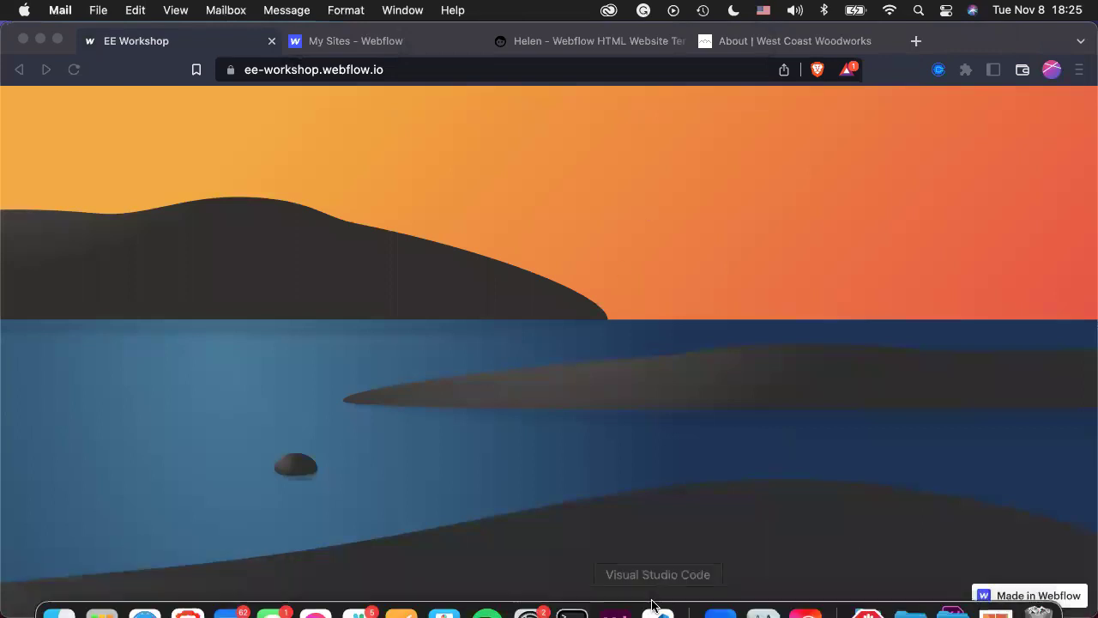
{"action": "key", "text": "ctrl+Up"}
{"action": "left_click", "coordinate": [601, 142]}
{"action": "key", "text": "ctrl+alt+Return"}
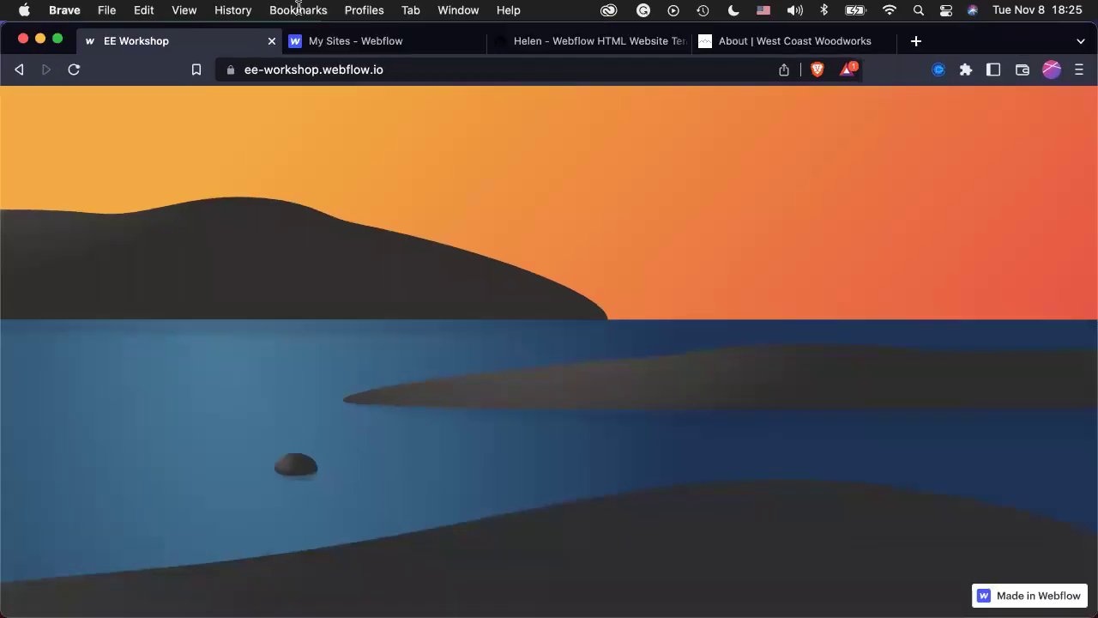
Separate the Webflow dashboard tab into its own window and restore the EE Workshop window to full size.
{"action": "left_click_drag", "start_coordinate": [1013, 37], "coordinate": [1039, 274]}
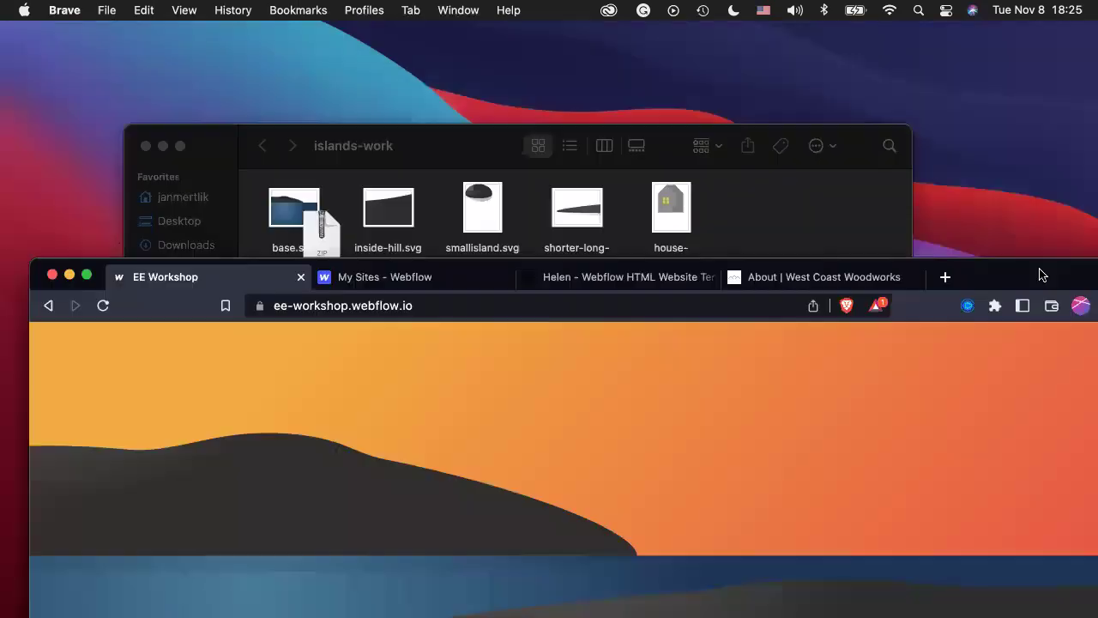
{"action": "left_click", "coordinate": [382, 277]}
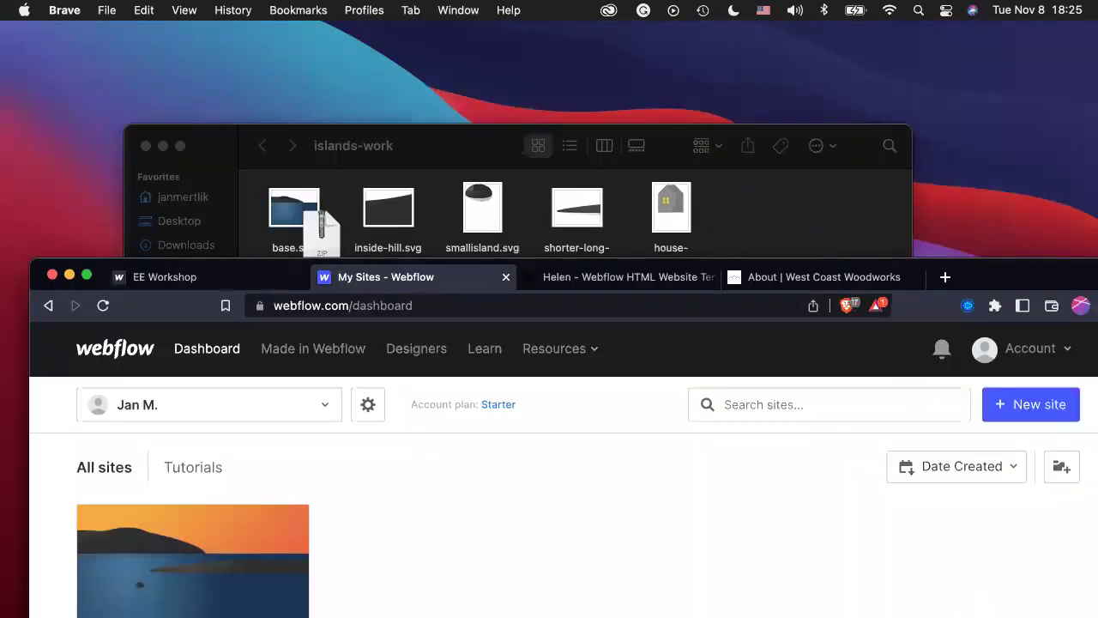
{"action": "key", "text": "super+w"}
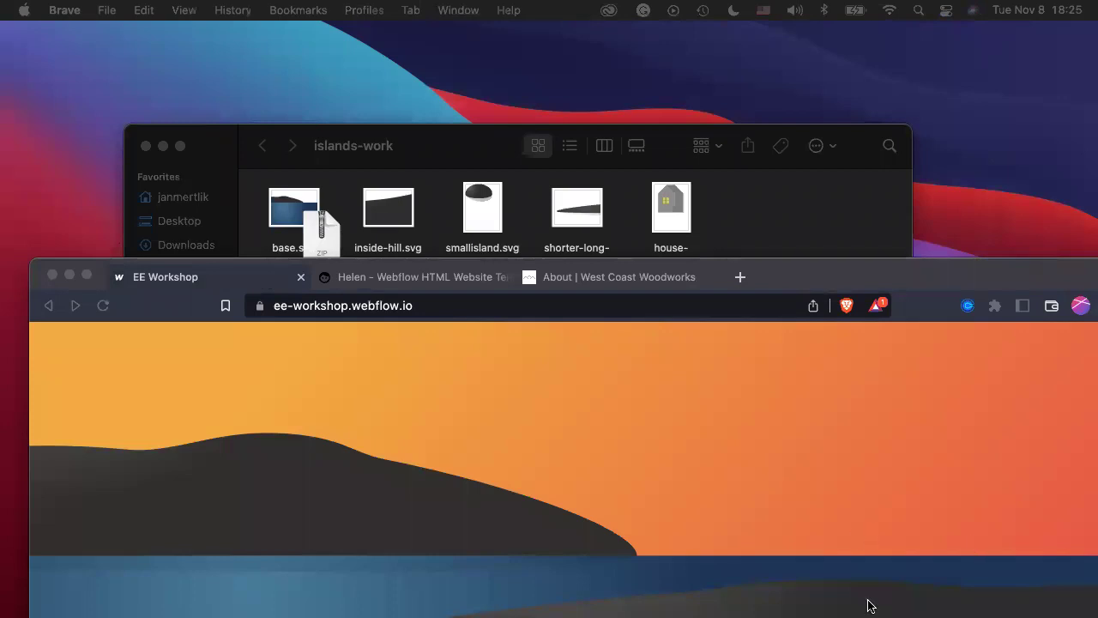
{"action": "double_click", "coordinate": [866, 281]}
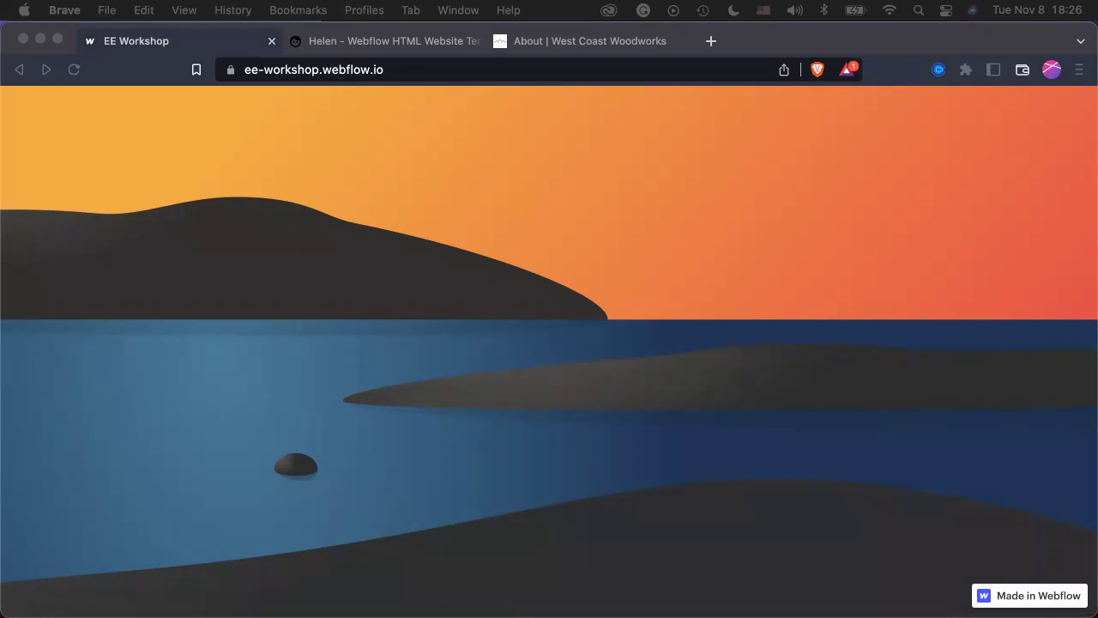
{"action": "key", "text": "ctrl+Right"}
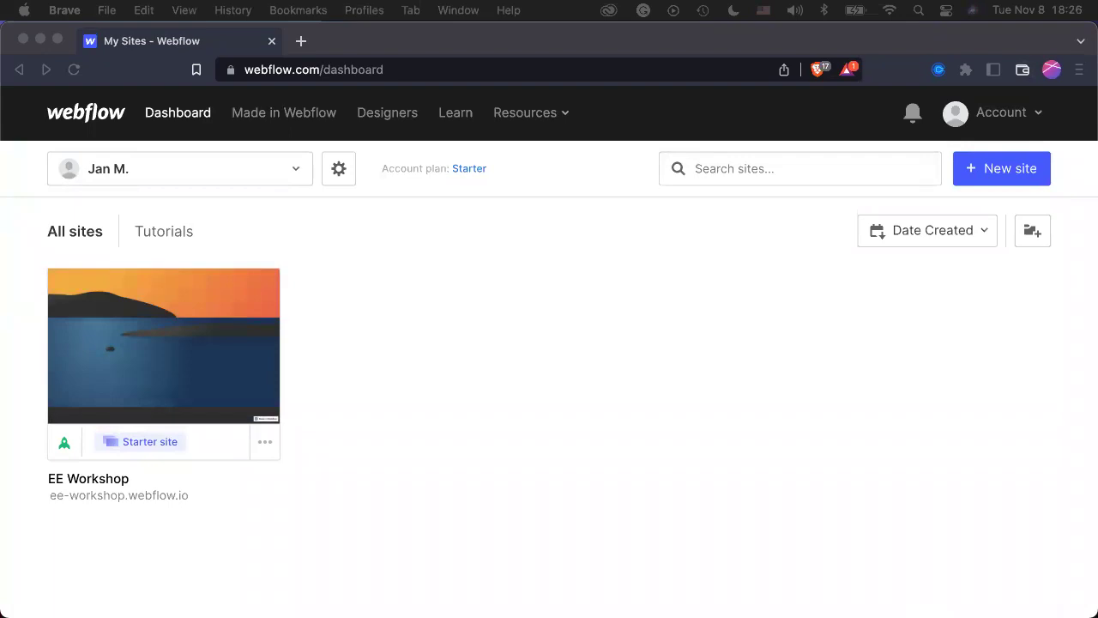
Return to the EE Workshop window and highlight the ee-workshop subdomain in the site's address.
{"action": "key", "text": "ctrl+Up"}
{"action": "left_click", "coordinate": [455, 277]}
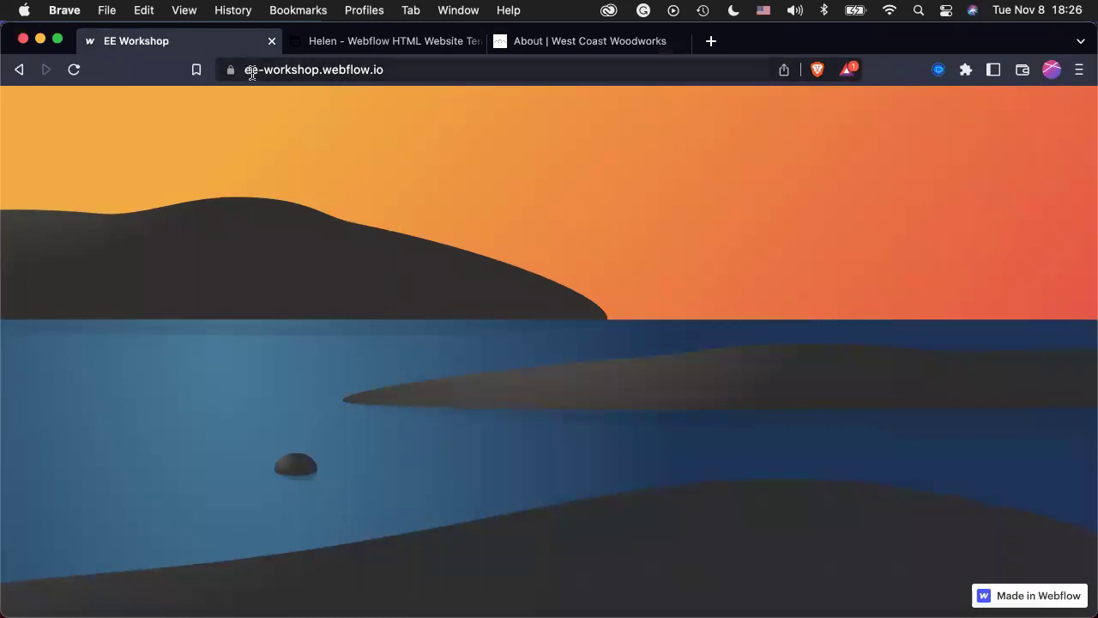
{"action": "left_click_drag", "start_coordinate": [245, 71], "coordinate": [318, 72]}
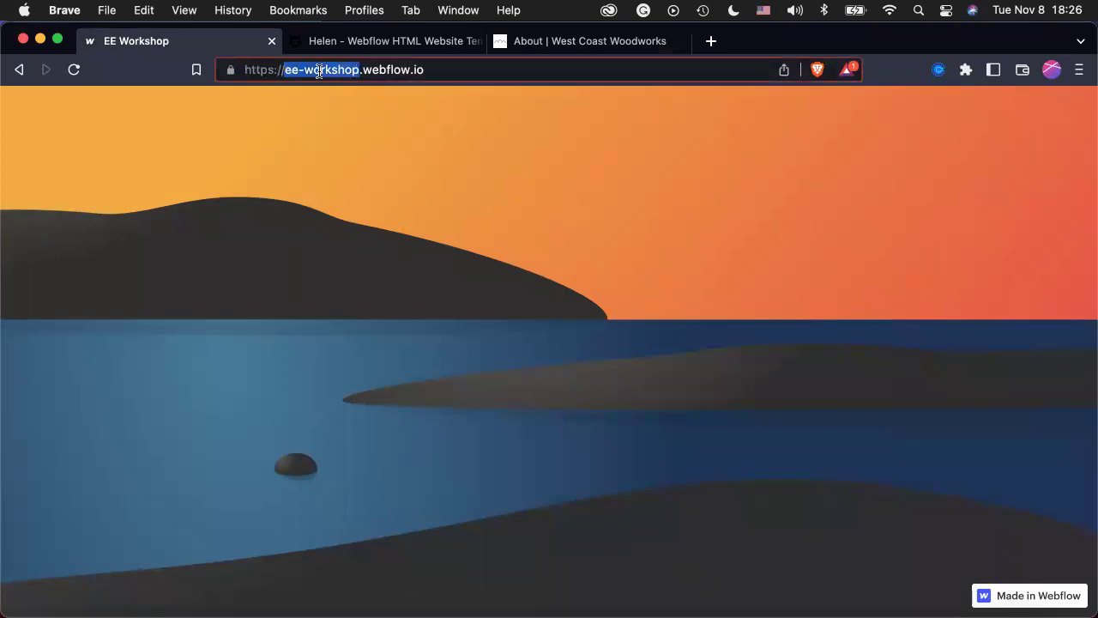
{"action": "left_click", "coordinate": [319, 72]}
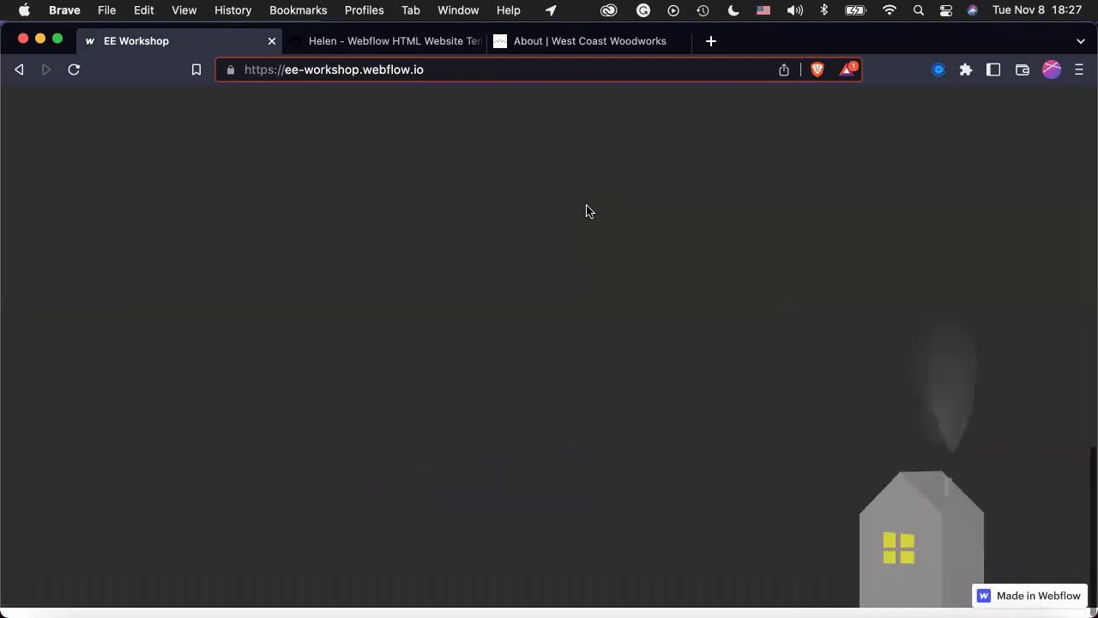
Switch from the EE Workshop page to the window showing the Webflow dashboard of sites.
{"action": "key", "text": "ctrl+Up"}
{"action": "key", "text": "ctrl+Up"}
{"action": "key", "text": "ctrl+Up"}
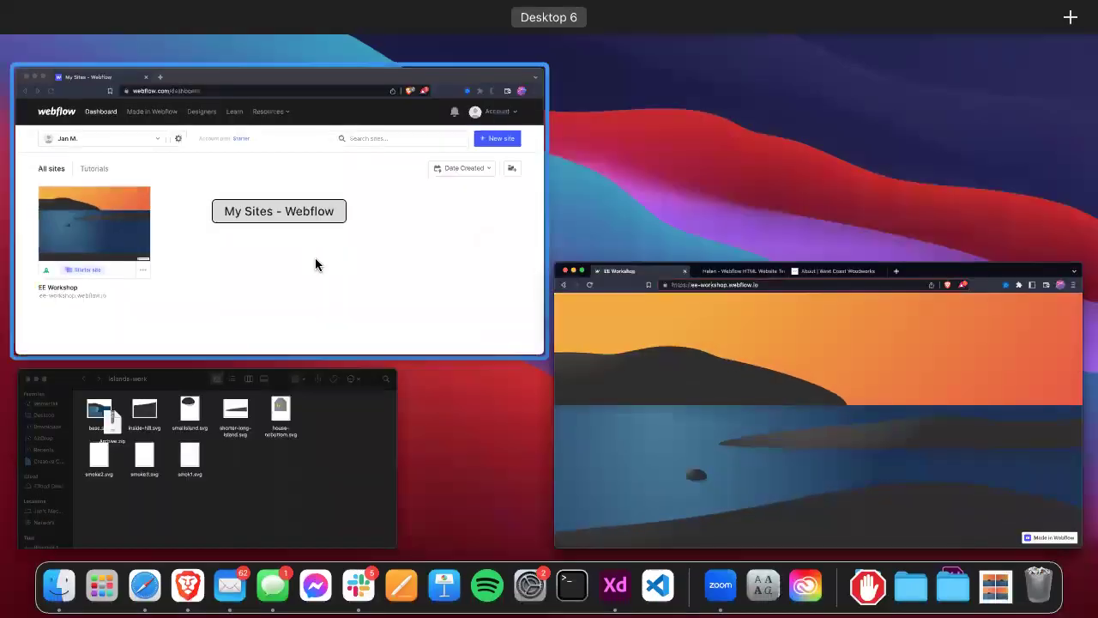
{"action": "left_click", "coordinate": [314, 257]}
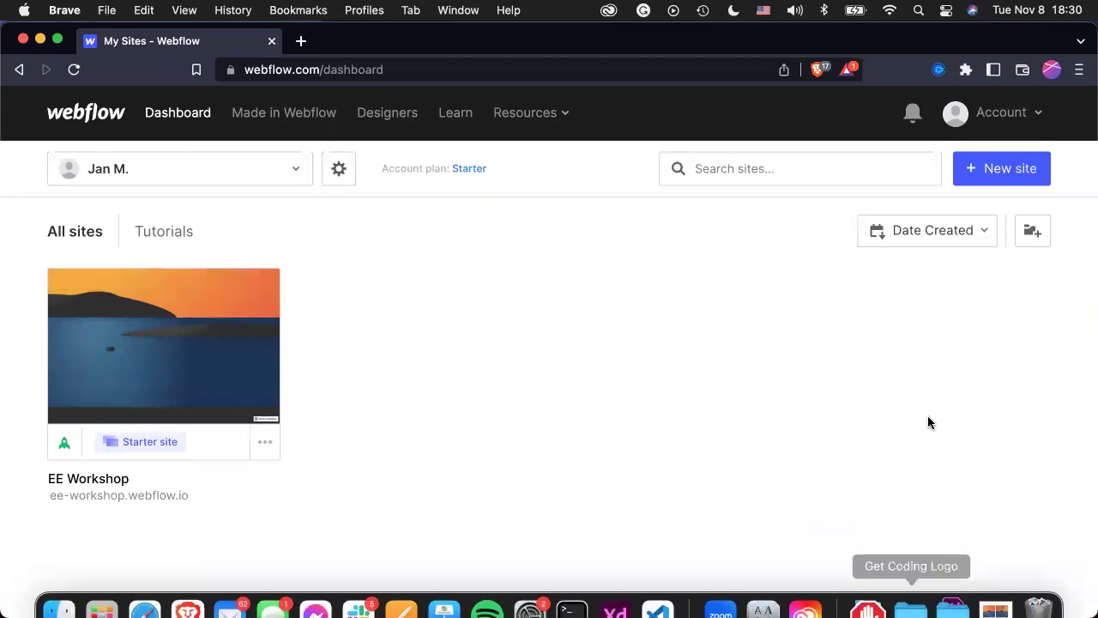
Create a new Webflow site named "islands" from the Blank Site preset.
{"action": "left_click", "coordinate": [1006, 174]}
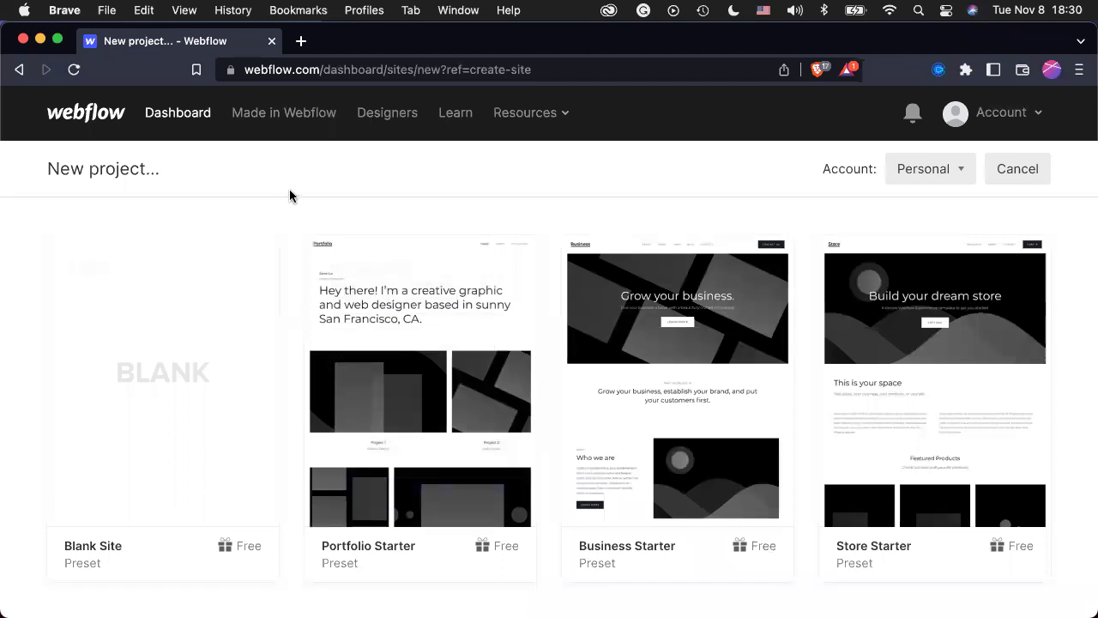
{"action": "scroll", "coordinate": [289, 195], "scroll_direction": "down", "scroll_amount": 1}
{"action": "scroll", "coordinate": [290, 193], "scroll_direction": "up", "scroll_amount": 1}
{"action": "mouse_move", "coordinate": [388, 403]}
{"action": "mouse_move", "coordinate": [75, 467]}
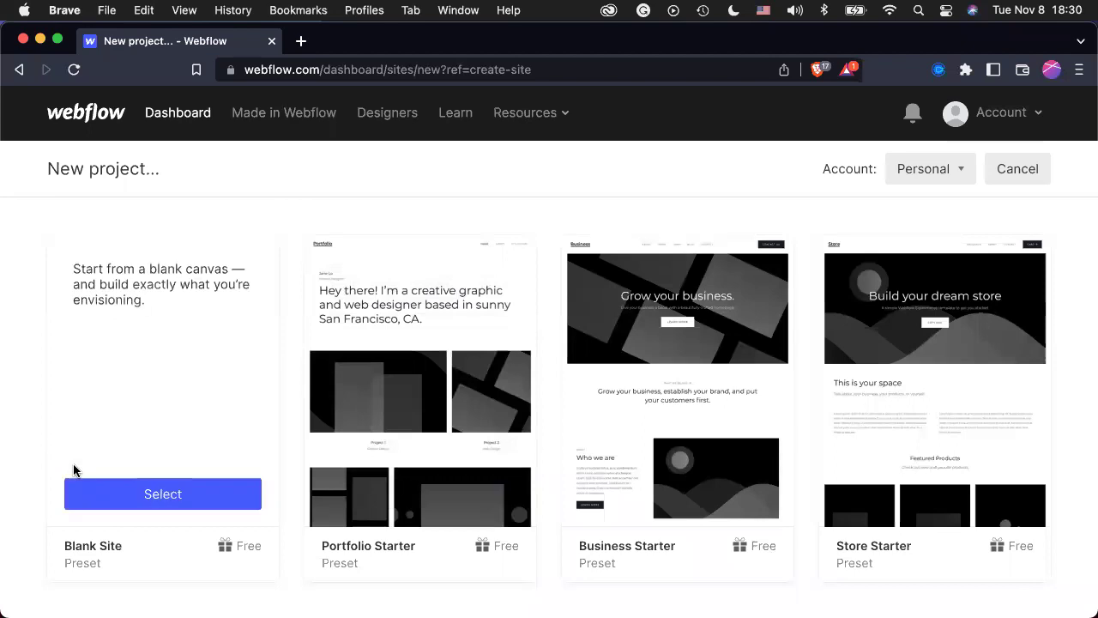
{"action": "left_click", "coordinate": [108, 490]}
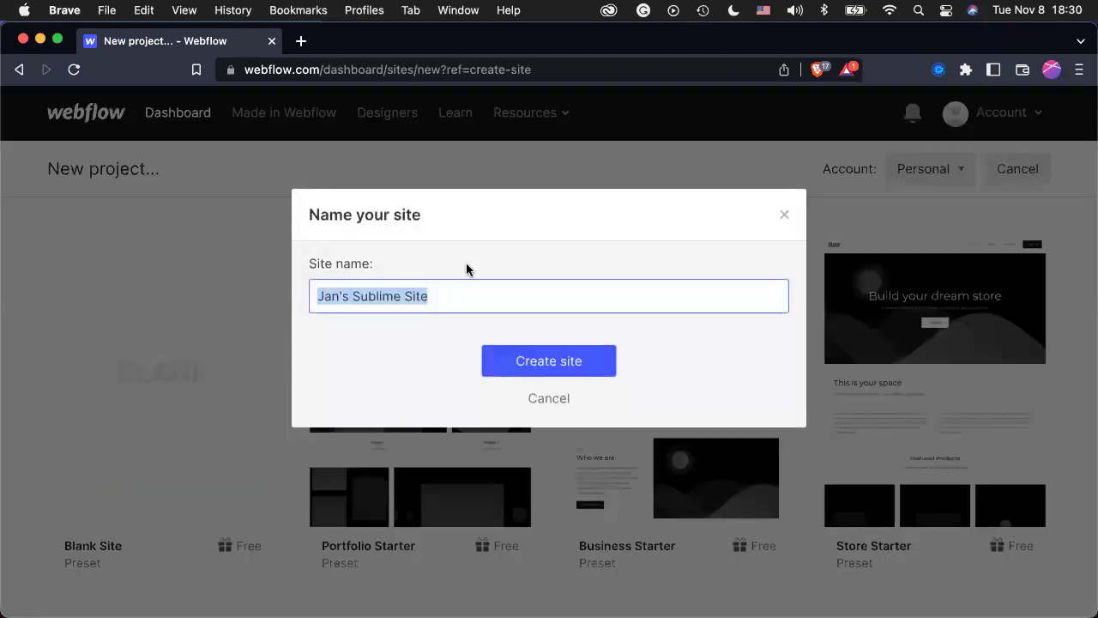
{"action": "type", "text": "islands"}
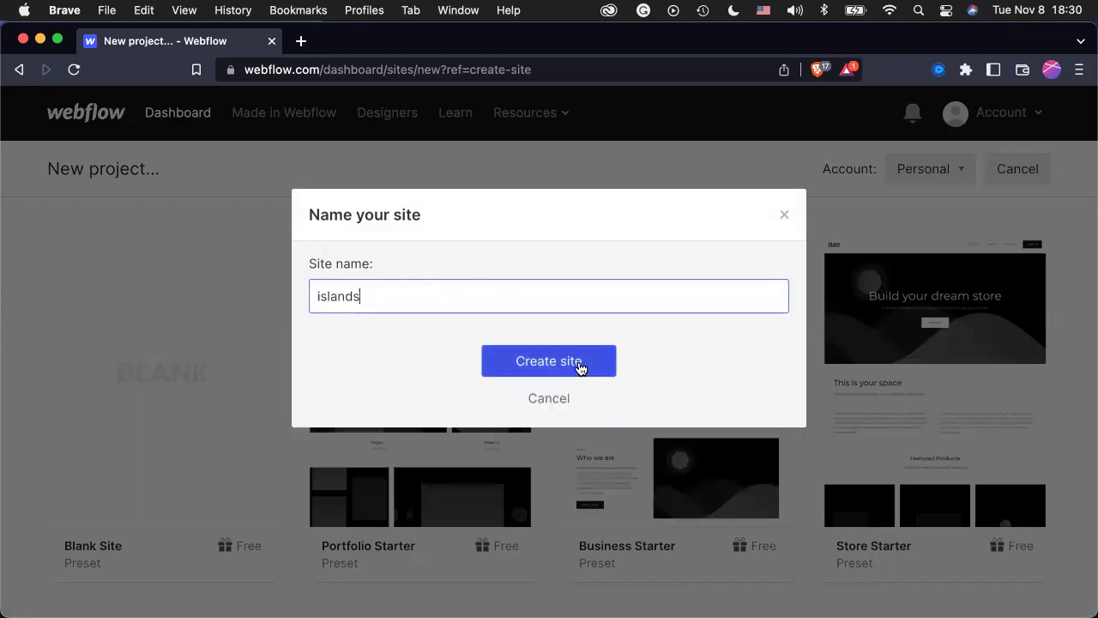
{"action": "left_click", "coordinate": [579, 364]}
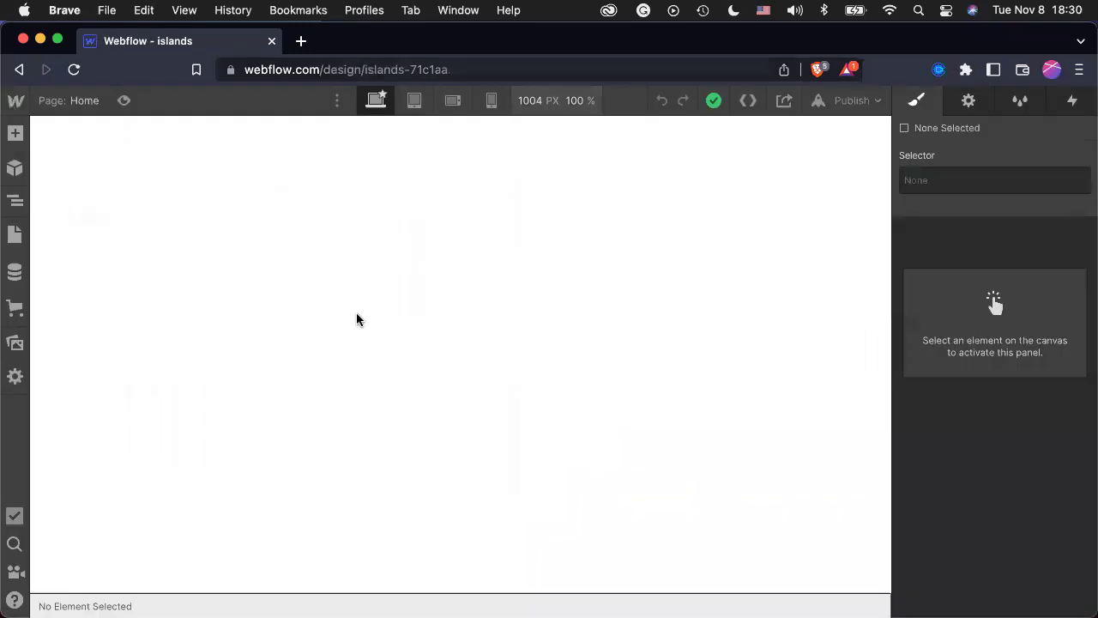
Select the Body of the blank Home page and open the collection of elements to add.
{"action": "left_click", "coordinate": [357, 316]}
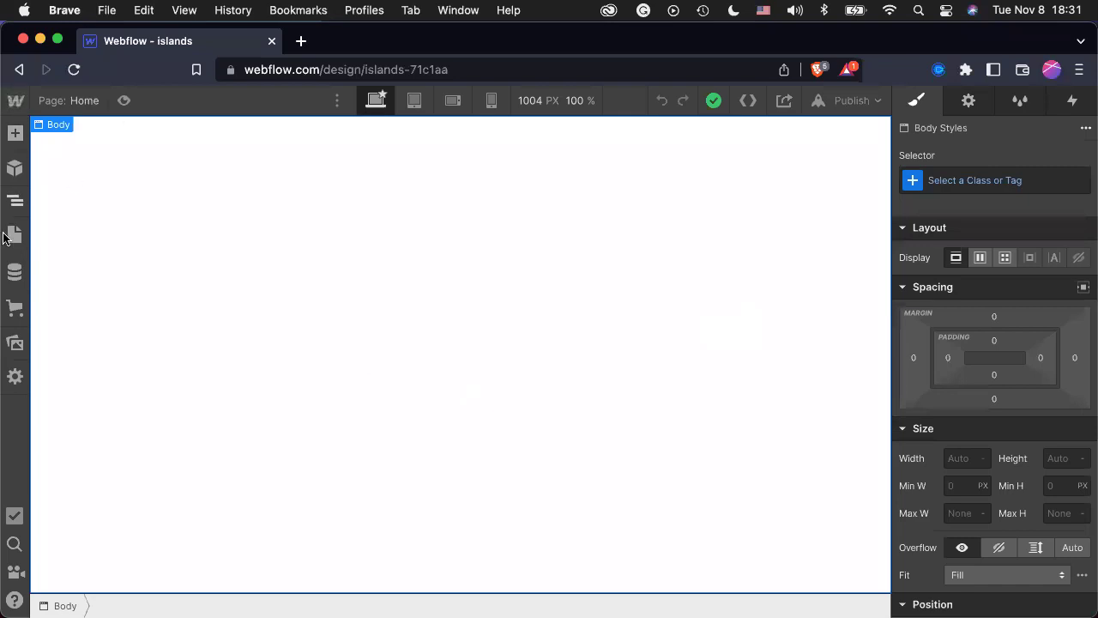
{"action": "left_click", "coordinate": [15, 102]}
{"action": "left_click", "coordinate": [407, 272]}
{"action": "left_click", "coordinate": [14, 132]}
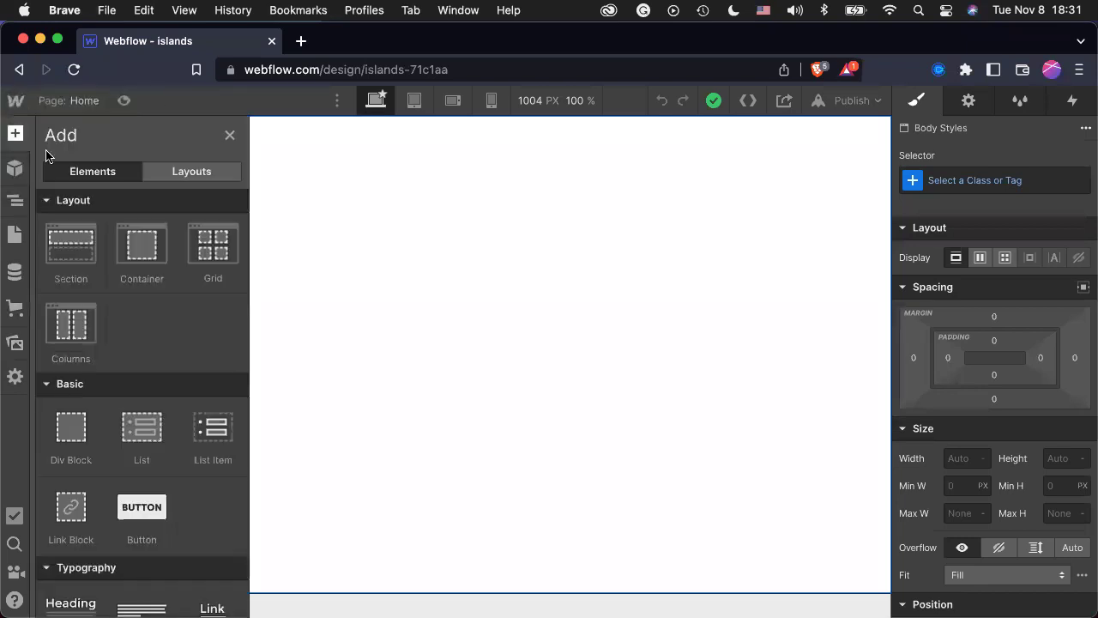
Examine the available elements from Layout, Basic and Typography through CMS, Media and Forms to Components.
{"action": "scroll", "coordinate": [156, 375], "scroll_direction": "down", "scroll_amount": 10}
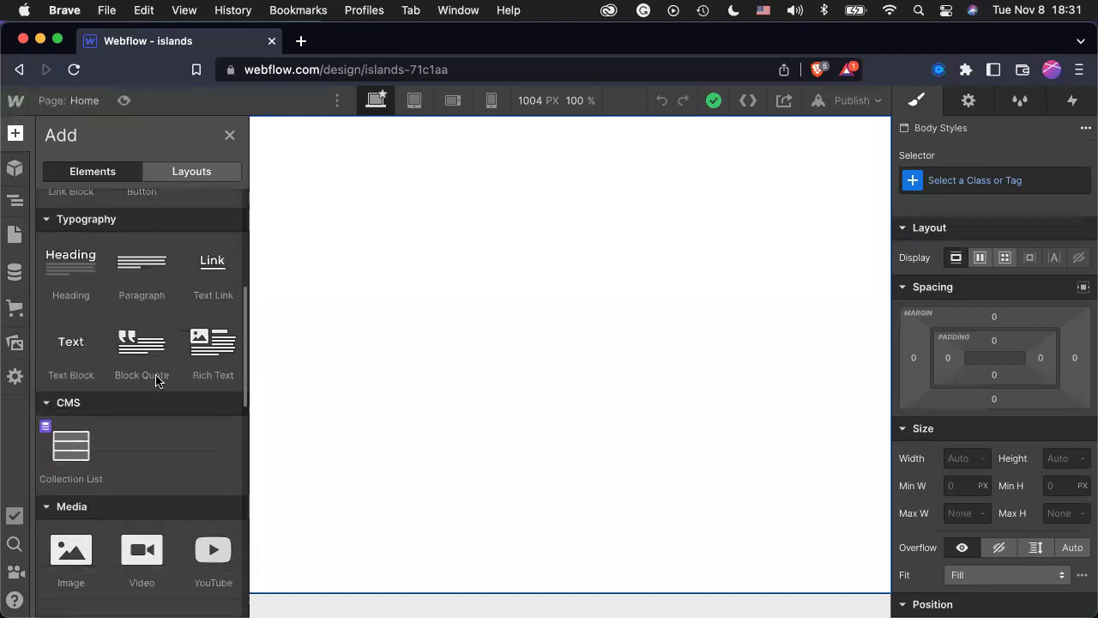
{"action": "scroll", "coordinate": [156, 375], "scroll_direction": "up", "scroll_amount": 10}
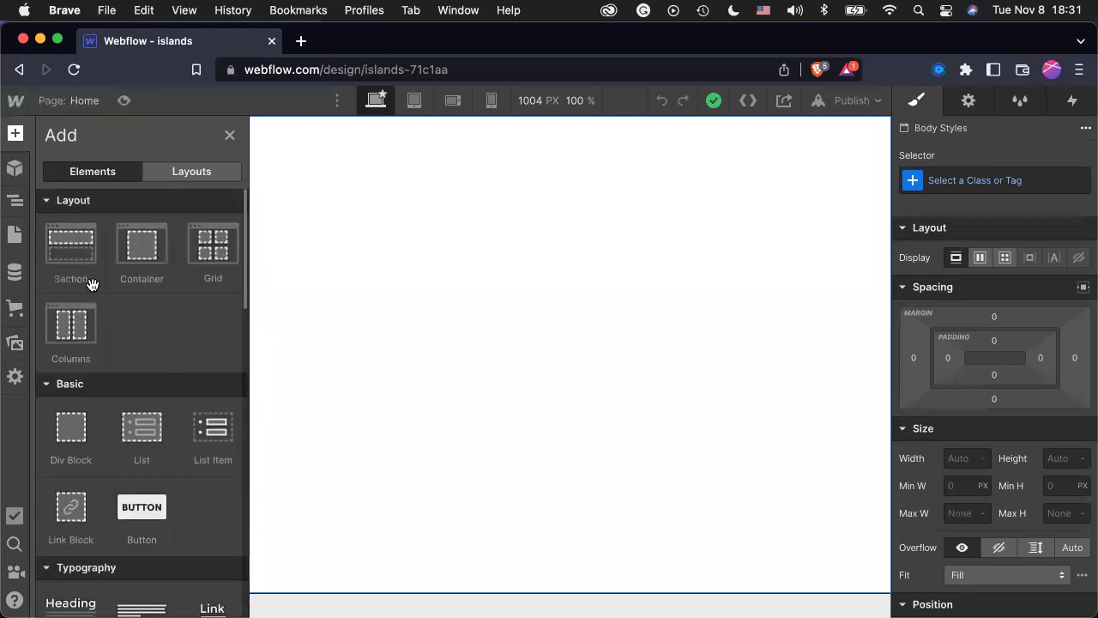
{"action": "scroll", "coordinate": [59, 339], "scroll_direction": "down", "scroll_amount": 4}
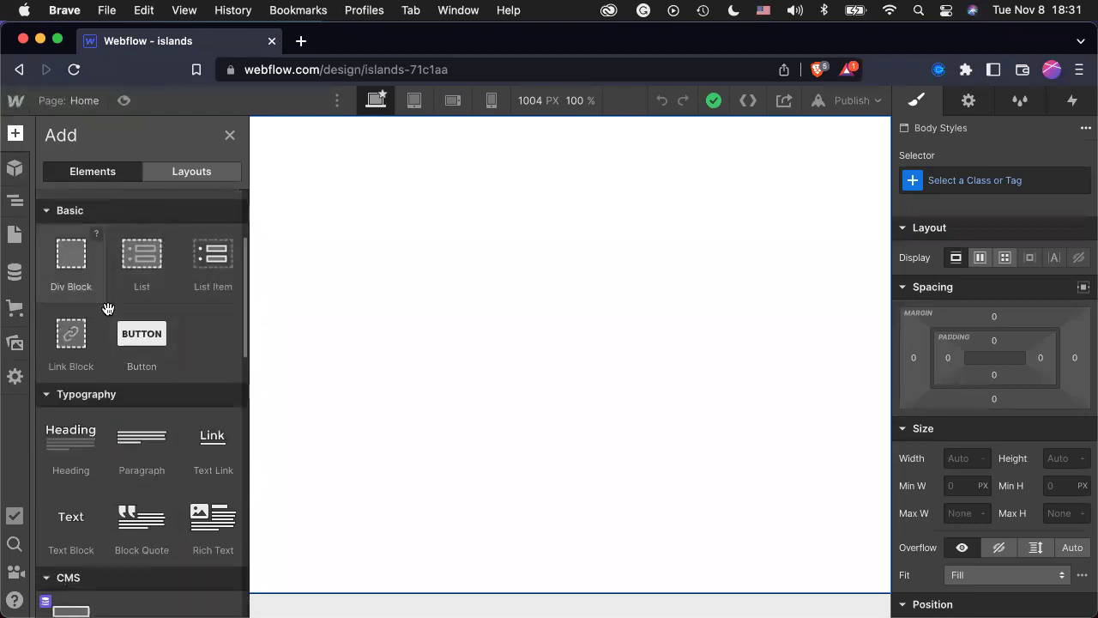
{"action": "scroll", "coordinate": [129, 343], "scroll_direction": "down", "scroll_amount": 3}
{"action": "scroll", "coordinate": [152, 378], "scroll_direction": "down", "scroll_amount": 2}
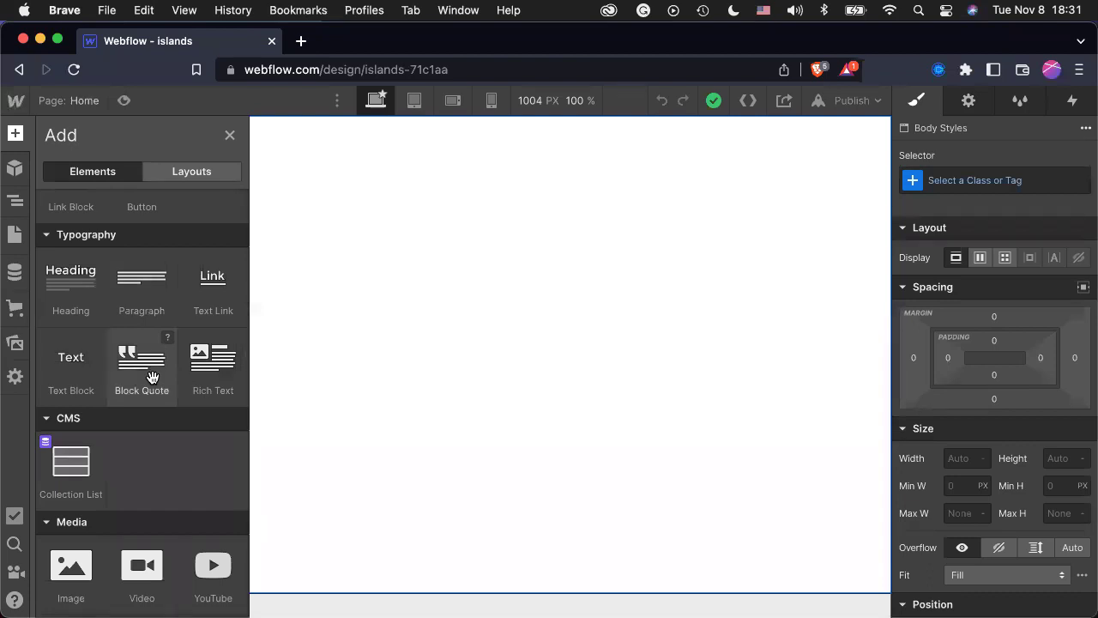
{"action": "scroll", "coordinate": [152, 377], "scroll_direction": "down", "scroll_amount": 5}
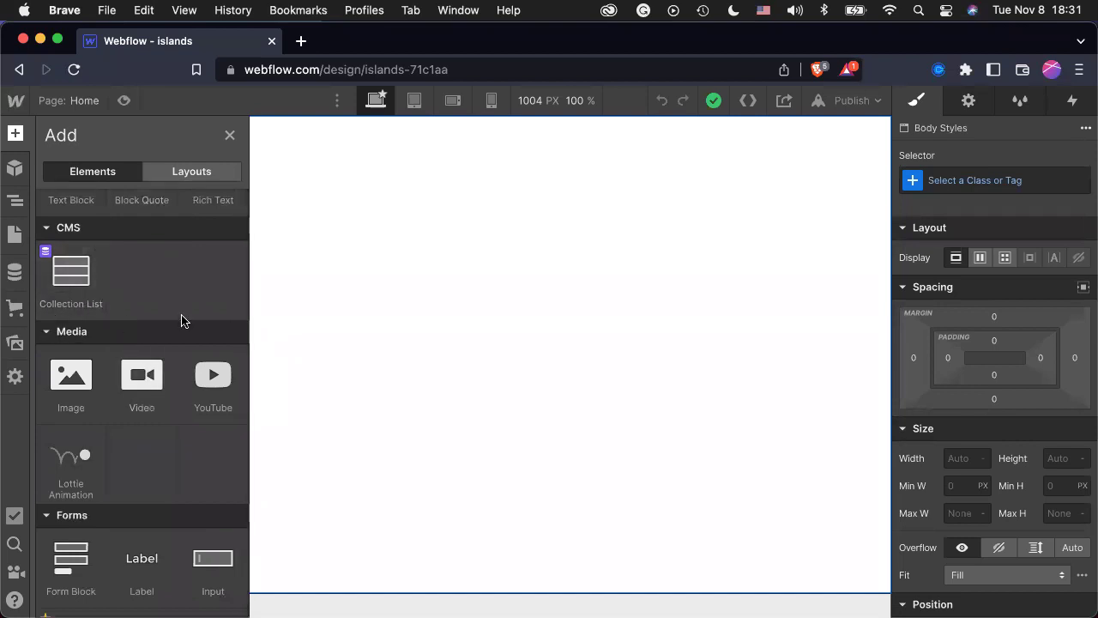
{"action": "scroll", "coordinate": [181, 321], "scroll_direction": "down", "scroll_amount": 2}
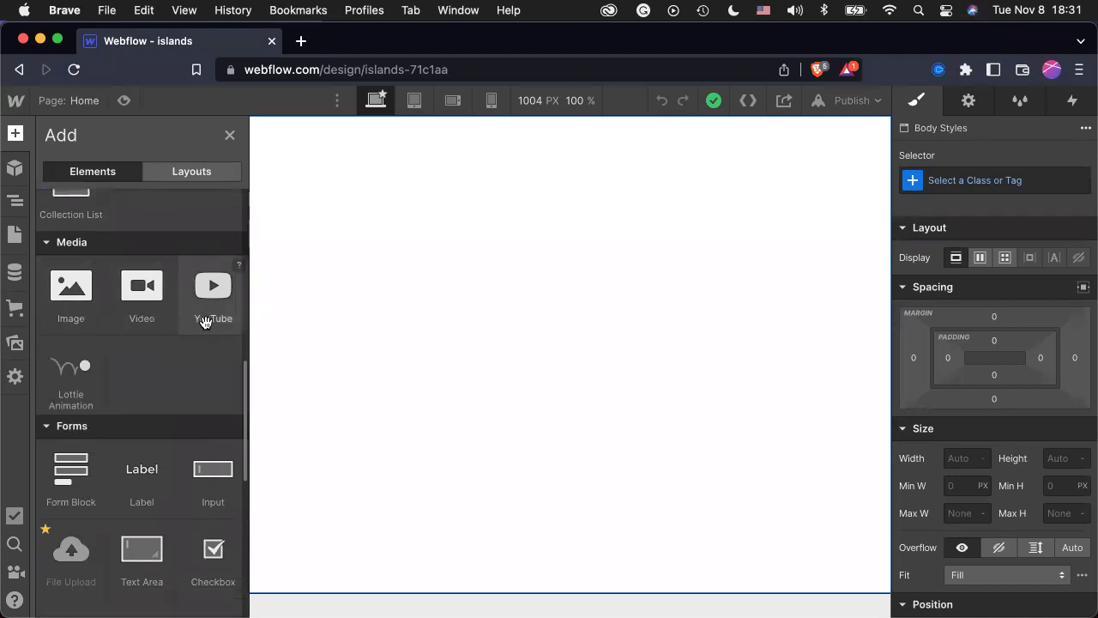
{"action": "scroll", "coordinate": [96, 410], "scroll_direction": "down", "scroll_amount": 4}
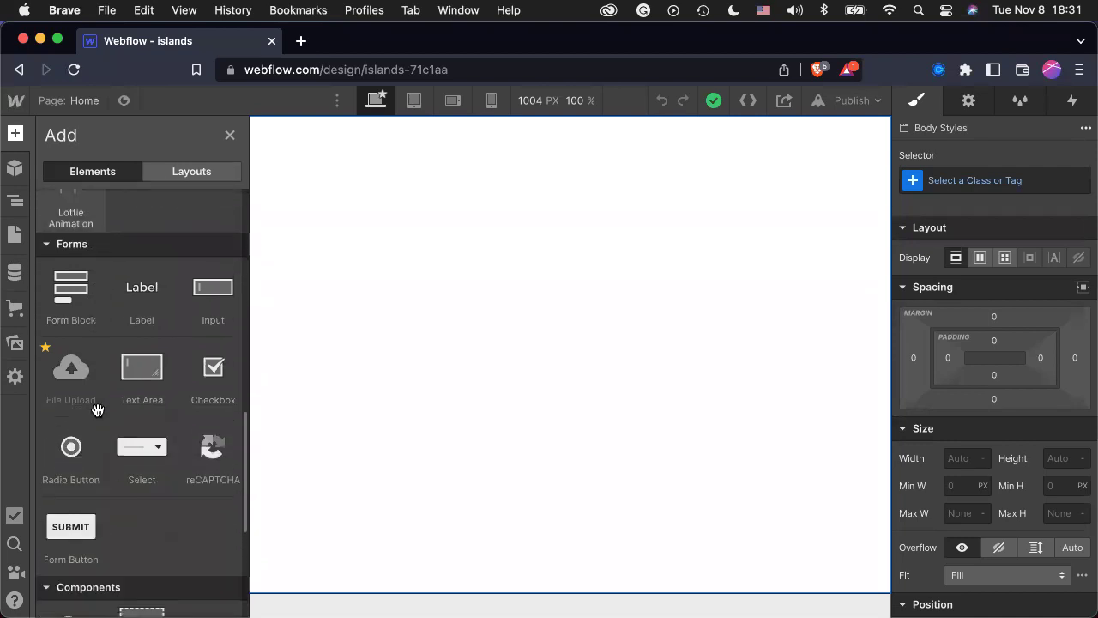
{"action": "scroll", "coordinate": [96, 409], "scroll_direction": "down", "scroll_amount": 2}
{"action": "scroll", "coordinate": [83, 289], "scroll_direction": "up", "scroll_amount": 1}
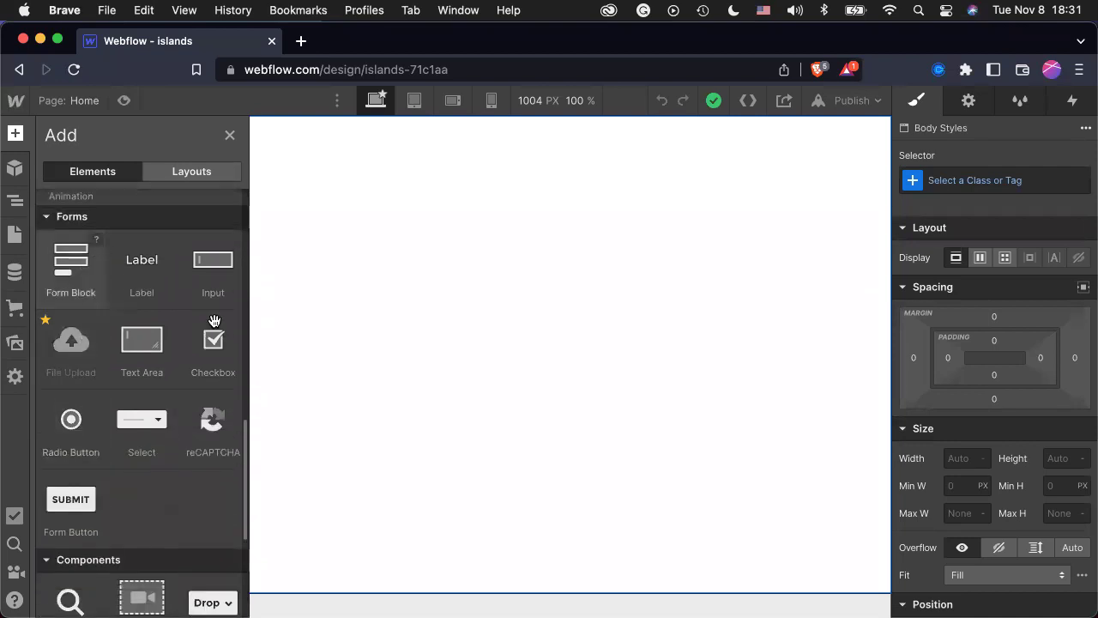
{"action": "scroll", "coordinate": [147, 540], "scroll_direction": "down", "scroll_amount": 4}
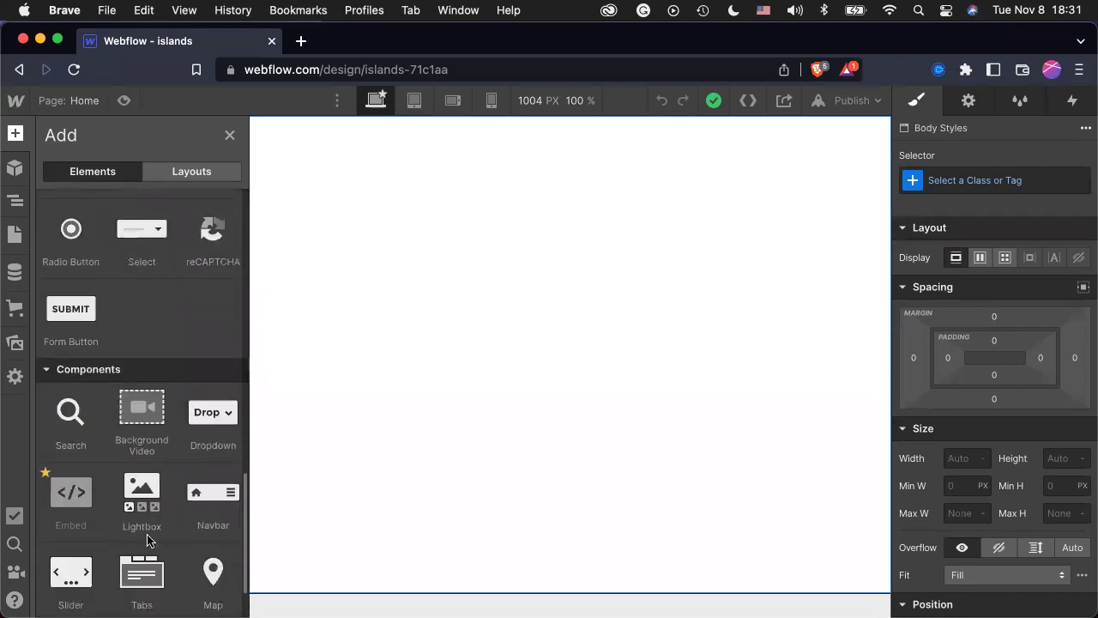
{"action": "scroll", "coordinate": [147, 539], "scroll_direction": "down", "scroll_amount": 2}
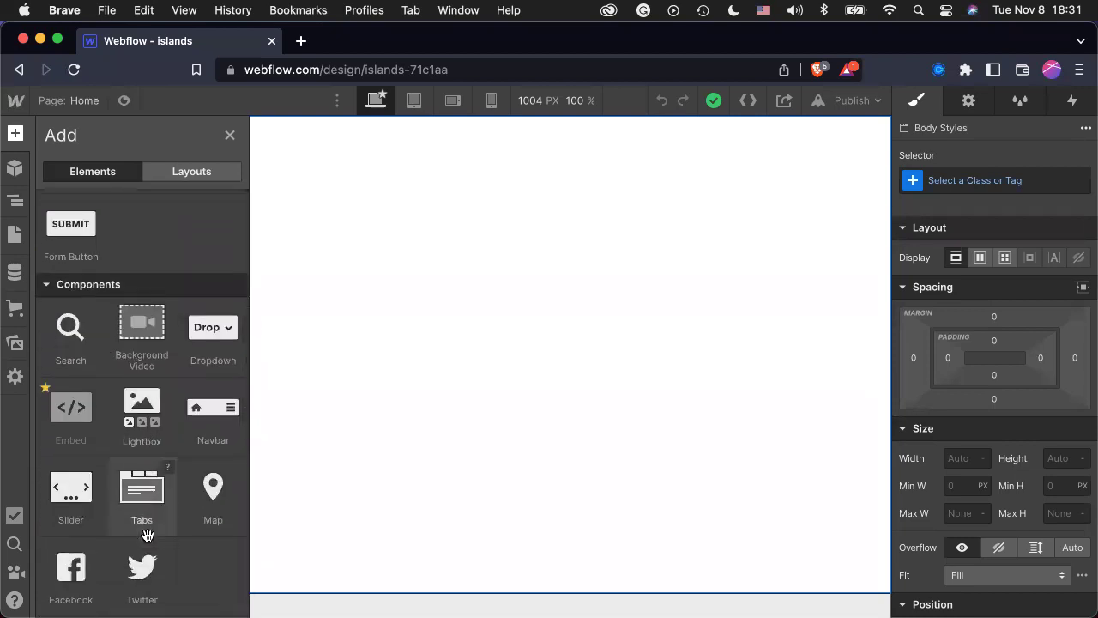
Browse the prebuilt hero layouts and add the Hero Heading Center layout to the blank page.
{"action": "left_click", "coordinate": [216, 177]}
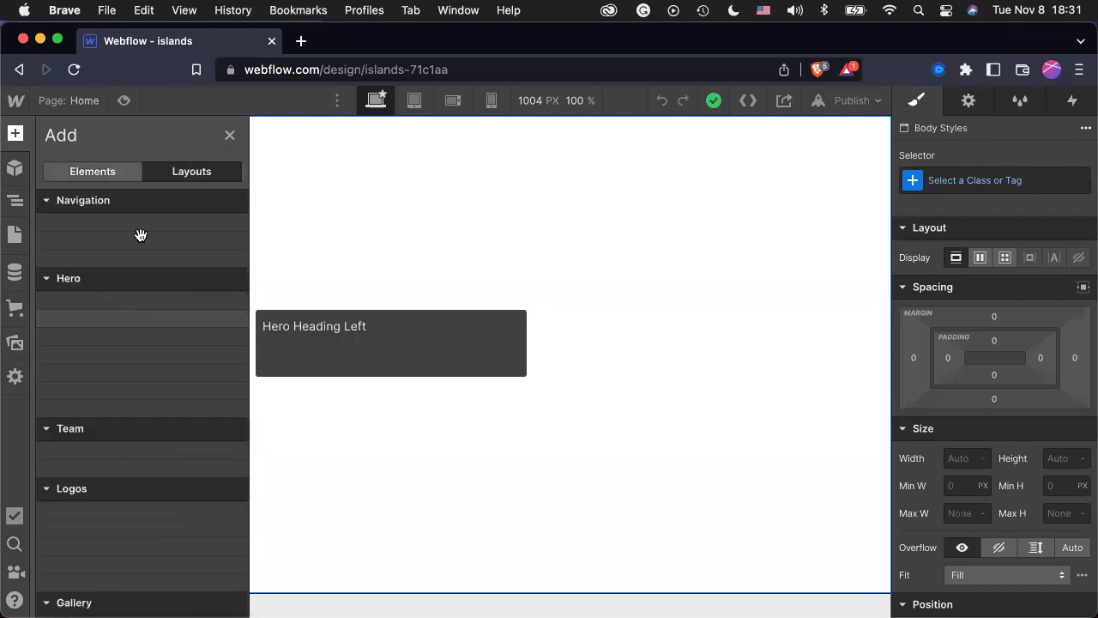
{"action": "scroll", "coordinate": [147, 351], "scroll_direction": "down", "scroll_amount": 4}
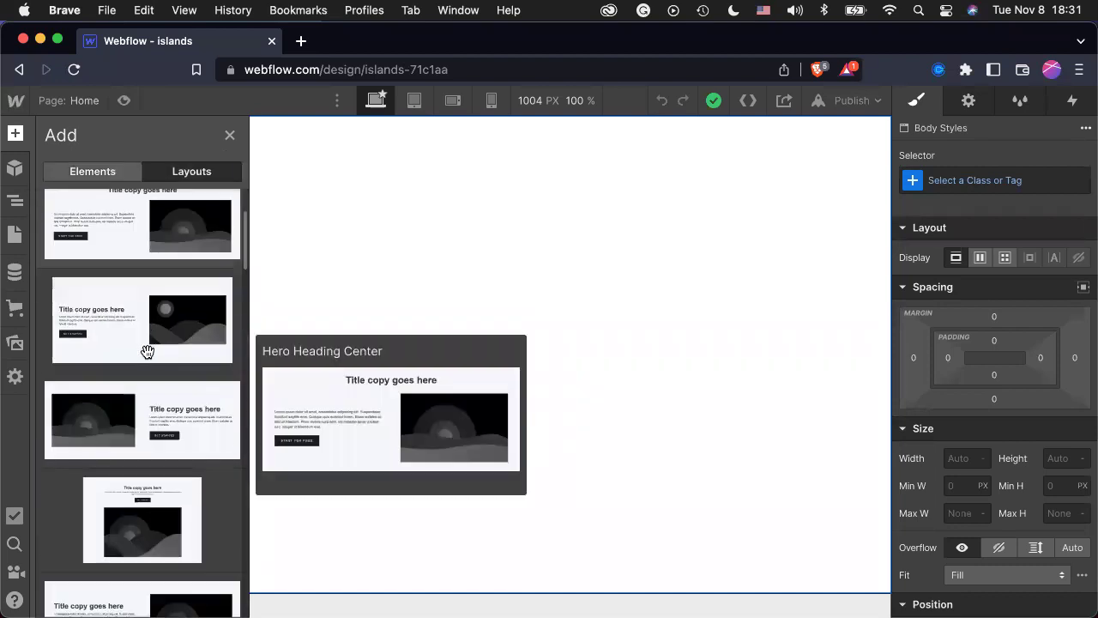
{"action": "scroll", "coordinate": [124, 386], "scroll_direction": "down", "scroll_amount": 2}
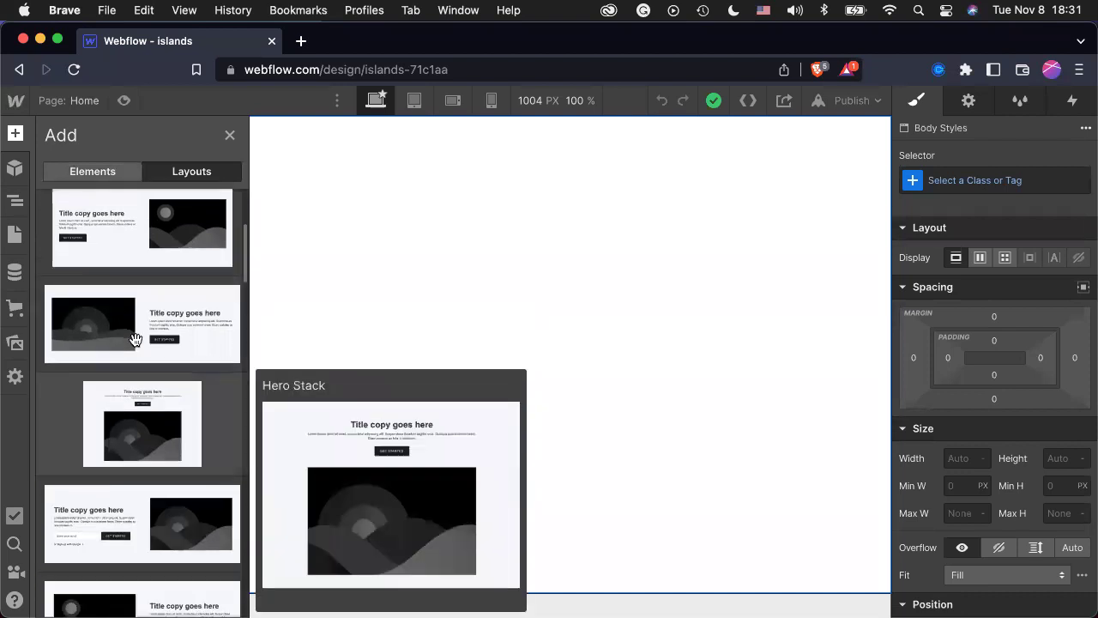
{"action": "scroll", "coordinate": [137, 343], "scroll_direction": "up", "scroll_amount": 1}
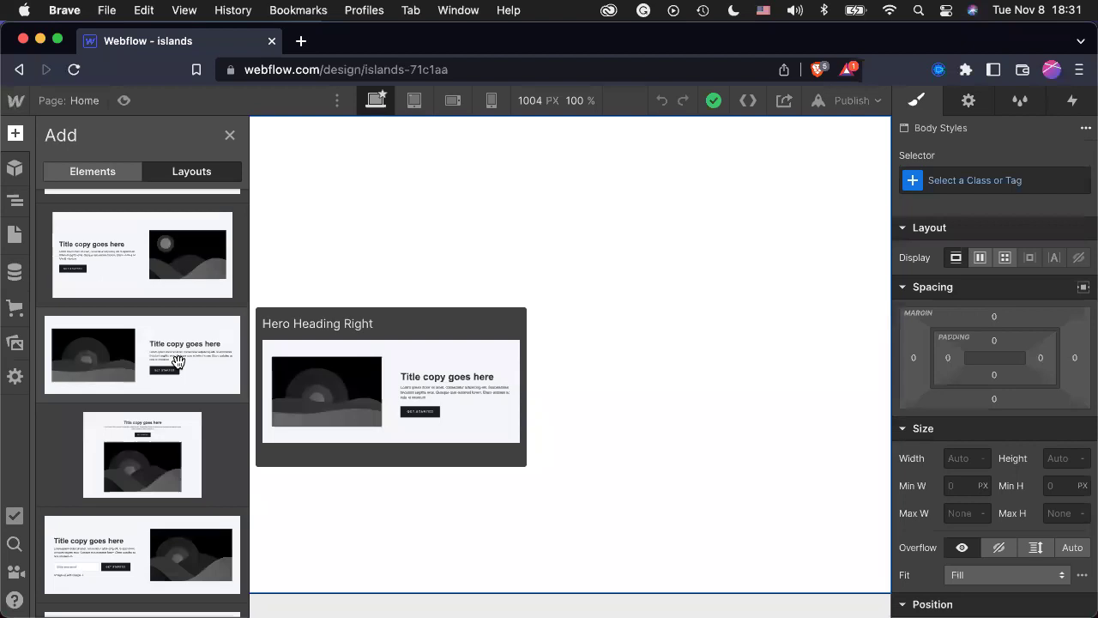
{"action": "scroll", "coordinate": [177, 361], "scroll_direction": "down", "scroll_amount": 2}
{"action": "mouse_move", "coordinate": [176, 360]}
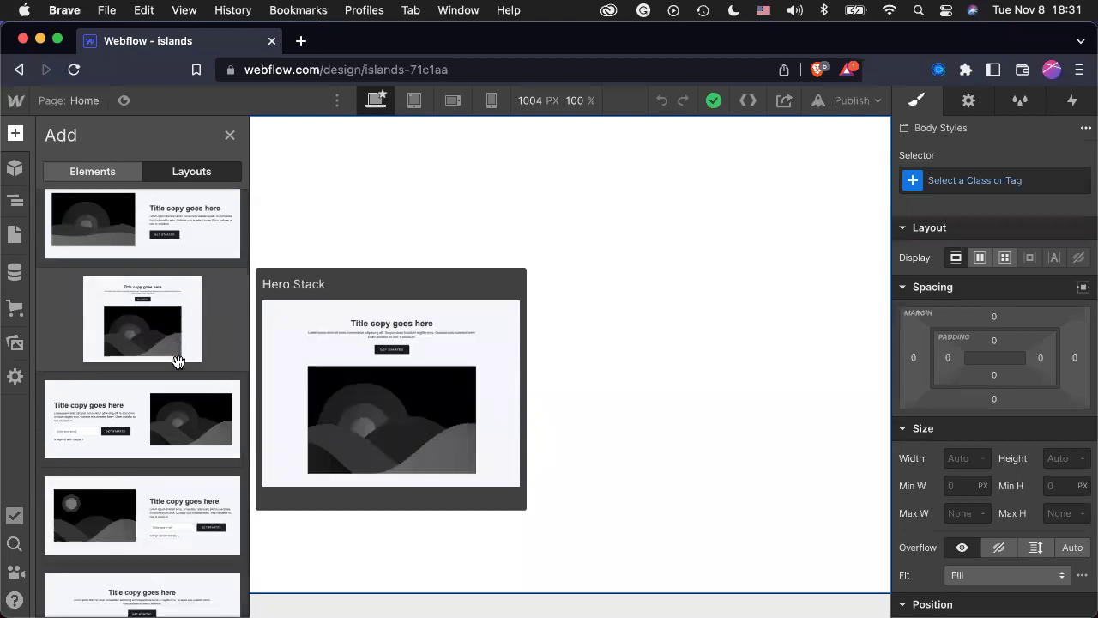
{"action": "scroll", "coordinate": [177, 360], "scroll_direction": "down", "scroll_amount": 4}
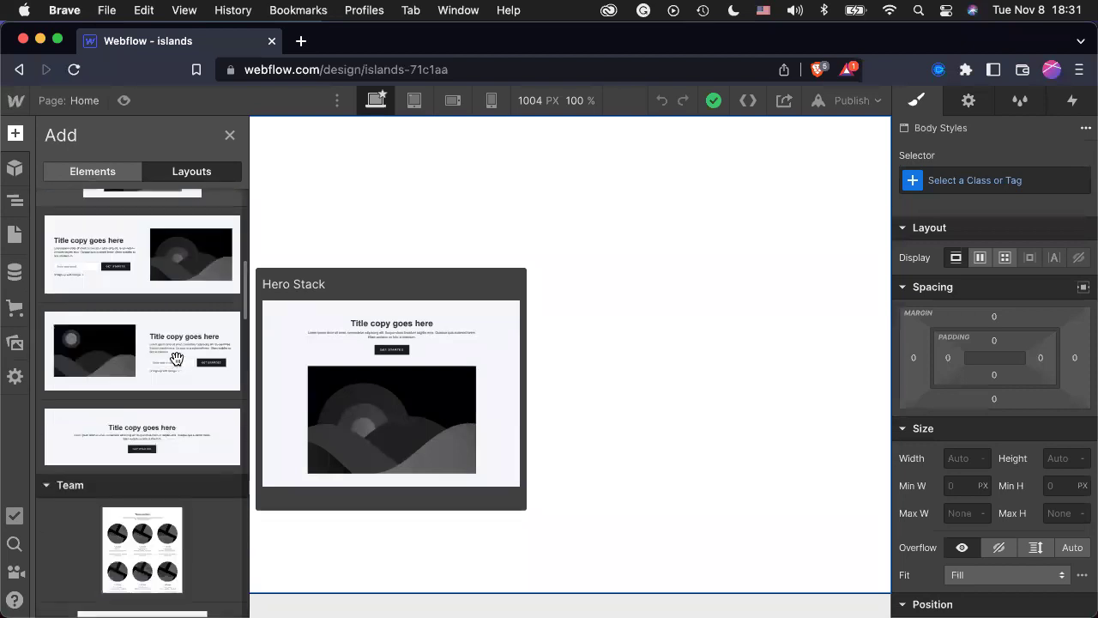
{"action": "mouse_move", "coordinate": [127, 334]}
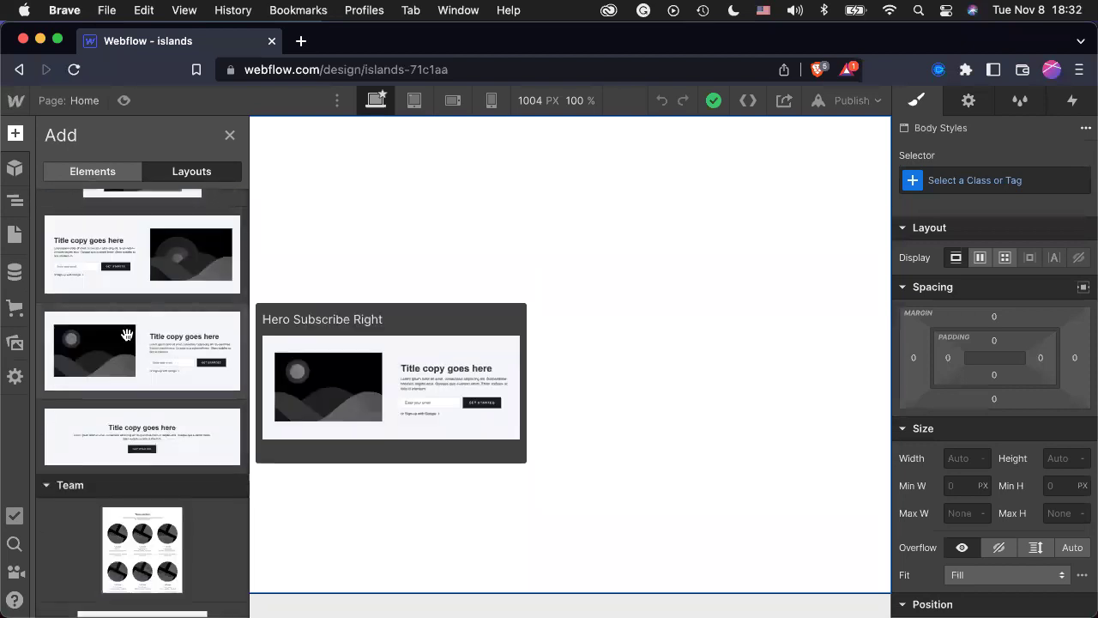
{"action": "scroll", "coordinate": [127, 335], "scroll_direction": "up", "scroll_amount": 5}
{"action": "left_click_drag", "start_coordinate": [123, 372], "coordinate": [549, 190]}
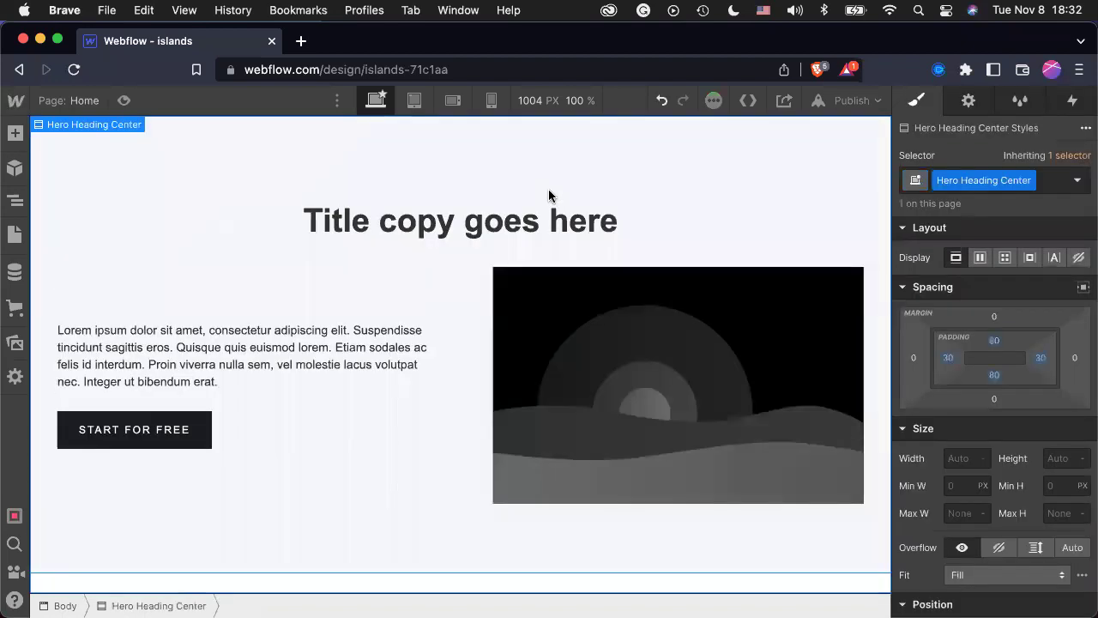
Replace the hero's heading with "islands are cool" and its paragraph with "i like the ocean.".
{"action": "left_click", "coordinate": [481, 218]}
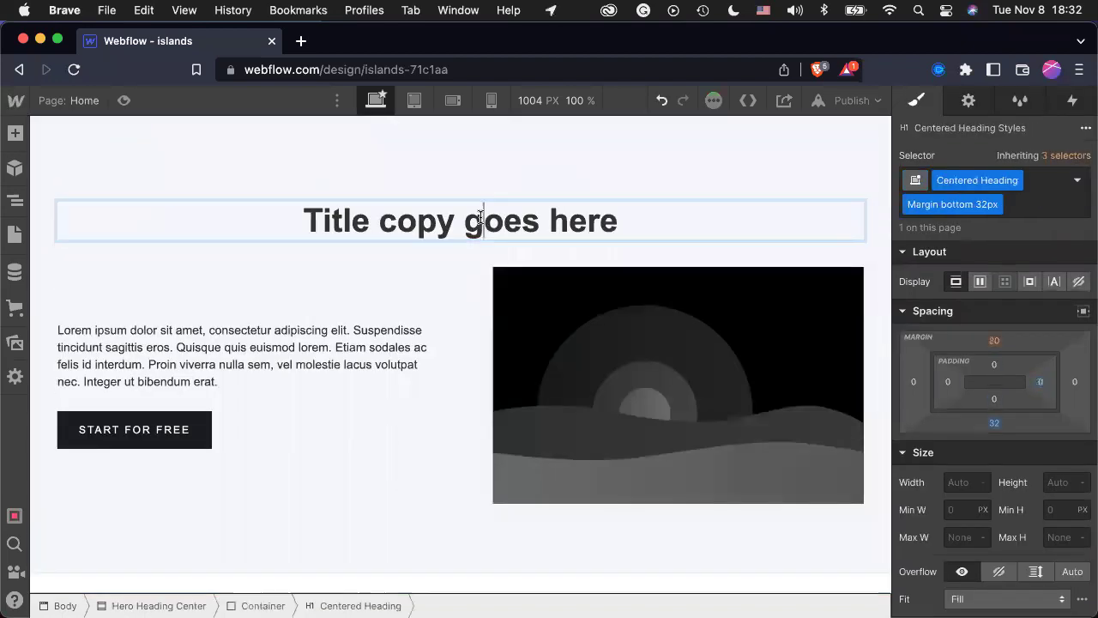
{"action": "double_click", "coordinate": [480, 218]}
{"action": "type", "text": "island"}
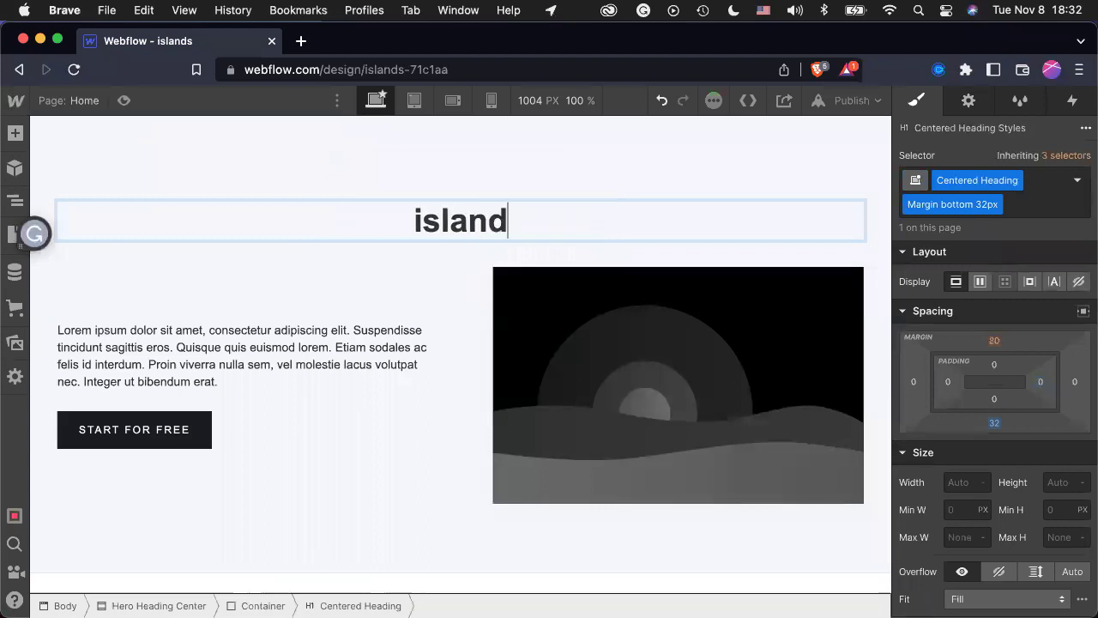
{"action": "type", "text": "s are cool"}
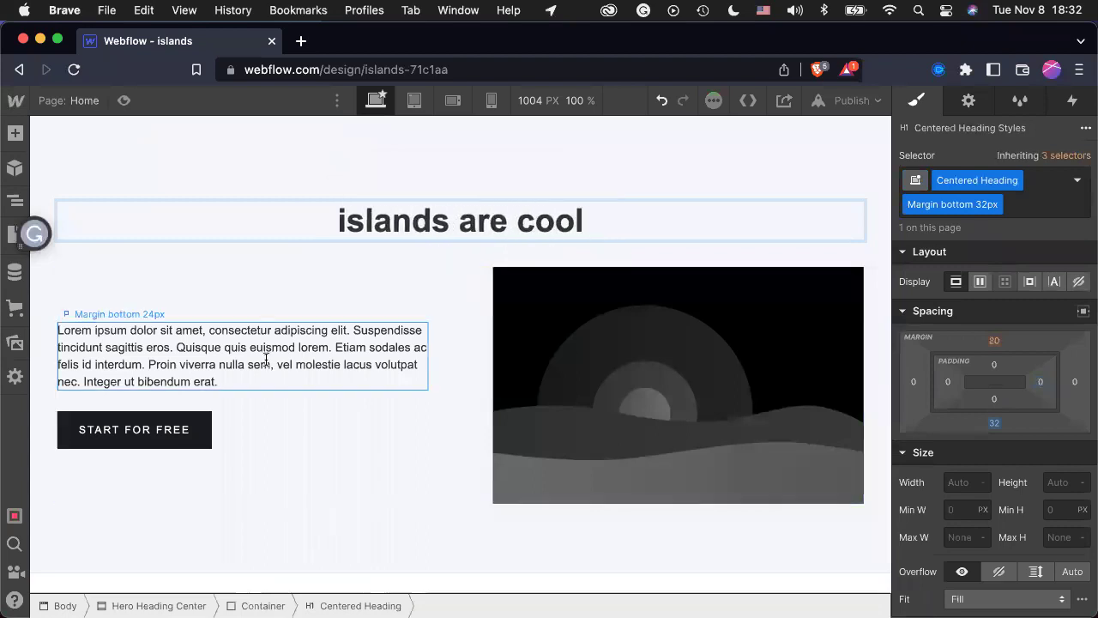
{"action": "double_click", "coordinate": [265, 359]}
{"action": "type", "text": "i like the oc"}
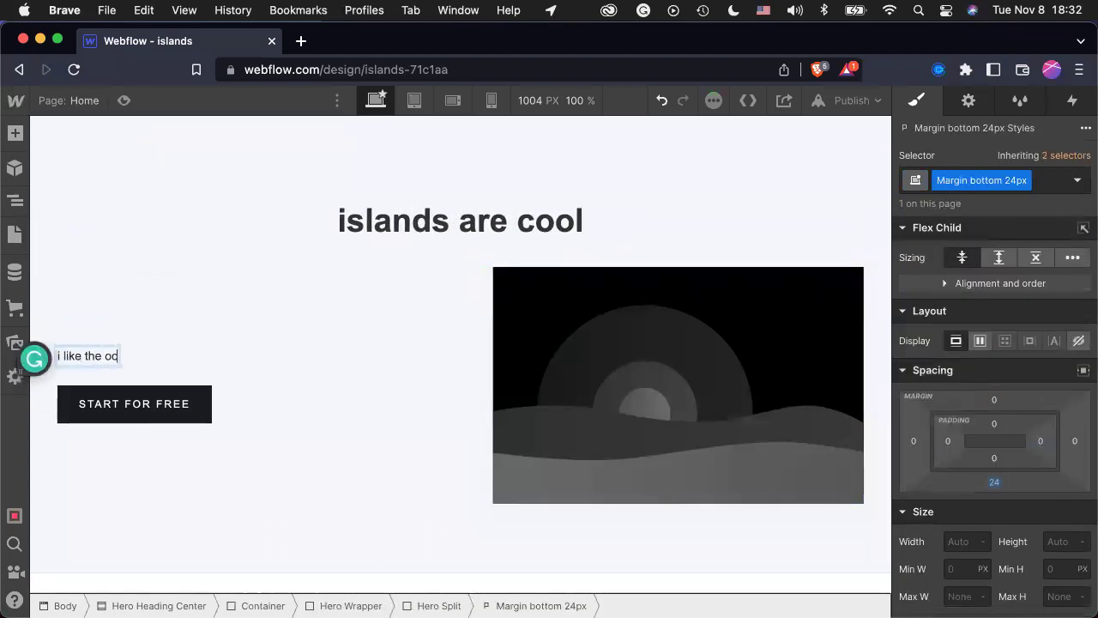
{"action": "type", "text": "ean."}
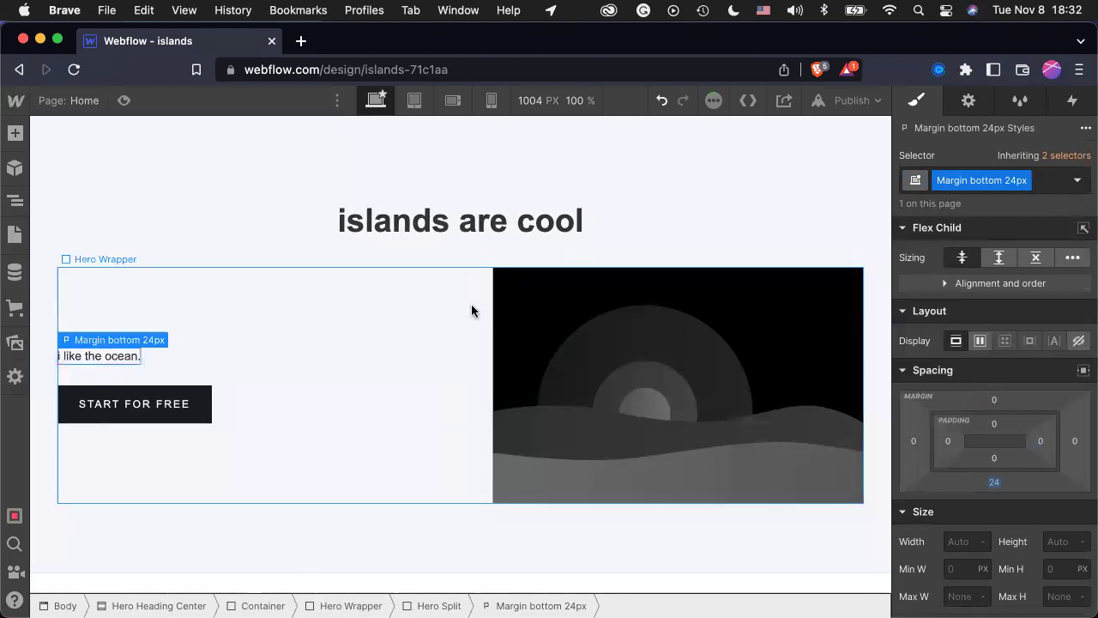
Publish the site to islands-71c1aa.webflow.io and open the published page.
{"action": "left_click", "coordinate": [849, 100]}
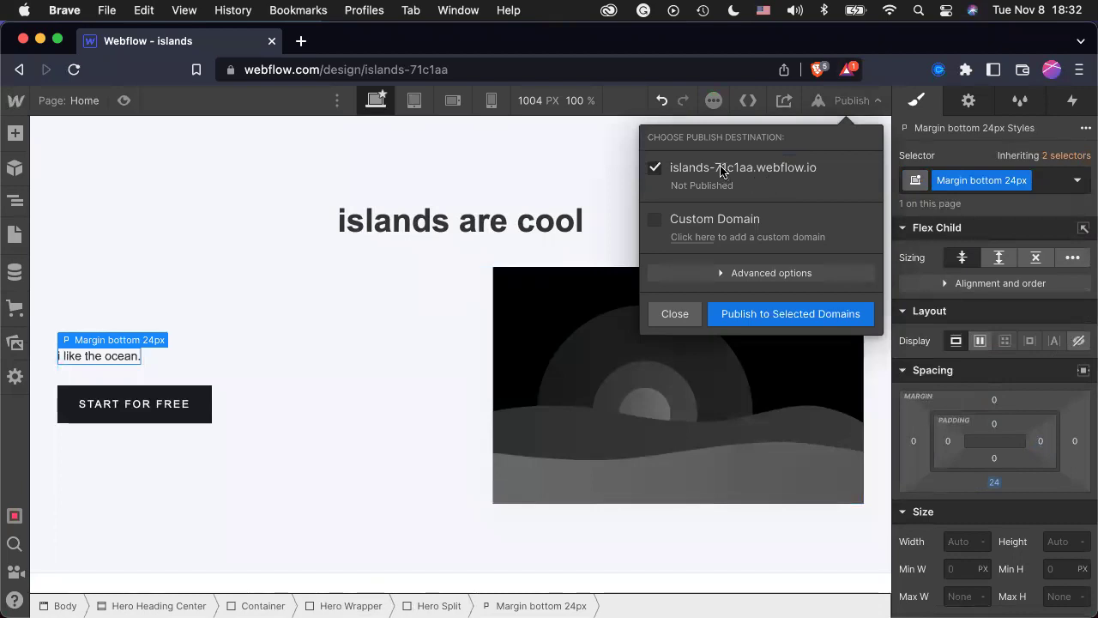
{"action": "left_click", "coordinate": [789, 315]}
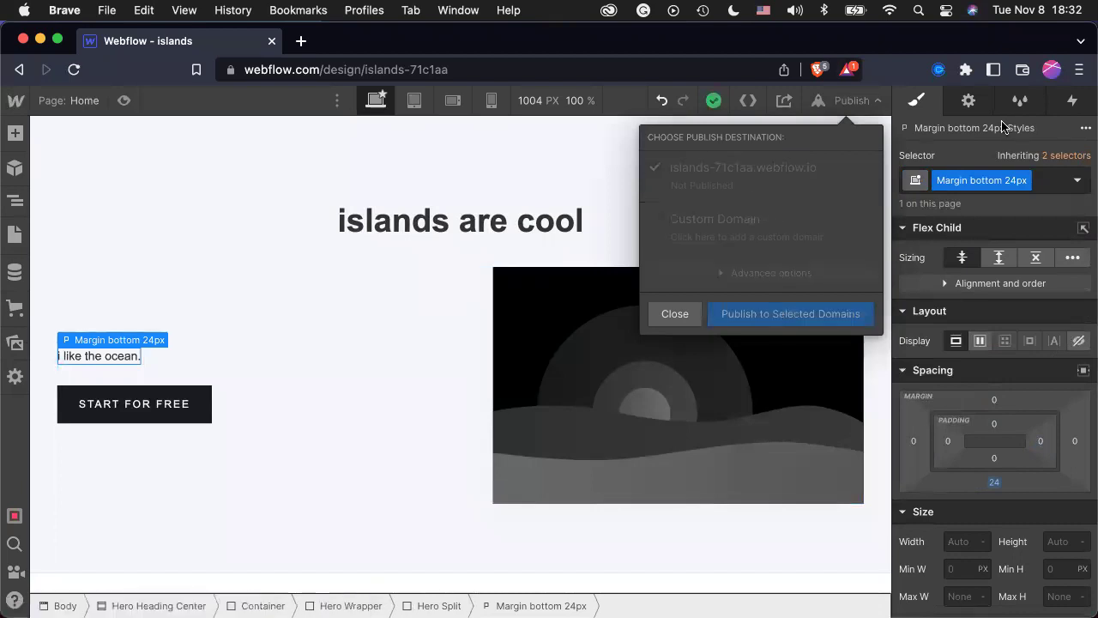
{"action": "left_click", "coordinate": [830, 168]}
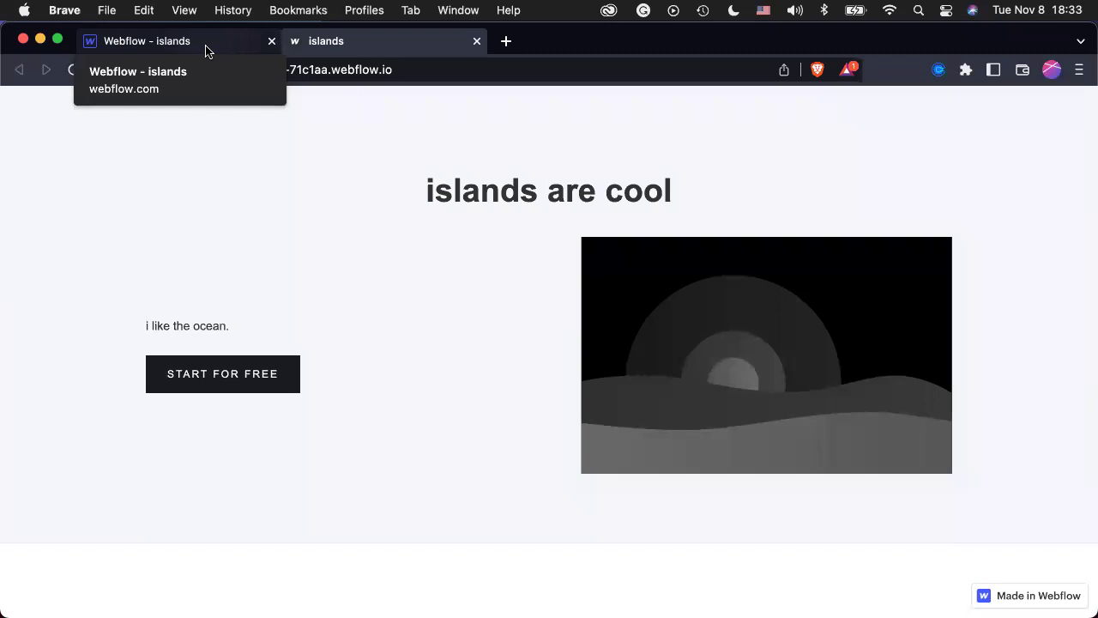
Return to the Designer and delete the Hero Heading Center section from the Home page.
{"action": "left_click", "coordinate": [206, 50]}
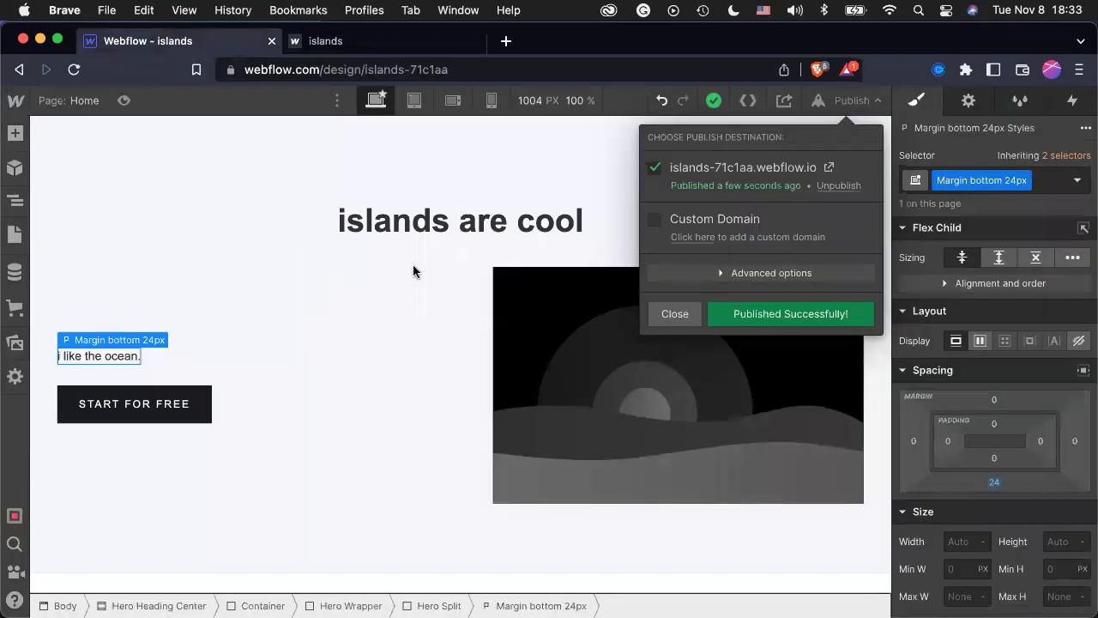
{"action": "left_click", "coordinate": [699, 174]}
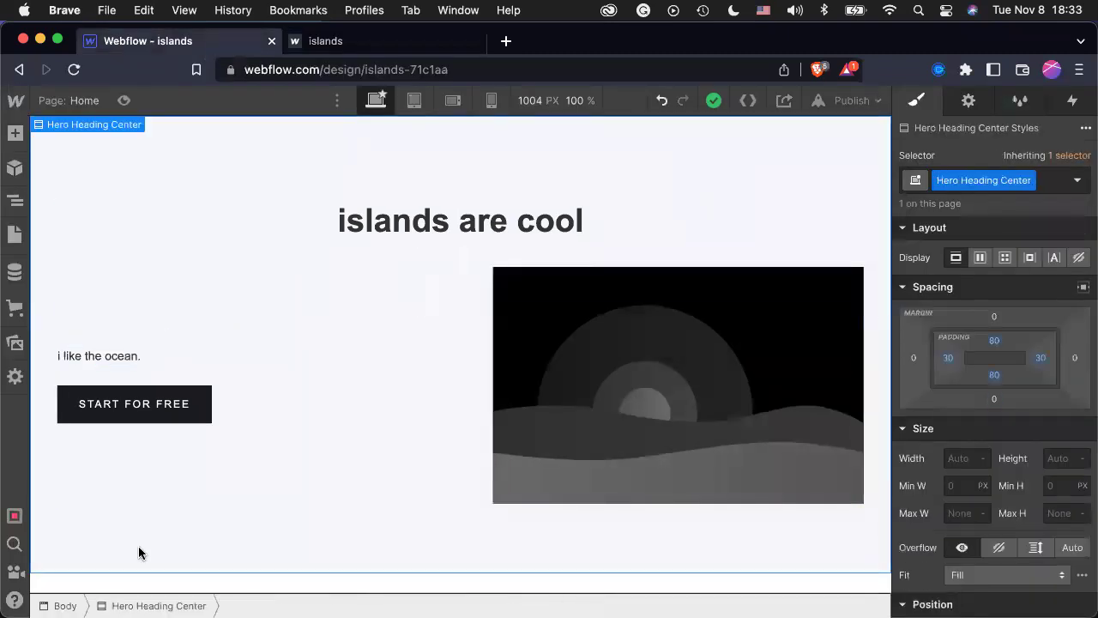
{"action": "key", "text": "Delete"}
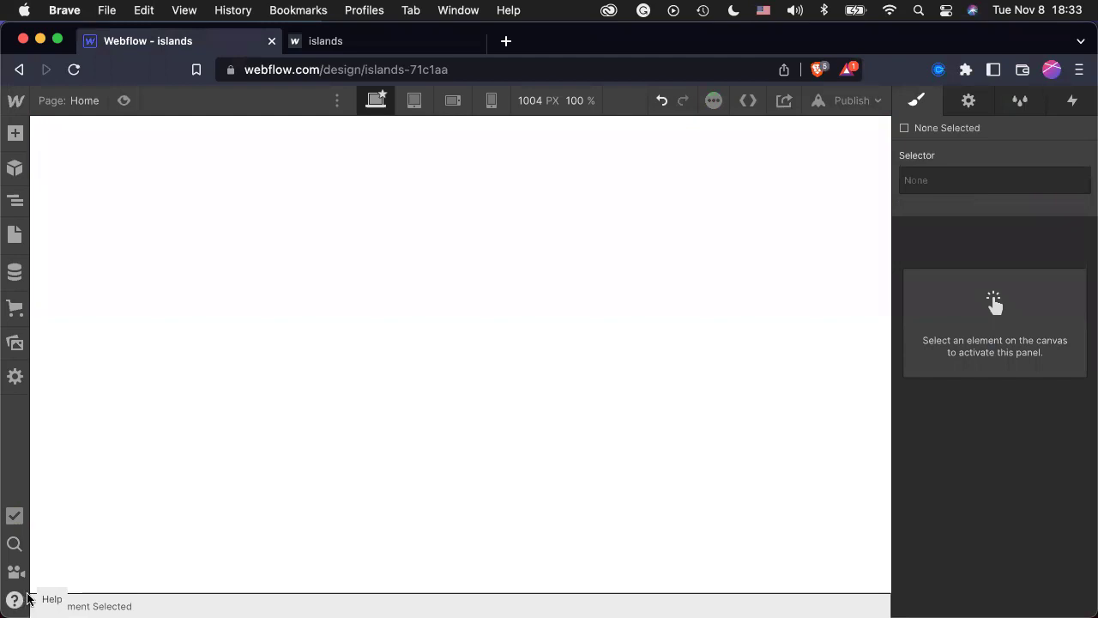
Look through Symbols, Navigator, Pages, CMS Collections and Ecommerce, declining to turn the website into a store.
{"action": "left_click", "coordinate": [25, 172]}
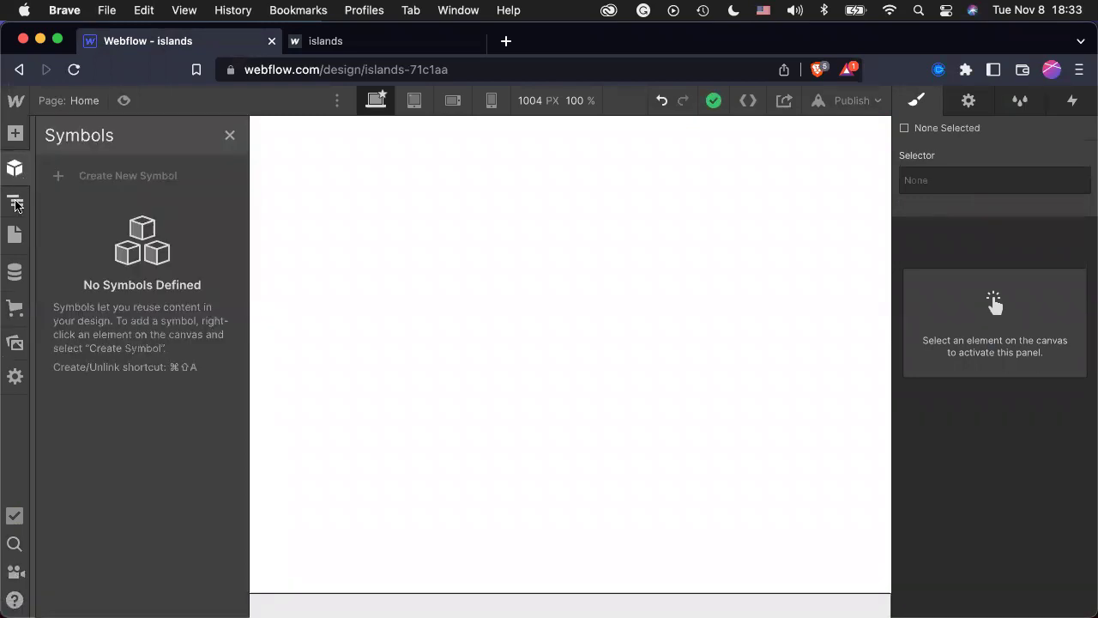
{"action": "left_click", "coordinate": [16, 203]}
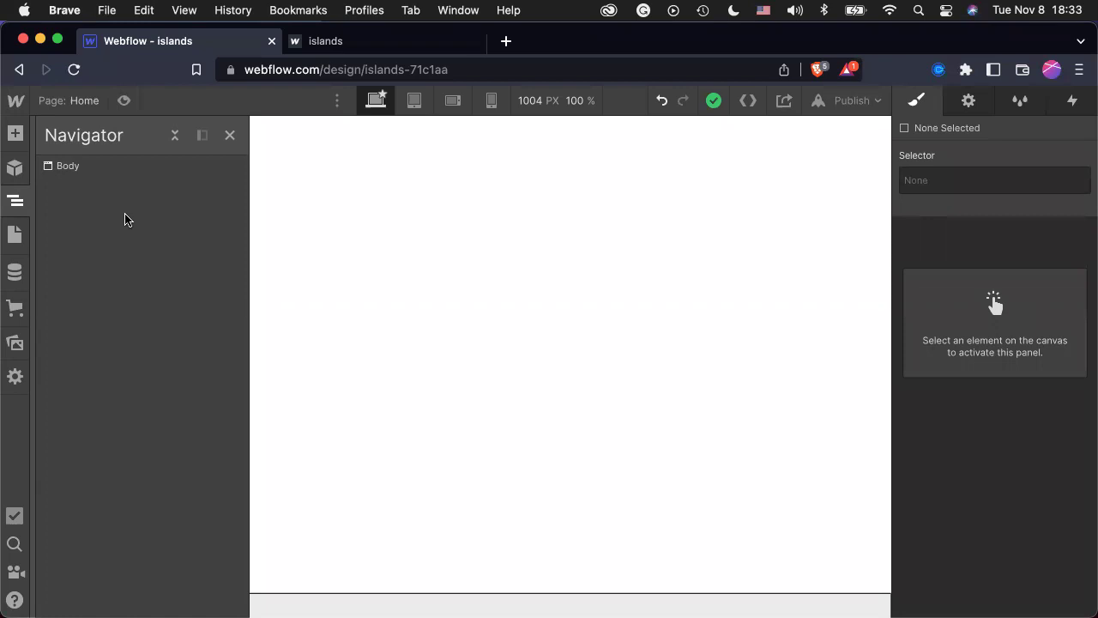
{"action": "left_click", "coordinate": [10, 246]}
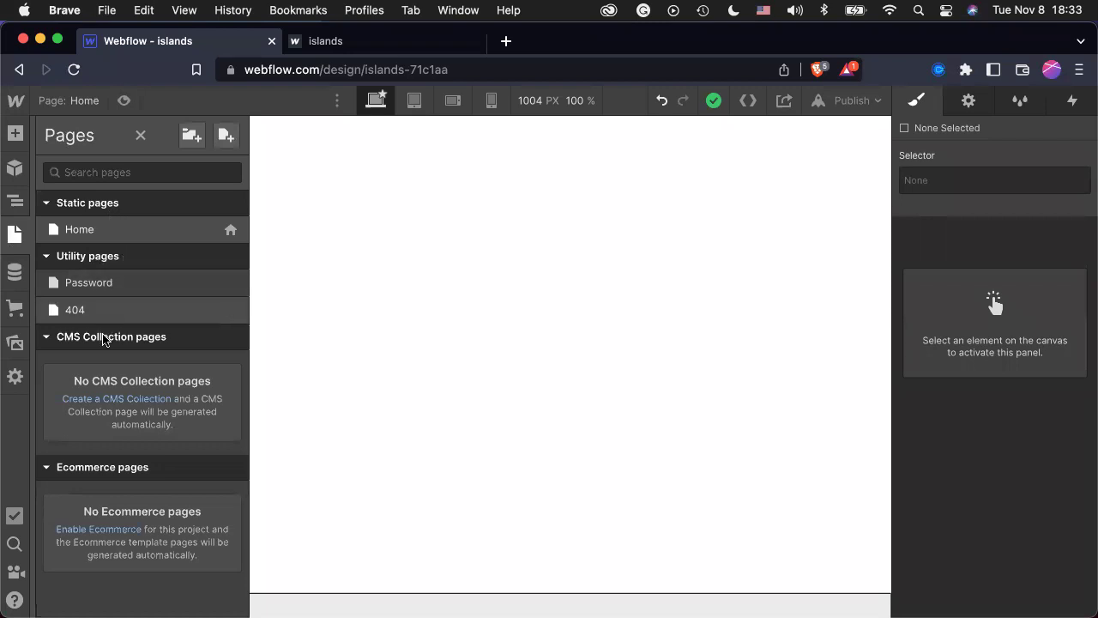
{"action": "left_click", "coordinate": [17, 272]}
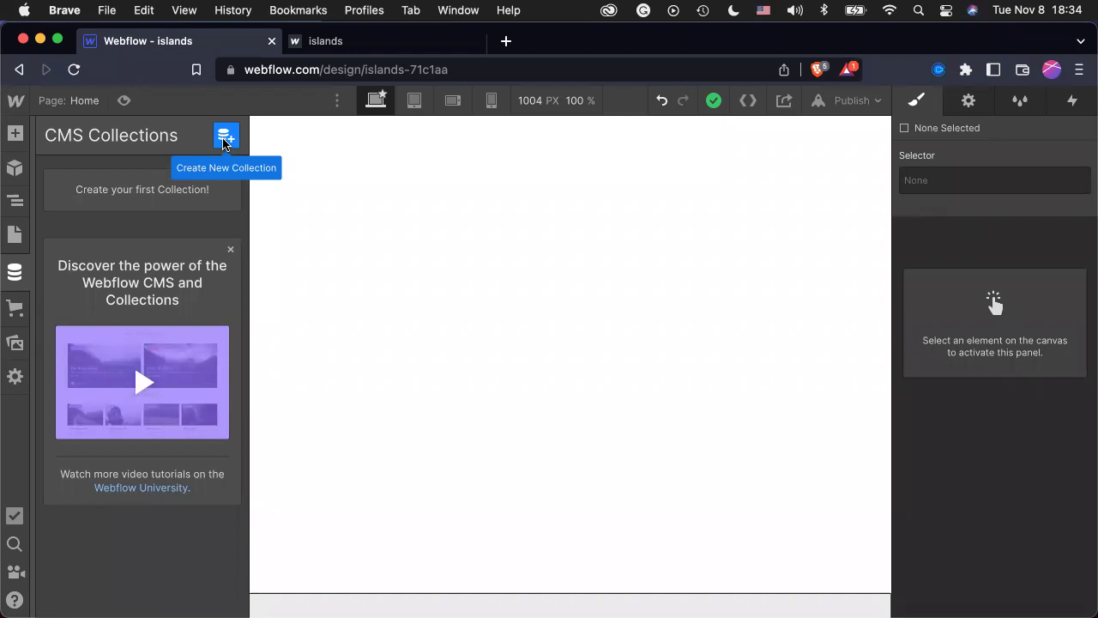
{"action": "left_click", "coordinate": [6, 311]}
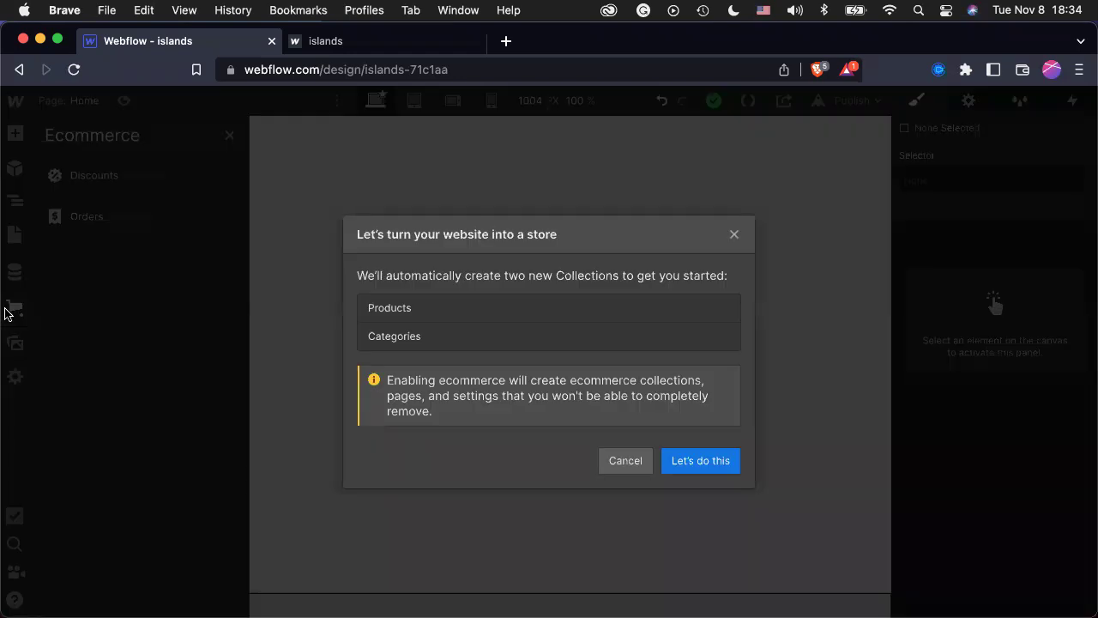
{"action": "left_click", "coordinate": [624, 459]}
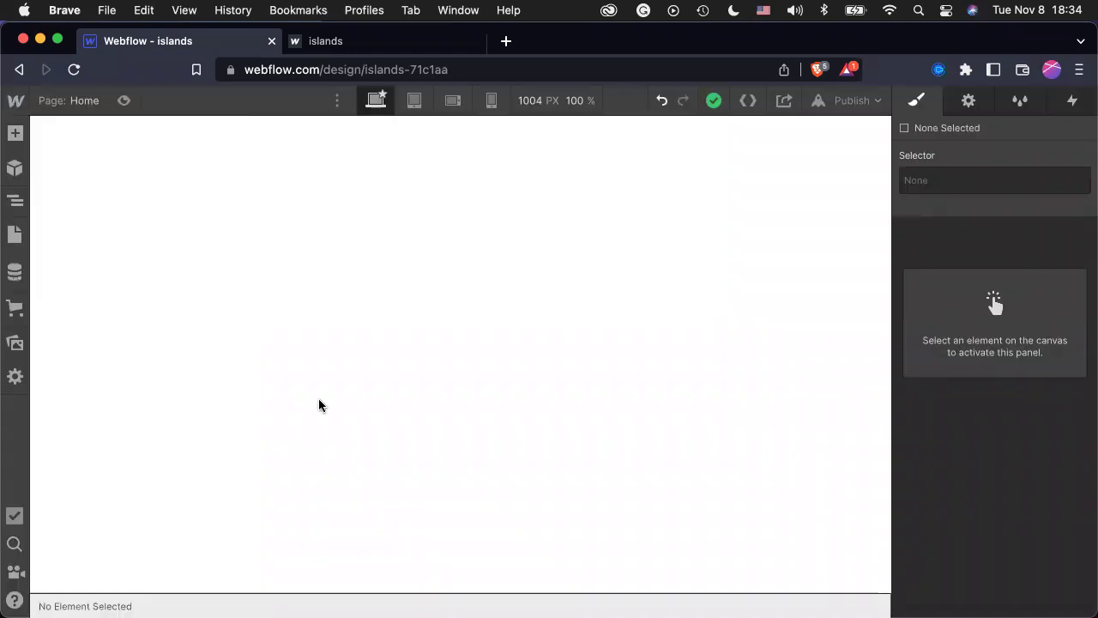
Upload the landscape SVG files, including base.svg, the islands, house and smoke images, from the islands-work folder to the site's assets.
{"action": "left_click", "coordinate": [15, 343]}
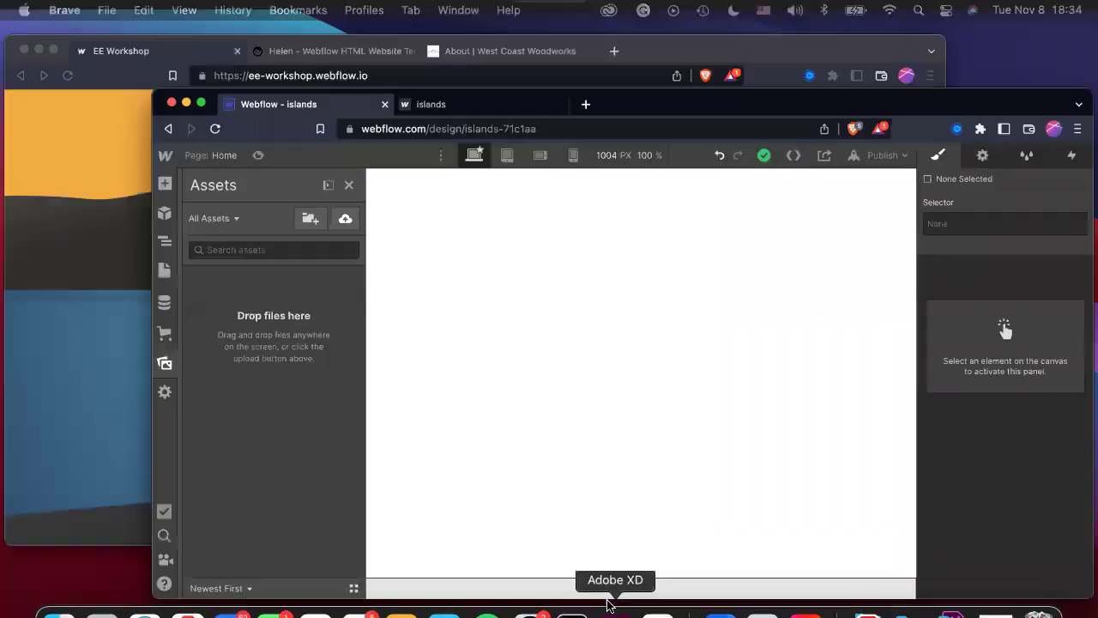
{"action": "key", "text": "ctrl+Up"}
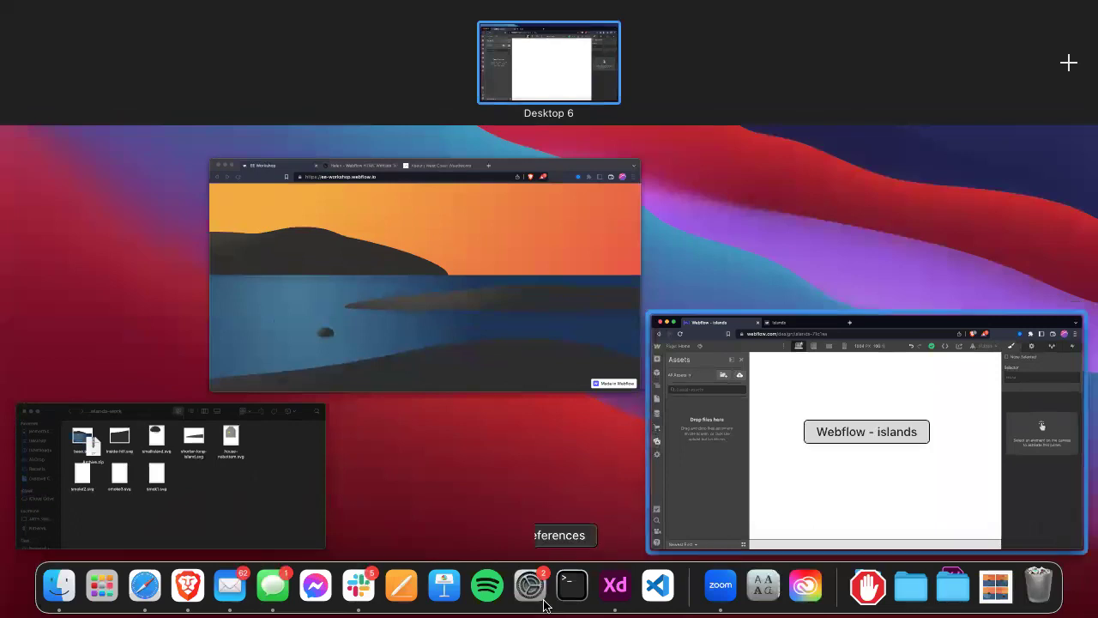
{"action": "left_click", "coordinate": [167, 504]}
{"action": "left_click_drag", "start_coordinate": [322, 230], "coordinate": [360, 420]}
{"action": "left_click_drag", "start_coordinate": [686, 300], "coordinate": [85, 290]}
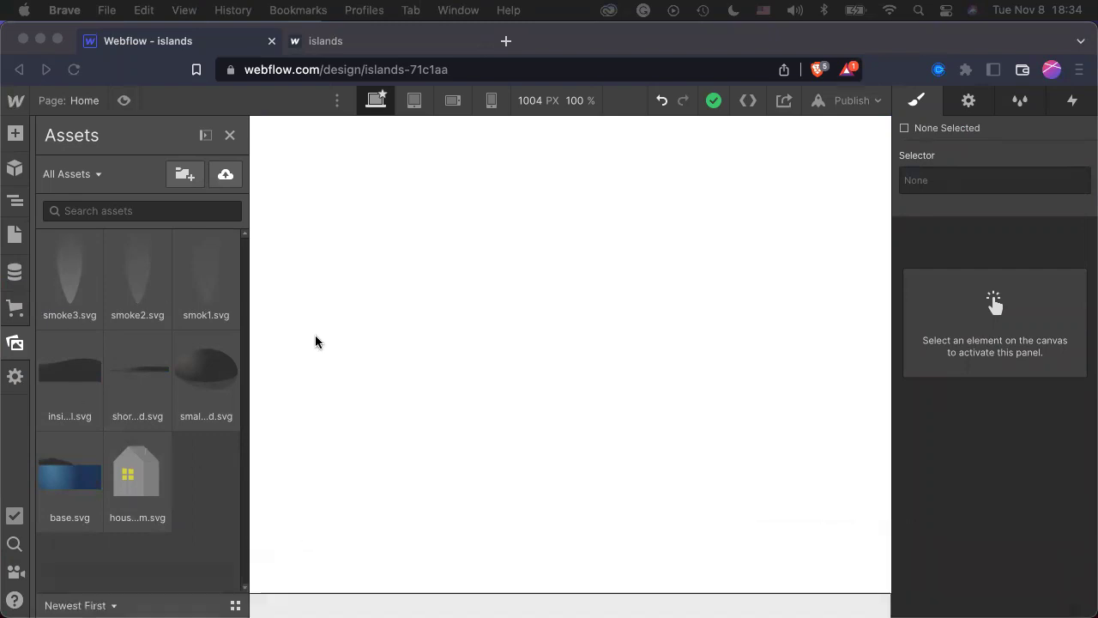
{"action": "left_click", "coordinate": [488, 285]}
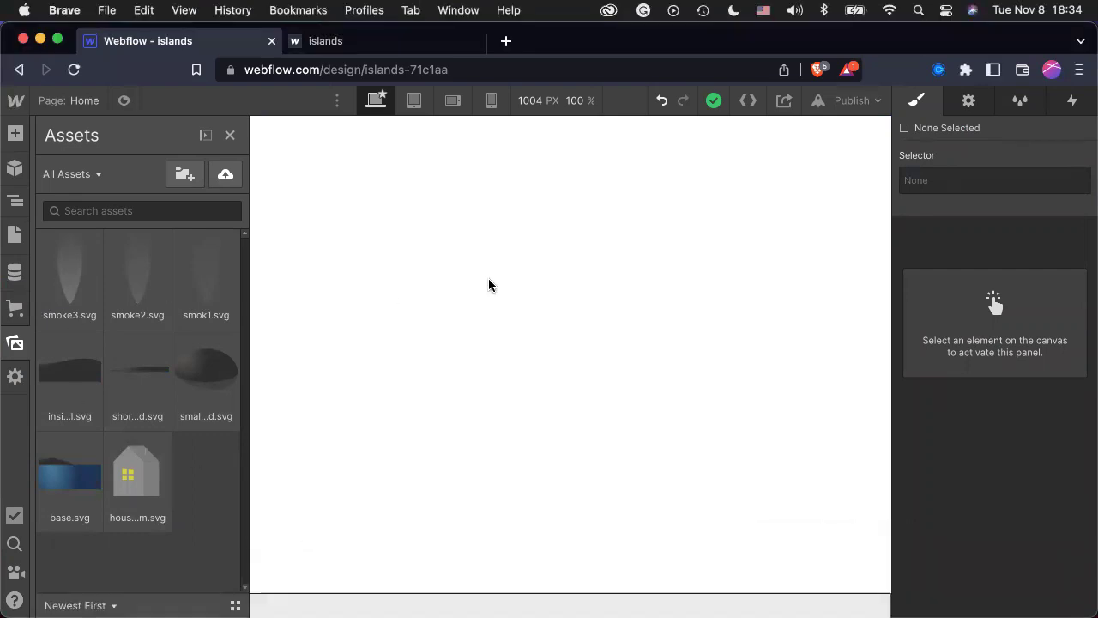
Select the page Body and examine its Layout, Spacing, Size and Position style settings.
{"action": "left_click", "coordinate": [549, 303]}
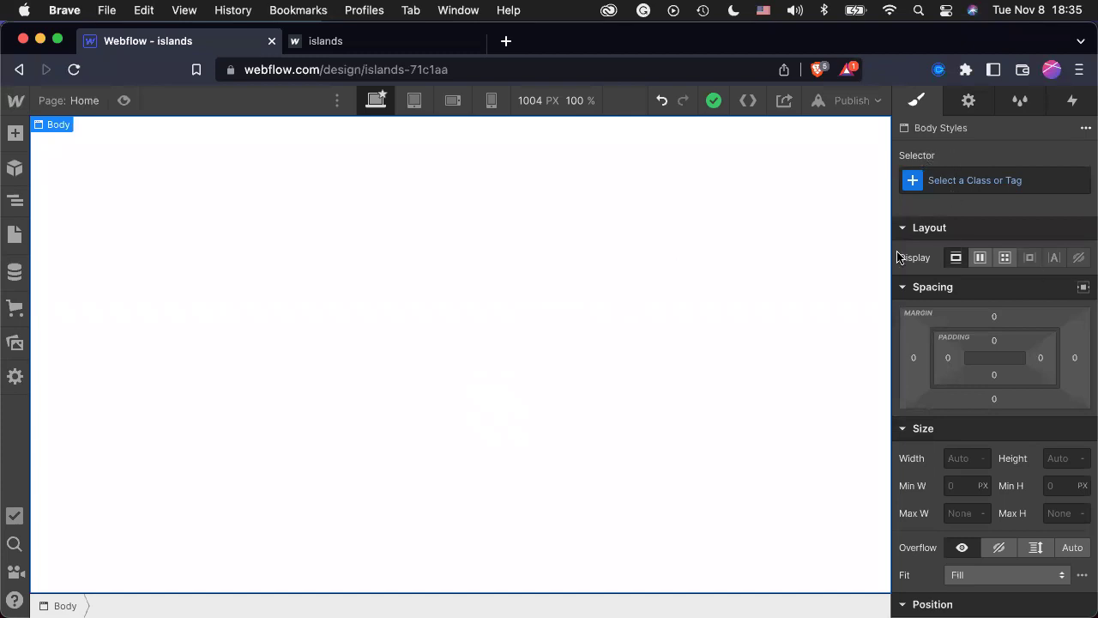
{"action": "scroll", "coordinate": [941, 286], "scroll_direction": "down", "scroll_amount": 2}
{"action": "scroll", "coordinate": [941, 286], "scroll_direction": "up", "scroll_amount": 2}
{"action": "scroll", "coordinate": [992, 303], "scroll_direction": "down", "scroll_amount": 1}
{"action": "scroll", "coordinate": [993, 306], "scroll_direction": "up", "scroll_amount": 1}
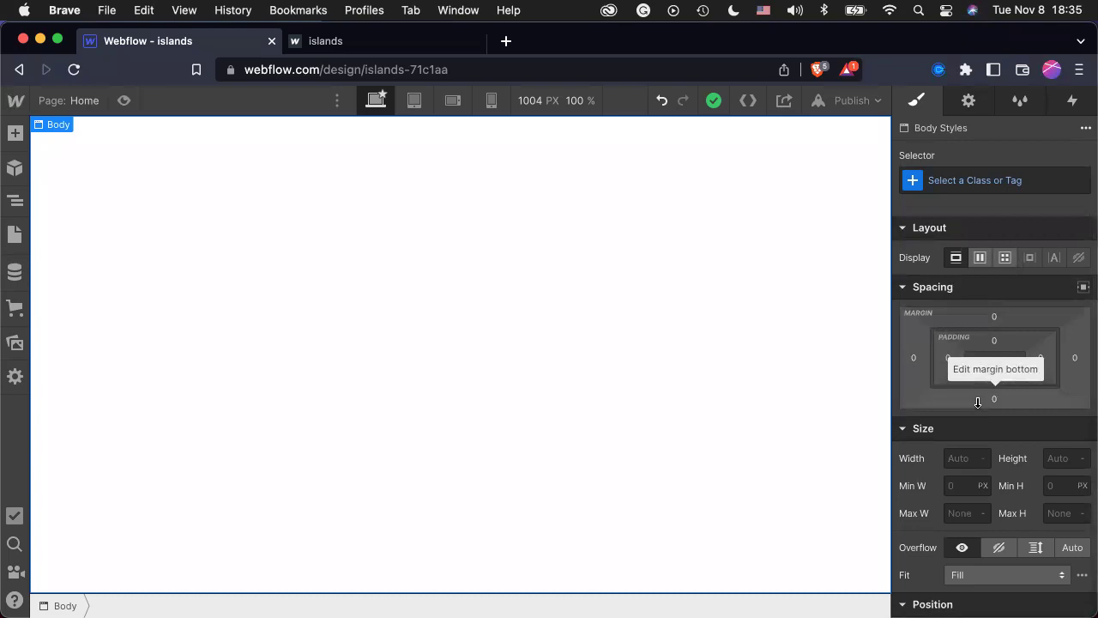
{"action": "scroll", "coordinate": [977, 402], "scroll_direction": "down", "scroll_amount": 1}
{"action": "scroll", "coordinate": [980, 412], "scroll_direction": "up", "scroll_amount": 1}
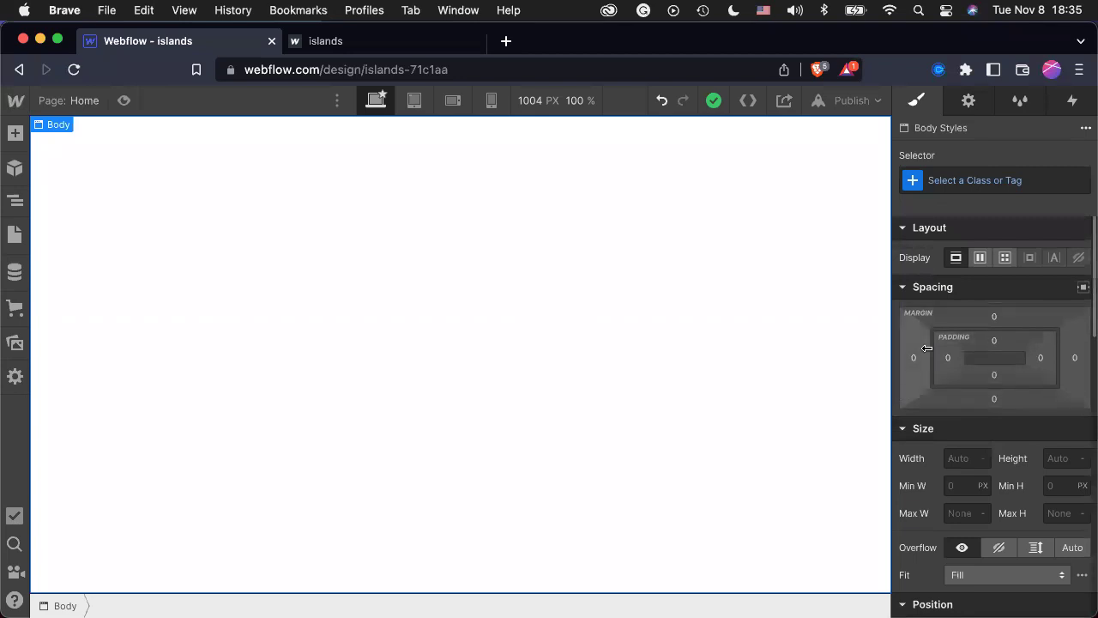
{"action": "scroll", "coordinate": [995, 431], "scroll_direction": "down", "scroll_amount": 2}
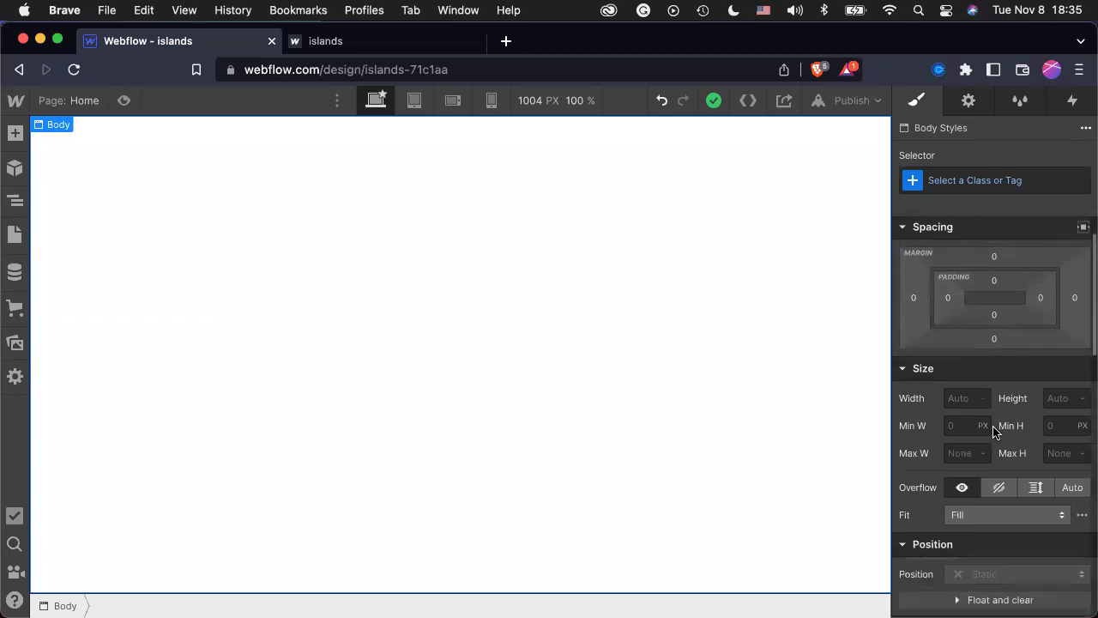
{"action": "scroll", "coordinate": [943, 412], "scroll_direction": "down", "scroll_amount": 3}
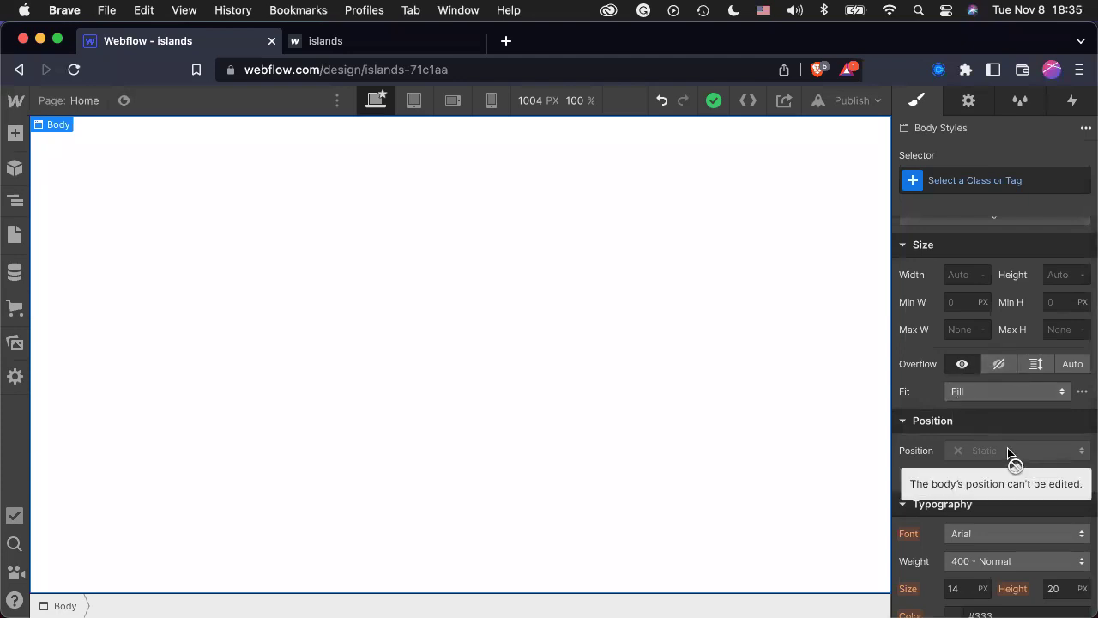
Examine the Body's Typography, Backgrounds, Borders and Effects style settings, including transforms, transitions and filters.
{"action": "scroll", "coordinate": [1012, 459], "scroll_direction": "down", "scroll_amount": 3}
{"action": "scroll", "coordinate": [998, 412], "scroll_direction": "down", "scroll_amount": 5}
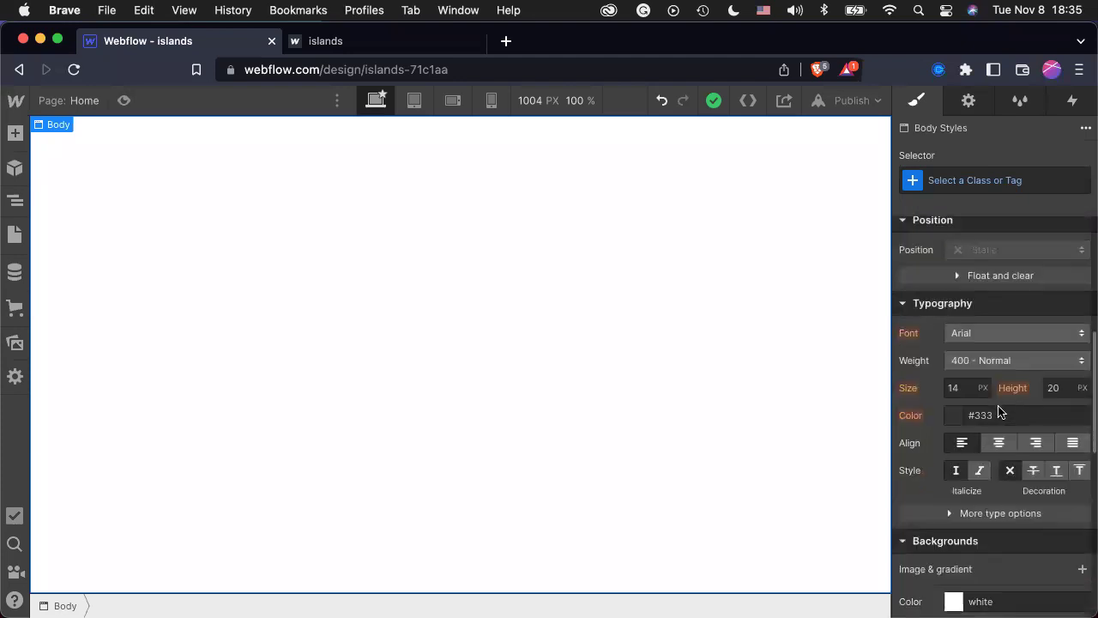
{"action": "scroll", "coordinate": [998, 412], "scroll_direction": "up", "scroll_amount": 4}
{"action": "scroll", "coordinate": [998, 411], "scroll_direction": "down", "scroll_amount": 1}
{"action": "scroll", "coordinate": [998, 410], "scroll_direction": "down", "scroll_amount": 1}
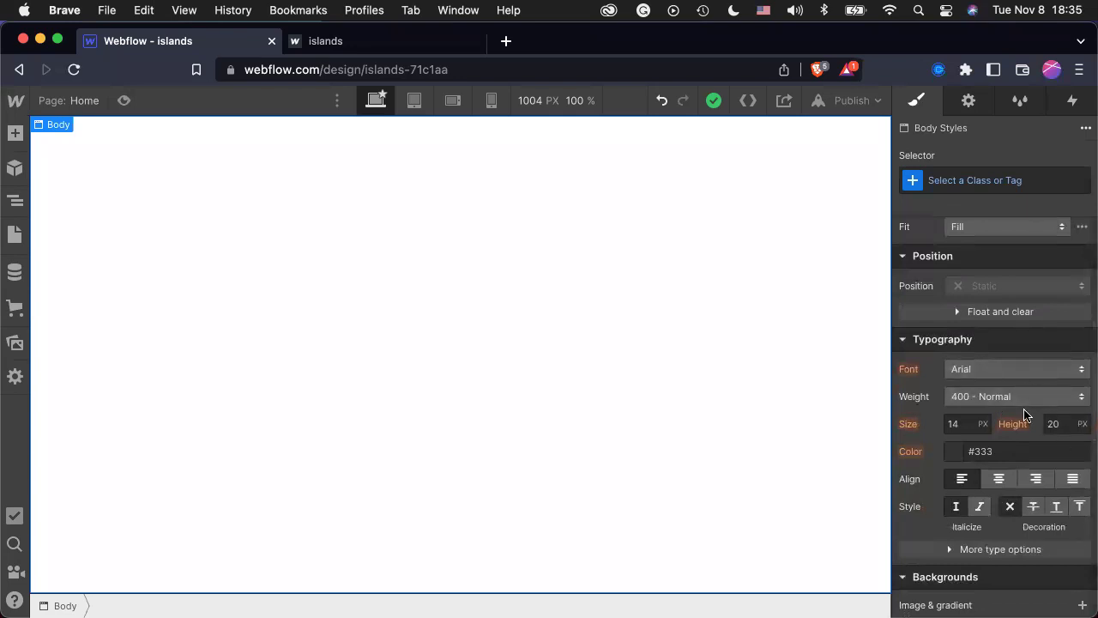
{"action": "scroll", "coordinate": [1020, 418], "scroll_direction": "down", "scroll_amount": 5}
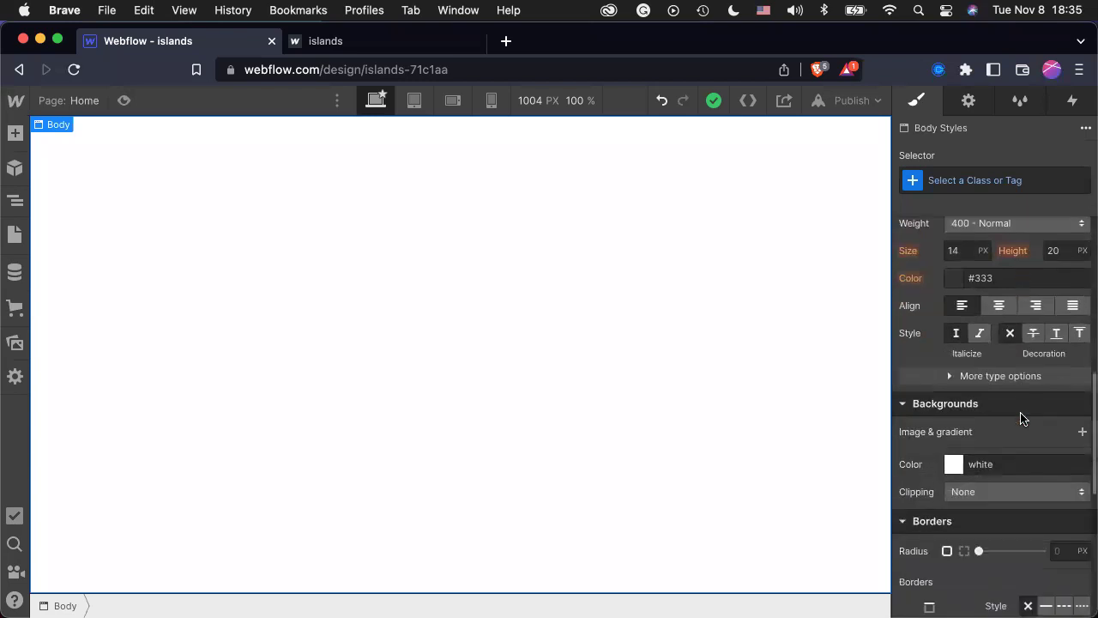
{"action": "scroll", "coordinate": [1026, 384], "scroll_direction": "down", "scroll_amount": 2}
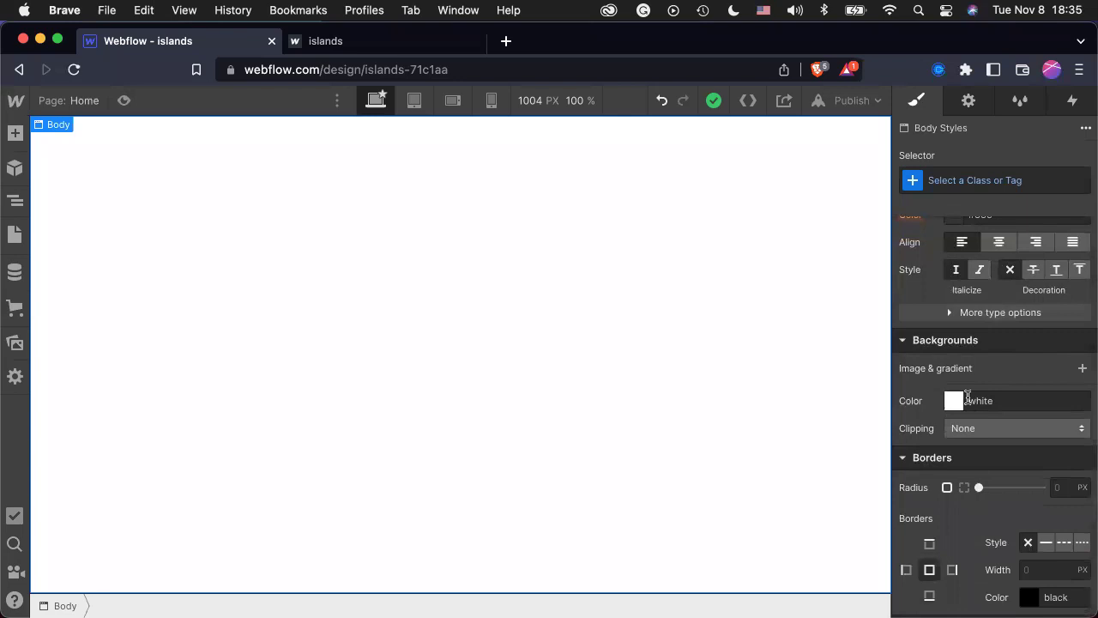
{"action": "scroll", "coordinate": [968, 397], "scroll_direction": "down", "scroll_amount": 4}
{"action": "scroll", "coordinate": [968, 397], "scroll_direction": "down", "scroll_amount": 1}
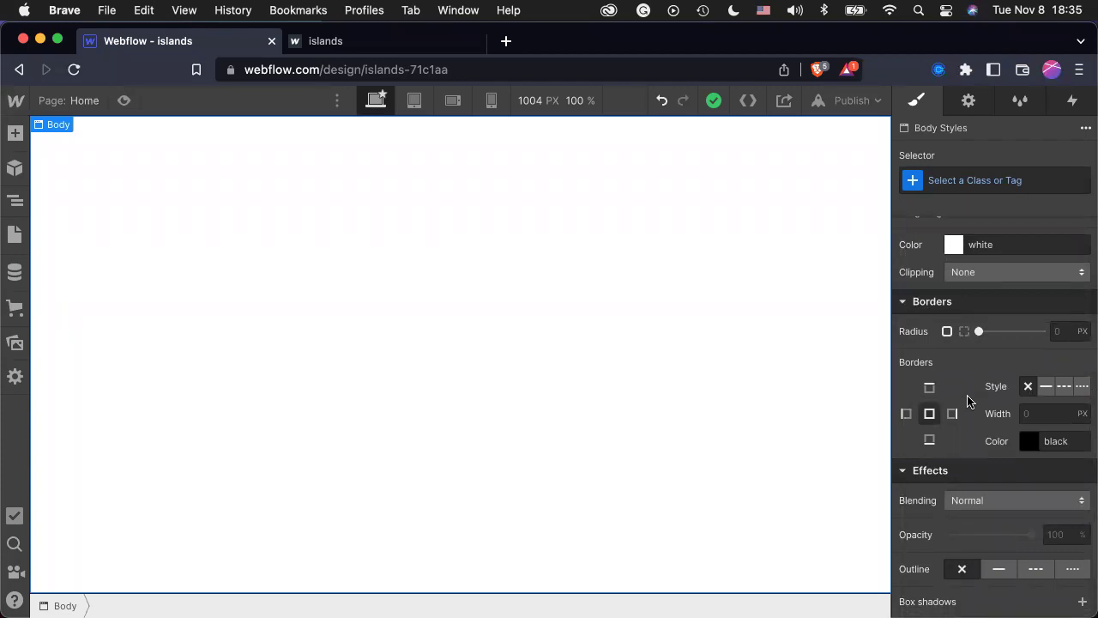
{"action": "scroll", "coordinate": [968, 401], "scroll_direction": "down", "scroll_amount": 5}
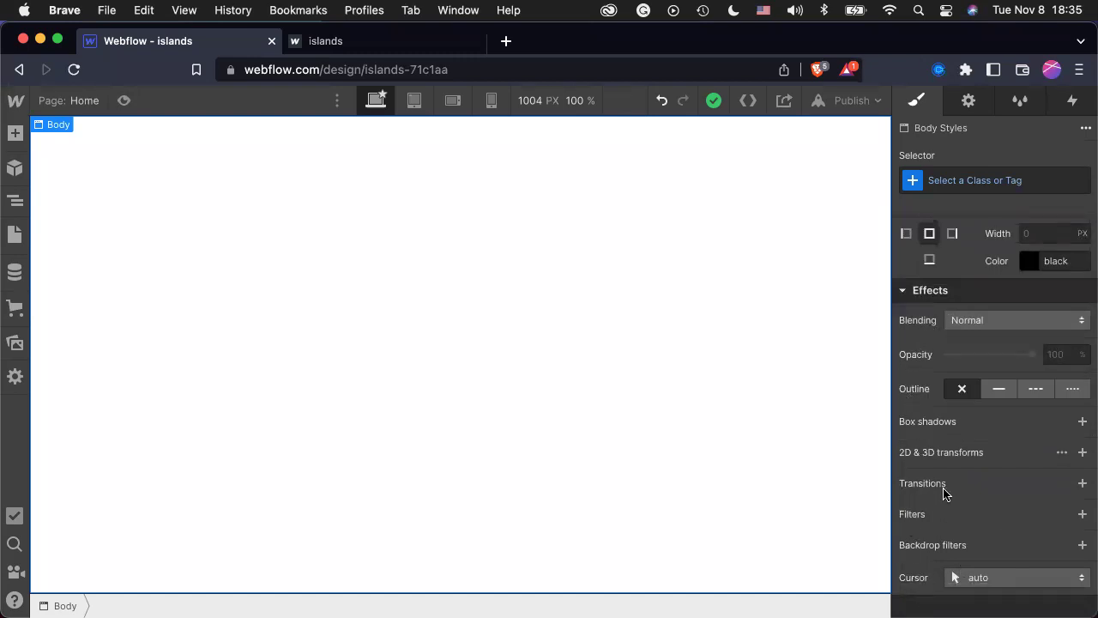
{"action": "scroll", "coordinate": [944, 494], "scroll_direction": "up", "scroll_amount": 2}
{"action": "scroll", "coordinate": [943, 493], "scroll_direction": "down", "scroll_amount": 2}
{"action": "scroll", "coordinate": [943, 493], "scroll_direction": "up", "scroll_amount": 2}
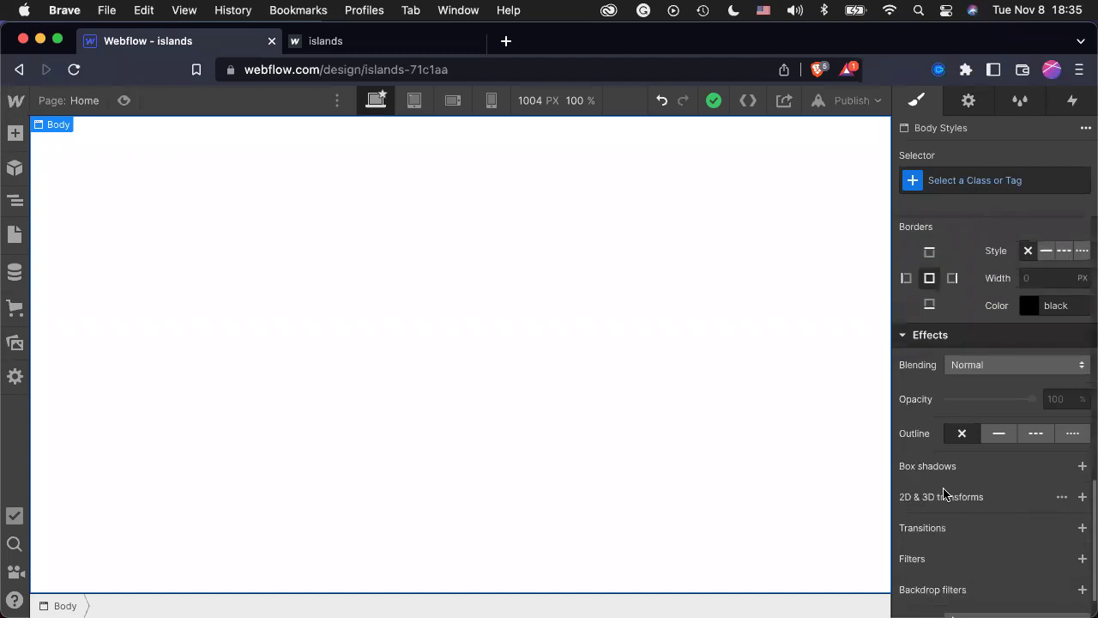
{"action": "scroll", "coordinate": [943, 494], "scroll_direction": "up", "scroll_amount": 10}
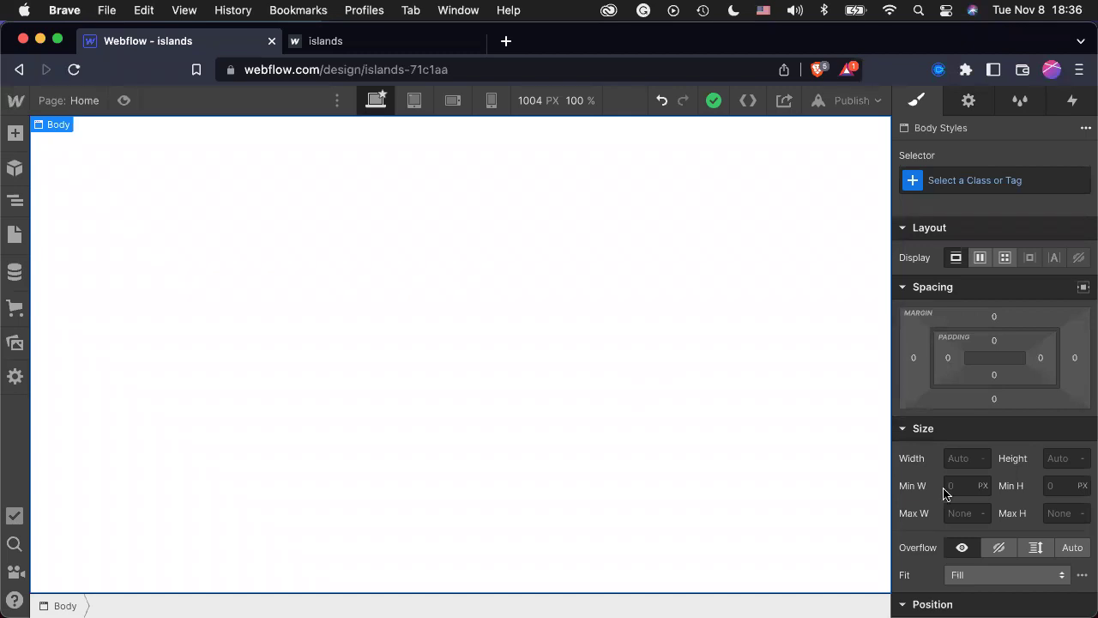
{"action": "scroll", "coordinate": [1012, 326], "scroll_direction": "down", "scroll_amount": 2}
{"action": "scroll", "coordinate": [1012, 326], "scroll_direction": "down", "scroll_amount": 8}
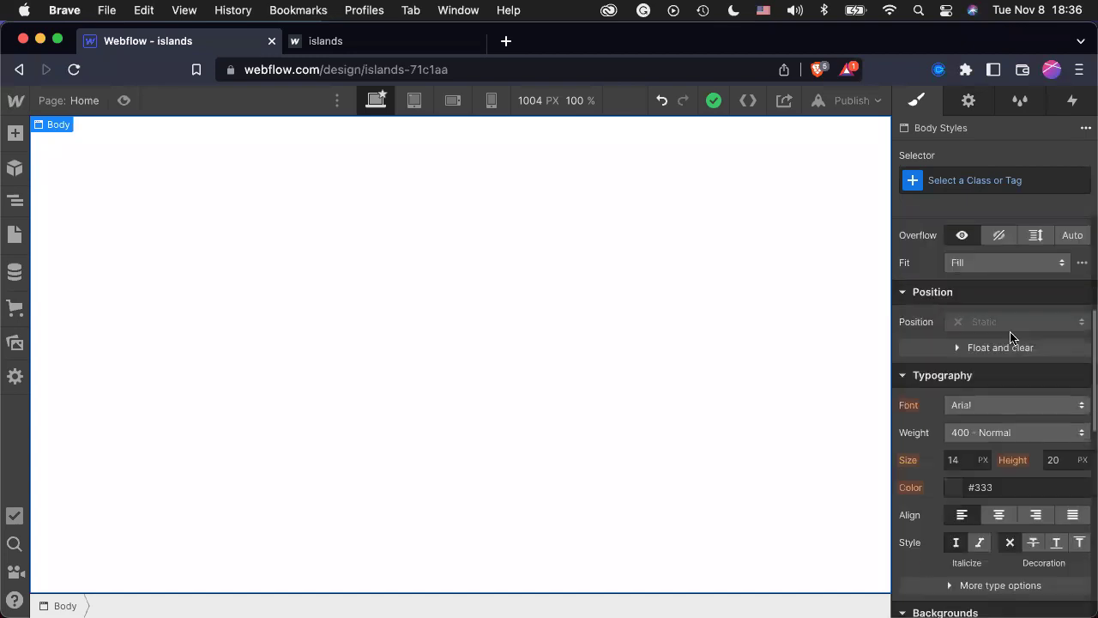
{"action": "scroll", "coordinate": [1010, 337], "scroll_direction": "up", "scroll_amount": 10}
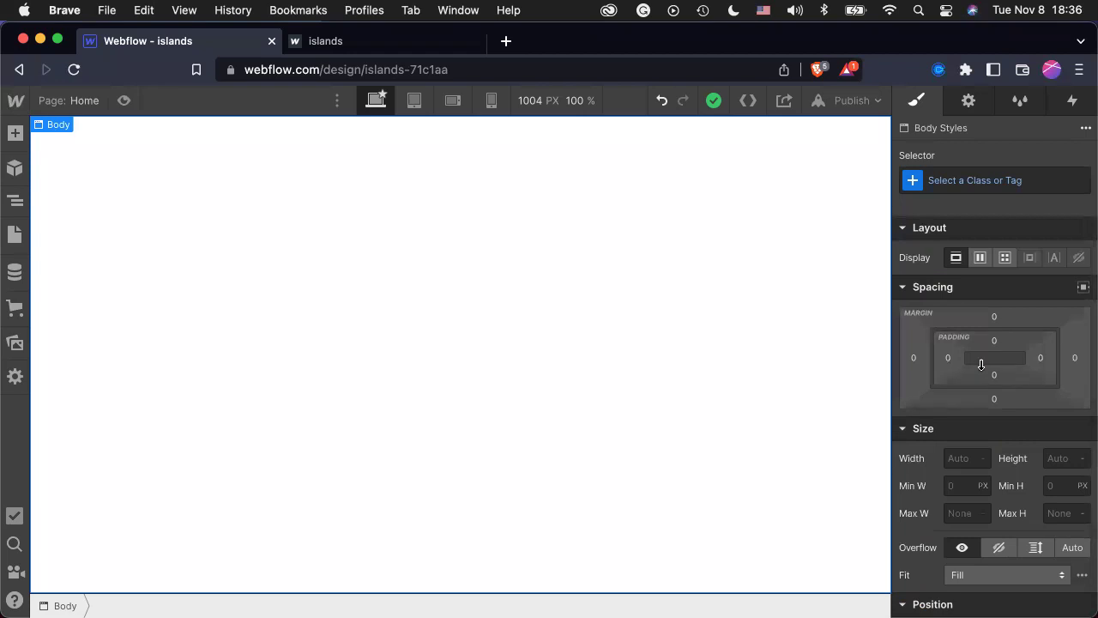
Create a new class named Body and apply it to the page's Body element.
{"action": "left_click", "coordinate": [1028, 180]}
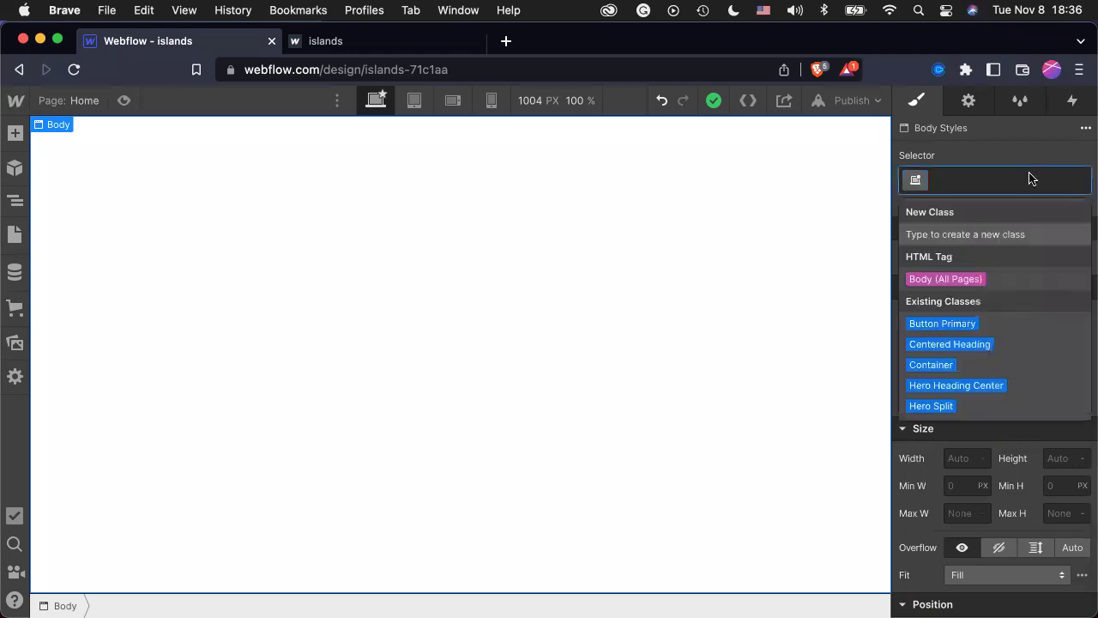
{"action": "key", "text": "Escape"}
{"action": "left_click", "coordinate": [1023, 170]}
{"action": "type", "text": "Body"}
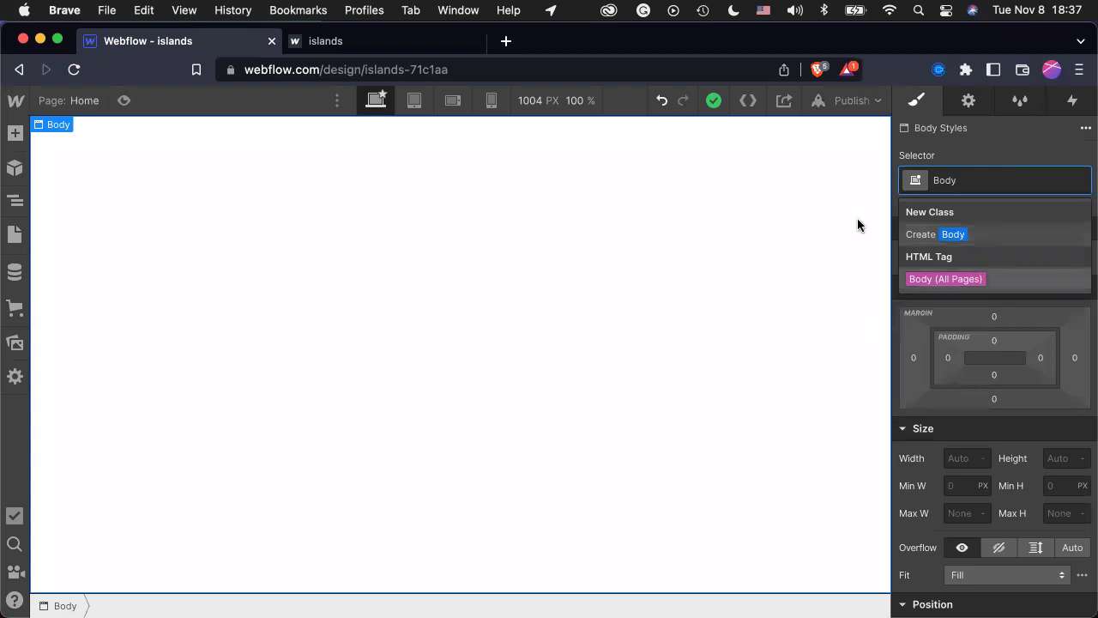
{"action": "left_click", "coordinate": [939, 234]}
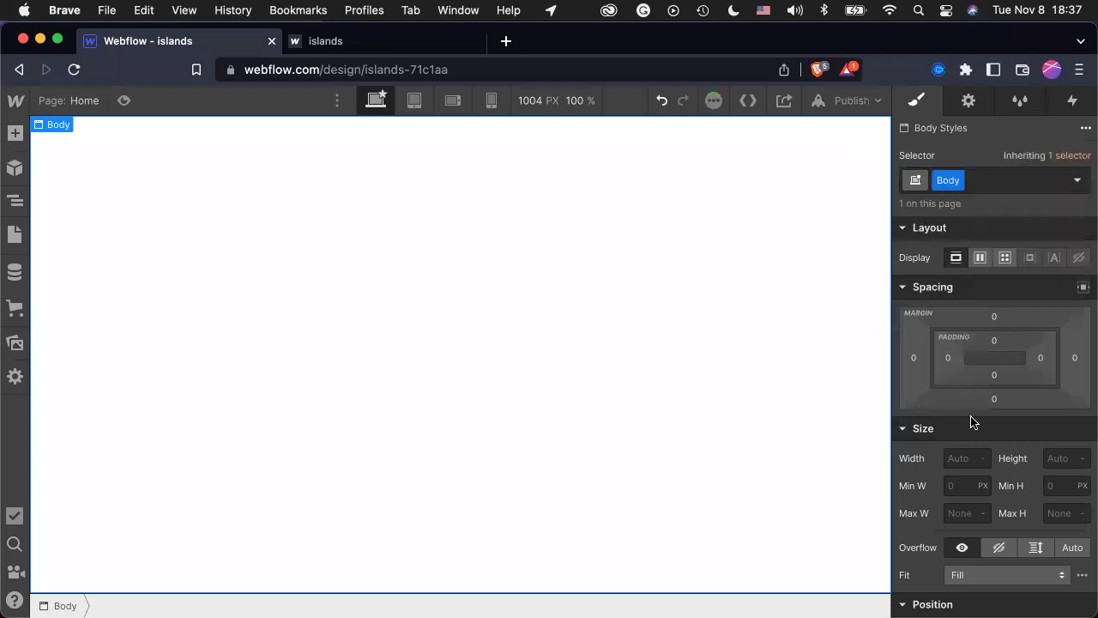
Add a background layer to the Body class and set its type to linear gradient.
{"action": "scroll", "coordinate": [972, 420], "scroll_direction": "down", "scroll_amount": 10}
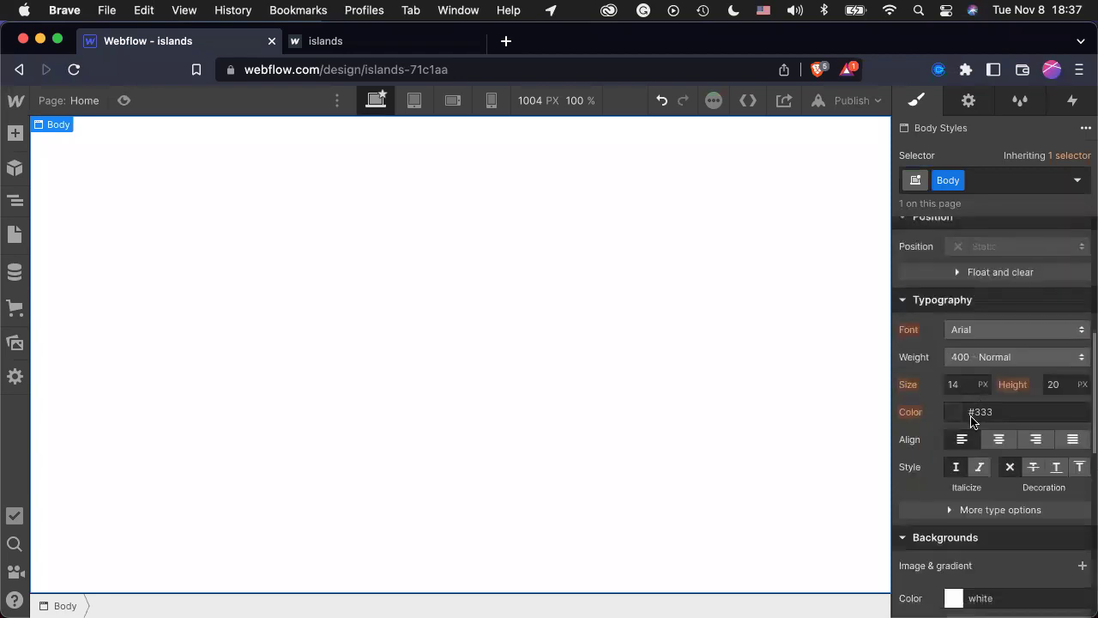
{"action": "scroll", "coordinate": [970, 418], "scroll_direction": "down", "scroll_amount": 1}
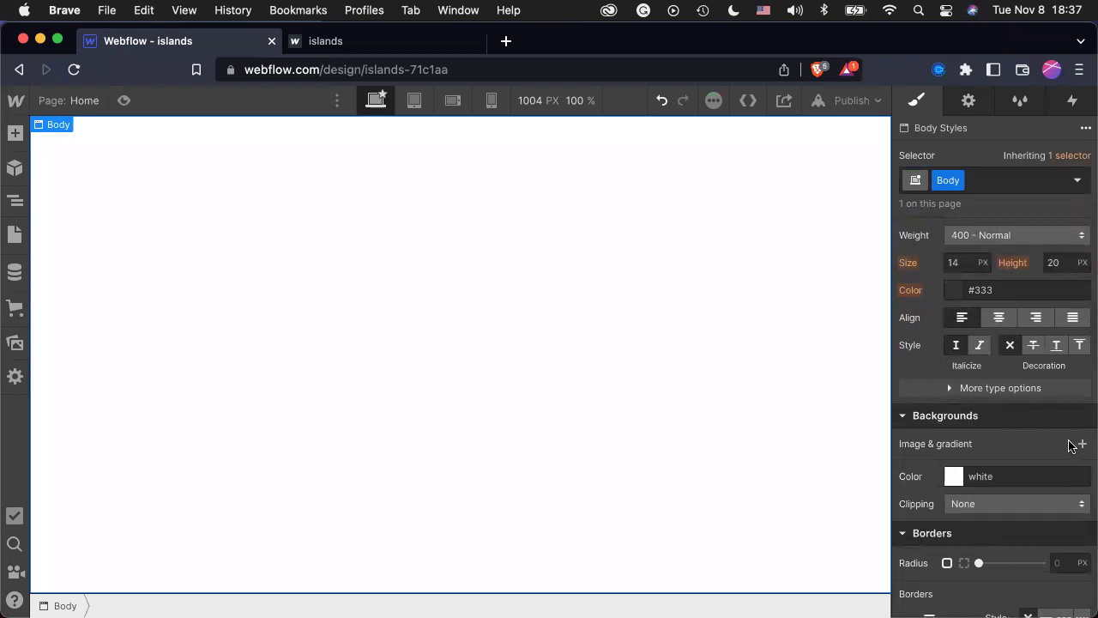
{"action": "scroll", "coordinate": [1064, 437], "scroll_direction": "down", "scroll_amount": 2}
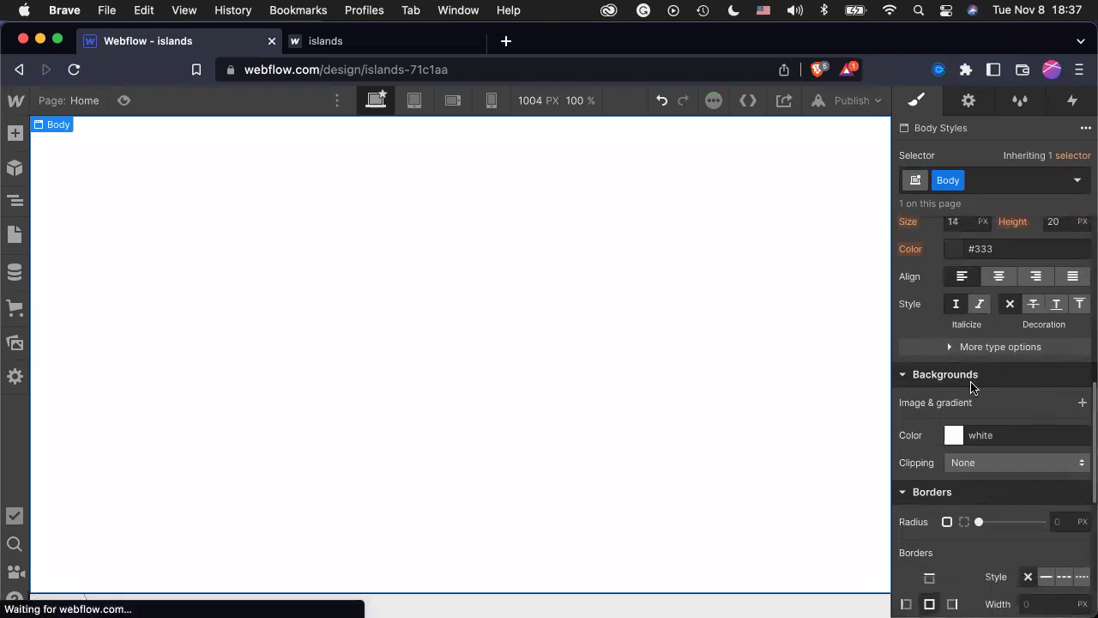
{"action": "left_click", "coordinate": [1079, 403]}
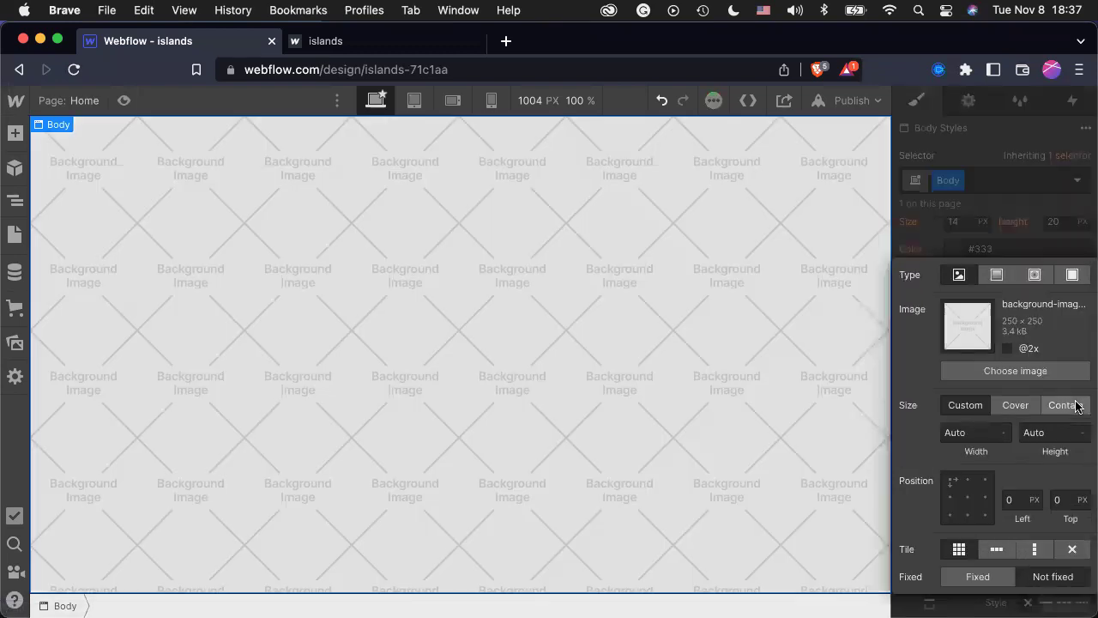
{"action": "left_click", "coordinate": [998, 282]}
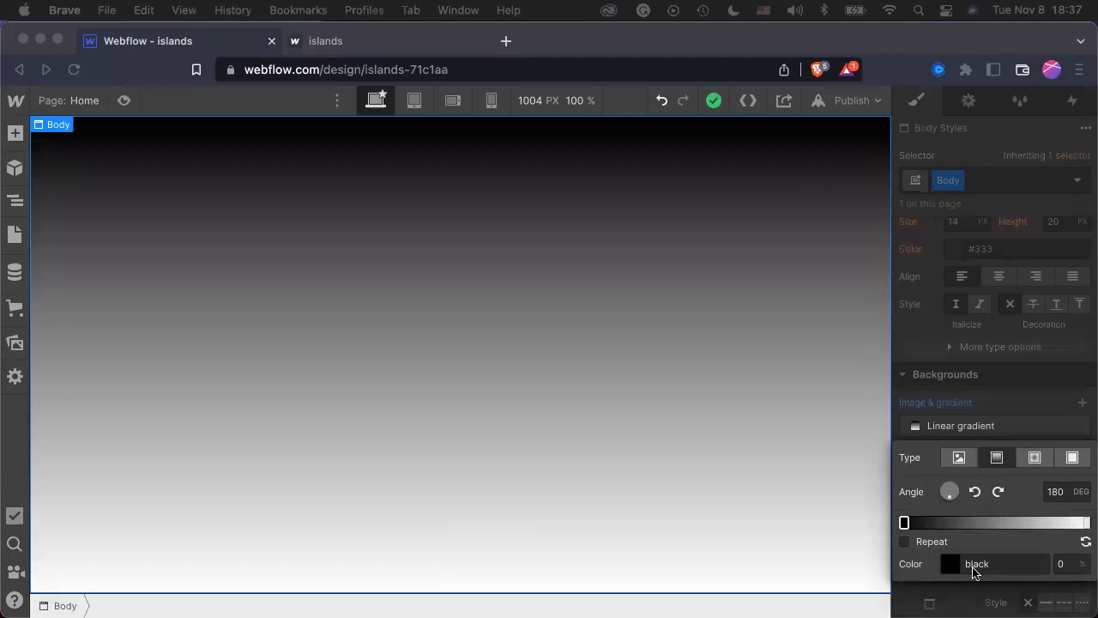
Set the colour of the gradient's starting stop at 0% to #e63d45.
{"action": "left_click", "coordinate": [904, 523]}
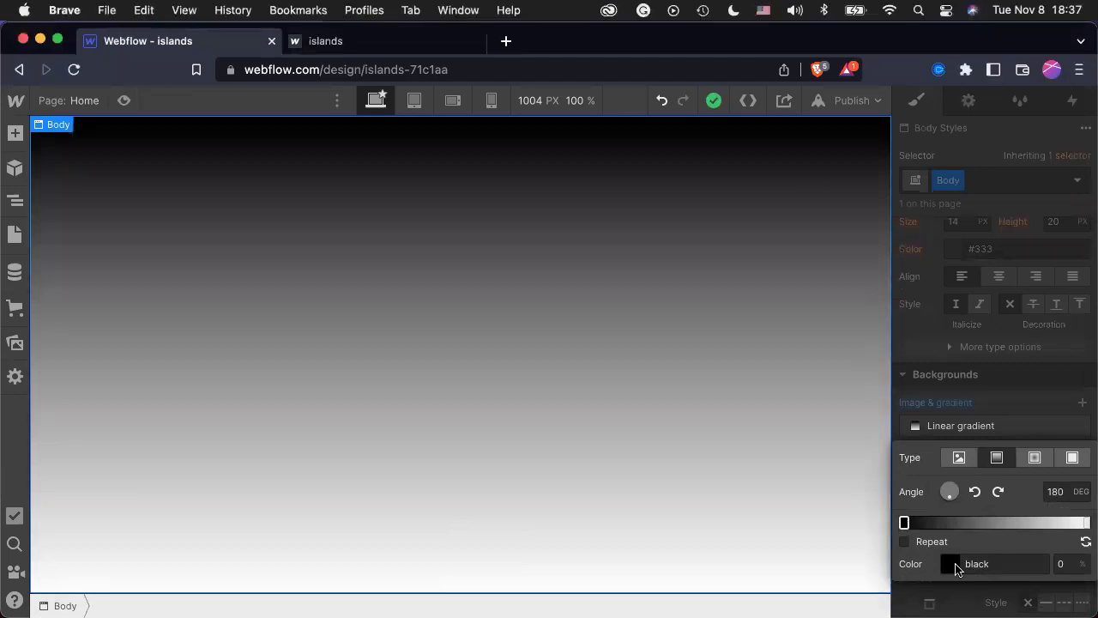
{"action": "left_click", "coordinate": [952, 565]}
{"action": "left_click", "coordinate": [933, 474]}
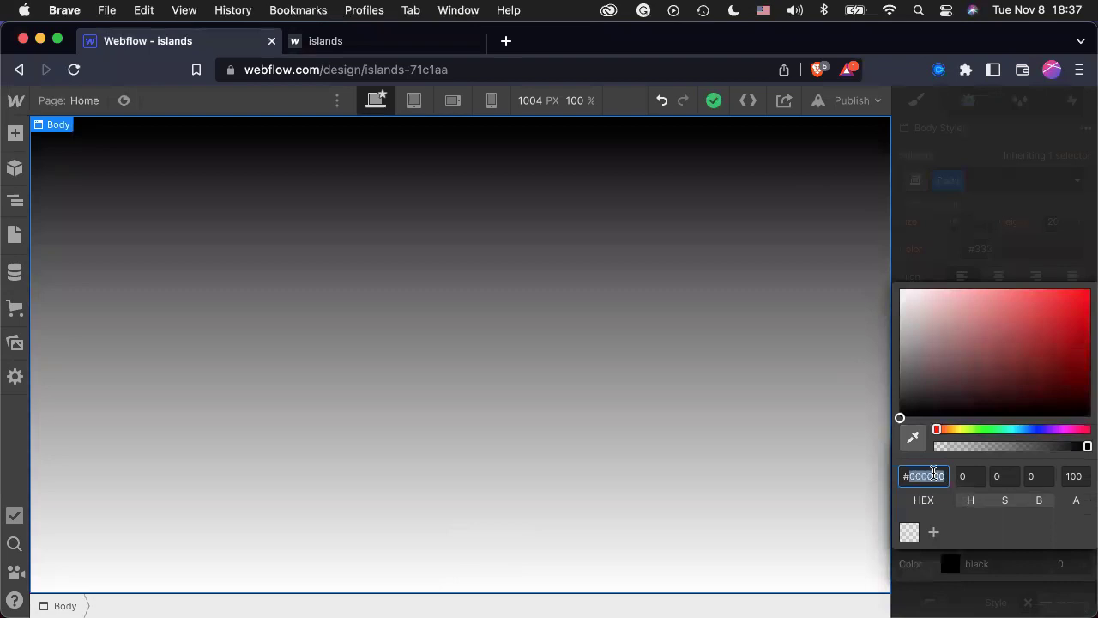
{"action": "type", "text": "e63d45"}
{"action": "key", "text": "Return"}
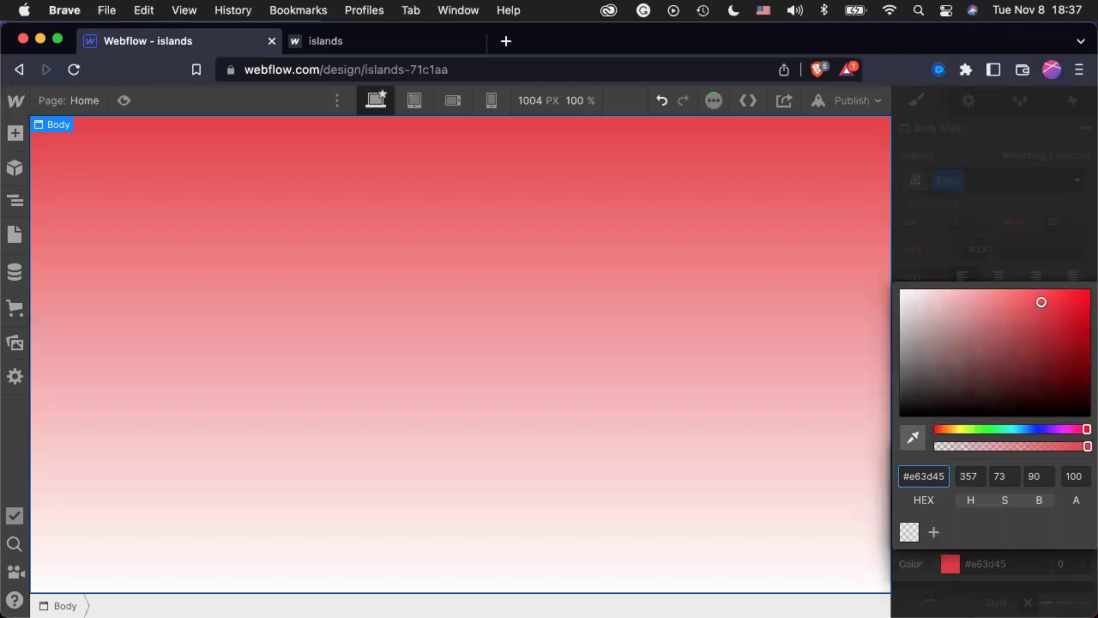
{"action": "left_click", "coordinate": [988, 583]}
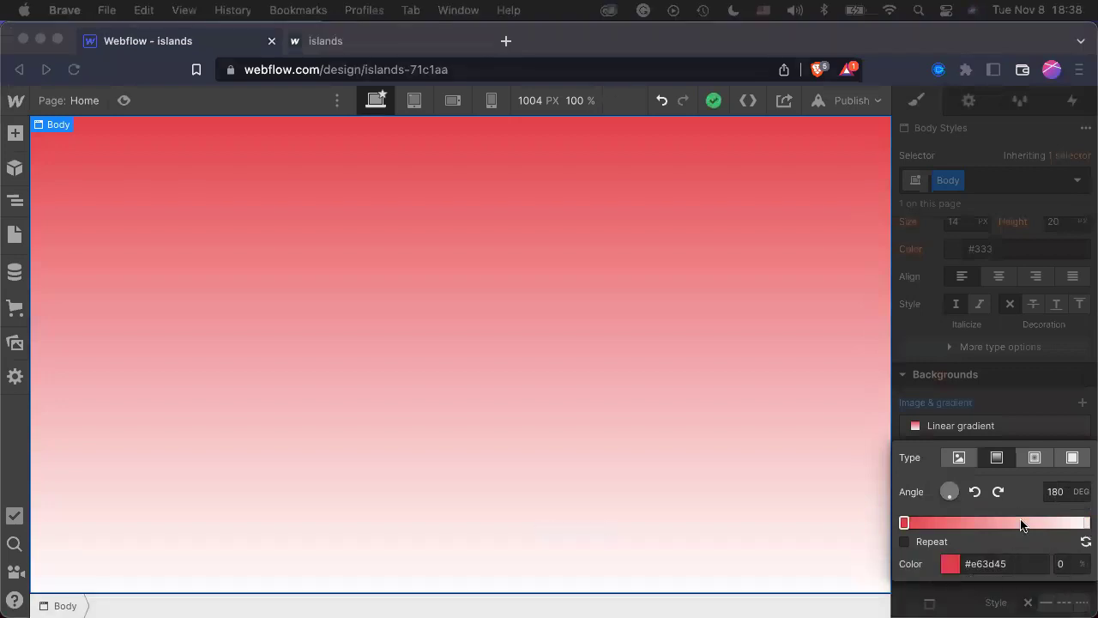
Set the colour of the gradient's end stop at 100% to #f5ac33.
{"action": "left_click", "coordinate": [1086, 522]}
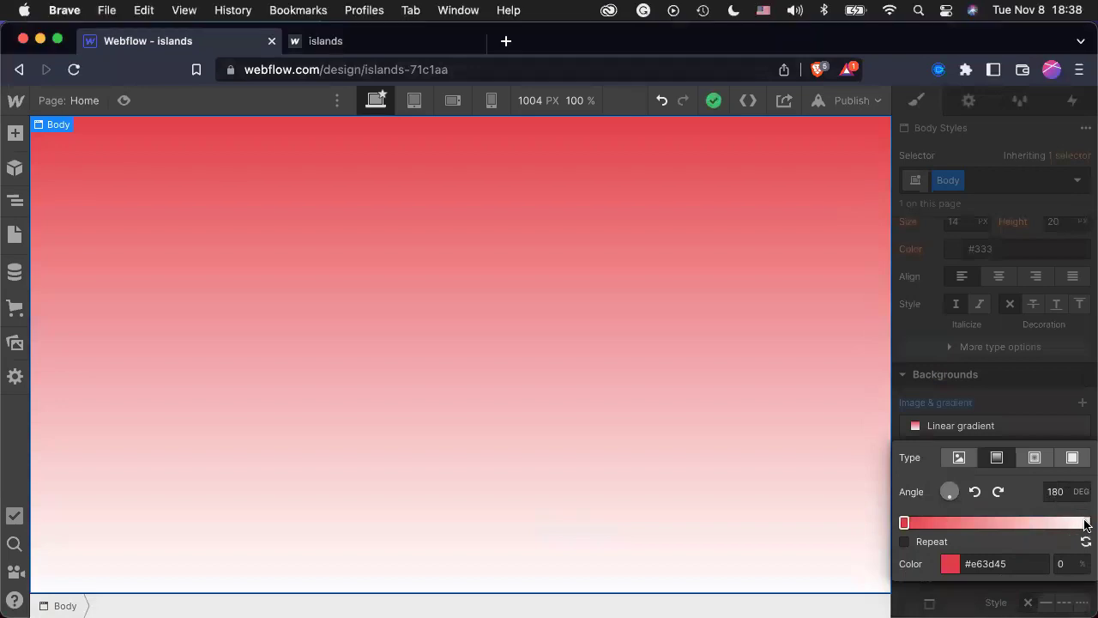
{"action": "left_click", "coordinate": [1017, 558]}
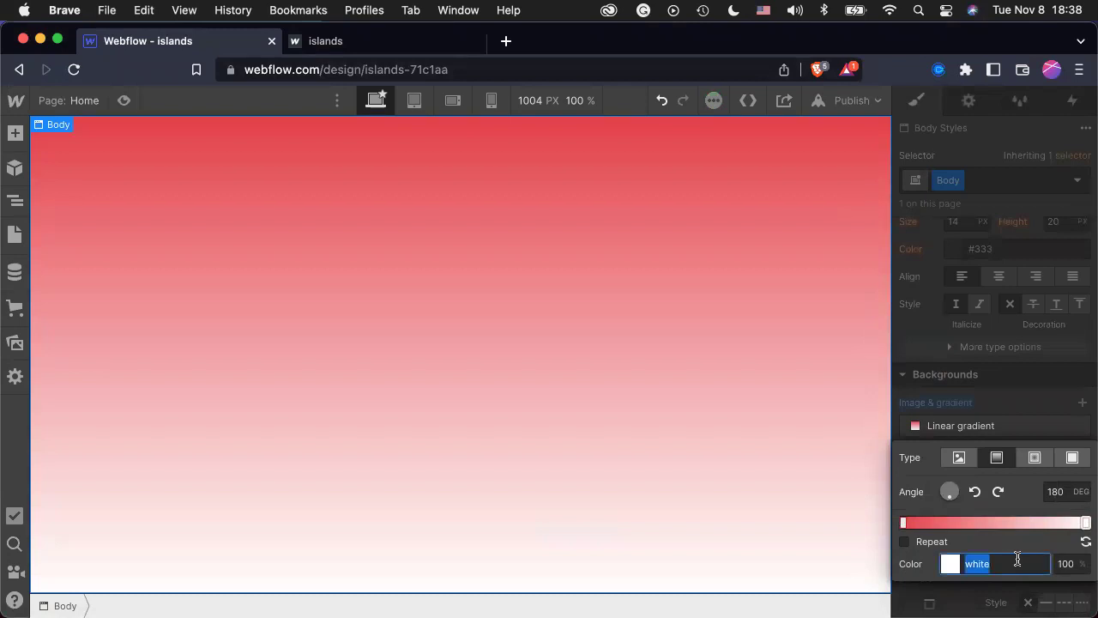
{"action": "type", "text": "f5ac33"}
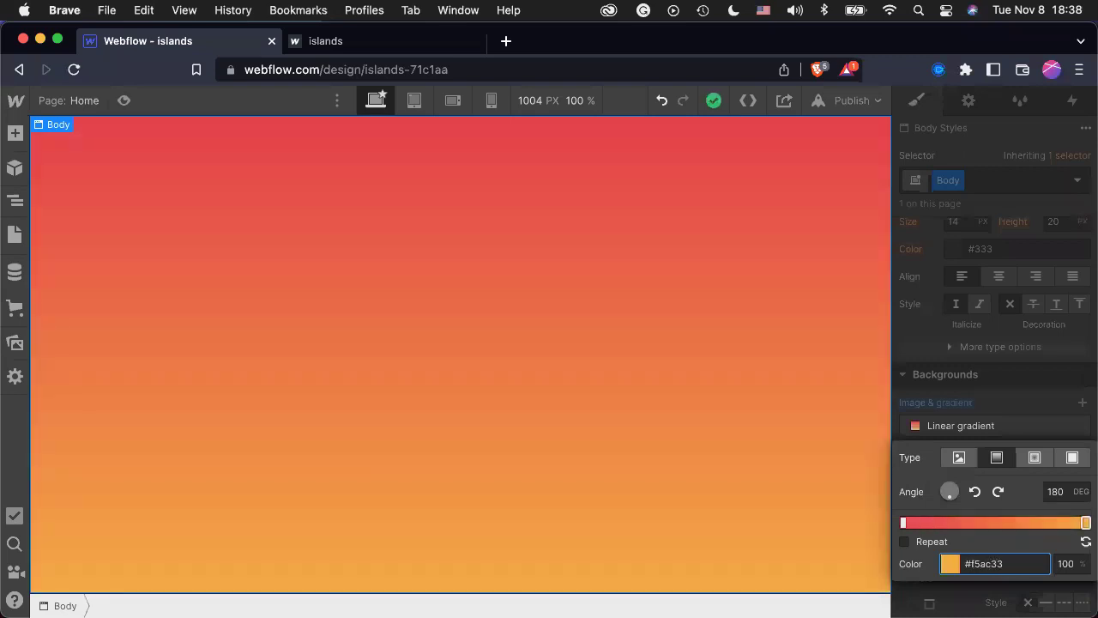
Rotate the background gradient to 342 degrees and move its red #e63d45 stop to 30%.
{"action": "left_click_drag", "start_coordinate": [952, 495], "coordinate": [943, 485]}
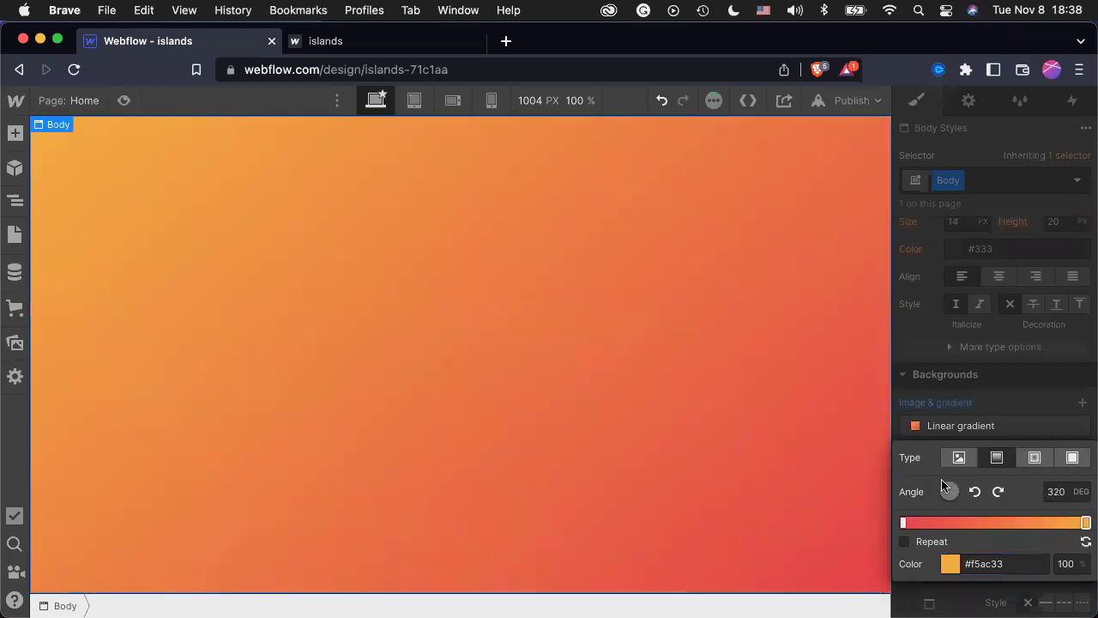
{"action": "mouse_move", "coordinate": [1085, 522]}
{"action": "left_mouse_down"}
{"action": "mouse_move", "coordinate": [1000, 522]}
{"action": "mouse_move", "coordinate": [1085, 521]}
{"action": "left_mouse_up"}
{"action": "left_click_drag", "start_coordinate": [899, 522], "coordinate": [949, 486]}
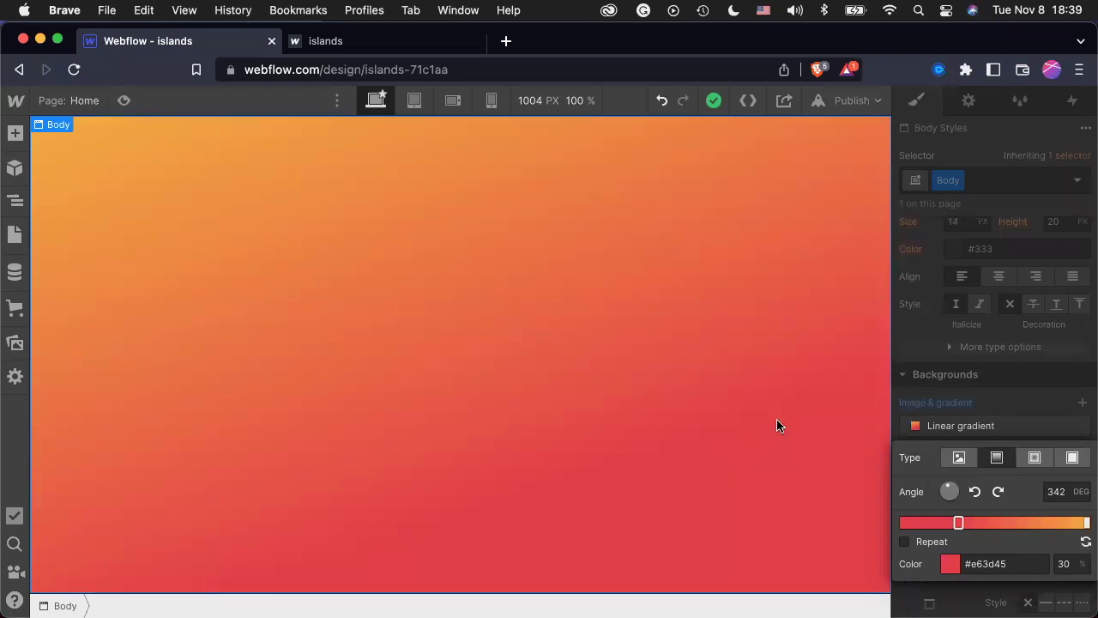
{"action": "left_click", "coordinate": [996, 390]}
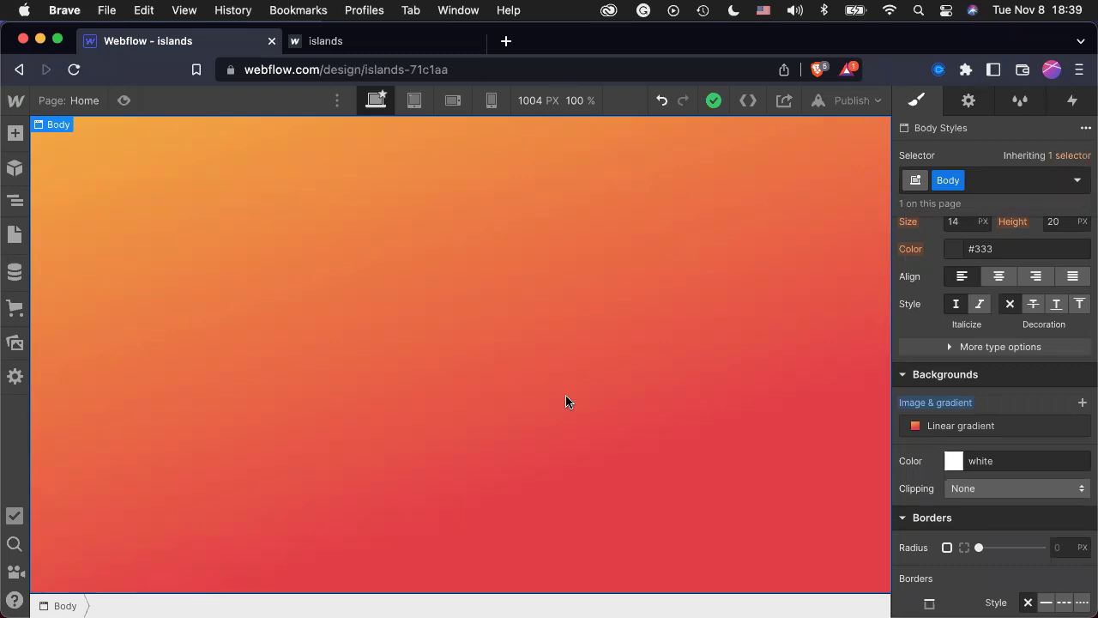
Reopen the Body's linear gradient and select its orange end stop to inspect its colour.
{"action": "left_click", "coordinate": [918, 426]}
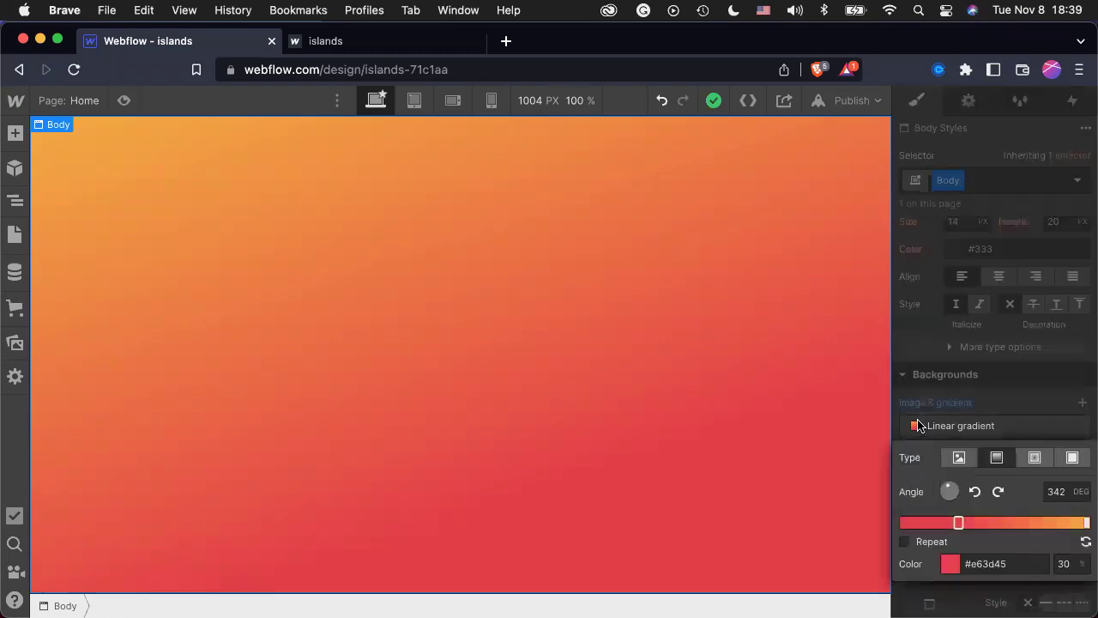
{"action": "left_click", "coordinate": [1085, 521]}
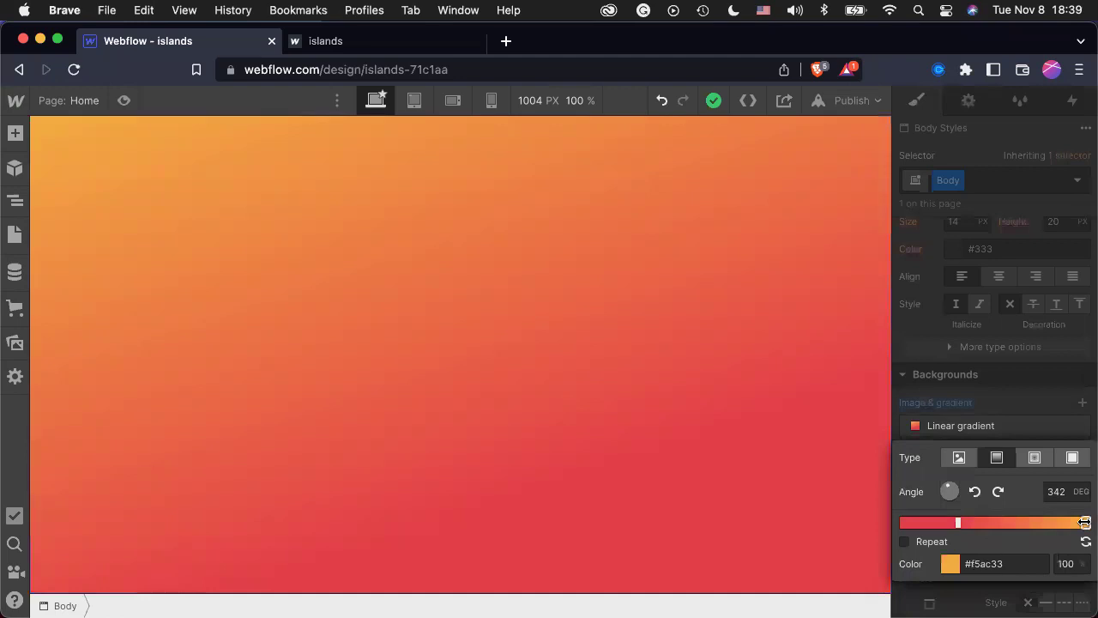
Switch to Adobe XD and bring up the houses design document.
{"action": "key", "text": "ctrl+Up"}
{"action": "left_click", "coordinate": [900, 549]}
{"action": "key", "text": "super+Tab"}
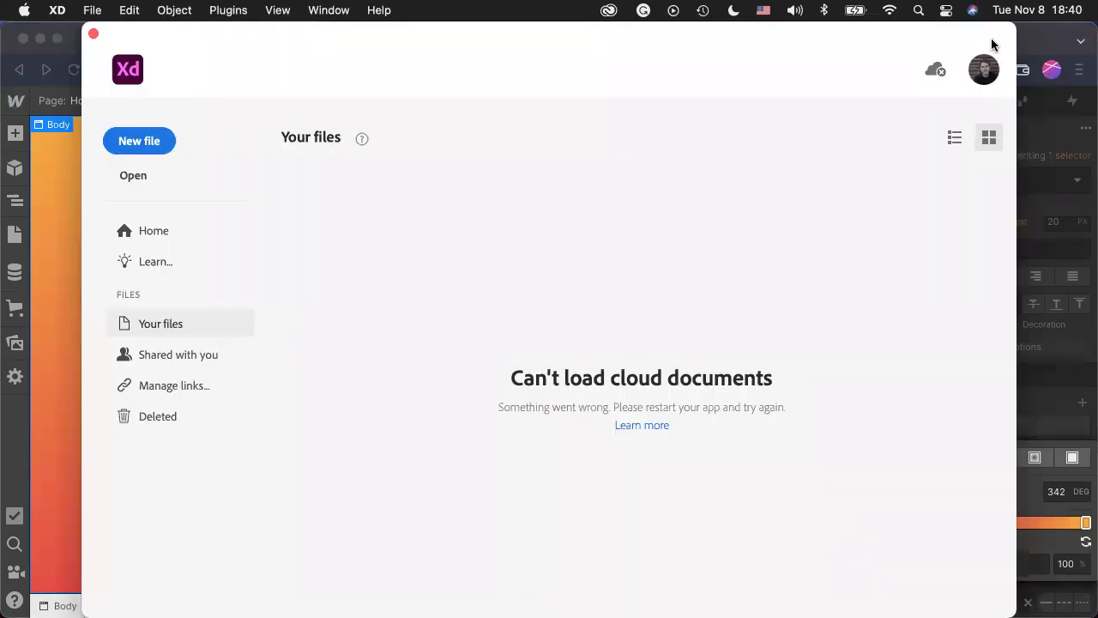
{"action": "key", "text": "super+m"}
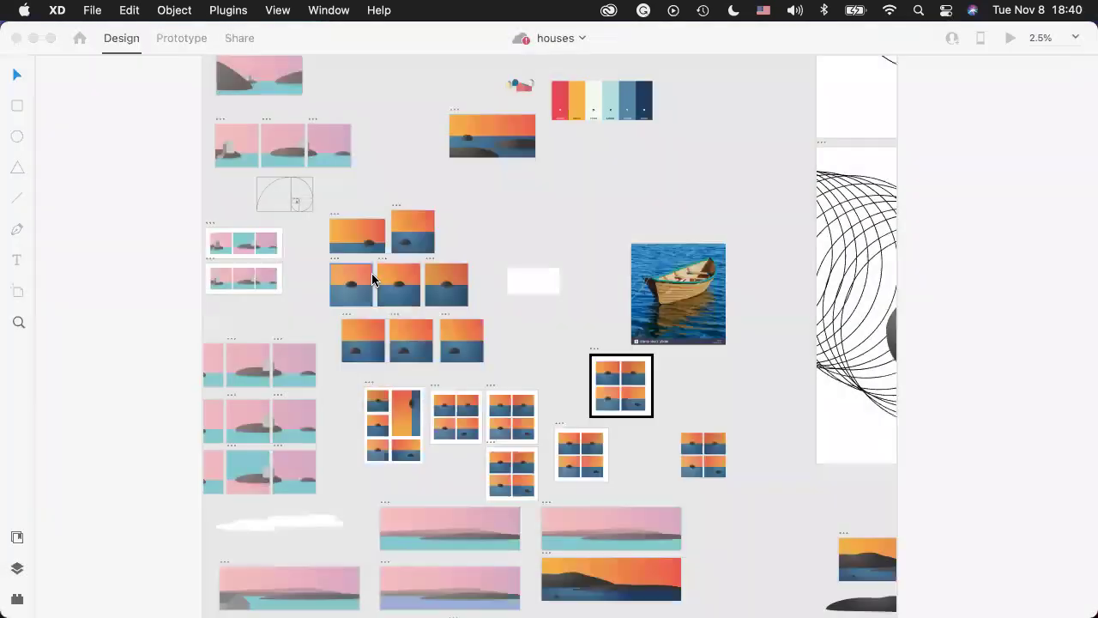
Examine the early pink and sunset artboards, the colour palettes and the four-scene sunset sheets in the houses document.
{"action": "scroll", "coordinate": [371, 279], "scroll_direction": "up", "scroll_amount": 6}
{"action": "scroll", "coordinate": [371, 280], "scroll_direction": "left", "scroll_amount": 3}
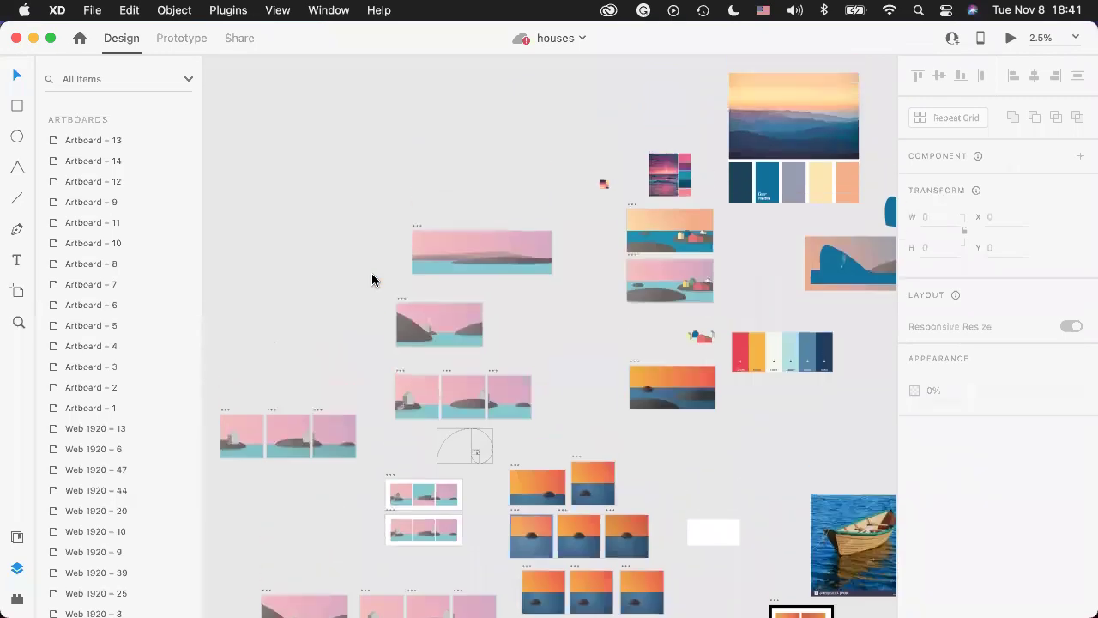
{"action": "scroll", "coordinate": [585, 232], "scroll_direction": "right", "scroll_amount": 5}
{"action": "scroll", "coordinate": [585, 231], "scroll_direction": "left", "scroll_amount": 3}
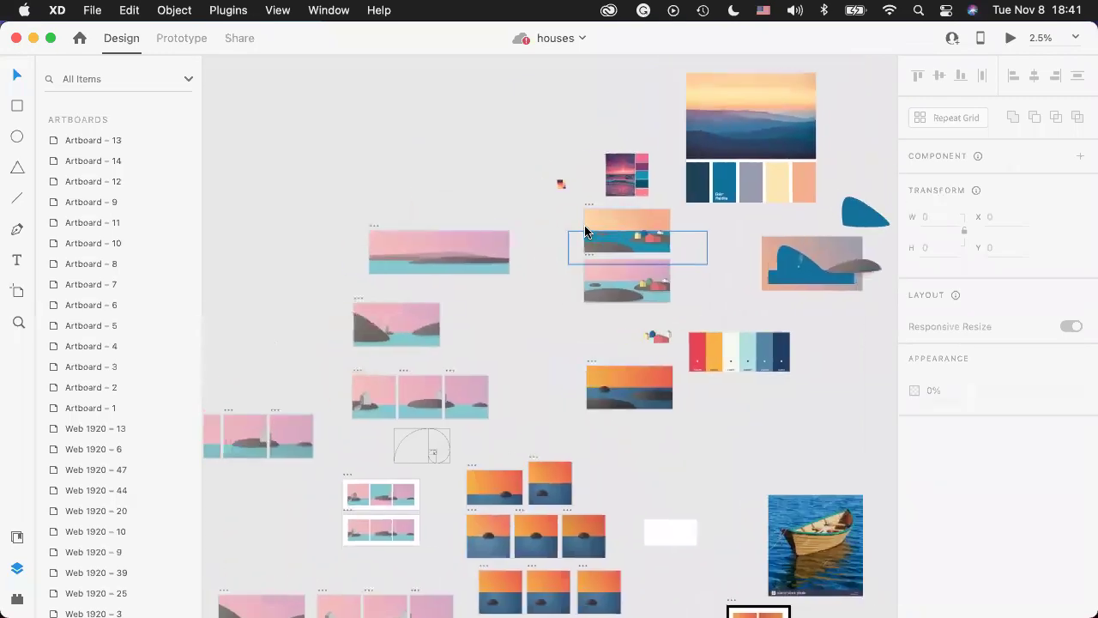
{"action": "scroll", "coordinate": [585, 231], "scroll_direction": "left", "scroll_amount": 2}
{"action": "scroll", "coordinate": [585, 232], "scroll_direction": "down", "scroll_amount": 1}
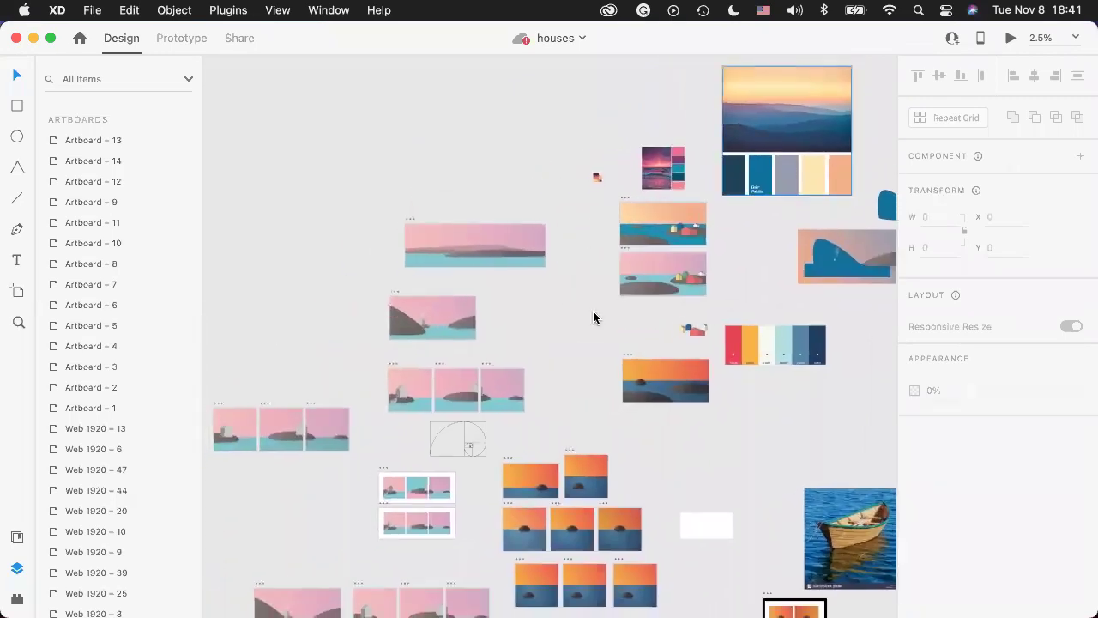
{"action": "scroll", "coordinate": [594, 317], "scroll_direction": "up", "scroll_amount": 2}
{"action": "scroll", "coordinate": [593, 317], "scroll_direction": "down", "scroll_amount": 10}
{"action": "scroll", "coordinate": [593, 317], "scroll_direction": "right", "scroll_amount": 6}
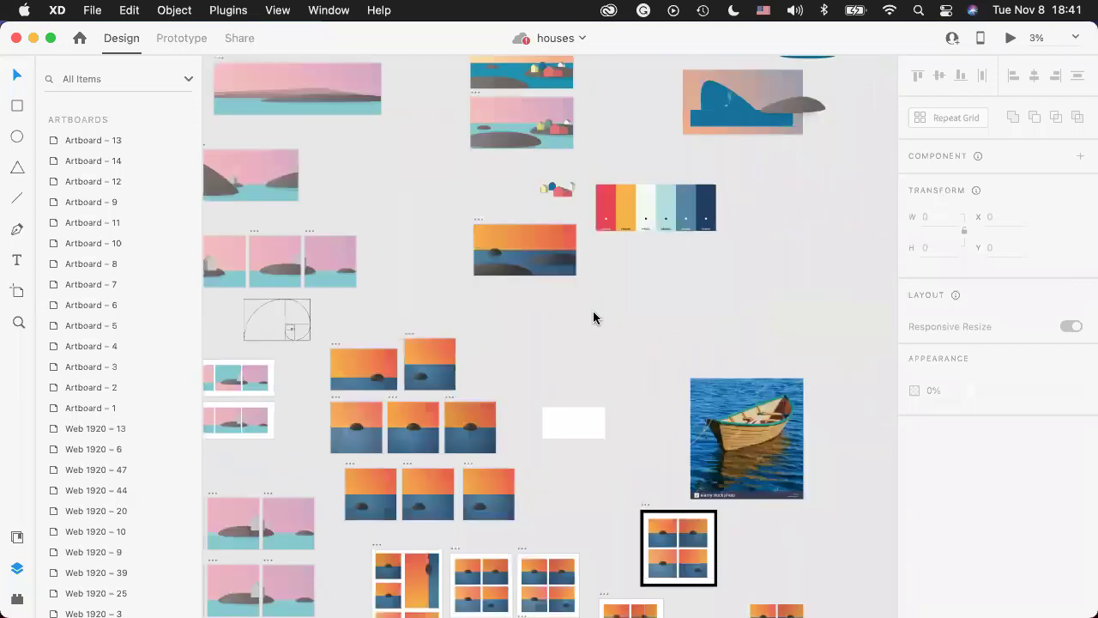
{"action": "scroll", "coordinate": [483, 311], "scroll_direction": "up", "scroll_amount": 6}
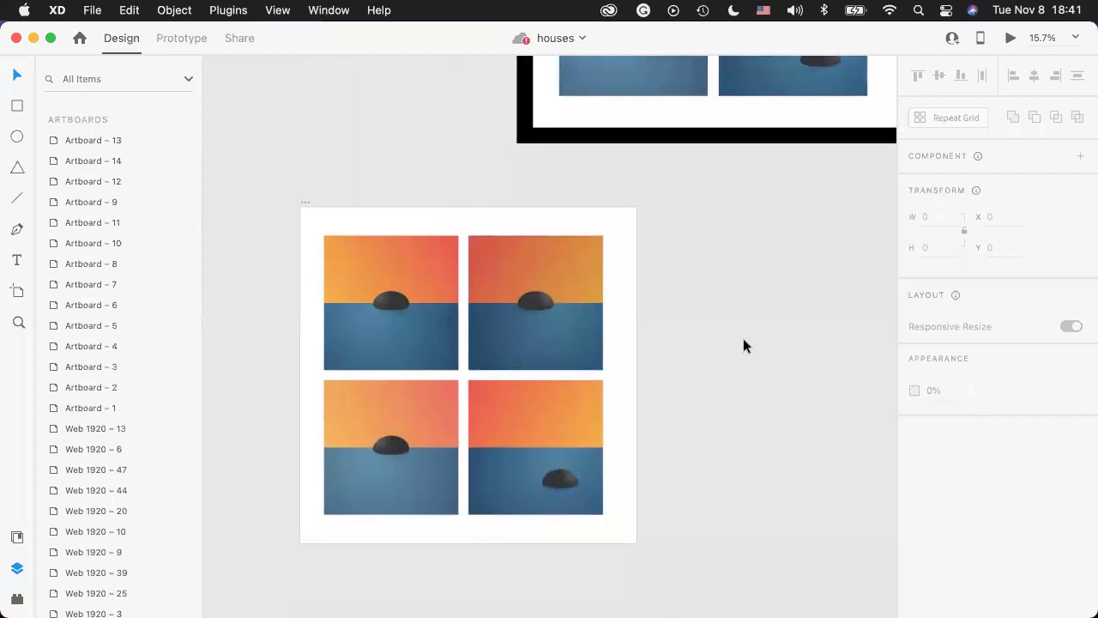
{"action": "scroll", "coordinate": [743, 338], "scroll_direction": "down", "scroll_amount": 5}
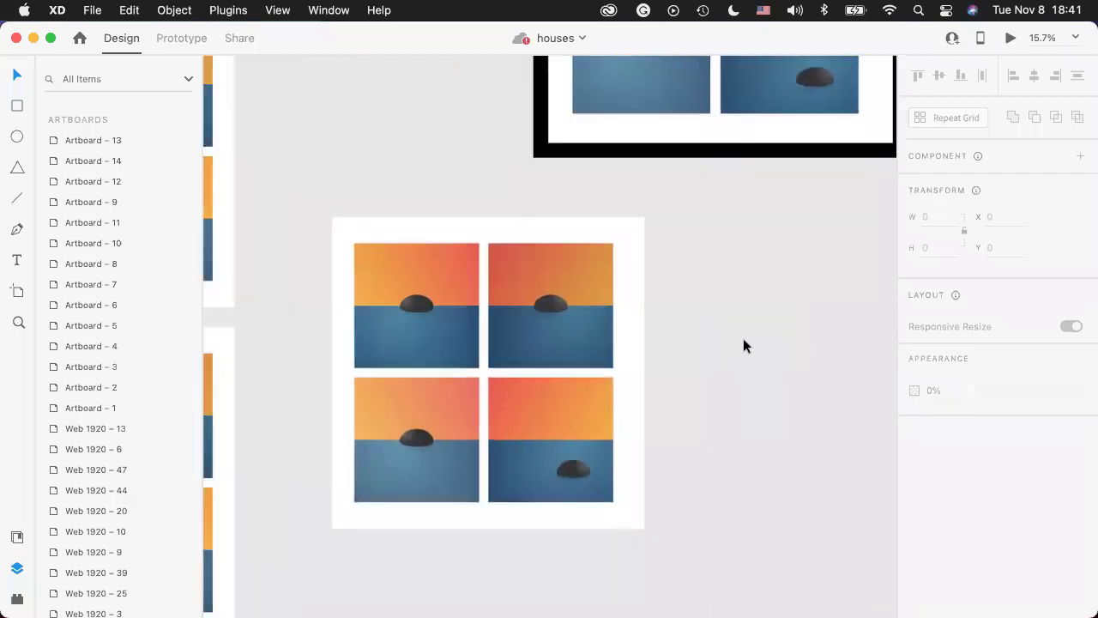
Examine the wide island landscape artboards and the separate hill, shore and water layers drawn for the final scene.
{"action": "scroll", "coordinate": [742, 338], "scroll_direction": "down", "scroll_amount": 8}
{"action": "scroll", "coordinate": [743, 338], "scroll_direction": "right", "scroll_amount": 3}
{"action": "scroll", "coordinate": [727, 338], "scroll_direction": "left", "scroll_amount": 4}
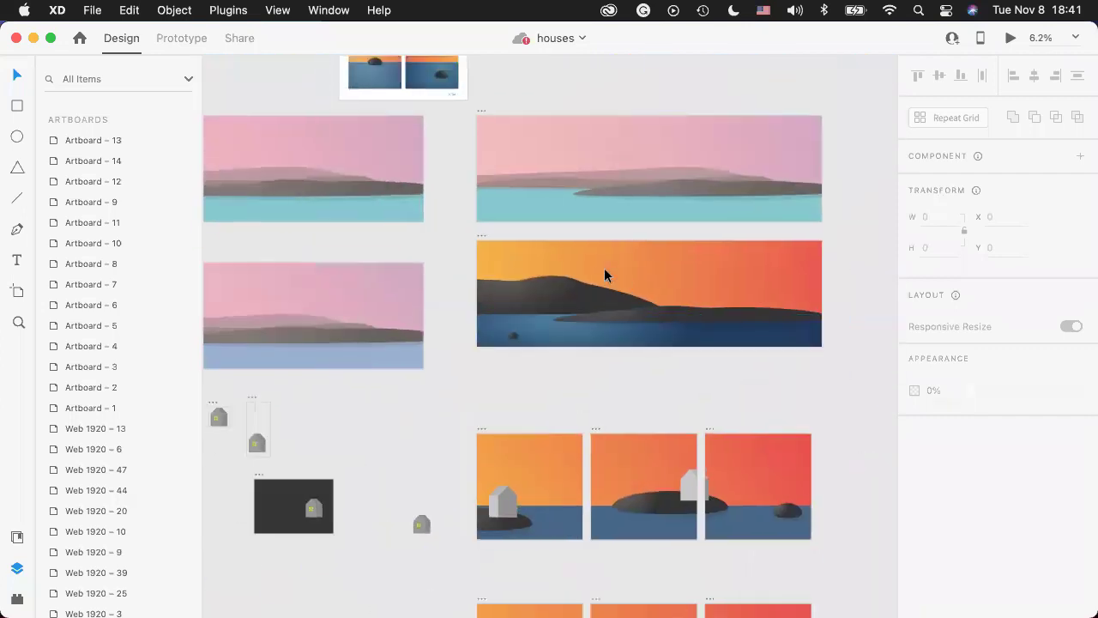
{"action": "scroll", "coordinate": [604, 267], "scroll_direction": "up", "scroll_amount": 2}
{"action": "scroll", "coordinate": [353, 252], "scroll_direction": "down", "scroll_amount": 1}
{"action": "scroll", "coordinate": [353, 252], "scroll_direction": "left", "scroll_amount": 3}
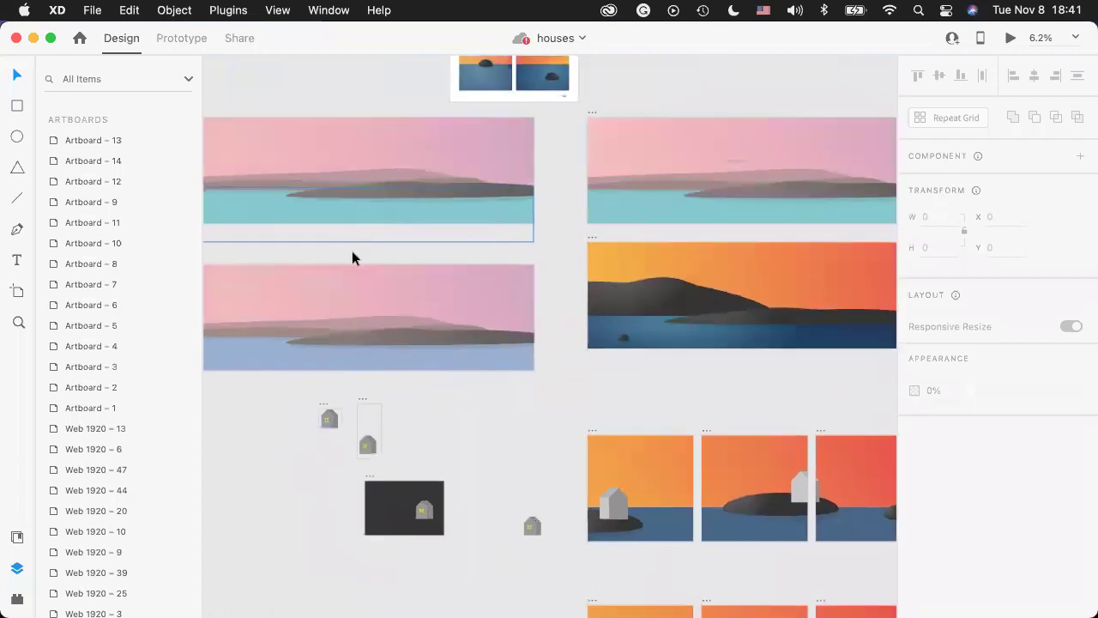
{"action": "scroll", "coordinate": [352, 252], "scroll_direction": "up", "scroll_amount": 2}
{"action": "scroll", "coordinate": [352, 252], "scroll_direction": "right", "scroll_amount": 6}
{"action": "scroll", "coordinate": [352, 252], "scroll_direction": "down", "scroll_amount": 2}
{"action": "scroll", "coordinate": [640, 438], "scroll_direction": "right", "scroll_amount": 4}
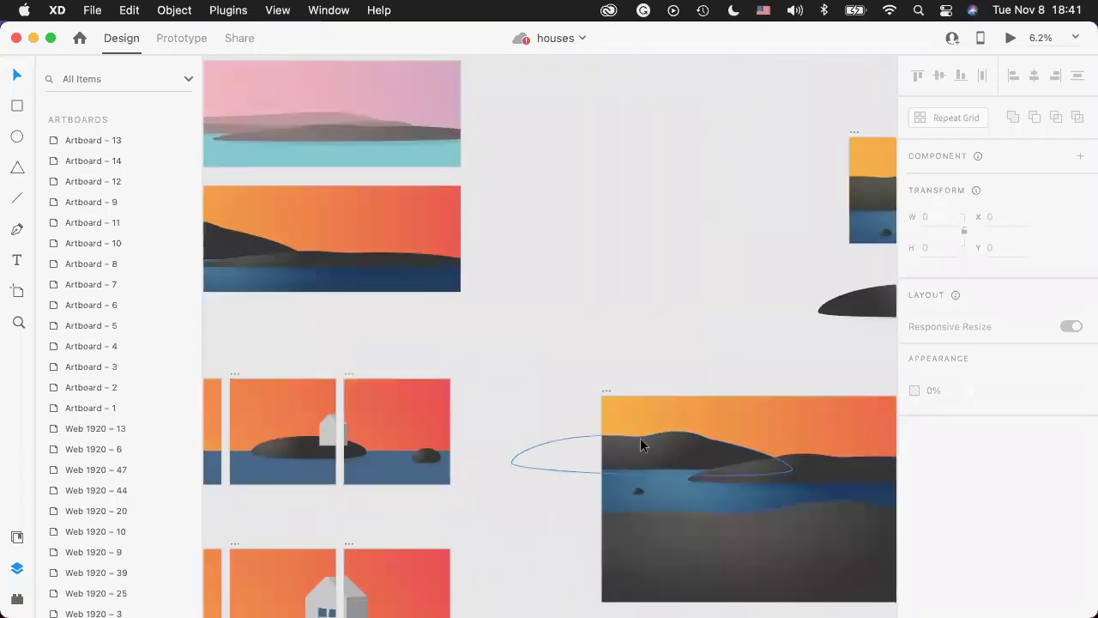
{"action": "scroll", "coordinate": [640, 437], "scroll_direction": "down", "scroll_amount": 2}
{"action": "scroll", "coordinate": [640, 437], "scroll_direction": "down", "scroll_amount": 3}
{"action": "scroll", "coordinate": [640, 437], "scroll_direction": "right", "scroll_amount": 3}
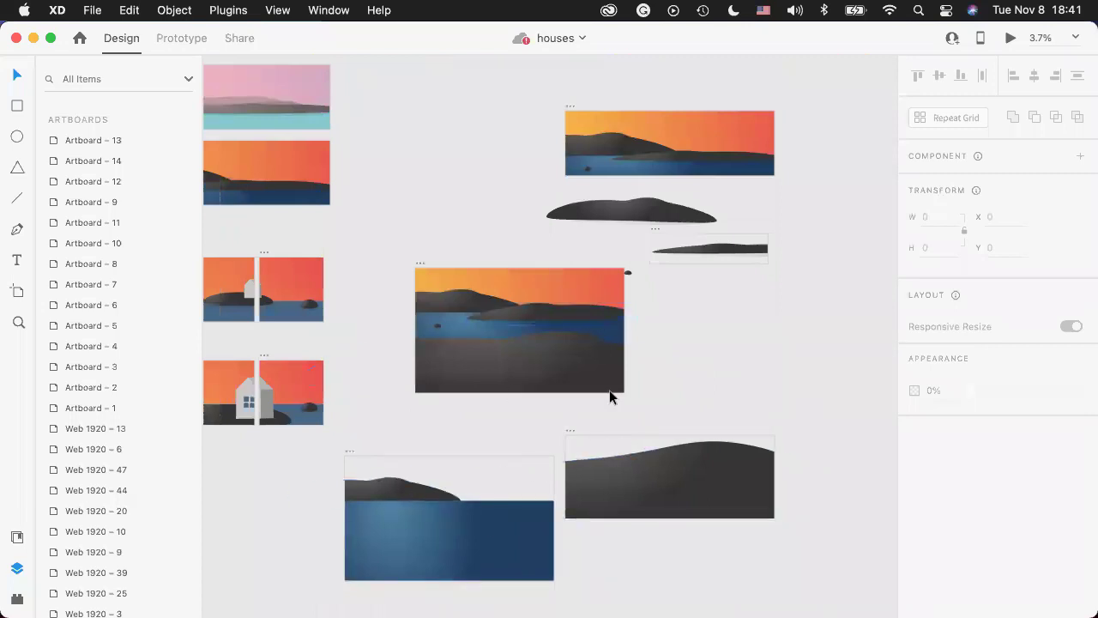
{"action": "scroll", "coordinate": [611, 391], "scroll_direction": "right", "scroll_amount": 2}
{"action": "scroll", "coordinate": [610, 391], "scroll_direction": "up", "scroll_amount": 1}
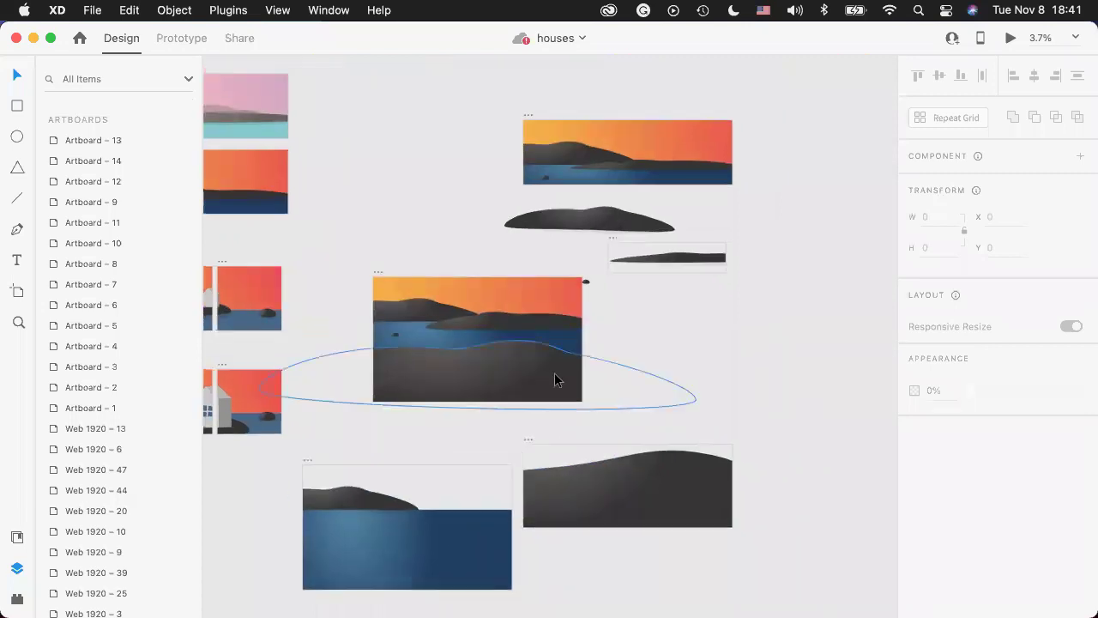
{"action": "scroll", "coordinate": [554, 372], "scroll_direction": "left", "scroll_amount": 1}
{"action": "scroll", "coordinate": [554, 373], "scroll_direction": "down", "scroll_amount": 2}
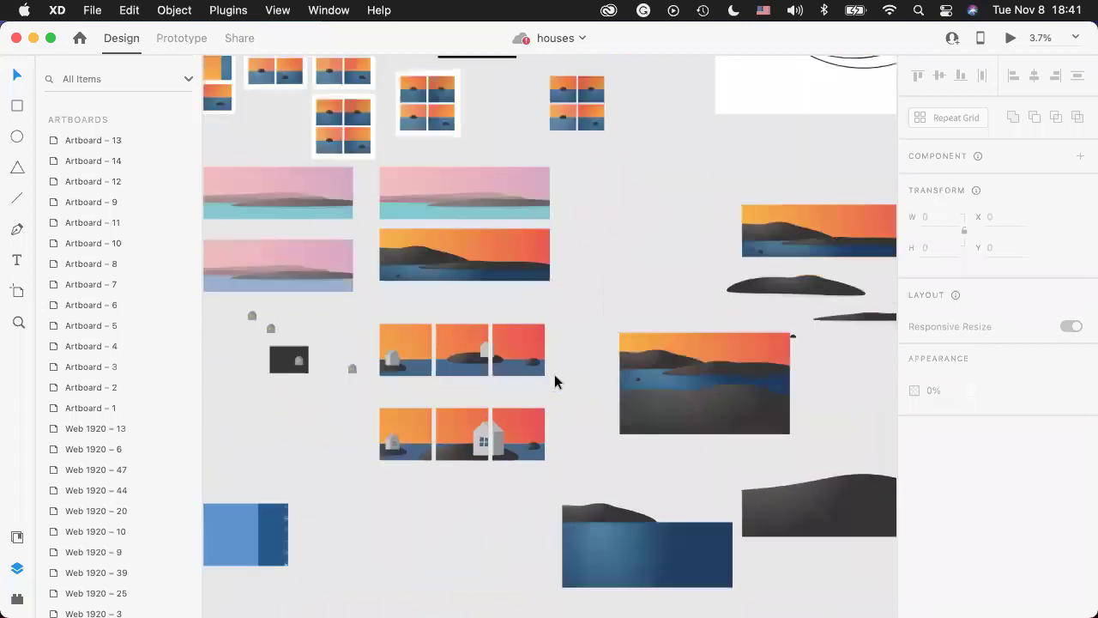
Look back over the blue, grey and pink landscape variants and the upper artboards of the houses document.
{"action": "scroll", "coordinate": [554, 374], "scroll_direction": "left", "scroll_amount": 4}
{"action": "scroll", "coordinate": [554, 381], "scroll_direction": "left", "scroll_amount": 5}
{"action": "scroll", "coordinate": [554, 380], "scroll_direction": "up", "scroll_amount": 2}
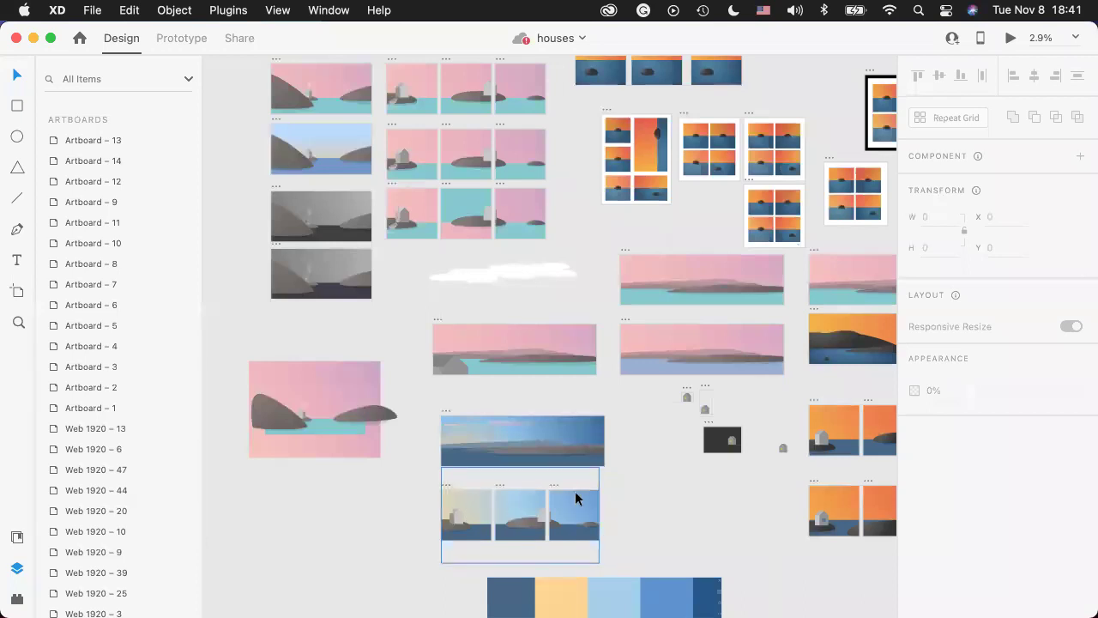
{"action": "scroll", "coordinate": [326, 523], "scroll_direction": "up", "scroll_amount": 5}
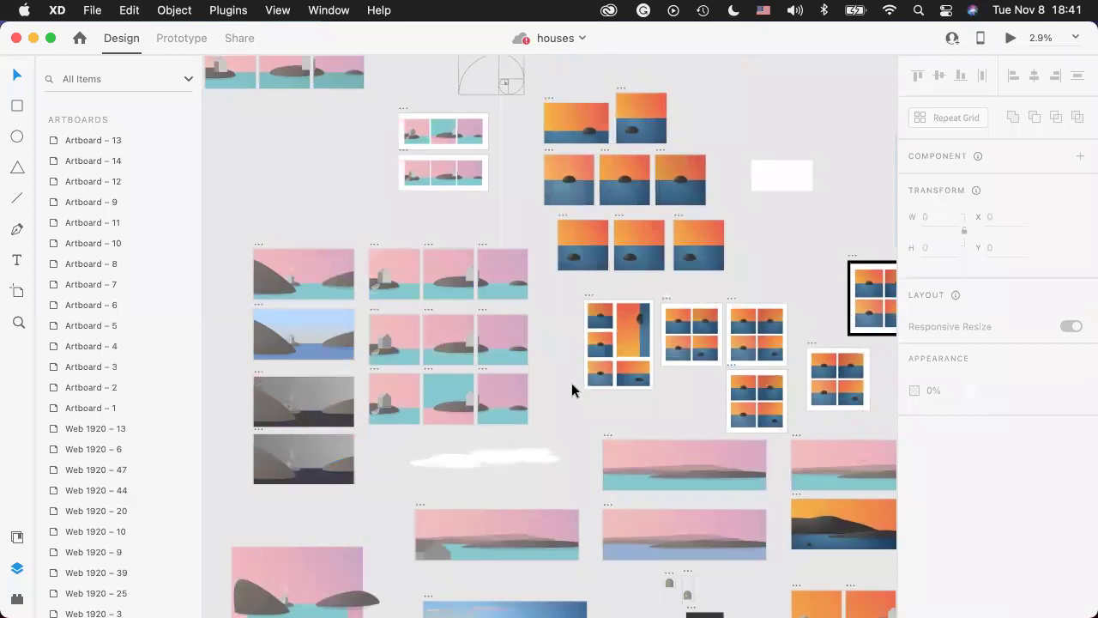
{"action": "scroll", "coordinate": [571, 383], "scroll_direction": "up", "scroll_amount": 12}
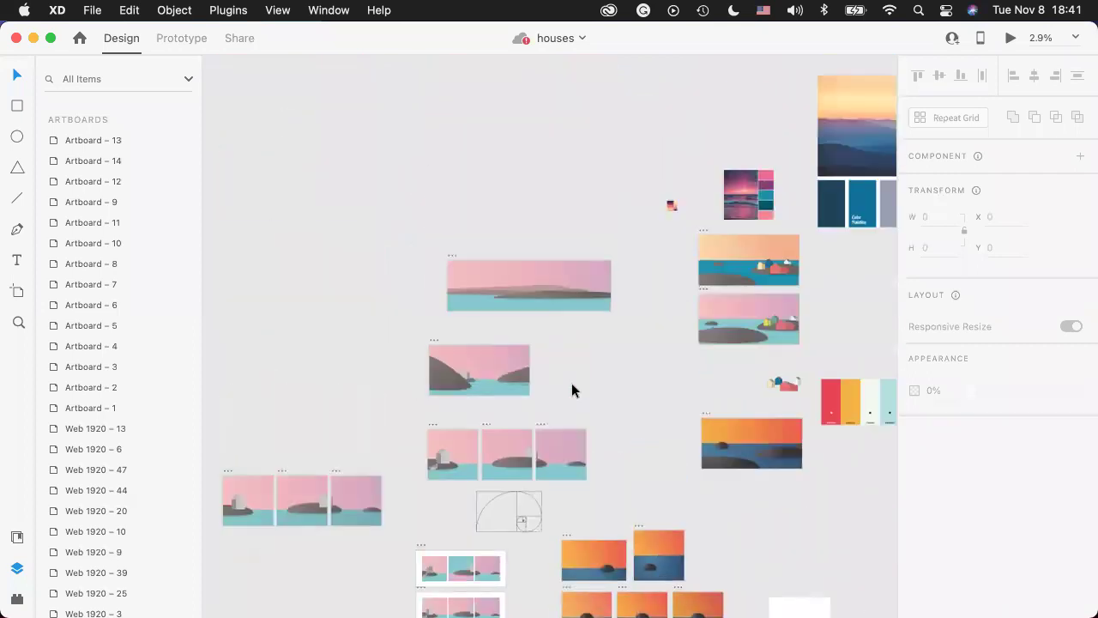
{"action": "scroll", "coordinate": [572, 383], "scroll_direction": "right", "scroll_amount": 15}
{"action": "scroll", "coordinate": [534, 385], "scroll_direction": "down", "scroll_amount": 8}
Close the houses document and the XD start window, return to Webflow and dismiss the gradient settings.
{"action": "left_click", "coordinate": [15, 38]}
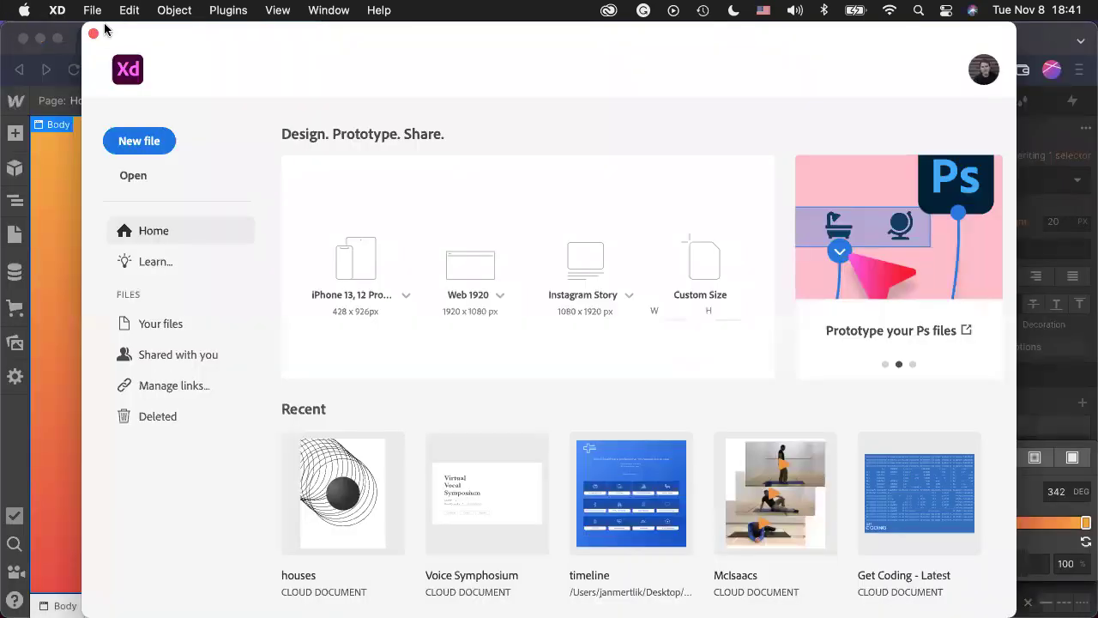
{"action": "left_click", "coordinate": [93, 35]}
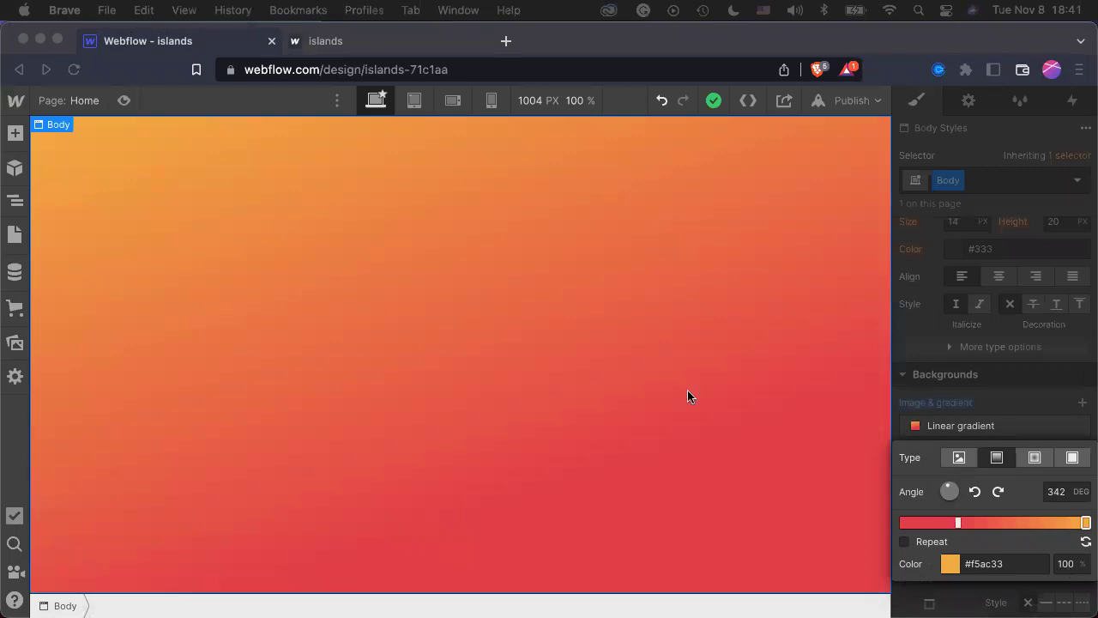
{"action": "left_click", "coordinate": [573, 345]}
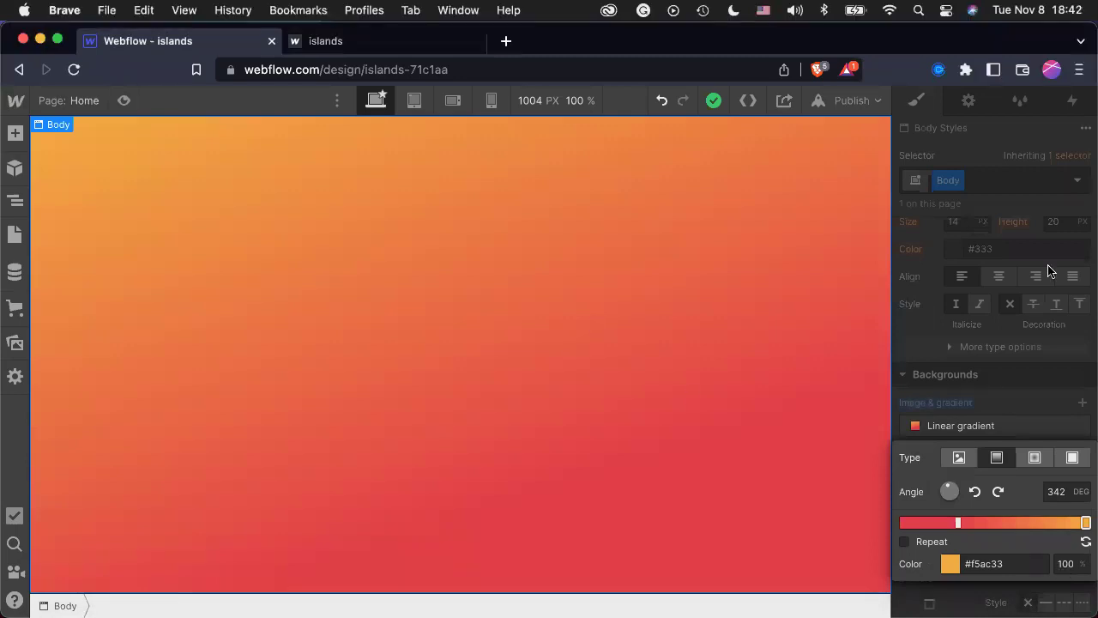
{"action": "left_click", "coordinate": [961, 260]}
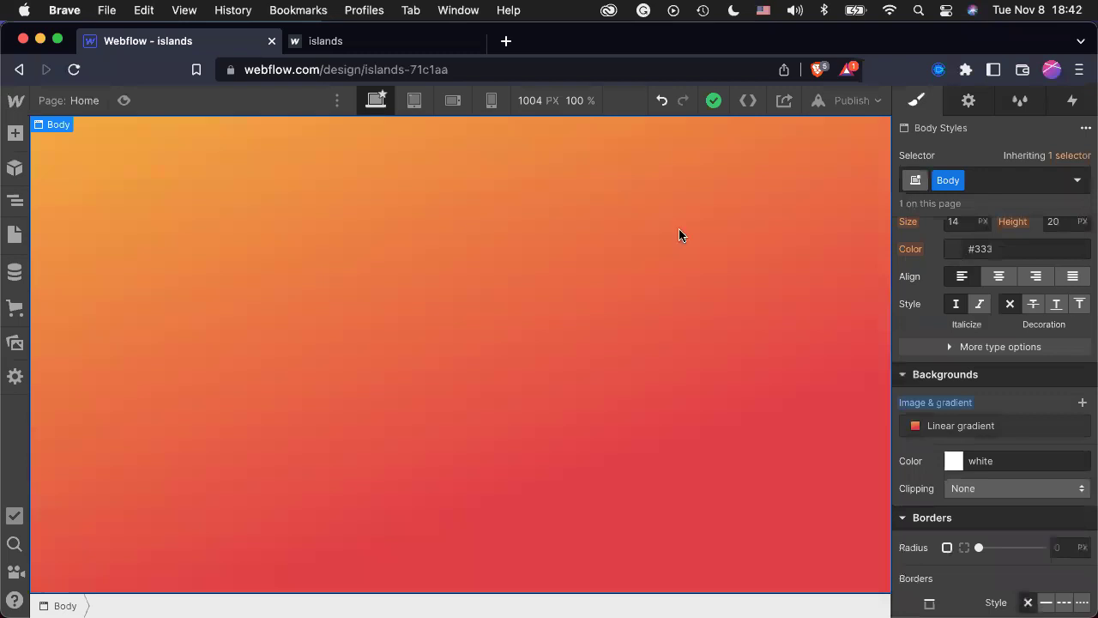
Add a div block to the Body and give it a new class named Water.
{"action": "left_click", "coordinate": [18, 135]}
{"action": "scroll", "coordinate": [119, 309], "scroll_direction": "down", "scroll_amount": 2}
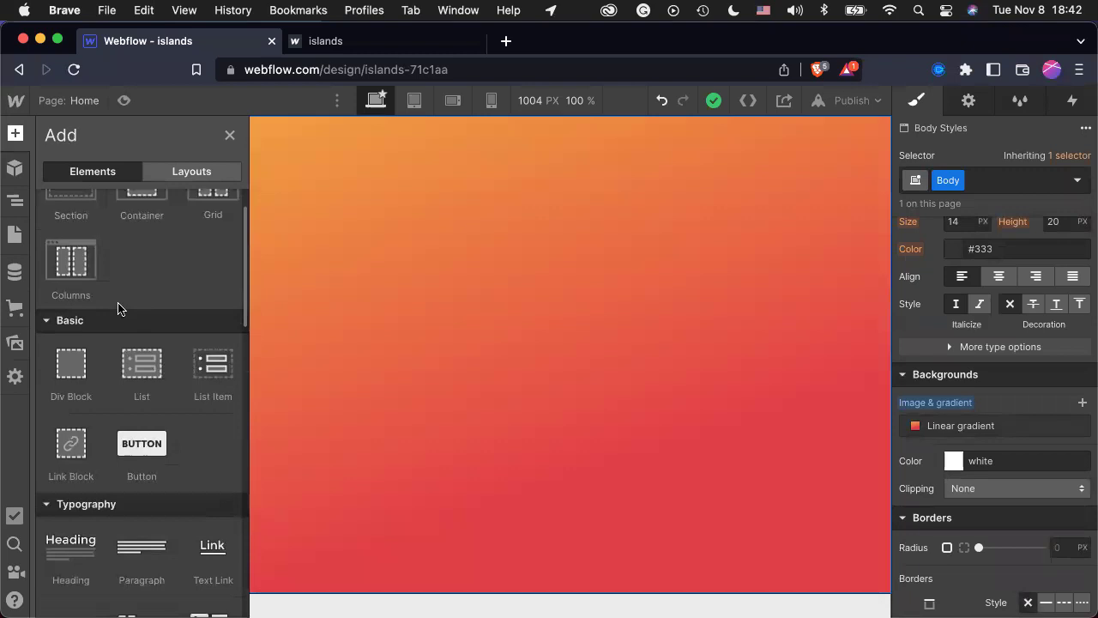
{"action": "left_click", "coordinate": [64, 363]}
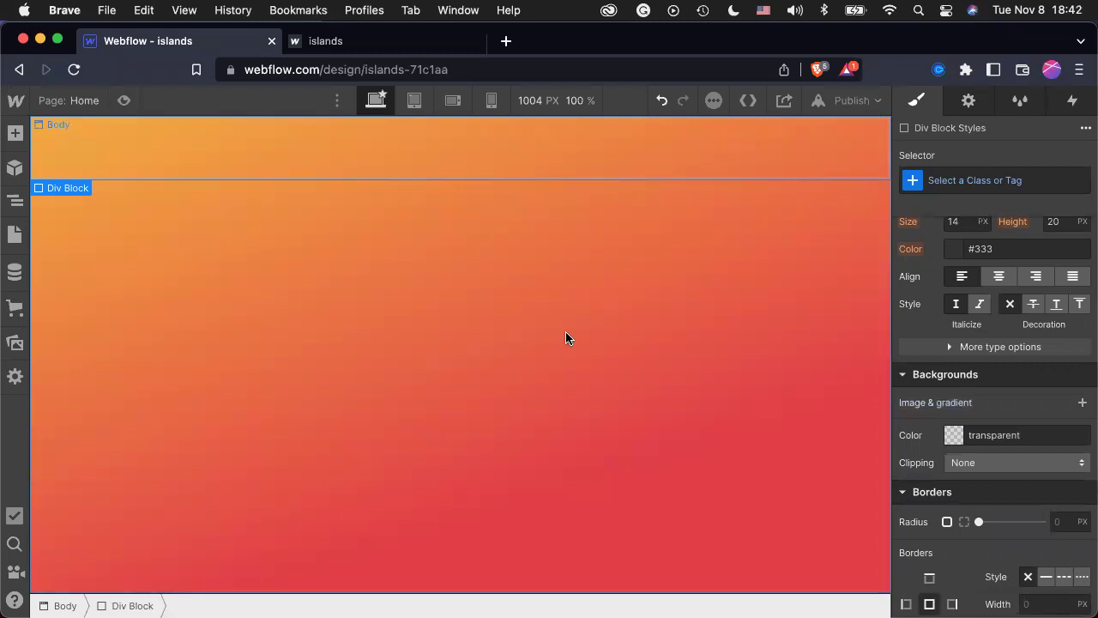
{"action": "left_click", "coordinate": [1005, 172]}
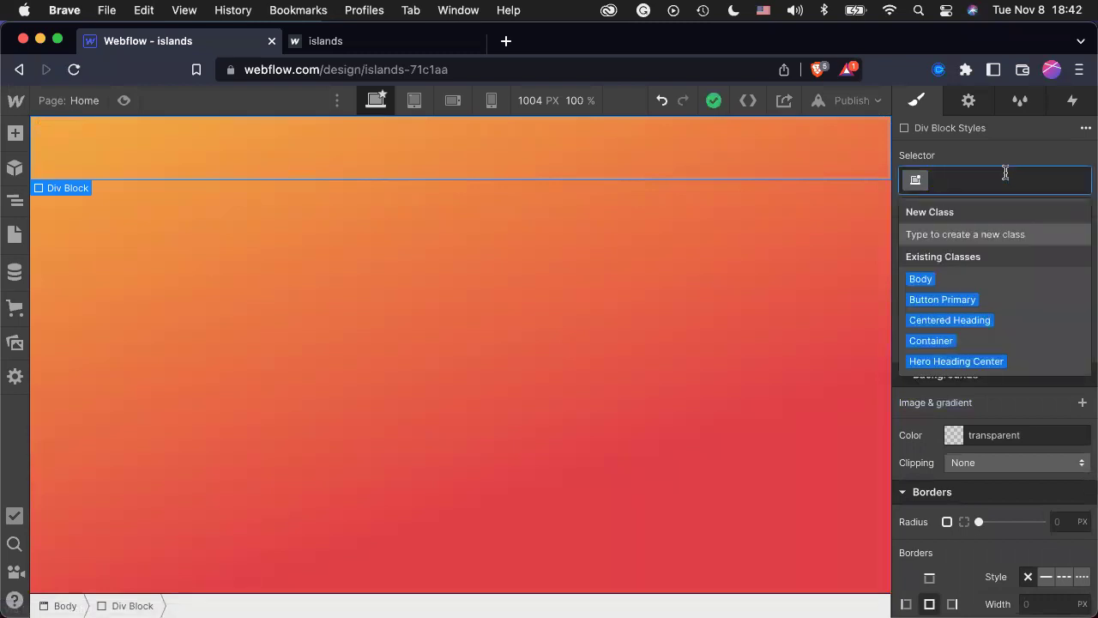
{"action": "type", "text": "Water"}
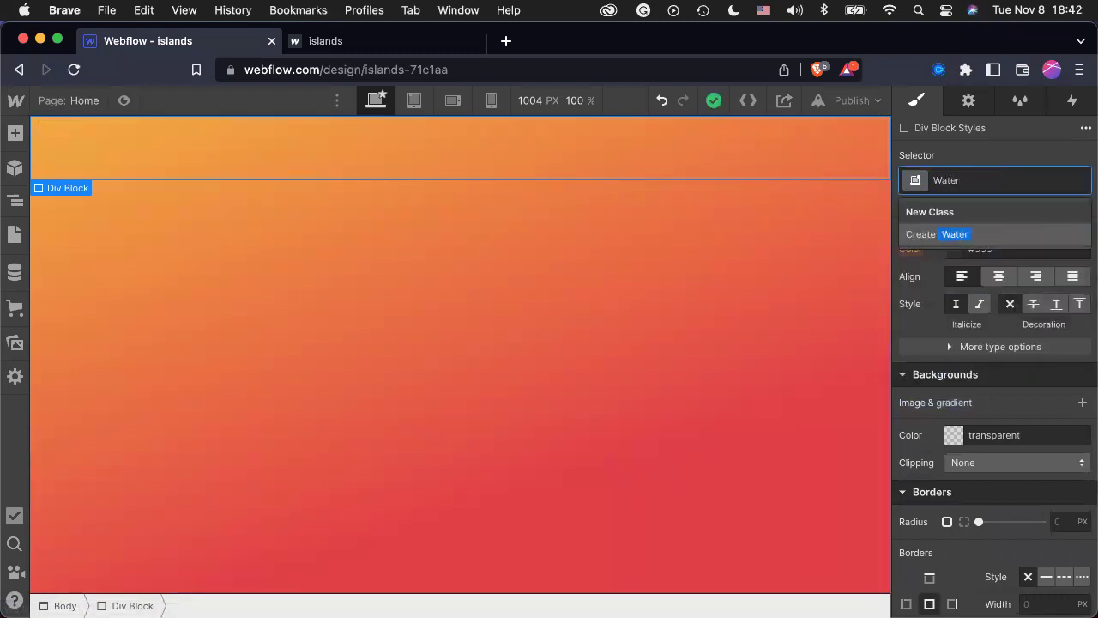
{"action": "key", "text": "Return"}
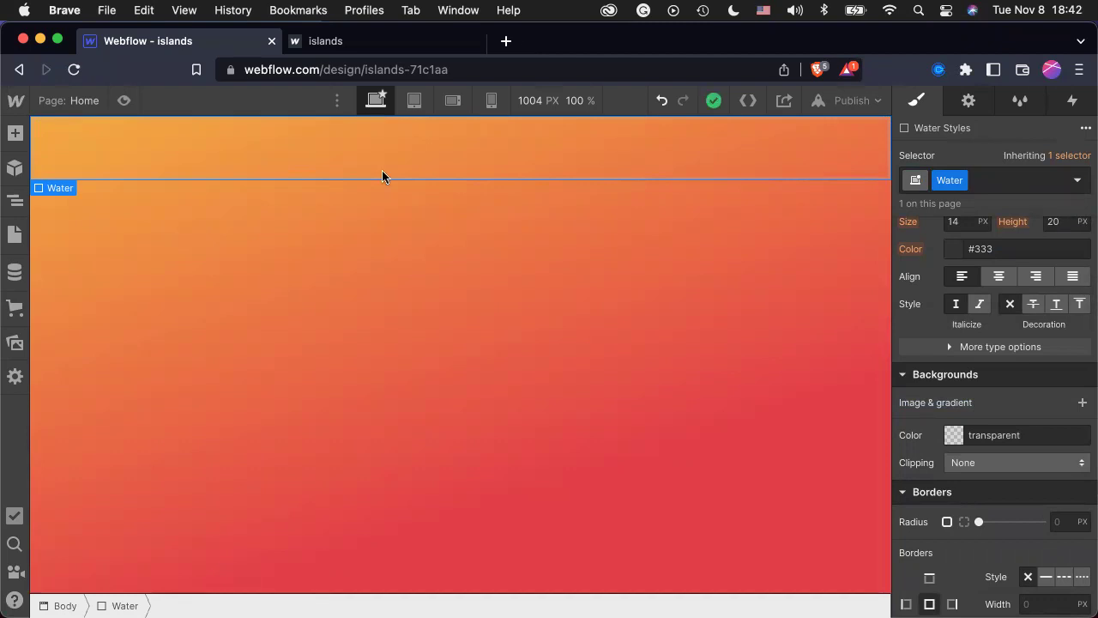
Select the Body, preview the page and return to editing.
{"action": "left_click", "coordinate": [10, 135]}
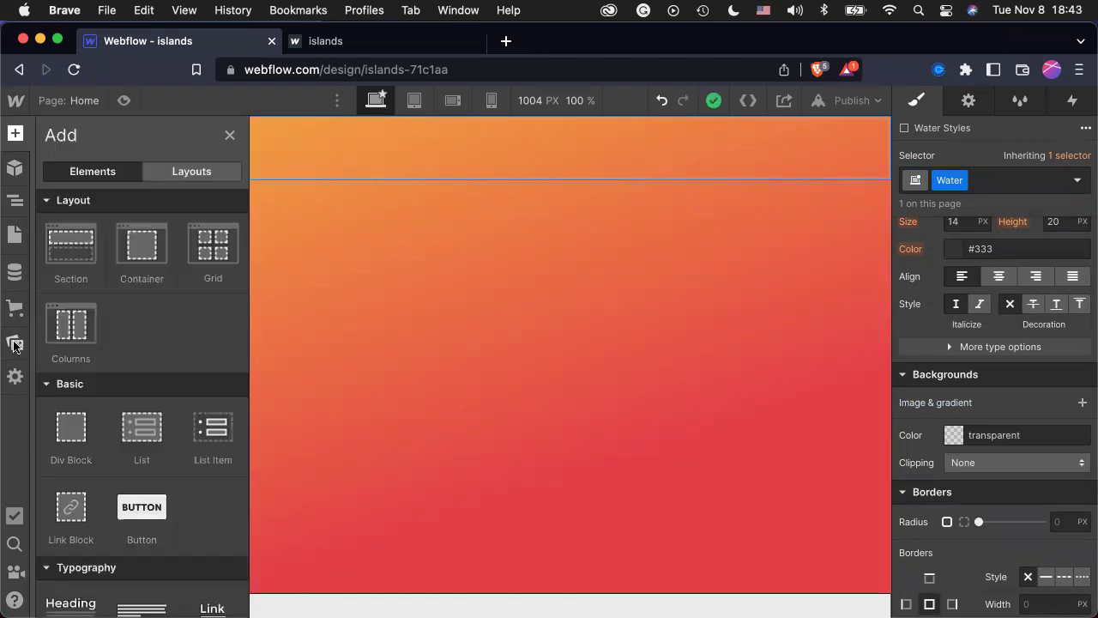
{"action": "left_click", "coordinate": [809, 181]}
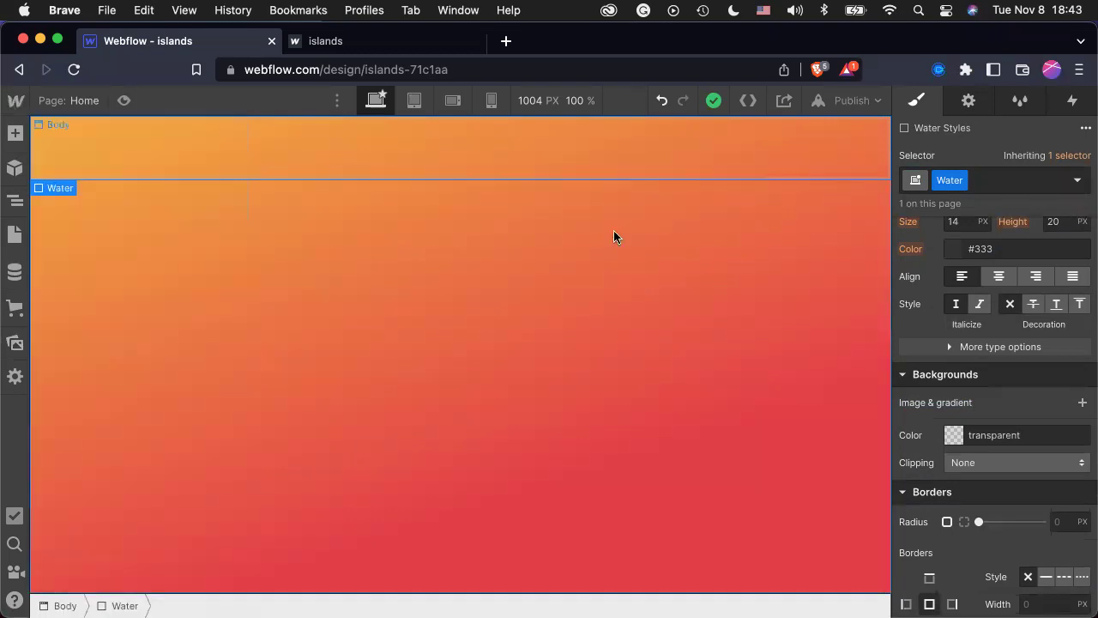
{"action": "left_click", "coordinate": [615, 237]}
{"action": "left_click", "coordinate": [124, 100]}
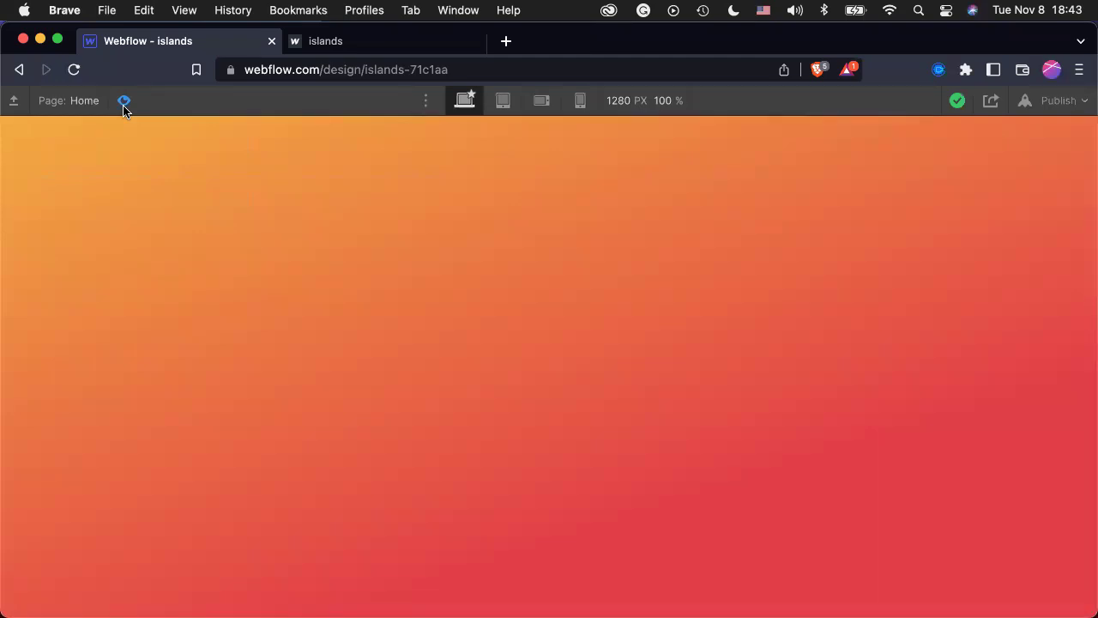
{"action": "left_click", "coordinate": [123, 100]}
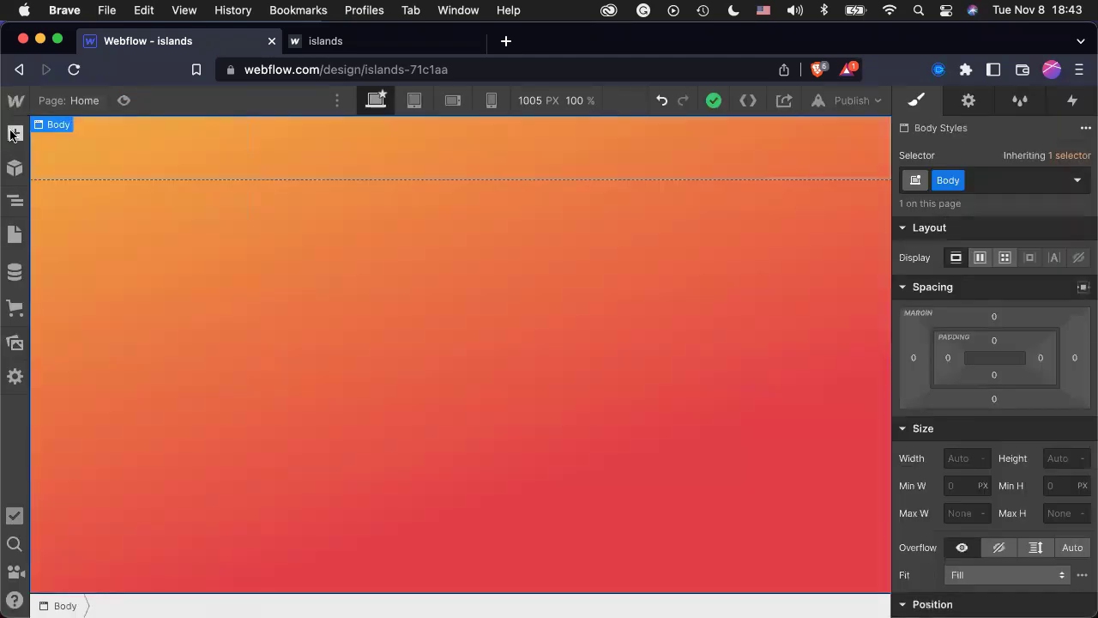
Place the base.svg asset as an image inside the Water div block and dismiss its image settings.
{"action": "left_click", "coordinate": [15, 344]}
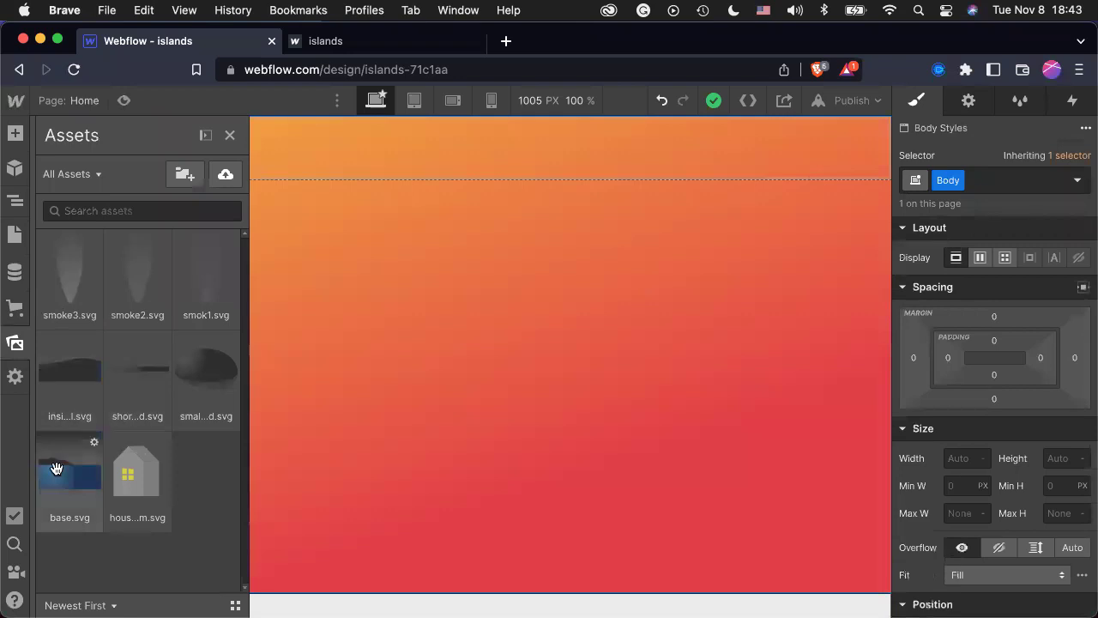
{"action": "left_click_drag", "start_coordinate": [55, 470], "coordinate": [337, 153]}
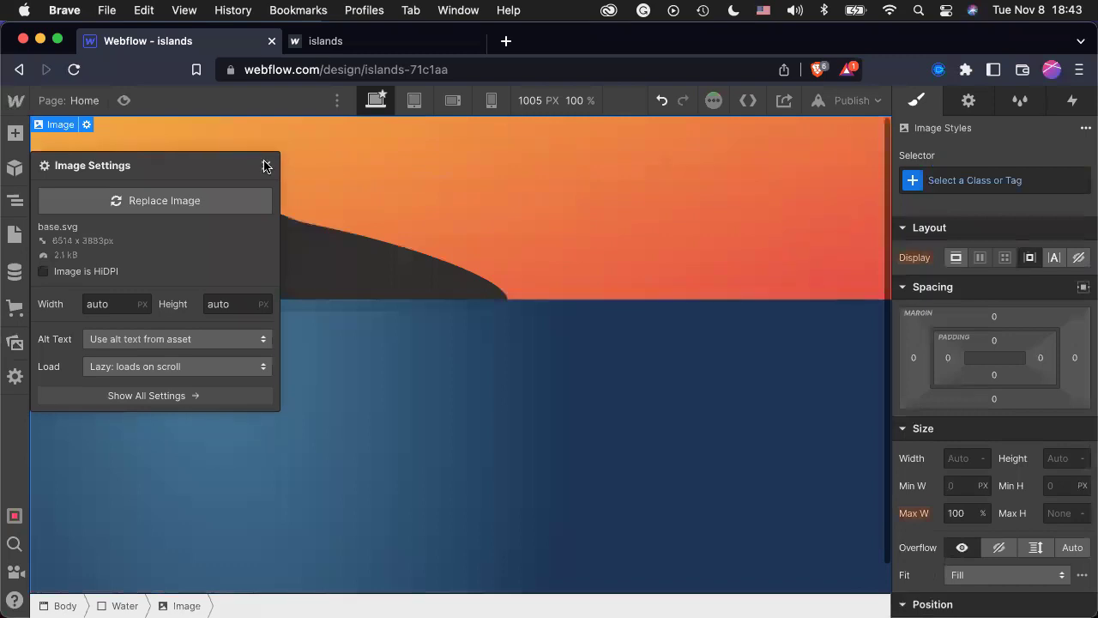
{"action": "left_click", "coordinate": [266, 164]}
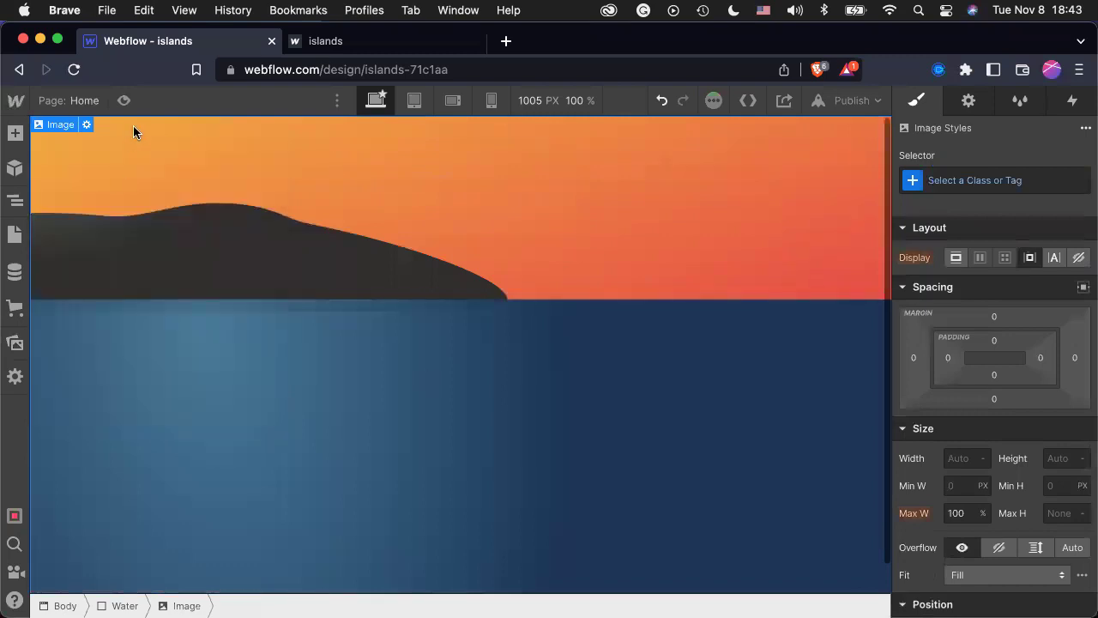
Preview the page twice to check the water base image against the gradient, returning to editing each time.
{"action": "left_click", "coordinate": [124, 101]}
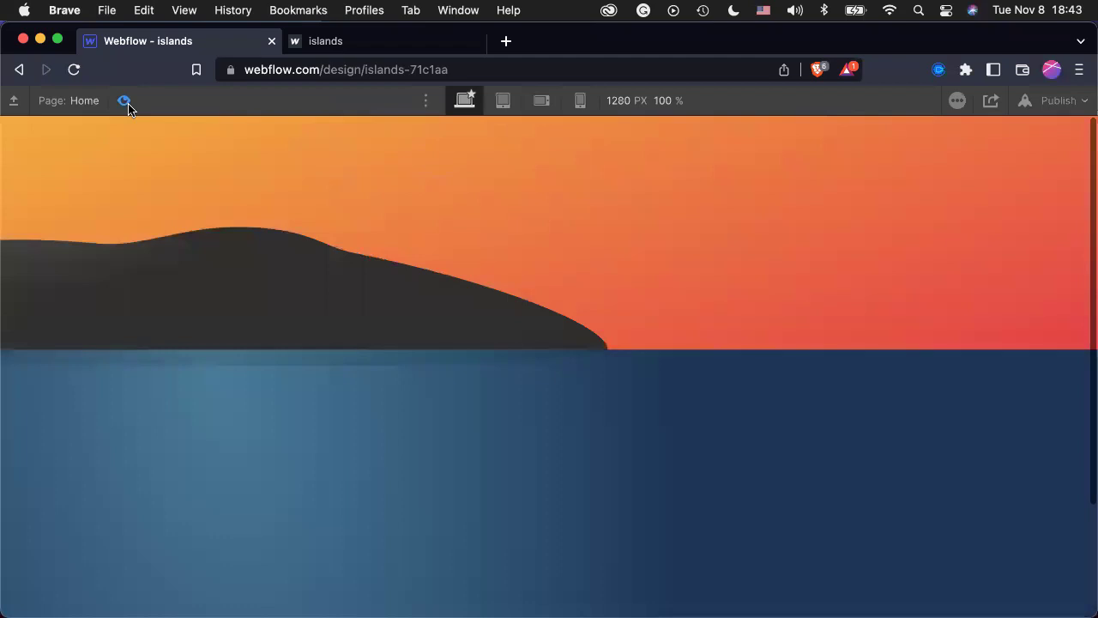
{"action": "left_click", "coordinate": [124, 101]}
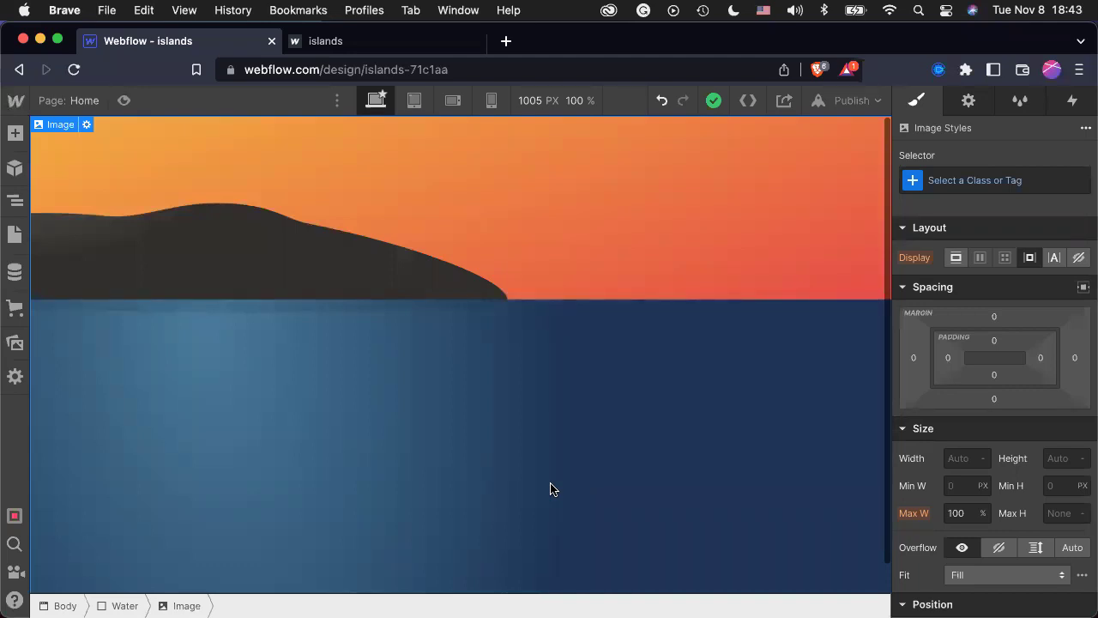
{"action": "scroll", "coordinate": [552, 489], "scroll_direction": "down", "scroll_amount": 2}
{"action": "left_click", "coordinate": [120, 105]}
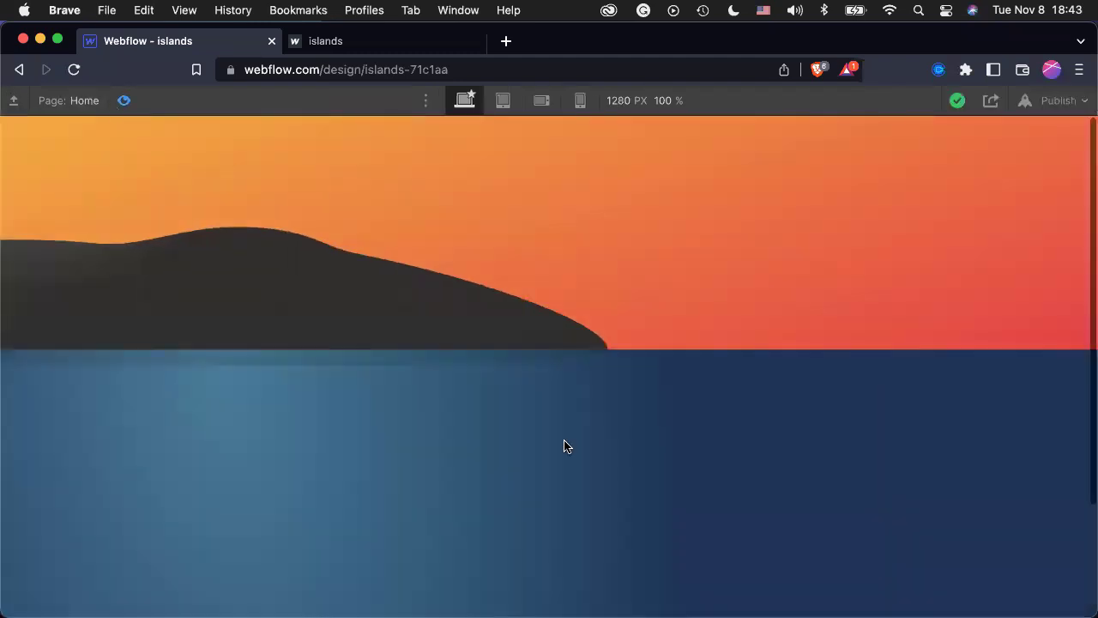
{"action": "scroll", "coordinate": [646, 552], "scroll_direction": "down", "scroll_amount": 3}
{"action": "left_click", "coordinate": [126, 101]}
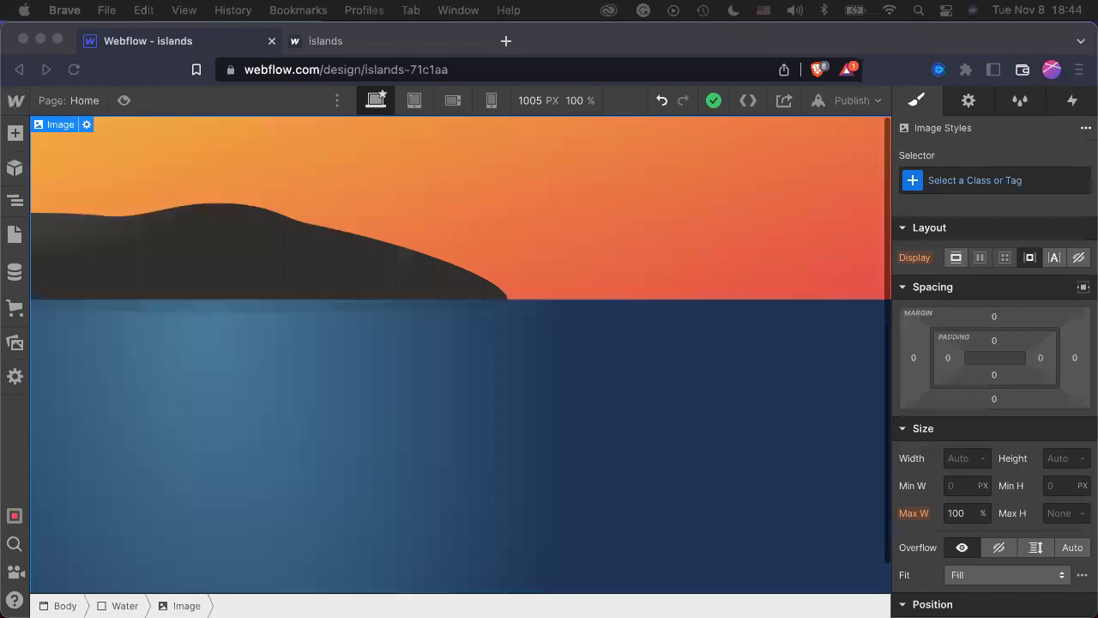
Place the shorter-long-island.svg asset as the first image inside the Water div block and dismiss its image settings.
{"action": "left_click", "coordinate": [747, 500]}
{"action": "left_click", "coordinate": [15, 344]}
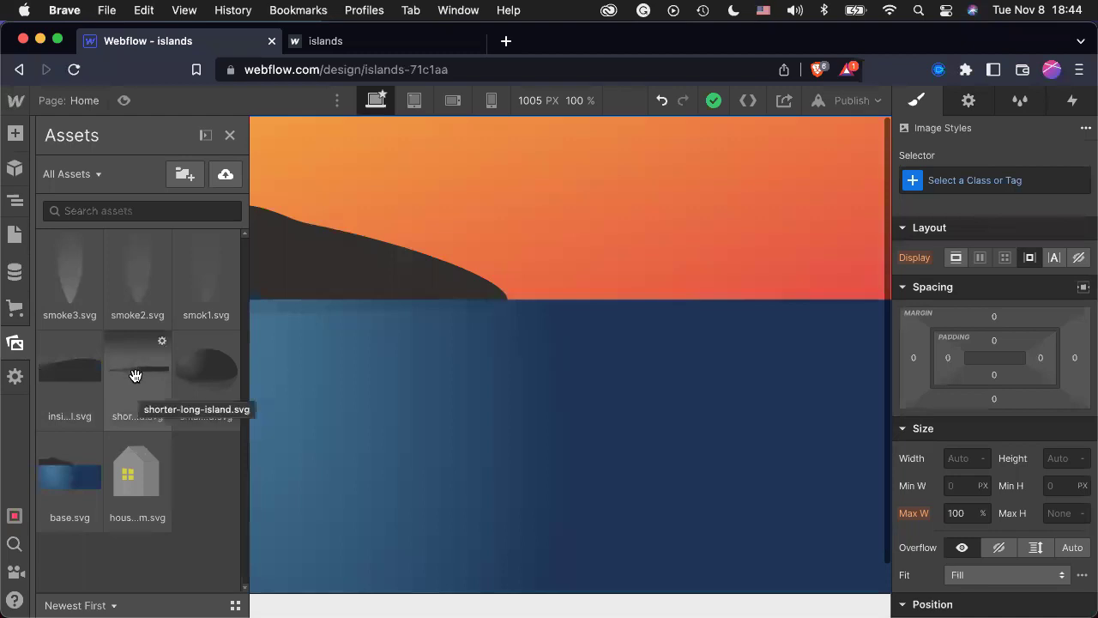
{"action": "left_click_drag", "start_coordinate": [135, 375], "coordinate": [468, 355]}
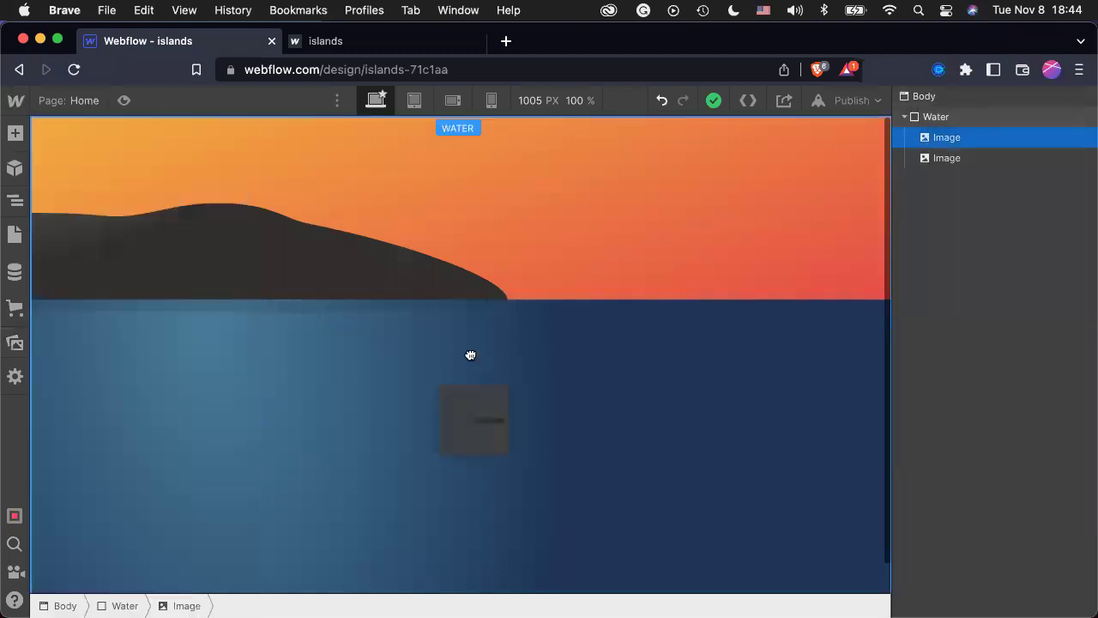
{"action": "left_click_drag", "start_coordinate": [891, 273], "coordinate": [978, 133]}
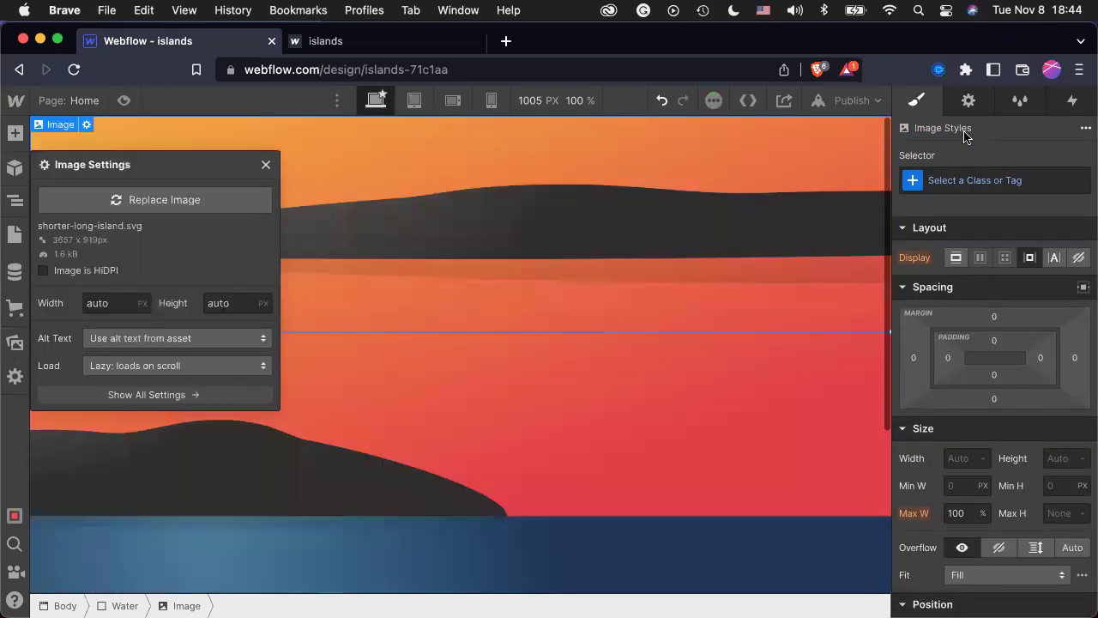
{"action": "left_click", "coordinate": [265, 165]}
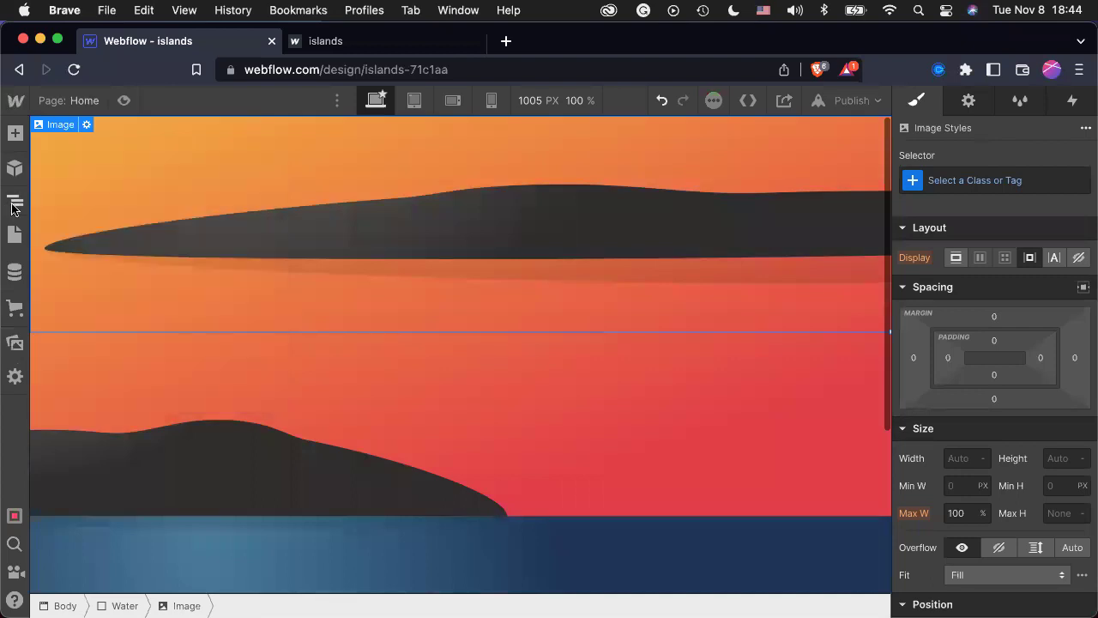
Move the long island image after the base image inside the Water div block and inspect the stacking.
{"action": "left_click", "coordinate": [12, 204]}
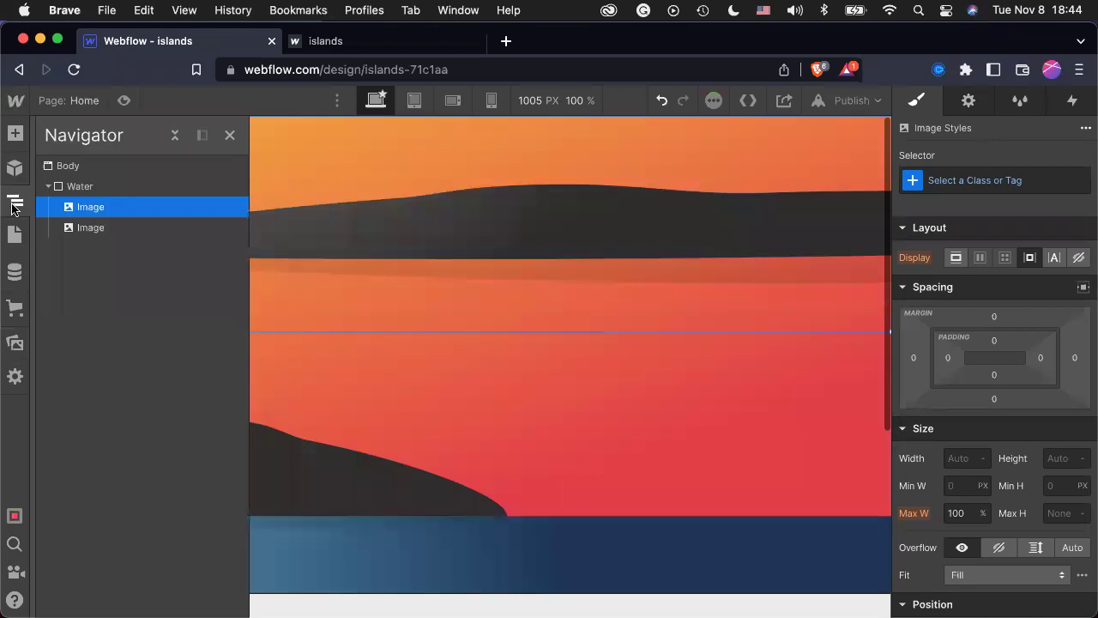
{"action": "left_click", "coordinate": [91, 228]}
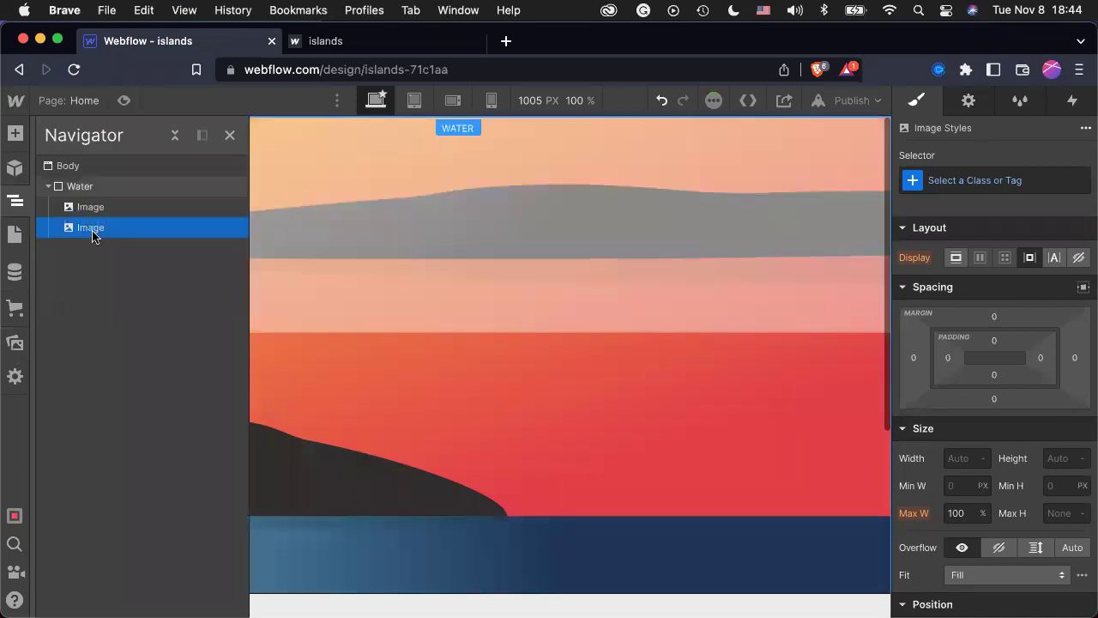
{"action": "left_click", "coordinate": [657, 445]}
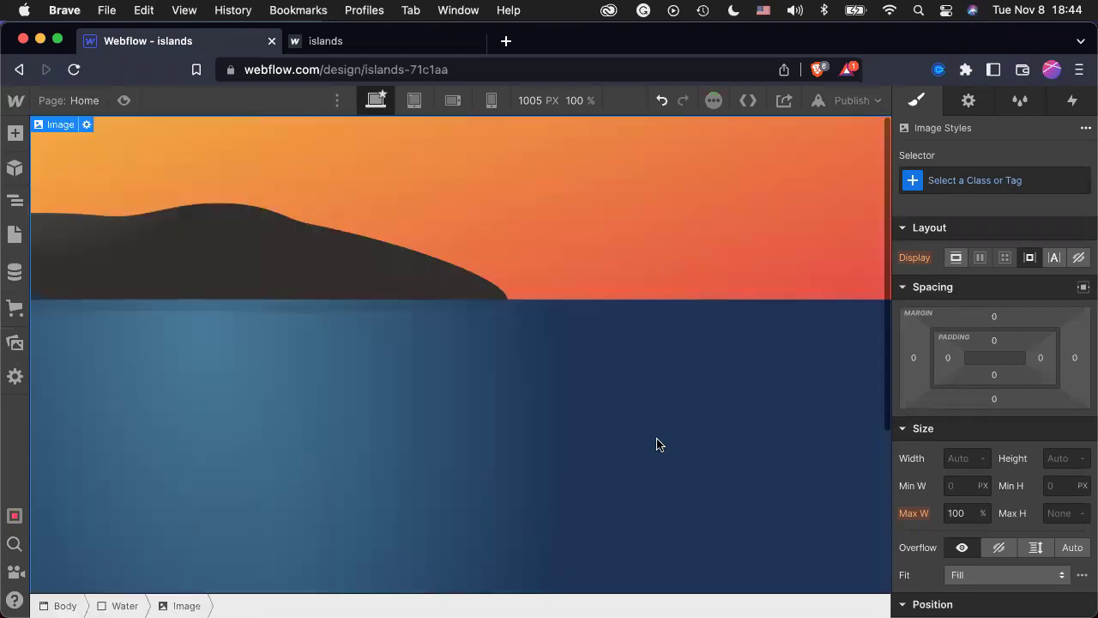
{"action": "scroll", "coordinate": [656, 444], "scroll_direction": "down", "scroll_amount": 5}
{"action": "scroll", "coordinate": [552, 511], "scroll_direction": "up", "scroll_amount": 3}
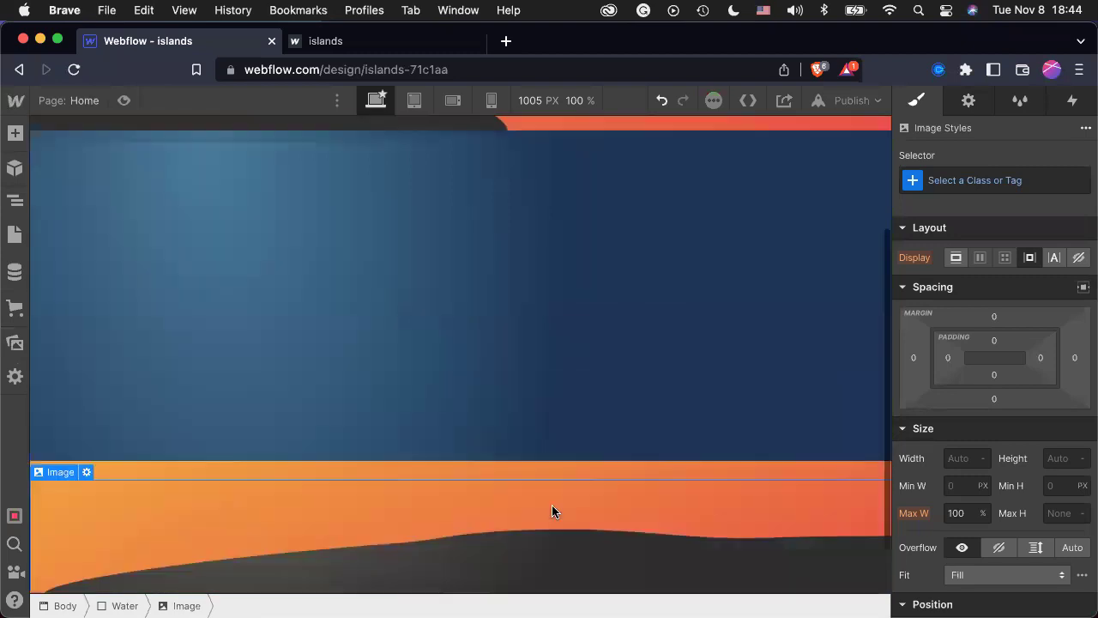
{"action": "scroll", "coordinate": [552, 511], "scroll_direction": "down", "scroll_amount": 3}
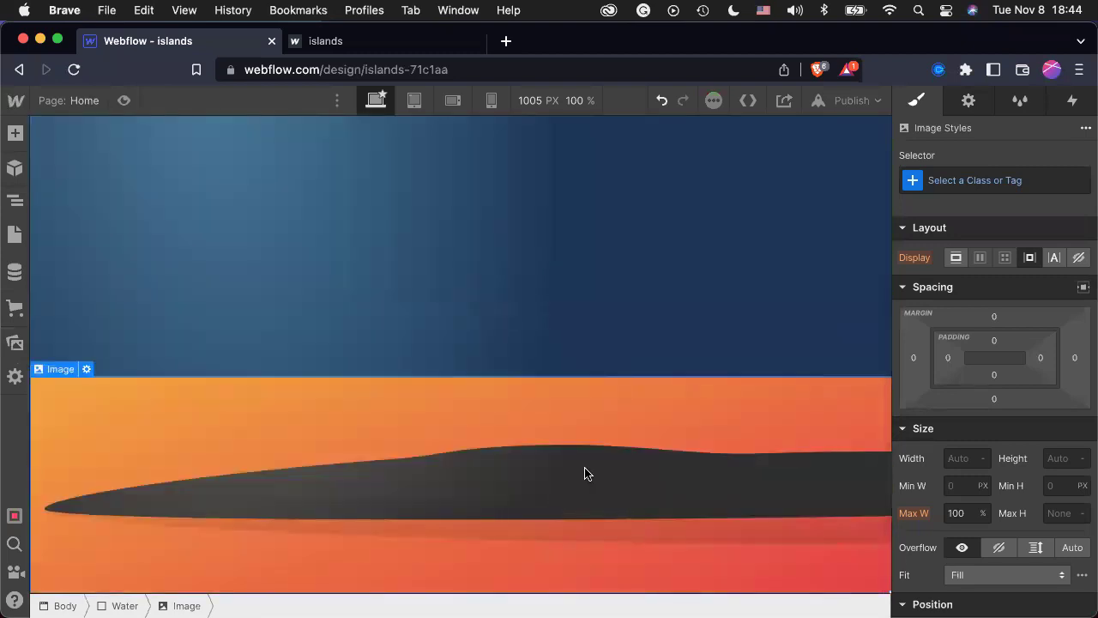
{"action": "scroll", "coordinate": [584, 473], "scroll_direction": "up", "scroll_amount": 3}
{"action": "scroll", "coordinate": [584, 473], "scroll_direction": "down", "scroll_amount": 3}
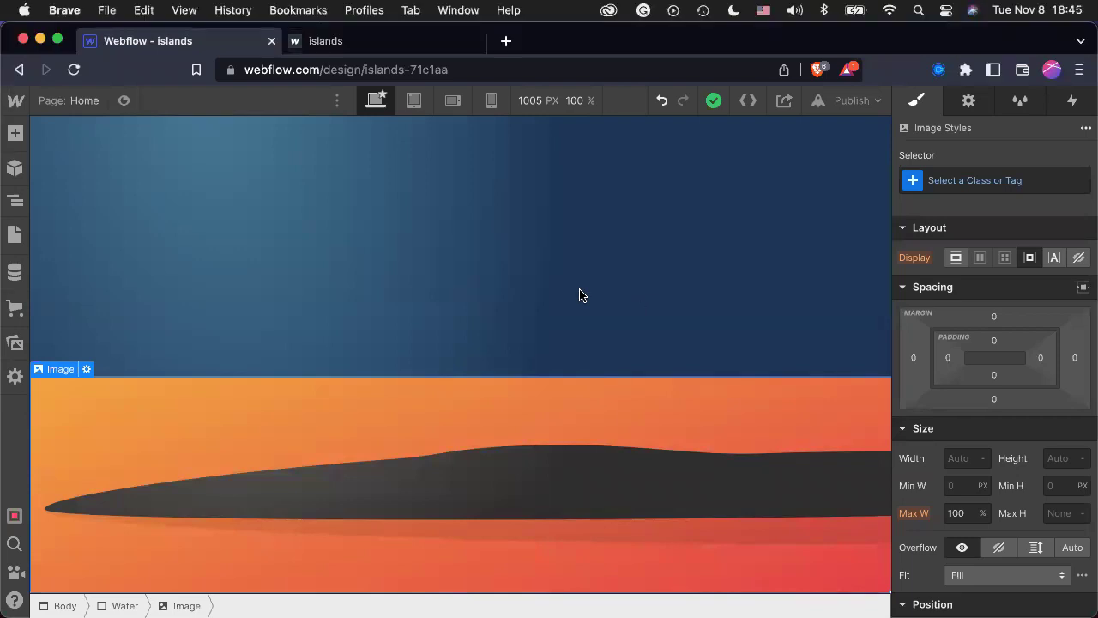
{"action": "scroll", "coordinate": [413, 421], "scroll_direction": "up", "scroll_amount": 5}
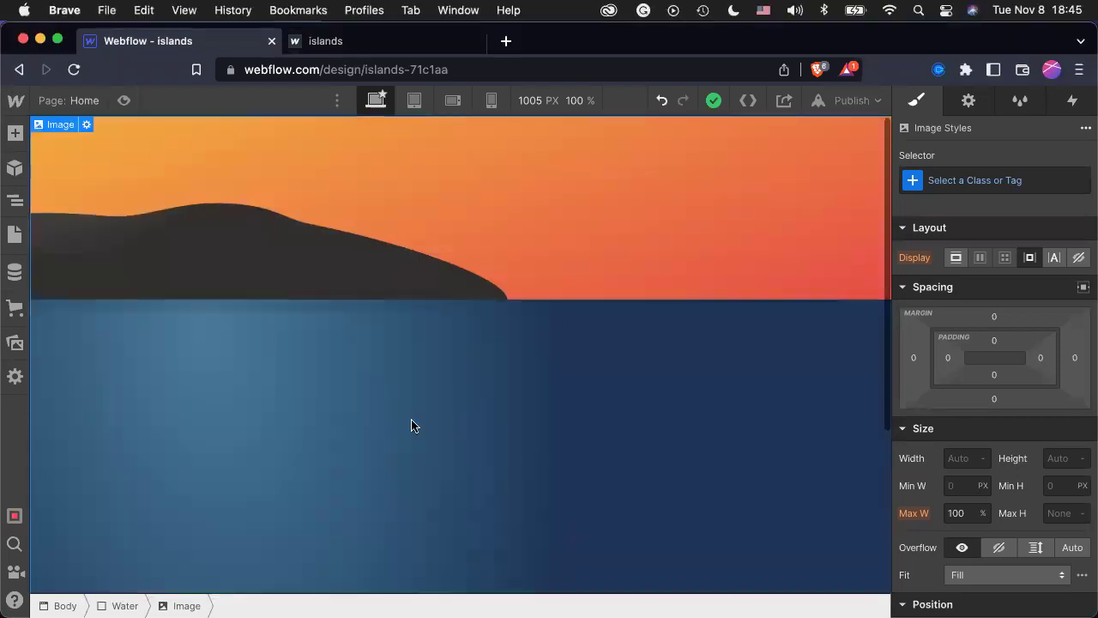
Move the long island image back before the base image inside the Water div block.
{"action": "left_click", "coordinate": [15, 200]}
{"action": "left_click_drag", "start_coordinate": [114, 228], "coordinate": [111, 204]}
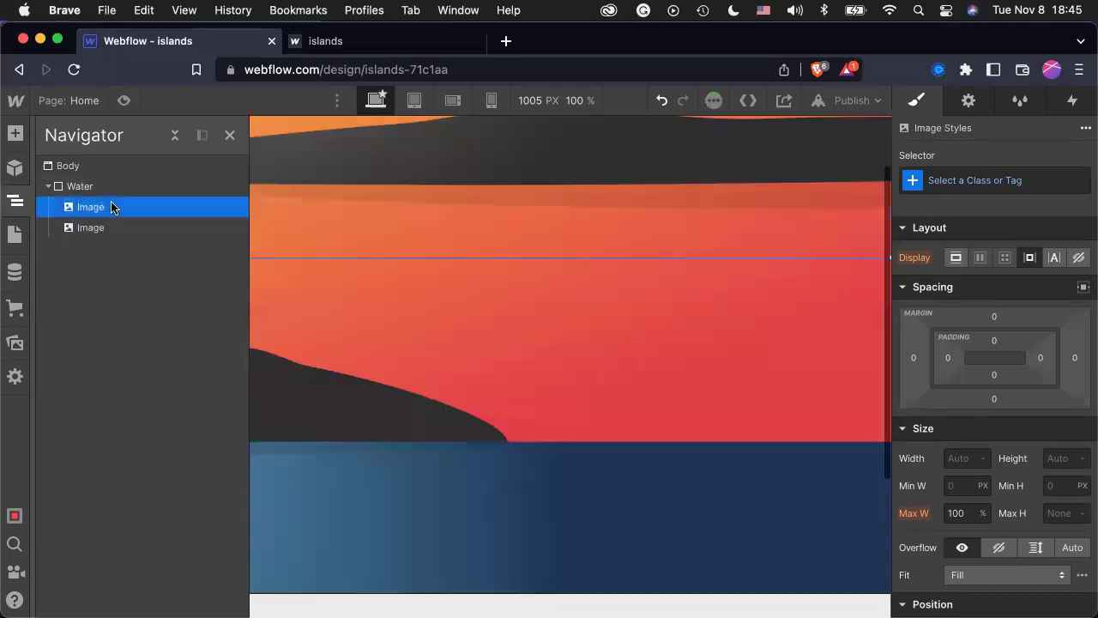
{"action": "scroll", "coordinate": [621, 410], "scroll_direction": "up", "scroll_amount": 2}
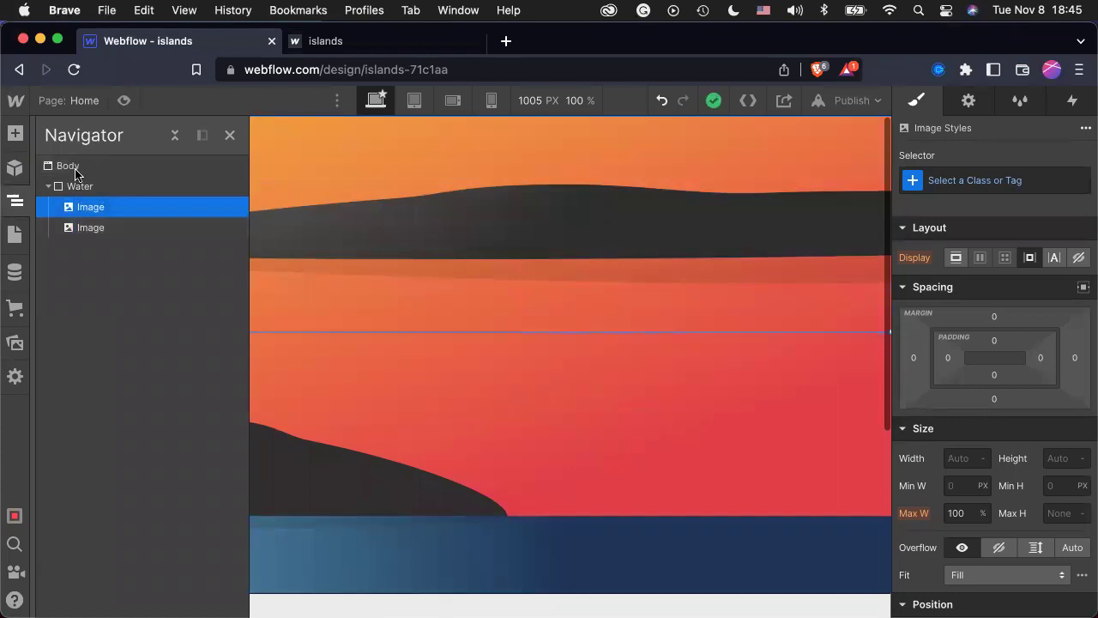
Set the Water div block's position to Relative.
{"action": "left_click", "coordinate": [120, 188]}
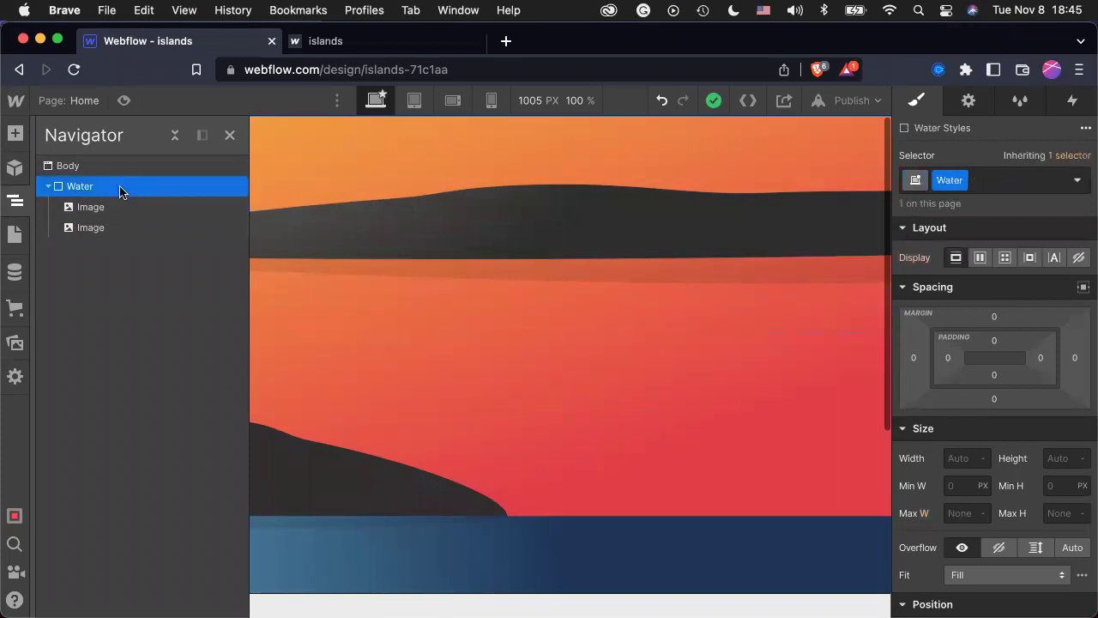
{"action": "left_click", "coordinate": [11, 203]}
{"action": "left_click", "coordinate": [10, 203]}
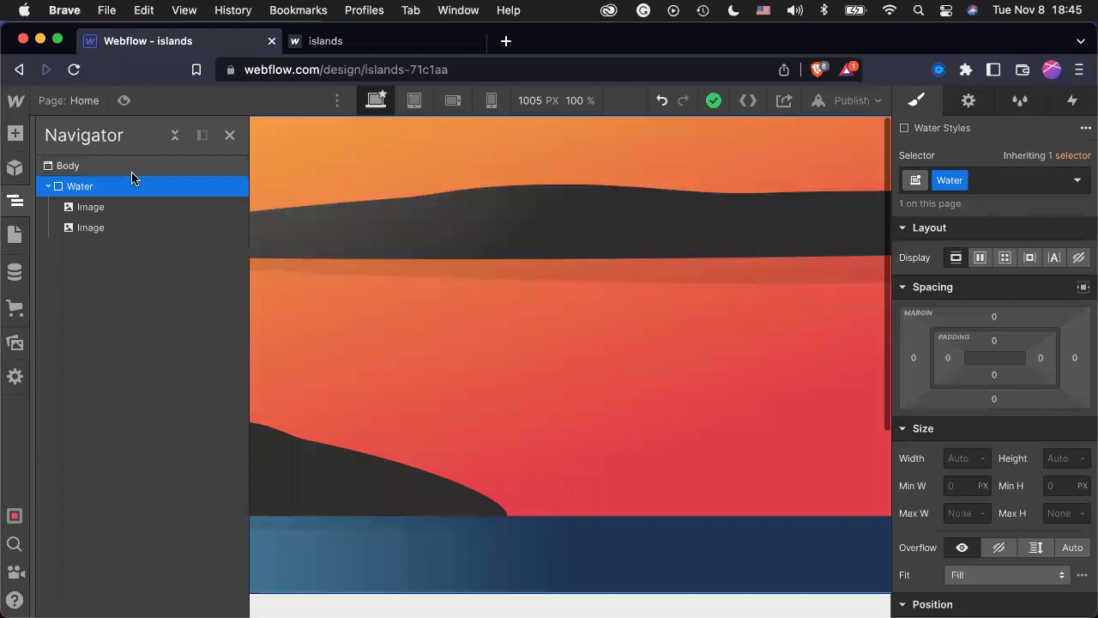
{"action": "scroll", "coordinate": [1016, 364], "scroll_direction": "down", "scroll_amount": 4}
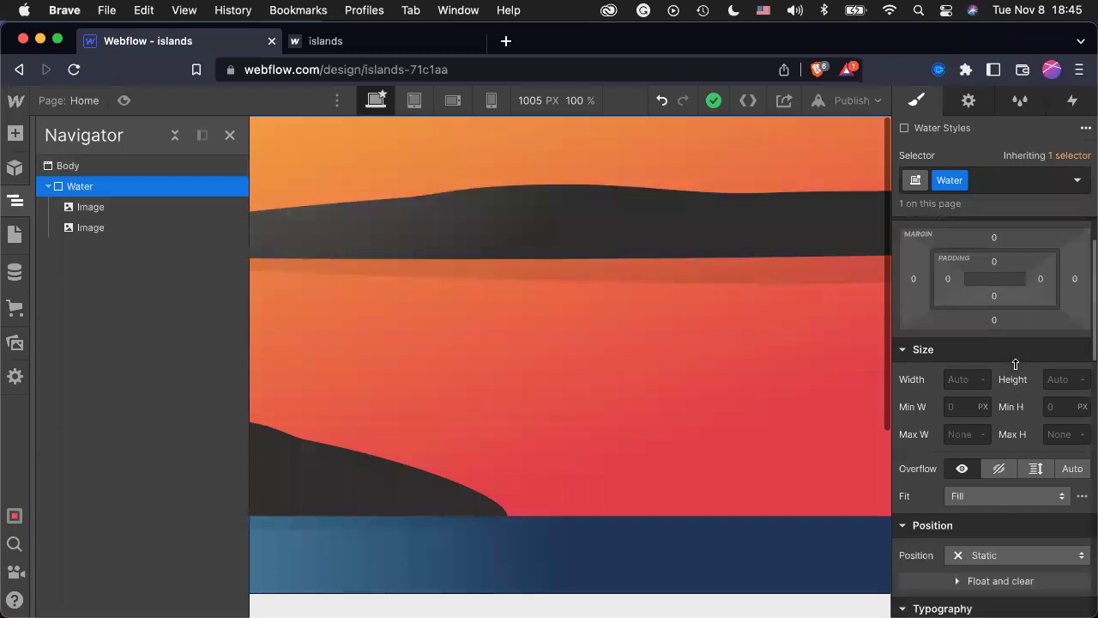
{"action": "scroll", "coordinate": [1015, 364], "scroll_direction": "down", "scroll_amount": 2}
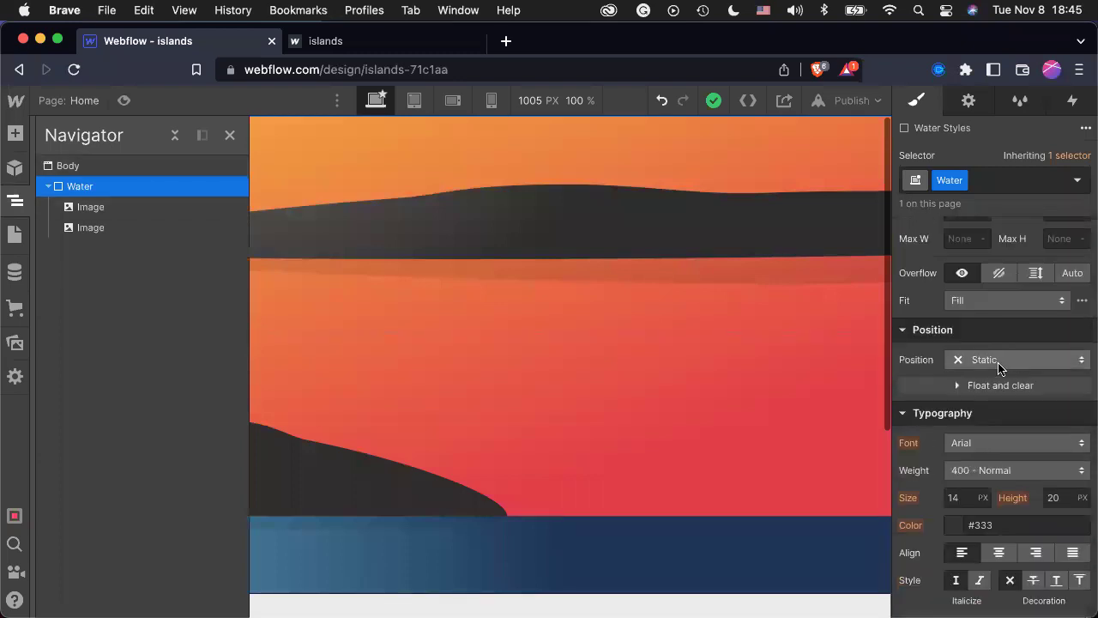
{"action": "left_click", "coordinate": [998, 364]}
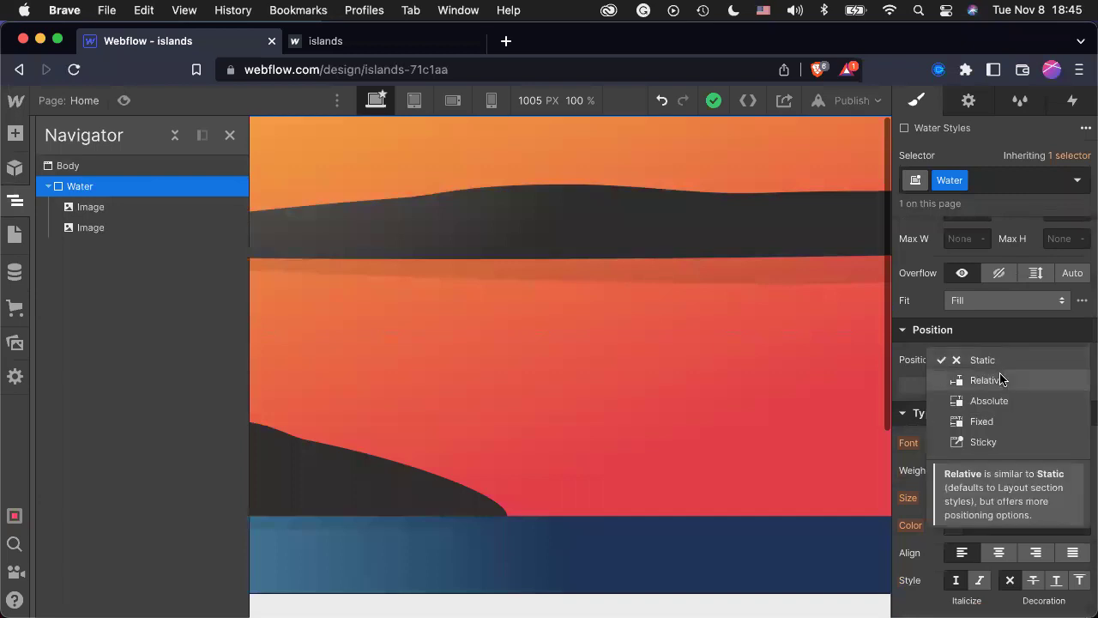
{"action": "left_click", "coordinate": [1000, 380]}
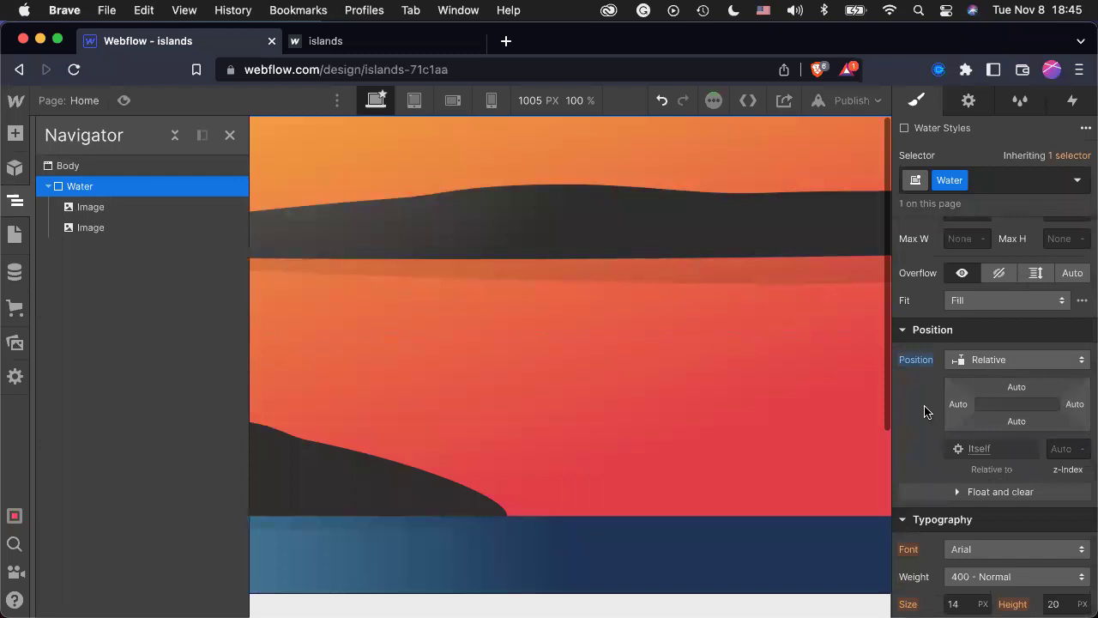
Give the long island image a new class named Long Island.
{"action": "left_click", "coordinate": [530, 204]}
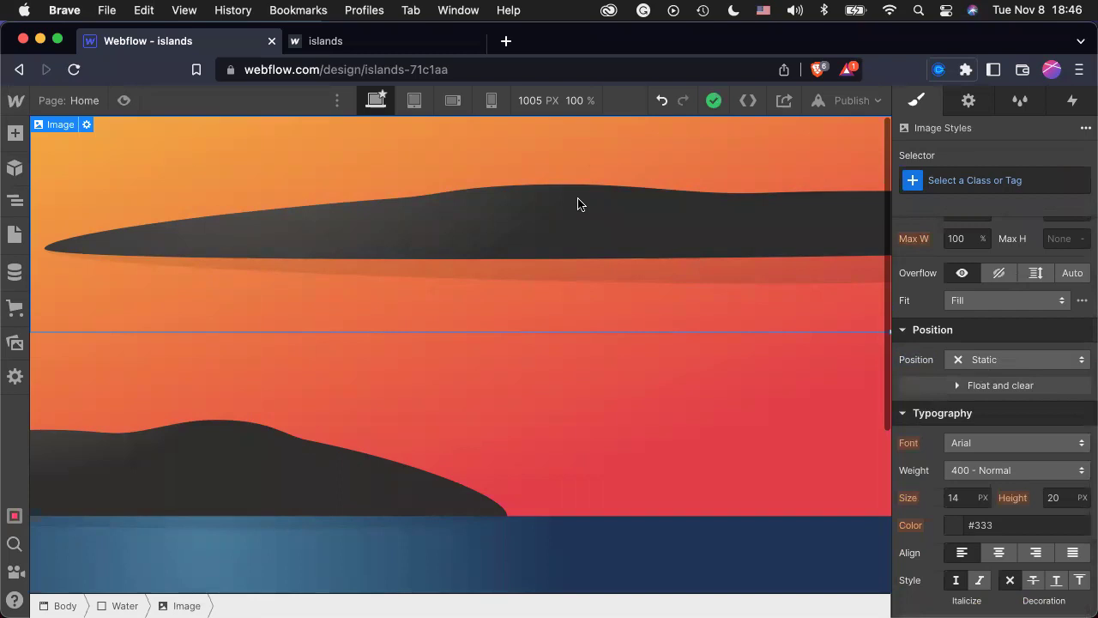
{"action": "left_click", "coordinate": [979, 190]}
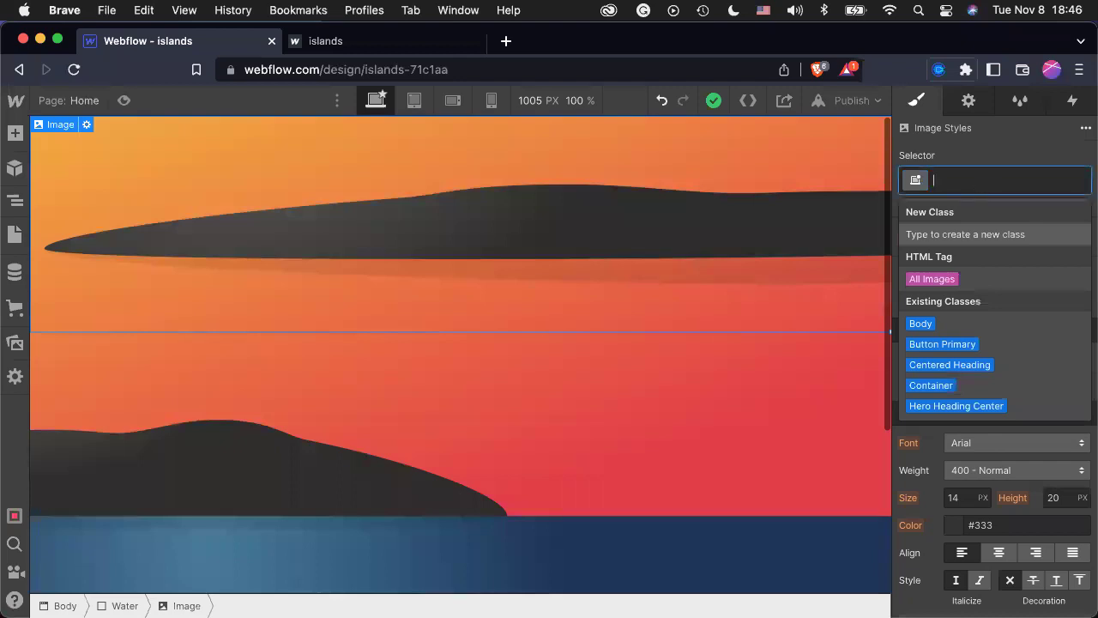
{"action": "type", "text": "Log"}
{"action": "key", "text": "BackSpace"}
{"action": "type", "text": "ng Isa"}
{"action": "key", "text": "BackSpace"}
{"action": "key", "text": "BackSpace"}
{"action": "type", "text": "sland"}
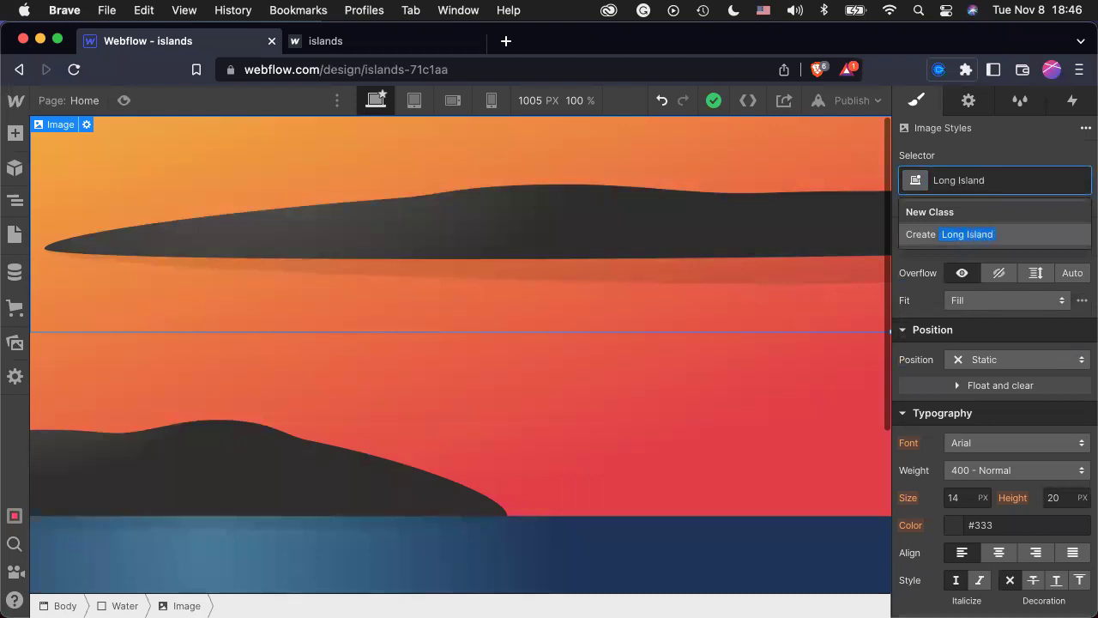
{"action": "key", "text": "Return"}
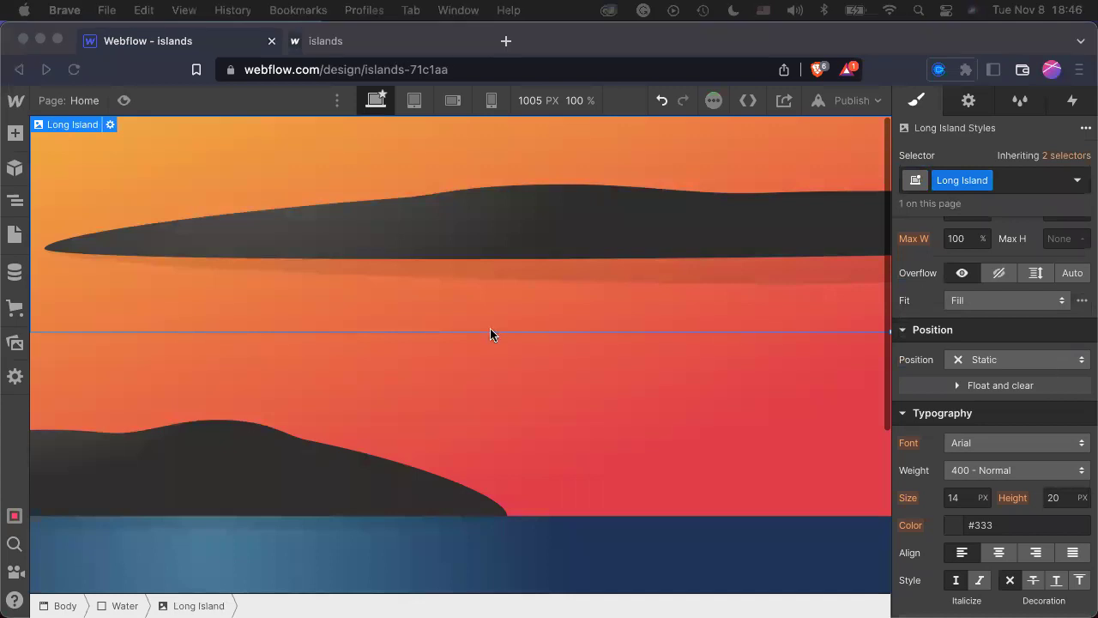
Set the Long Island image's position to Absolute and increase its top offset until the island lies on the water below the horizon.
{"action": "scroll", "coordinate": [963, 409], "scroll_direction": "down", "scroll_amount": 3}
{"action": "scroll", "coordinate": [924, 368], "scroll_direction": "up", "scroll_amount": 3}
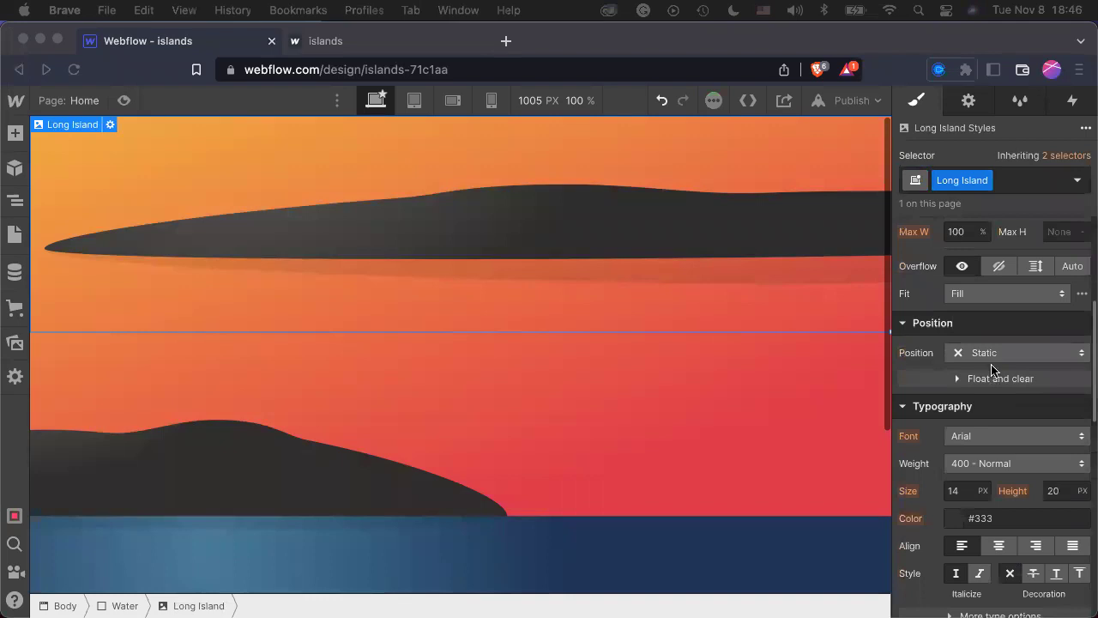
{"action": "left_click", "coordinate": [1038, 344]}
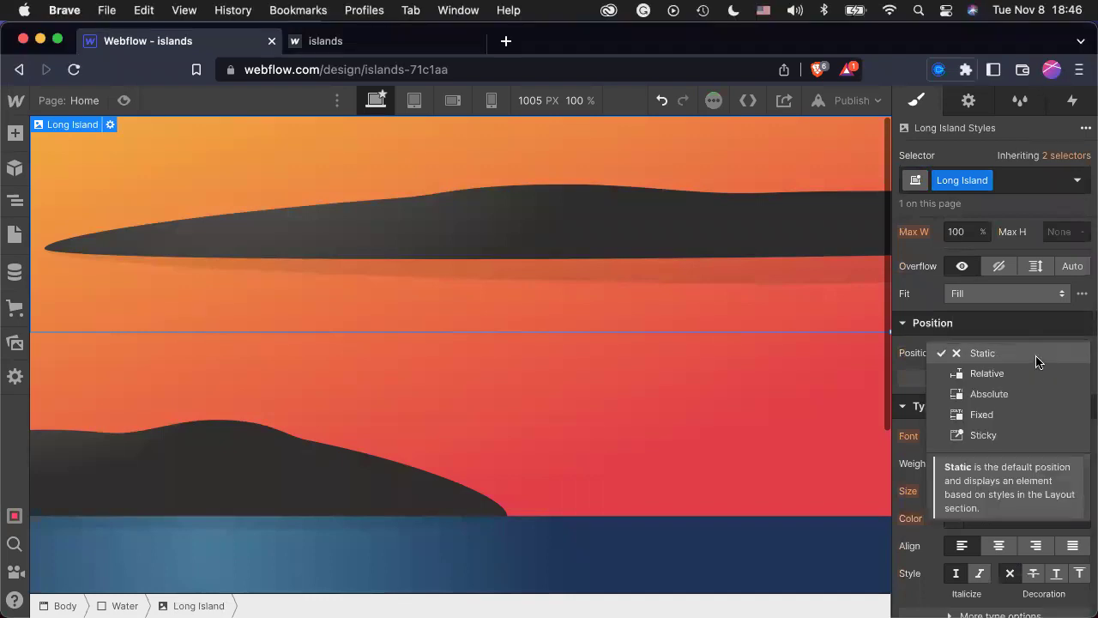
{"action": "left_click", "coordinate": [989, 393]}
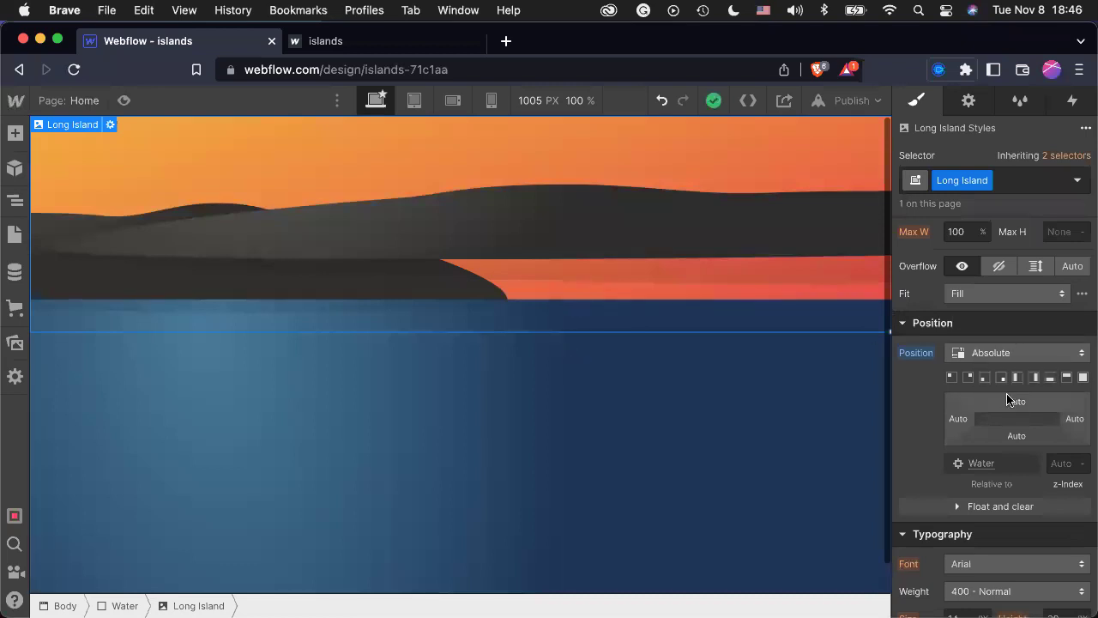
{"action": "left_click_drag", "start_coordinate": [1022, 401], "coordinate": [1033, 575]}
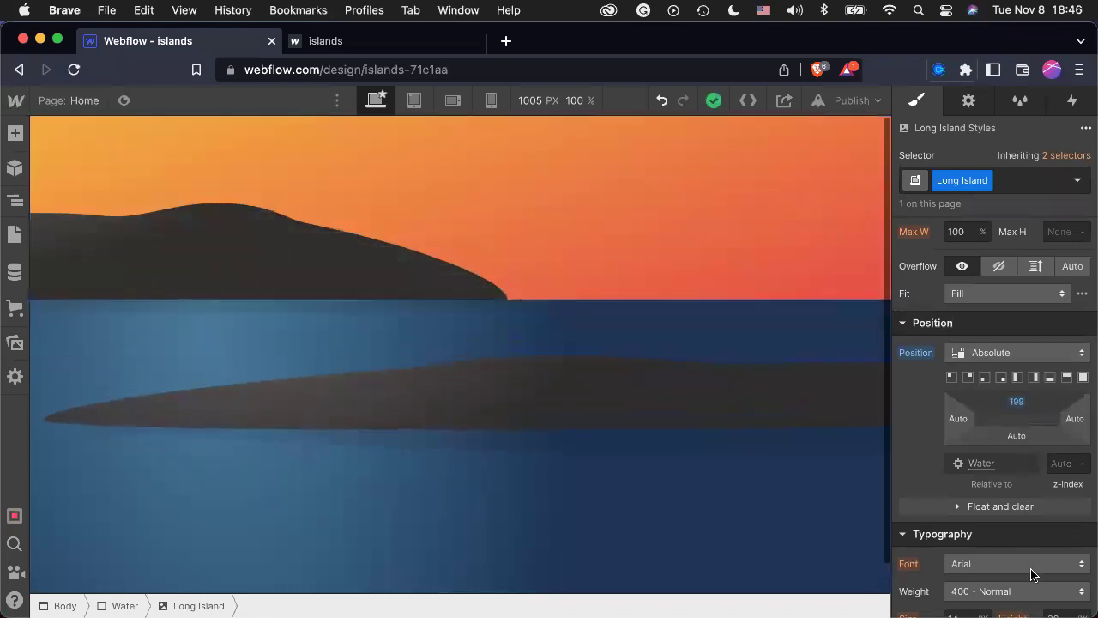
{"action": "left_click_drag", "start_coordinate": [1018, 403], "coordinate": [1035, 428]}
Select the base image and compare the layout at the desktop and mobile portrait breakpoints.
{"action": "left_click", "coordinate": [544, 252]}
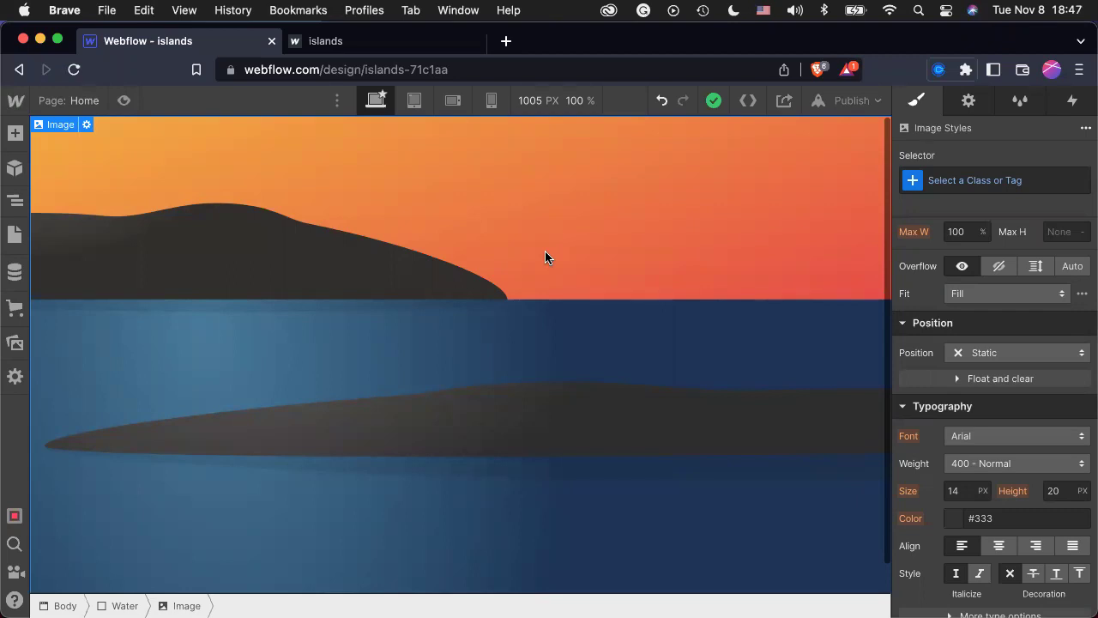
{"action": "left_click", "coordinate": [487, 101]}
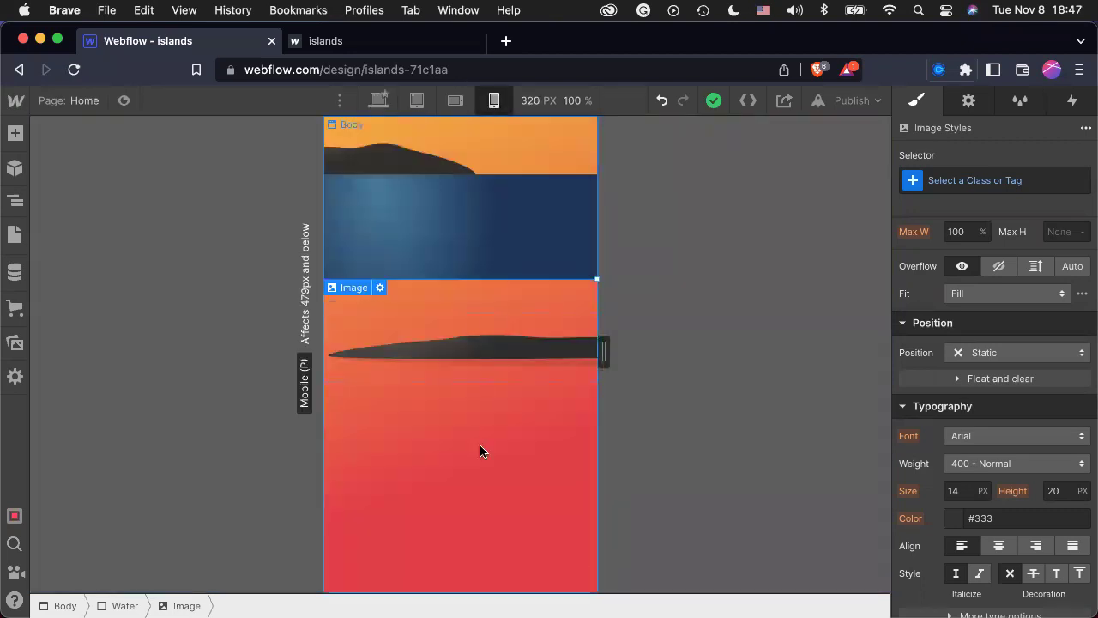
{"action": "left_click", "coordinate": [379, 101]}
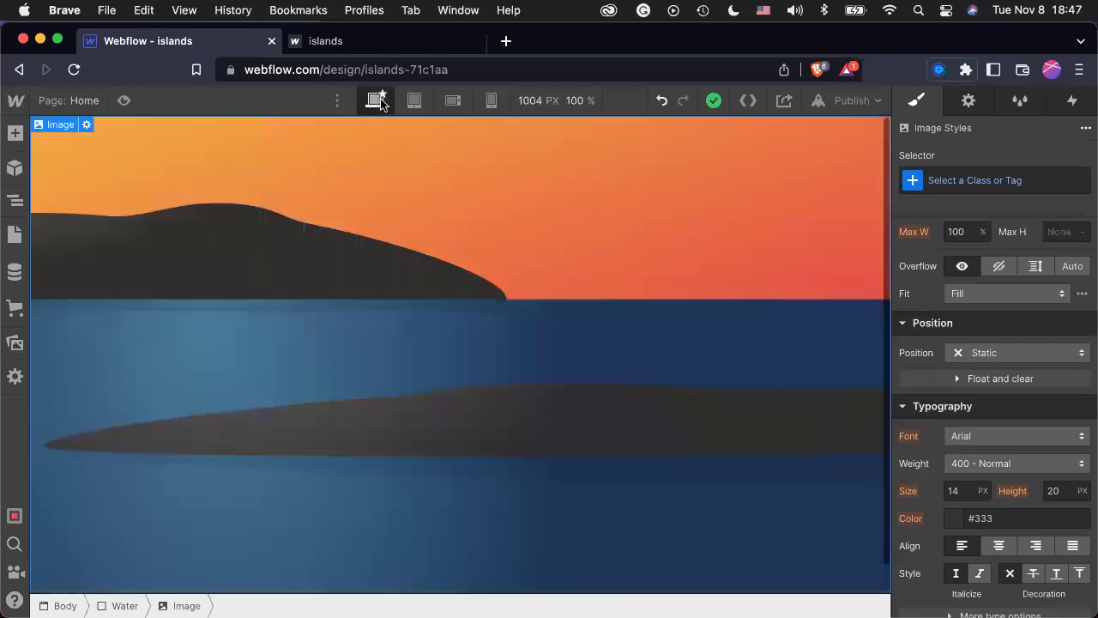
{"action": "left_click", "coordinate": [494, 102]}
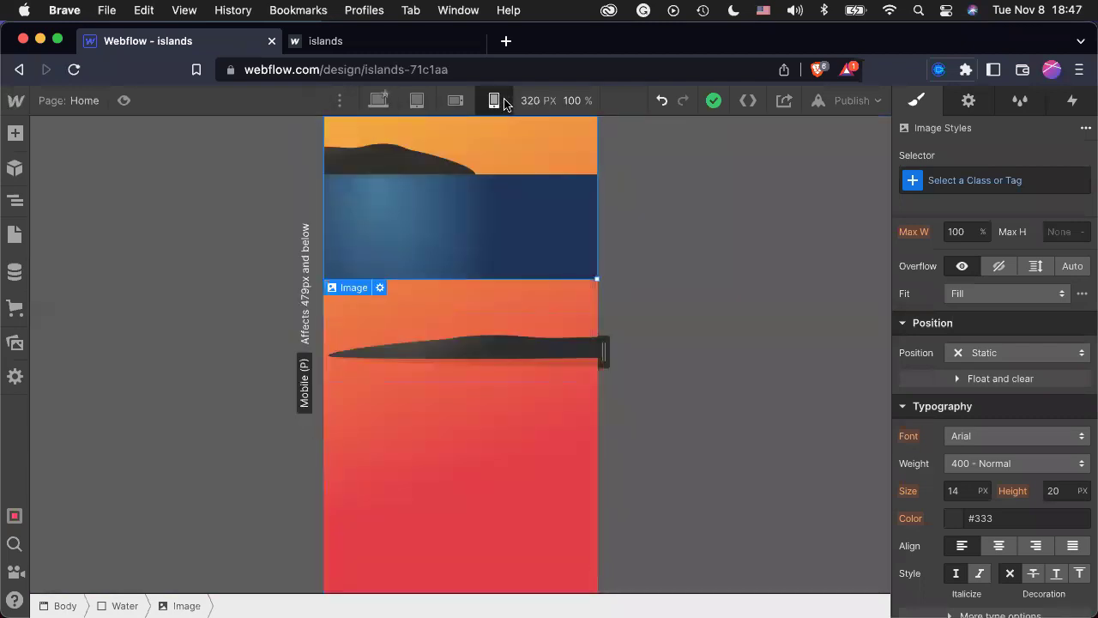
At the mobile portrait breakpoint, reduce the Long Island image's top offset to 85 px.
{"action": "left_click", "coordinate": [527, 340]}
{"action": "scroll", "coordinate": [1015, 385], "scroll_direction": "down", "scroll_amount": 2}
{"action": "left_click_drag", "start_coordinate": [1017, 343], "coordinate": [1014, 223]}
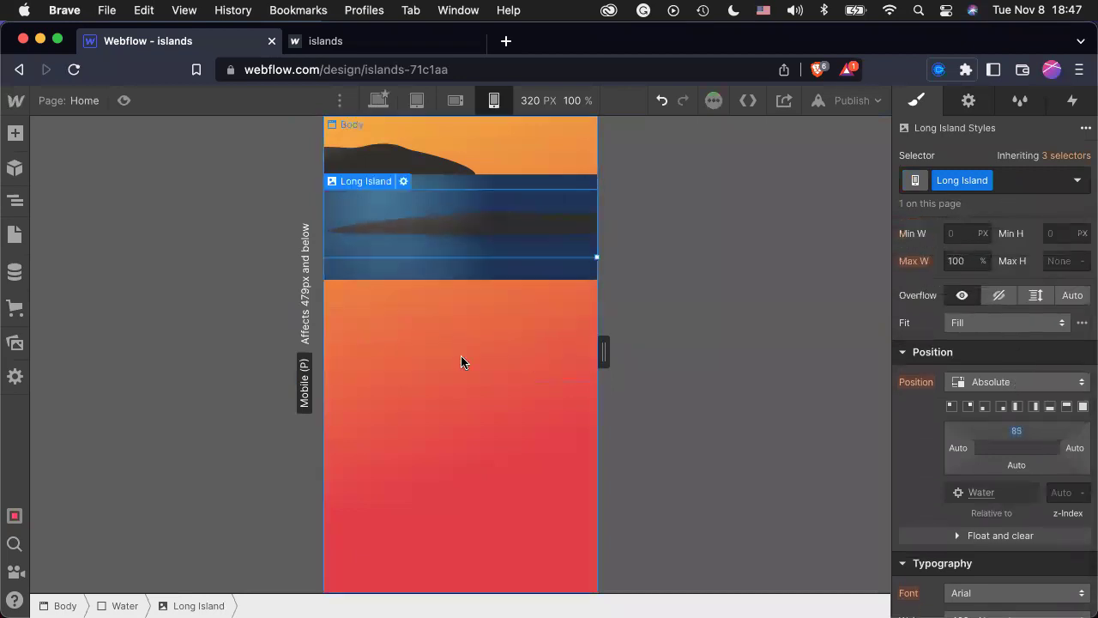
At the desktop breakpoint, reduce the Long Island image's top offset to 191 px to move it closer to the horizon.
{"action": "left_click", "coordinate": [378, 100]}
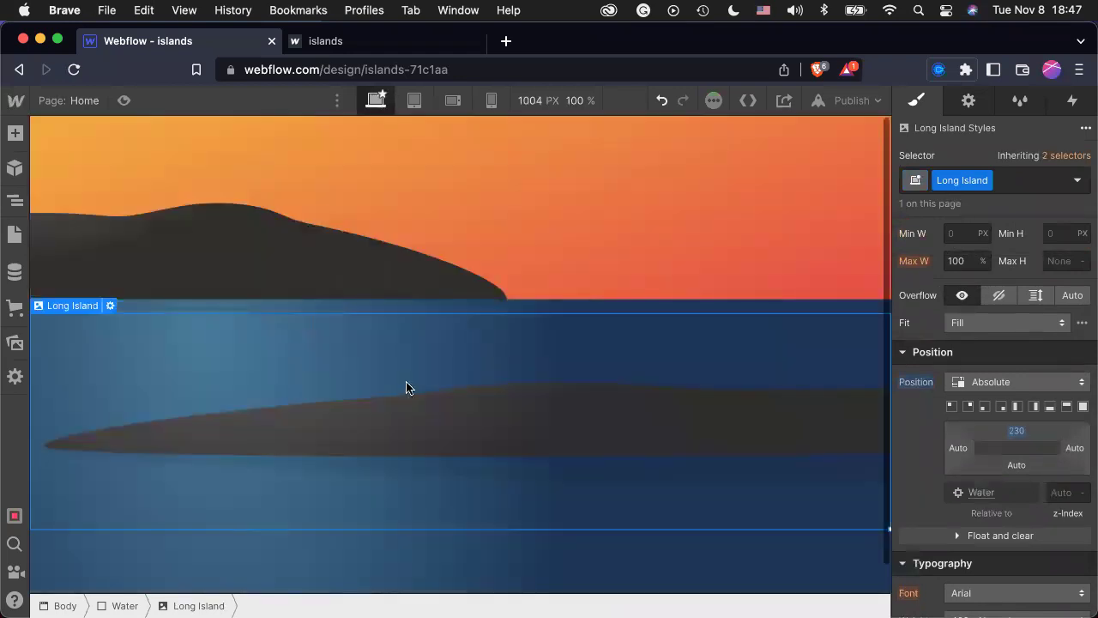
{"action": "left_click", "coordinate": [718, 170]}
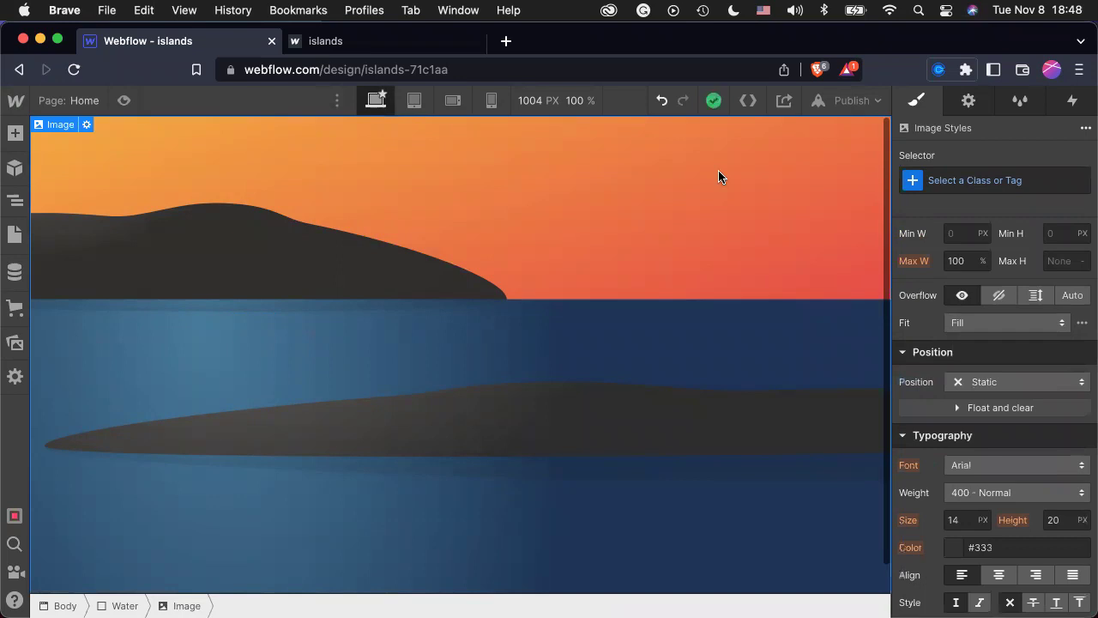
{"action": "left_click", "coordinate": [703, 421]}
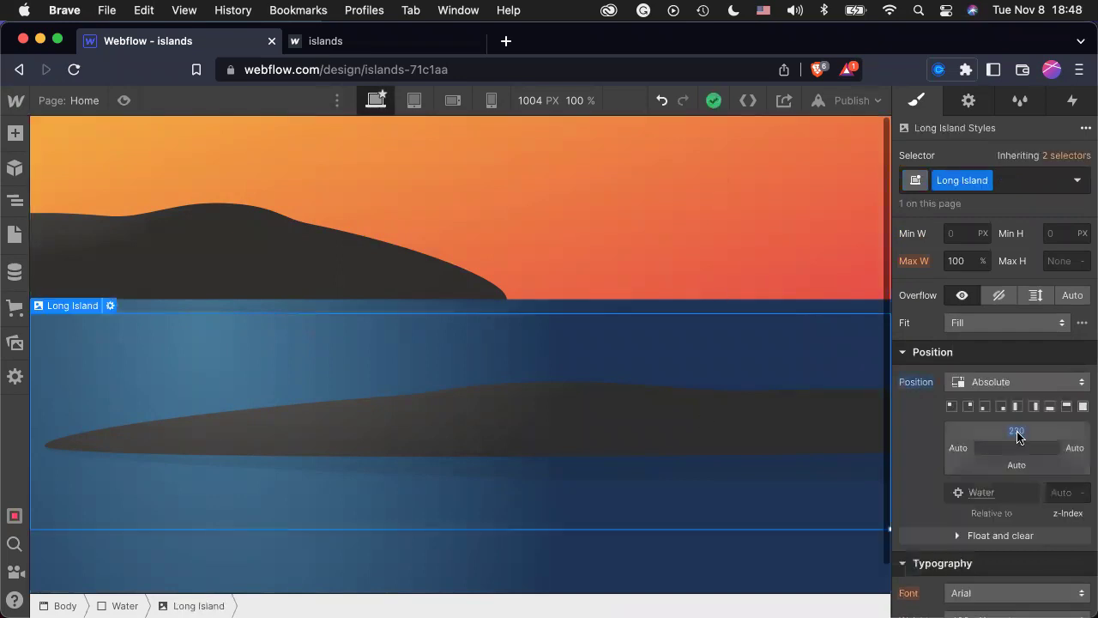
{"action": "left_click_drag", "start_coordinate": [1017, 431], "coordinate": [1017, 401]}
{"action": "left_click", "coordinate": [575, 523]}
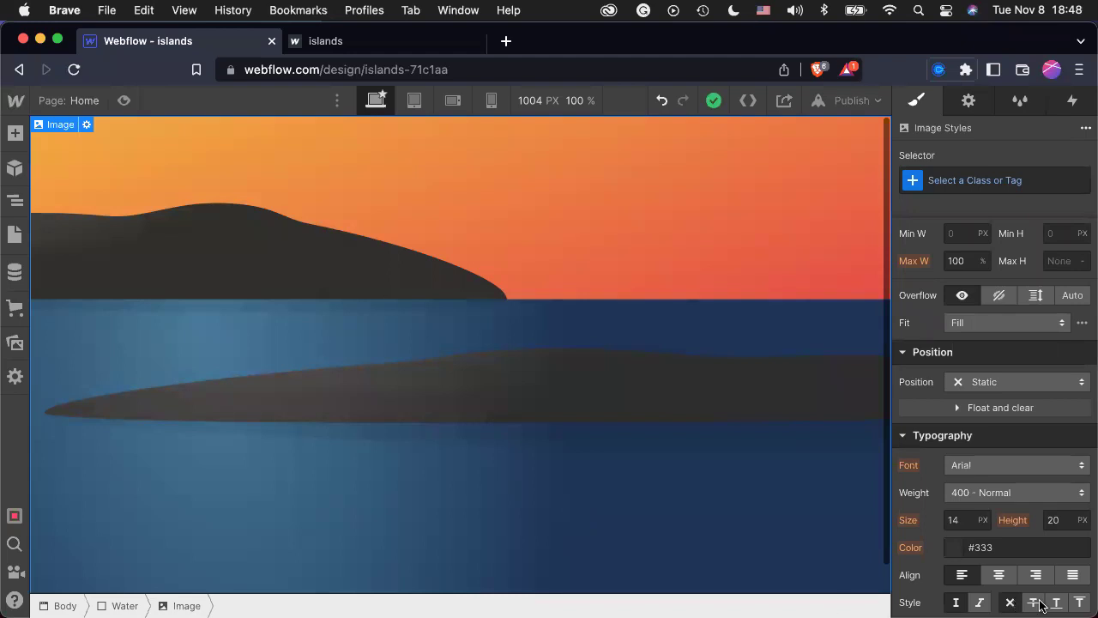
Set the Long Island image's width to 70%.
{"action": "left_click", "coordinate": [719, 371]}
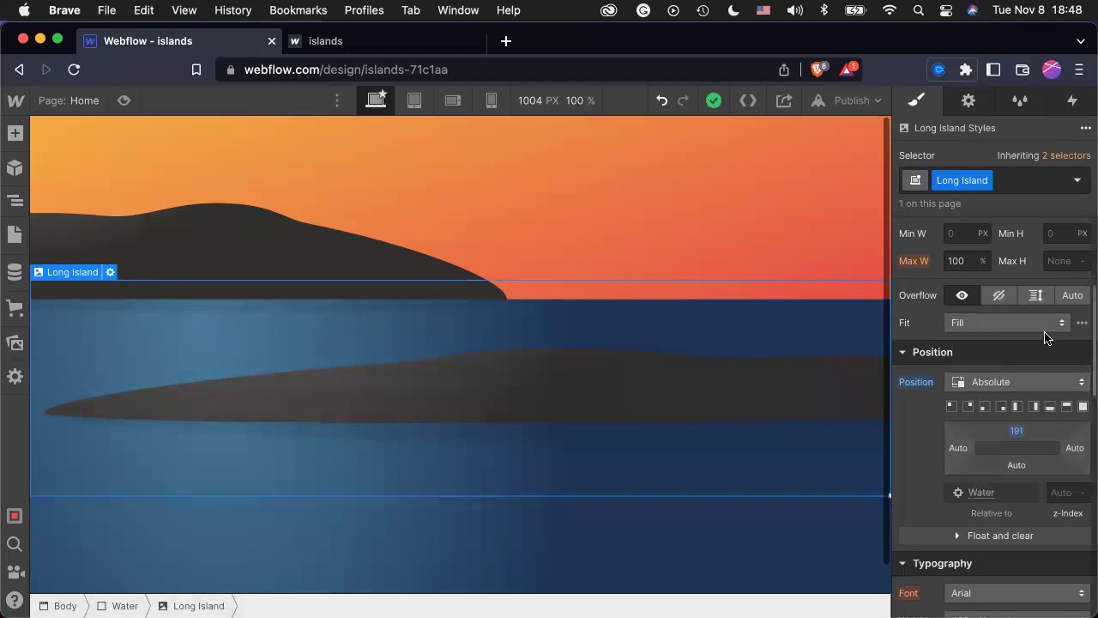
{"action": "scroll", "coordinate": [1047, 335], "scroll_direction": "up", "scroll_amount": 5}
{"action": "left_click", "coordinate": [959, 428]}
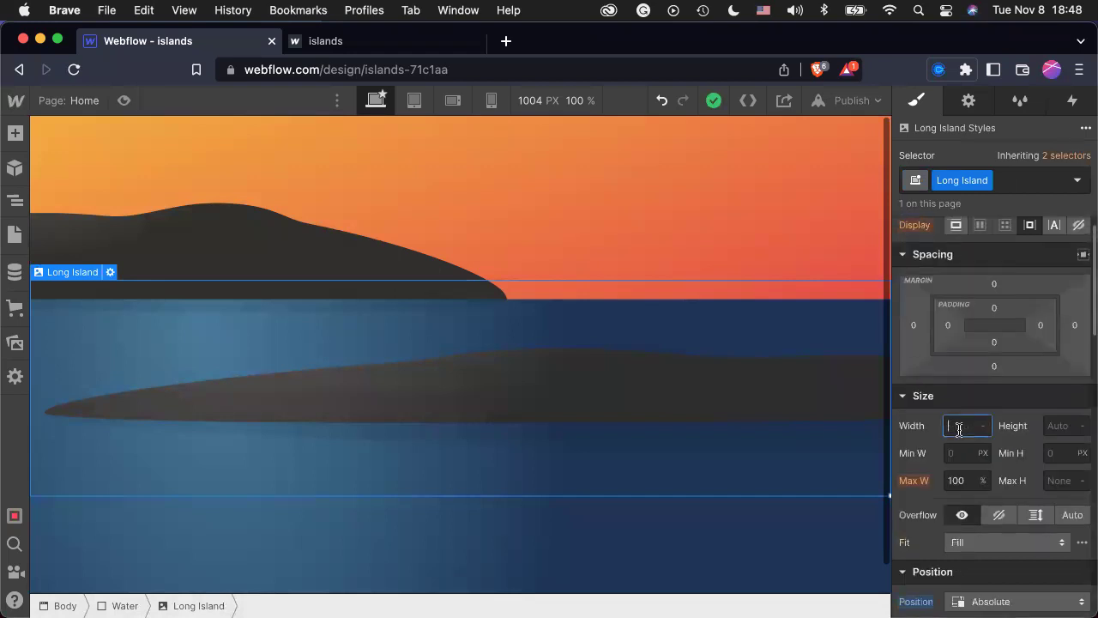
{"action": "type", "text": "70"}
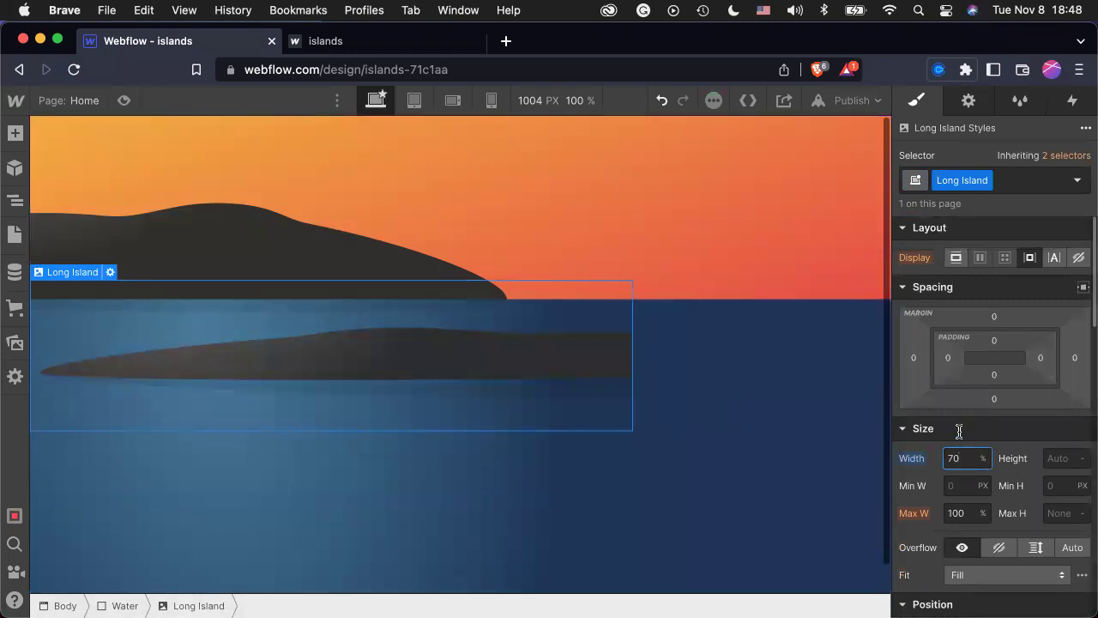
Set the Long Island image's right offset to 0.
{"action": "scroll", "coordinate": [959, 437], "scroll_direction": "down", "scroll_amount": 5}
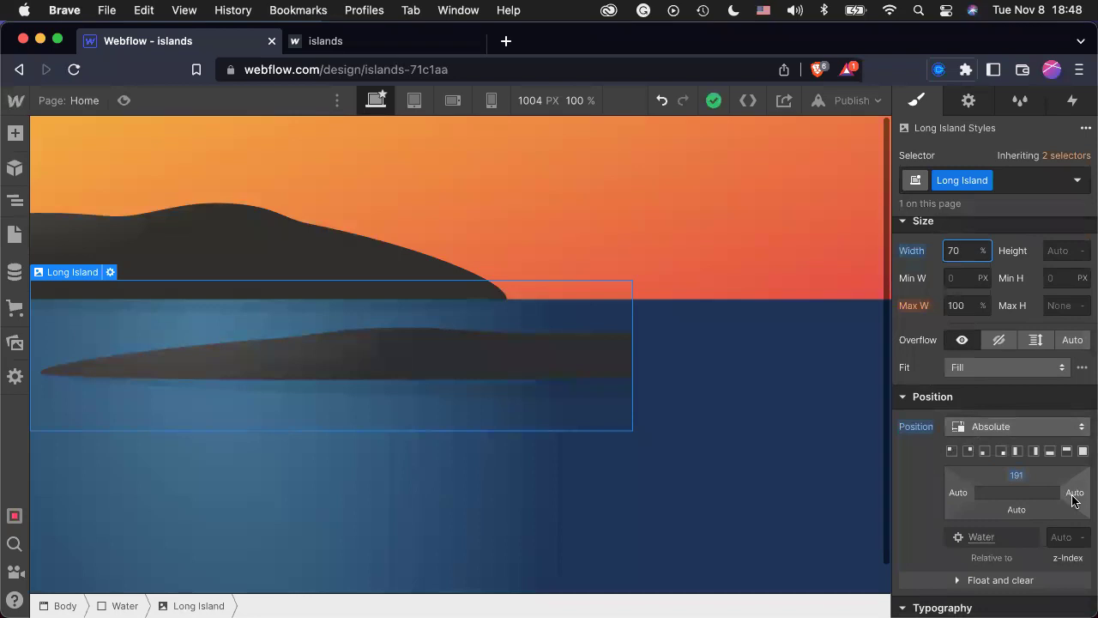
{"action": "left_click", "coordinate": [1073, 496]}
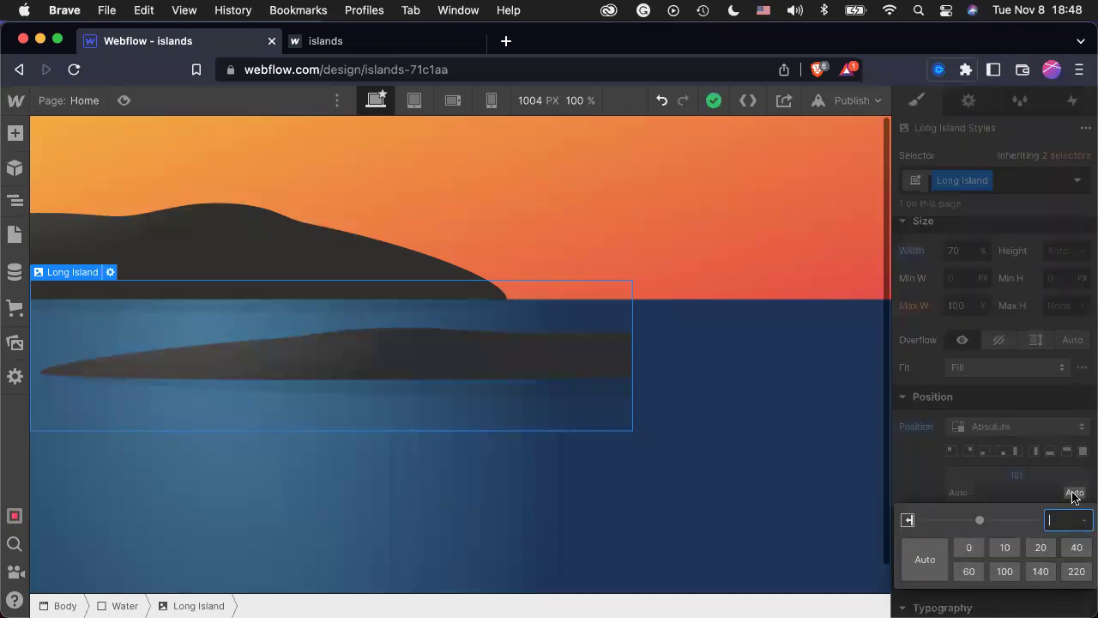
{"action": "key", "text": "Escape"}
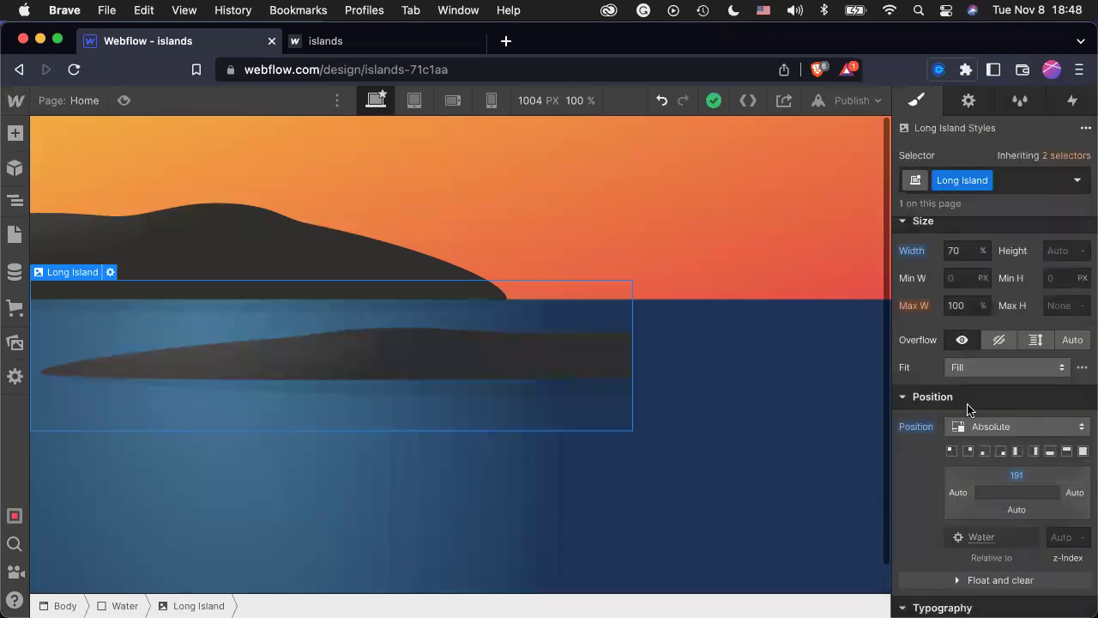
{"action": "left_click", "coordinate": [1073, 496]}
{"action": "type", "text": "0"}
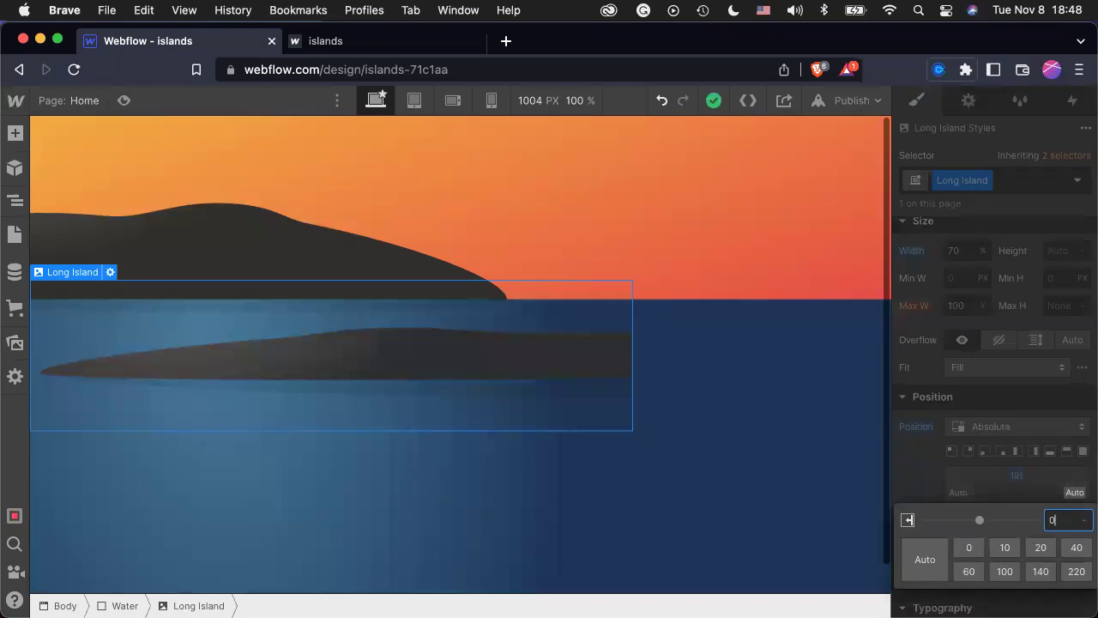
{"action": "key", "text": "Return"}
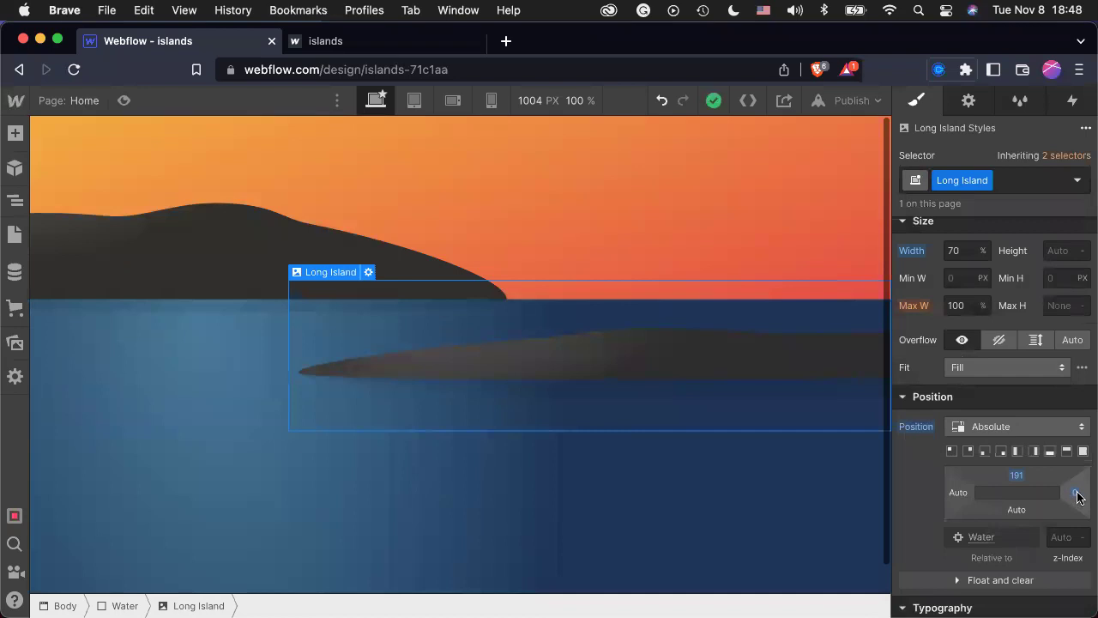
{"action": "left_click", "coordinate": [743, 529]}
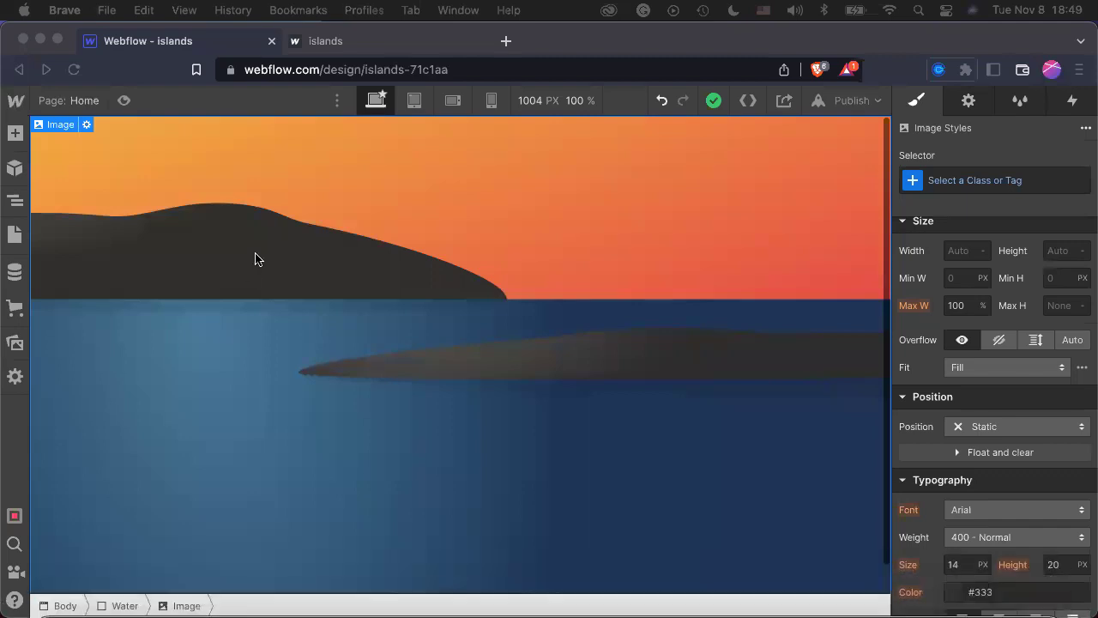
Insert the smallisland.svg asset into the Water div block above the base image, keeping its default image settings.
{"action": "left_click", "coordinate": [255, 255]}
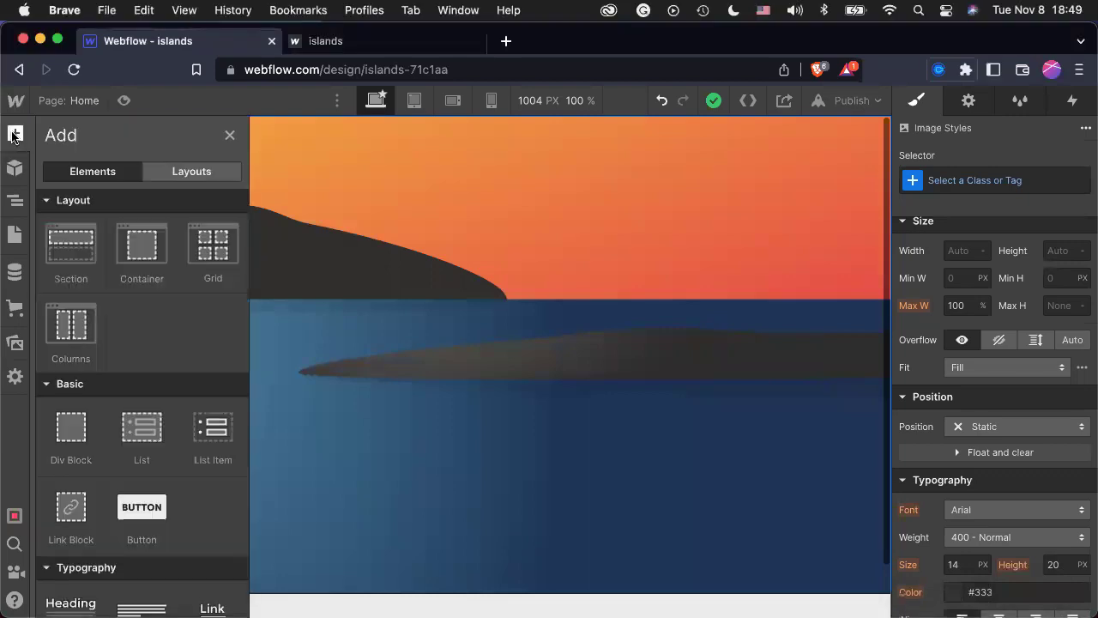
{"action": "left_click", "coordinate": [14, 342]}
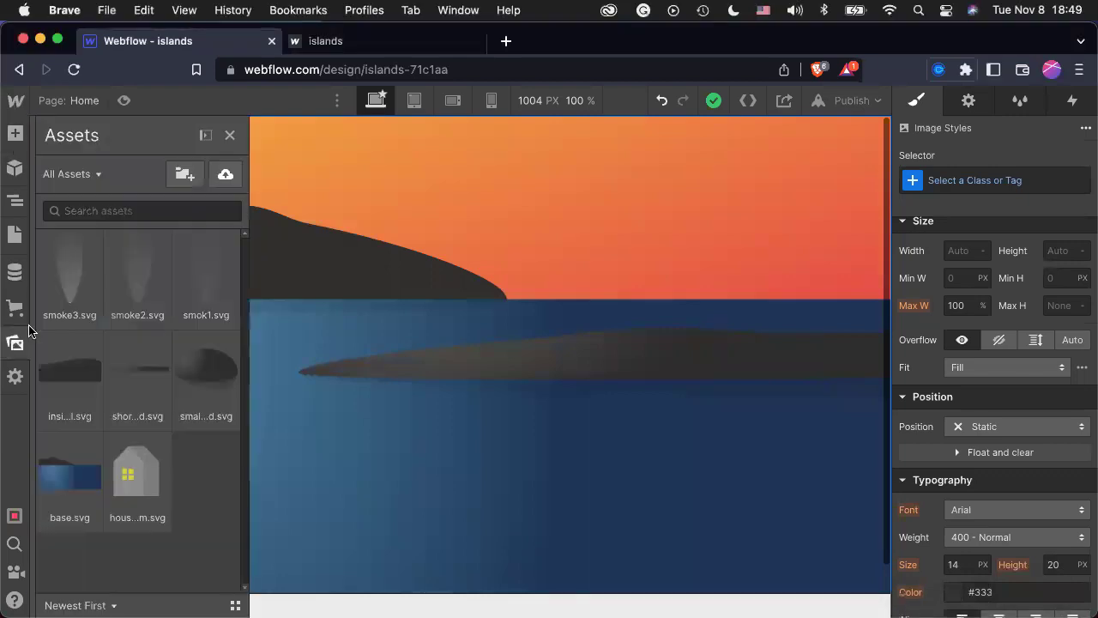
{"action": "left_click_drag", "start_coordinate": [208, 380], "coordinate": [612, 314]}
{"action": "left_click_drag", "start_coordinate": [546, 379], "coordinate": [283, 404]}
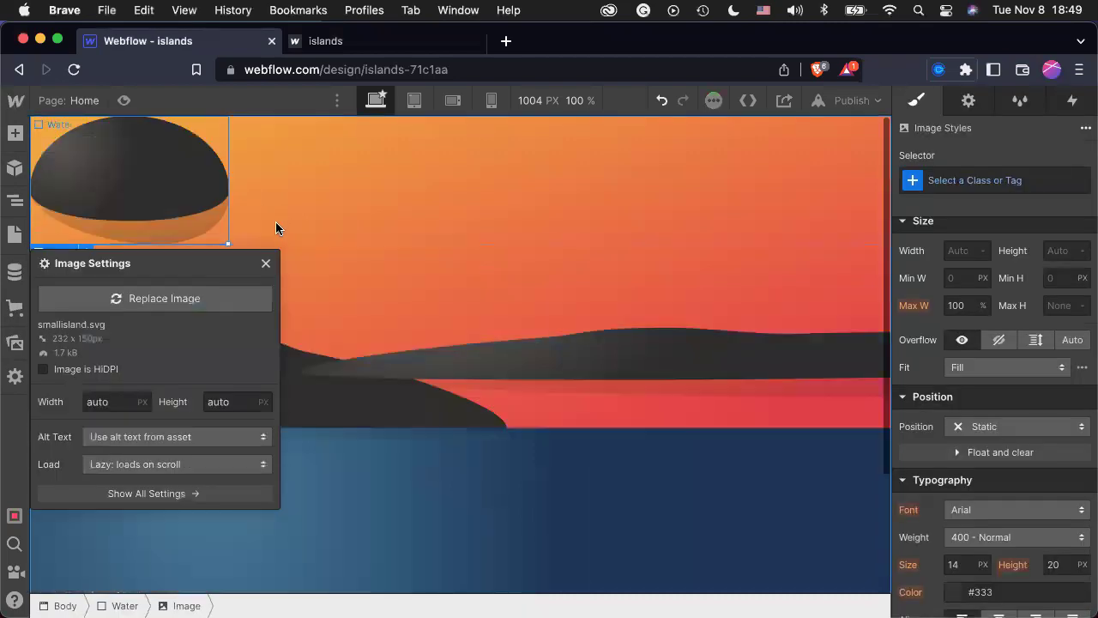
{"action": "left_click", "coordinate": [265, 265]}
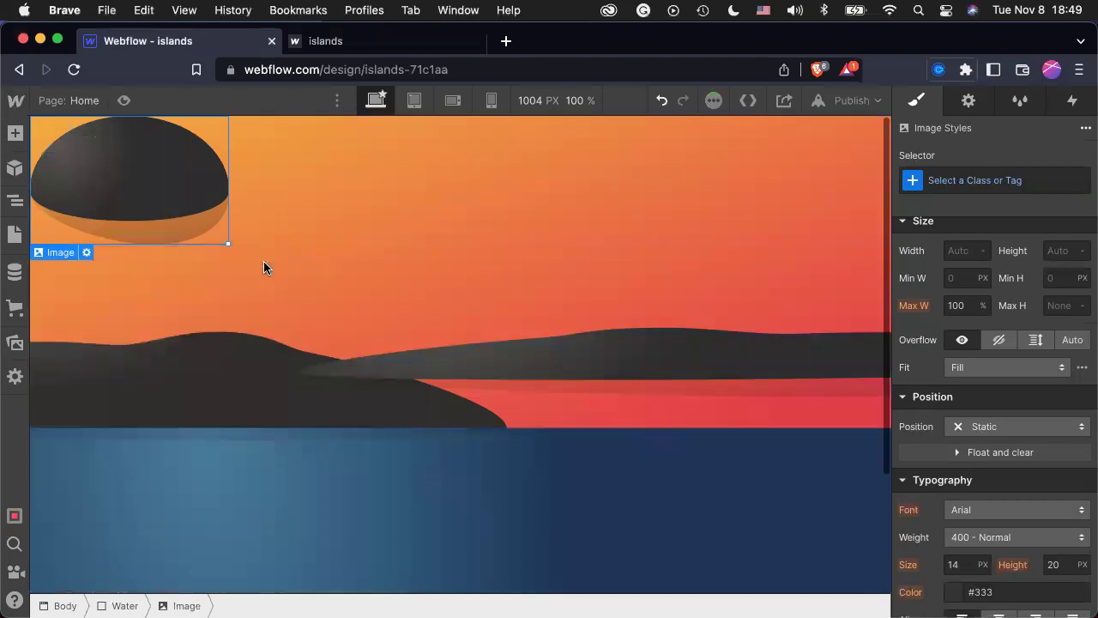
Give the small island image a new class named Small Island.
{"action": "left_click", "coordinate": [981, 185]}
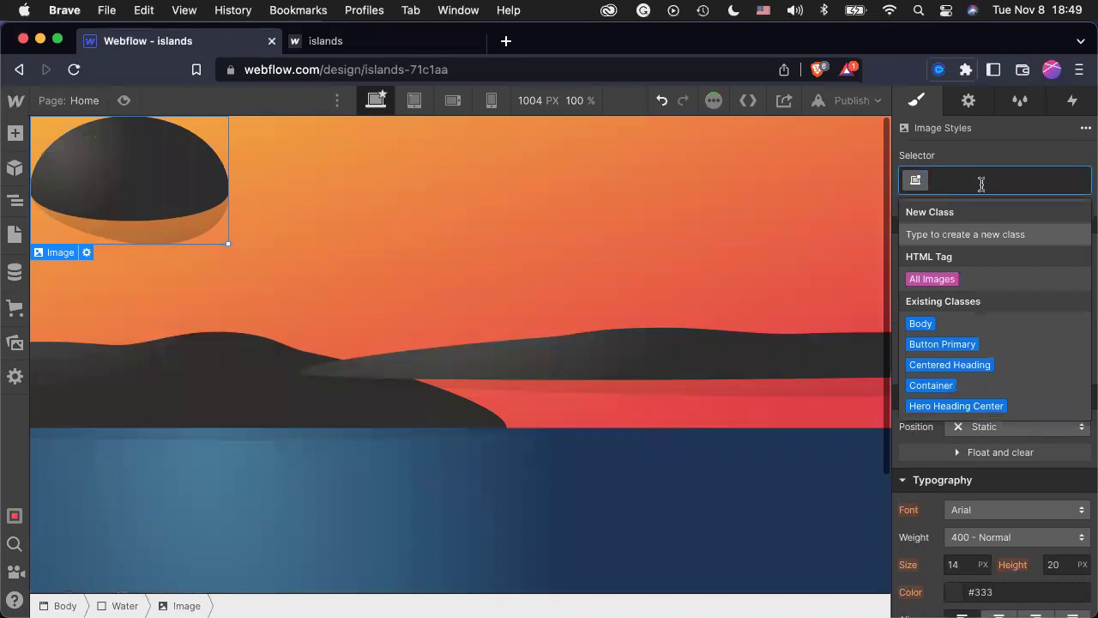
{"action": "type", "text": "Small Island"}
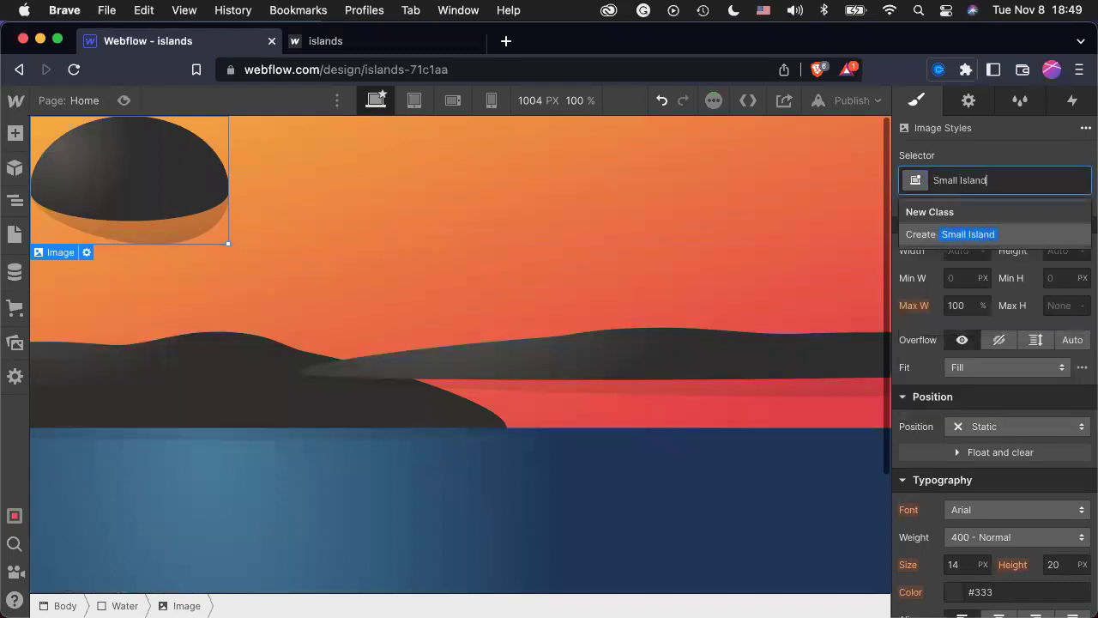
{"action": "key", "text": "Return"}
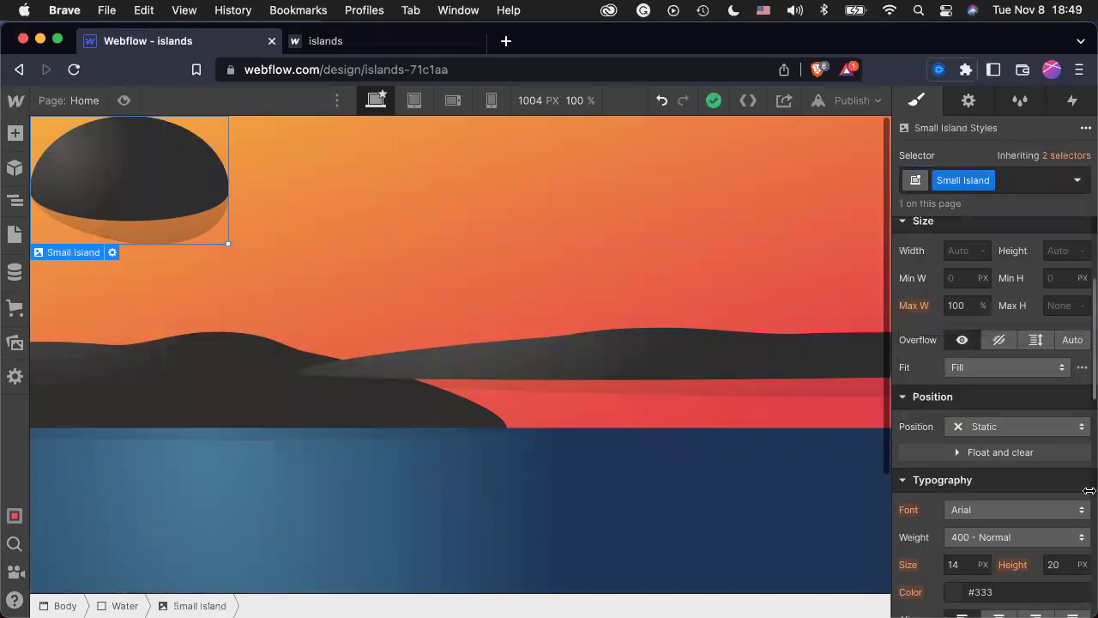
Set the Small Island image's width to 50 px and open its position type options.
{"action": "left_click", "coordinate": [959, 251]}
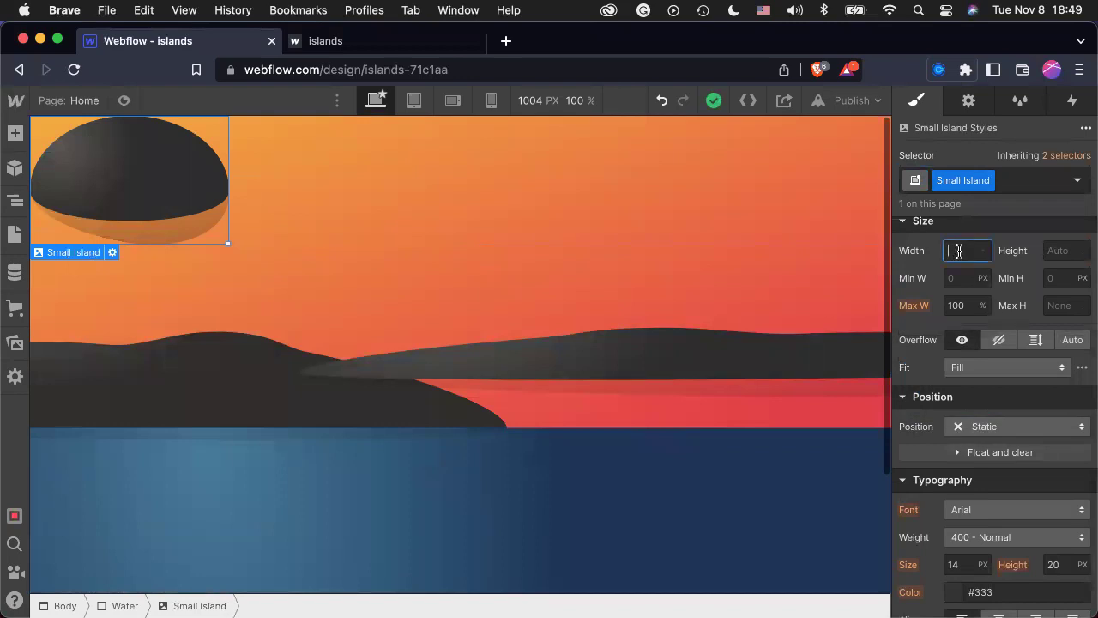
{"action": "type", "text": "50px"}
{"action": "key", "text": "Return"}
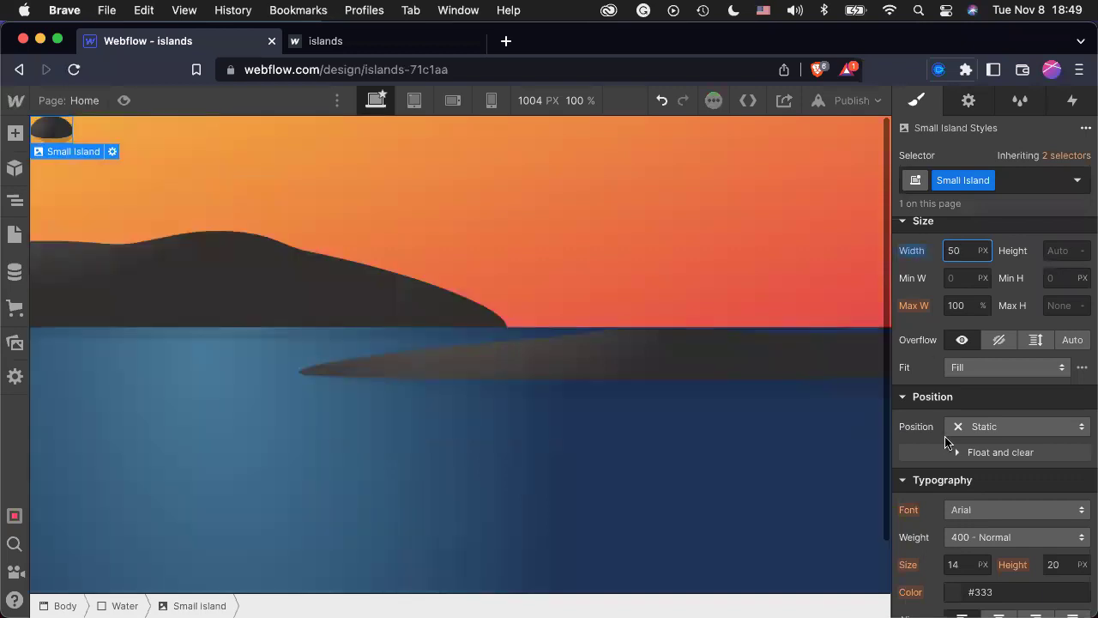
{"action": "left_click", "coordinate": [984, 428]}
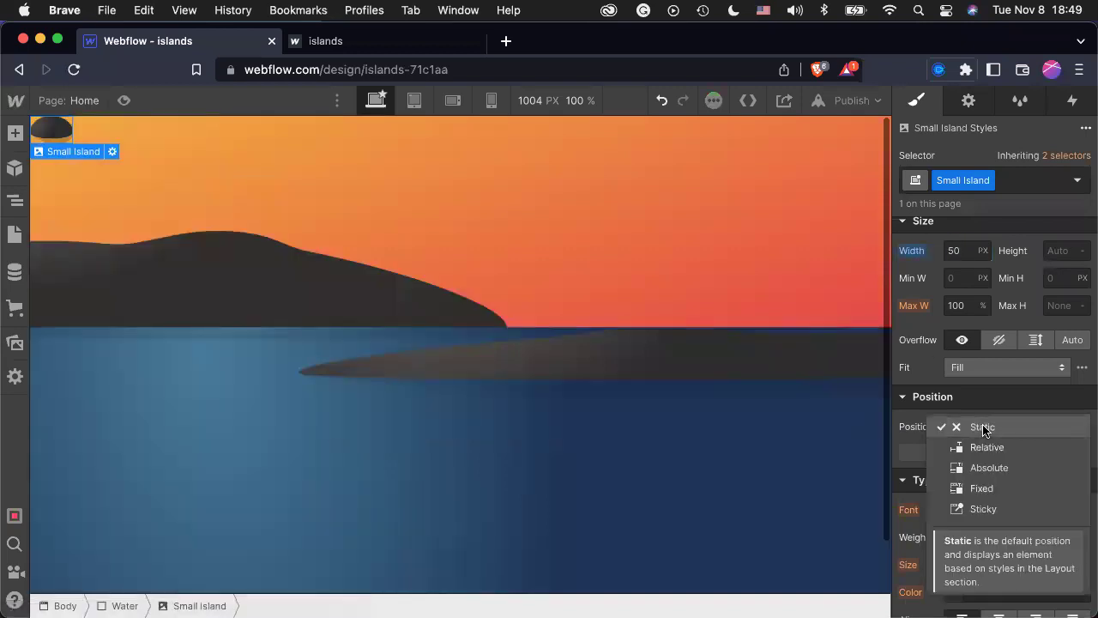
Position the Small Island image absolutely within Water, with a top offset of 366 and a left offset of 311.
{"action": "left_click", "coordinate": [993, 466]}
{"action": "left_click_drag", "start_coordinate": [1015, 486], "coordinate": [1021, 580]}
{"action": "left_click", "coordinate": [1010, 477]}
{"action": "type", "text": "152"}
{"action": "key", "text": "Return"}
{"action": "left_click_drag", "start_coordinate": [1010, 481], "coordinate": [1043, 487]}
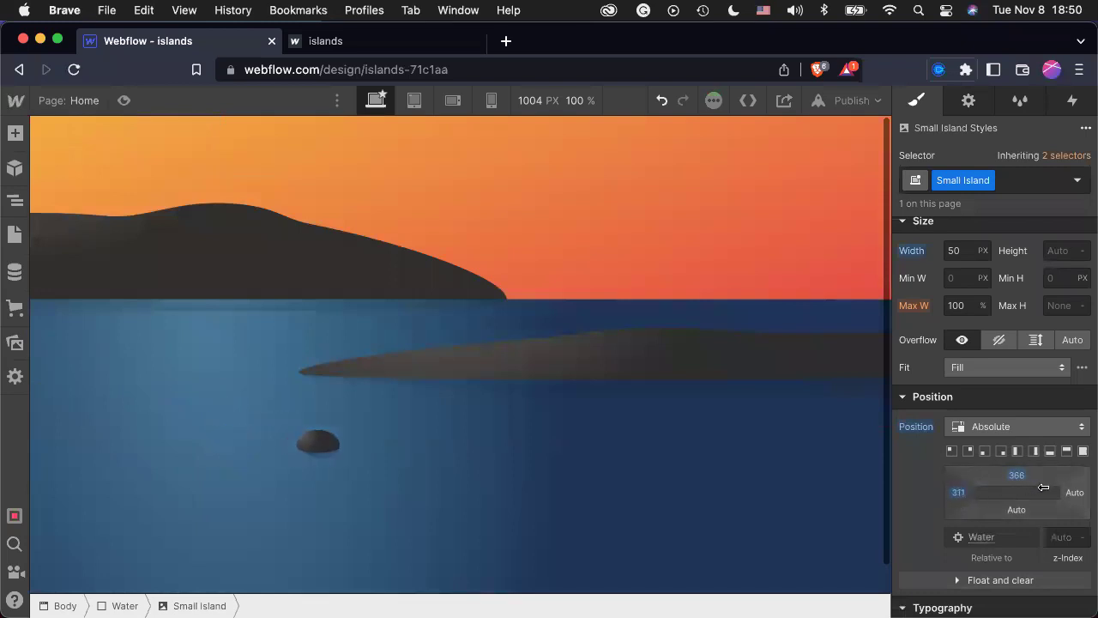
{"action": "left_click", "coordinate": [571, 509]}
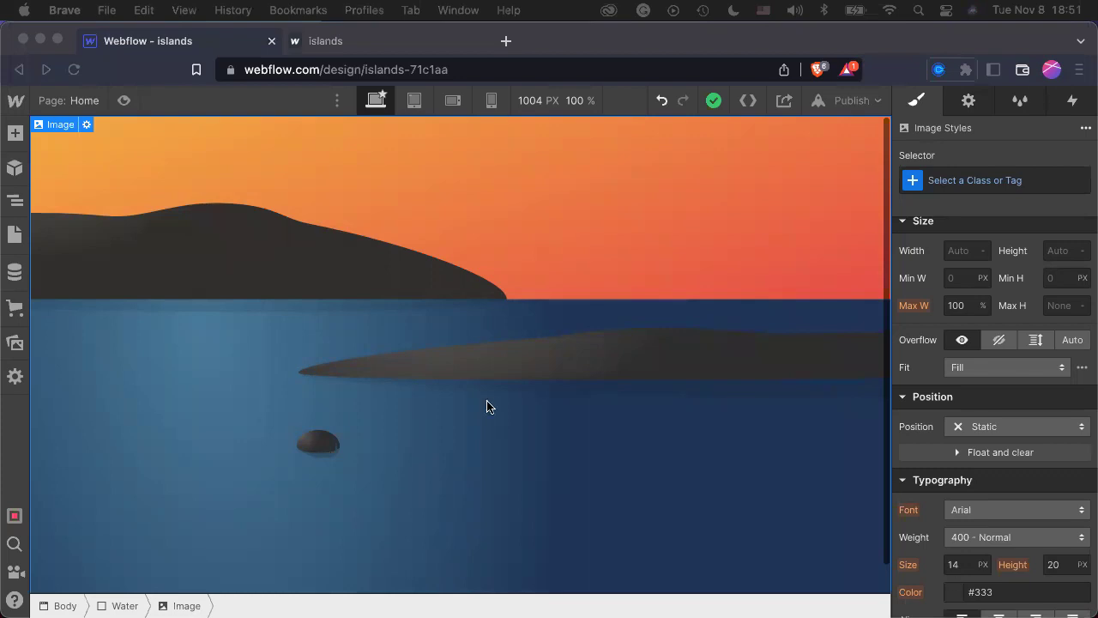
{"action": "left_click", "coordinate": [314, 442]}
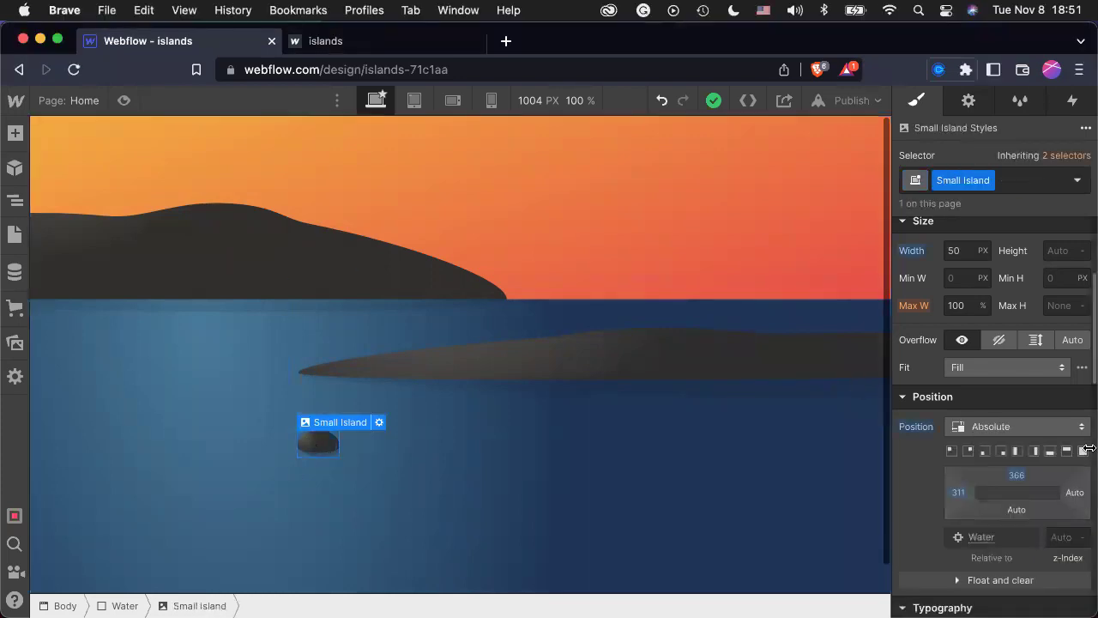
{"action": "mouse_move", "coordinate": [958, 493]}
{"action": "left_mouse_down"}
{"action": "mouse_move", "coordinate": [937, 496]}
{"action": "mouse_move", "coordinate": [959, 501]}
{"action": "left_mouse_up"}
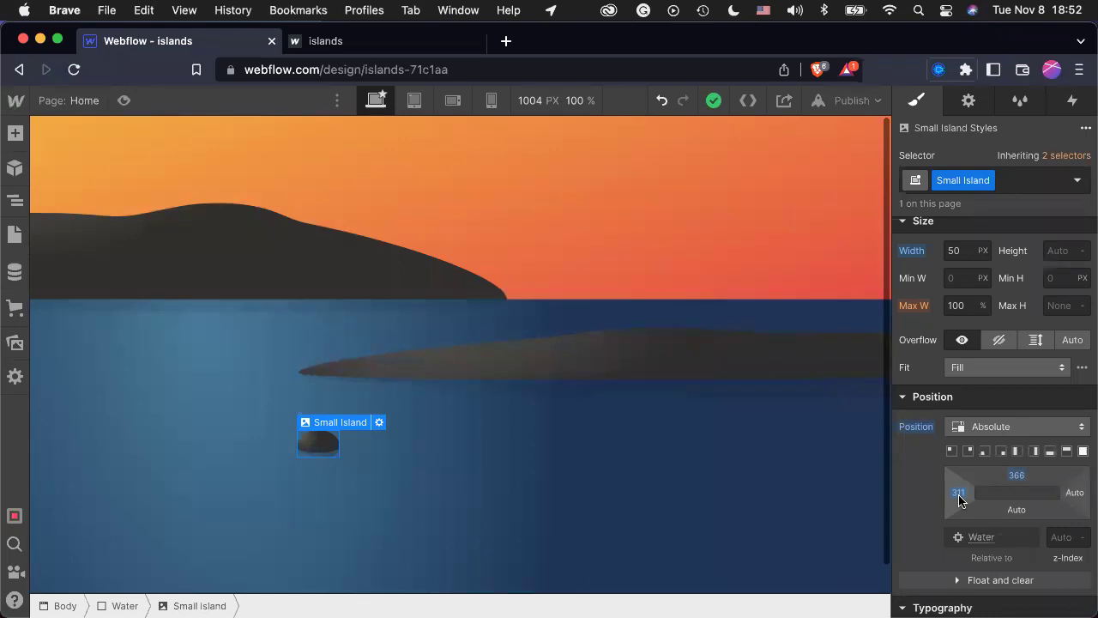
{"action": "key", "text": "Return"}
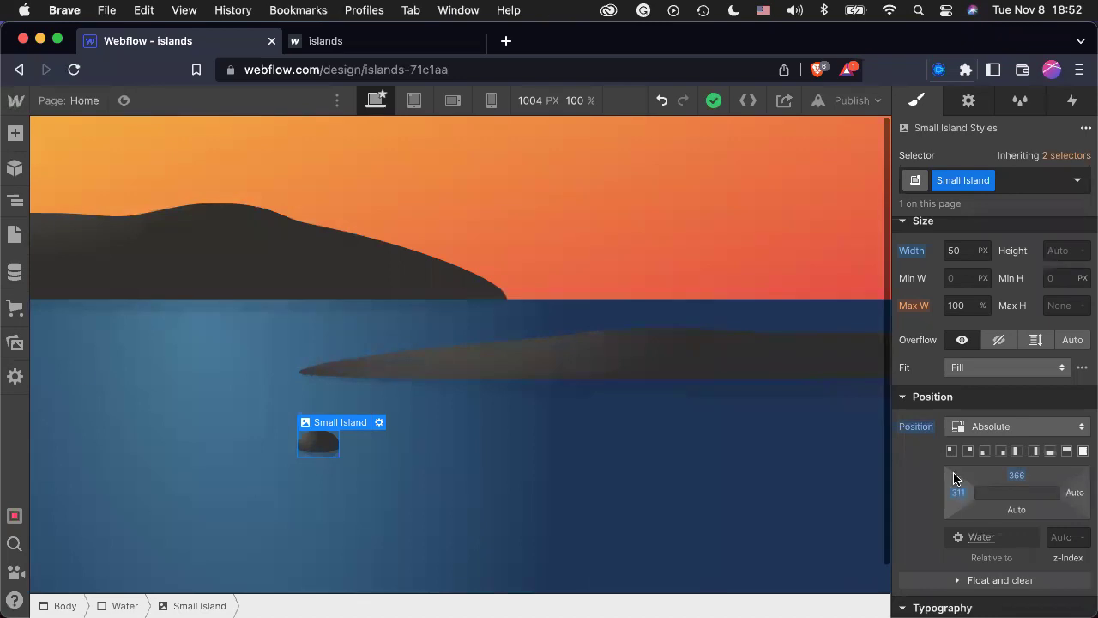
{"action": "left_click", "coordinate": [345, 546]}
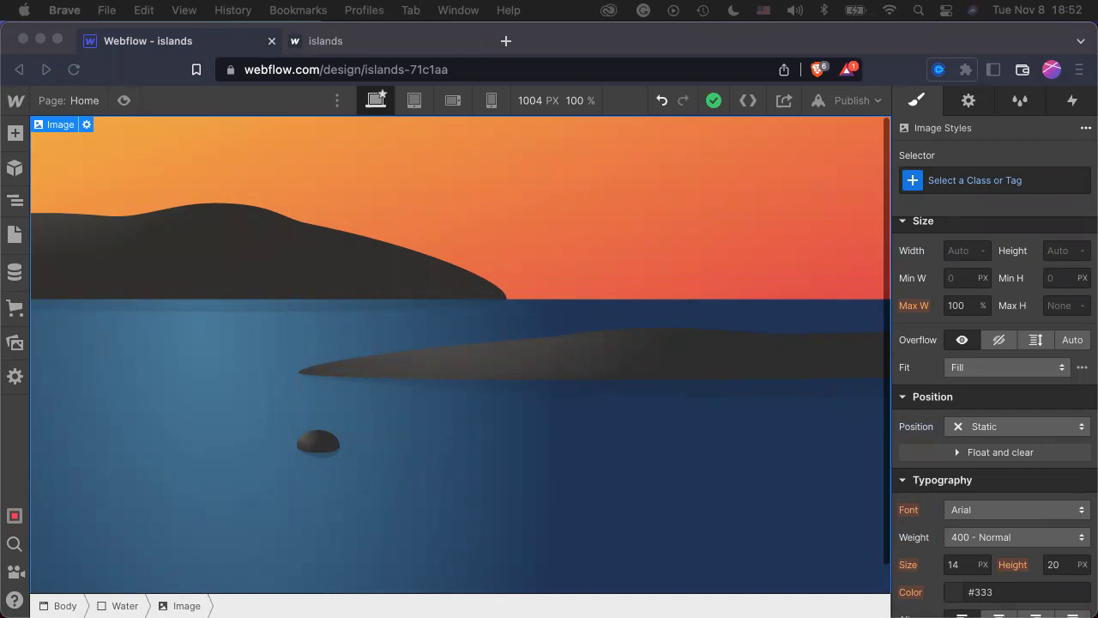
Switch to the published EE Workshop page and examine its front hill and the house scene below.
{"action": "left_click", "coordinate": [458, 50]}
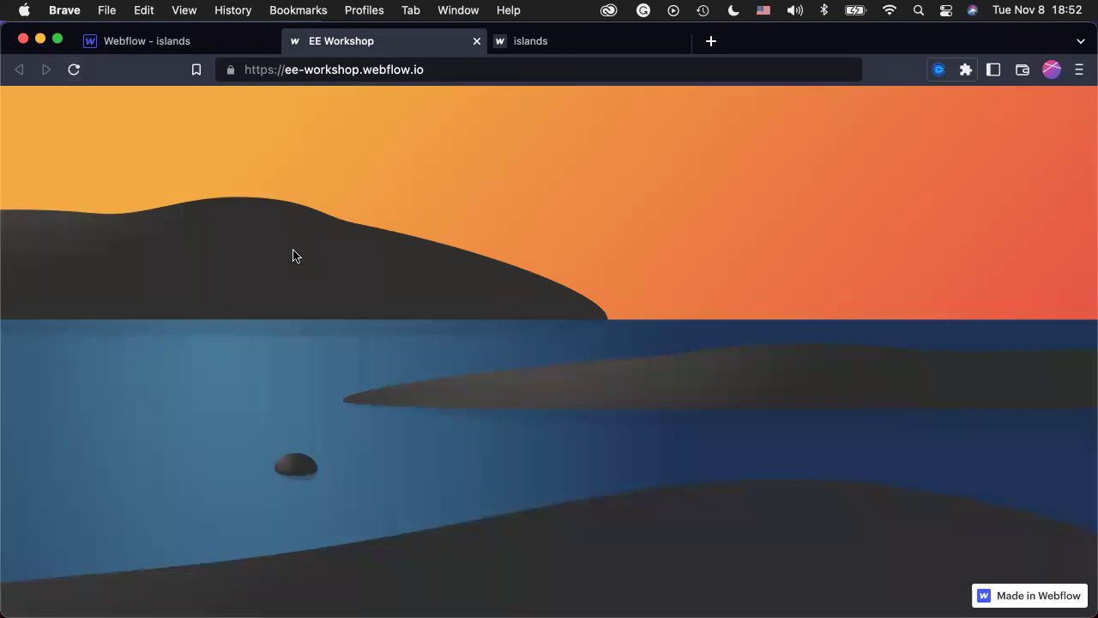
{"action": "scroll", "coordinate": [293, 255], "scroll_direction": "down", "scroll_amount": 5}
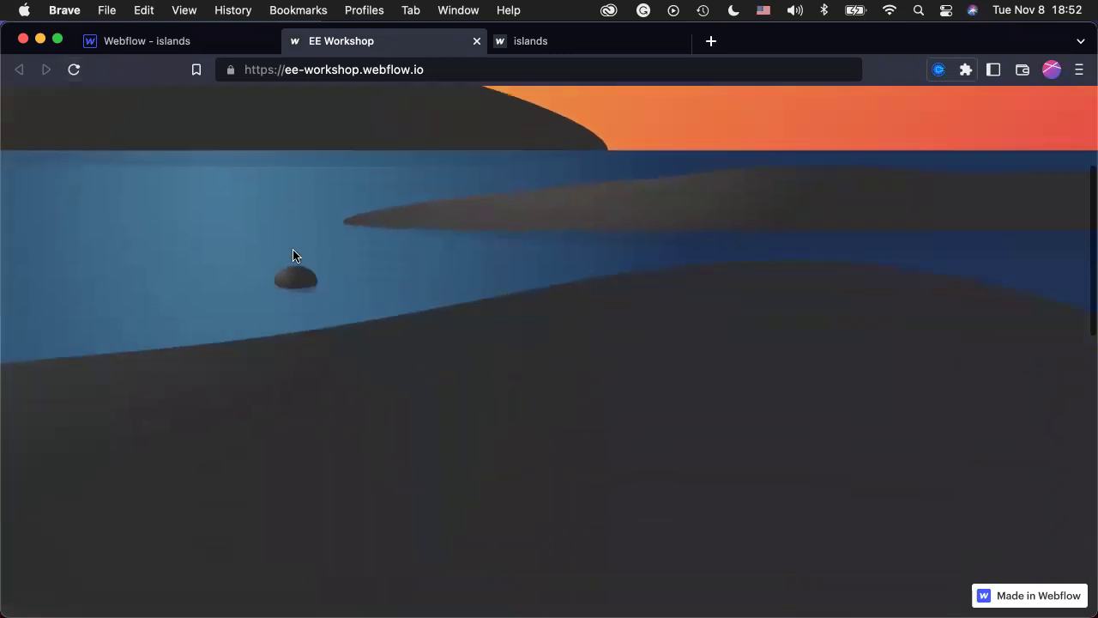
{"action": "scroll", "coordinate": [294, 252], "scroll_direction": "up", "scroll_amount": 5}
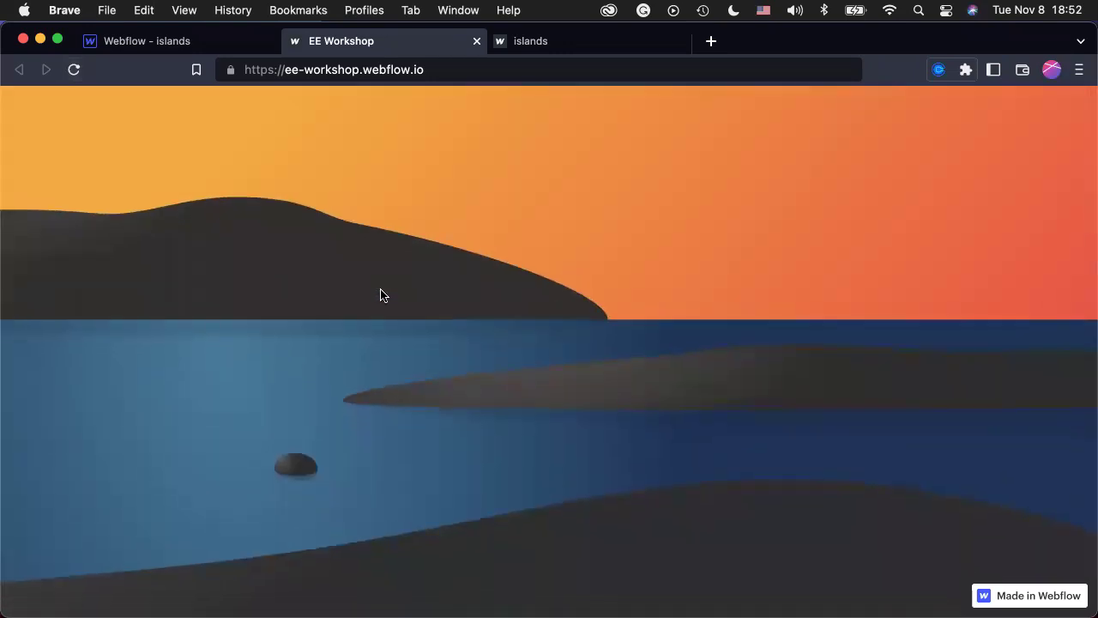
{"action": "scroll", "coordinate": [380, 295], "scroll_direction": "down", "scroll_amount": 10}
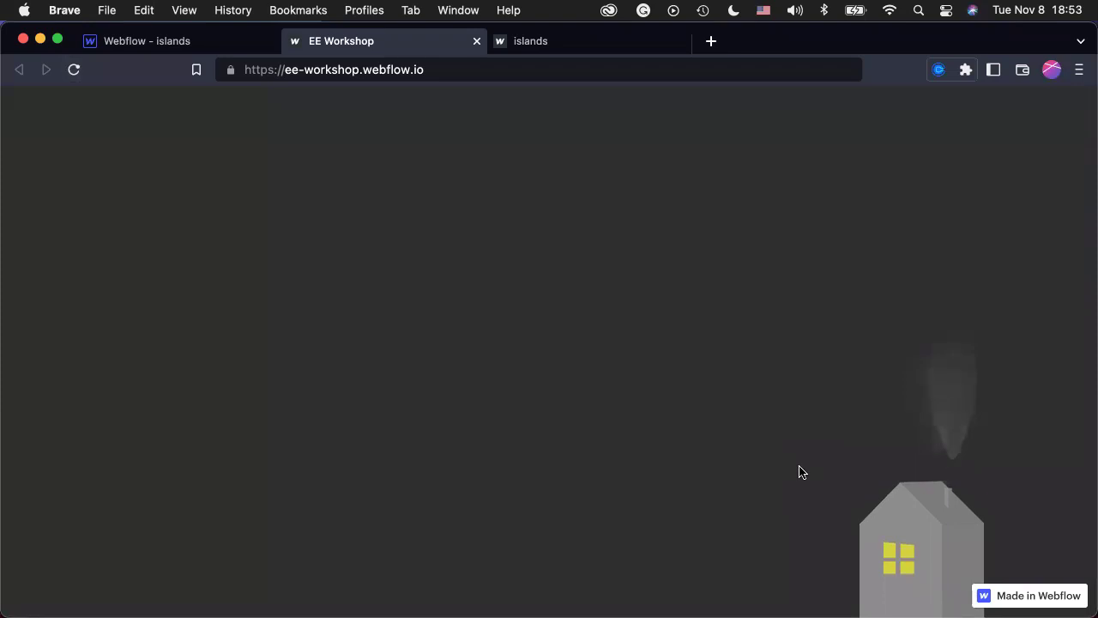
{"action": "scroll", "coordinate": [799, 472], "scroll_direction": "down", "scroll_amount": 5}
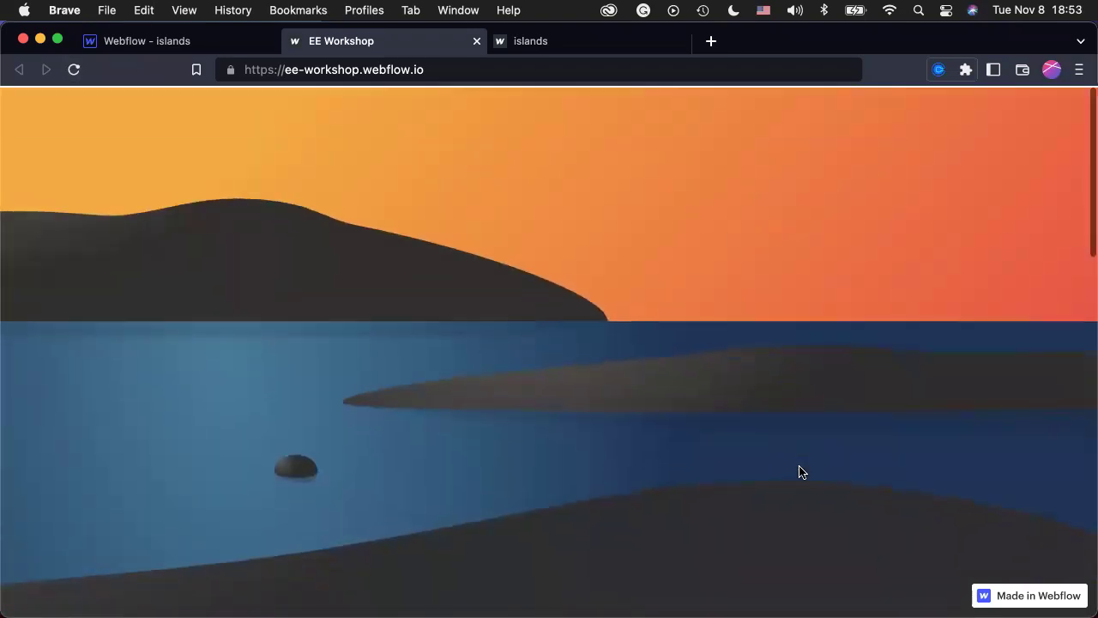
Return to the islands design and insert the inside-hill.svg asset into the Water element.
{"action": "left_click", "coordinate": [197, 51]}
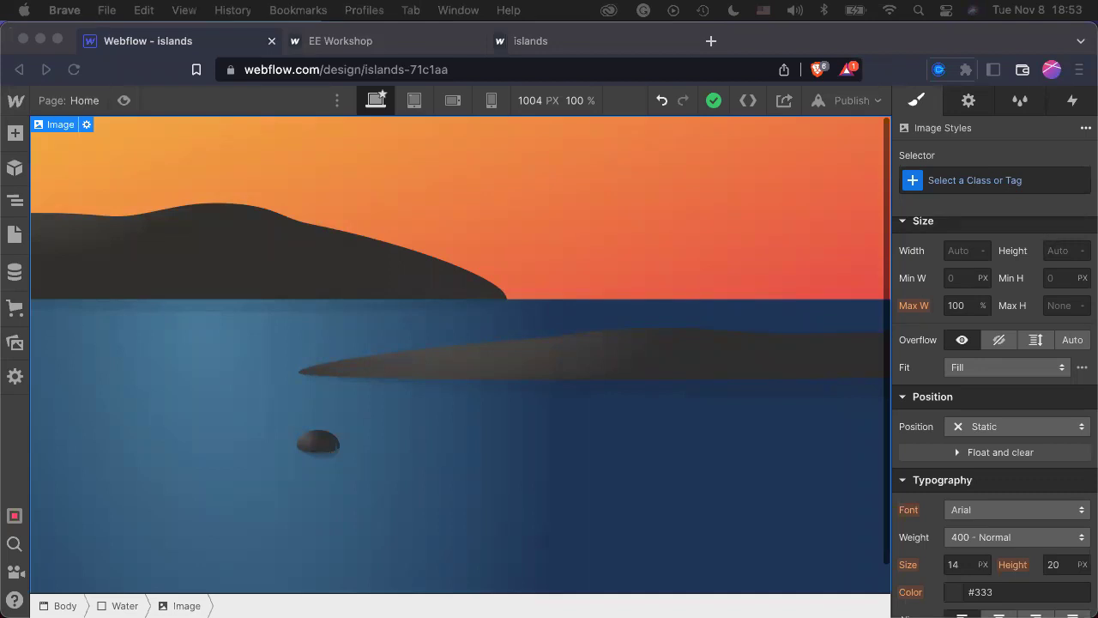
{"action": "left_click", "coordinate": [16, 343]}
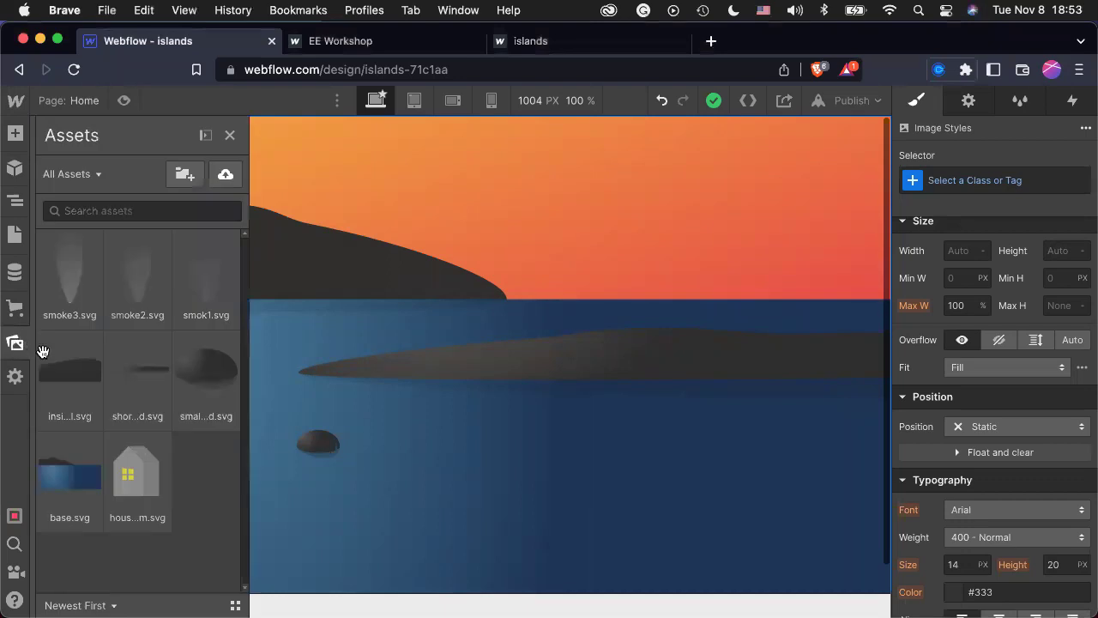
{"action": "left_click_drag", "start_coordinate": [100, 366], "coordinate": [362, 531]}
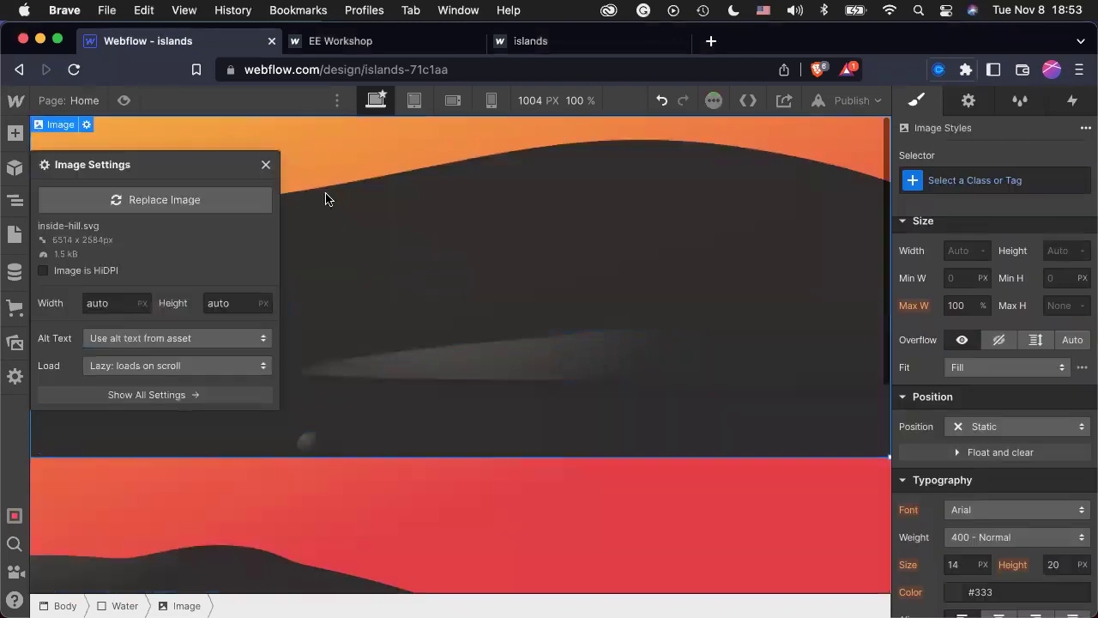
{"action": "left_click", "coordinate": [264, 165]}
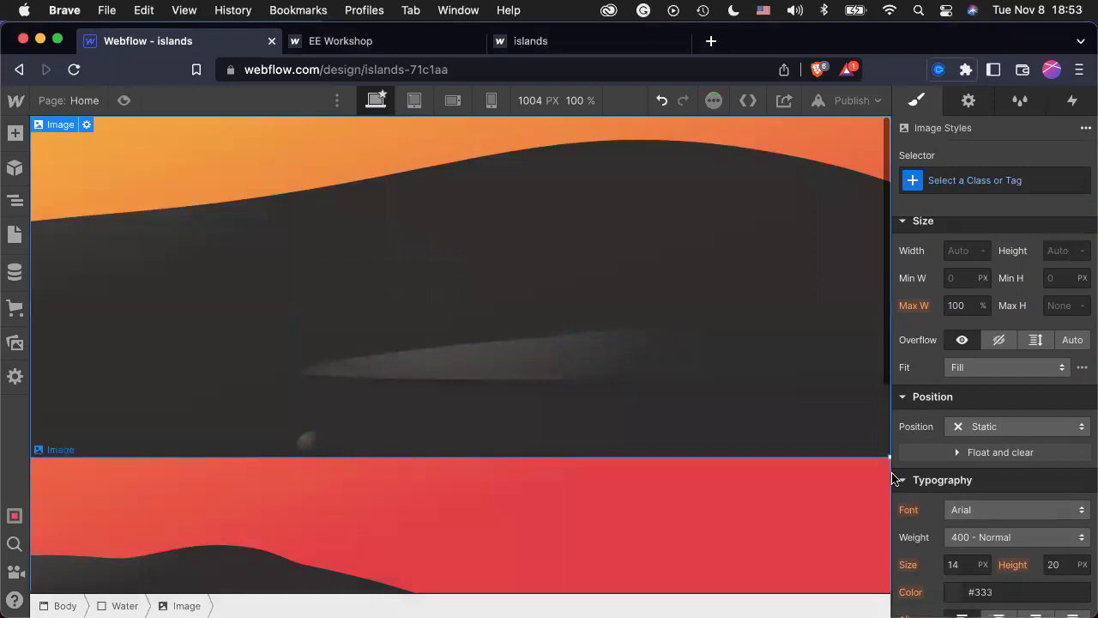
Assign a new class named Outside Hill to the inserted hill image.
{"action": "left_click", "coordinate": [1005, 209]}
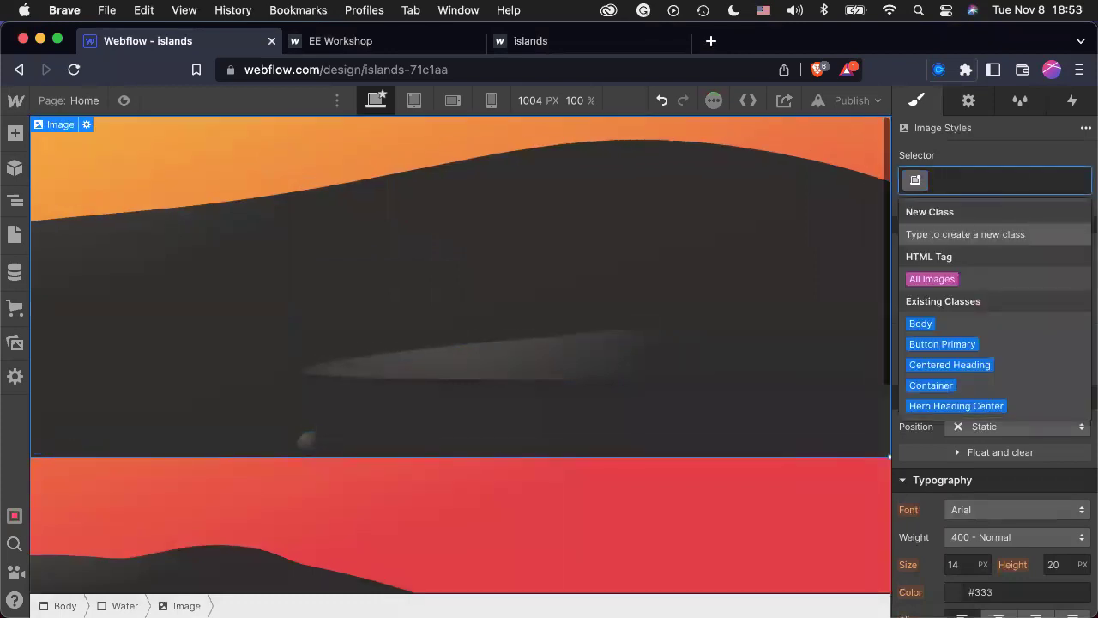
{"action": "type", "text": "Outside Hill"}
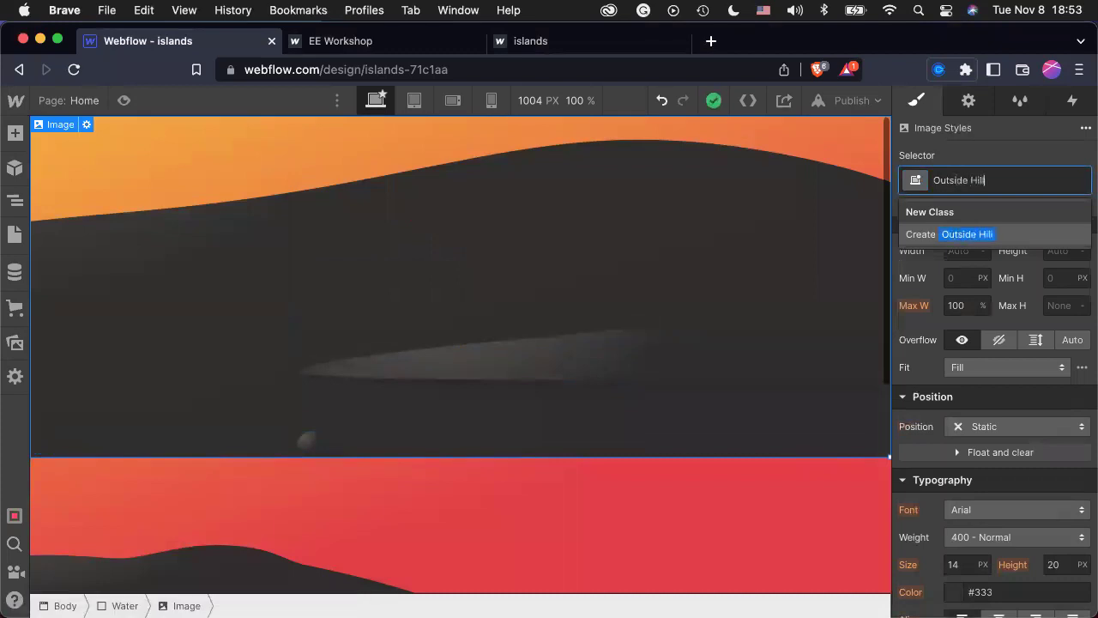
{"action": "key", "text": "Return"}
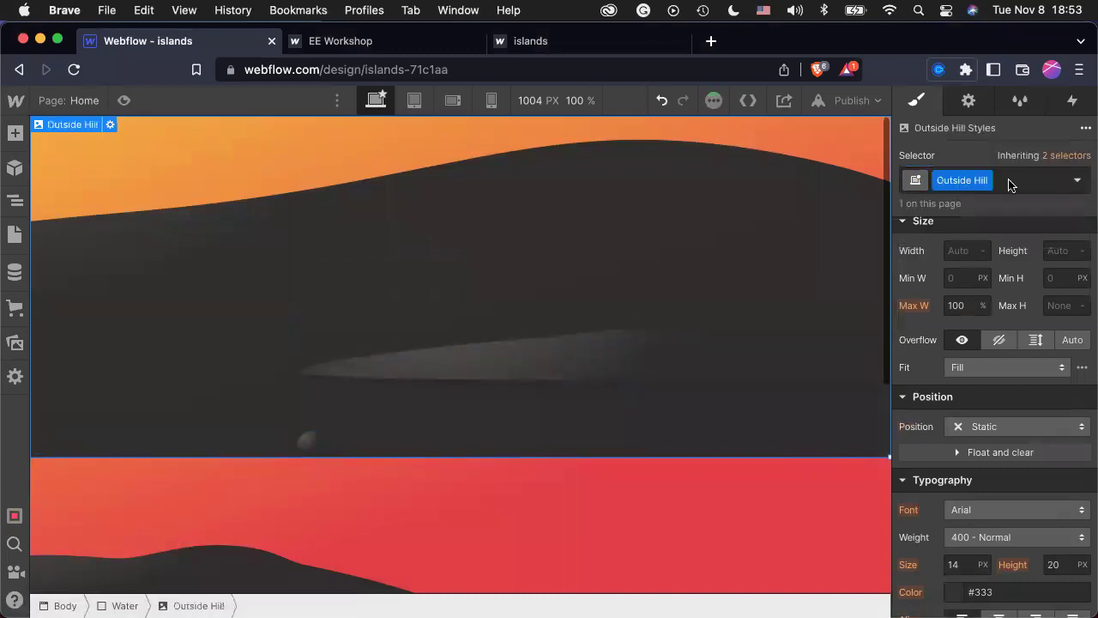
Set the Outside Hill image to Absolute position and anchor it across the bottom of Water with 0% left, right and bottom offsets.
{"action": "left_click", "coordinate": [991, 434]}
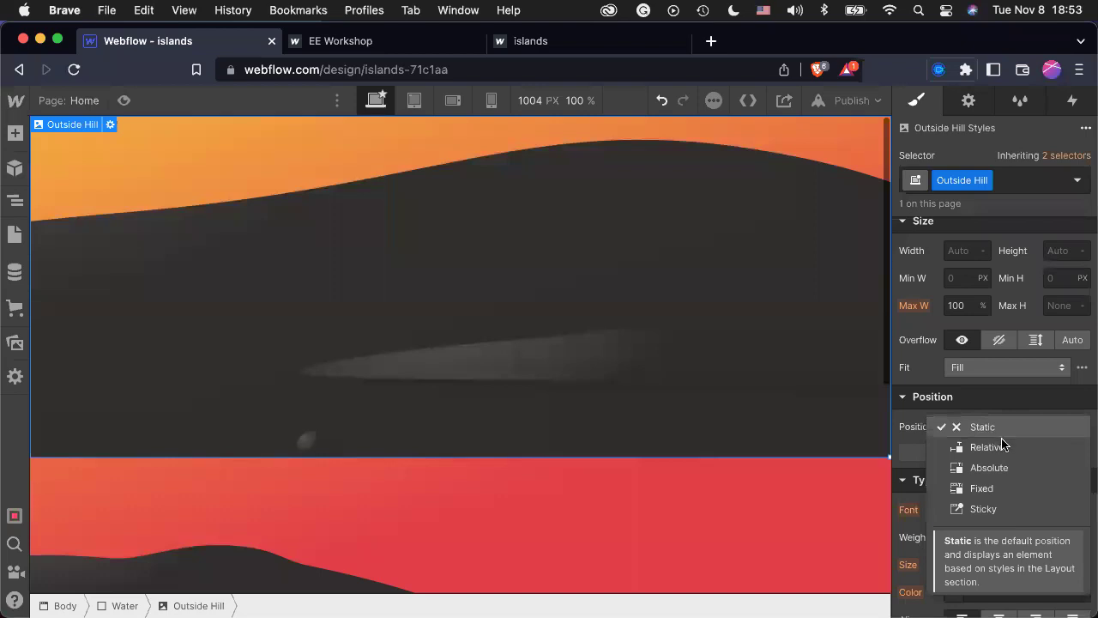
{"action": "left_click", "coordinate": [989, 467]}
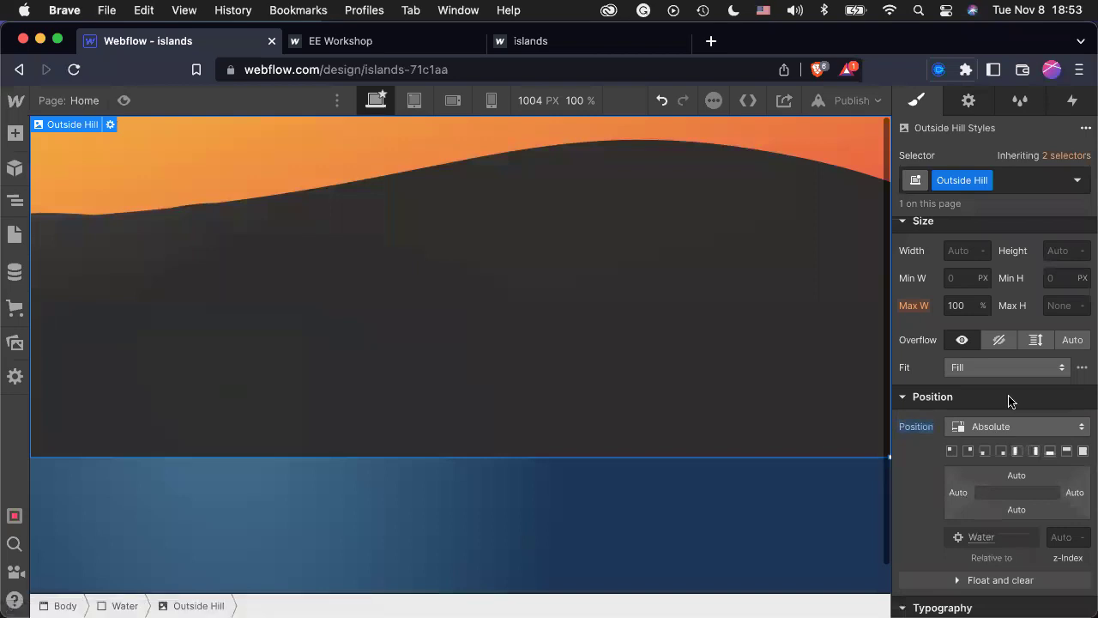
{"action": "left_click", "coordinate": [1048, 453]}
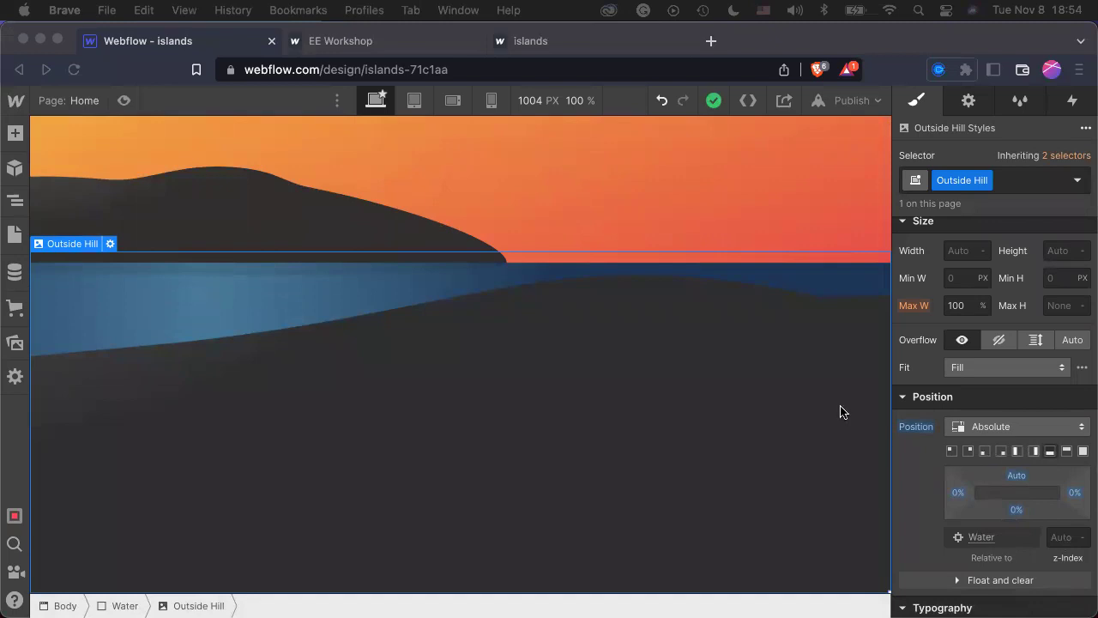
{"action": "scroll", "coordinate": [537, 341], "scroll_direction": "up", "scroll_amount": 2}
{"action": "scroll", "coordinate": [536, 340], "scroll_direction": "up", "scroll_amount": 2}
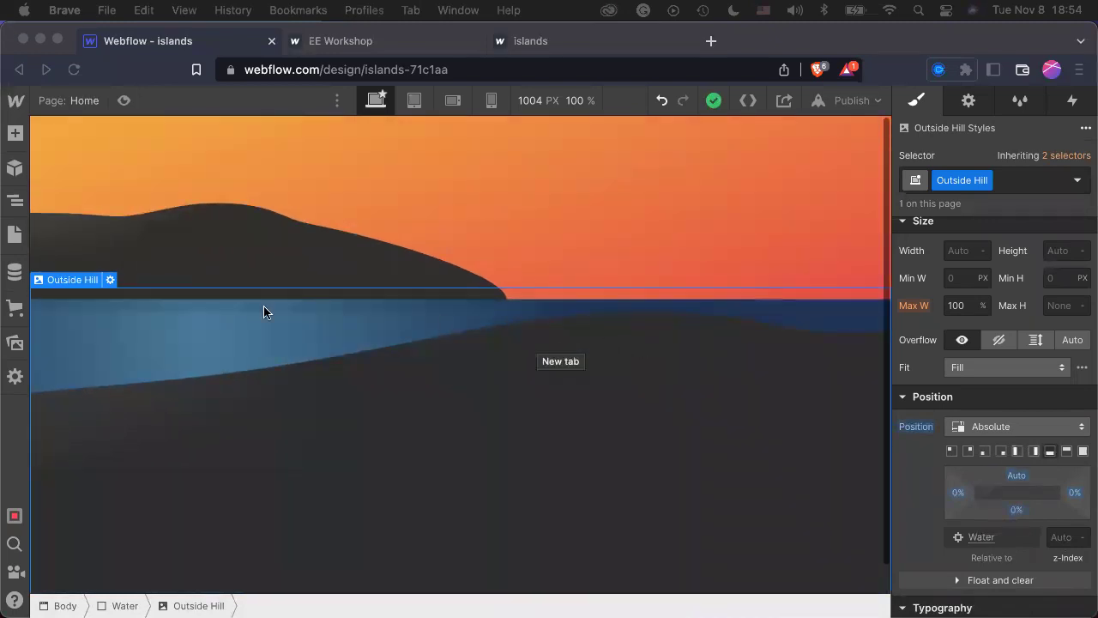
{"action": "left_click", "coordinate": [155, 521]}
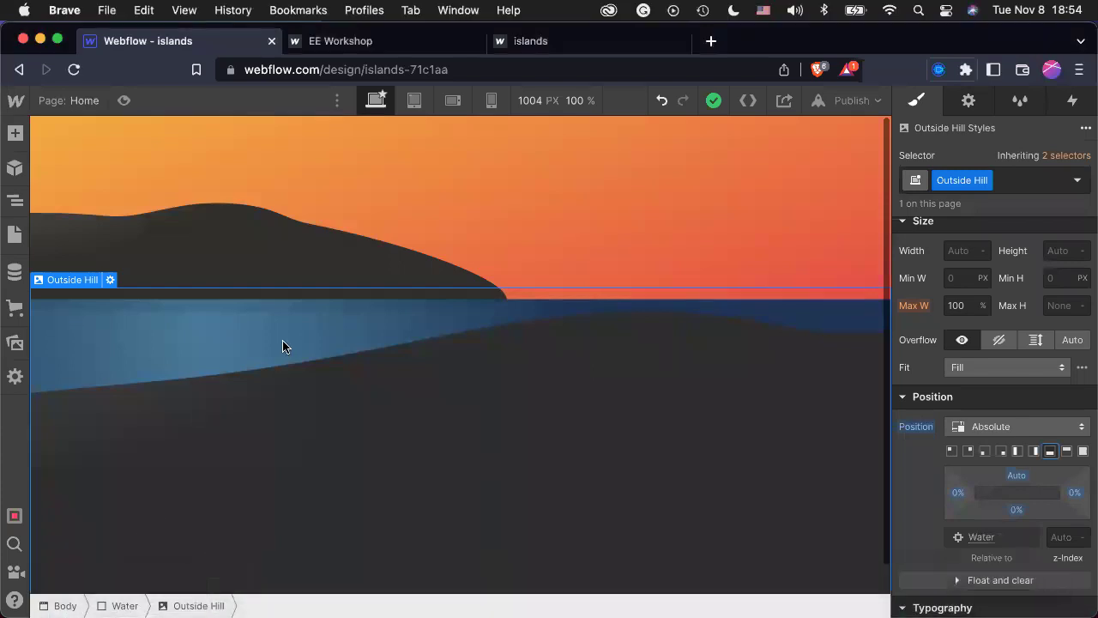
Set the height of the Water element containing the scene to 150 VH.
{"action": "left_click", "coordinate": [120, 605]}
{"action": "scroll", "coordinate": [1029, 420], "scroll_direction": "up", "scroll_amount": 5}
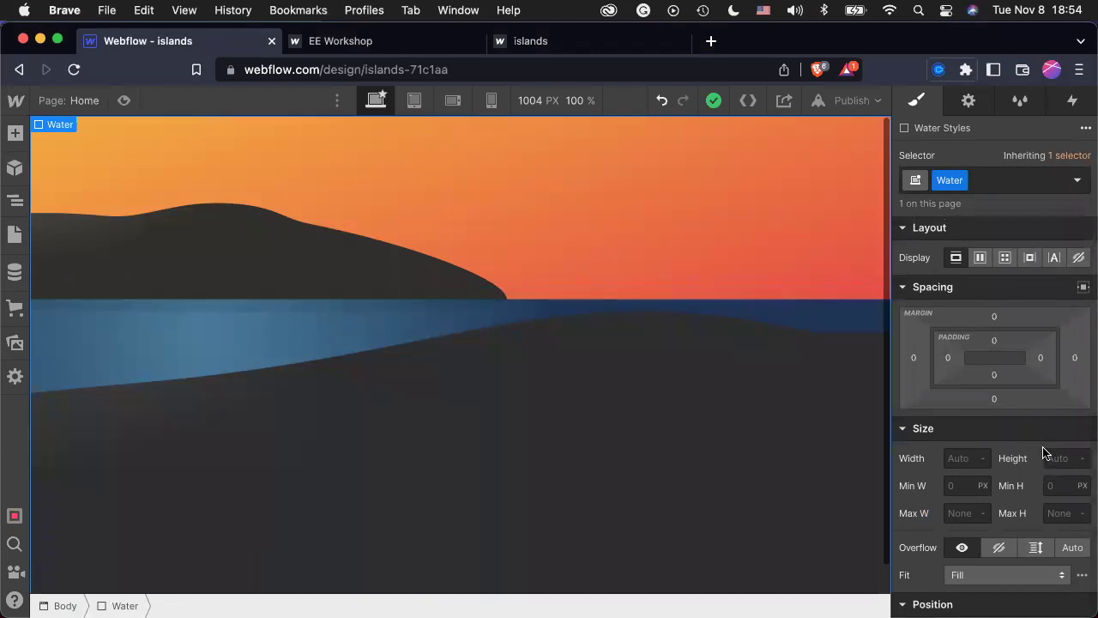
{"action": "left_click", "coordinate": [1044, 453]}
{"action": "type", "text": "150vh"}
{"action": "key", "text": "Return"}
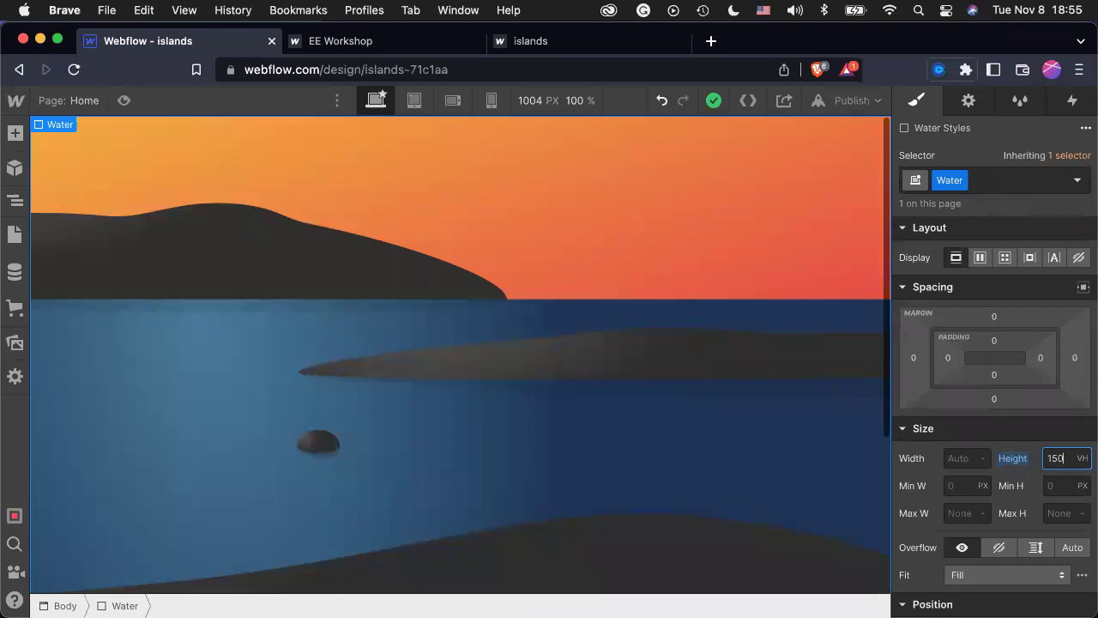
Inspect the hill, island and background elements inside Water and review the scene from top to bottom.
{"action": "left_click", "coordinate": [660, 495]}
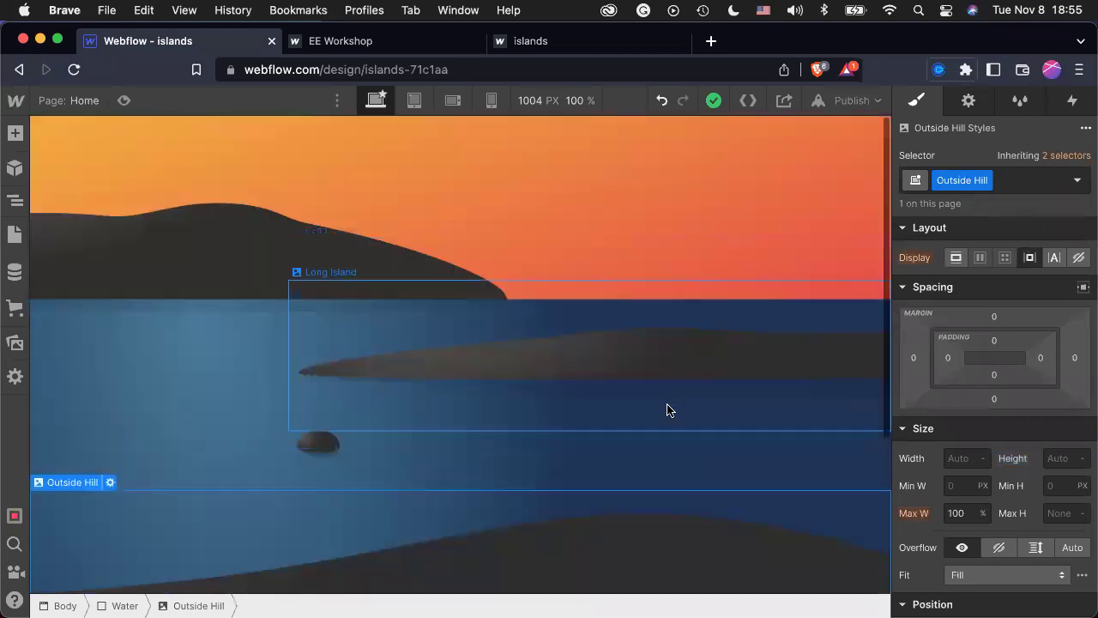
{"action": "left_click", "coordinate": [328, 261]}
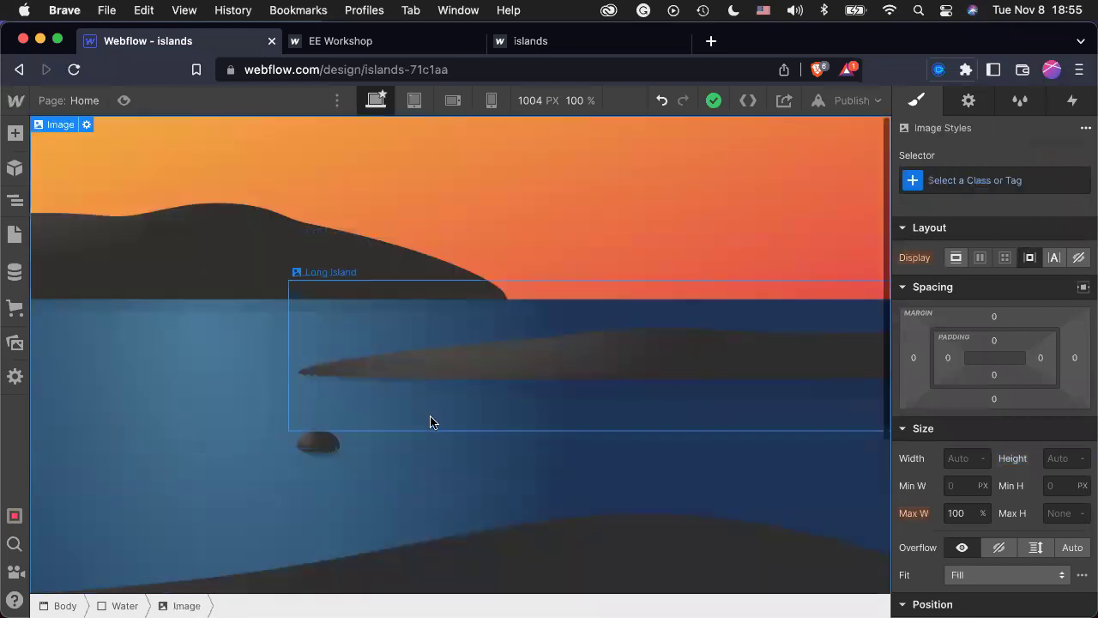
{"action": "scroll", "coordinate": [431, 421], "scroll_direction": "down", "scroll_amount": 5}
{"action": "scroll", "coordinate": [431, 421], "scroll_direction": "up", "scroll_amount": 3}
{"action": "left_click", "coordinate": [431, 421]}
{"action": "left_click", "coordinate": [617, 587]}
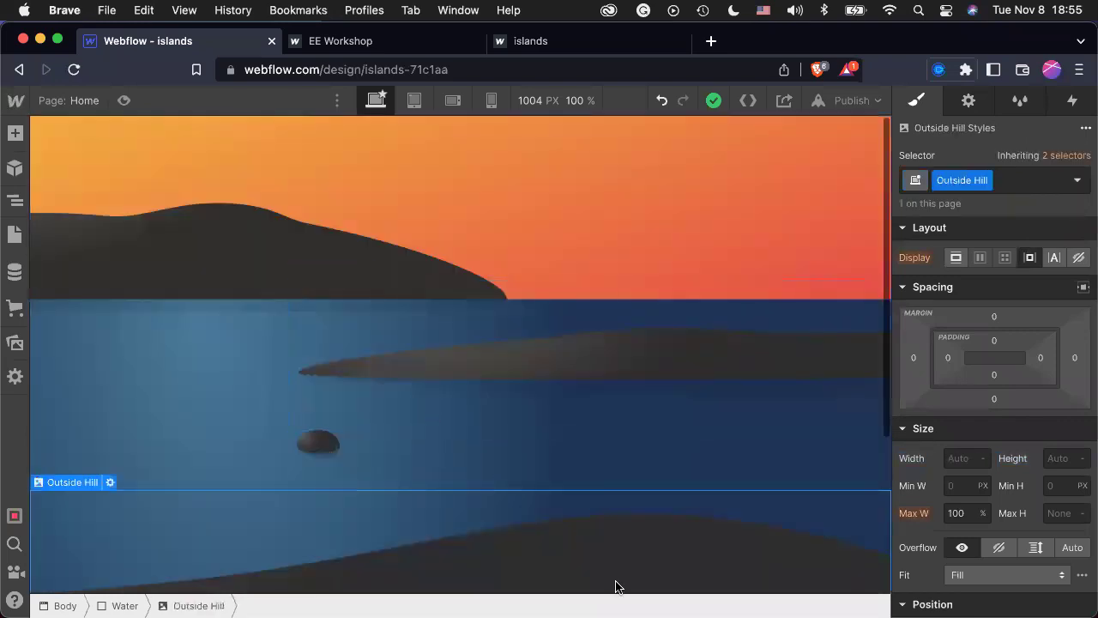
{"action": "left_click", "coordinate": [121, 360]}
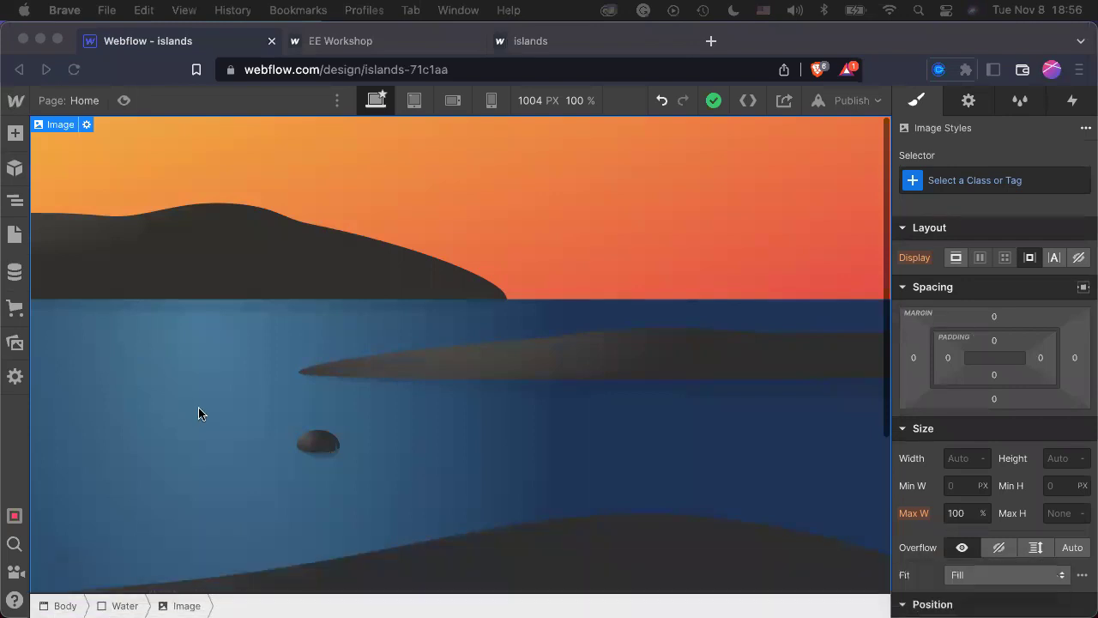
{"action": "left_click", "coordinate": [113, 605]}
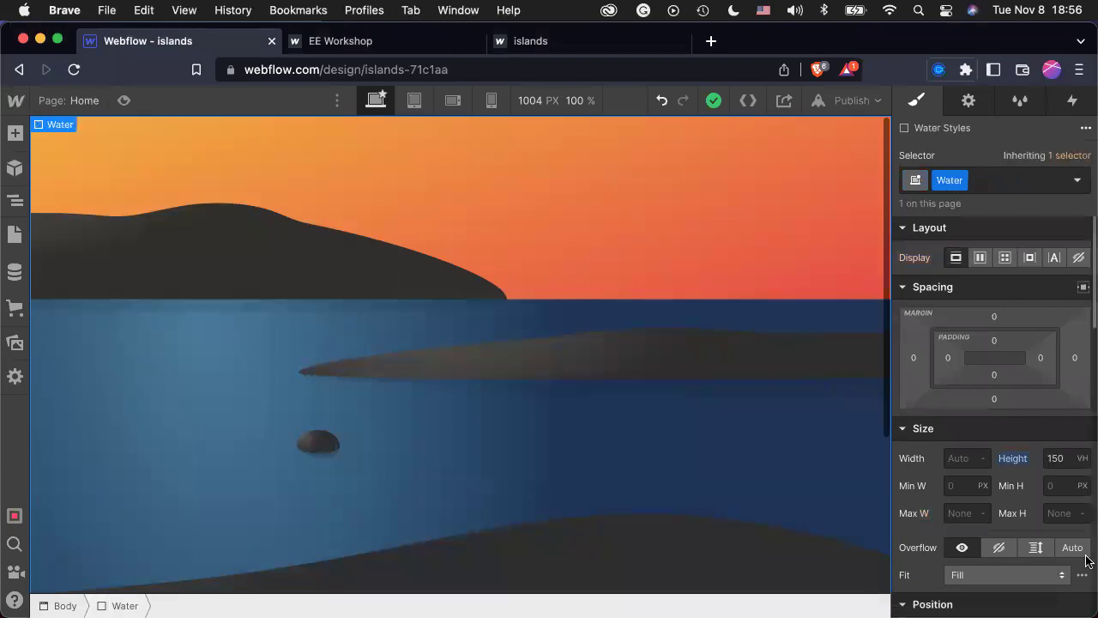
{"action": "key", "text": "ctrl+Up"}
{"action": "key", "text": "ctrl+Up"}
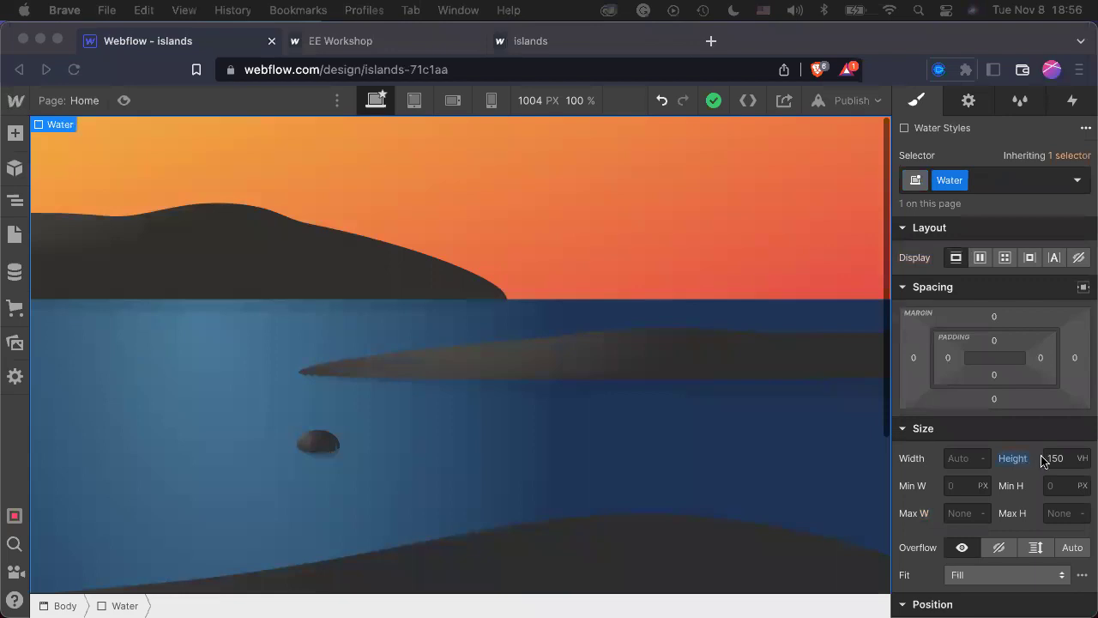
{"action": "left_click", "coordinate": [717, 489]}
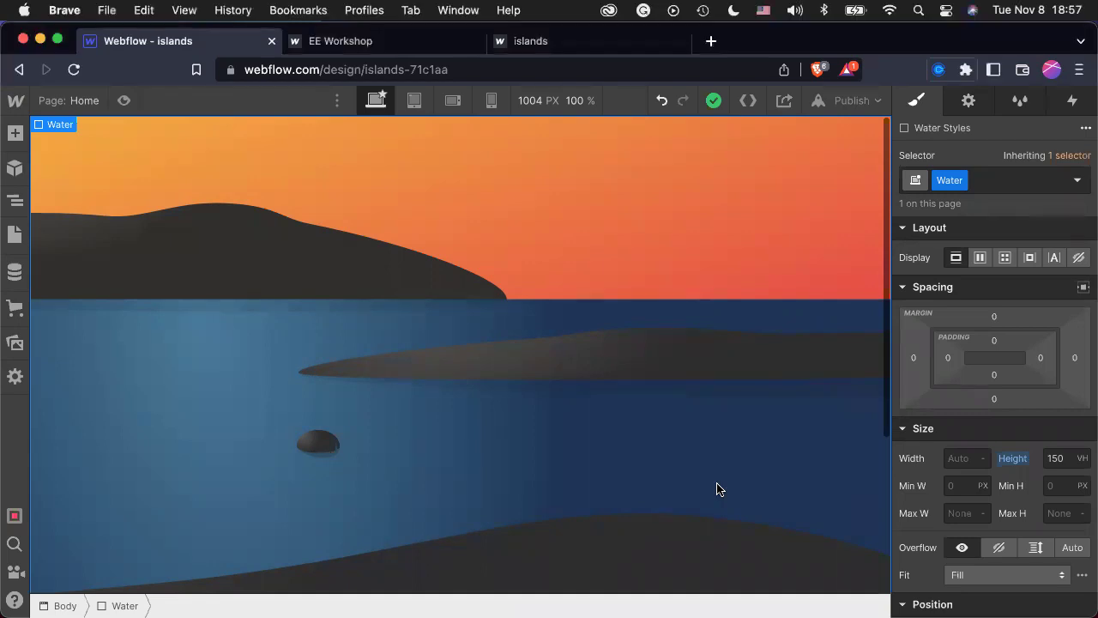
{"action": "scroll", "coordinate": [717, 489], "scroll_direction": "down", "scroll_amount": 3}
{"action": "scroll", "coordinate": [717, 489], "scroll_direction": "up", "scroll_amount": 3}
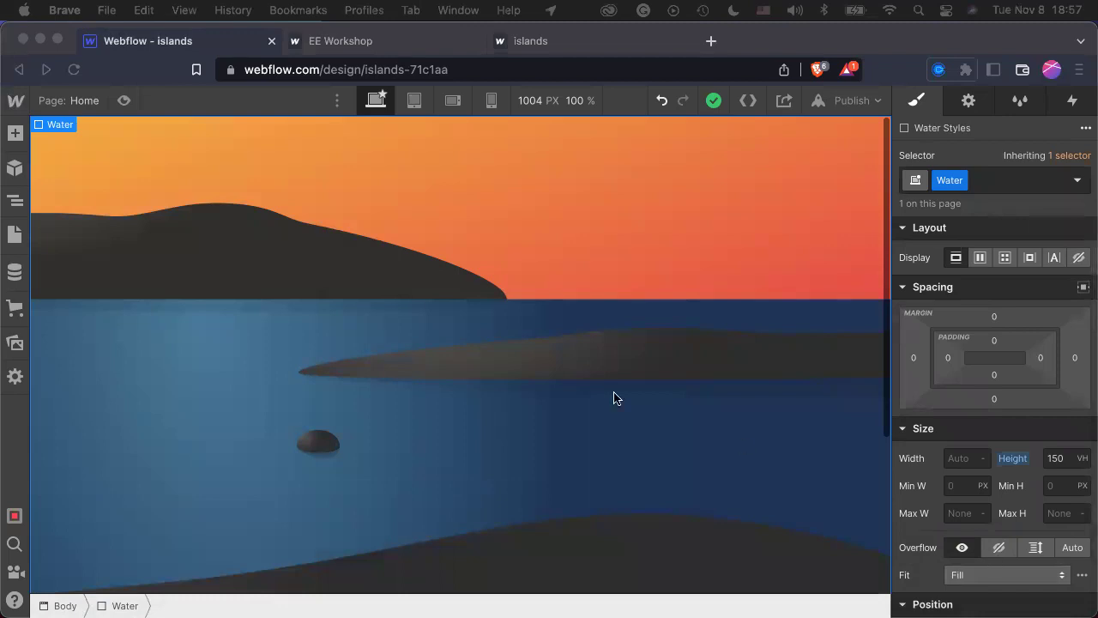
{"action": "scroll", "coordinate": [615, 397], "scroll_direction": "down", "scroll_amount": 5}
{"action": "scroll", "coordinate": [614, 397], "scroll_direction": "up", "scroll_amount": 5}
{"action": "scroll", "coordinate": [614, 397], "scroll_direction": "down", "scroll_amount": 5}
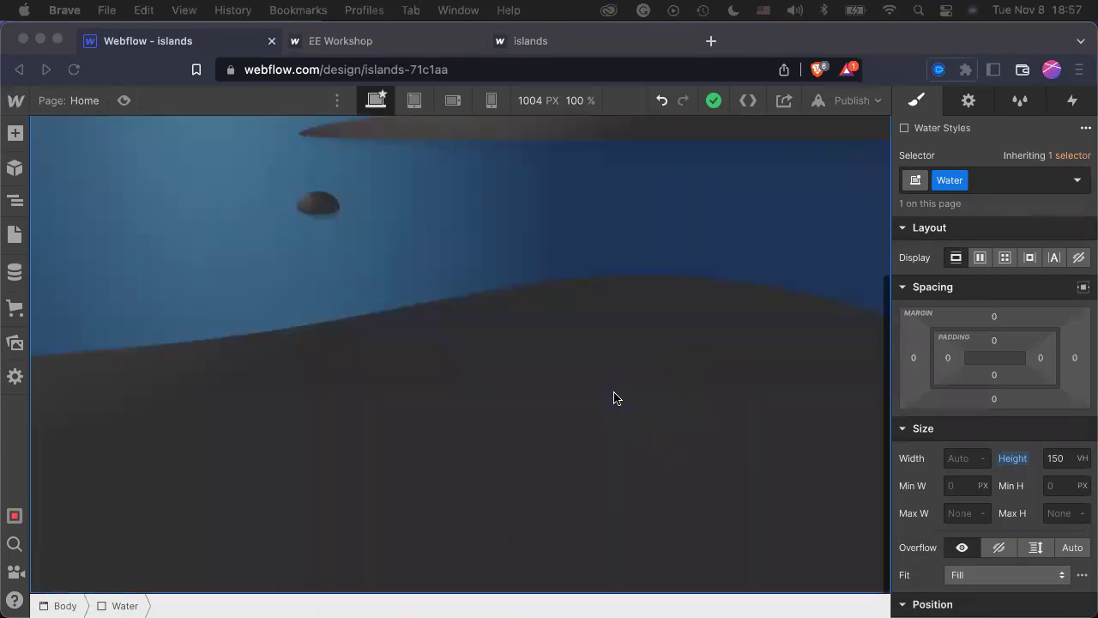
Add a Div Block inside Water beneath the hill images and assign it a new class named Ground.
{"action": "left_click", "coordinate": [15, 141]}
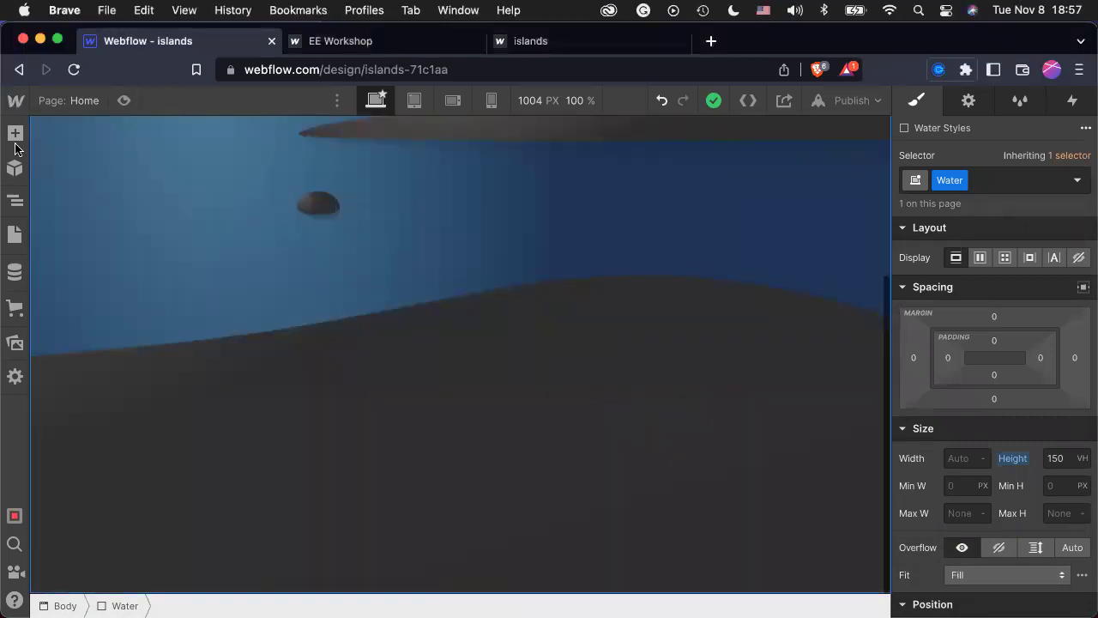
{"action": "left_click", "coordinate": [15, 136]}
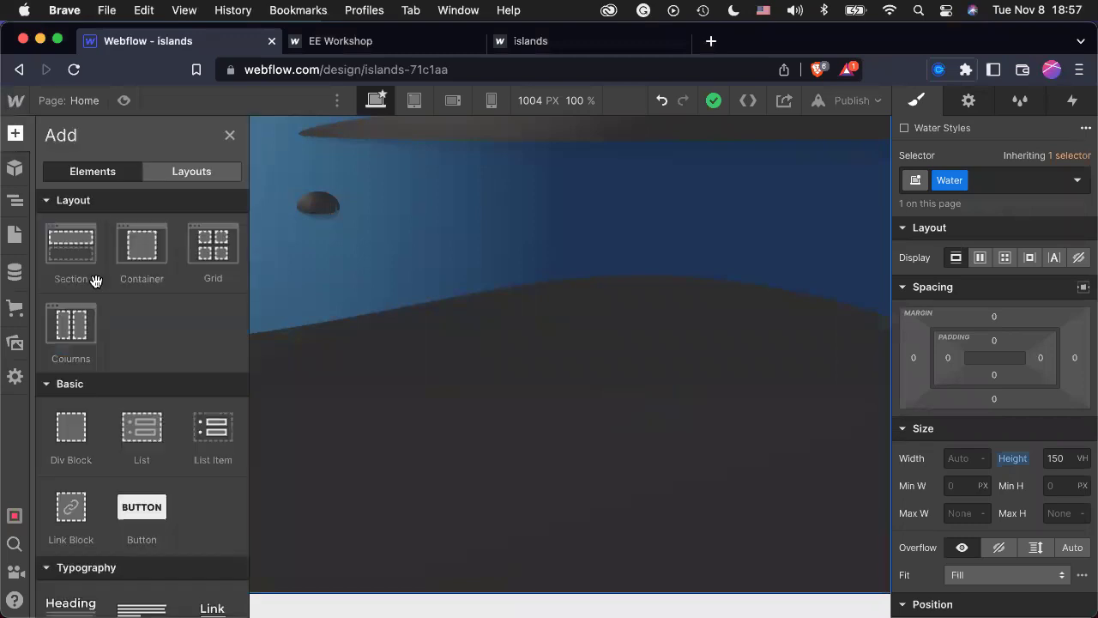
{"action": "left_click_drag", "start_coordinate": [76, 438], "coordinate": [948, 251]}
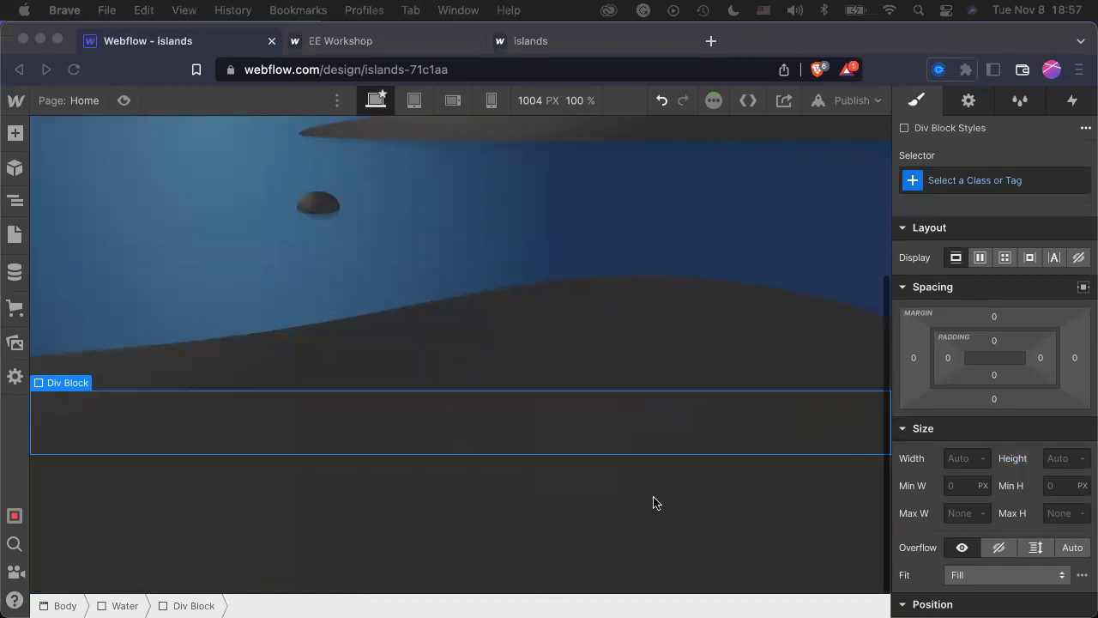
{"action": "left_click", "coordinate": [524, 434]}
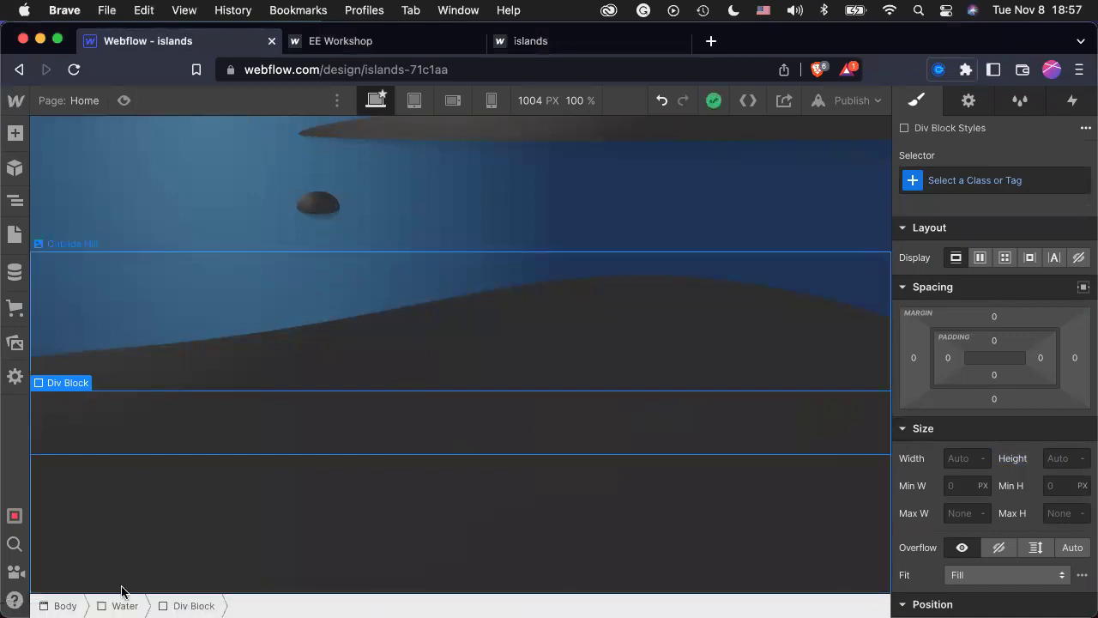
{"action": "left_click", "coordinate": [1020, 182]}
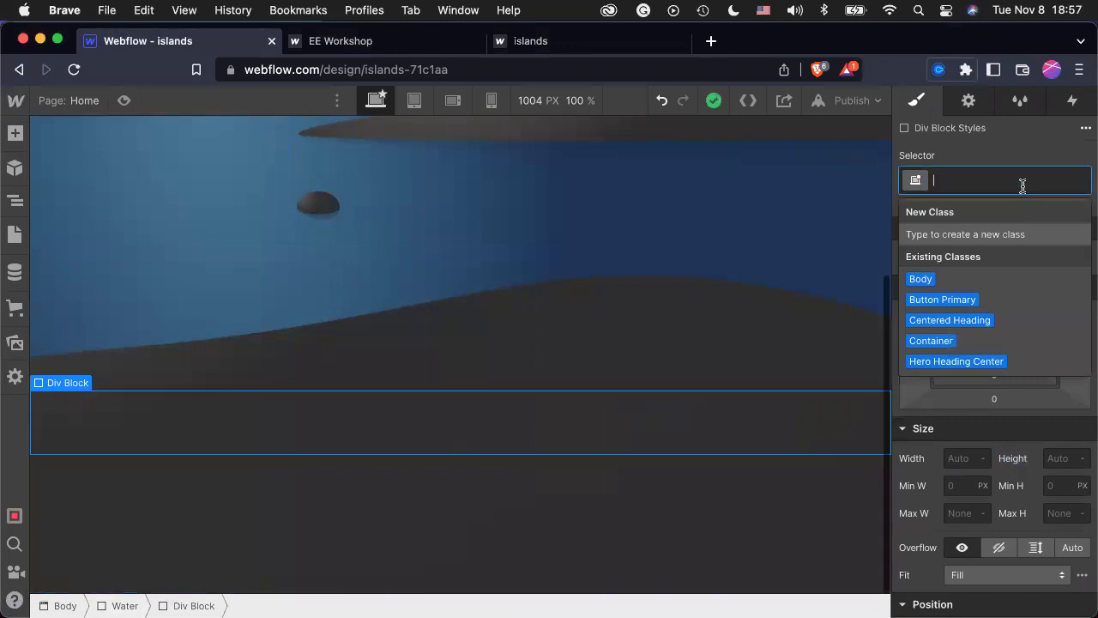
{"action": "type", "text": "Ground"}
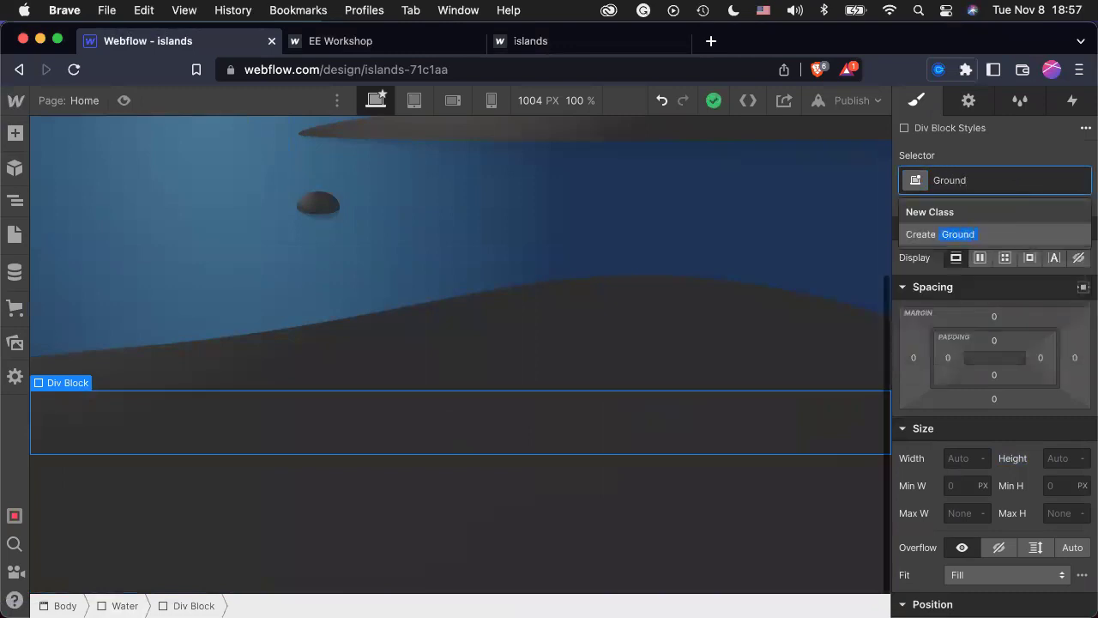
{"action": "key", "text": "Return"}
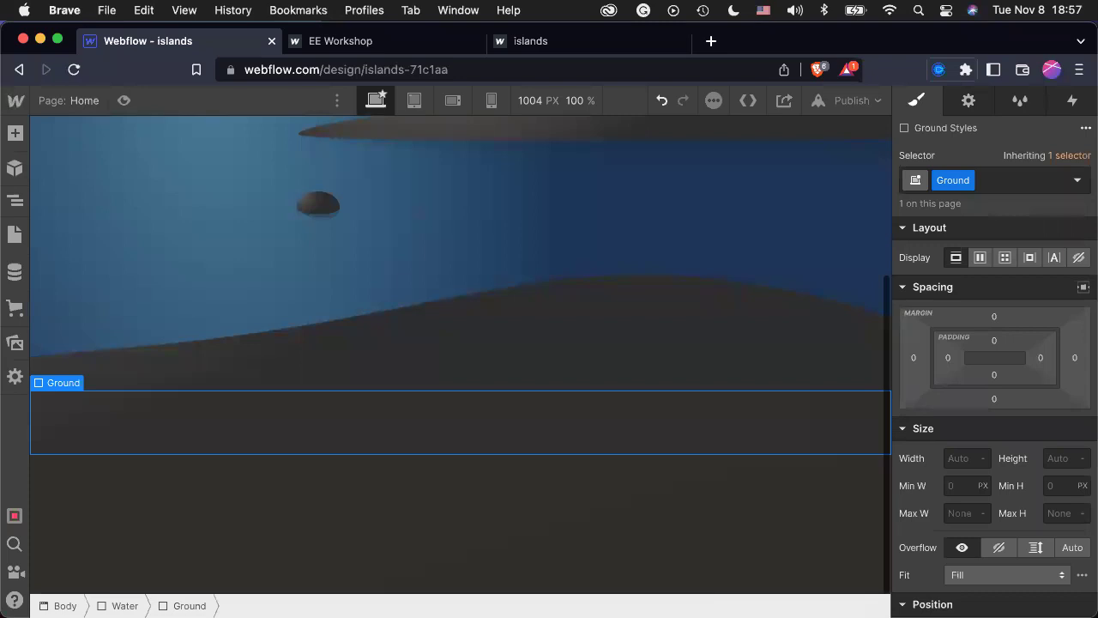
Set the height of the Ground div to 185 VH.
{"action": "left_click", "coordinate": [1055, 458]}
{"action": "type", "text": "1"}
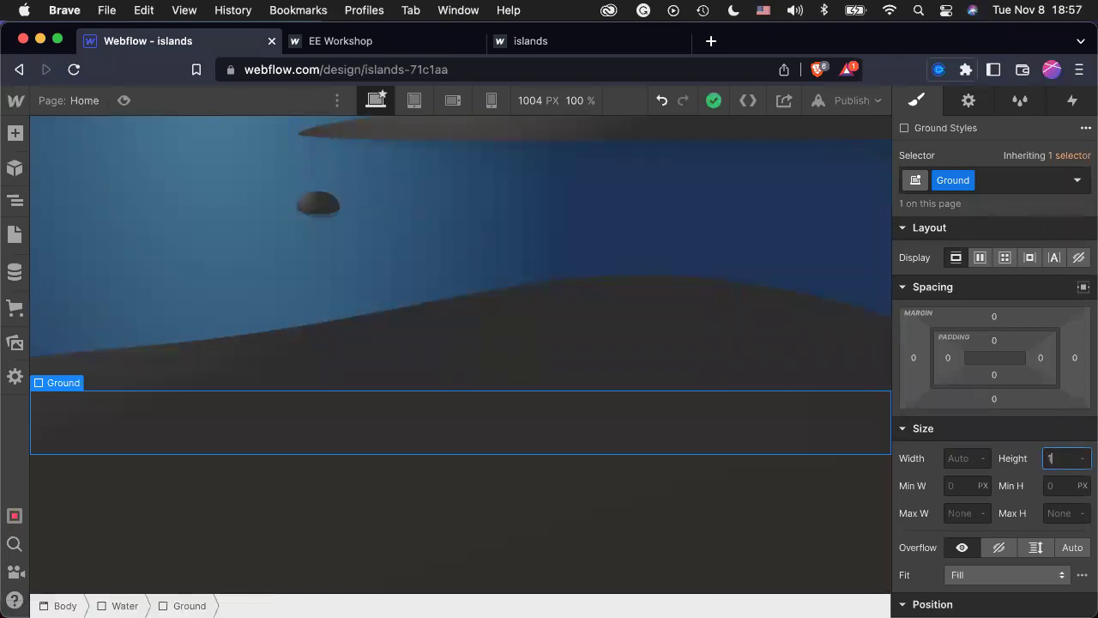
{"action": "type", "text": "85vh"}
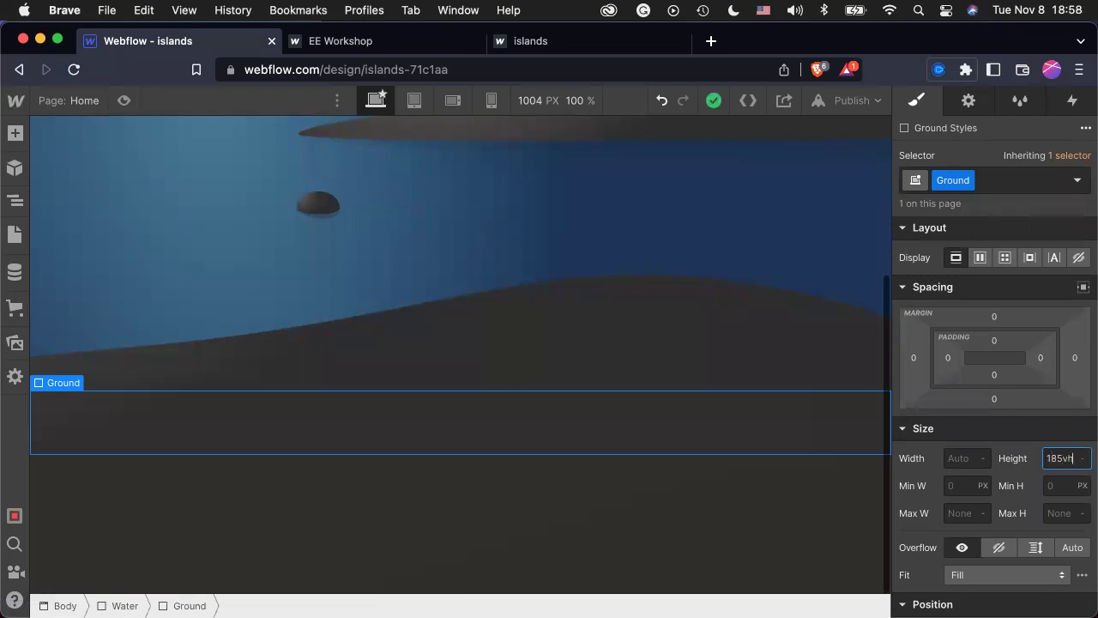
{"action": "key", "text": "Return"}
{"action": "scroll", "coordinate": [696, 346], "scroll_direction": "down", "scroll_amount": 10}
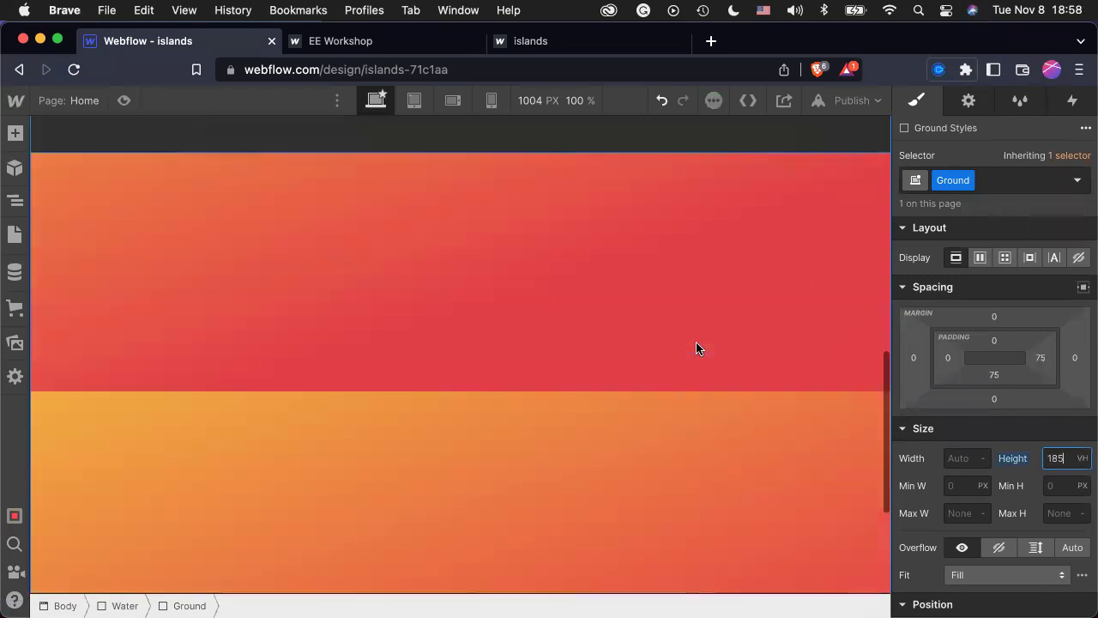
{"action": "scroll", "coordinate": [696, 343], "scroll_direction": "up", "scroll_amount": 10}
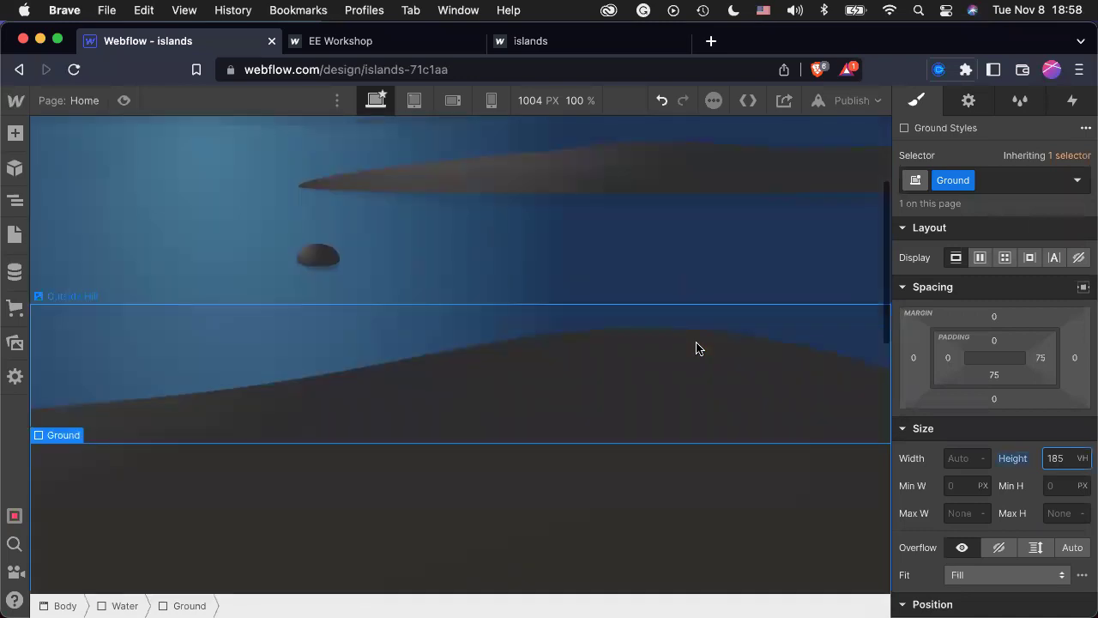
{"action": "scroll", "coordinate": [695, 347], "scroll_direction": "down", "scroll_amount": 10}
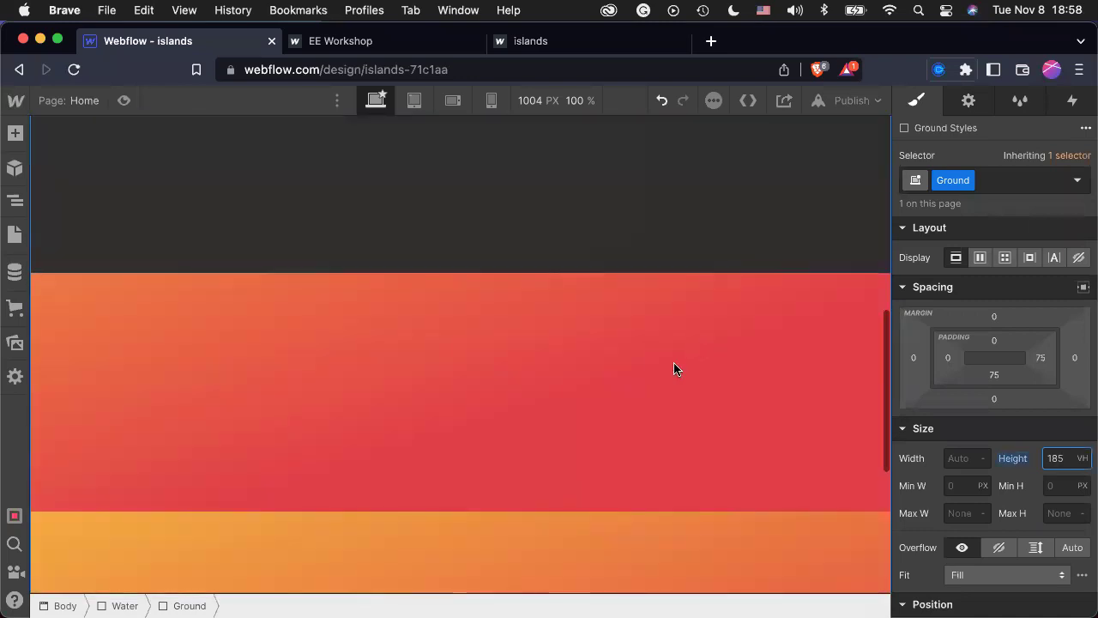
{"action": "scroll", "coordinate": [673, 369], "scroll_direction": "down", "scroll_amount": 5}
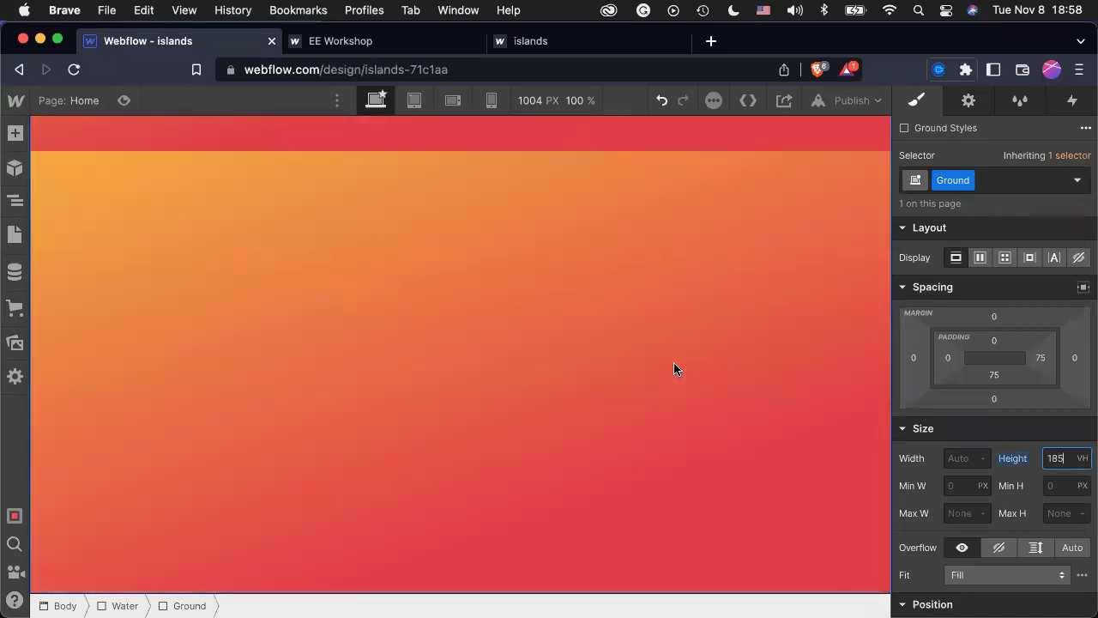
{"action": "scroll", "coordinate": [673, 368], "scroll_direction": "up", "scroll_amount": 5}
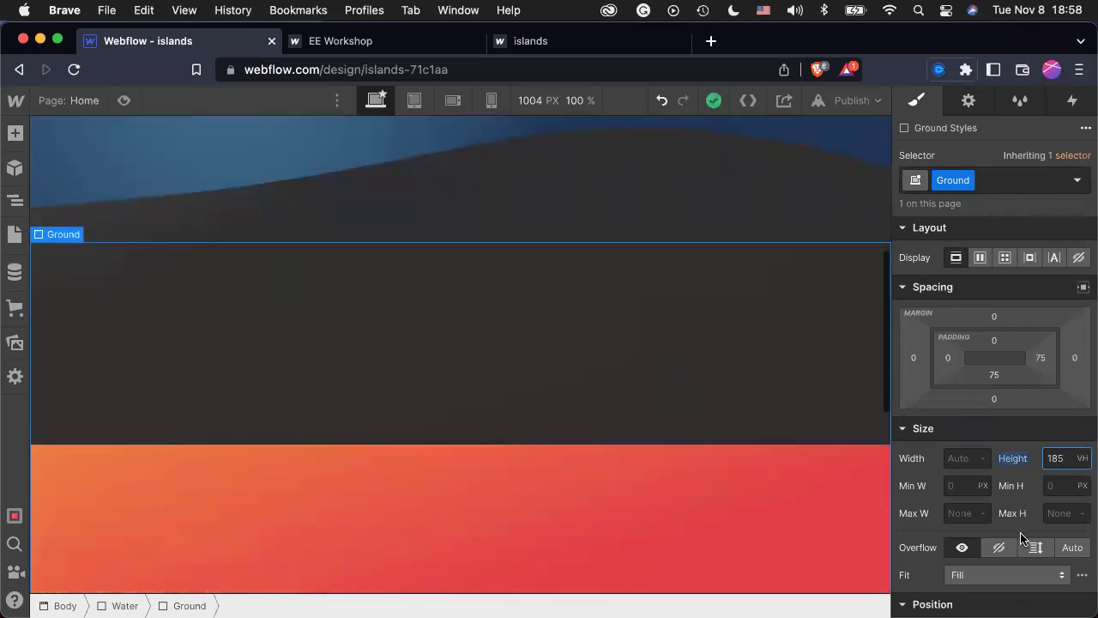
{"action": "scroll", "coordinate": [665, 343], "scroll_direction": "down", "scroll_amount": 5}
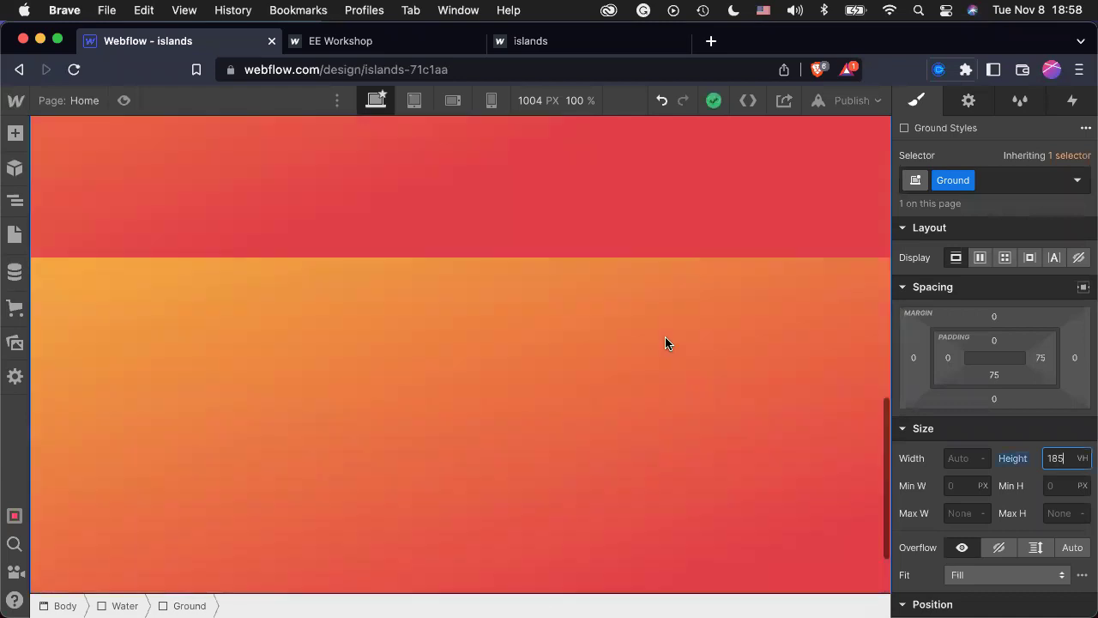
{"action": "scroll", "coordinate": [664, 343], "scroll_direction": "up", "scroll_amount": 3}
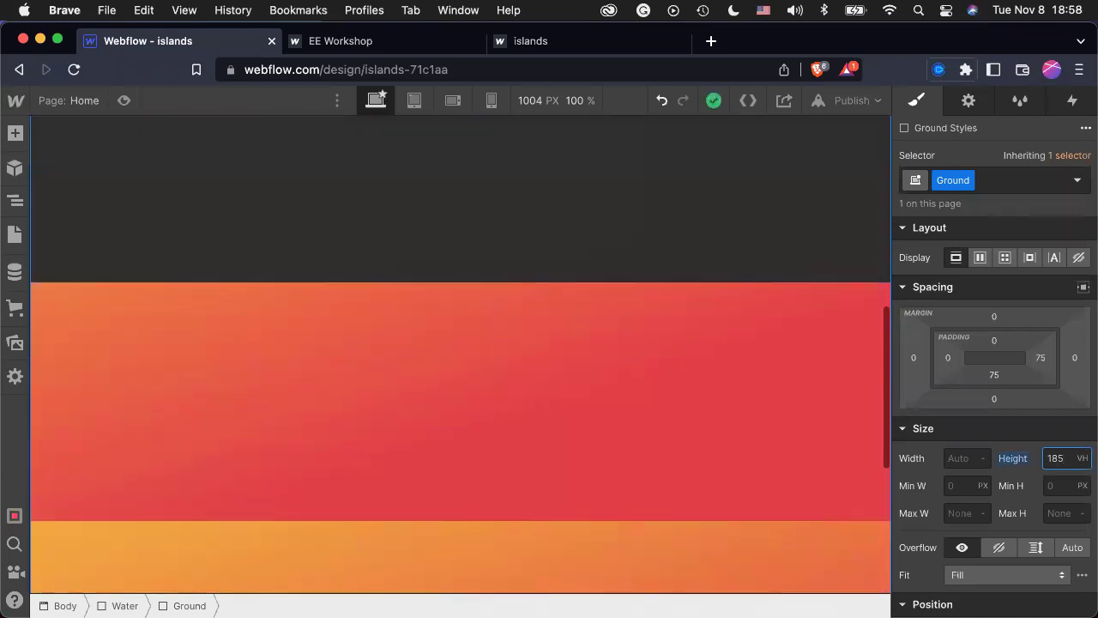
Set the background color of the Ground div to #2e2e2e.
{"action": "scroll", "coordinate": [998, 443], "scroll_direction": "down", "scroll_amount": 5}
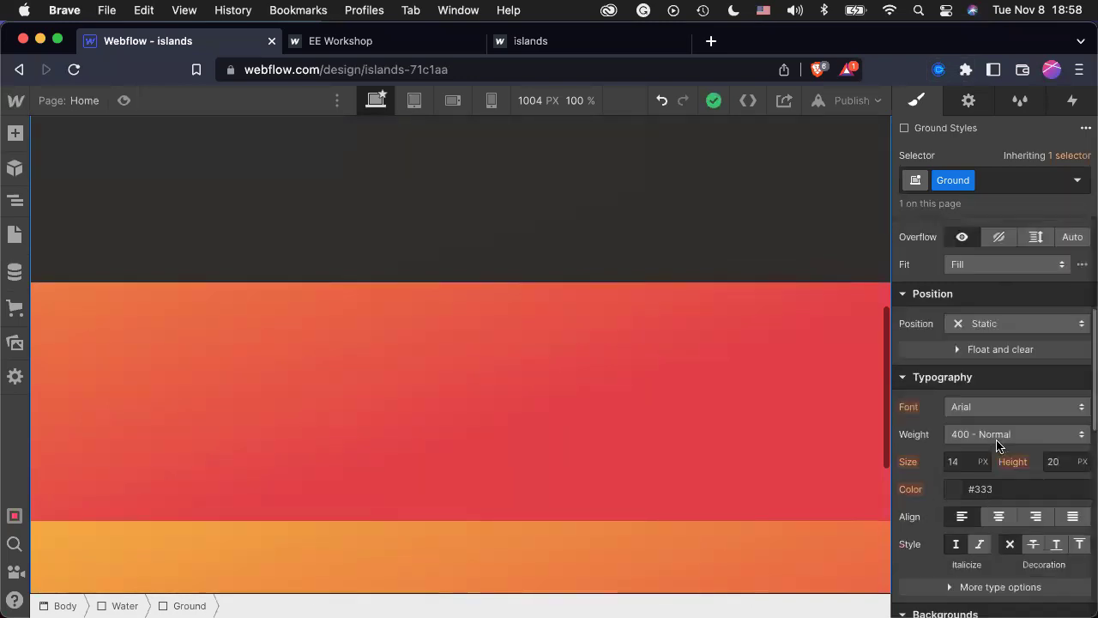
{"action": "scroll", "coordinate": [997, 443], "scroll_direction": "down", "scroll_amount": 3}
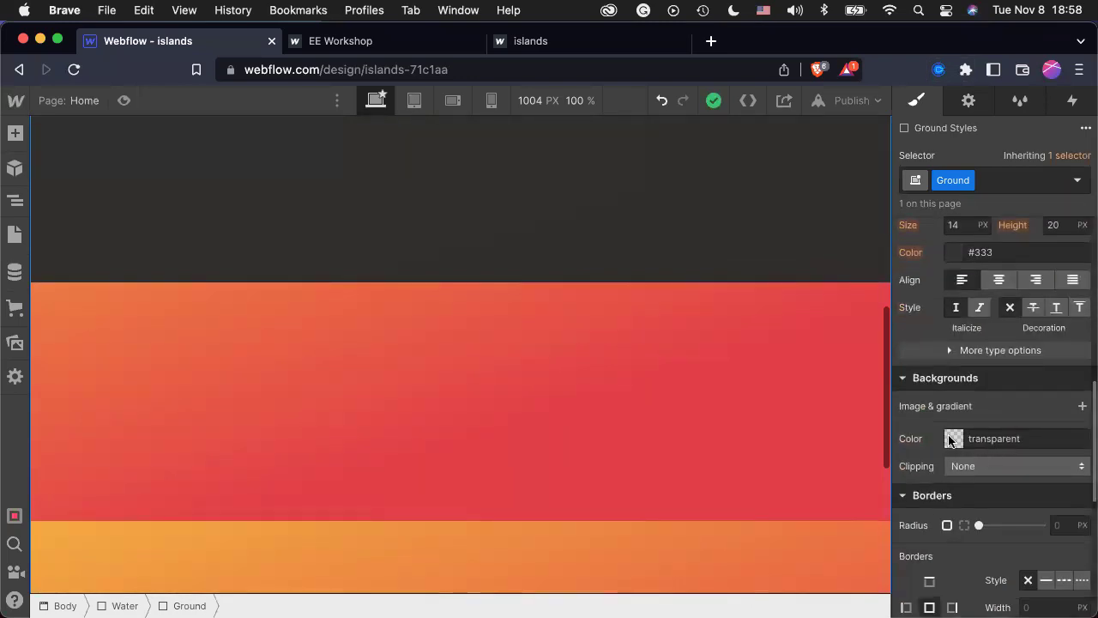
{"action": "left_click", "coordinate": [953, 438]}
{"action": "double_click", "coordinate": [933, 353]}
{"action": "type", "text": "2e2e2e"}
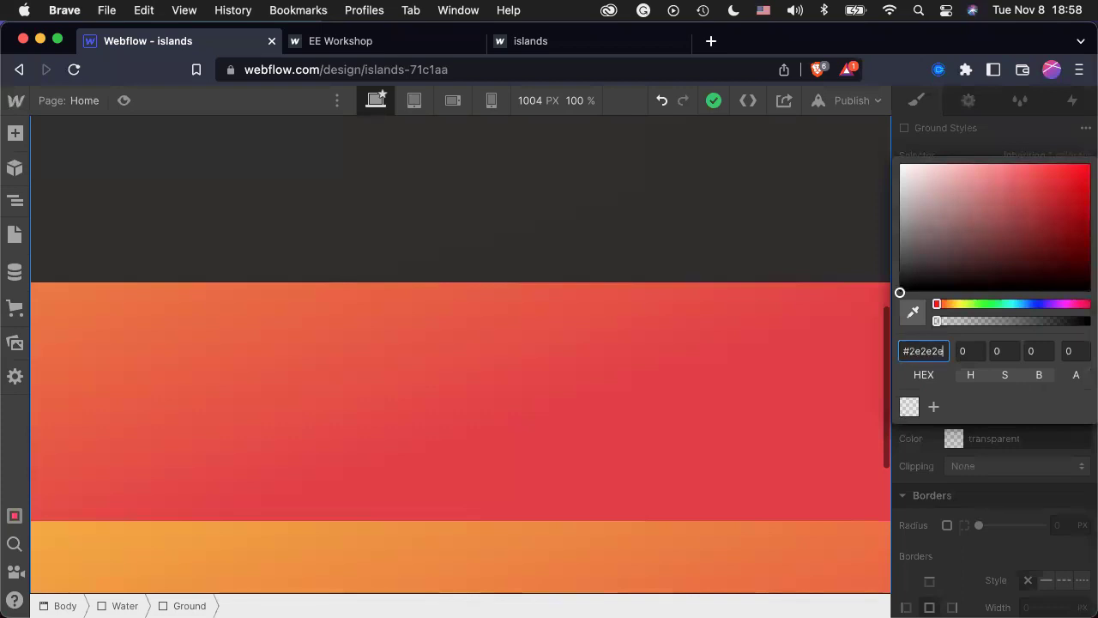
{"action": "key", "text": "Return"}
{"action": "scroll", "coordinate": [517, 364], "scroll_direction": "down", "scroll_amount": 5}
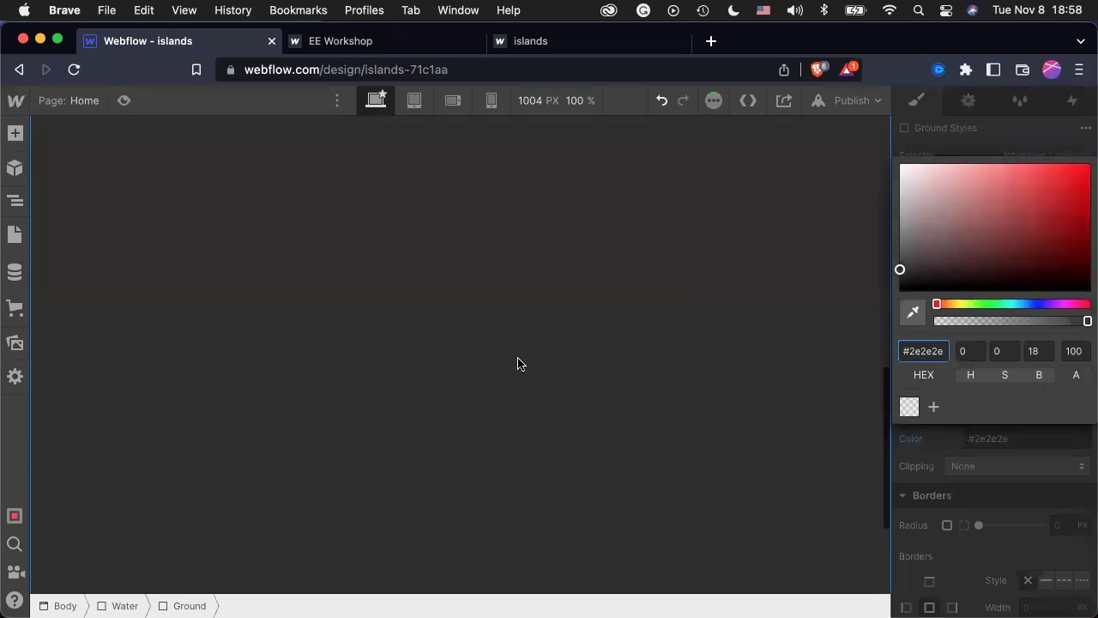
{"action": "scroll", "coordinate": [517, 363], "scroll_direction": "up", "scroll_amount": 10}
{"action": "scroll", "coordinate": [517, 364], "scroll_direction": "up", "scroll_amount": 2}
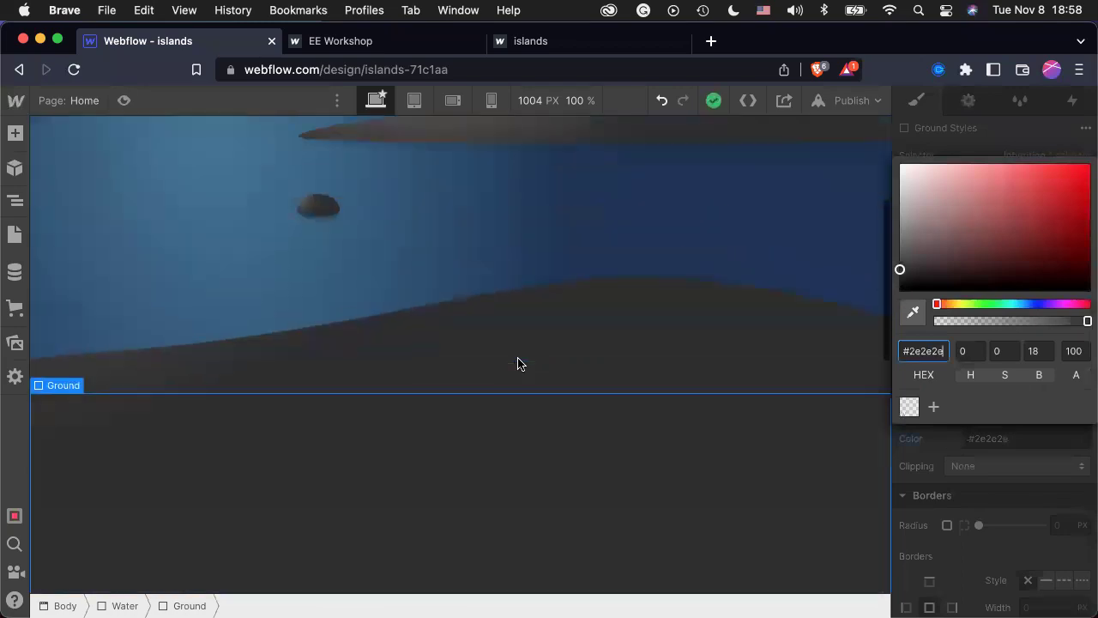
Inspect the Outside Hill, background image and Ground elements, and review how the hill meets the ground down the page.
{"action": "left_click", "coordinate": [580, 329]}
{"action": "scroll", "coordinate": [579, 329], "scroll_direction": "up", "scroll_amount": 5}
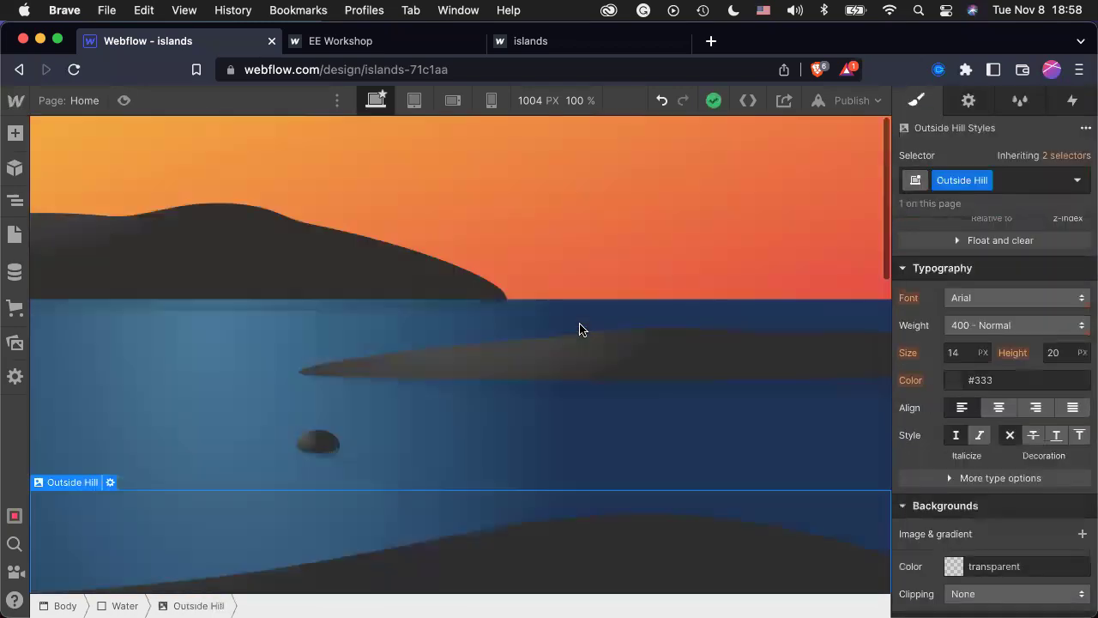
{"action": "left_click", "coordinate": [617, 454]}
{"action": "scroll", "coordinate": [617, 455], "scroll_direction": "down", "scroll_amount": 10}
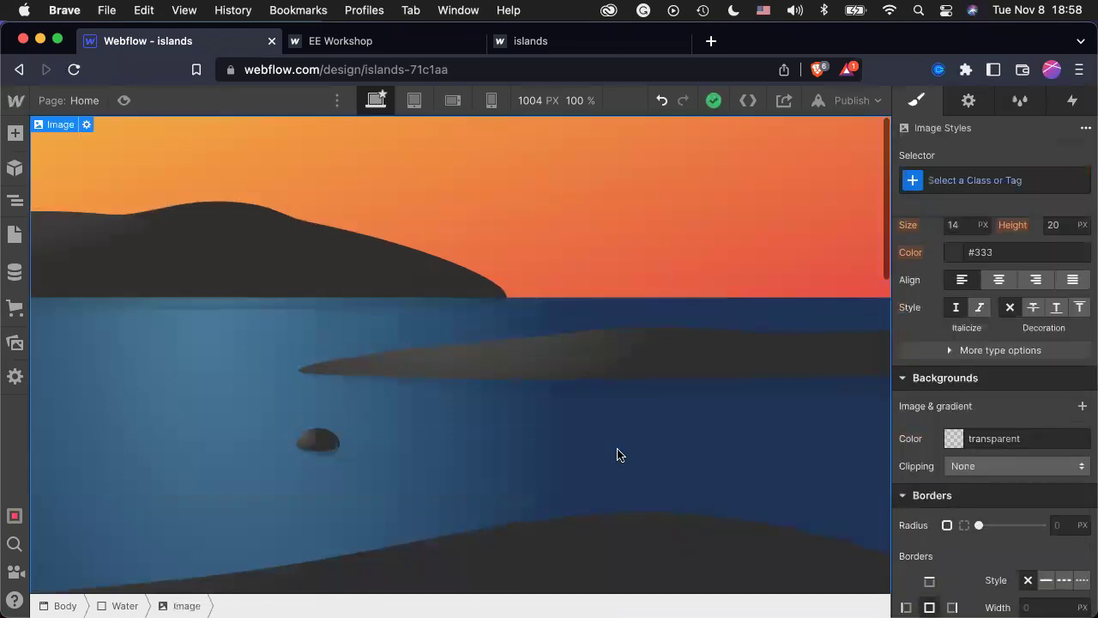
{"action": "scroll", "coordinate": [618, 454], "scroll_direction": "up", "scroll_amount": 5}
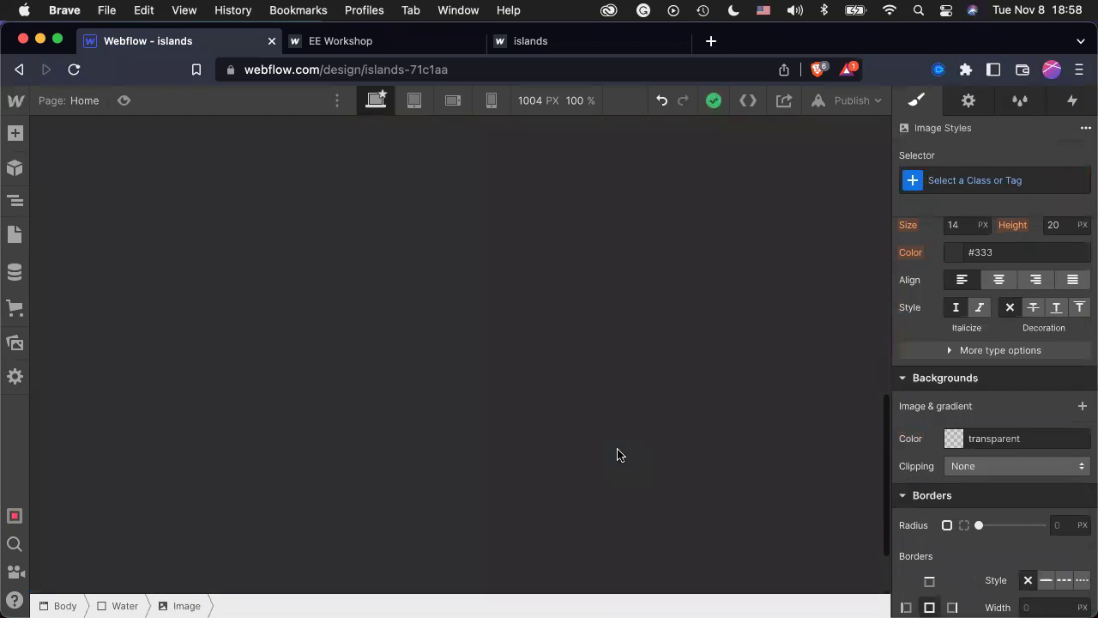
{"action": "scroll", "coordinate": [672, 403], "scroll_direction": "up", "scroll_amount": 10}
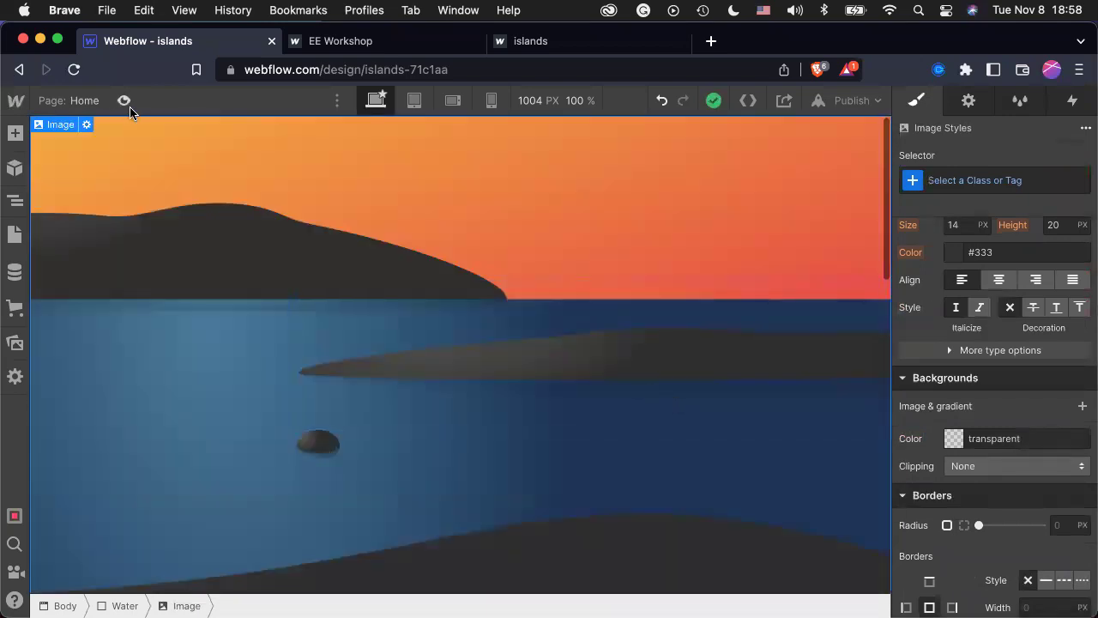
{"action": "scroll", "coordinate": [483, 461], "scroll_direction": "down", "scroll_amount": 8}
{"action": "left_click", "coordinate": [599, 480]}
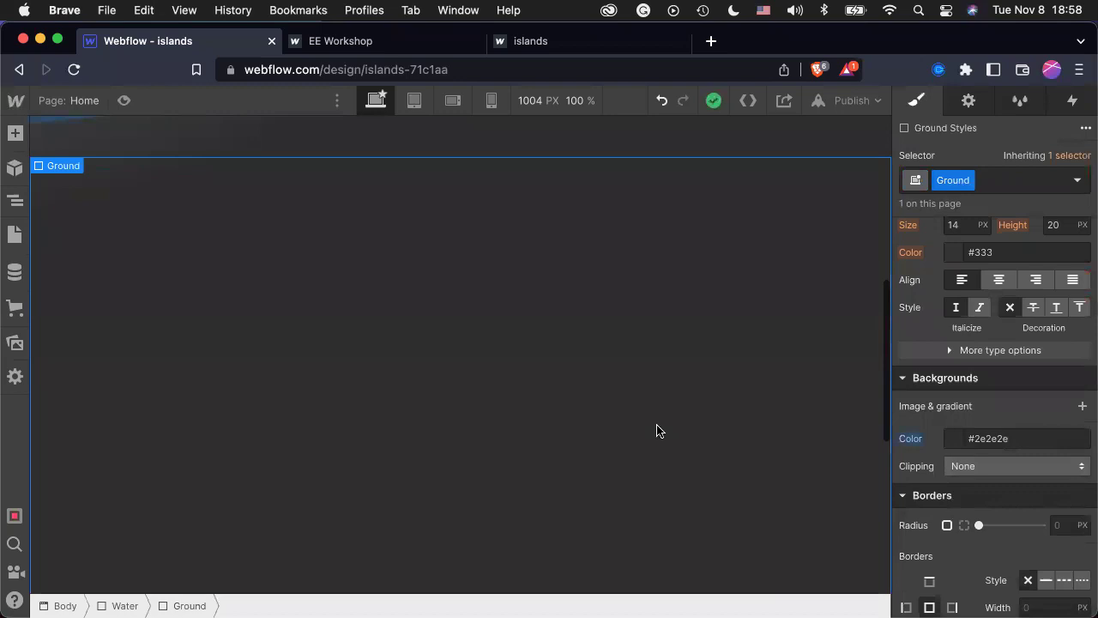
{"action": "scroll", "coordinate": [614, 280], "scroll_direction": "up", "scroll_amount": 2}
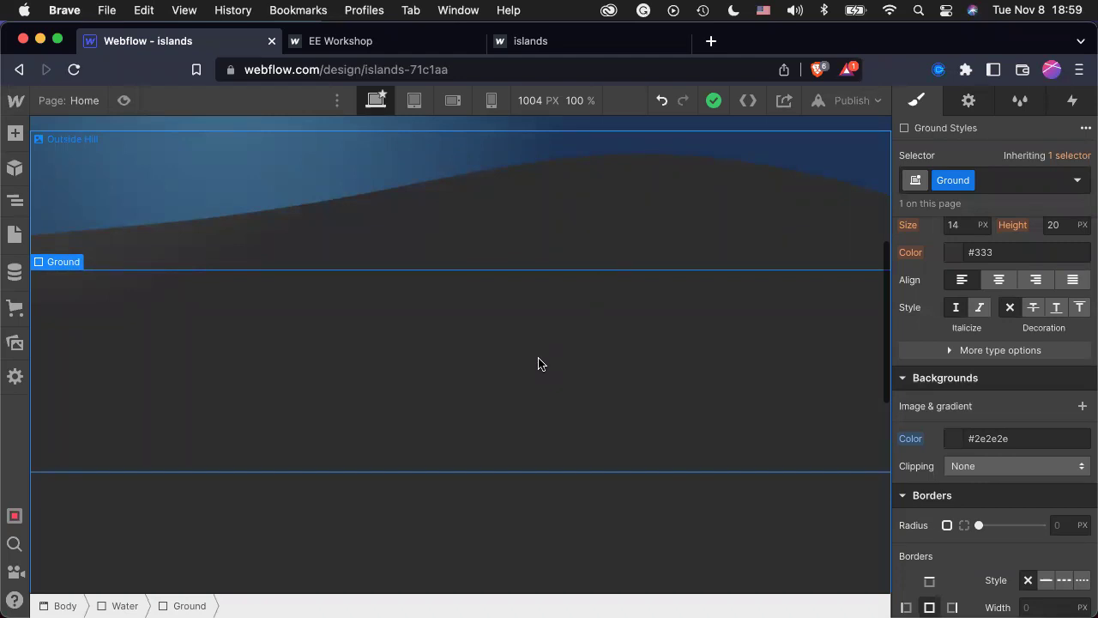
{"action": "scroll", "coordinate": [538, 364], "scroll_direction": "down", "scroll_amount": 3}
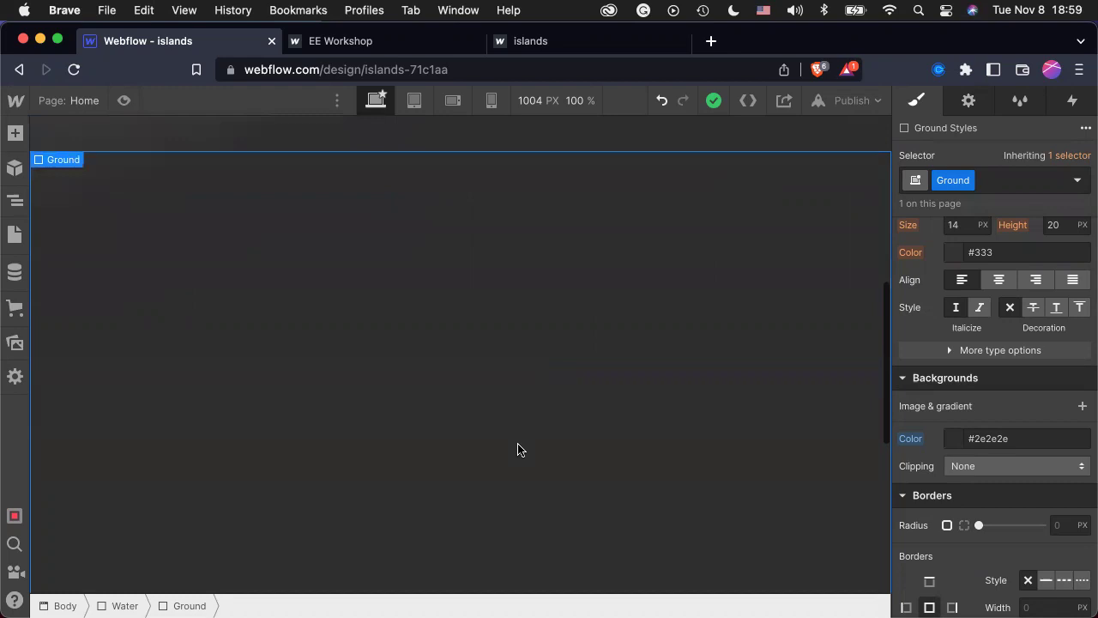
{"action": "scroll", "coordinate": [517, 449], "scroll_direction": "down", "scroll_amount": 3}
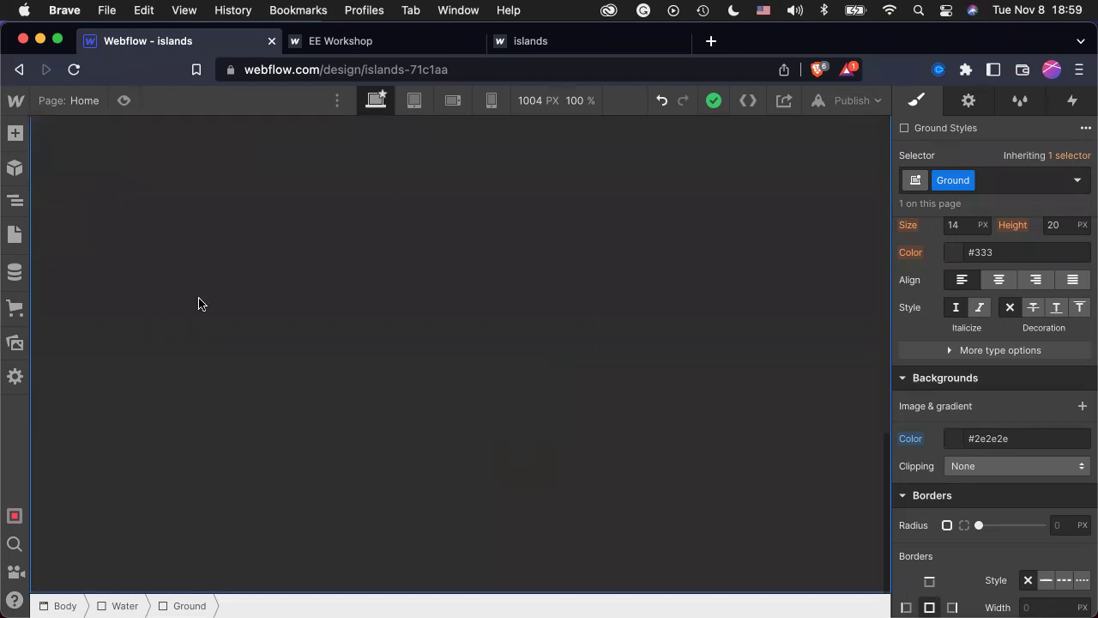
{"action": "scroll", "coordinate": [459, 352], "scroll_direction": "down", "scroll_amount": 2}
{"action": "key", "text": "super+space"}
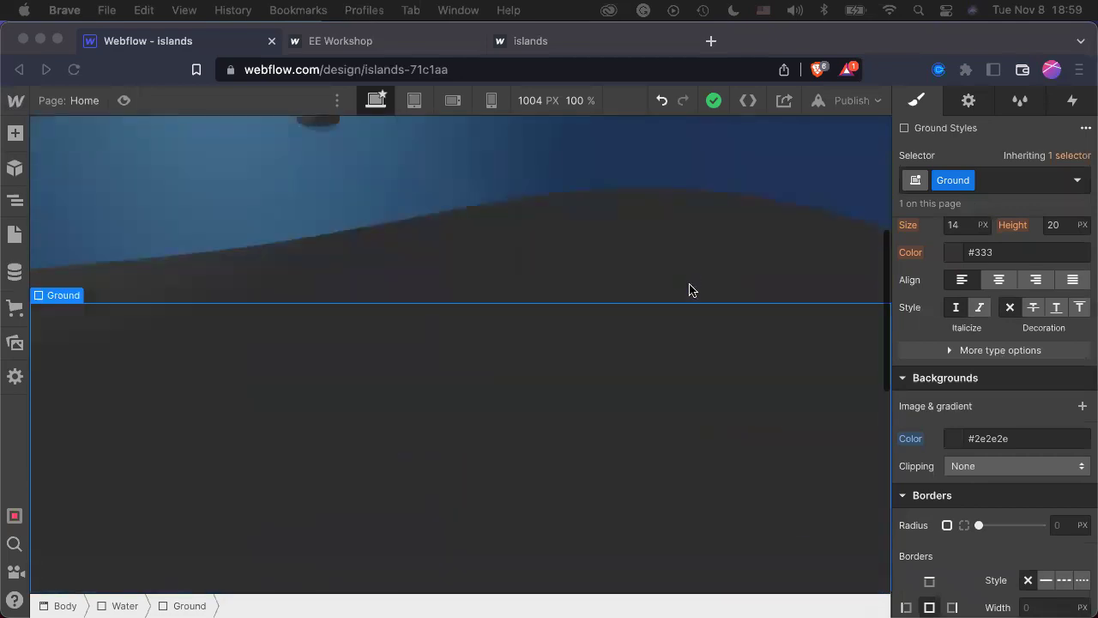
Set the position of the Ground div to Relative.
{"action": "scroll", "coordinate": [691, 285], "scroll_direction": "down", "scroll_amount": 2}
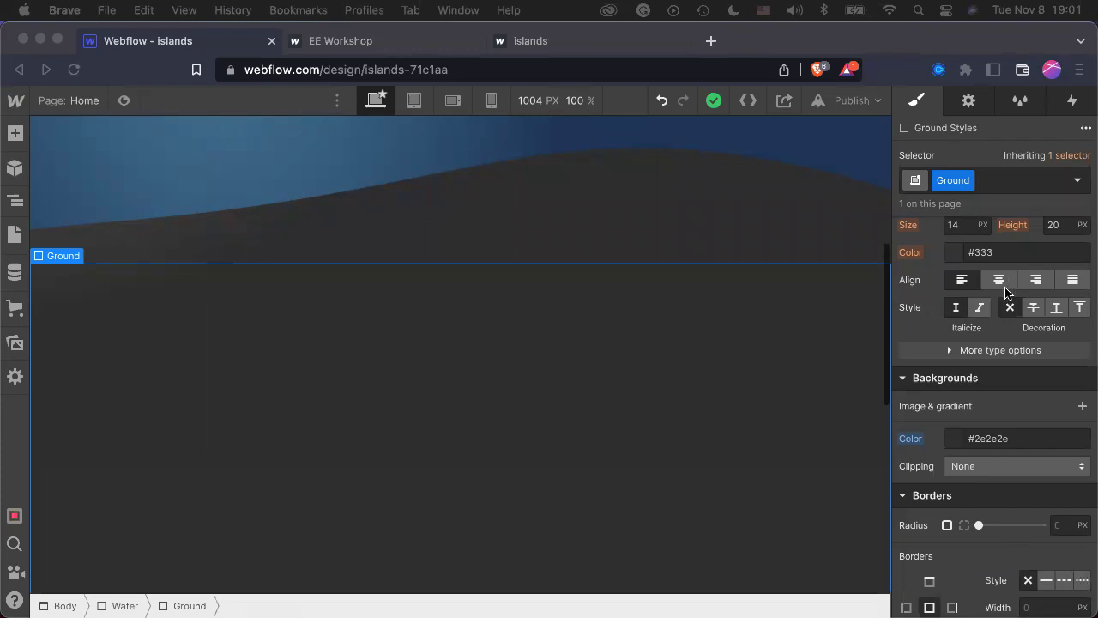
{"action": "scroll", "coordinate": [1005, 292], "scroll_direction": "down", "scroll_amount": 10}
{"action": "scroll", "coordinate": [1014, 424], "scroll_direction": "up", "scroll_amount": 20}
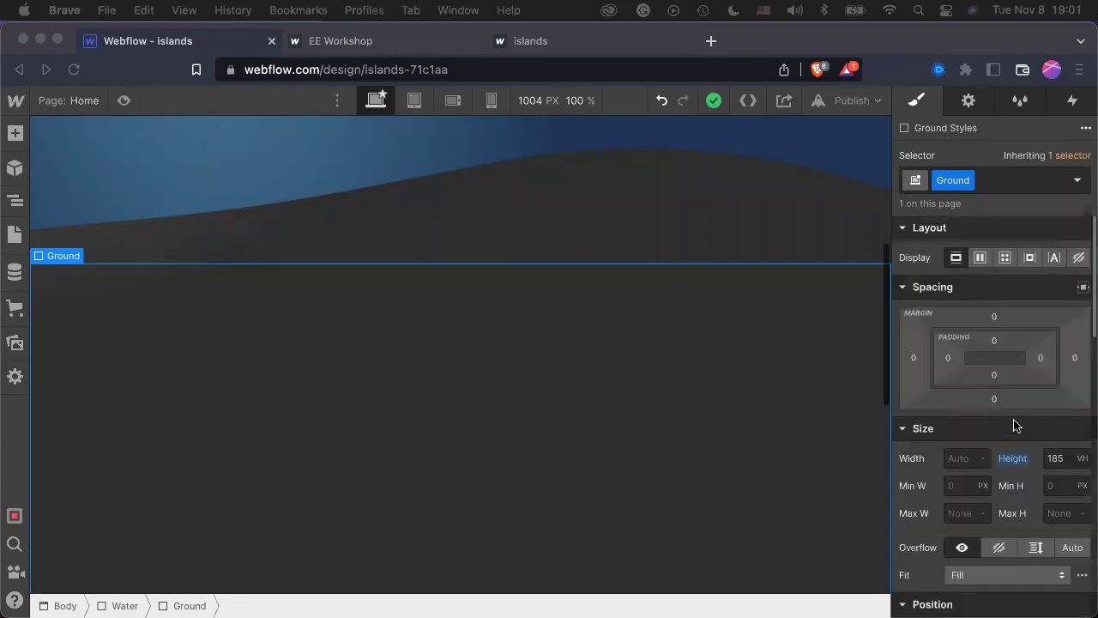
{"action": "scroll", "coordinate": [1012, 423], "scroll_direction": "down", "scroll_amount": 5}
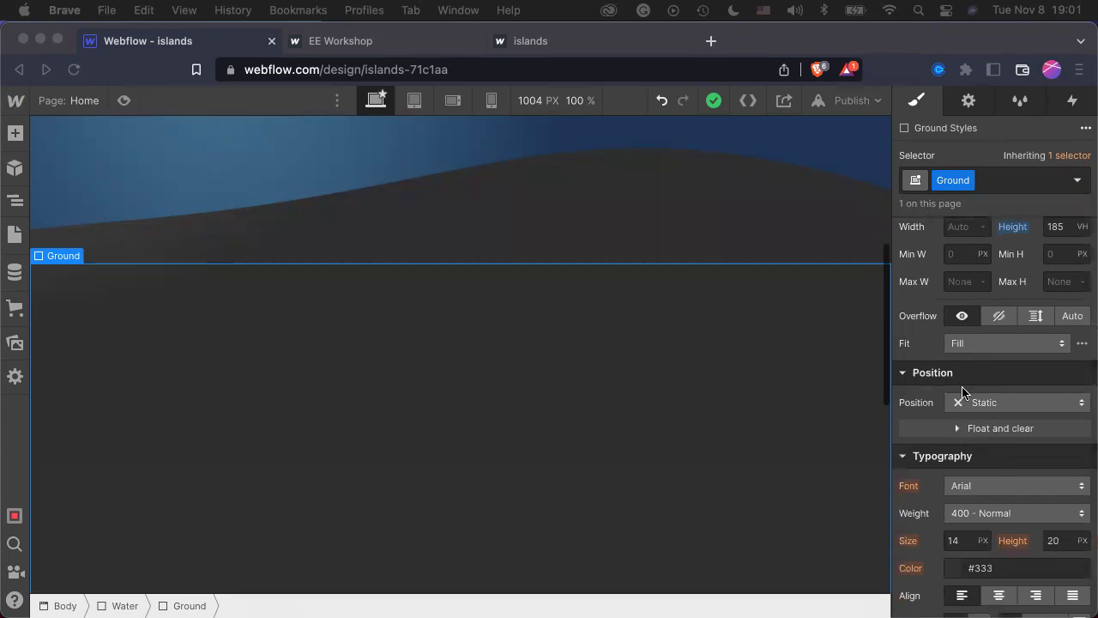
{"action": "left_click", "coordinate": [986, 401]}
{"action": "left_click", "coordinate": [996, 401]}
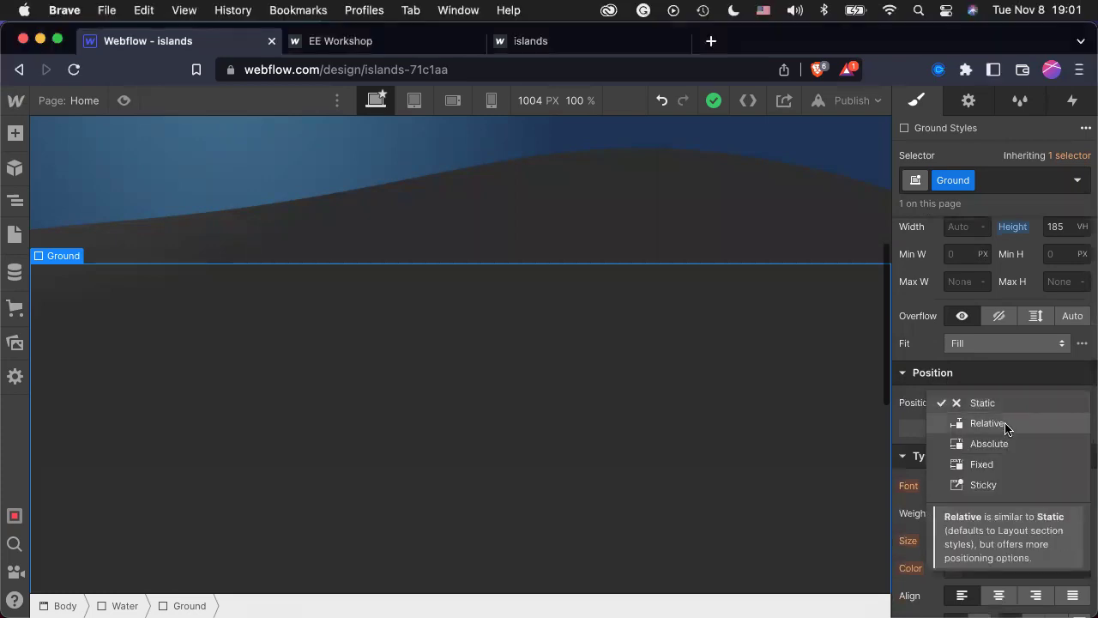
{"action": "left_click", "coordinate": [986, 423]}
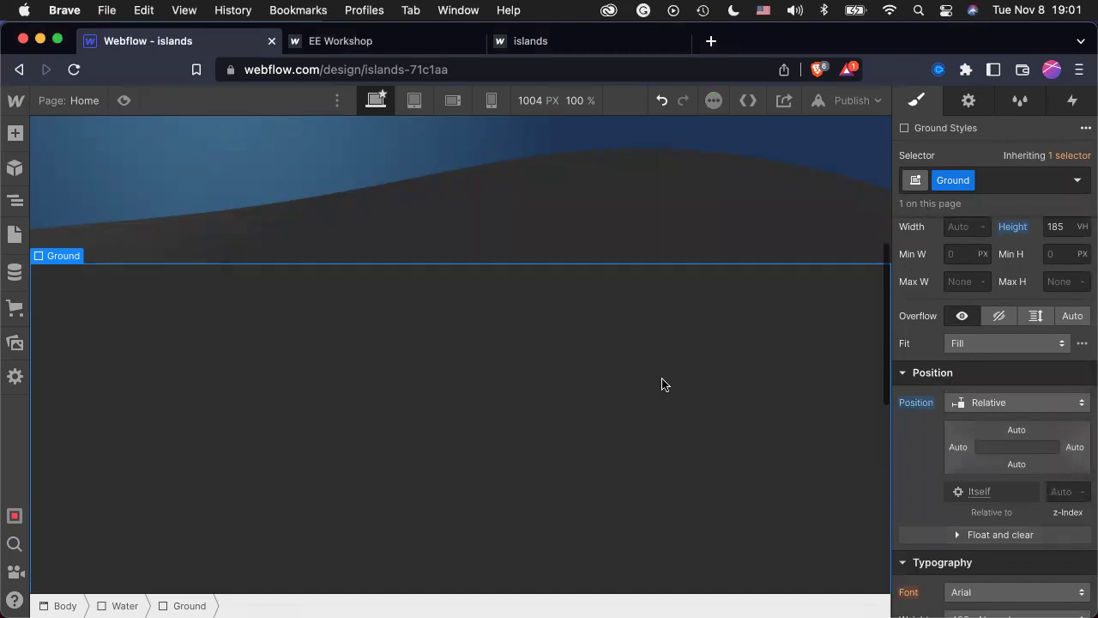
Review the Ground div's style settings and examine the scene from the sky down to the end of the Ground.
{"action": "scroll", "coordinate": [1038, 386], "scroll_direction": "up", "scroll_amount": 5}
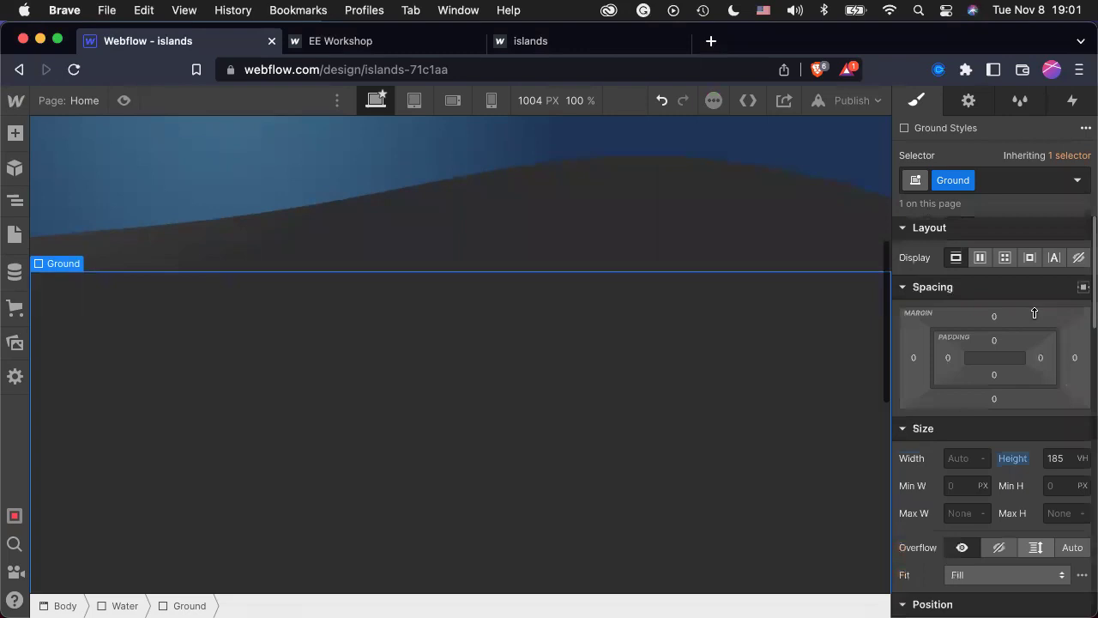
{"action": "scroll", "coordinate": [1053, 468], "scroll_direction": "down", "scroll_amount": 5}
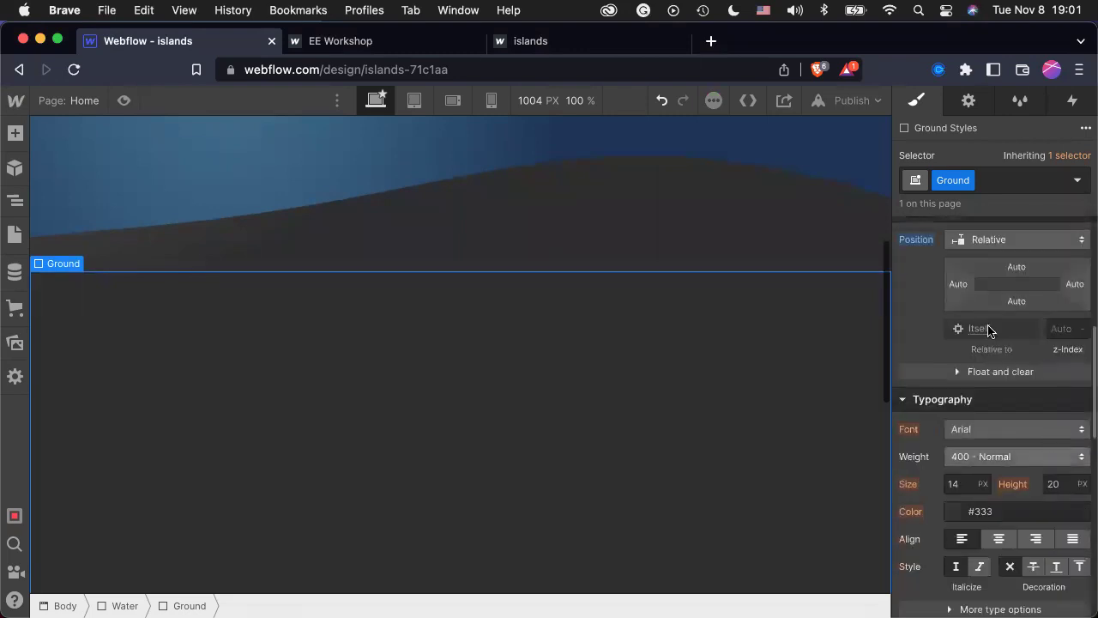
{"action": "scroll", "coordinate": [992, 301], "scroll_direction": "down", "scroll_amount": 10}
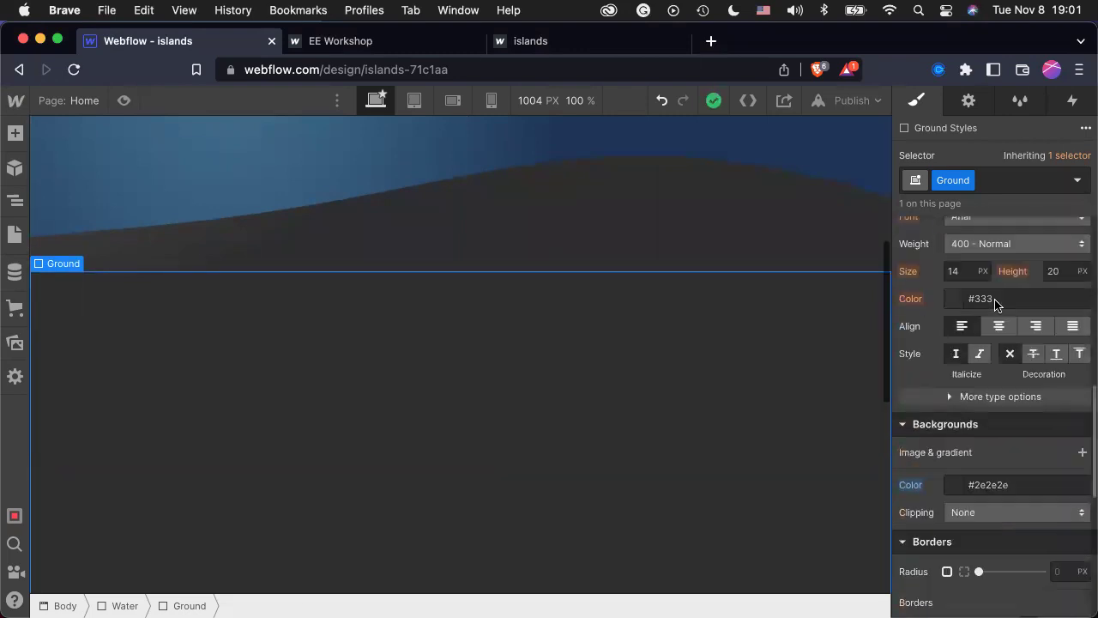
{"action": "scroll", "coordinate": [995, 304], "scroll_direction": "up", "scroll_amount": 8}
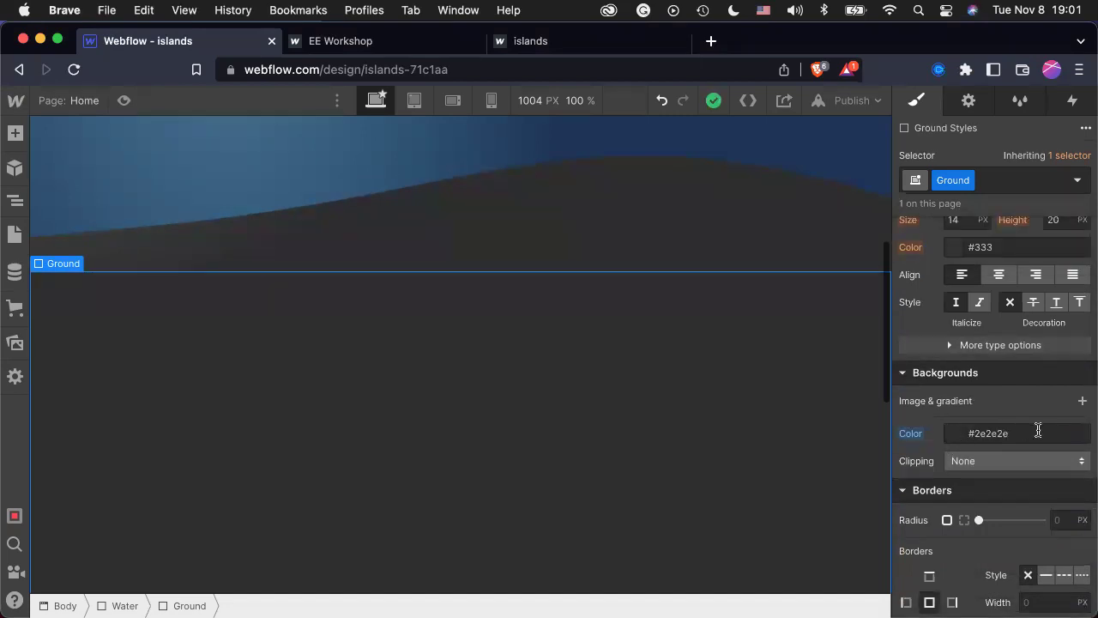
{"action": "scroll", "coordinate": [506, 302], "scroll_direction": "up", "scroll_amount": 5}
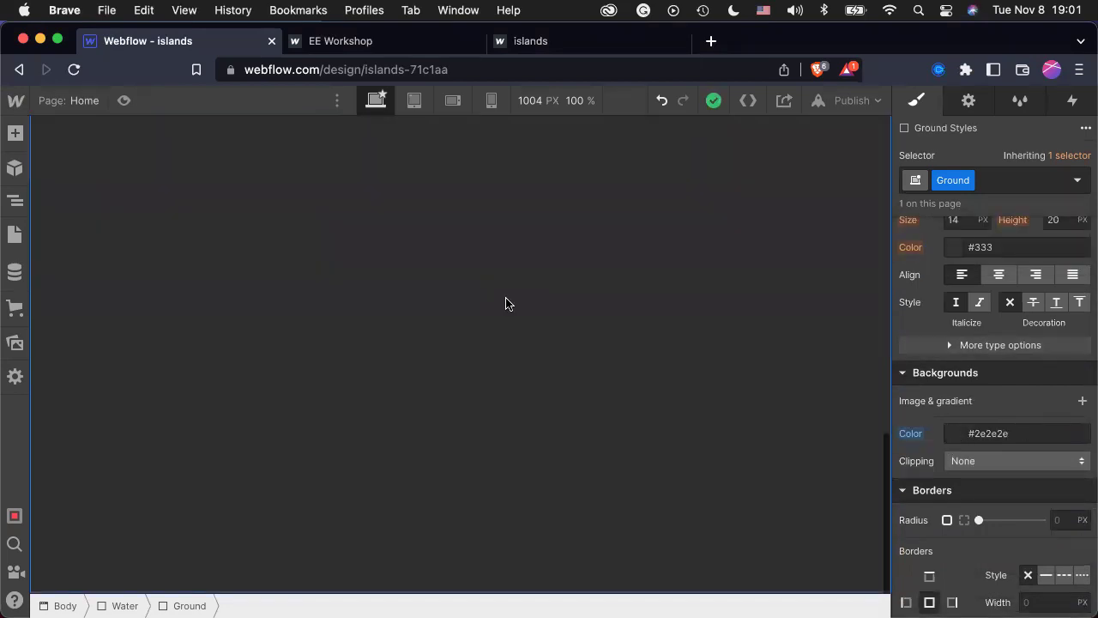
{"action": "scroll", "coordinate": [506, 303], "scroll_direction": "down", "scroll_amount": 10}
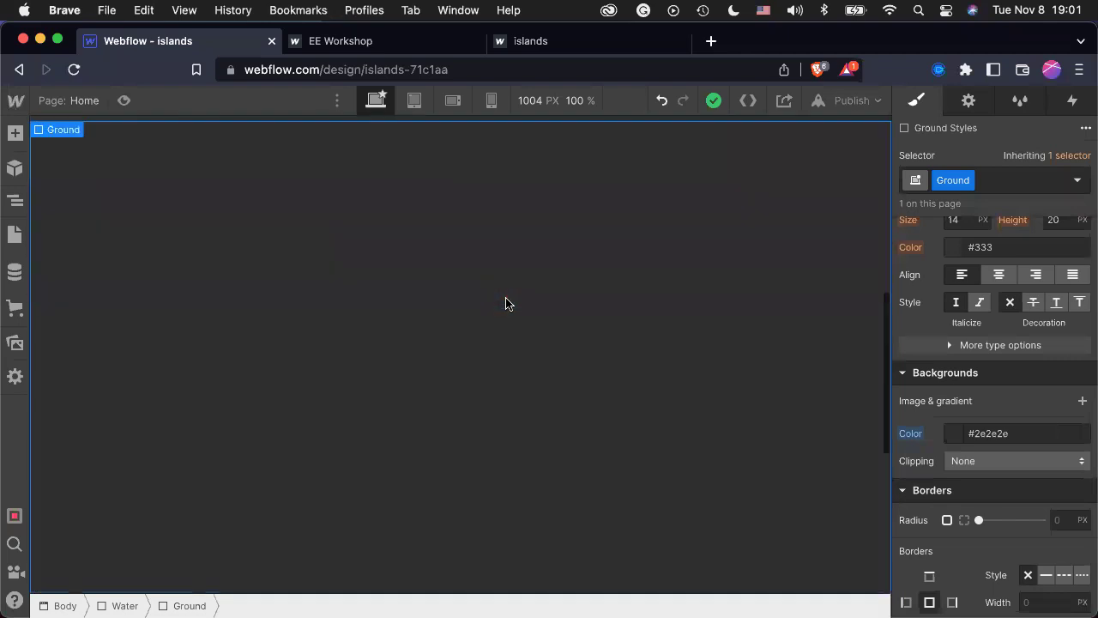
{"action": "scroll", "coordinate": [506, 303], "scroll_direction": "up", "scroll_amount": 10}
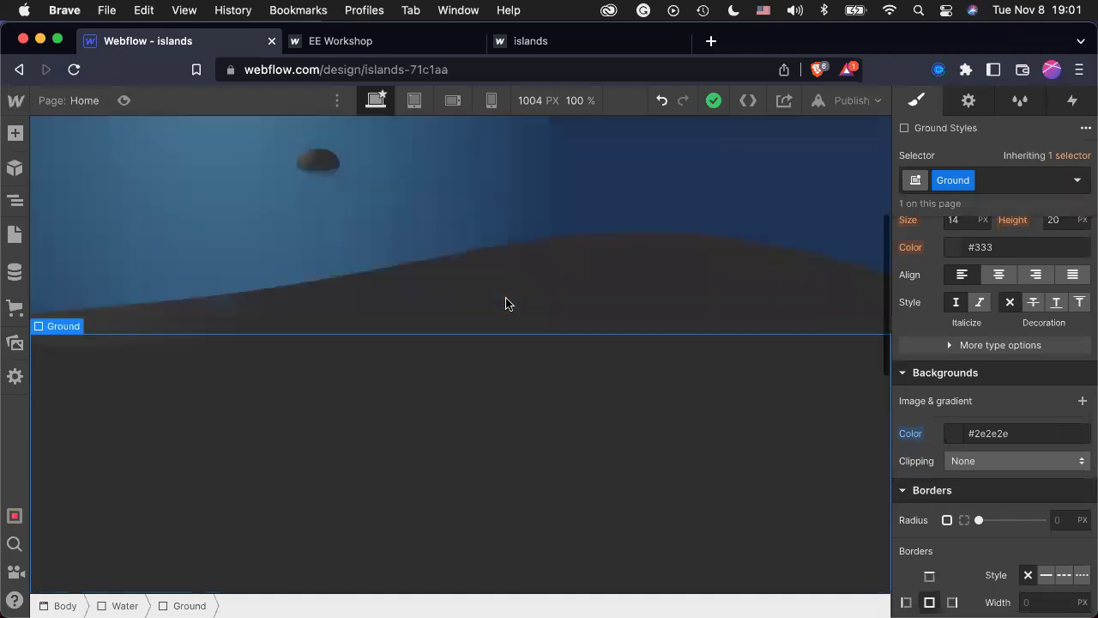
{"action": "scroll", "coordinate": [506, 303], "scroll_direction": "down", "scroll_amount": 10}
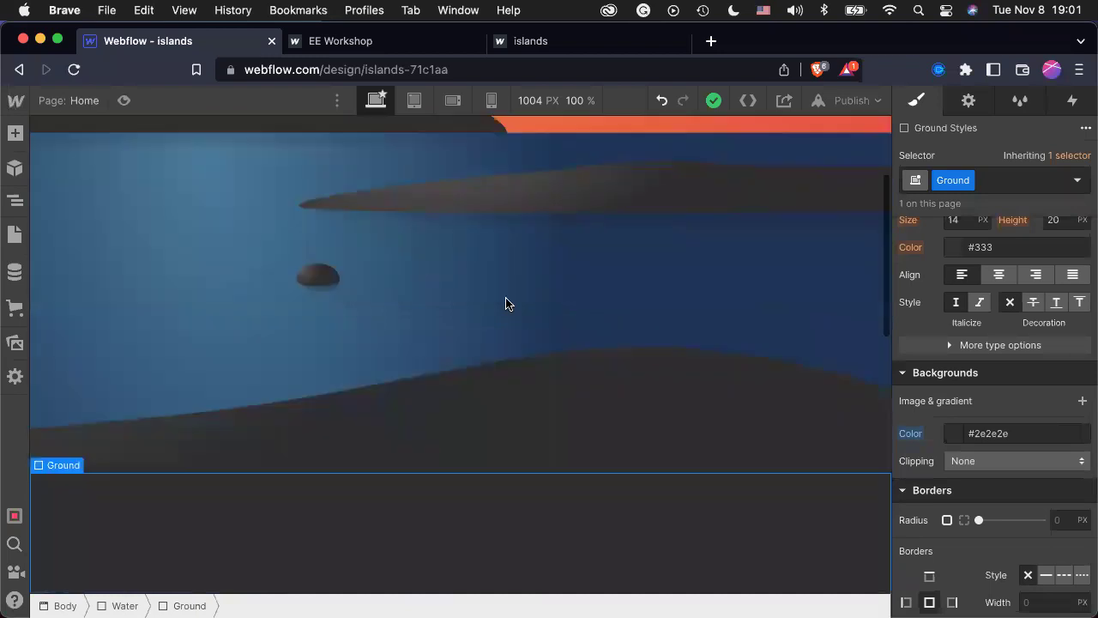
{"action": "scroll", "coordinate": [506, 303], "scroll_direction": "down", "scroll_amount": 2}
{"action": "scroll", "coordinate": [506, 302], "scroll_direction": "up", "scroll_amount": 5}
{"action": "scroll", "coordinate": [506, 303], "scroll_direction": "up", "scroll_amount": 5}
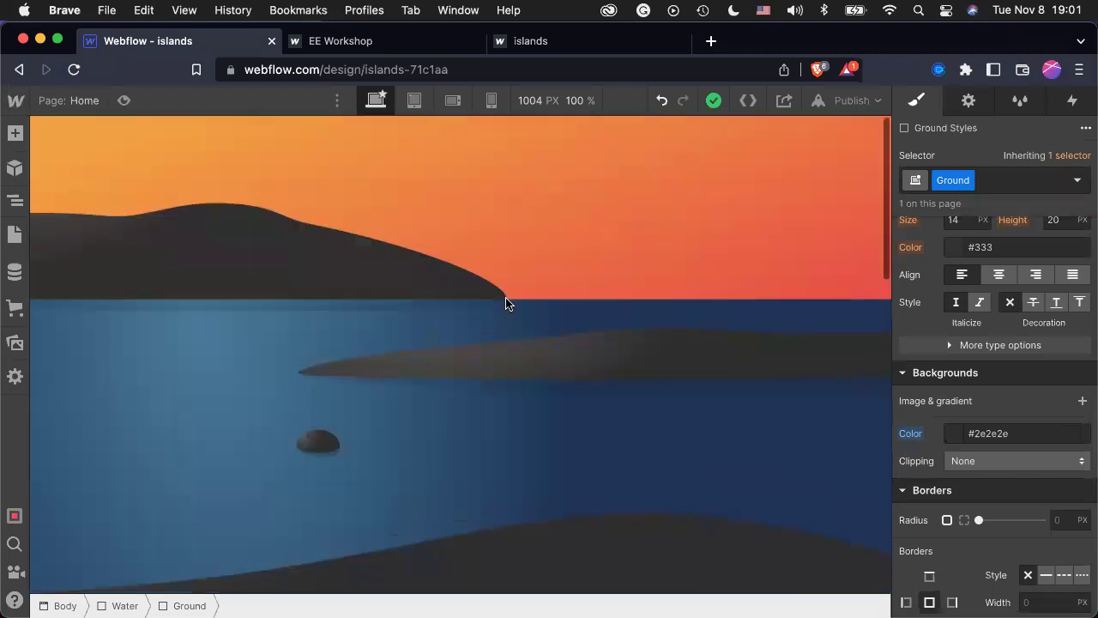
{"action": "scroll", "coordinate": [506, 303], "scroll_direction": "down", "scroll_amount": 8}
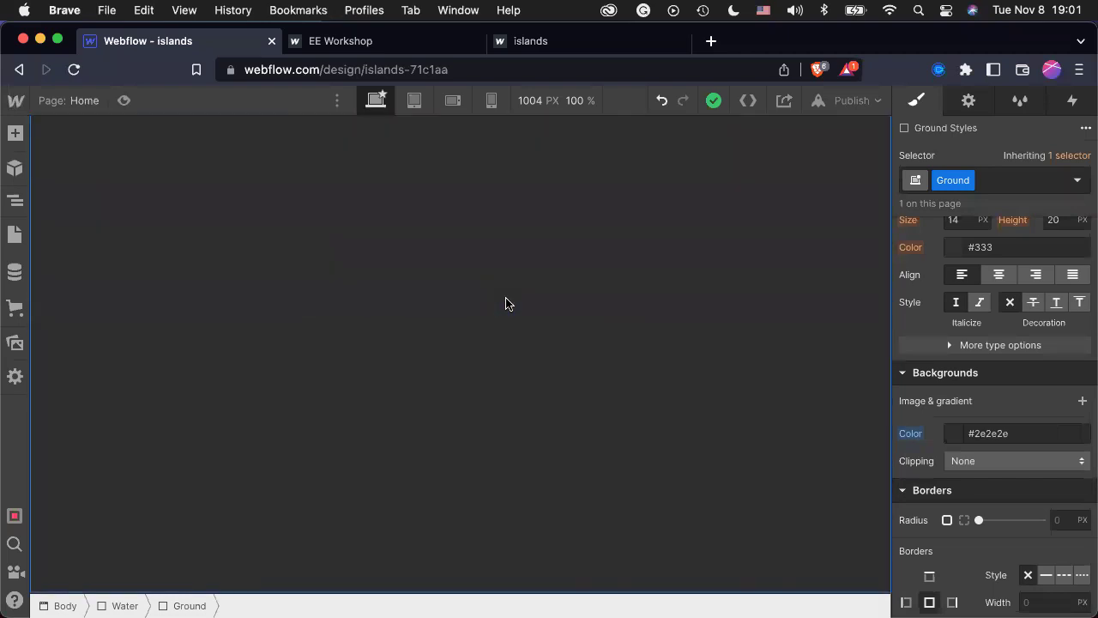
Add a div block inside Ground and give it a new class named House Wrapper.
{"action": "left_click", "coordinate": [12, 137]}
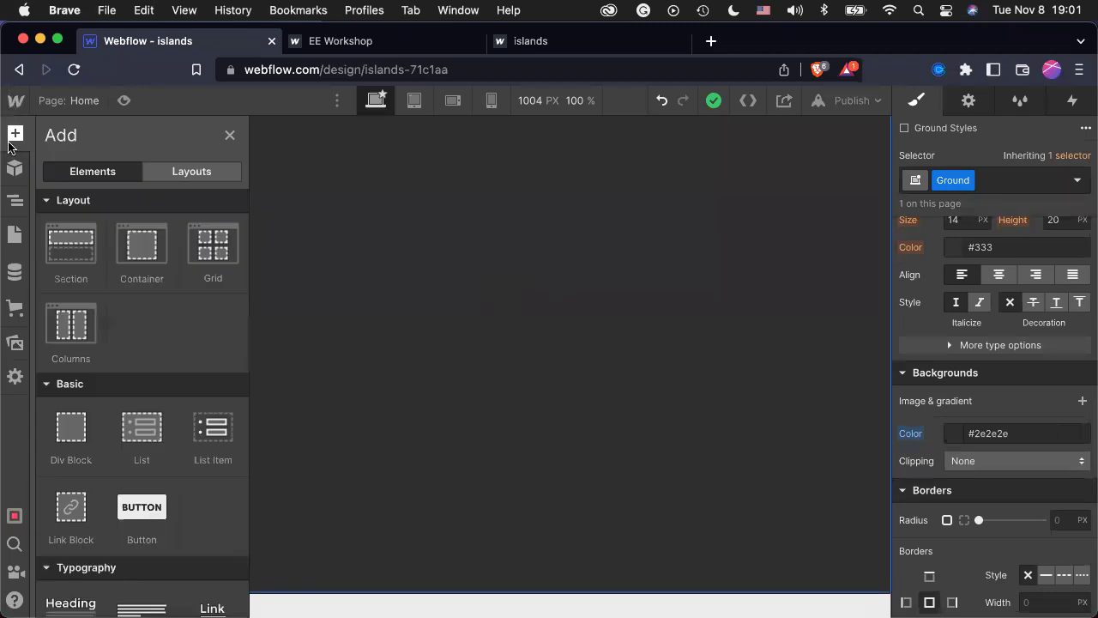
{"action": "left_click_drag", "start_coordinate": [60, 444], "coordinate": [468, 452]}
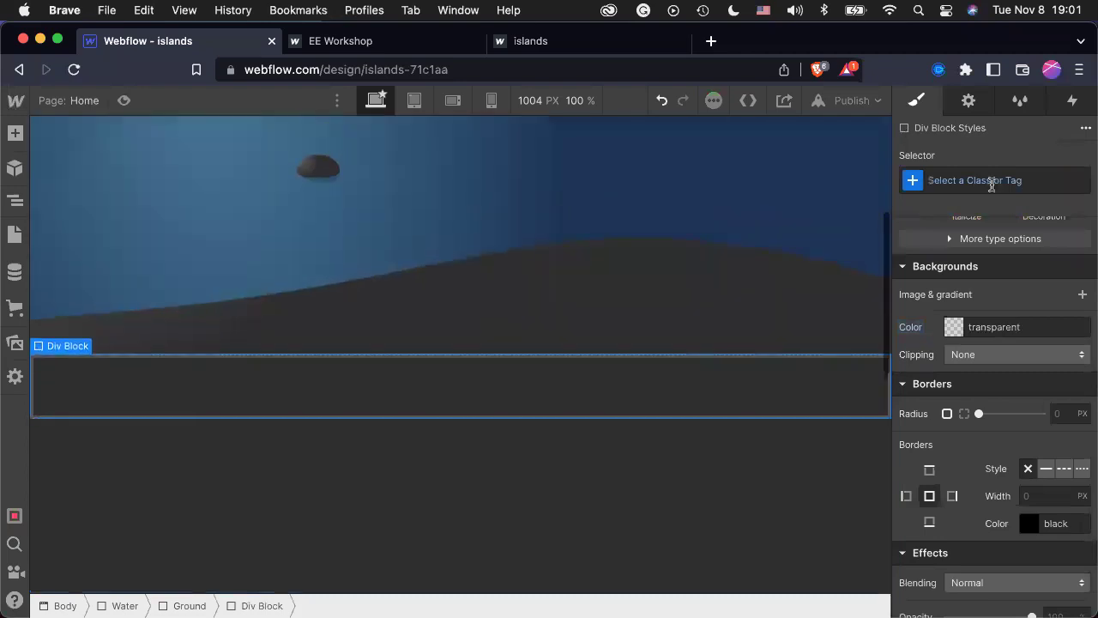
{"action": "left_click", "coordinate": [991, 182]}
{"action": "type", "text": "H"}
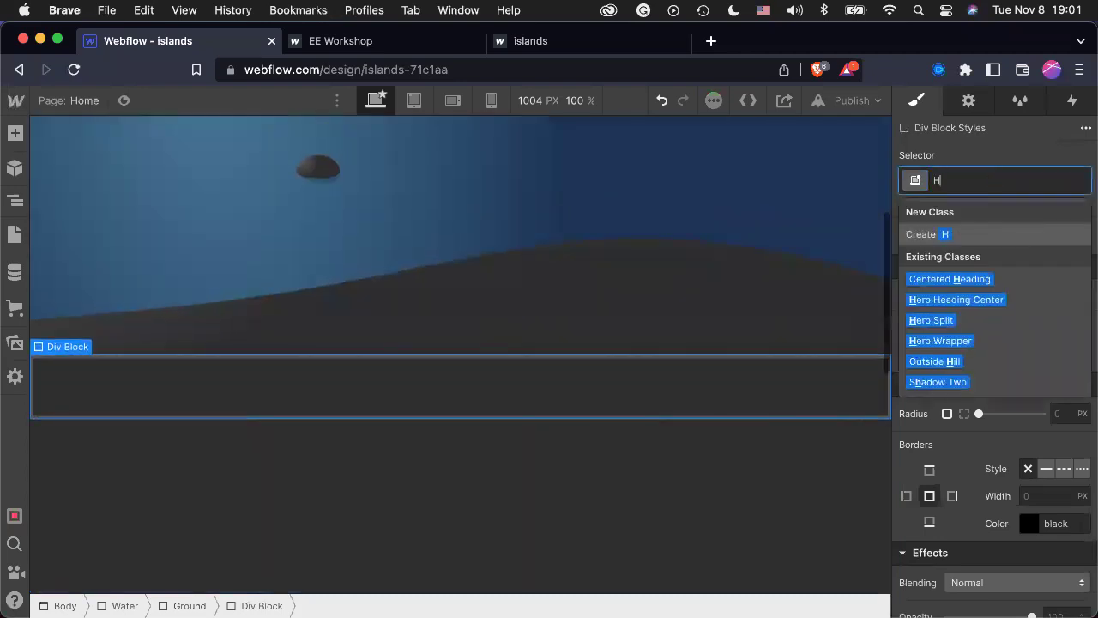
{"action": "type", "text": "ouse W"}
{"action": "type", "text": "rapper"}
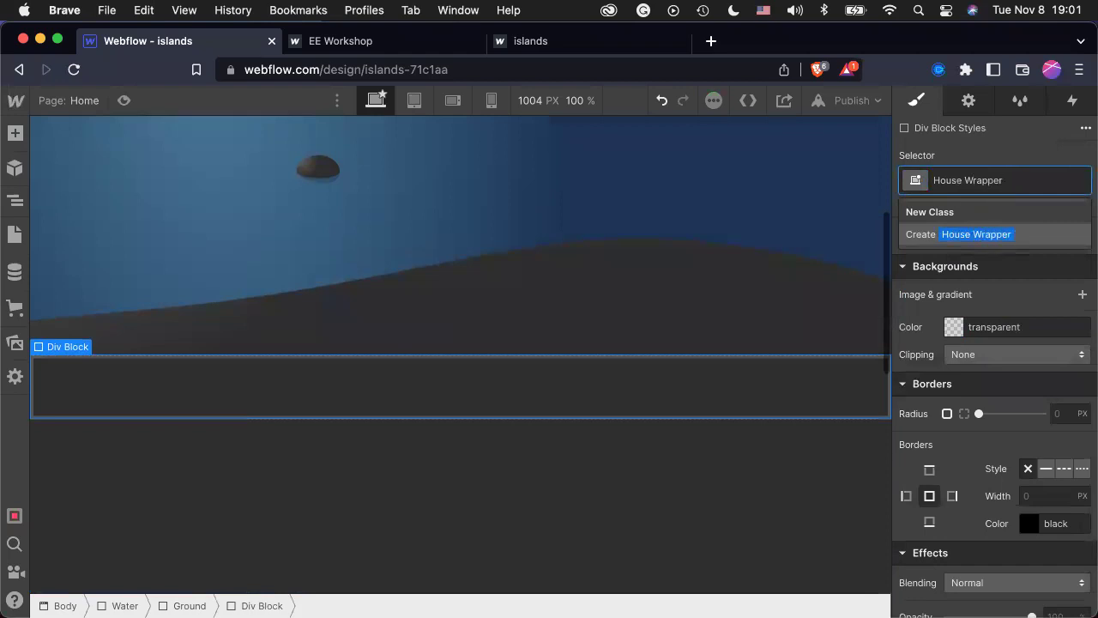
{"action": "key", "text": "Return"}
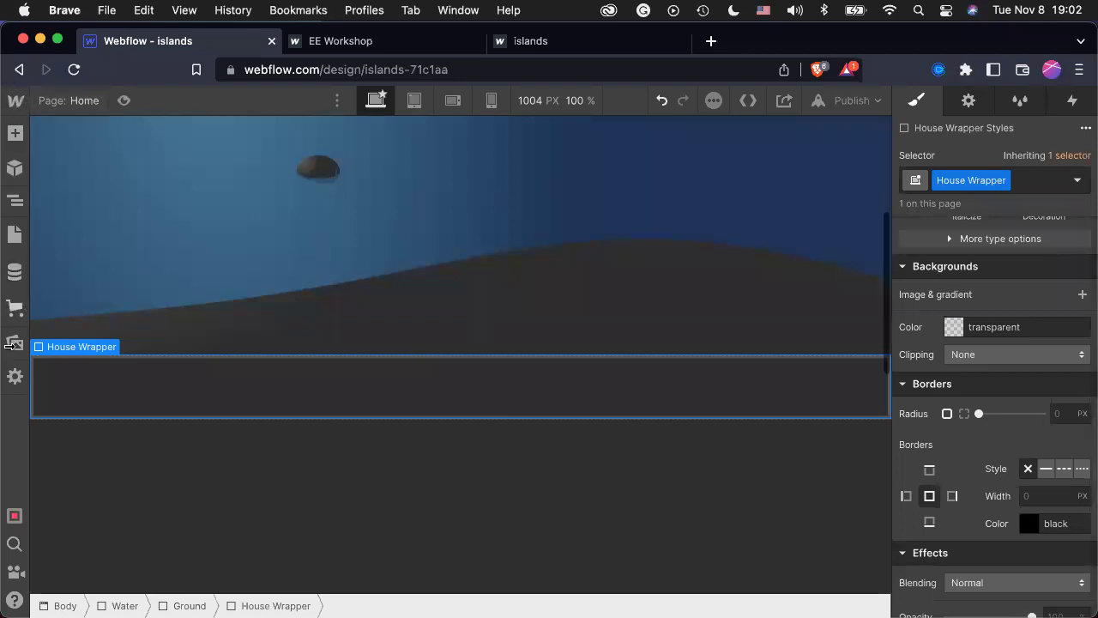
Place the house-nobottom.svg image inside House Wrapper and shrink it proportionally to about a third of its size.
{"action": "left_click", "coordinate": [14, 342]}
{"action": "left_click_drag", "start_coordinate": [117, 477], "coordinate": [348, 404]}
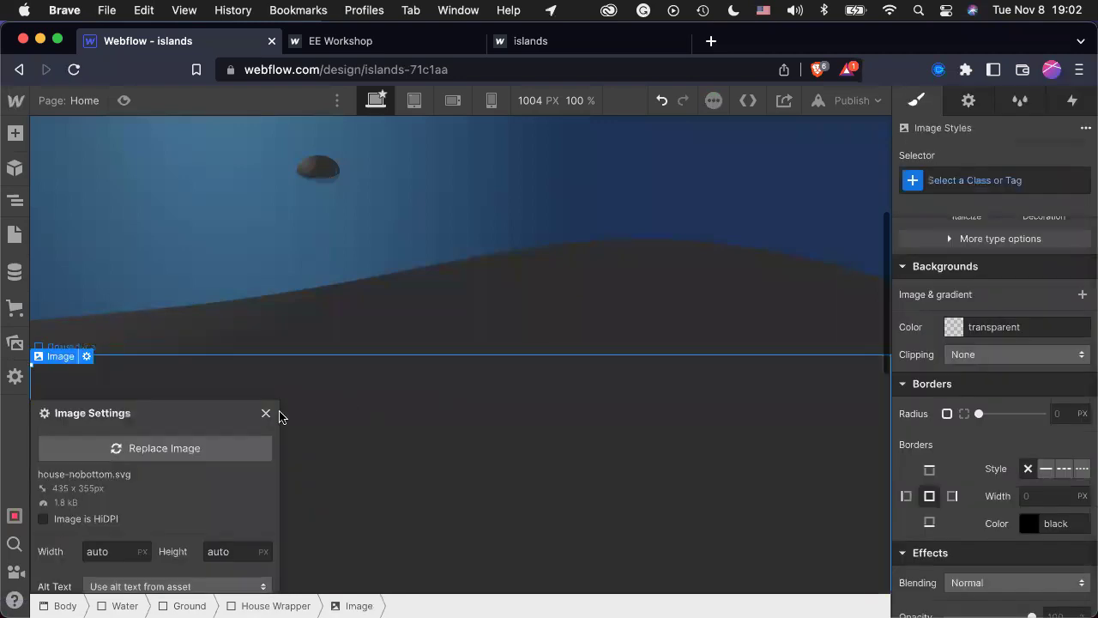
{"action": "left_click", "coordinate": [87, 356]}
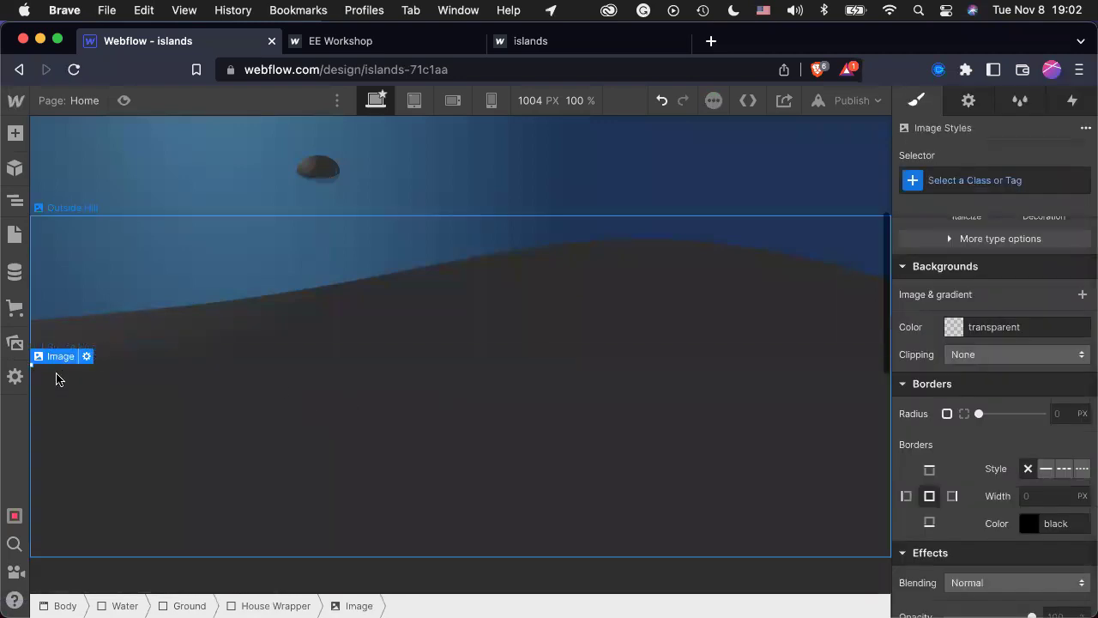
{"action": "scroll", "coordinate": [481, 452], "scroll_direction": "down", "scroll_amount": 3}
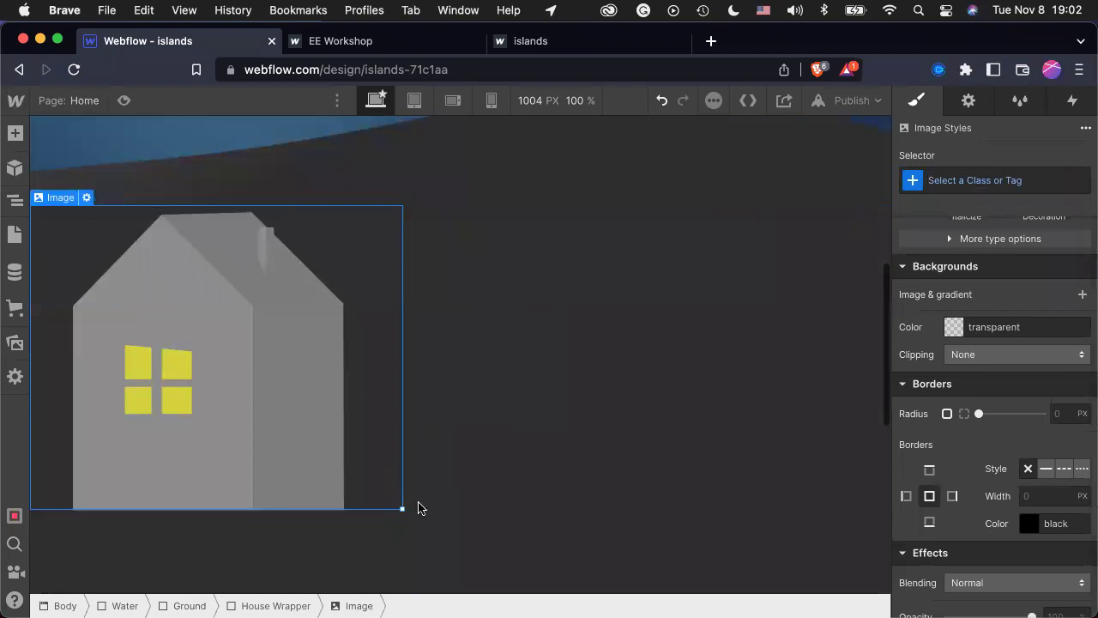
{"action": "left_click_drag", "start_coordinate": [398, 508], "coordinate": [159, 368]}
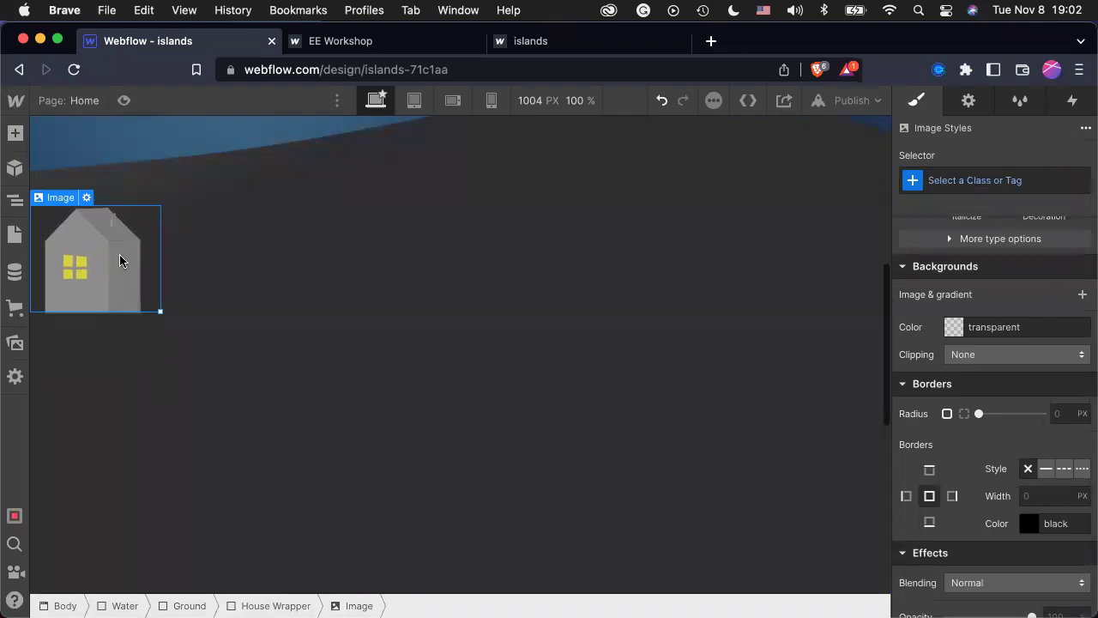
Set the position of House Wrapper to Absolute, relative to Ground.
{"action": "left_click", "coordinate": [201, 251]}
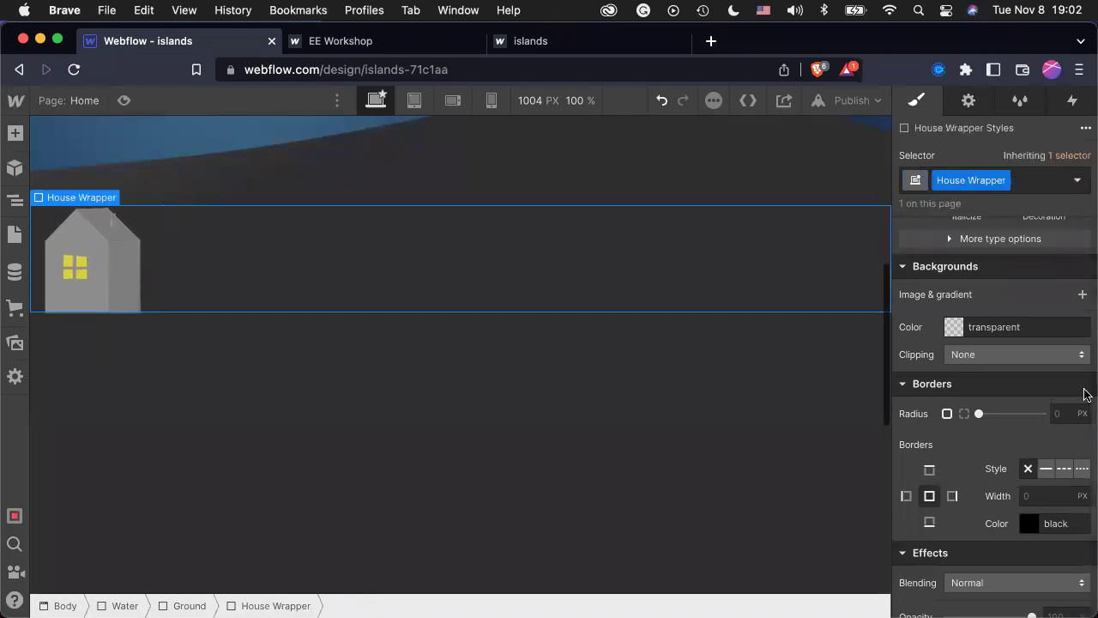
{"action": "scroll", "coordinate": [1085, 393], "scroll_direction": "up", "scroll_amount": 10}
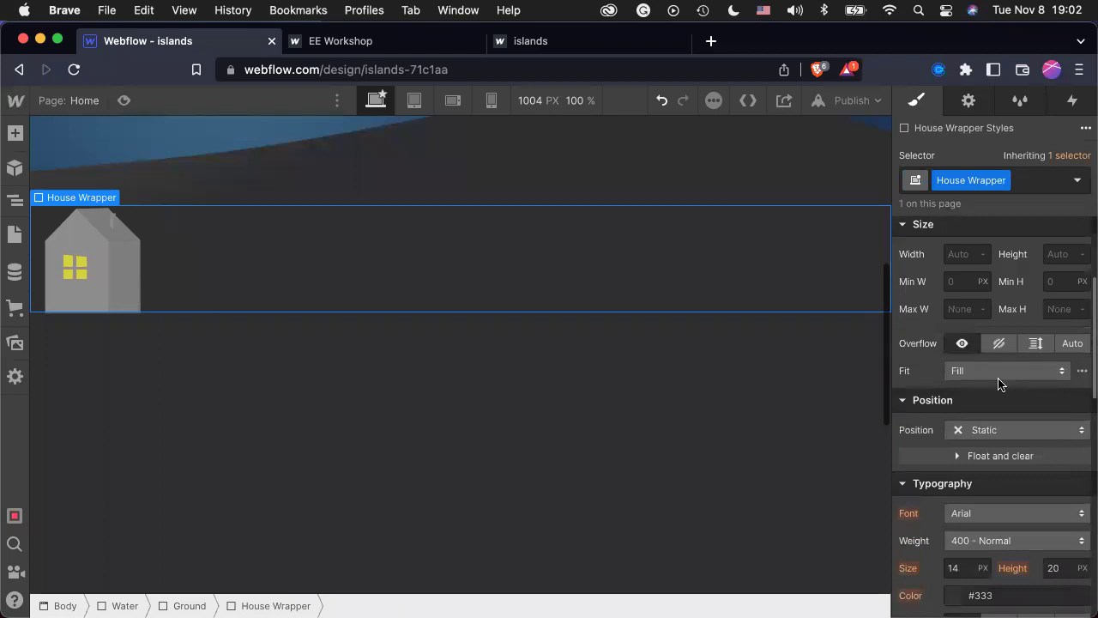
{"action": "left_click", "coordinate": [740, 391]}
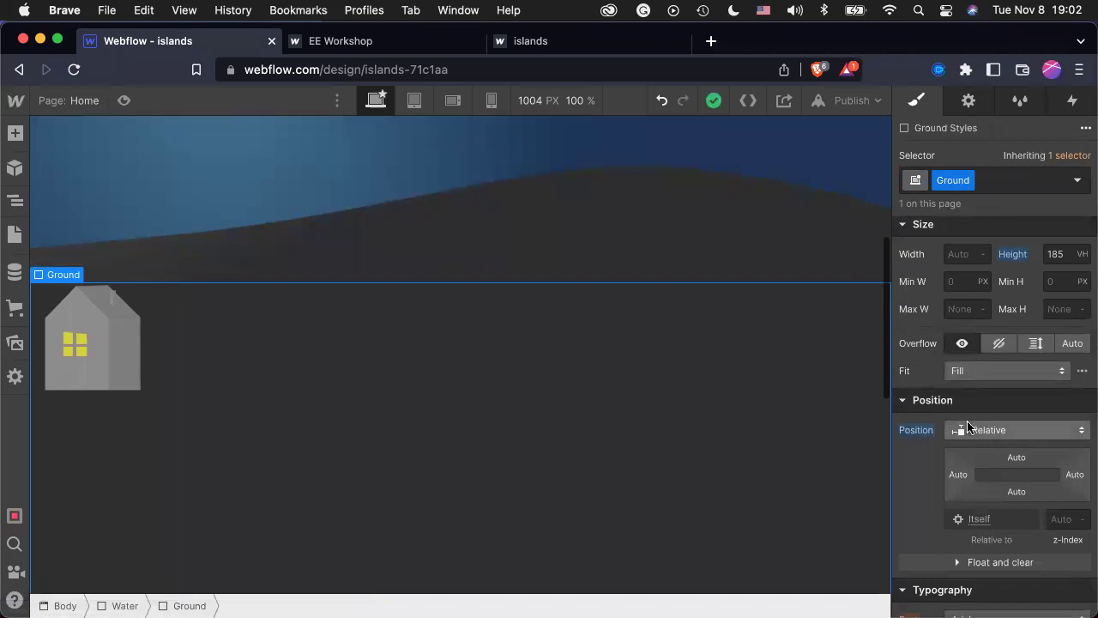
{"action": "left_click", "coordinate": [415, 344]}
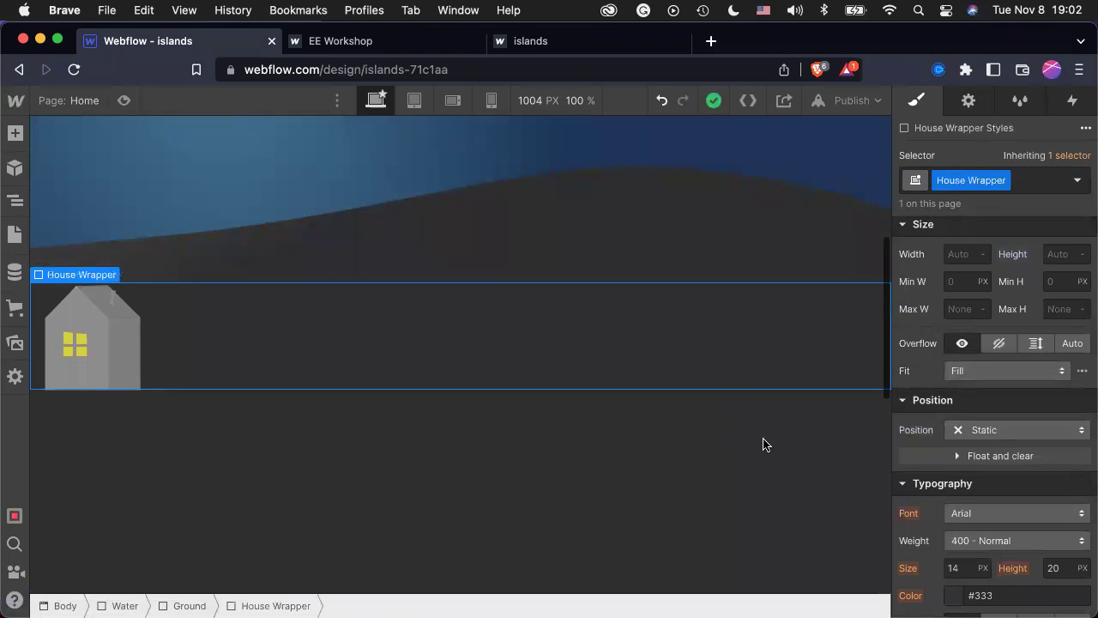
{"action": "left_click", "coordinate": [982, 430]}
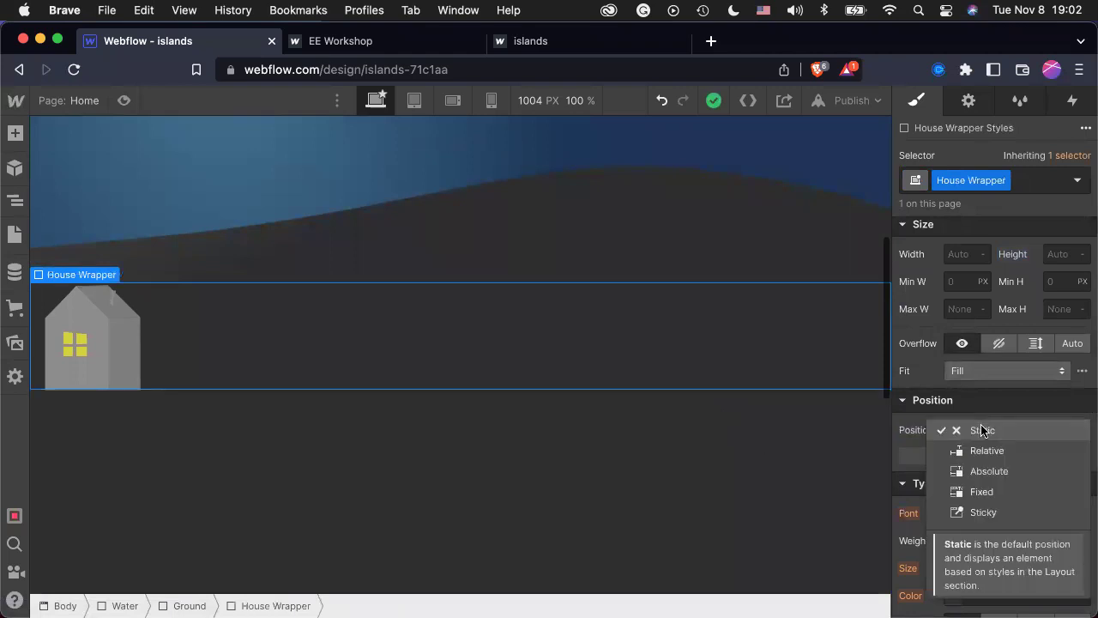
{"action": "left_click", "coordinate": [995, 469]}
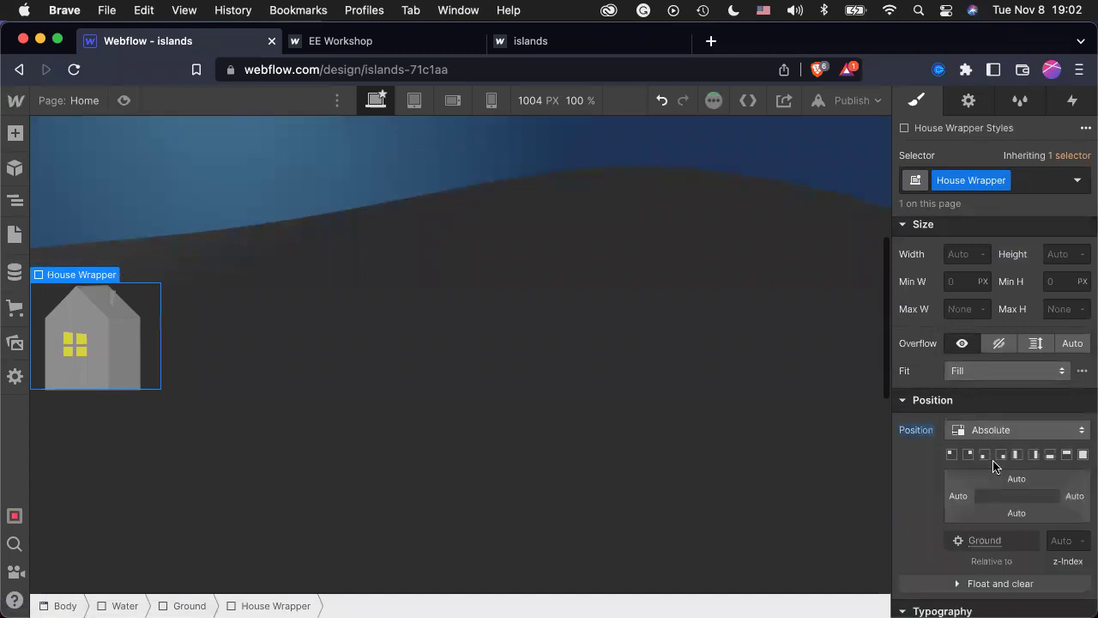
Anchor House Wrapper to the bottom-left corner of Ground and set its left offset to 5%.
{"action": "left_click", "coordinate": [1048, 456]}
{"action": "scroll", "coordinate": [732, 450], "scroll_direction": "down", "scroll_amount": 3}
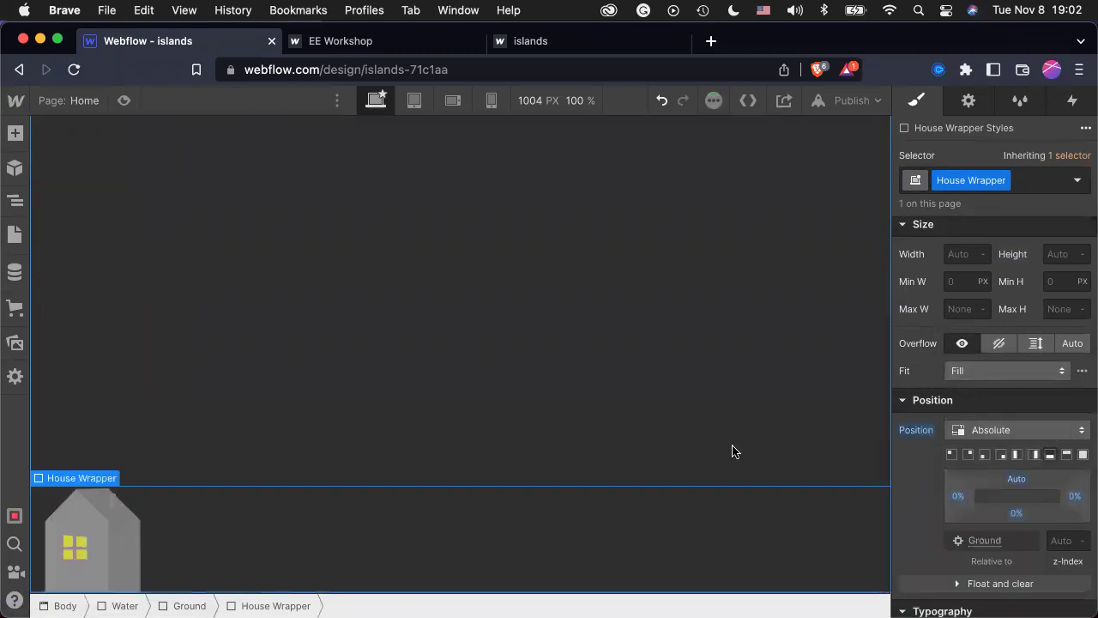
{"action": "left_click", "coordinate": [997, 455]}
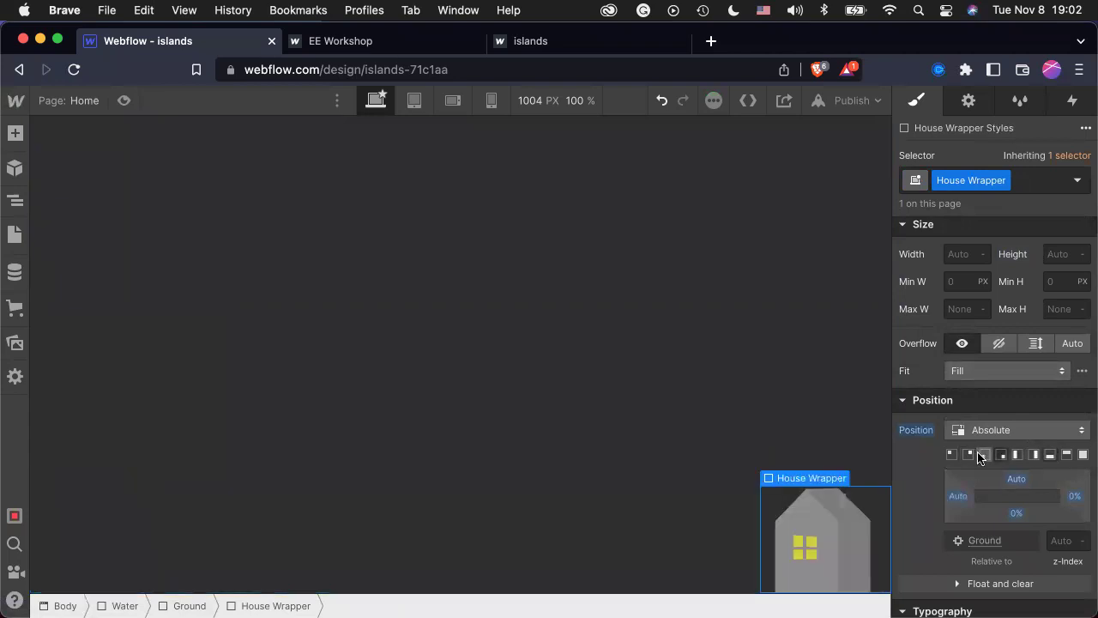
{"action": "left_click", "coordinate": [981, 456]}
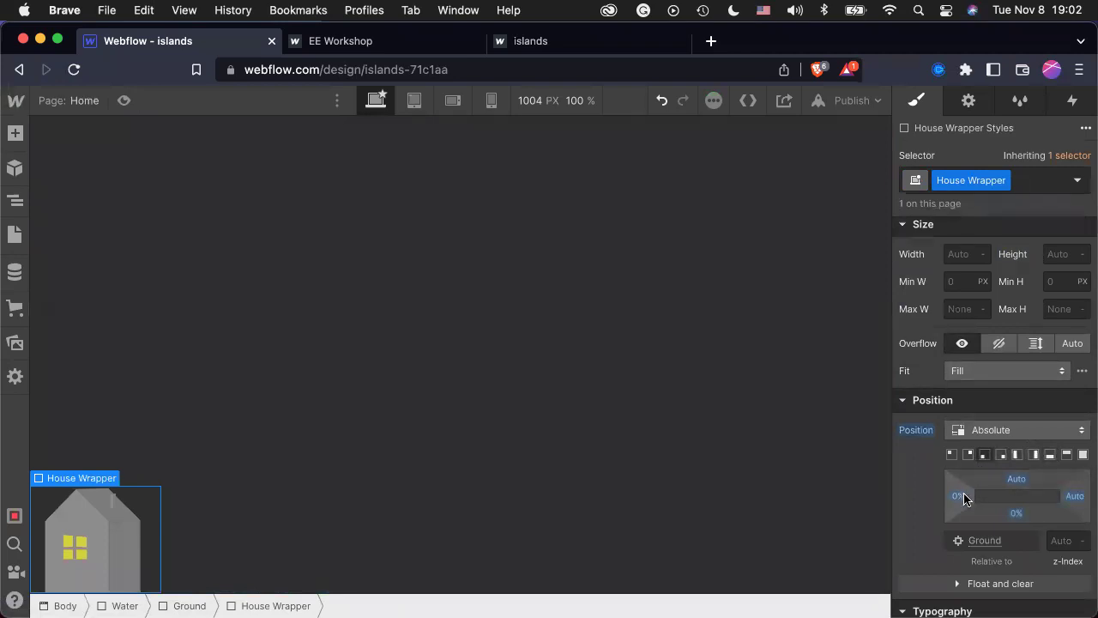
{"action": "left_click_drag", "start_coordinate": [960, 500], "coordinate": [964, 497]}
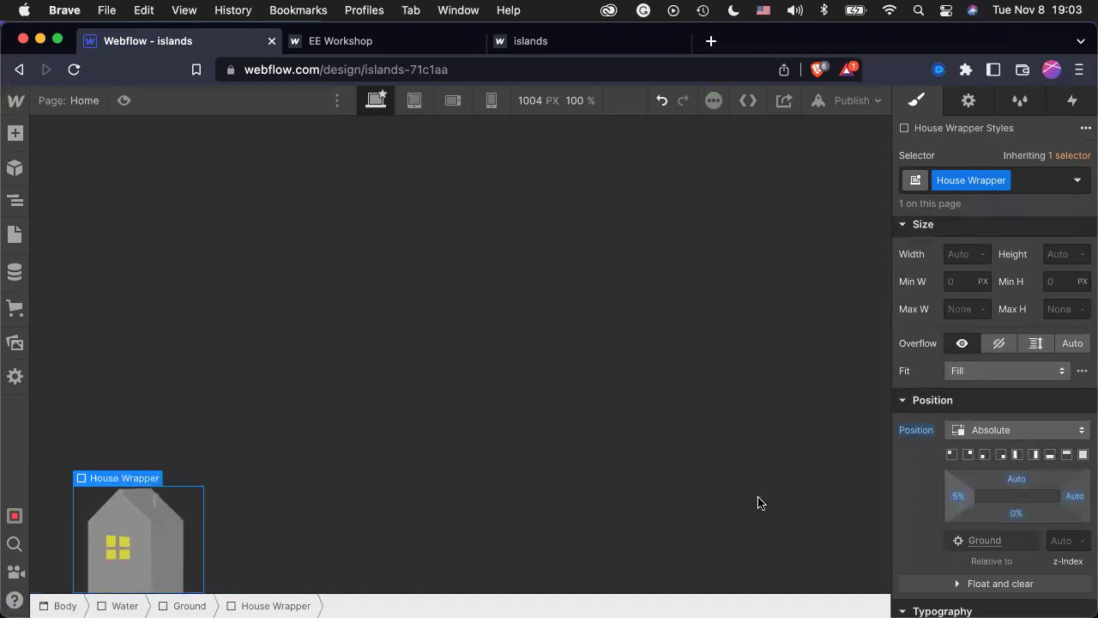
{"action": "left_click", "coordinate": [703, 498]}
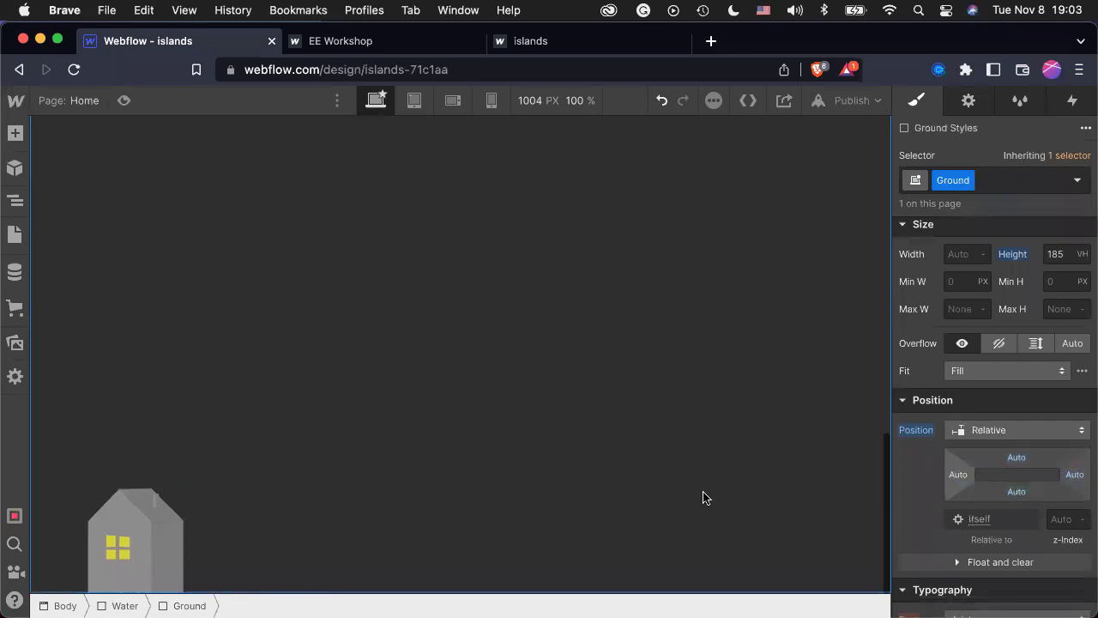
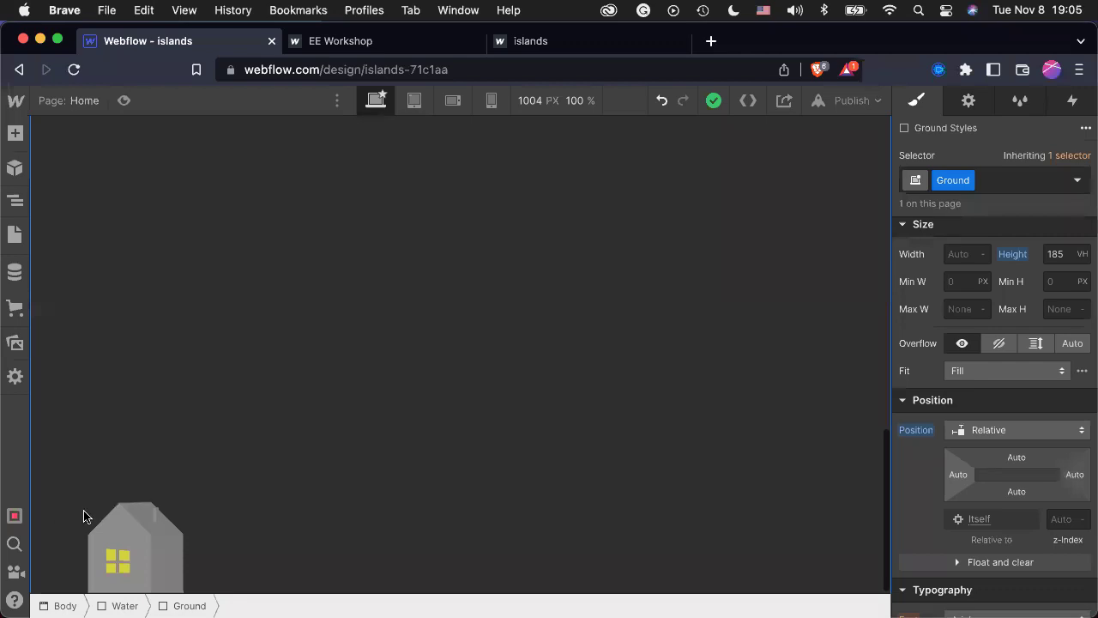
Add the smoke3.svg and smoke2.svg images inside House Wrapper.
{"action": "left_click", "coordinate": [135, 519]}
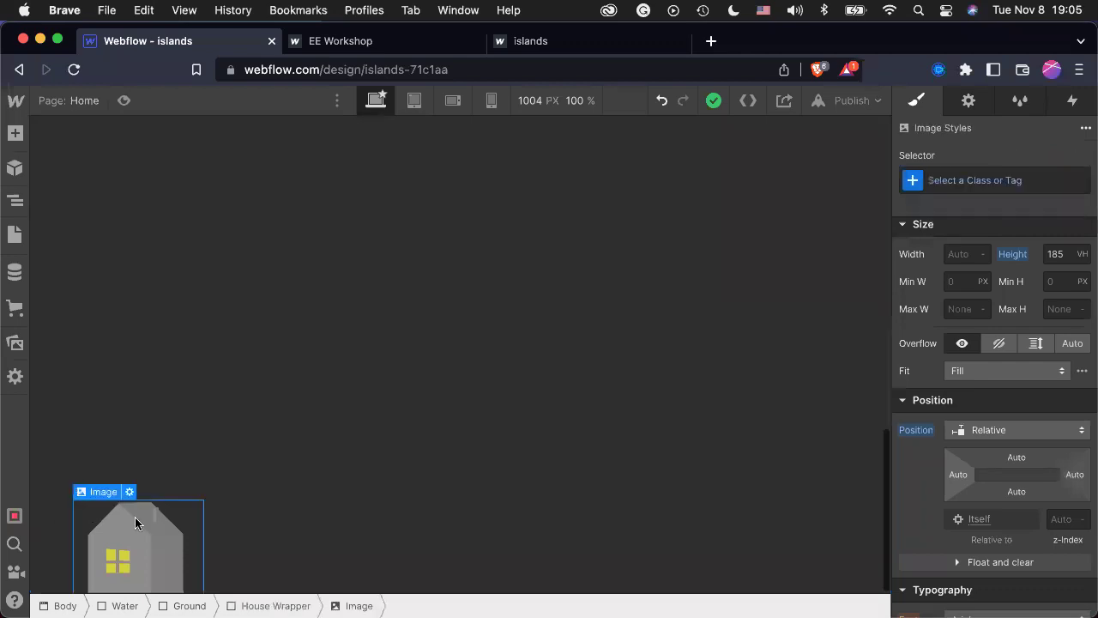
{"action": "left_click", "coordinate": [287, 605]}
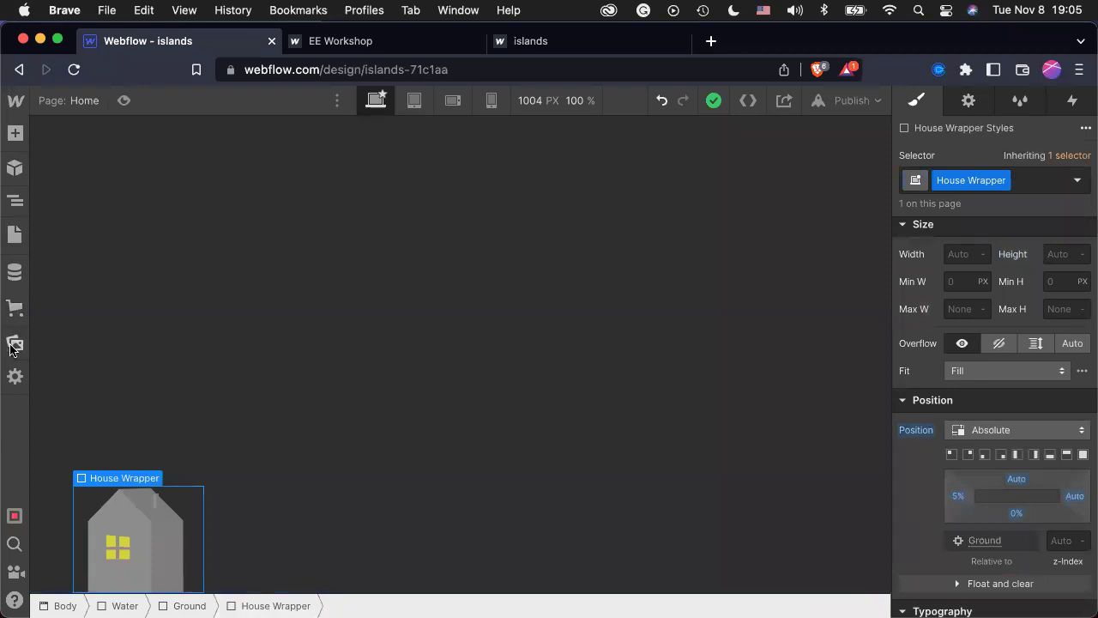
{"action": "left_click", "coordinate": [14, 344]}
{"action": "left_click_drag", "start_coordinate": [80, 300], "coordinate": [112, 525]}
{"action": "double_click", "coordinate": [116, 523]}
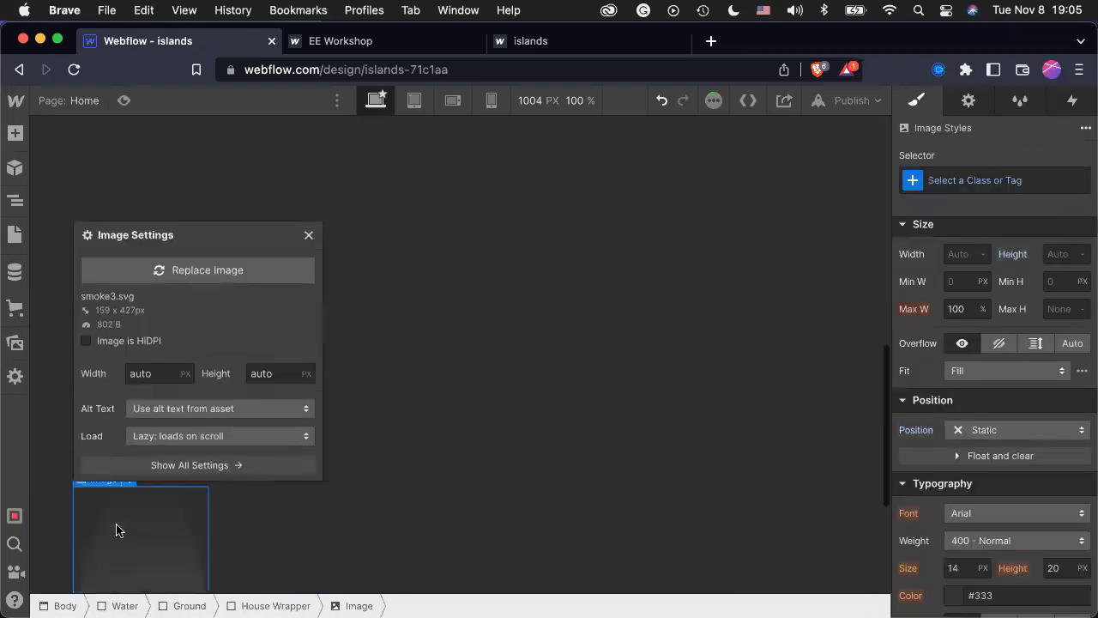
{"action": "left_click", "coordinate": [15, 343]}
{"action": "left_click_drag", "start_coordinate": [160, 240], "coordinate": [146, 529]}
{"action": "scroll", "coordinate": [120, 446], "scroll_direction": "down", "scroll_amount": 4}
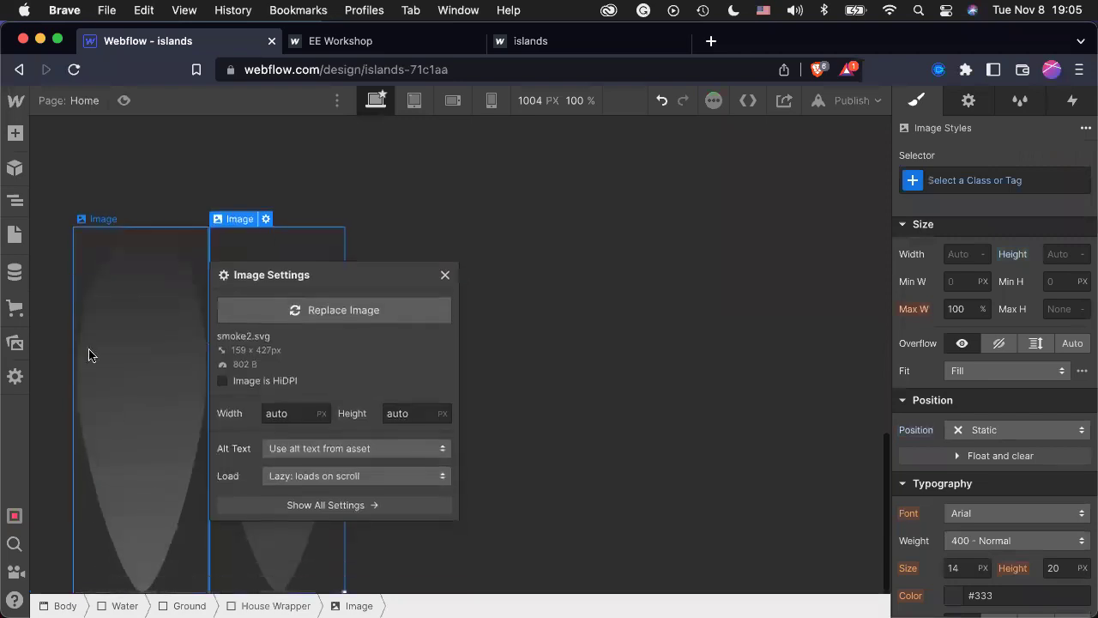
Add the smok1.svg image inside House Wrapper beside the other two smoke images.
{"action": "left_click", "coordinate": [21, 346]}
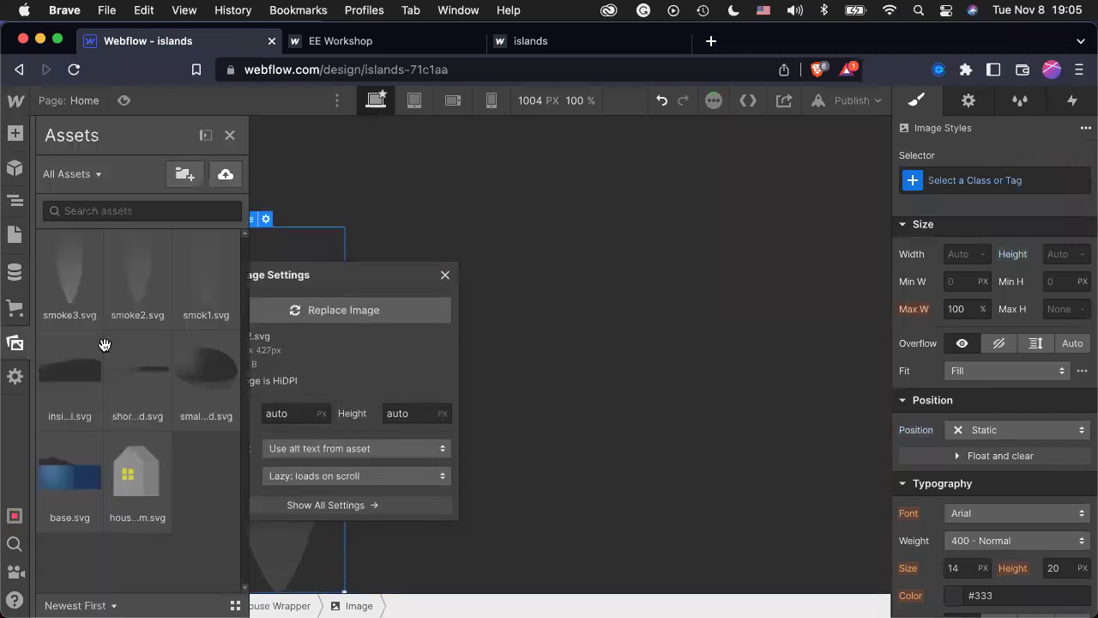
{"action": "left_click_drag", "start_coordinate": [233, 275], "coordinate": [335, 501]}
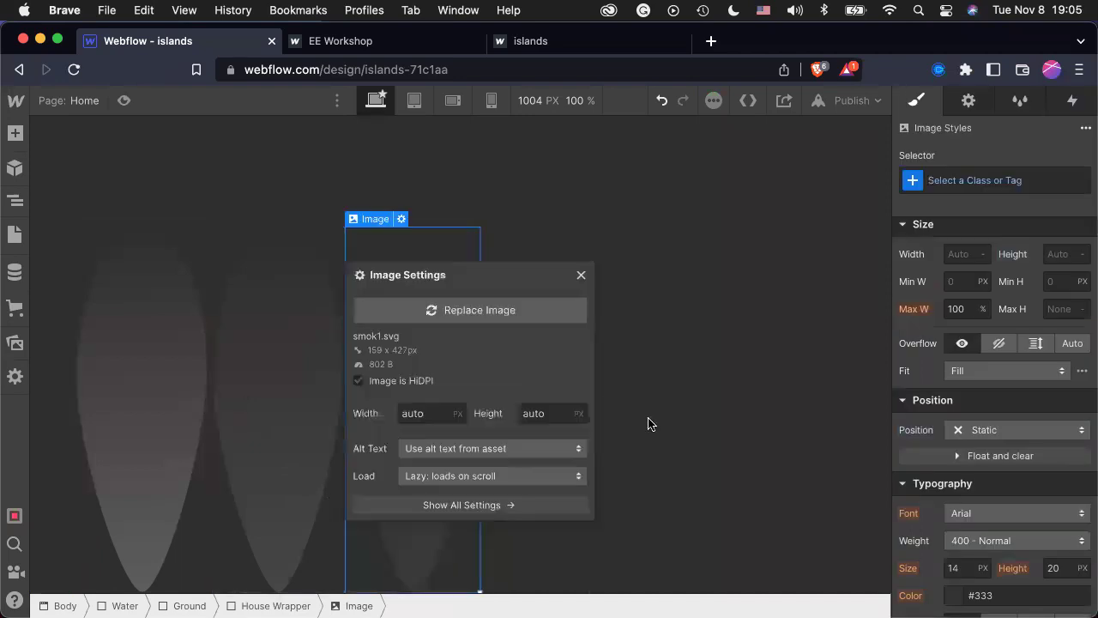
{"action": "left_click", "coordinate": [577, 284]}
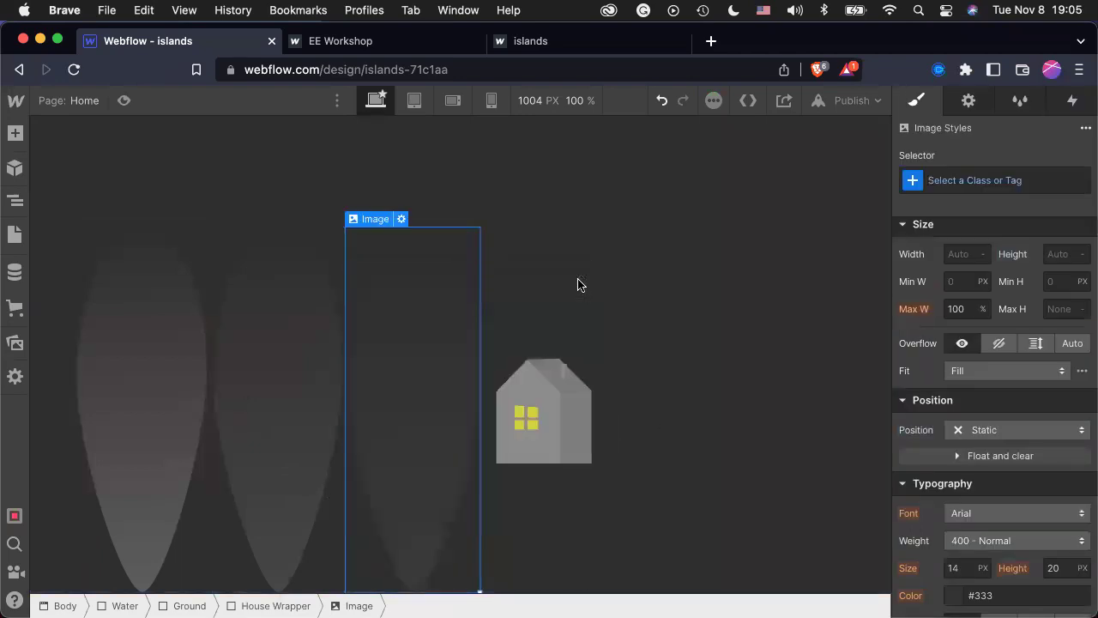
{"action": "left_click", "coordinate": [722, 359]}
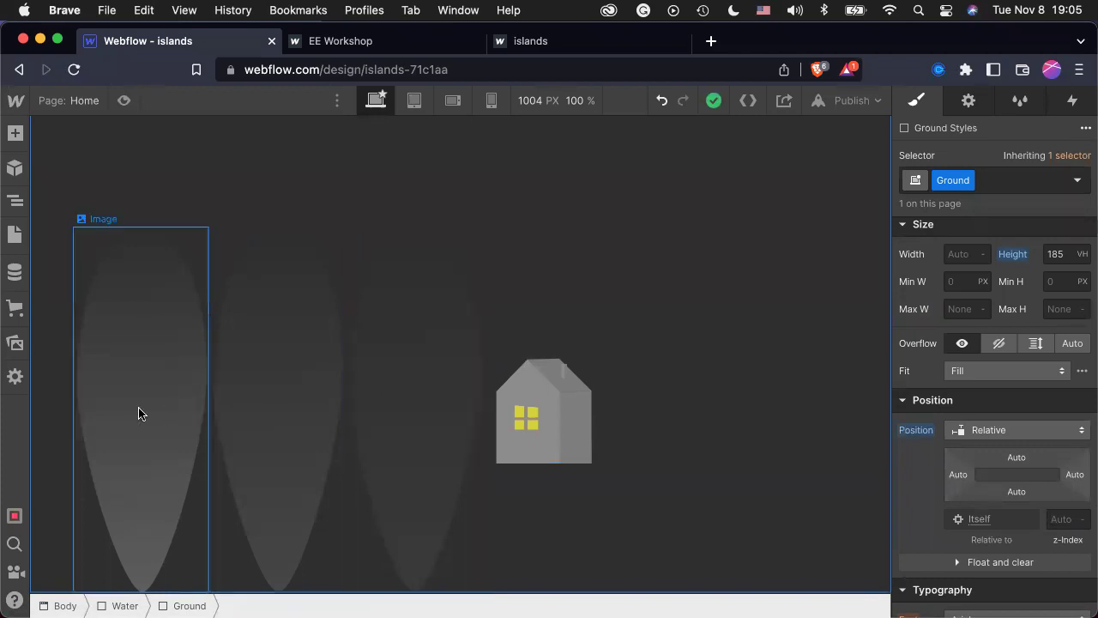
Give the first smoke image in House Wrapper the new class Smoke1.
{"action": "left_click", "coordinate": [328, 385]}
{"action": "mouse_move", "coordinate": [262, 592]}
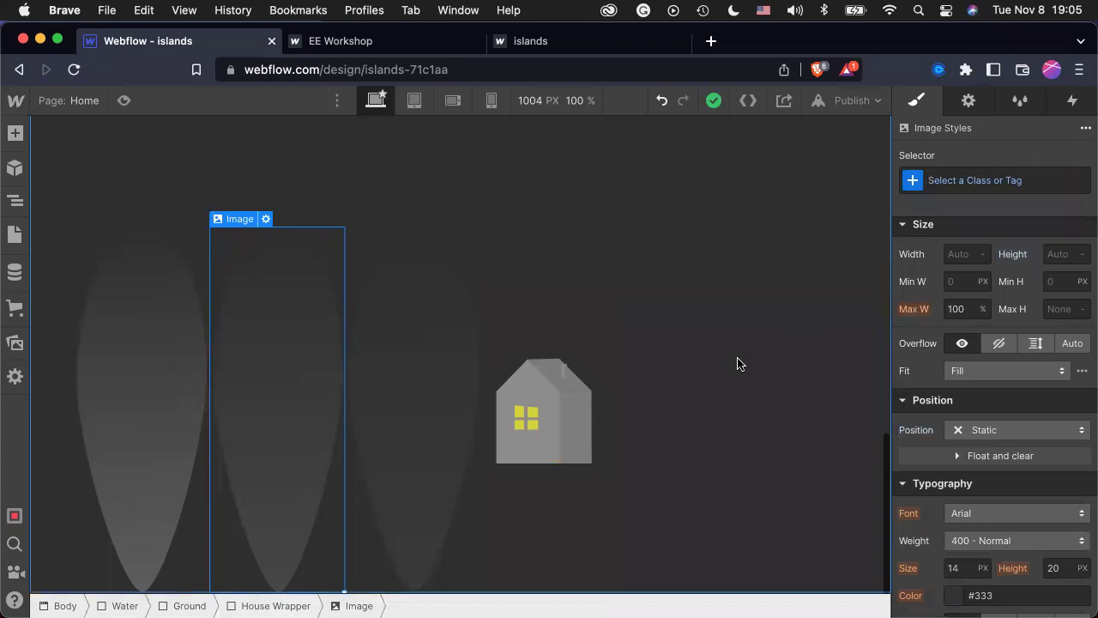
{"action": "left_click", "coordinate": [115, 365]}
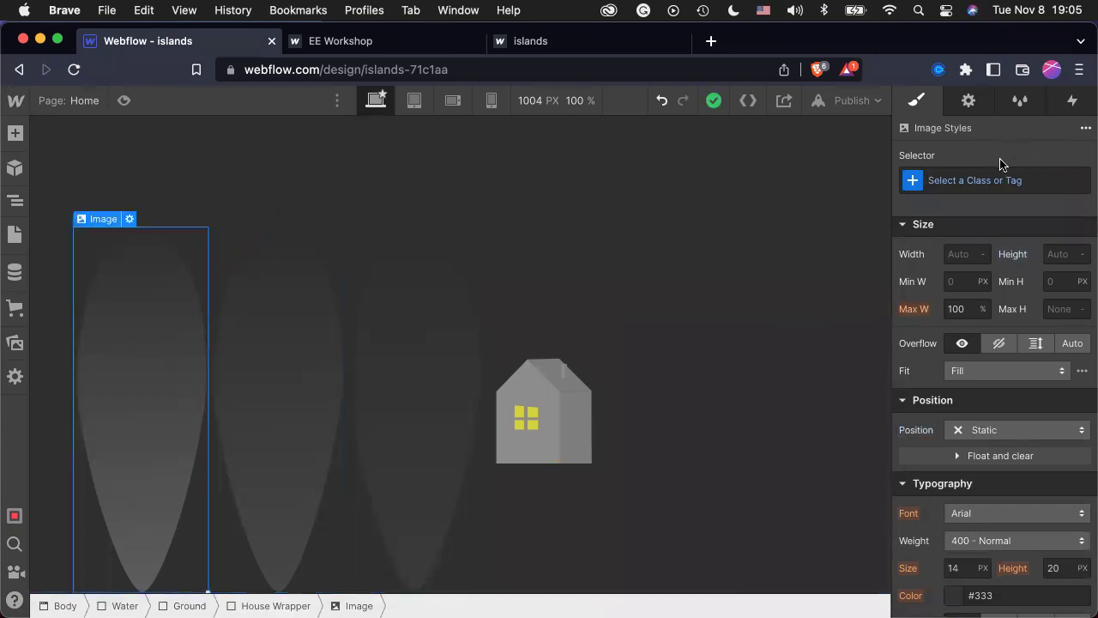
{"action": "left_click", "coordinate": [979, 179]}
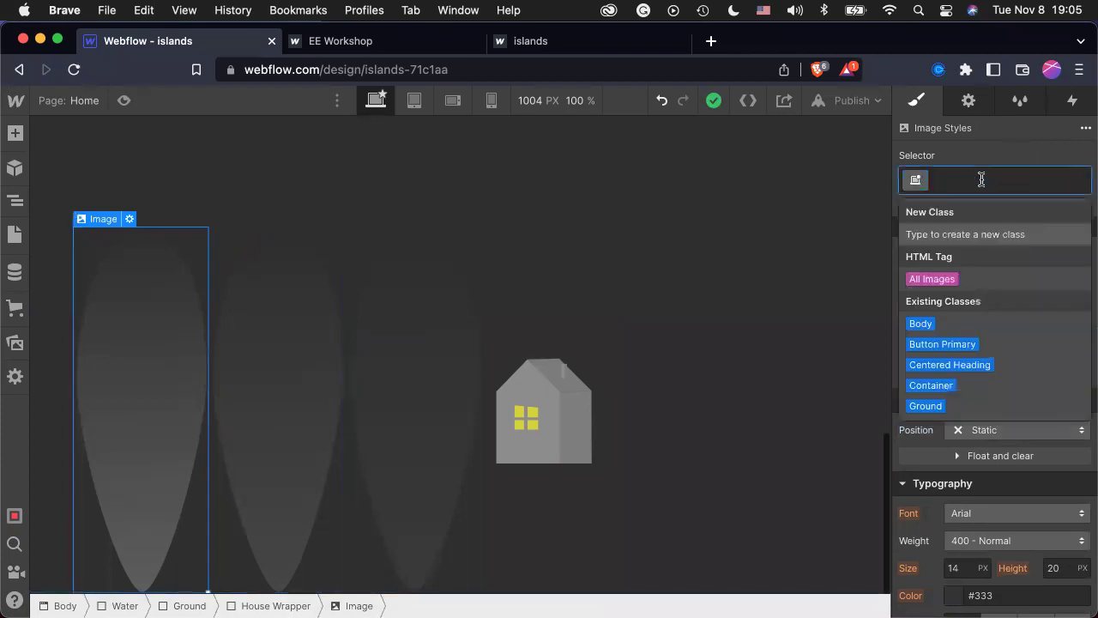
{"action": "type", "text": "Smoke1"}
{"action": "key", "text": "Return"}
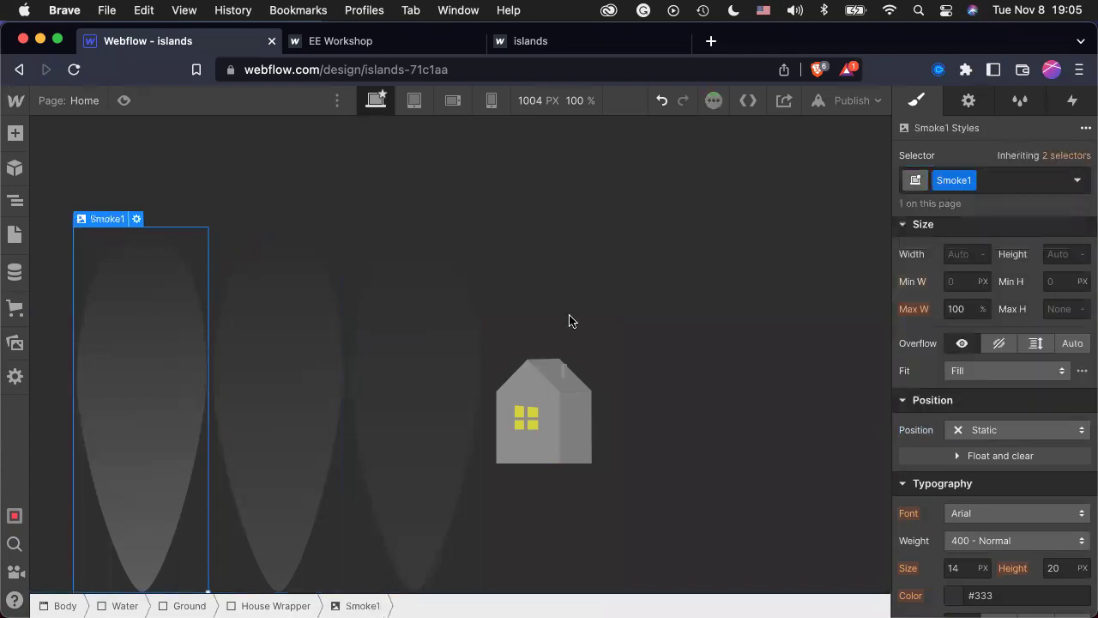
Give the middle smoke image in House Wrapper the new class Smoke2.
{"action": "left_click", "coordinate": [252, 335]}
{"action": "left_click", "coordinate": [1038, 190]}
{"action": "type", "text": "Smoke"}
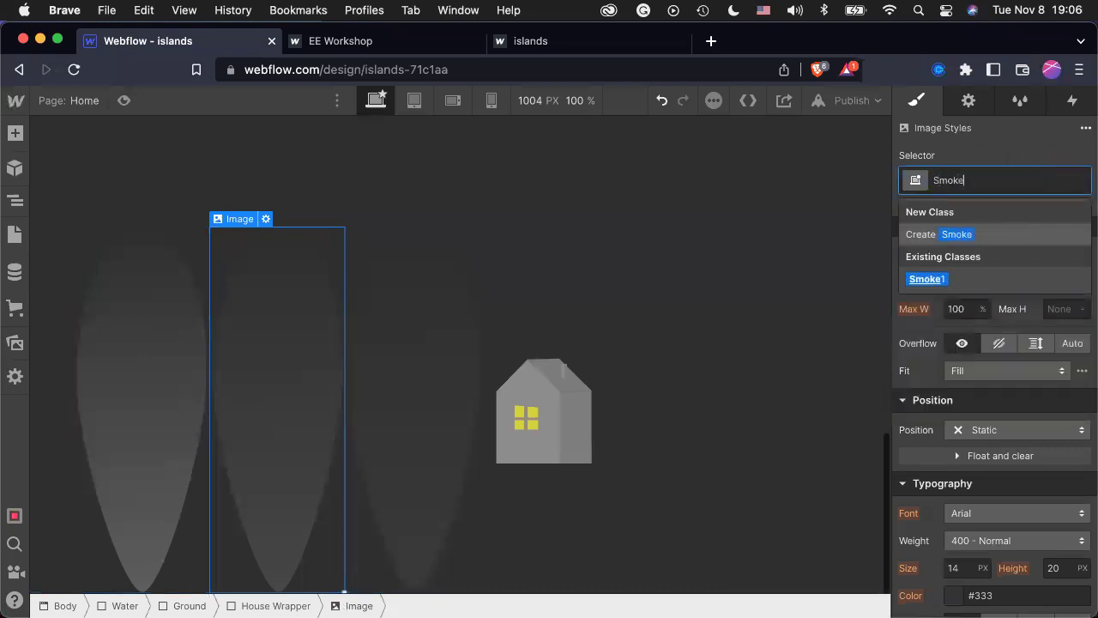
{"action": "type", "text": "1"}
{"action": "key", "text": "Return"}
Give the third smoke image, next to the house, the new class Smoke3.
{"action": "left_click", "coordinate": [414, 348]}
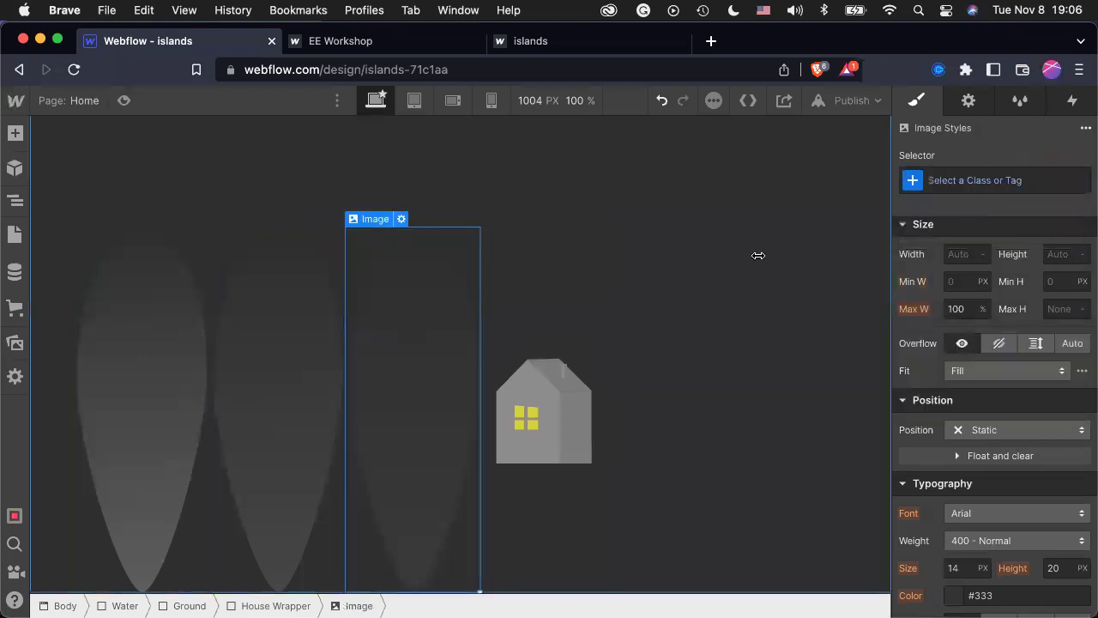
{"action": "left_click", "coordinate": [960, 180]}
{"action": "type", "text": "Smoke"}
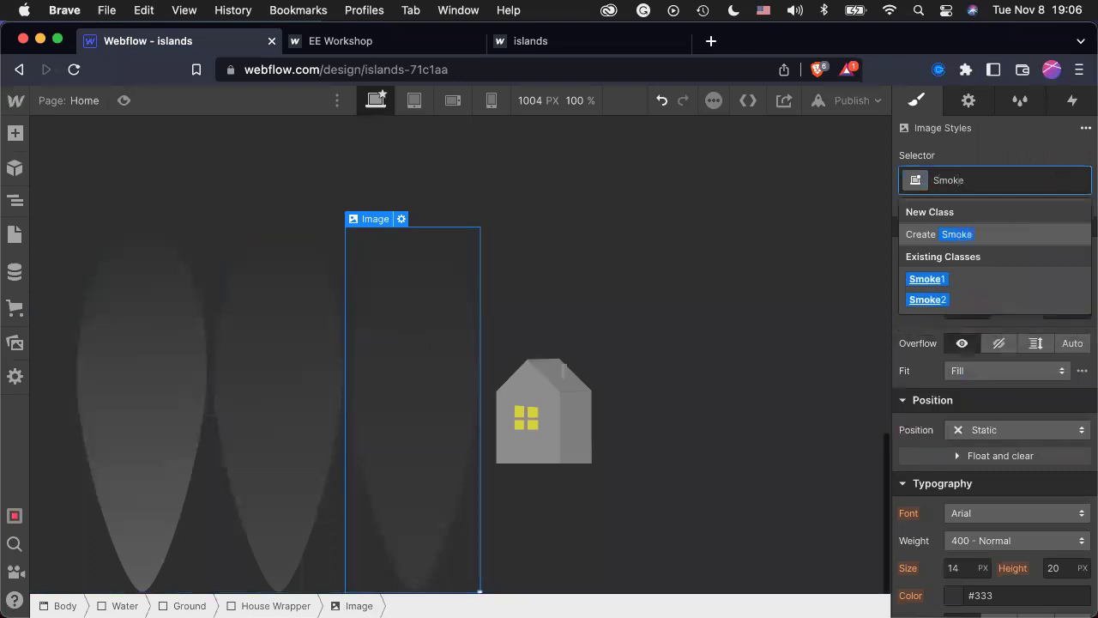
{"action": "type", "text": "3"}
{"action": "key", "text": "Return"}
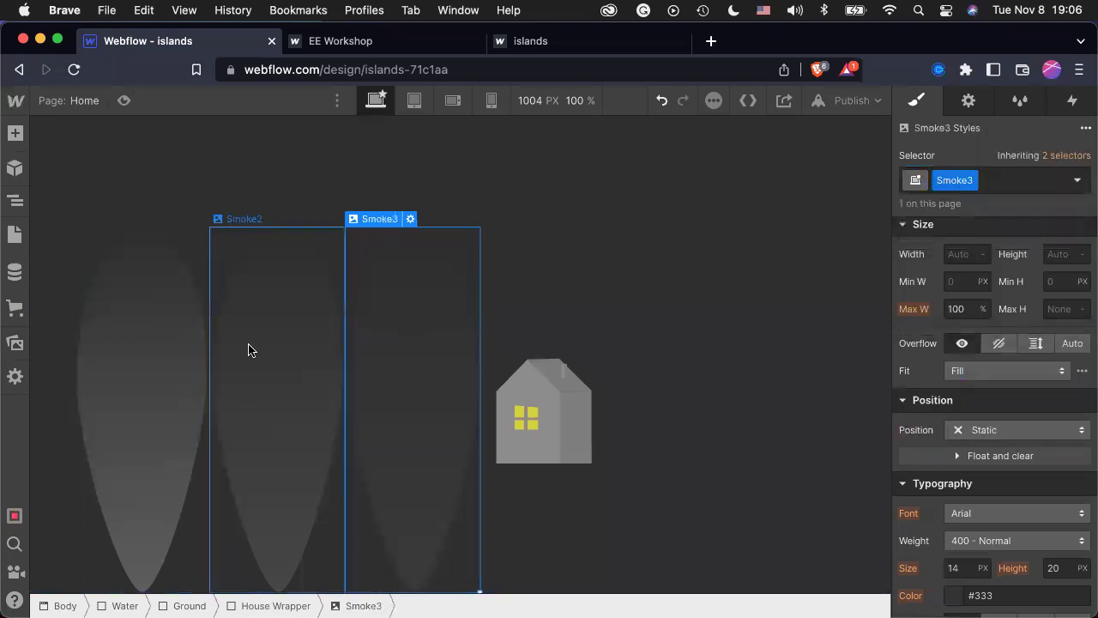
Shrink the Smoke1, Smoke2 and Smoke3 images proportionally to about a third of their size.
{"action": "left_click", "coordinate": [171, 471]}
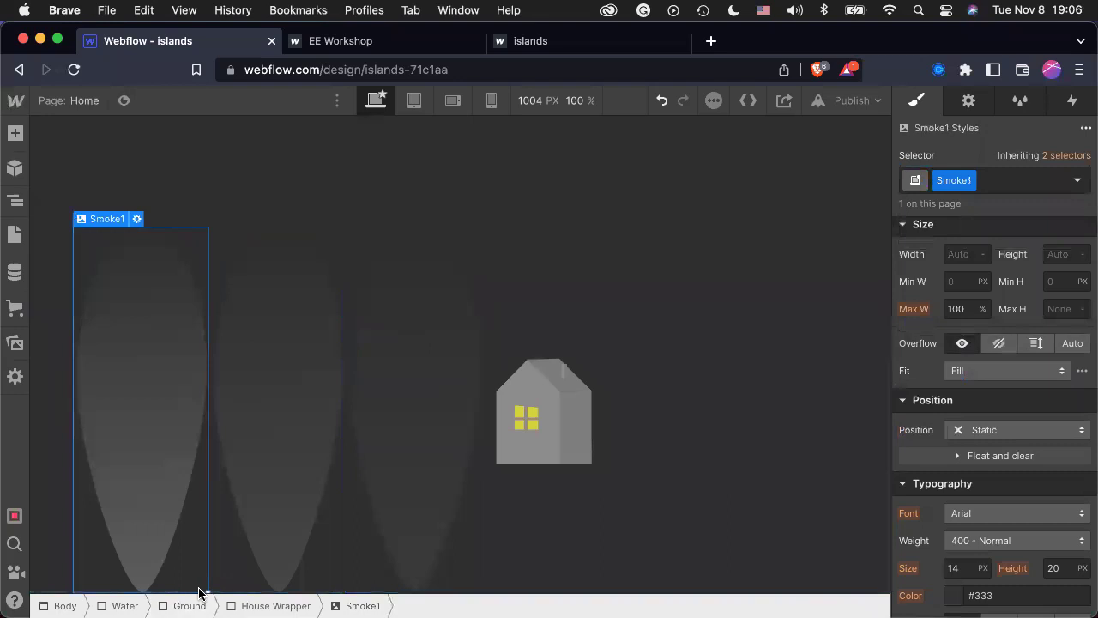
{"action": "left_click_drag", "start_coordinate": [206, 590], "coordinate": [112, 461]}
{"action": "left_click", "coordinate": [141, 464]}
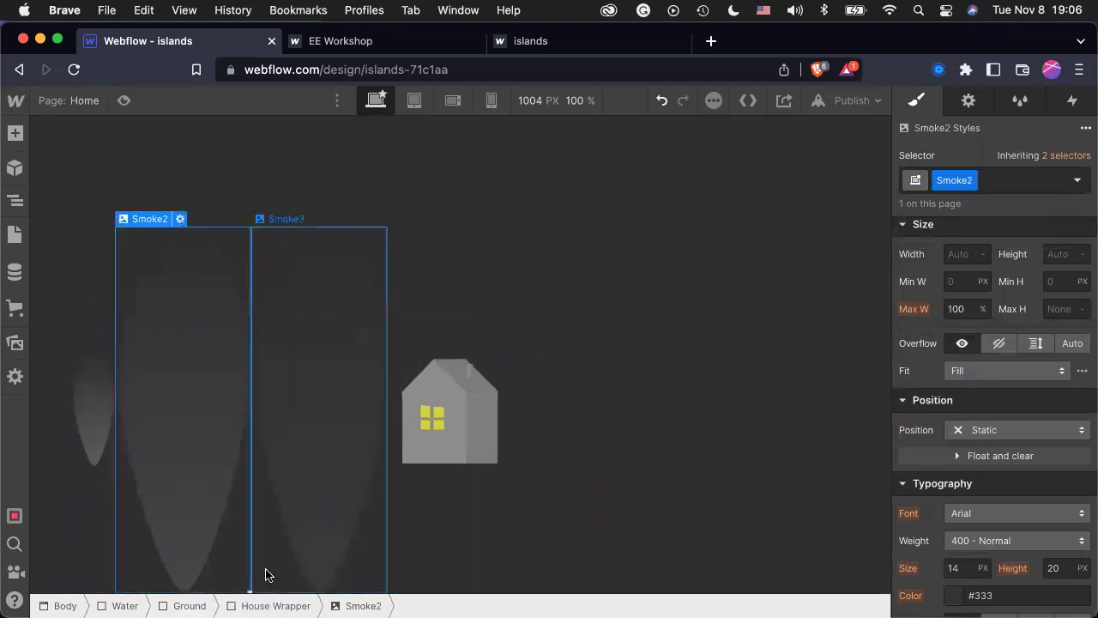
{"action": "left_click_drag", "start_coordinate": [177, 553], "coordinate": [161, 530]}
{"action": "left_click", "coordinate": [289, 531]}
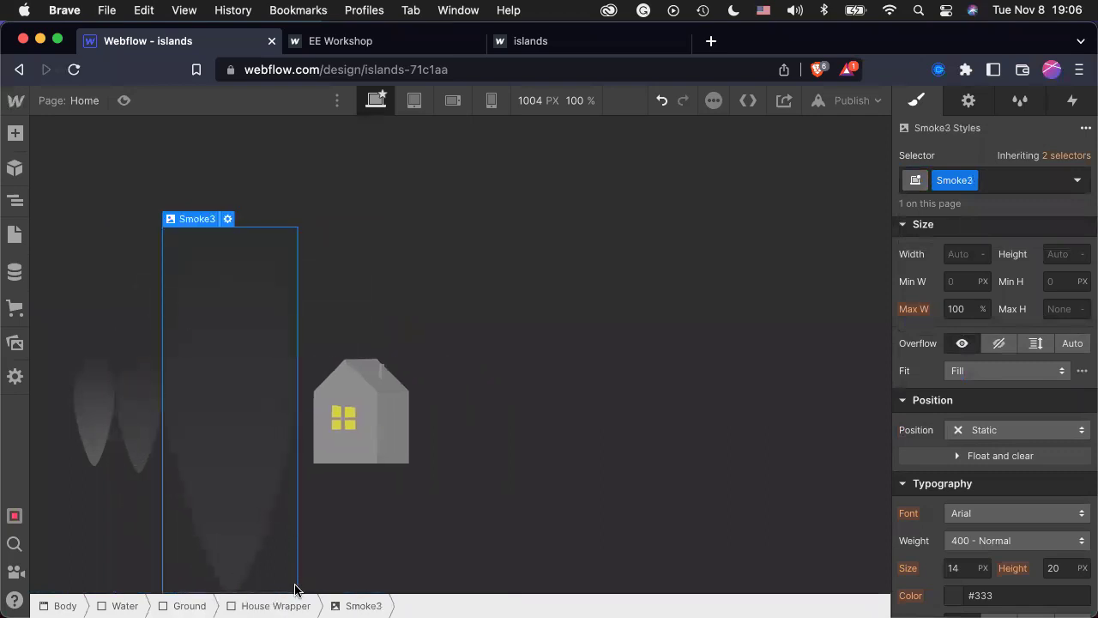
{"action": "left_click_drag", "start_coordinate": [295, 590], "coordinate": [214, 523]}
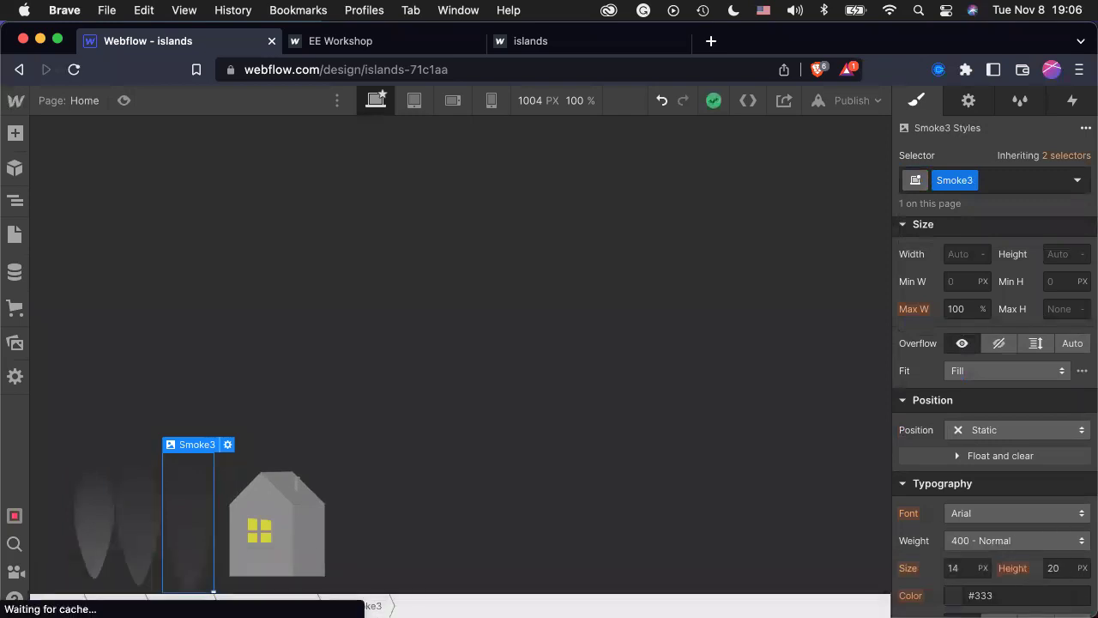
{"action": "mouse_move", "coordinate": [66, 605]}
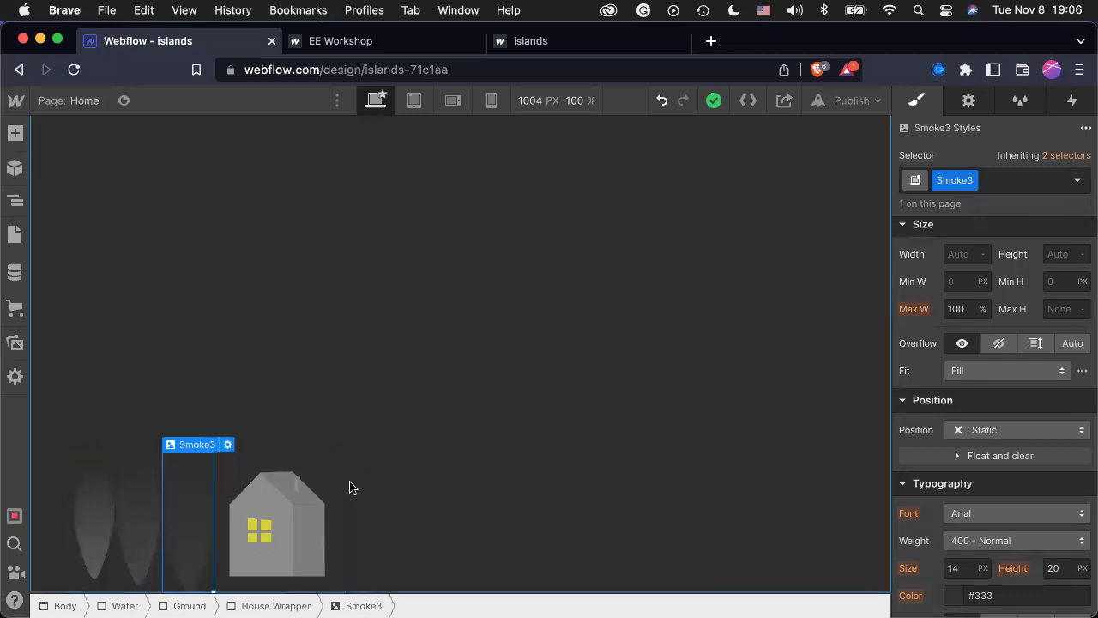
Review how Long Island, Small Island and Outside Hill are positioned relative to Water.
{"action": "left_click", "coordinate": [314, 463]}
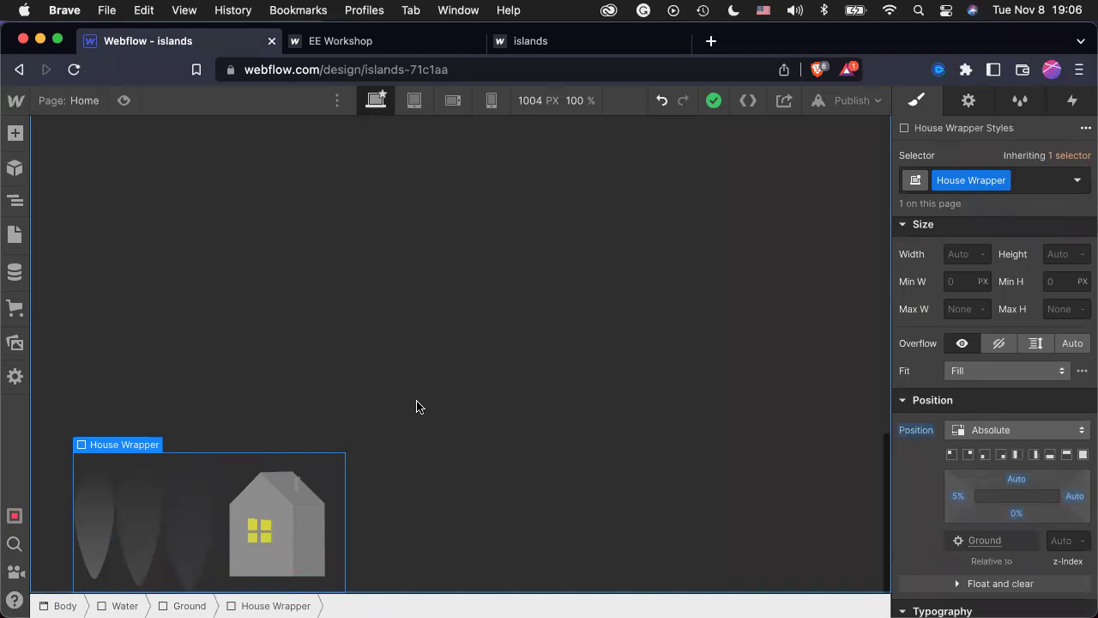
{"action": "scroll", "coordinate": [692, 360], "scroll_direction": "up", "scroll_amount": 10}
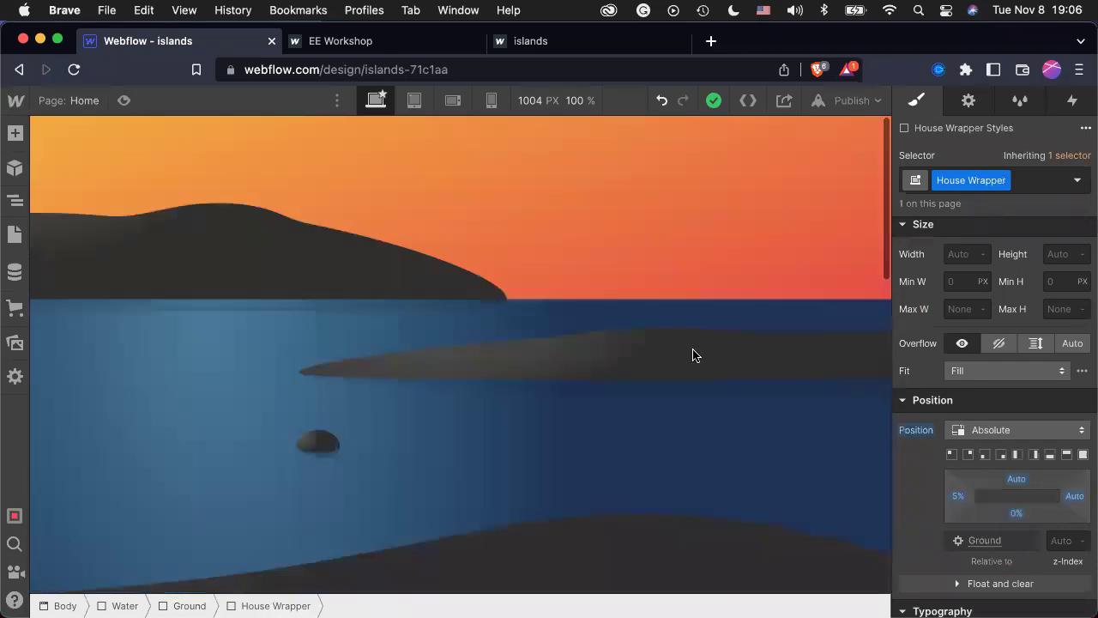
{"action": "left_click", "coordinate": [613, 367]}
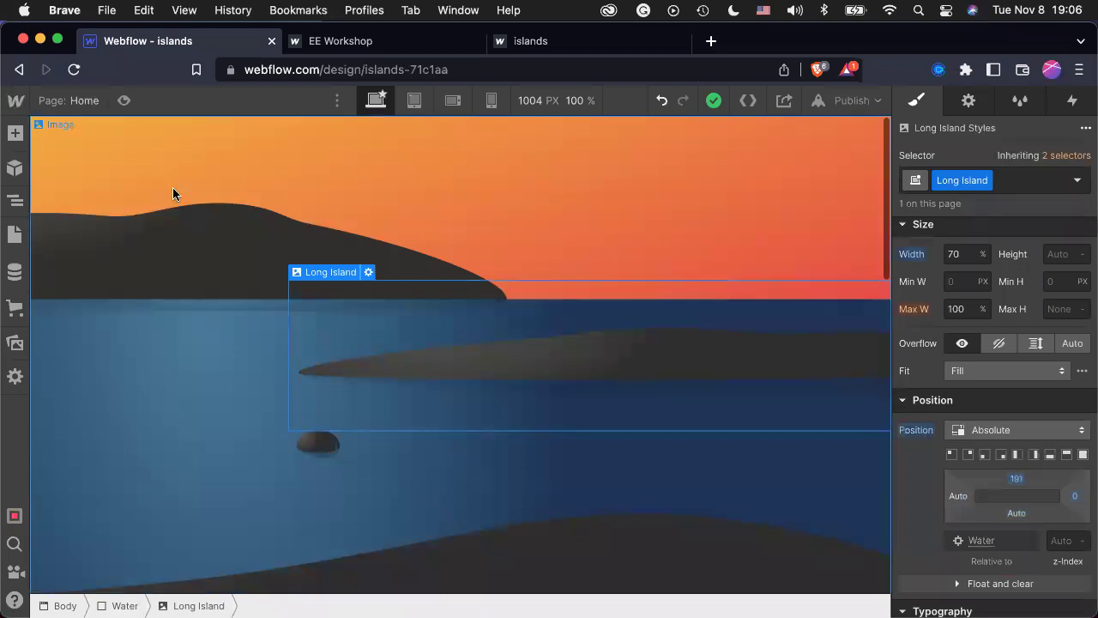
{"action": "left_click", "coordinate": [335, 442]}
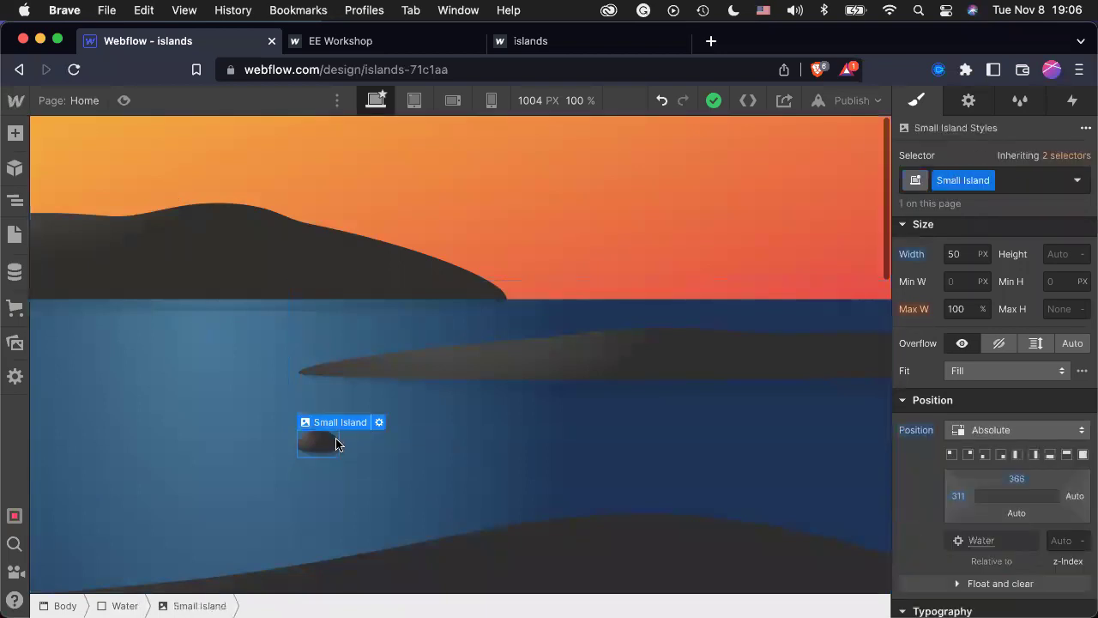
{"action": "scroll", "coordinate": [395, 480], "scroll_direction": "down", "scroll_amount": 2}
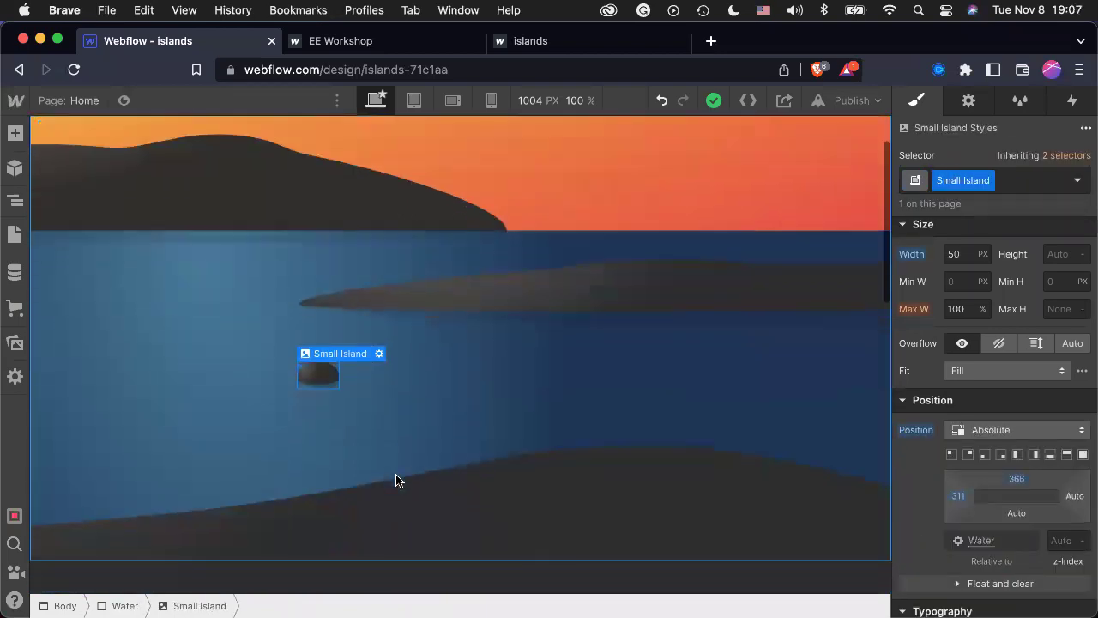
{"action": "left_click", "coordinate": [395, 480]}
{"action": "scroll", "coordinate": [395, 480], "scroll_direction": "down", "scroll_amount": 2}
{"action": "scroll", "coordinate": [444, 512], "scroll_direction": "down", "scroll_amount": 1}
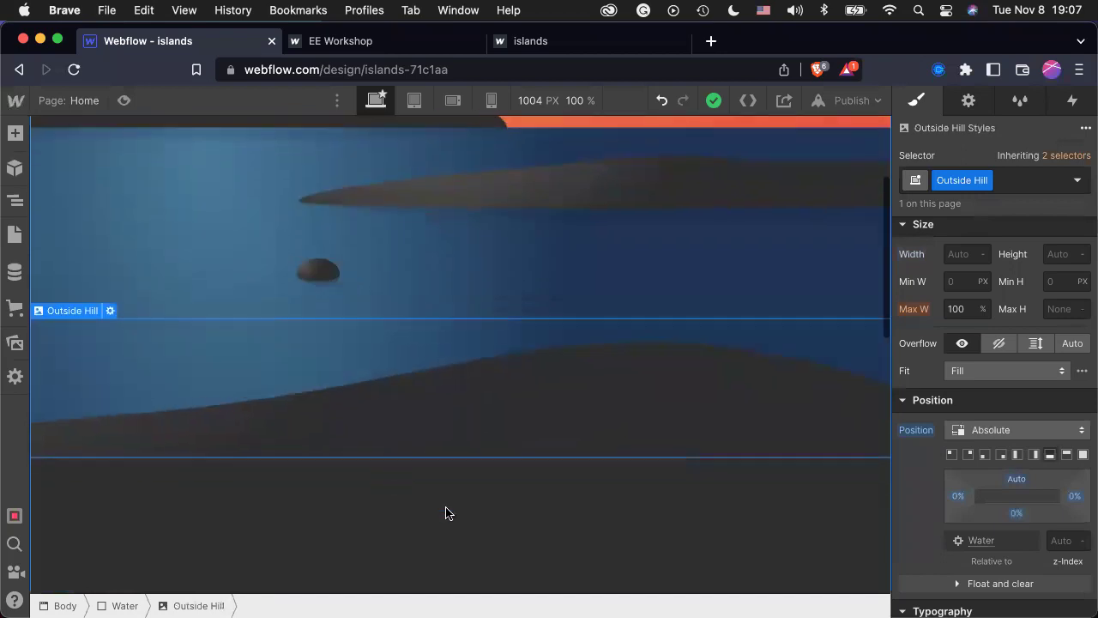
Compare the position settings of Ground with those of House Wrapper anchored inside it.
{"action": "left_click", "coordinate": [446, 513]}
{"action": "scroll", "coordinate": [445, 513], "scroll_direction": "down", "scroll_amount": 3}
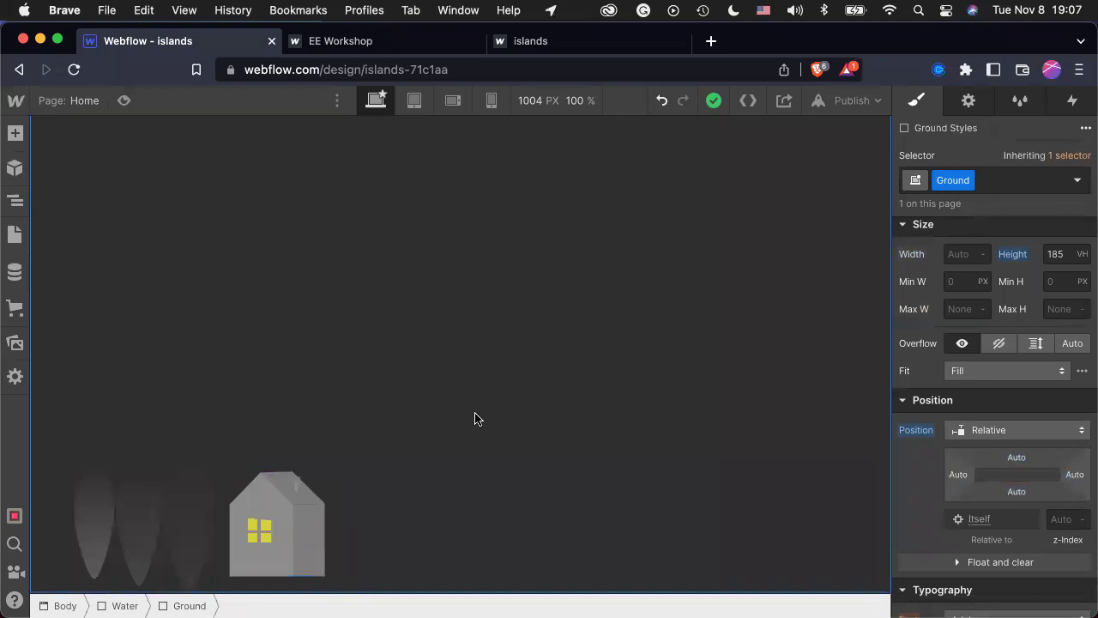
{"action": "scroll", "coordinate": [477, 419], "scroll_direction": "up", "scroll_amount": 5}
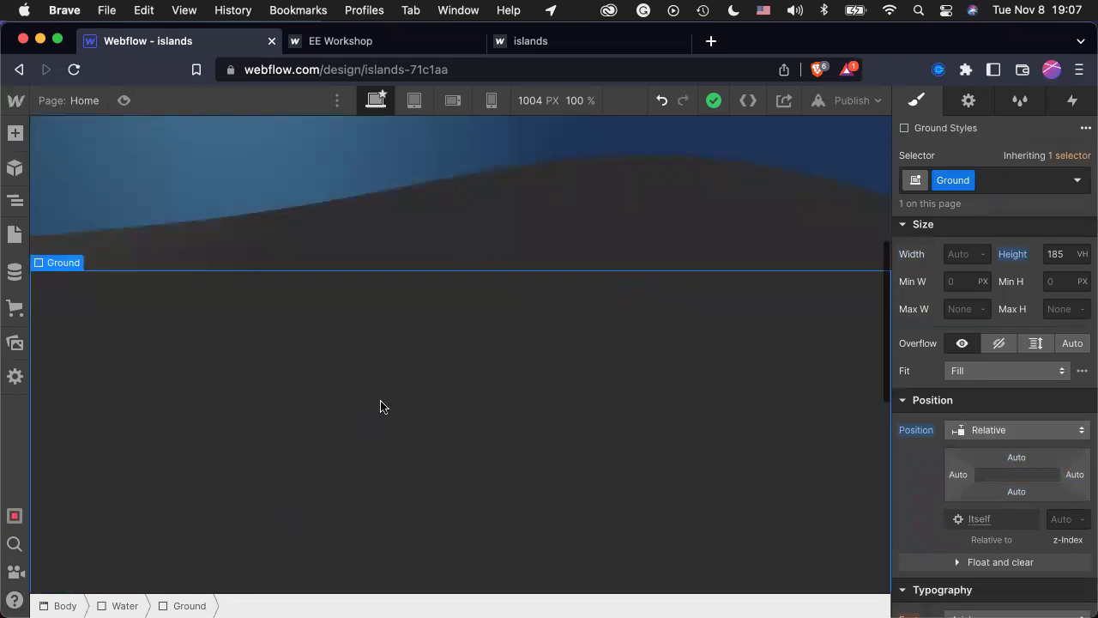
{"action": "scroll", "coordinate": [380, 407], "scroll_direction": "down", "scroll_amount": 5}
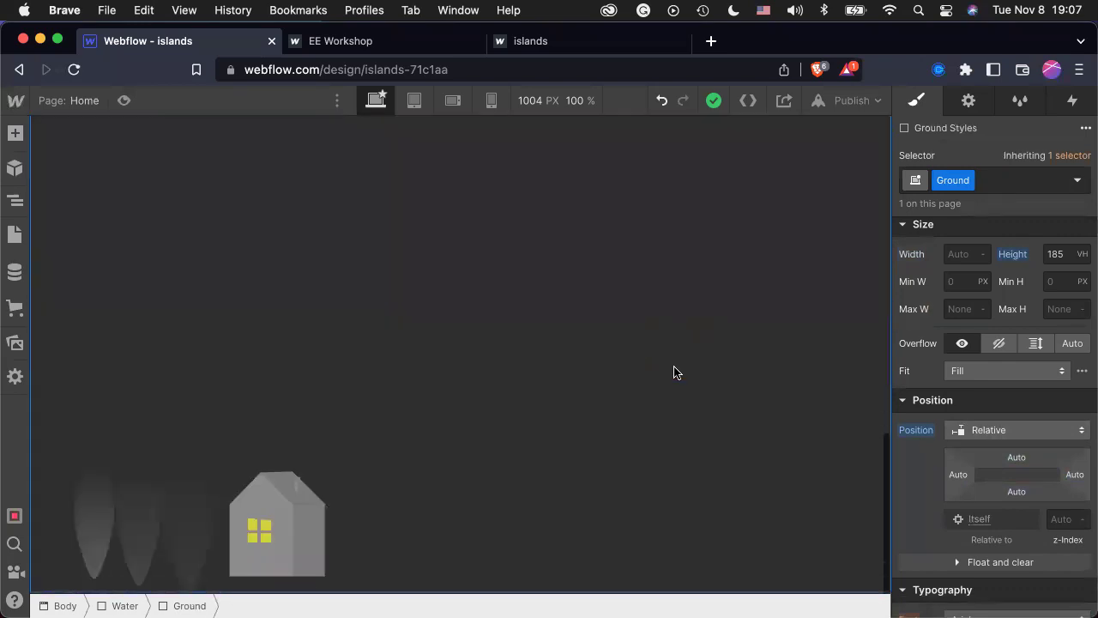
{"action": "left_click", "coordinate": [258, 527]}
{"action": "left_click", "coordinate": [272, 605]}
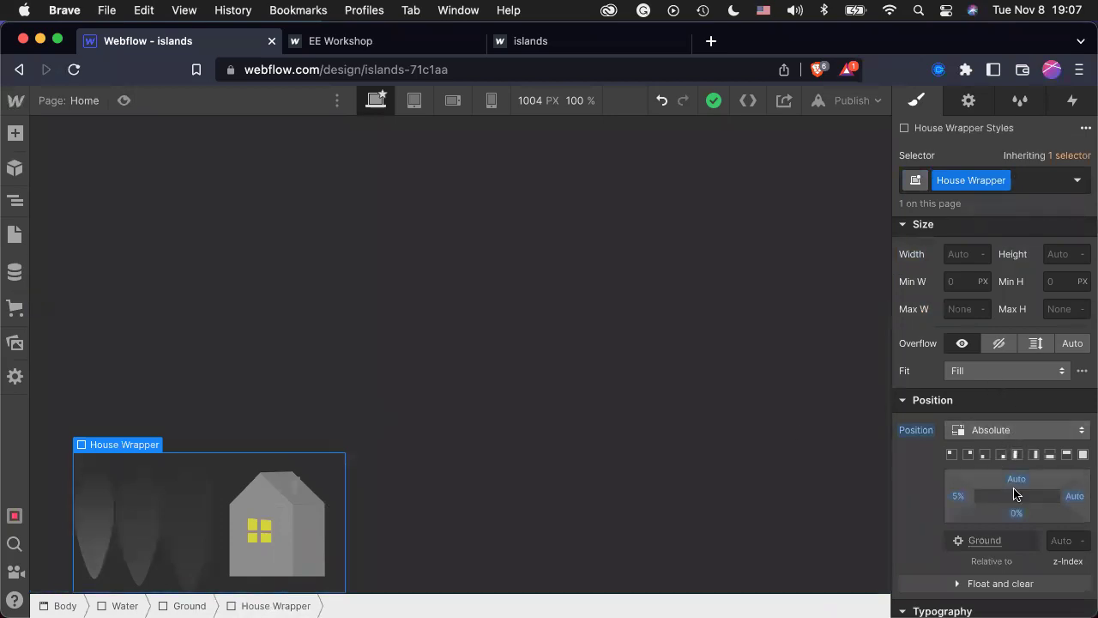
{"action": "scroll", "coordinate": [790, 429], "scroll_direction": "down", "scroll_amount": 5}
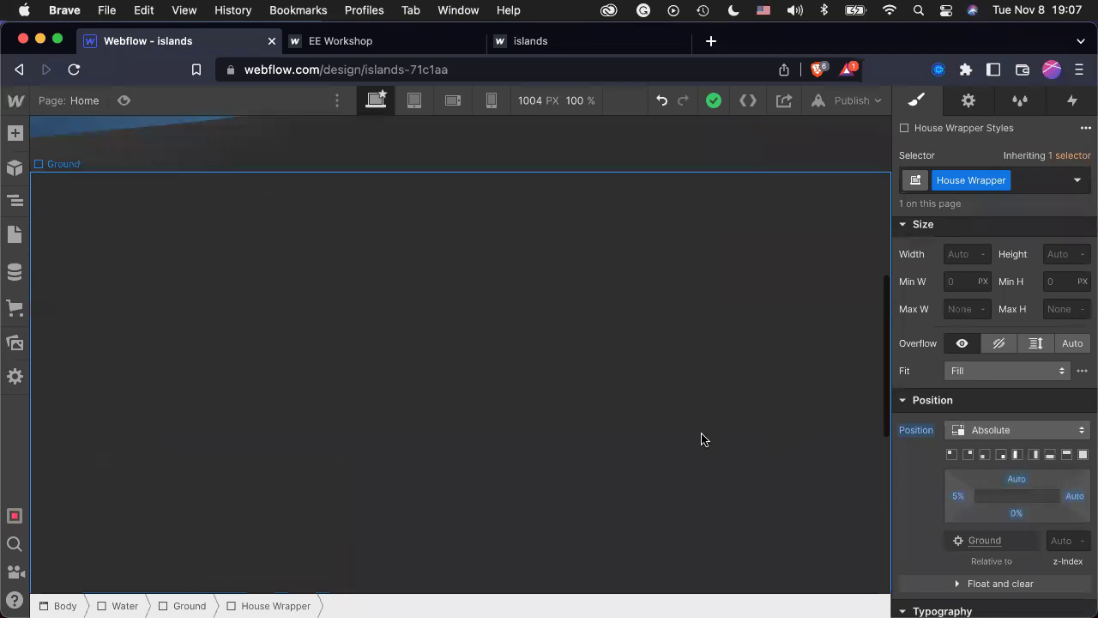
{"action": "left_click", "coordinate": [703, 438]}
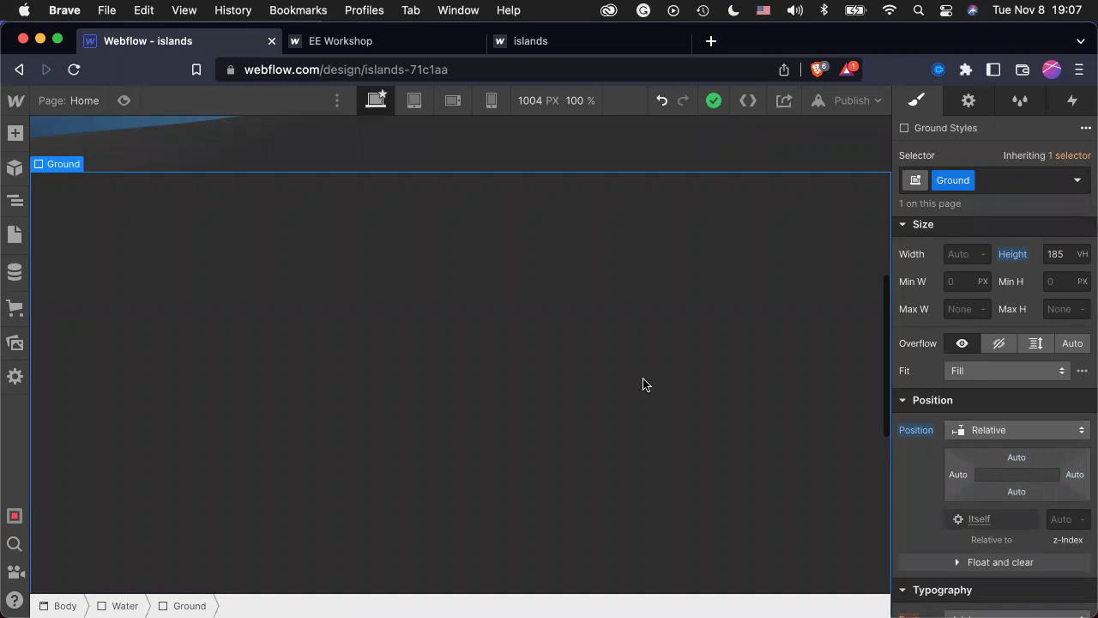
{"action": "scroll", "coordinate": [645, 384], "scroll_direction": "down", "scroll_amount": 5}
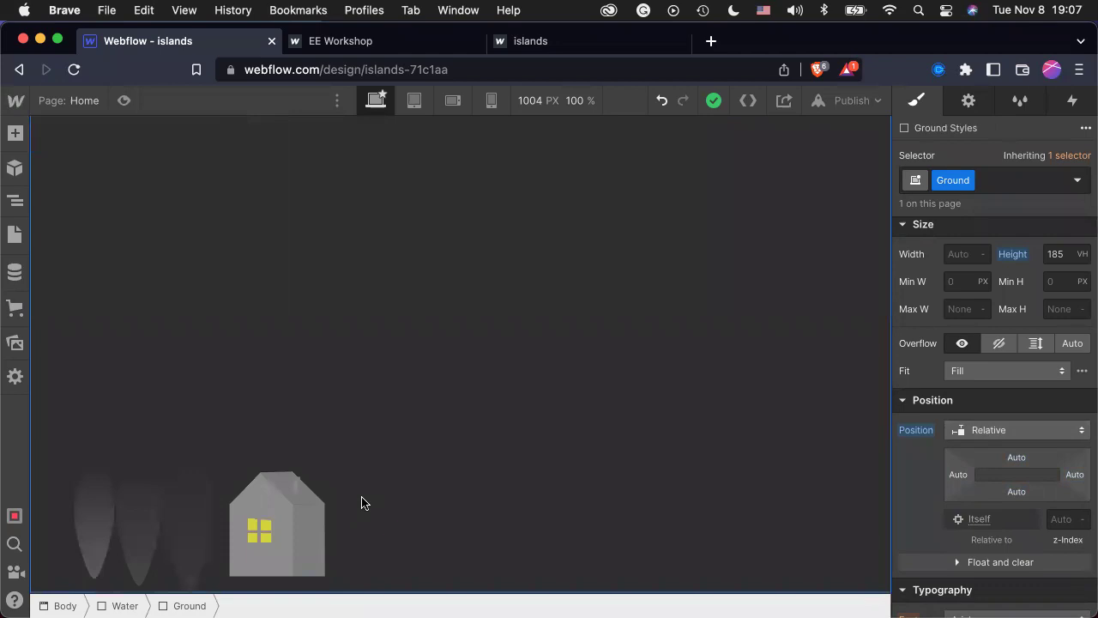
Inspect the position settings of Smoke1, Smoke2 and Smoke3 within their parent House Wrapper.
{"action": "left_click", "coordinate": [315, 459]}
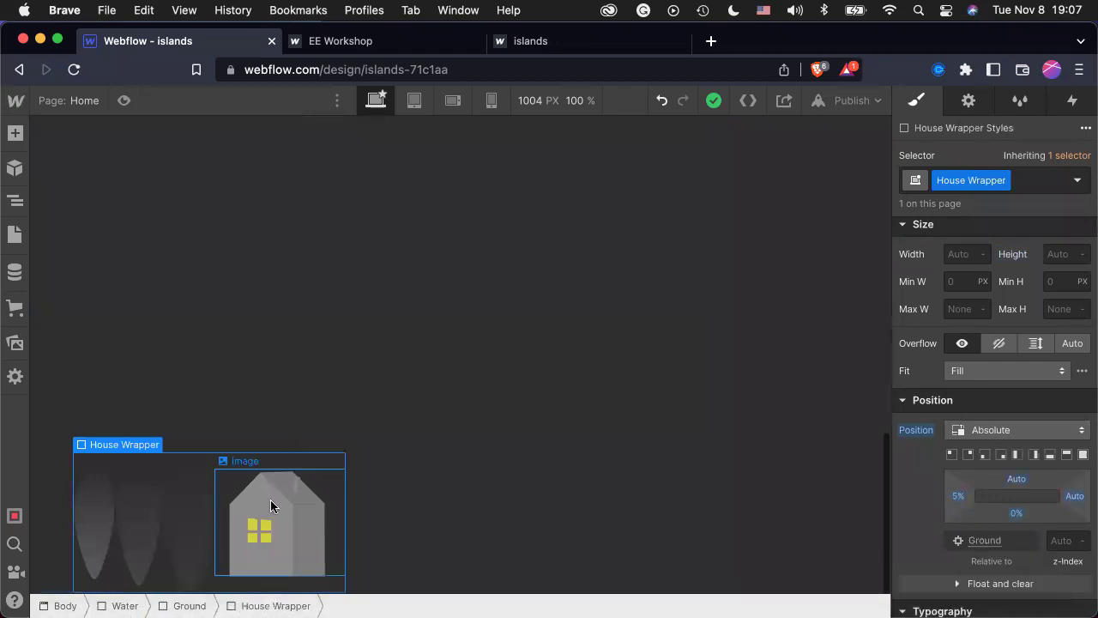
{"action": "left_click", "coordinate": [206, 514]}
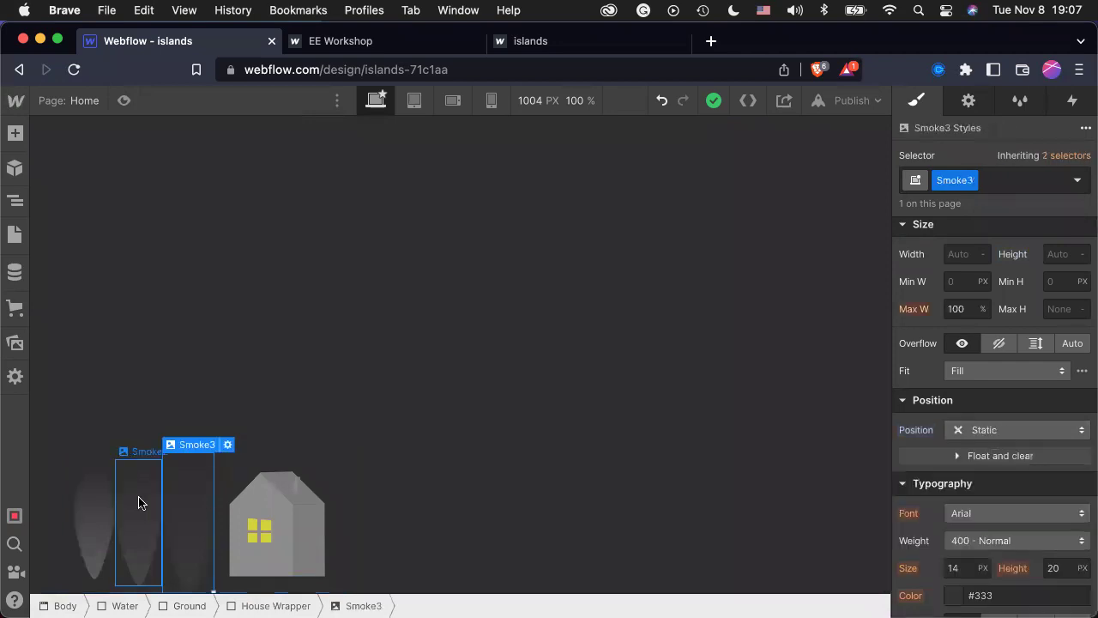
{"action": "left_click", "coordinate": [140, 503]}
{"action": "left_click", "coordinate": [94, 501]}
{"action": "left_click", "coordinate": [283, 605]}
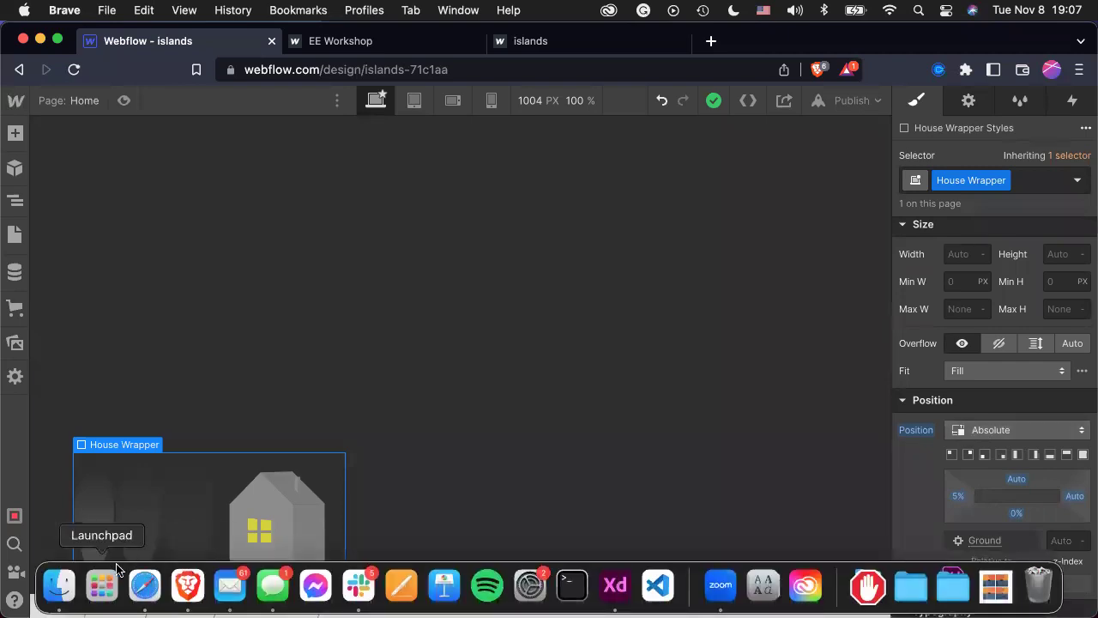
{"action": "left_click", "coordinate": [174, 512]}
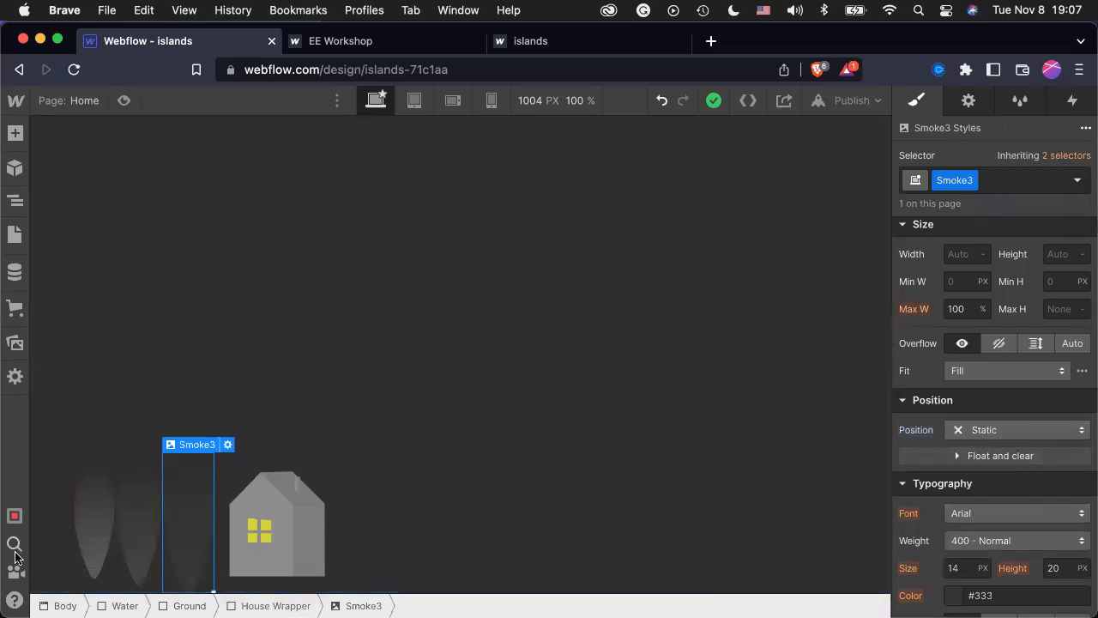
{"action": "left_click", "coordinate": [77, 526]}
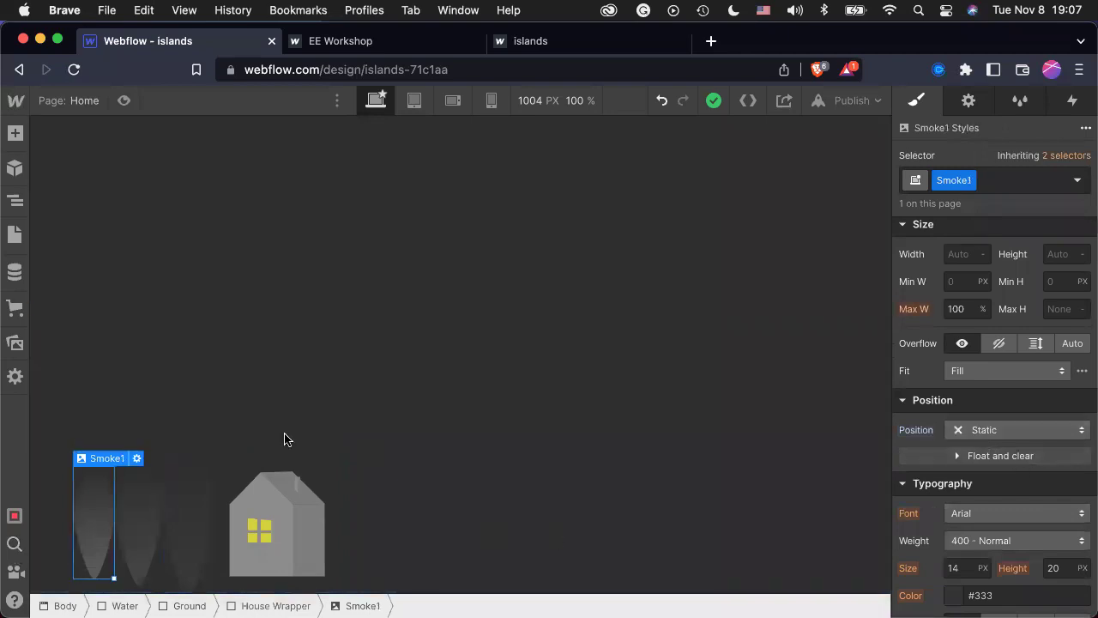
Set the position of the Smoke1, Smoke2 and Smoke3 images to Absolute within House Wrapper.
{"action": "left_click", "coordinate": [976, 429]}
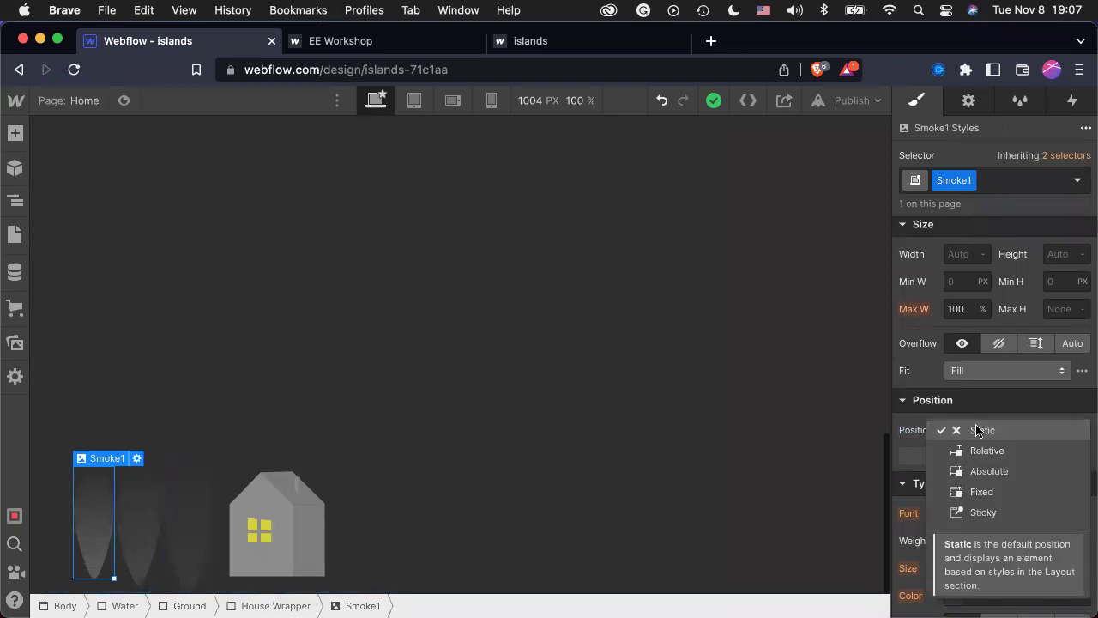
{"action": "left_click", "coordinate": [1012, 471]}
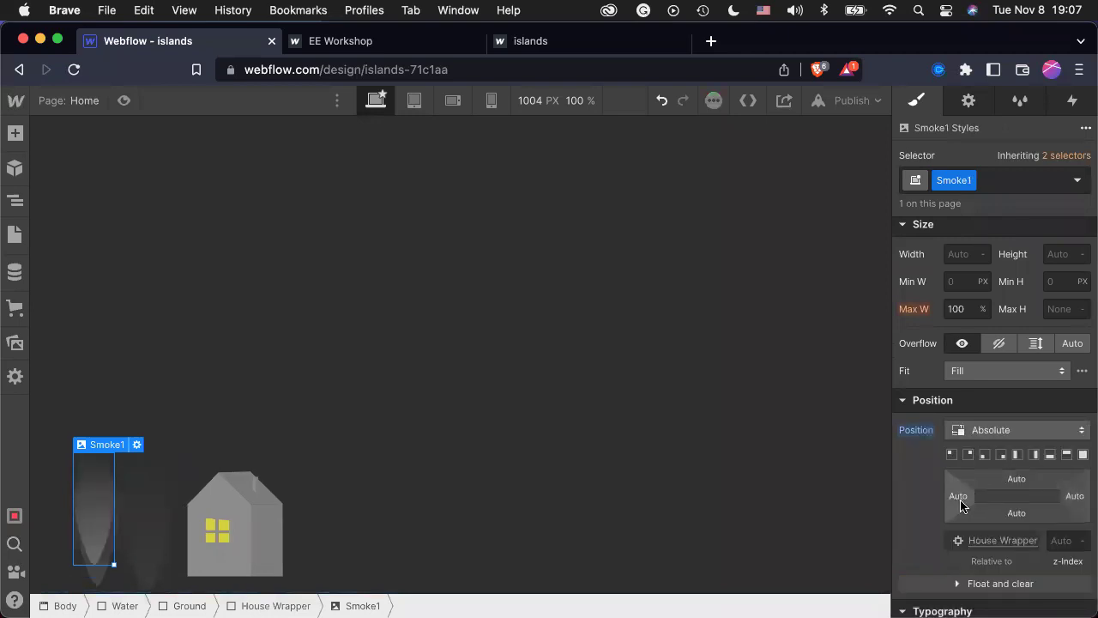
{"action": "left_click", "coordinate": [85, 581]}
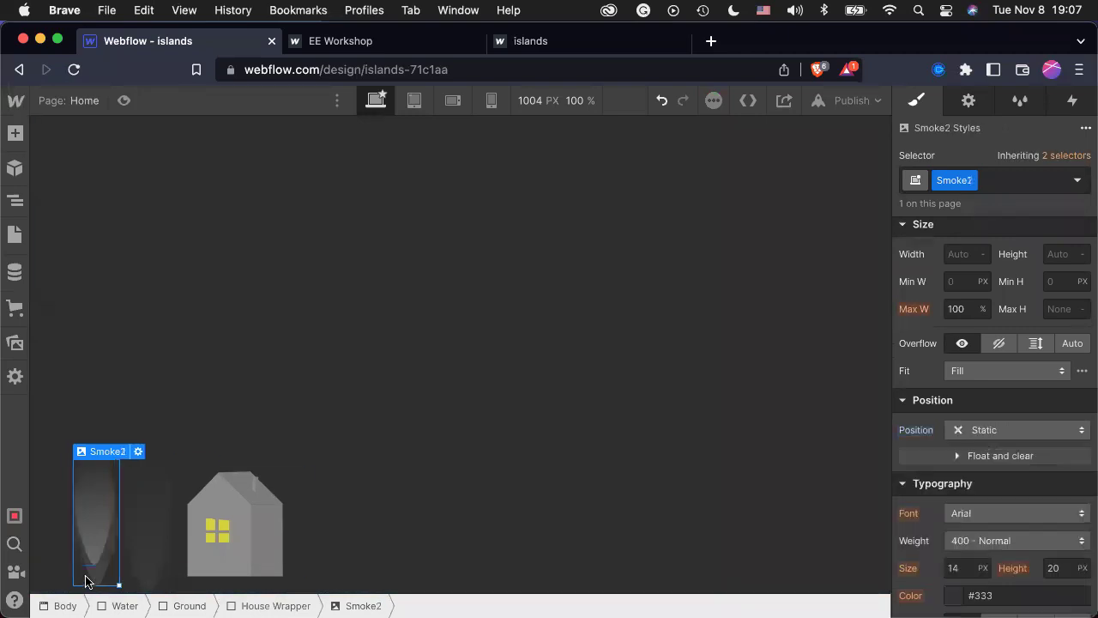
{"action": "left_click", "coordinate": [972, 428]}
{"action": "left_click", "coordinate": [988, 471]}
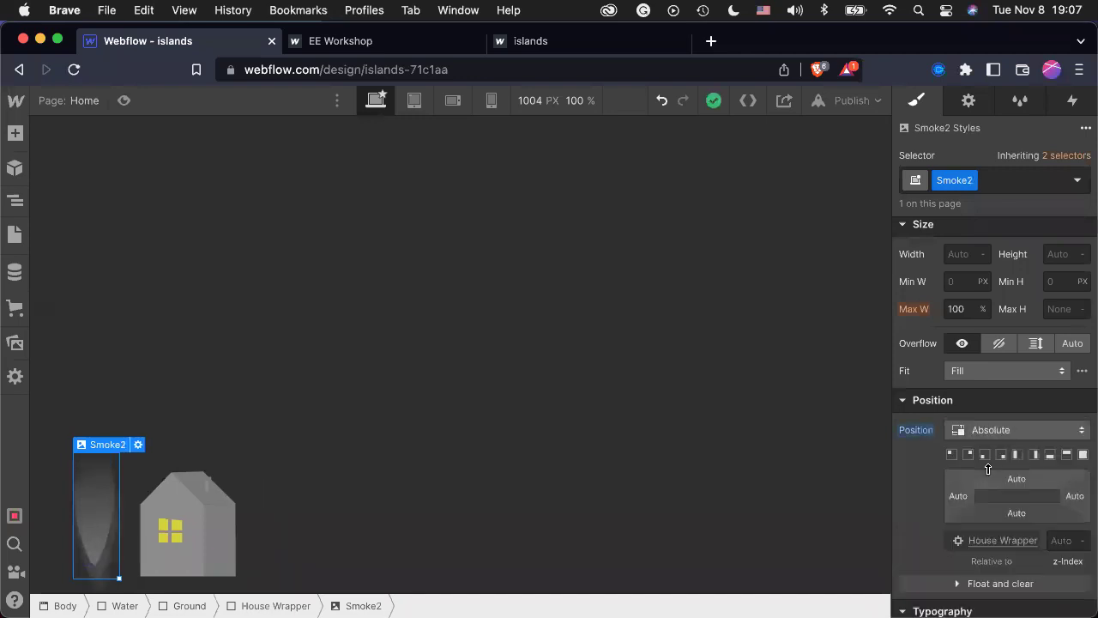
{"action": "left_click", "coordinate": [128, 541]}
{"action": "left_click", "coordinate": [122, 542]}
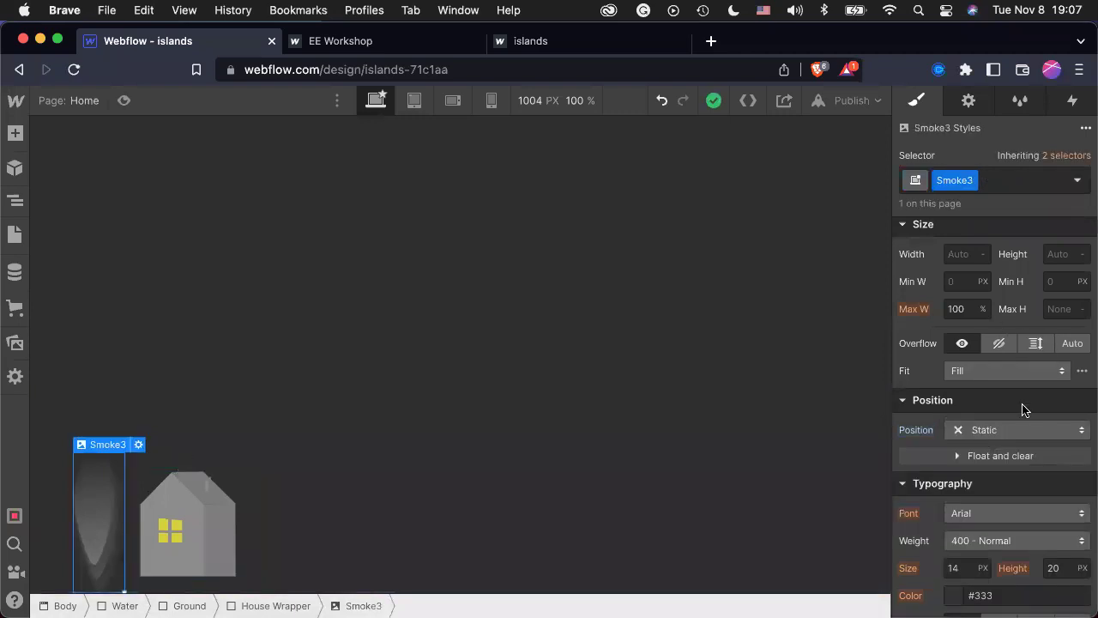
{"action": "left_click", "coordinate": [1010, 431]}
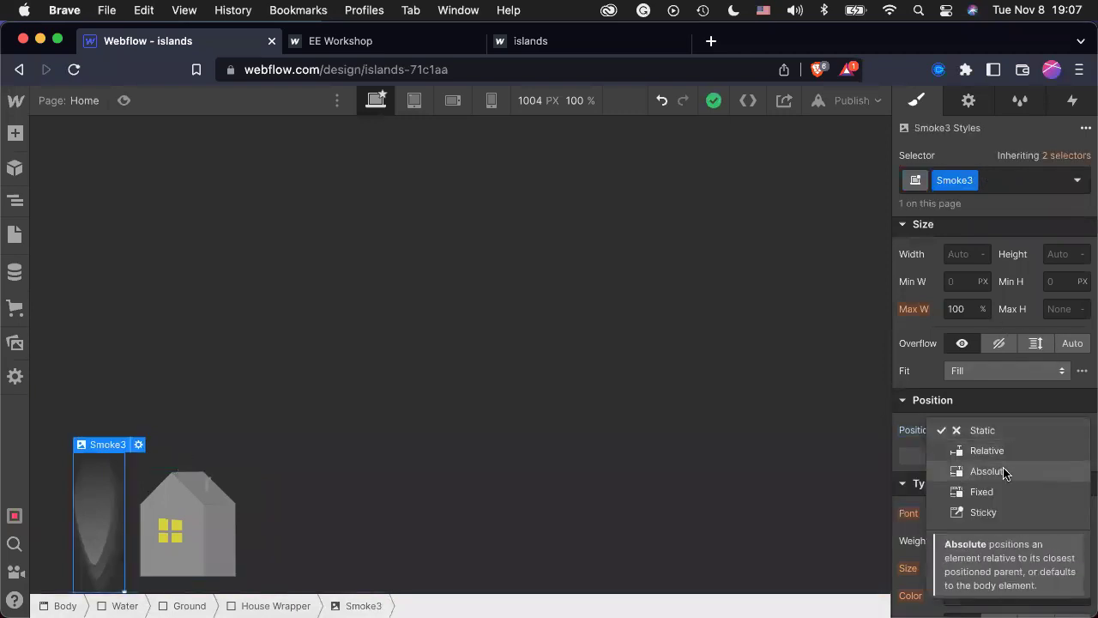
{"action": "left_click", "coordinate": [1005, 472]}
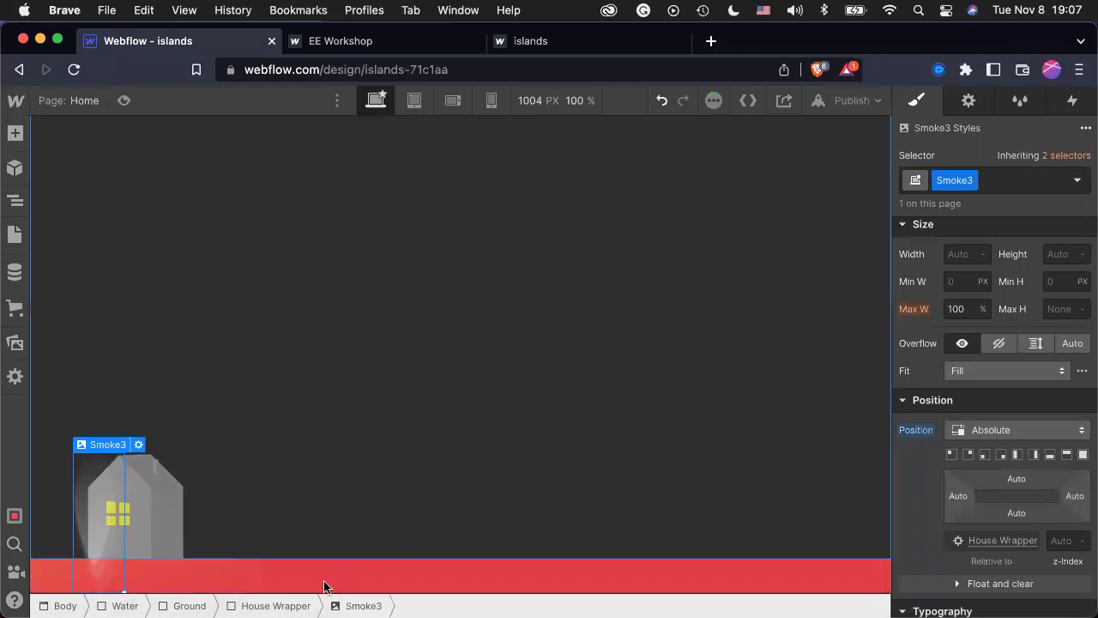
Move Smoke3 above the house's chimney with a top offset of -158 and a left offset of 67.
{"action": "scroll", "coordinate": [311, 525], "scroll_direction": "down", "scroll_amount": 1}
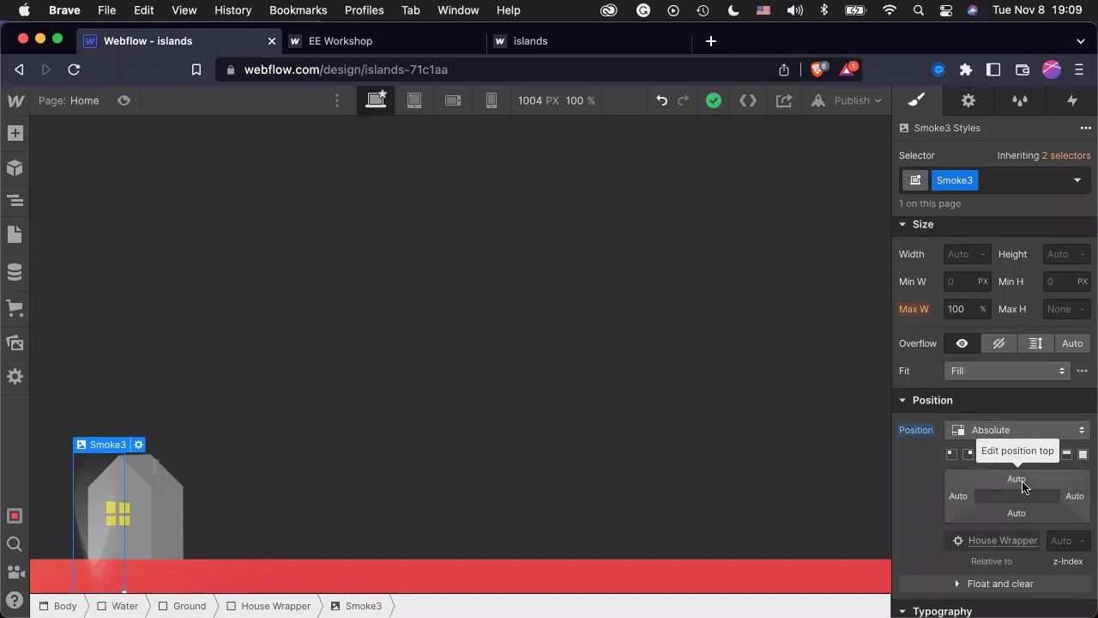
{"action": "left_click_drag", "start_coordinate": [1027, 487], "coordinate": [1014, 366]}
{"action": "left_click_drag", "start_coordinate": [958, 498], "coordinate": [1033, 462]}
{"action": "left_click_drag", "start_coordinate": [958, 496], "coordinate": [962, 497]}
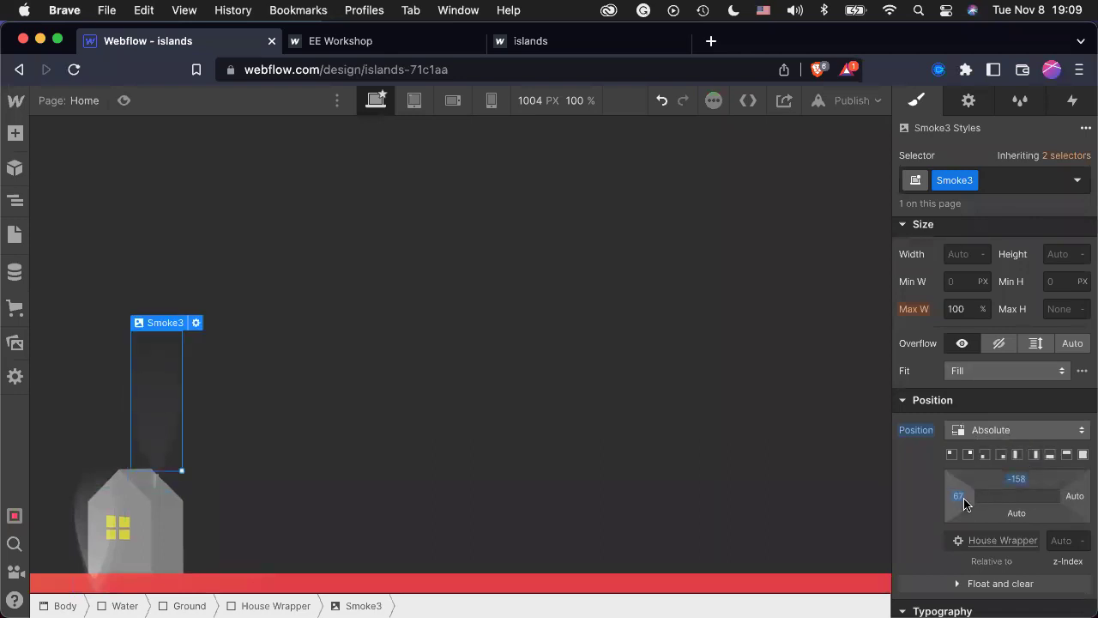
Place Smoke2 above the chimney with a top offset of about -150 and a left offset of about 78.
{"action": "left_click", "coordinate": [111, 536]}
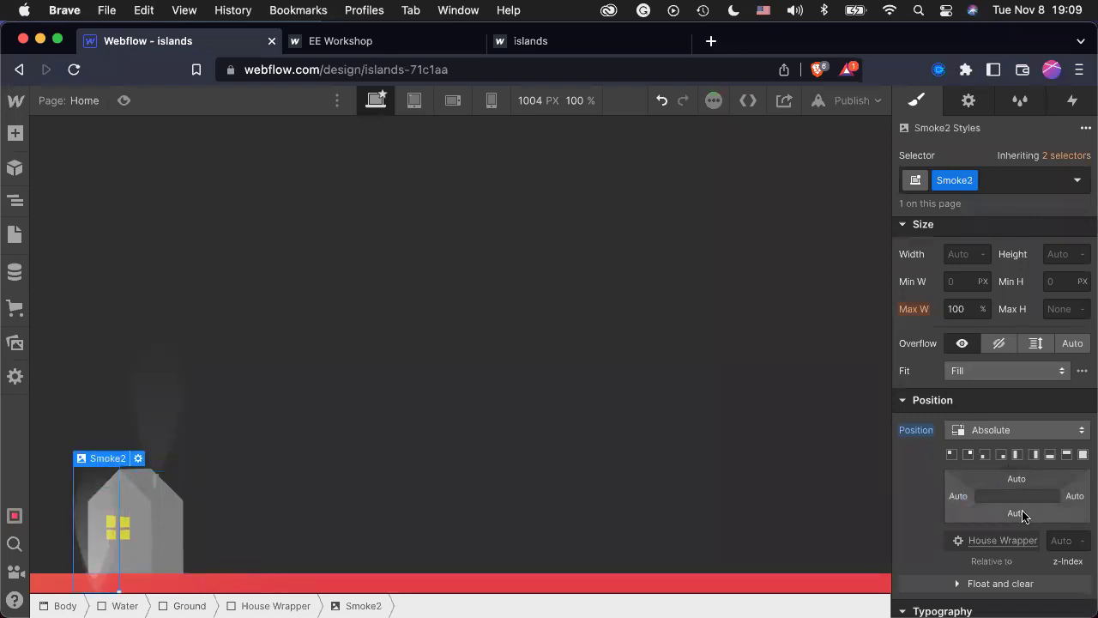
{"action": "left_click_drag", "start_coordinate": [1016, 478], "coordinate": [1008, 365]}
{"action": "left_click_drag", "start_coordinate": [960, 497], "coordinate": [1031, 470]}
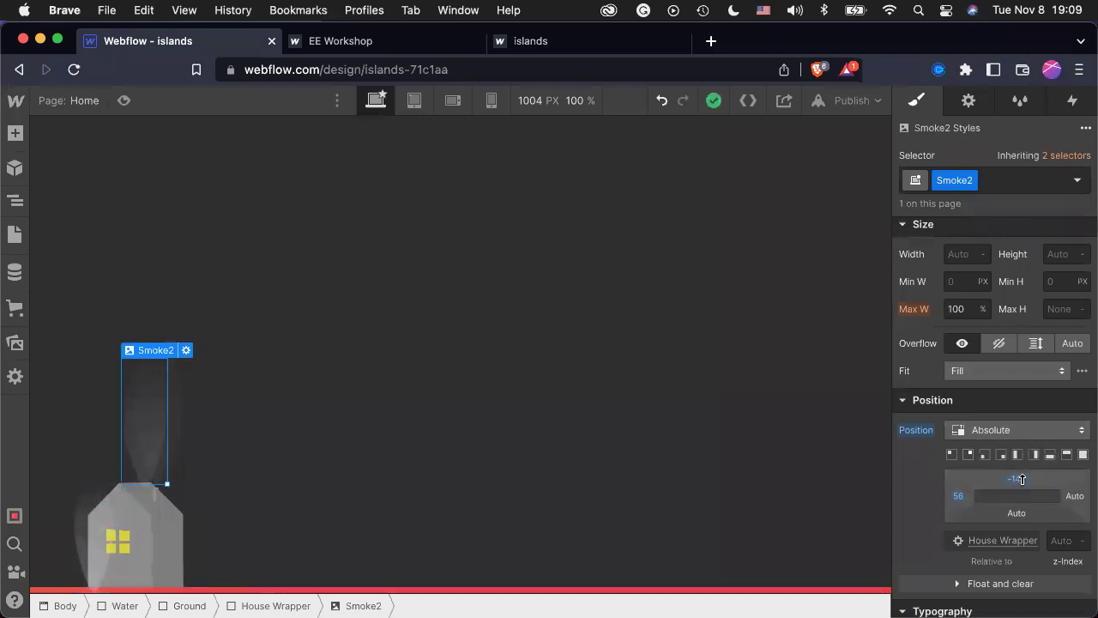
{"action": "left_click", "coordinate": [962, 496]}
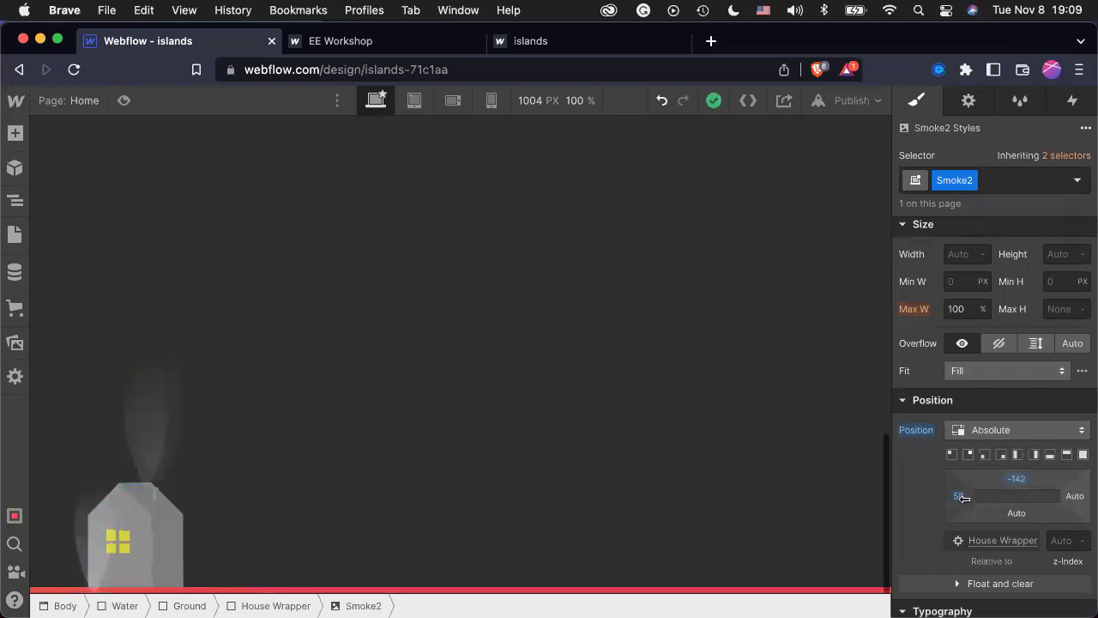
{"action": "left_click_drag", "start_coordinate": [962, 497], "coordinate": [1009, 465]}
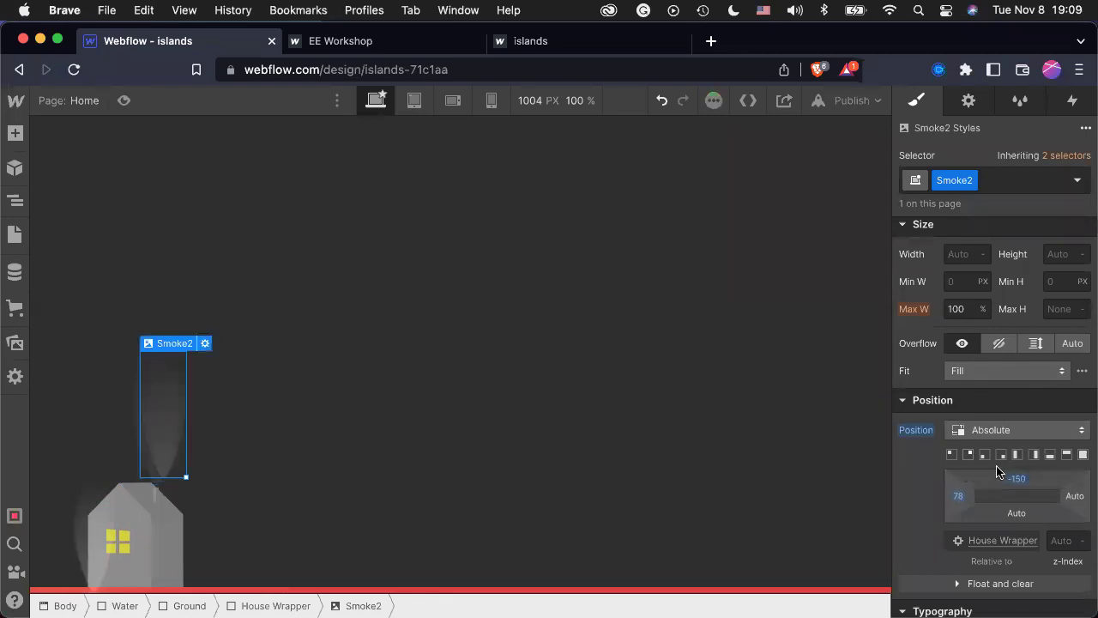
Raise Smoke1 and shift it right so it overlaps the other smoke images above the chimney.
{"action": "left_click", "coordinate": [95, 528]}
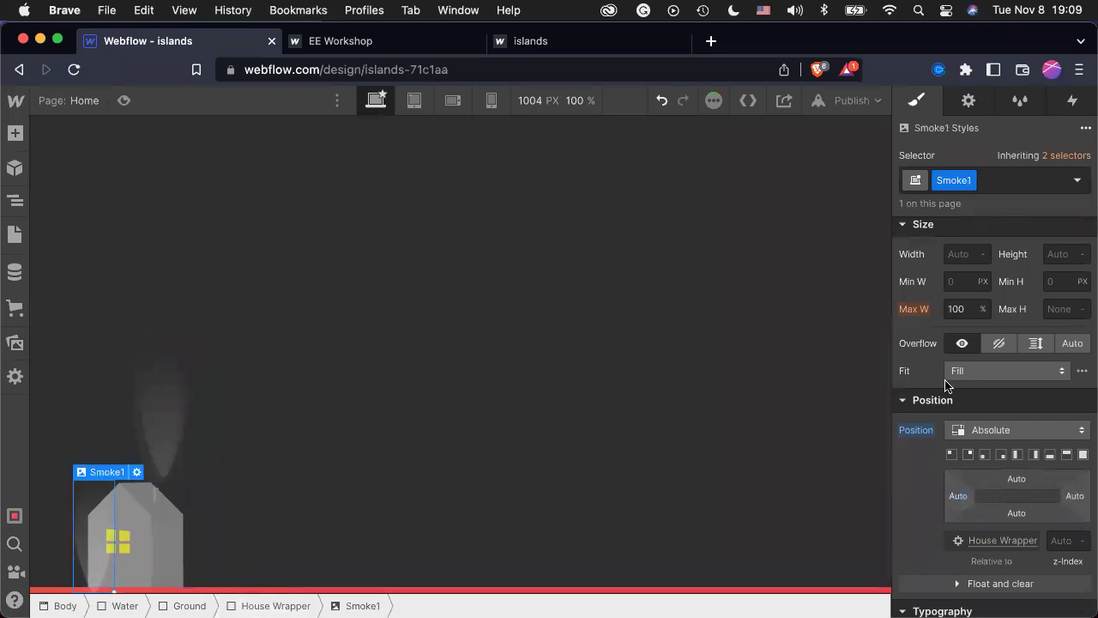
{"action": "left_click_drag", "start_coordinate": [962, 494], "coordinate": [990, 380]}
{"action": "left_click_drag", "start_coordinate": [958, 498], "coordinate": [997, 477]}
{"action": "left_click", "coordinate": [572, 480]}
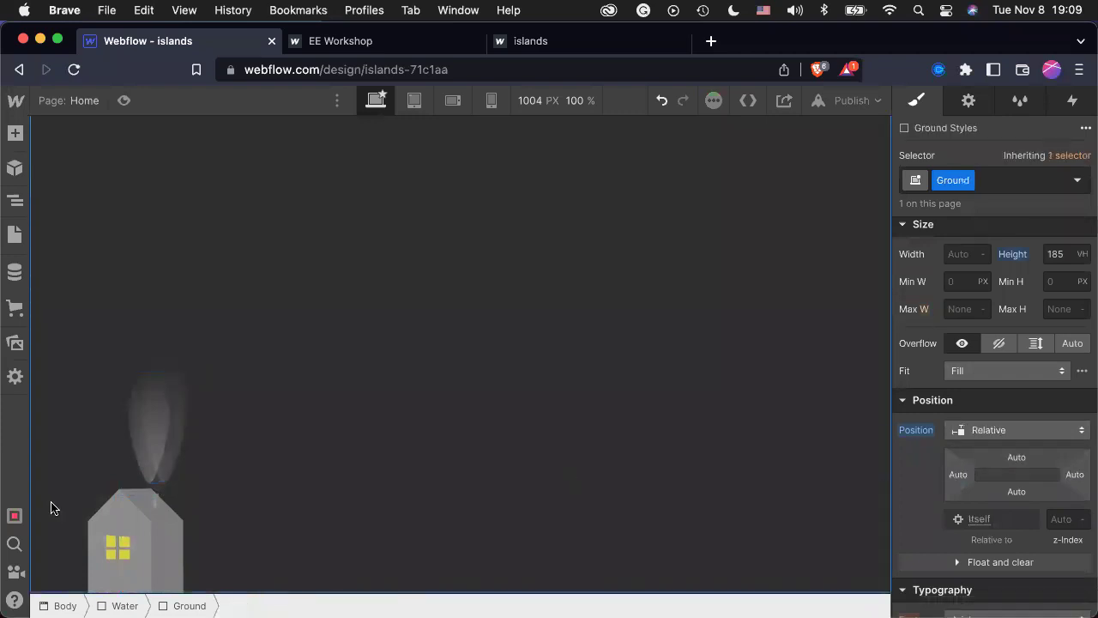
Fine-tune Smoke3's horizontal placement over the chimney to a left offset of about 66.
{"action": "left_click", "coordinate": [149, 446]}
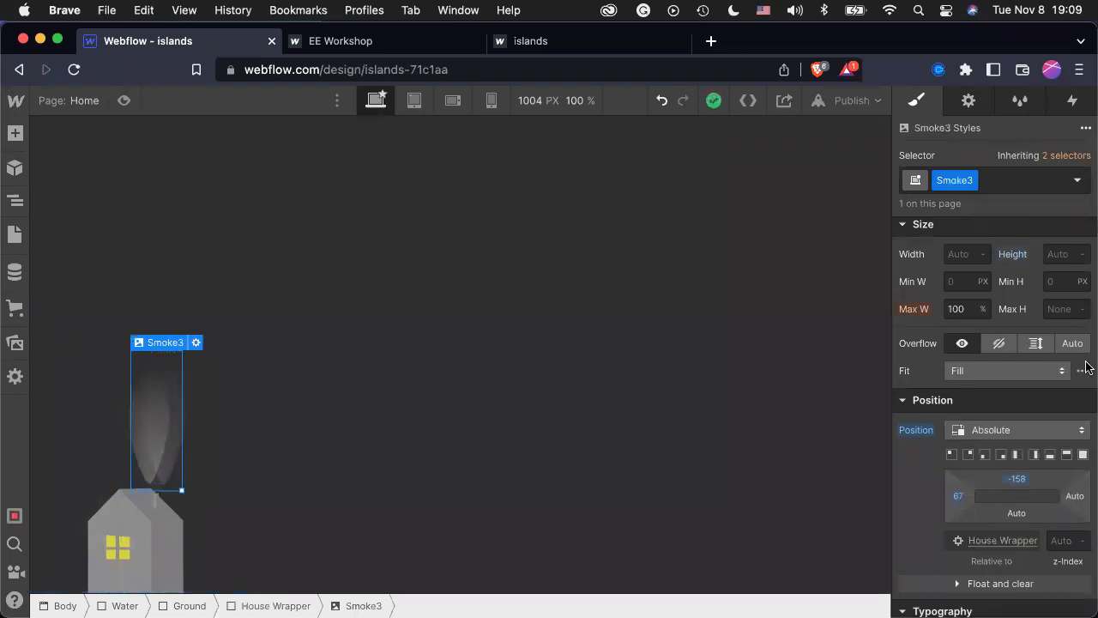
{"action": "left_click_drag", "start_coordinate": [959, 502], "coordinate": [957, 504]}
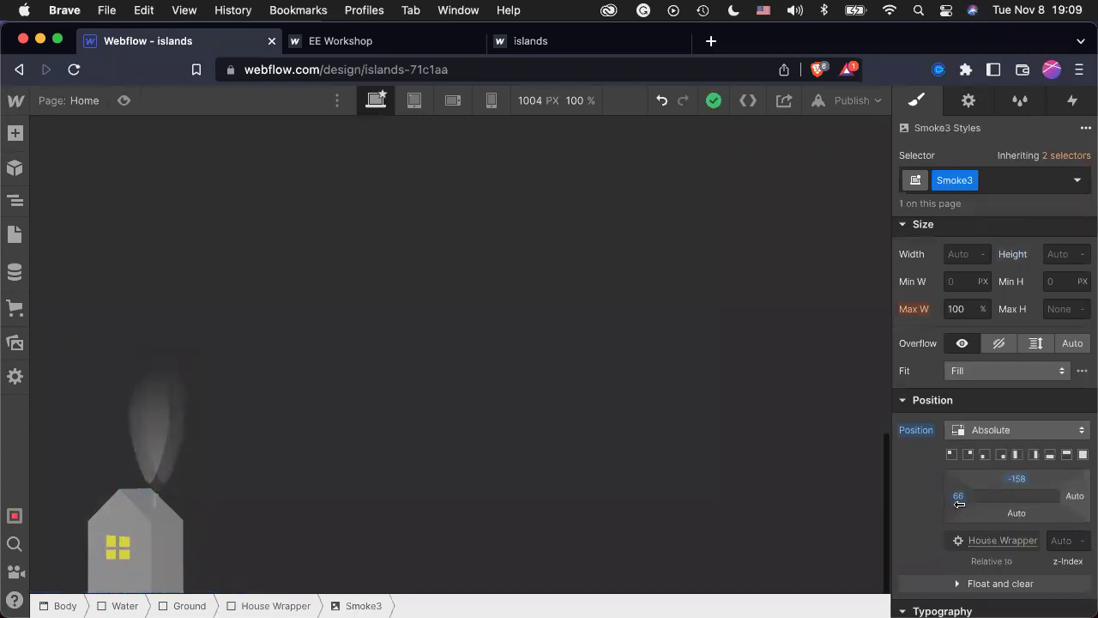
{"action": "left_click", "coordinate": [503, 552]}
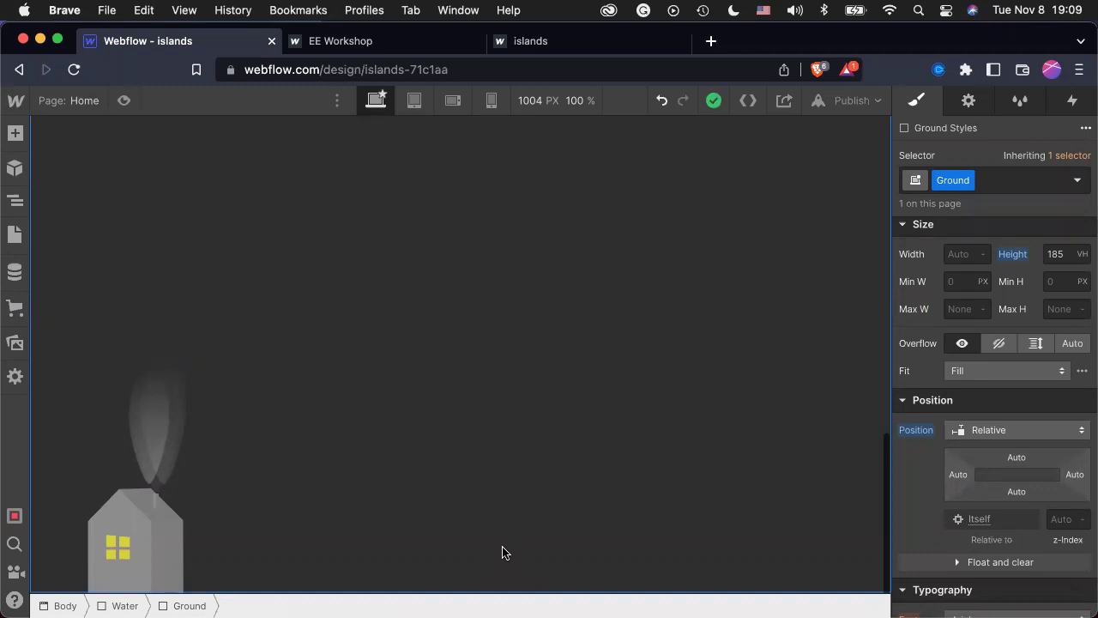
Open the Campo Santo Firewatch site, firewatchgame.com, in a new browser tab.
{"action": "key", "text": "super+t"}
{"action": "type", "text": "firew"}
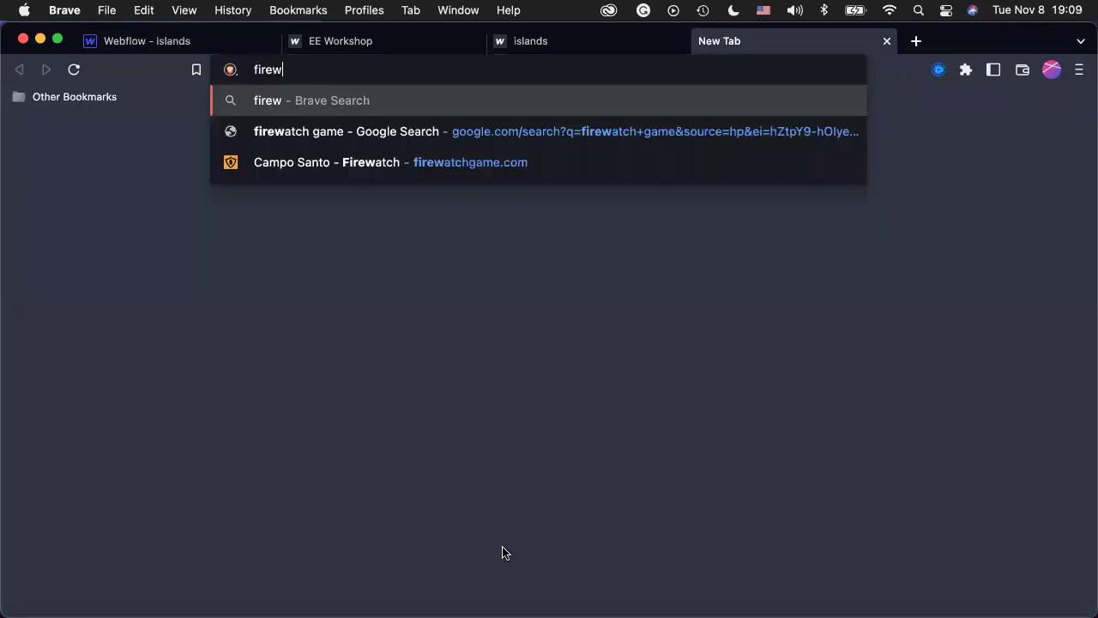
{"action": "key", "text": "Down"}
{"action": "key", "text": "Down"}
{"action": "key", "text": "Return"}
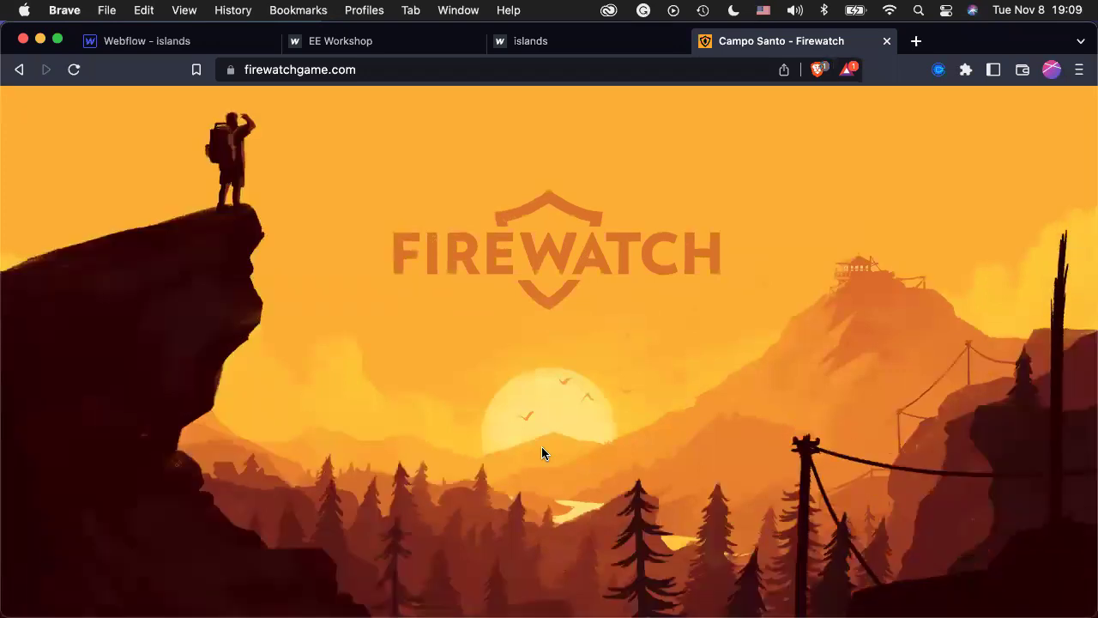
Examine how the layers of the Firewatch hero landscape move relative to each other as the page scrolls.
{"action": "scroll", "coordinate": [541, 446], "scroll_direction": "down", "scroll_amount": 5}
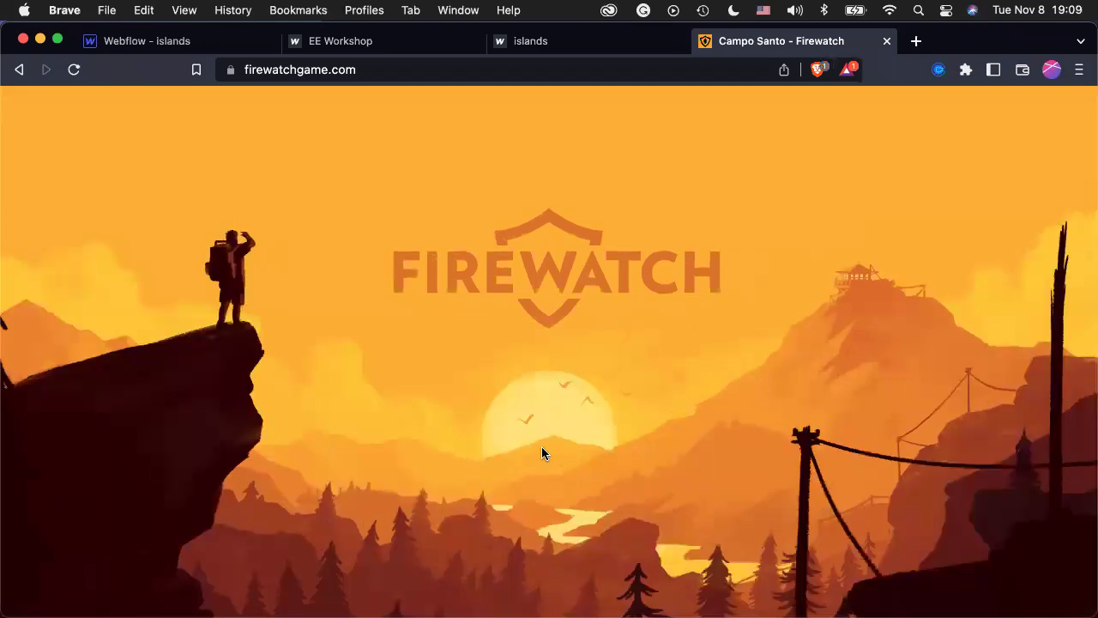
{"action": "scroll", "coordinate": [541, 452], "scroll_direction": "up", "scroll_amount": 5}
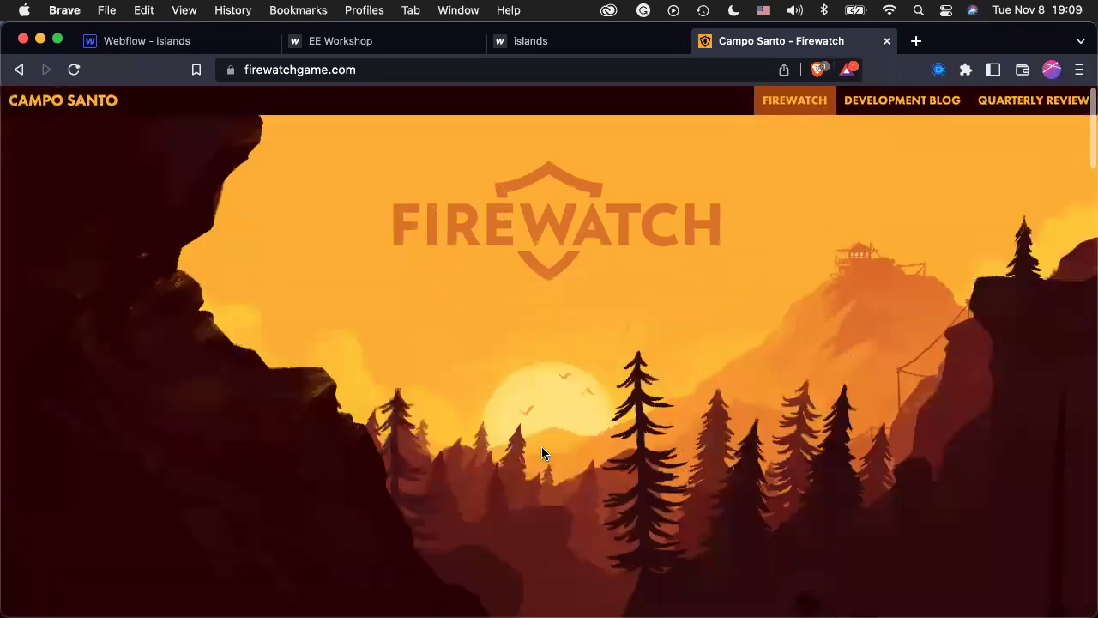
{"action": "scroll", "coordinate": [542, 453], "scroll_direction": "down", "scroll_amount": 2}
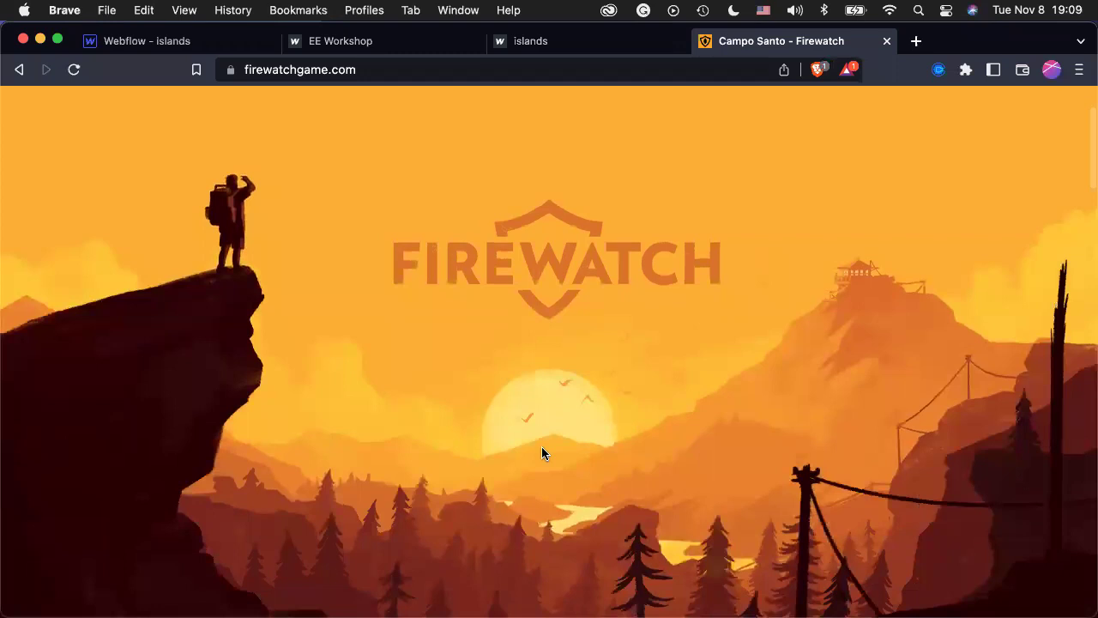
{"action": "scroll", "coordinate": [541, 452], "scroll_direction": "down", "scroll_amount": 2}
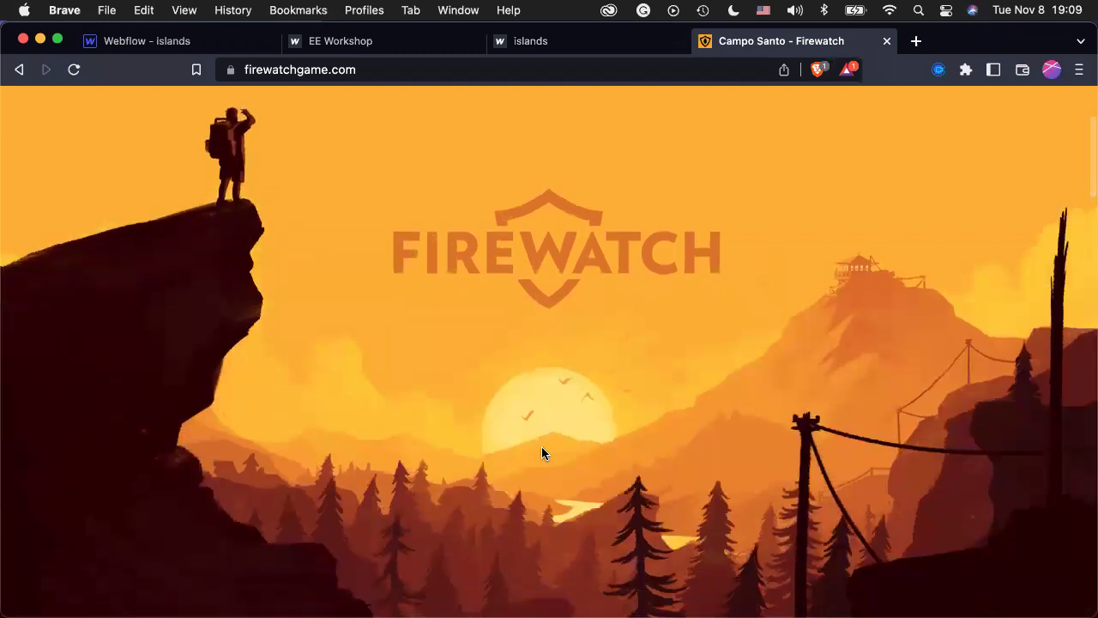
{"action": "scroll", "coordinate": [541, 453], "scroll_direction": "down", "scroll_amount": 2}
{"action": "scroll", "coordinate": [541, 453], "scroll_direction": "down", "scroll_amount": 2}
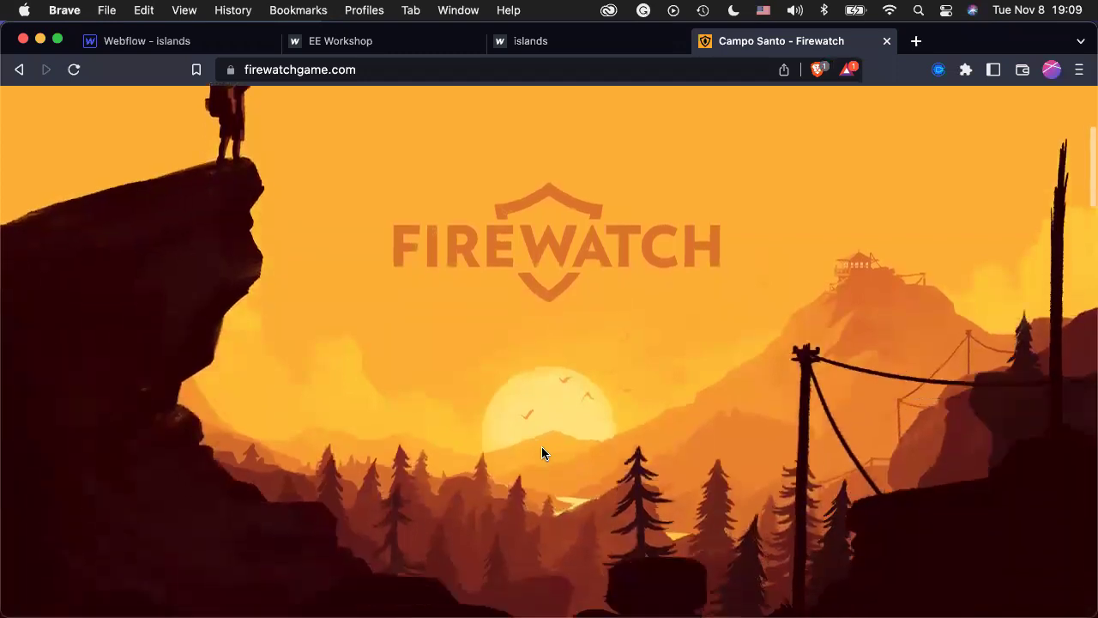
{"action": "scroll", "coordinate": [541, 453], "scroll_direction": "down", "scroll_amount": 5}
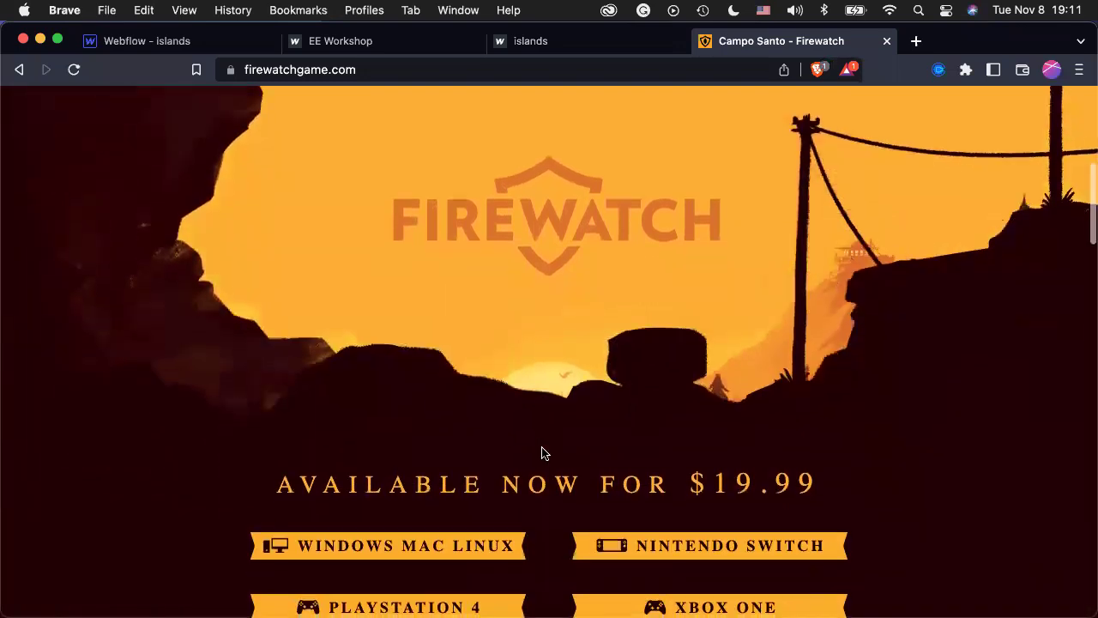
{"action": "scroll", "coordinate": [542, 452], "scroll_direction": "up", "scroll_amount": 10}
{"action": "scroll", "coordinate": [542, 453], "scroll_direction": "up", "scroll_amount": 3}
{"action": "scroll", "coordinate": [541, 452], "scroll_direction": "down", "scroll_amount": 3}
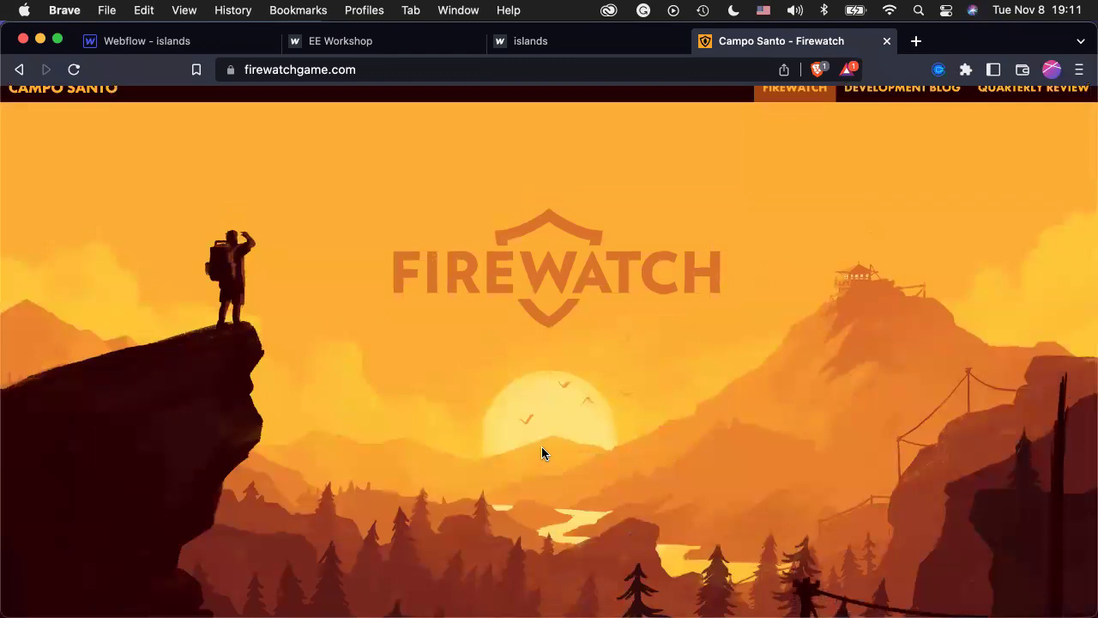
{"action": "scroll", "coordinate": [541, 446], "scroll_direction": "up", "scroll_amount": 3}
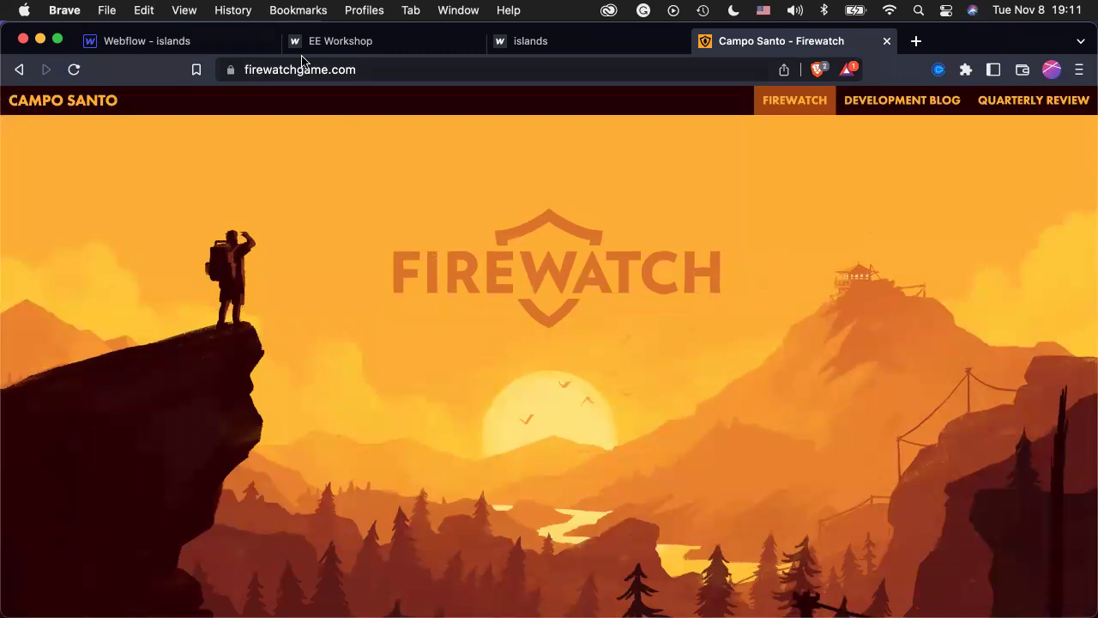
Switch back to the Webflow islands design and view the sky, water and islands at the scene's top.
{"action": "left_click", "coordinate": [179, 41]}
{"action": "scroll", "coordinate": [753, 446], "scroll_direction": "up", "scroll_amount": 5}
{"action": "scroll", "coordinate": [750, 447], "scroll_direction": "up", "scroll_amount": 4}
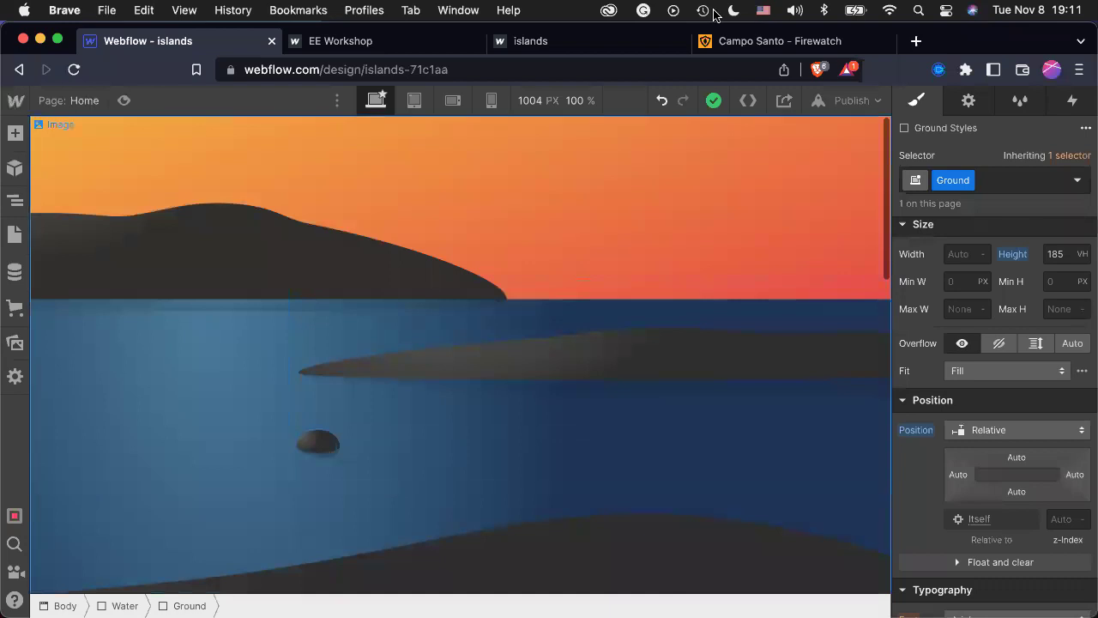
Return to the Firewatch page and compare its layered hero with the dark content section below it.
{"action": "left_click", "coordinate": [824, 41]}
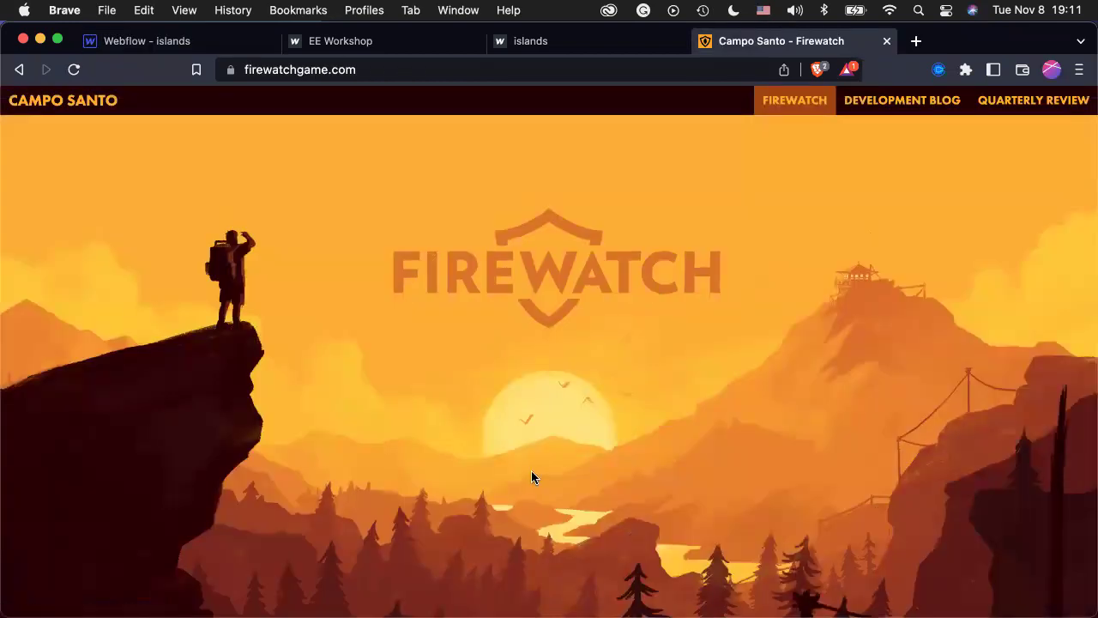
{"action": "scroll", "coordinate": [382, 464], "scroll_direction": "down", "scroll_amount": 3}
{"action": "scroll", "coordinate": [382, 470], "scroll_direction": "down", "scroll_amount": 6}
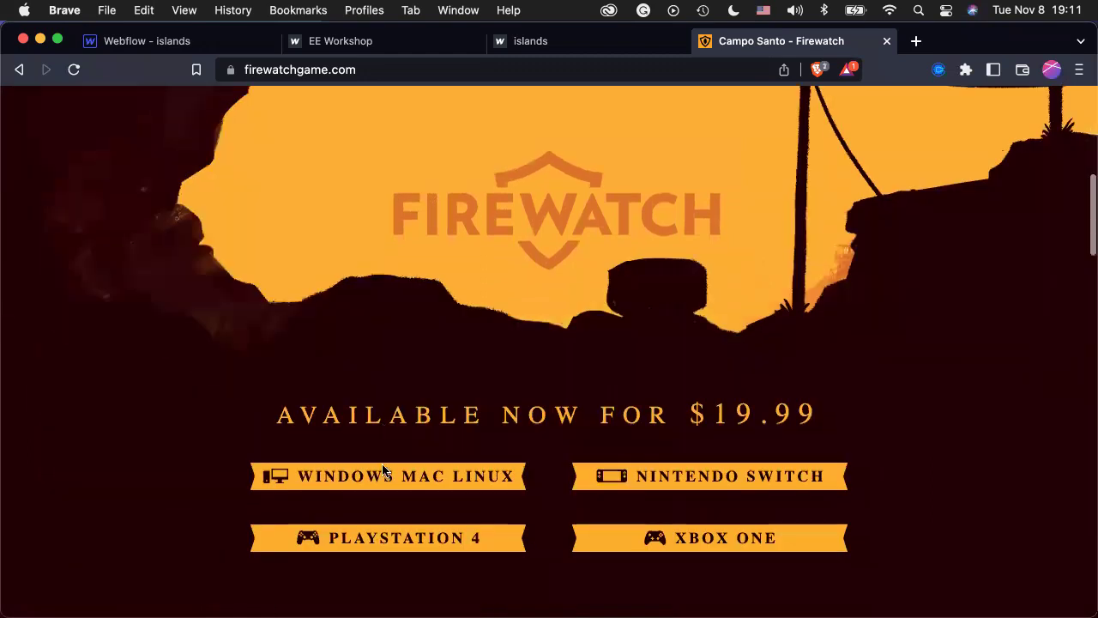
{"action": "scroll", "coordinate": [597, 463], "scroll_direction": "down", "scroll_amount": 5}
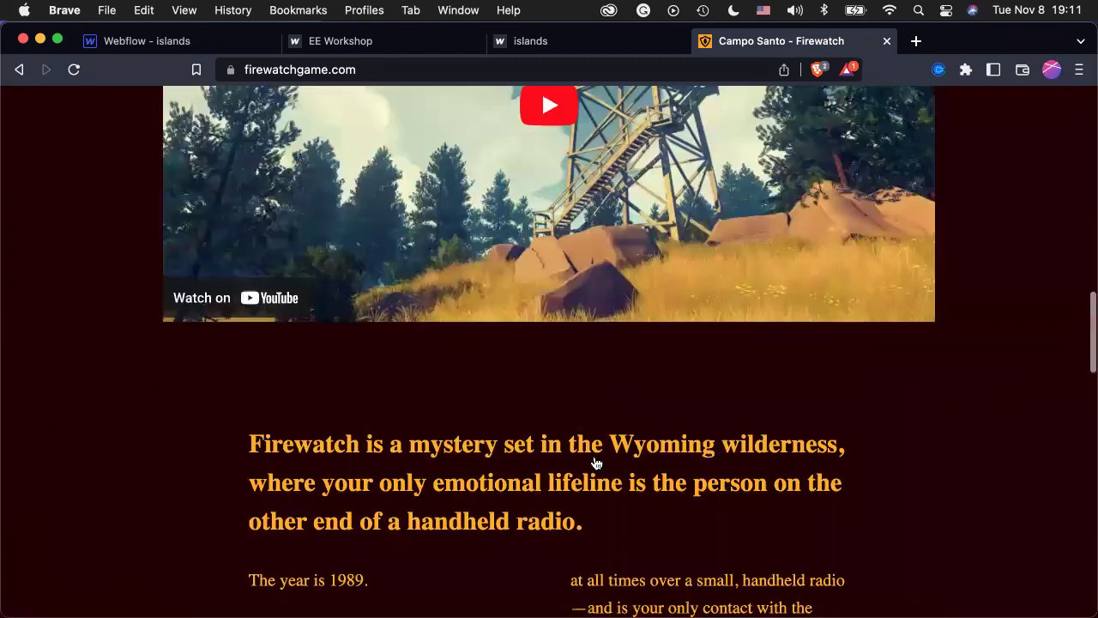
{"action": "scroll", "coordinate": [597, 463], "scroll_direction": "up", "scroll_amount": 15}
{"action": "scroll", "coordinate": [597, 463], "scroll_direction": "up", "scroll_amount": 3}
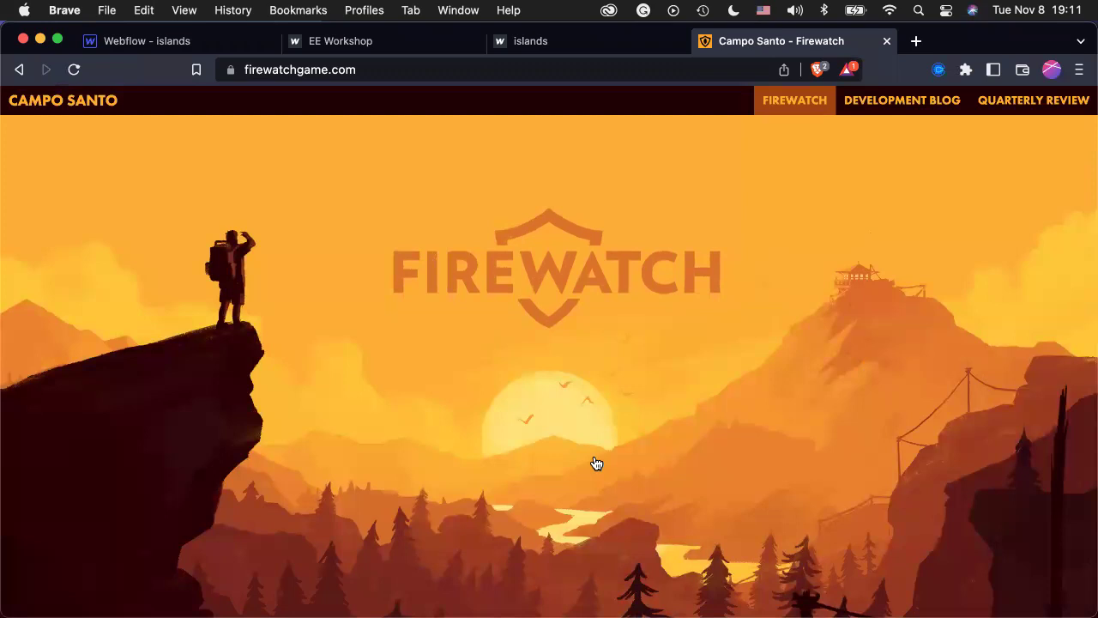
{"action": "scroll", "coordinate": [656, 410], "scroll_direction": "down", "scroll_amount": 2}
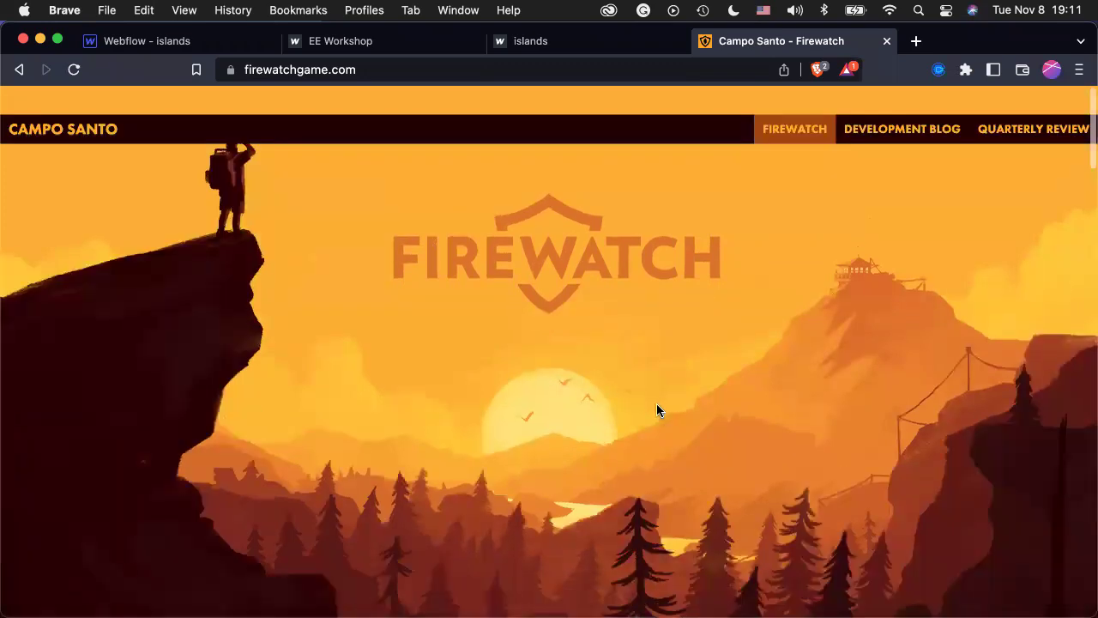
{"action": "scroll", "coordinate": [657, 410], "scroll_direction": "up", "scroll_amount": 2}
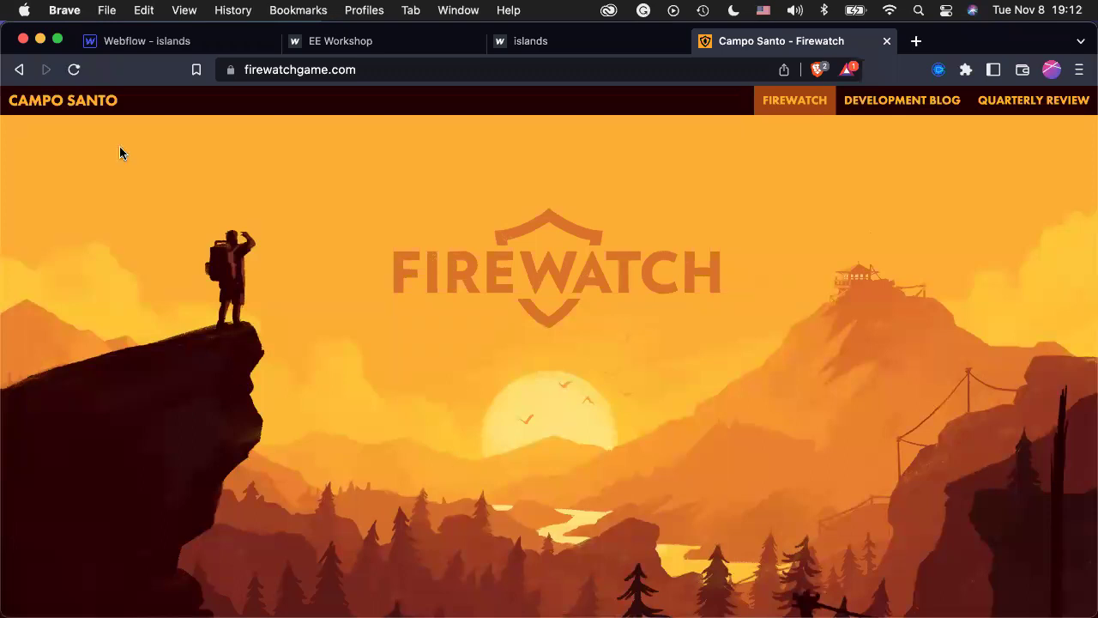
Switch back to the Webflow islands design and preview the whole scene from the sky down to the house.
{"action": "left_click", "coordinate": [155, 41]}
{"action": "scroll", "coordinate": [348, 427], "scroll_direction": "down", "scroll_amount": 10}
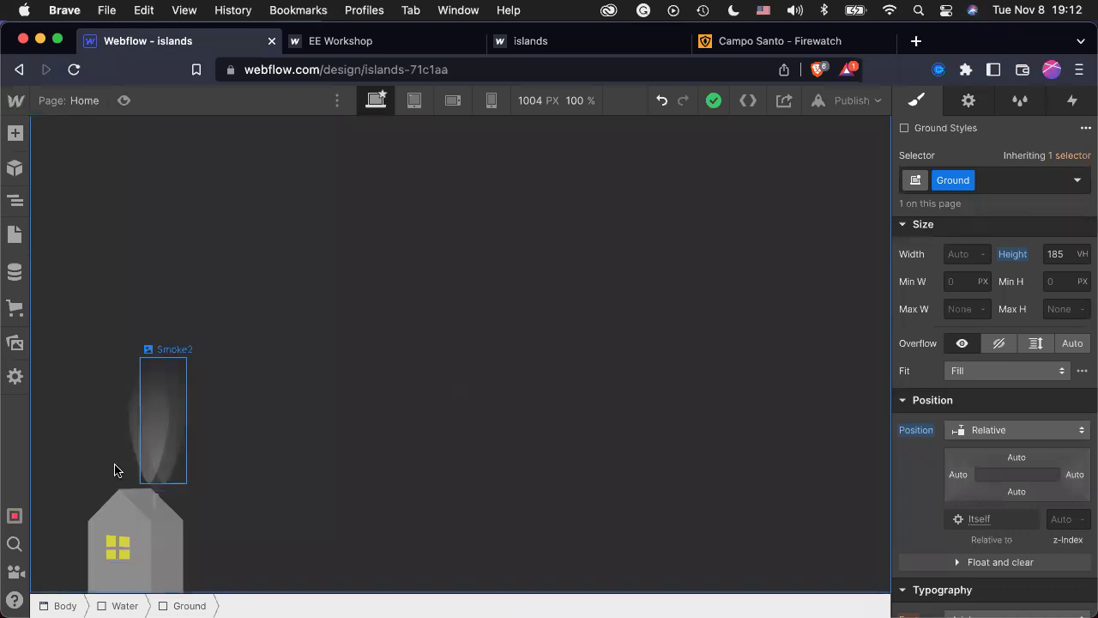
{"action": "scroll", "coordinate": [356, 405], "scroll_direction": "up", "scroll_amount": 15}
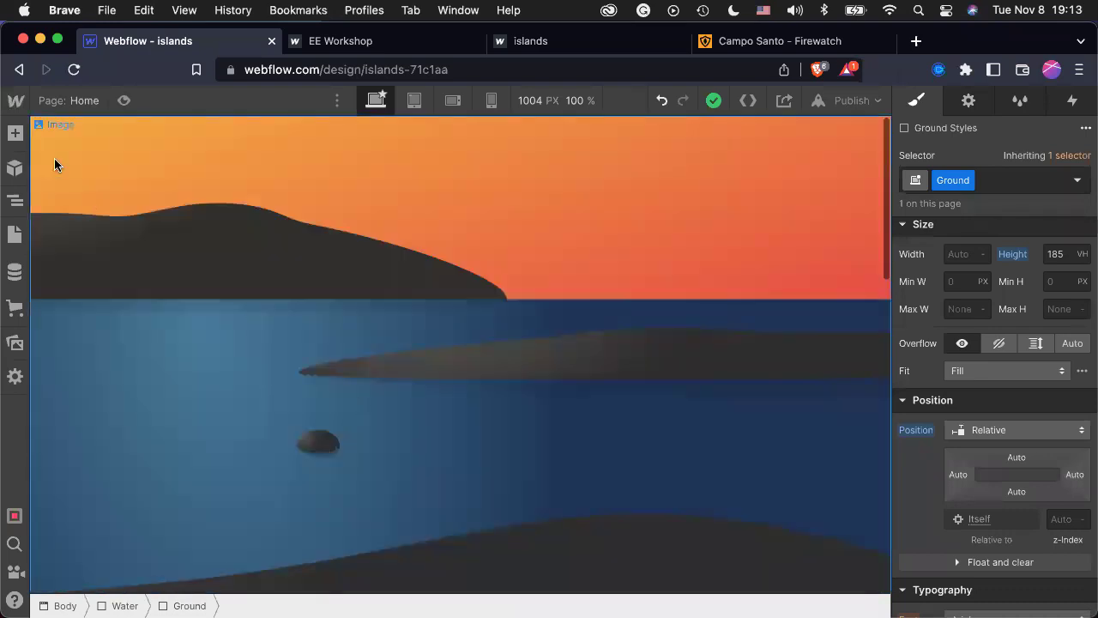
{"action": "left_click", "coordinate": [122, 101]}
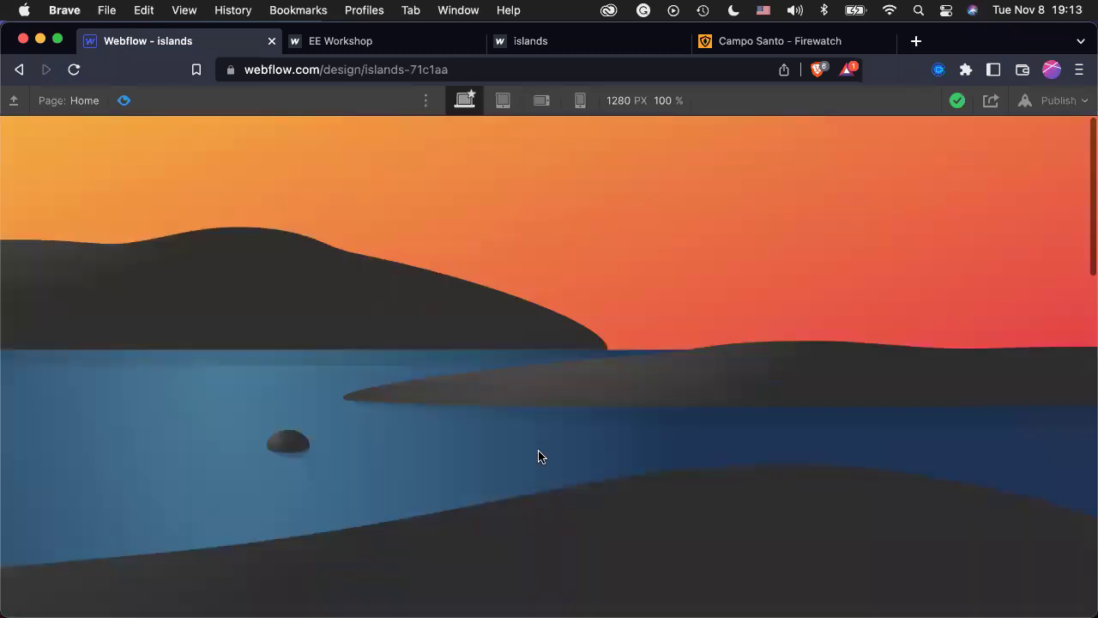
{"action": "scroll", "coordinate": [678, 331], "scroll_direction": "down", "scroll_amount": 15}
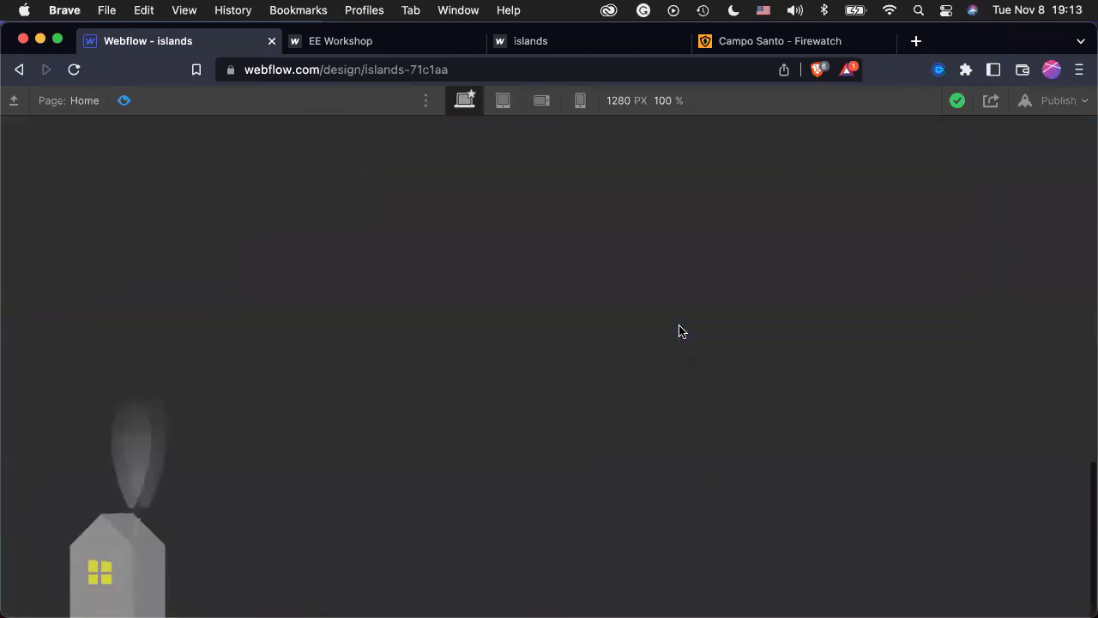
{"action": "scroll", "coordinate": [678, 331], "scroll_direction": "up", "scroll_amount": 15}
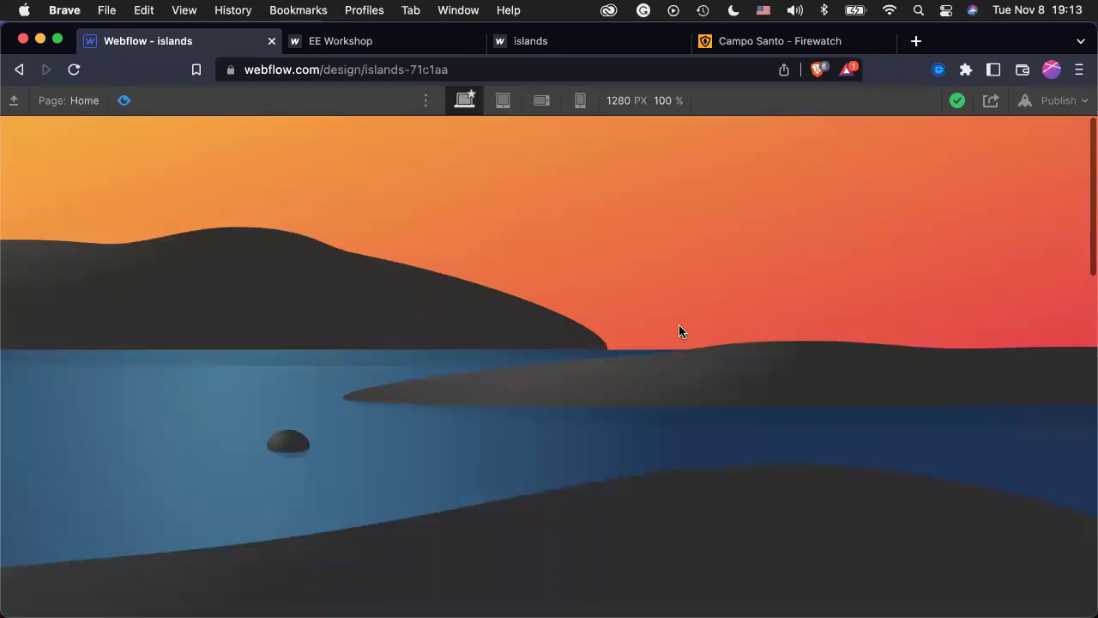
{"action": "left_click", "coordinate": [124, 101]}
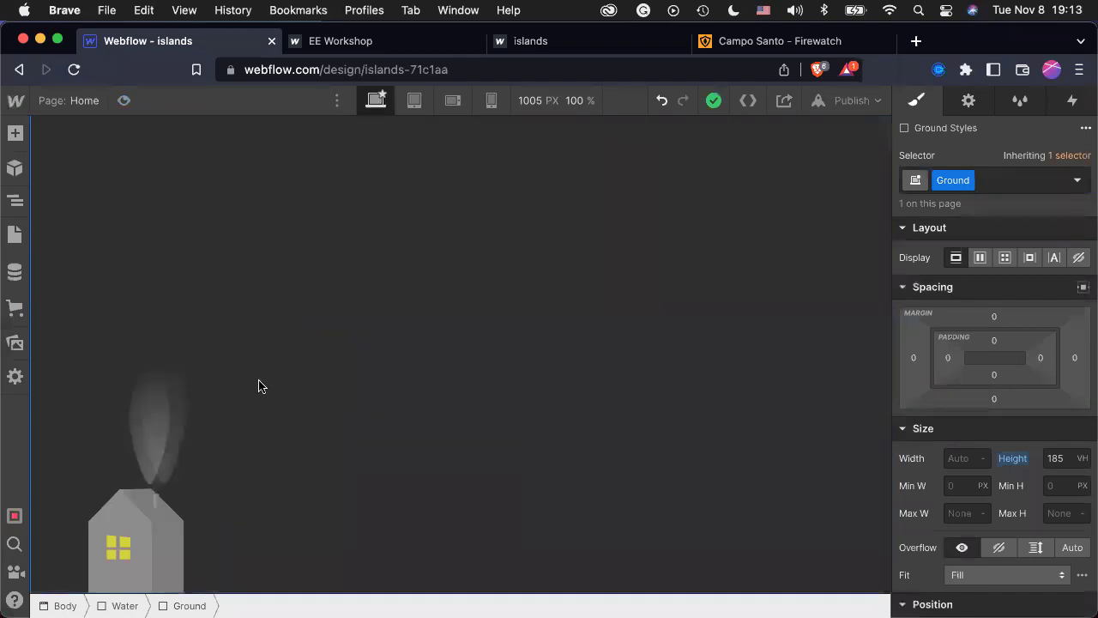
Examine the scene from the sky to the house and the Ground element's background and border styles.
{"action": "scroll", "coordinate": [259, 386], "scroll_direction": "up", "scroll_amount": 15}
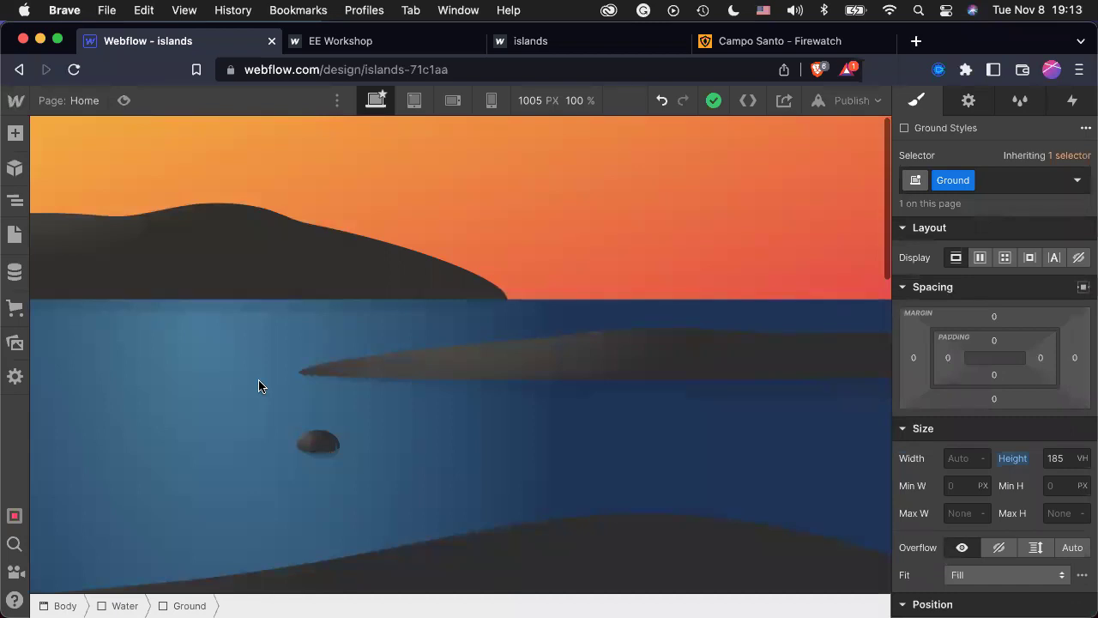
{"action": "scroll", "coordinate": [571, 546], "scroll_direction": "down", "scroll_amount": 5}
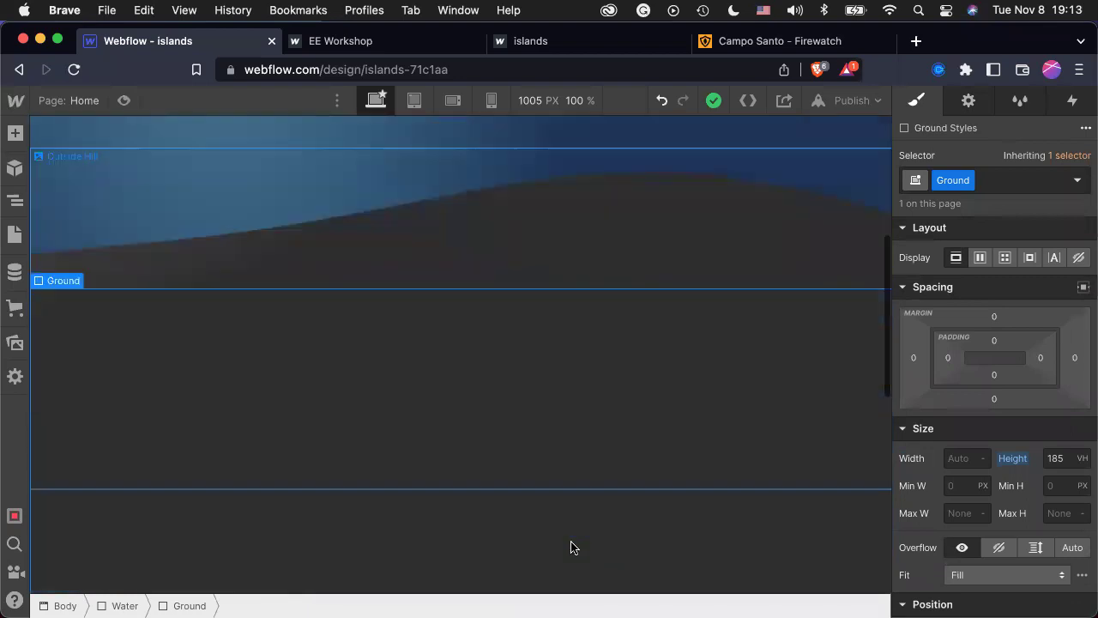
{"action": "scroll", "coordinate": [571, 546], "scroll_direction": "down", "scroll_amount": 1}
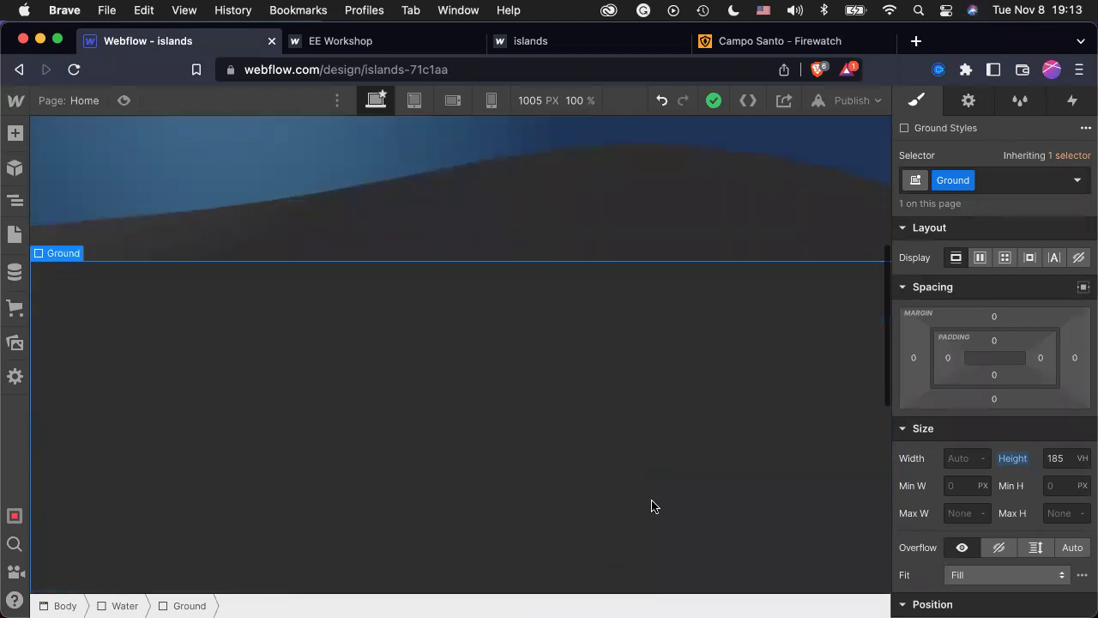
{"action": "scroll", "coordinate": [652, 506], "scroll_direction": "down", "scroll_amount": 2}
{"action": "scroll", "coordinate": [966, 456], "scroll_direction": "down", "scroll_amount": 10}
{"action": "scroll", "coordinate": [965, 459], "scroll_direction": "up", "scroll_amount": 3}
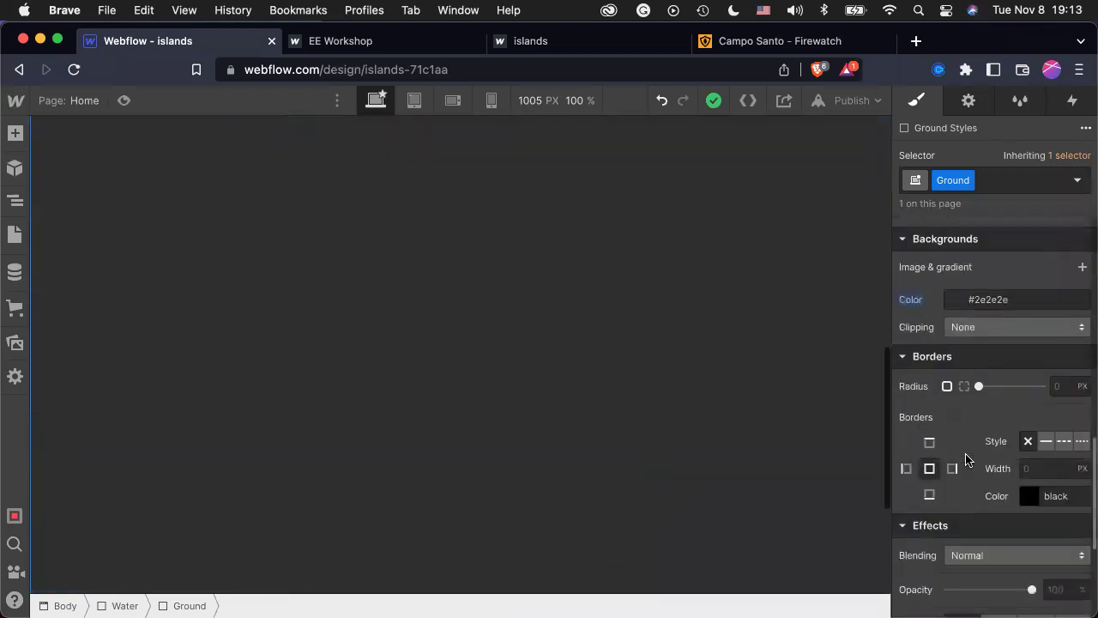
{"action": "scroll", "coordinate": [966, 459], "scroll_direction": "up", "scroll_amount": 3}
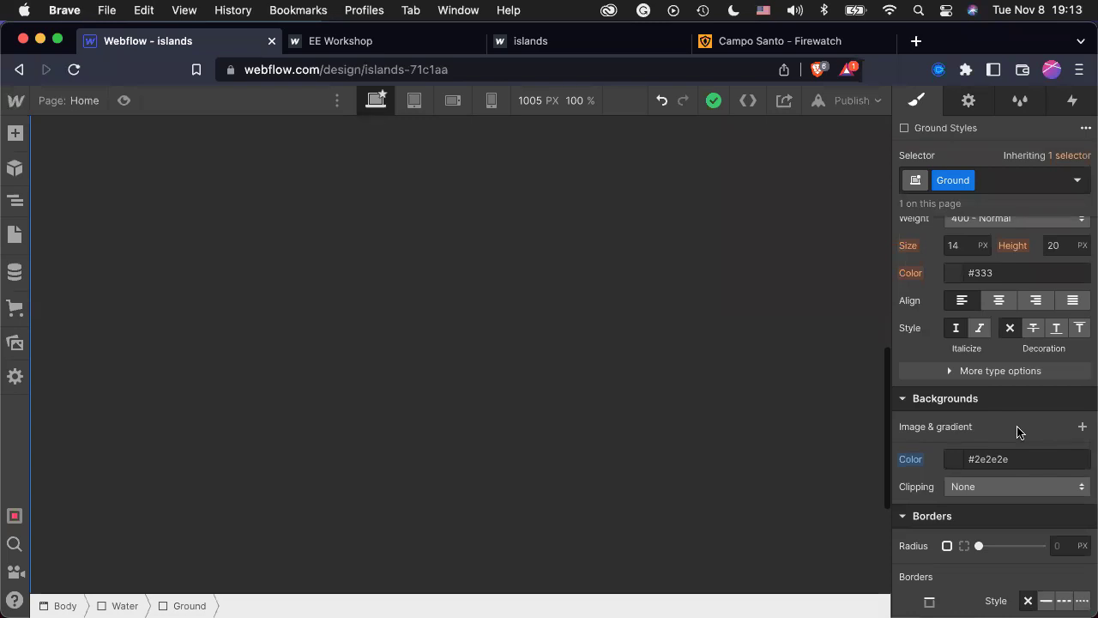
{"action": "scroll", "coordinate": [672, 407], "scroll_direction": "up", "scroll_amount": 5}
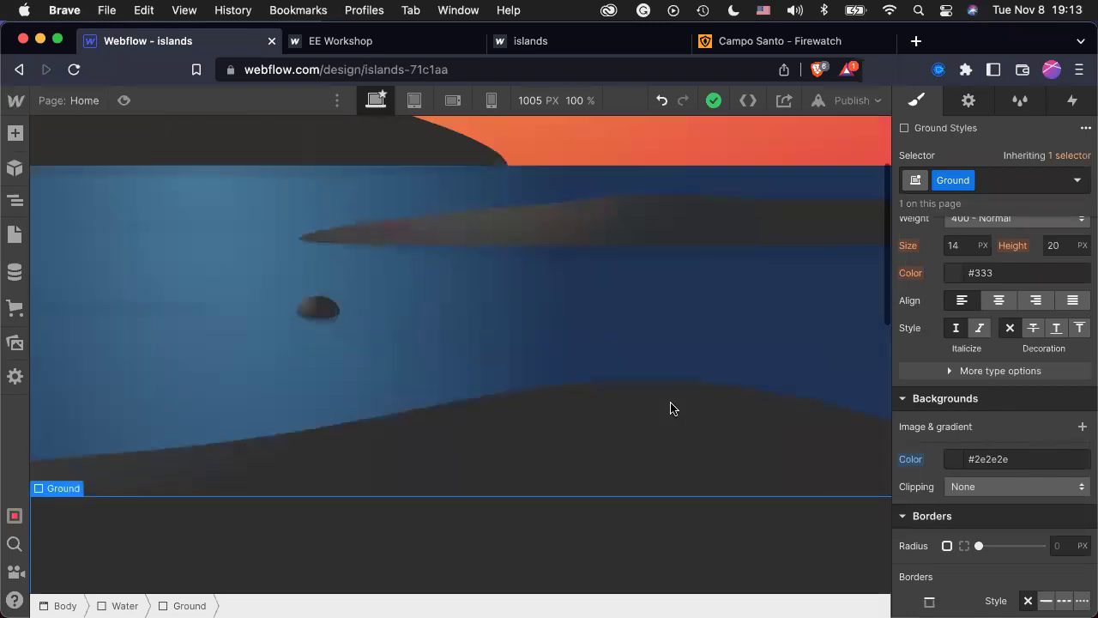
{"action": "scroll", "coordinate": [671, 407], "scroll_direction": "up", "scroll_amount": 3}
{"action": "scroll", "coordinate": [671, 408], "scroll_direction": "down", "scroll_amount": 10}
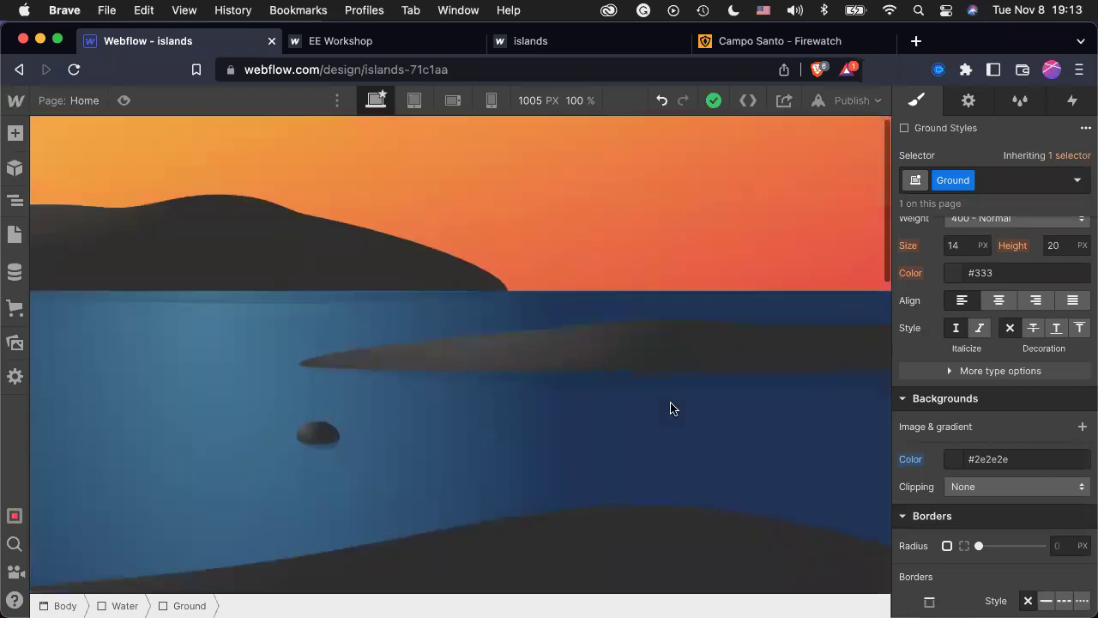
{"action": "scroll", "coordinate": [672, 408], "scroll_direction": "down", "scroll_amount": 2}
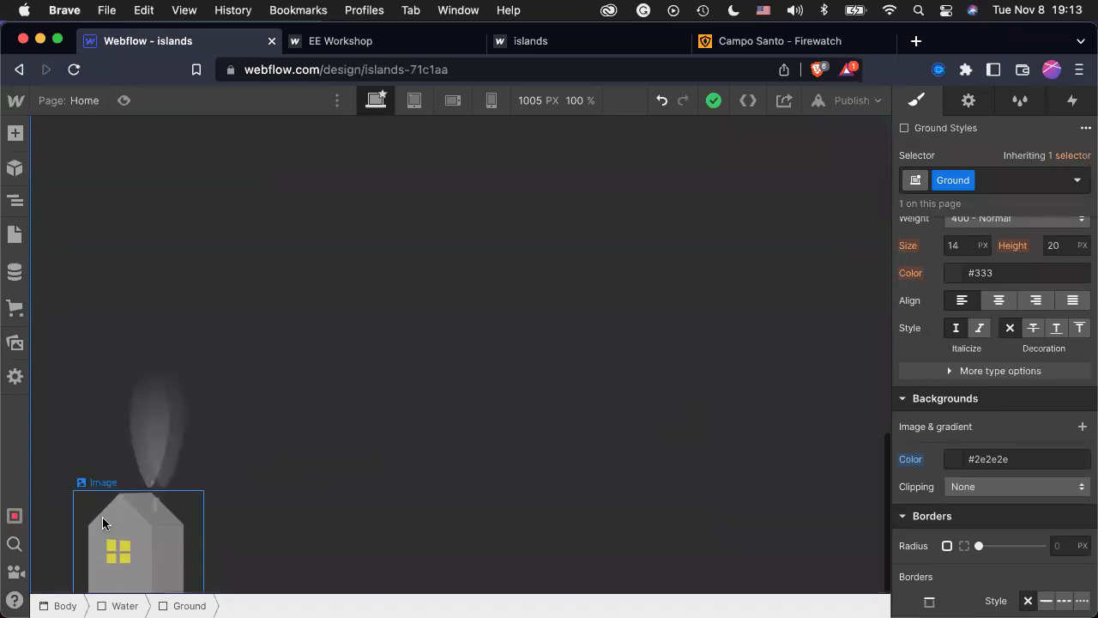
Inspect the smoke images above the chimney and the house image beneath them.
{"action": "left_click", "coordinate": [168, 418]}
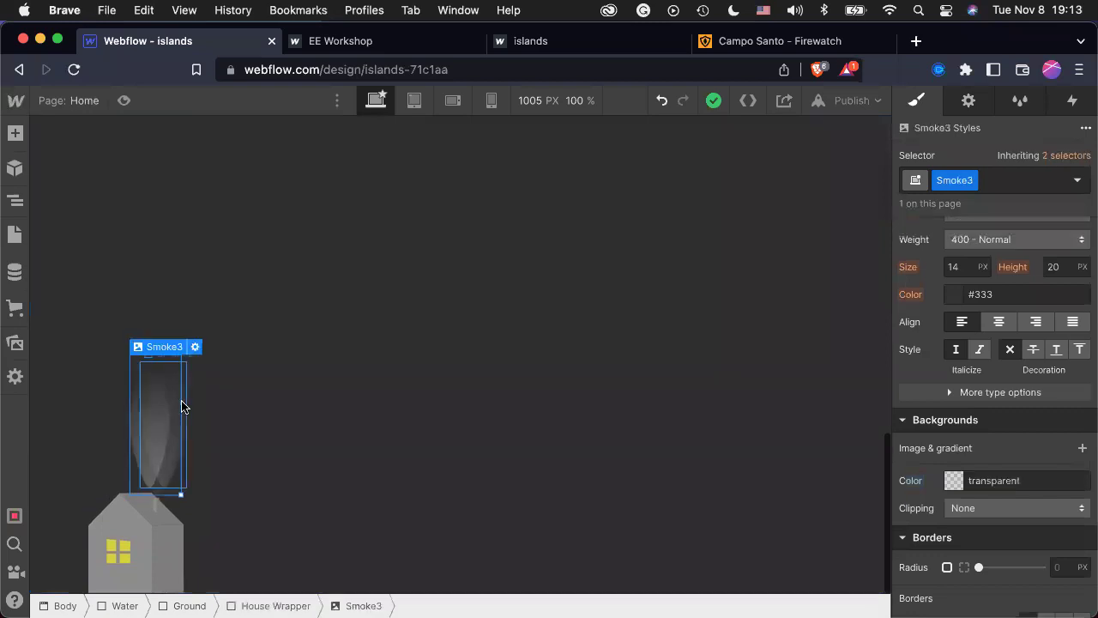
{"action": "left_click", "coordinate": [159, 486]}
{"action": "left_click", "coordinate": [170, 494]}
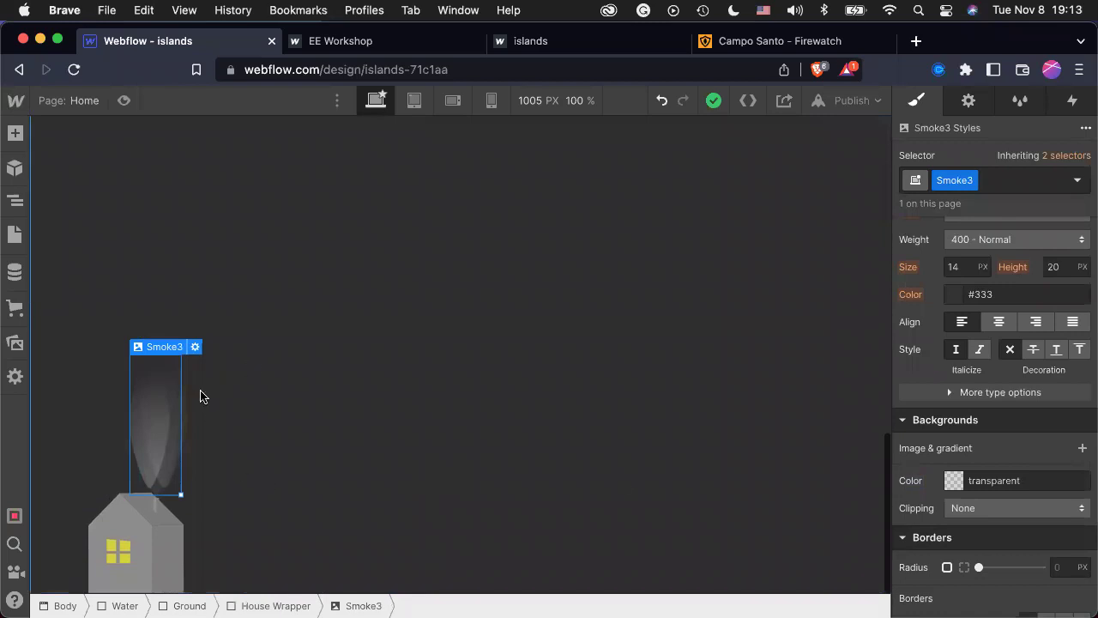
{"action": "left_click", "coordinate": [91, 449]}
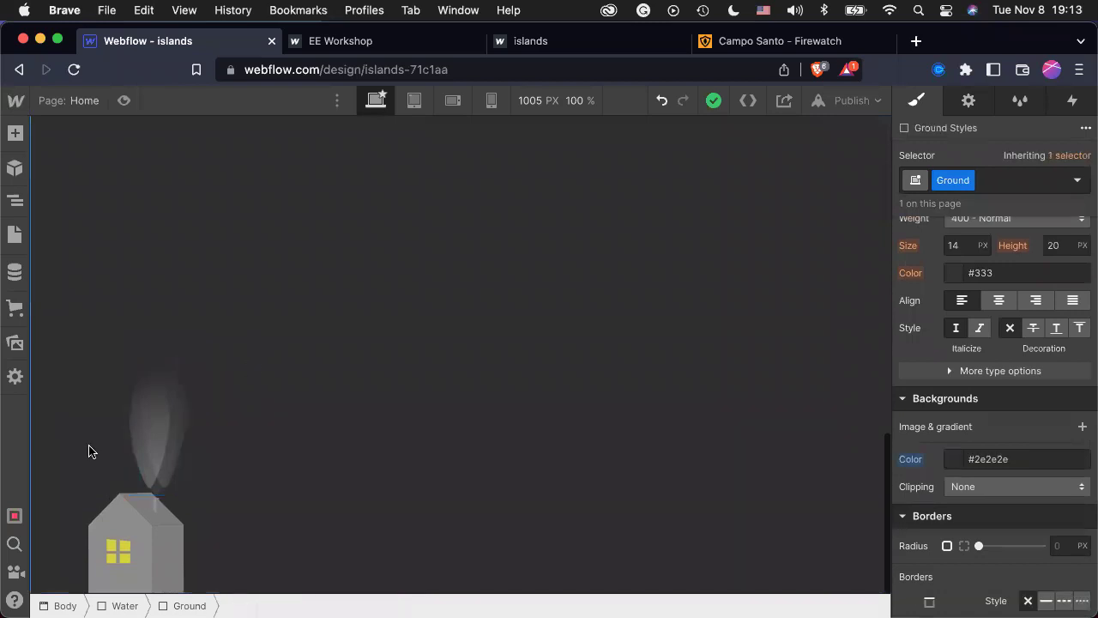
{"action": "left_click", "coordinate": [162, 475]}
{"action": "left_click", "coordinate": [186, 525]}
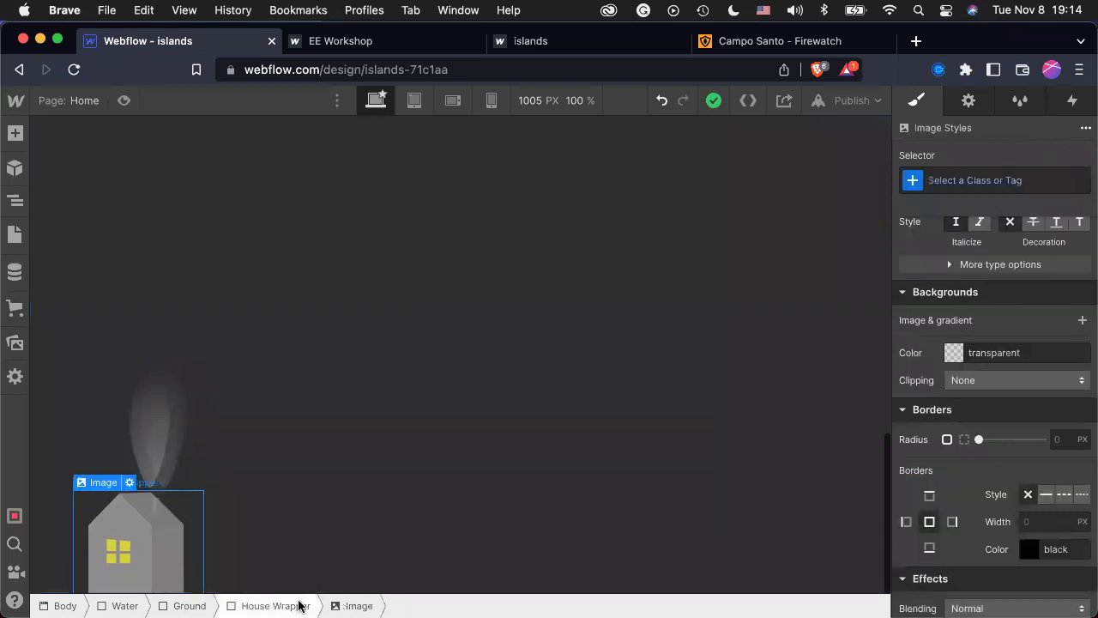
Select the House Wrapper around the house and smoke and give it a Scroll into view element trigger.
{"action": "left_click", "coordinate": [295, 604]}
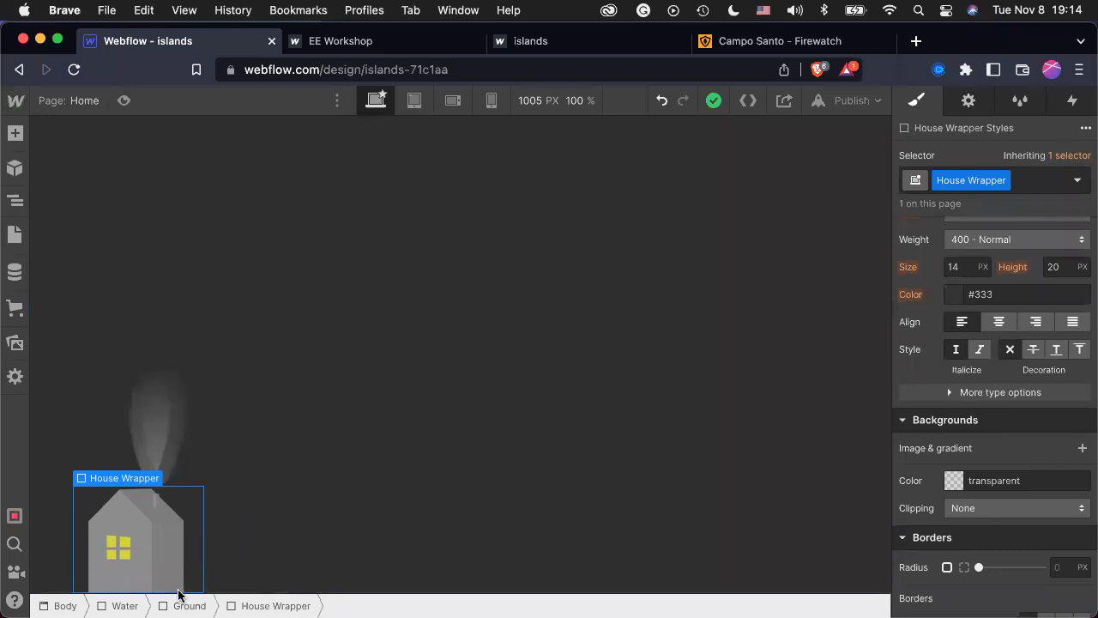
{"action": "left_click", "coordinate": [145, 539]}
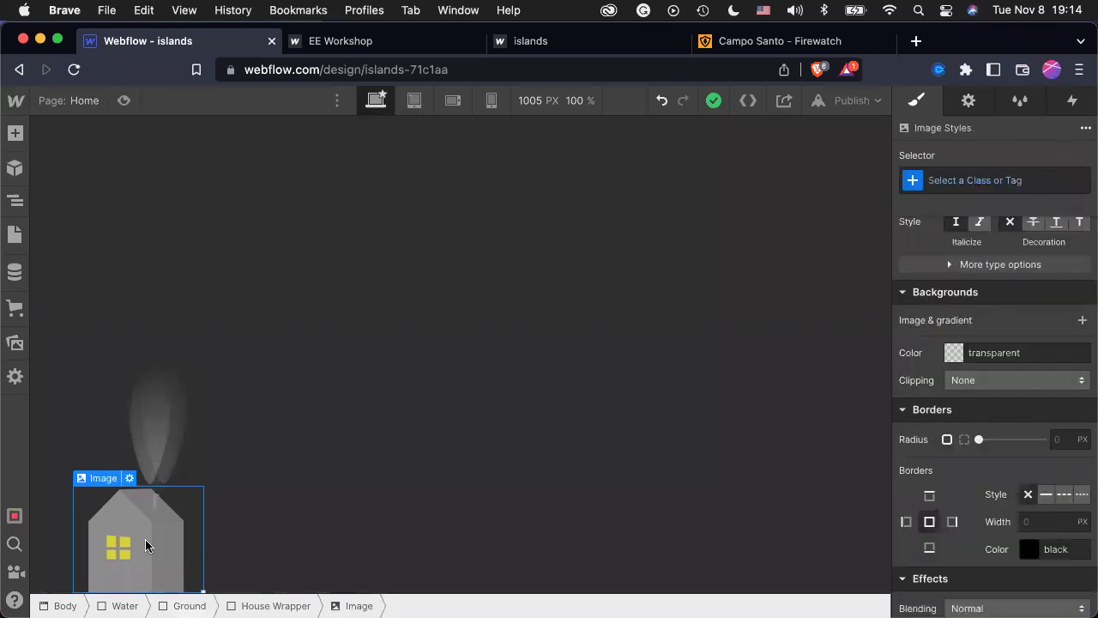
{"action": "left_click", "coordinate": [305, 605]}
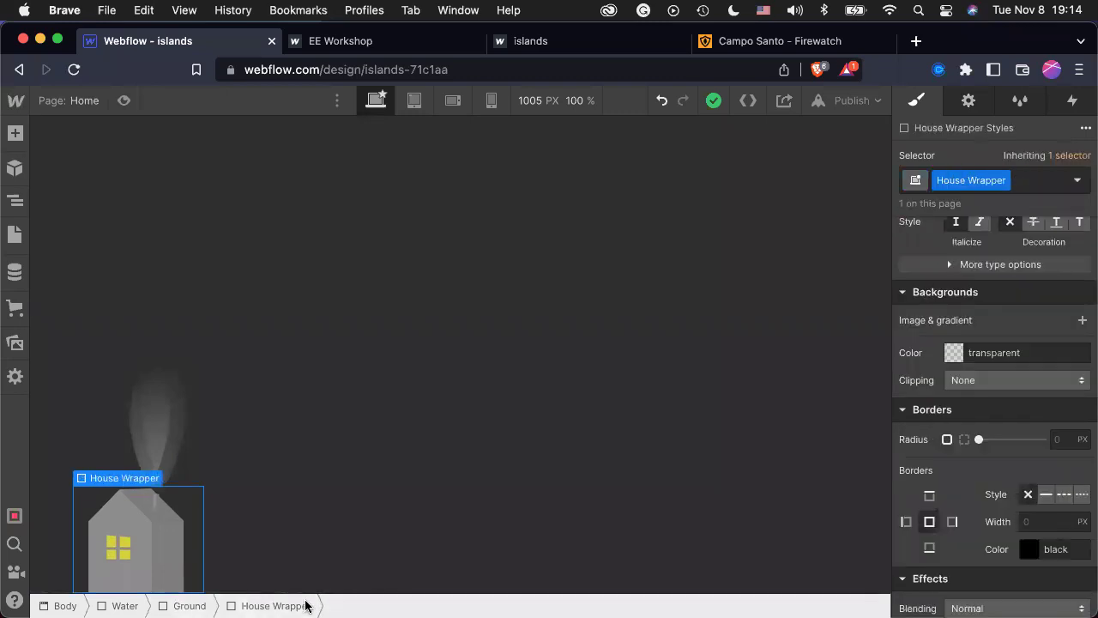
{"action": "left_click", "coordinate": [1073, 101]}
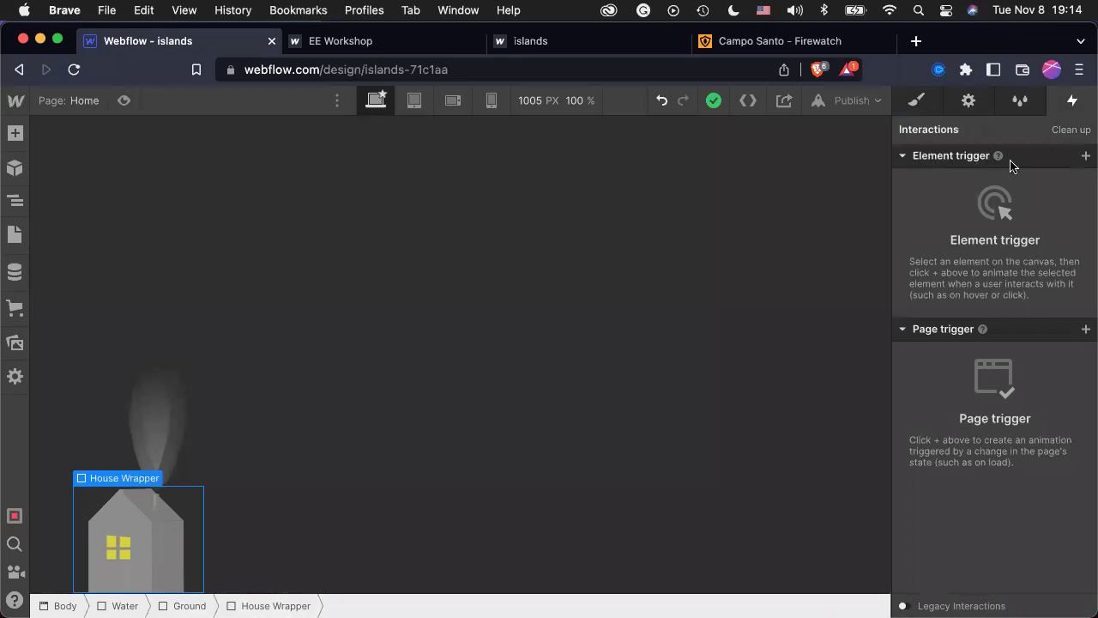
{"action": "left_click", "coordinate": [1085, 158]}
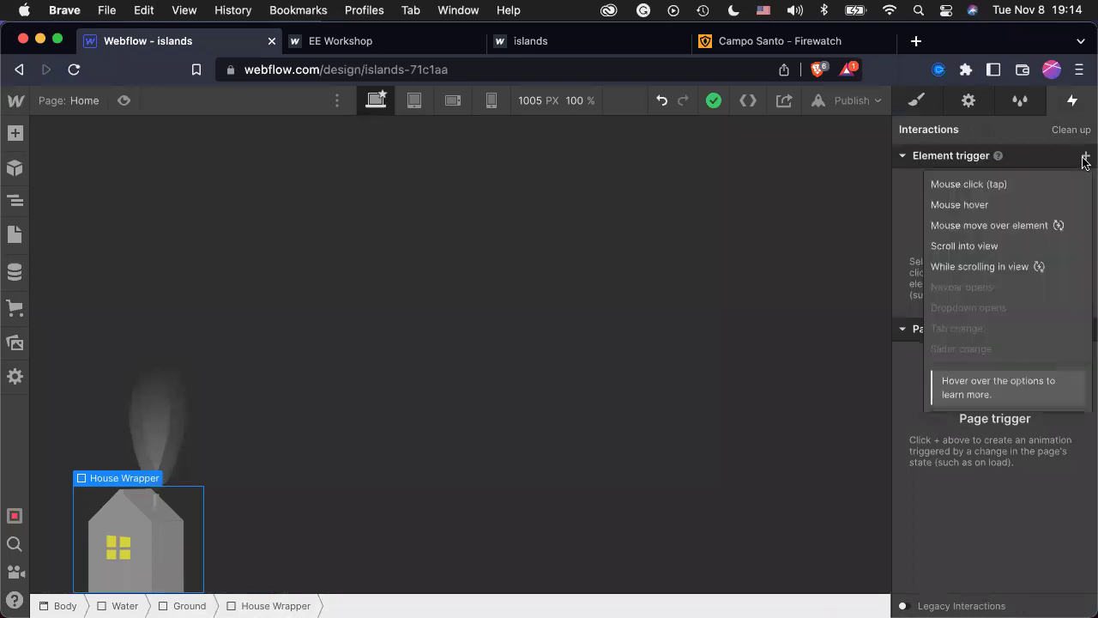
{"action": "left_click", "coordinate": [1047, 248]}
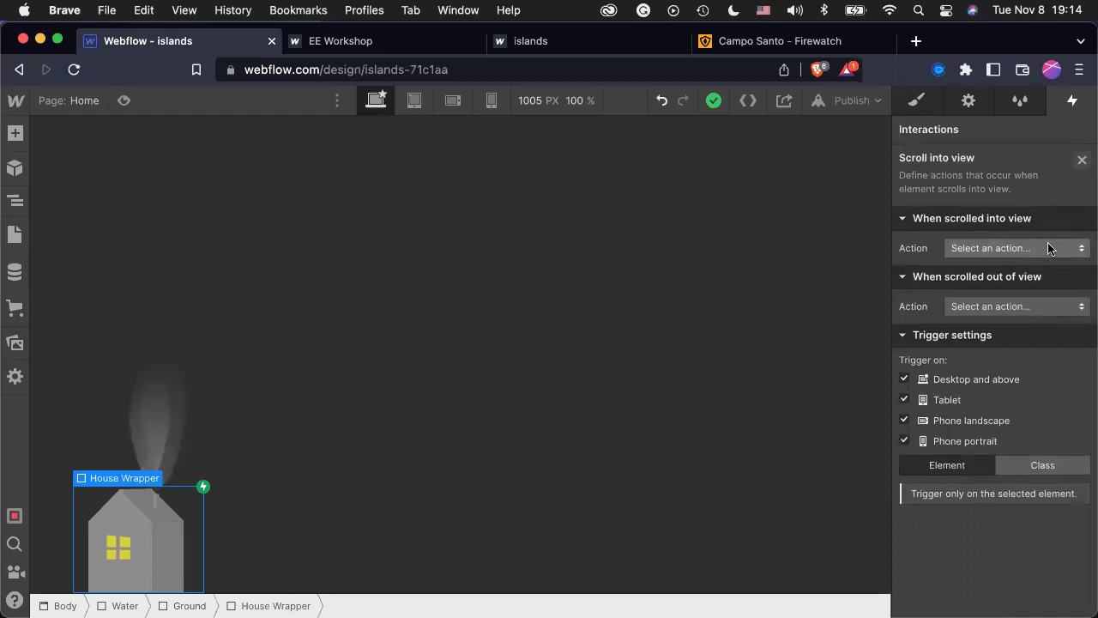
Set the scrolled-into-view action to Start an animation, turn on looping and create a new timed animation.
{"action": "left_click", "coordinate": [998, 249]}
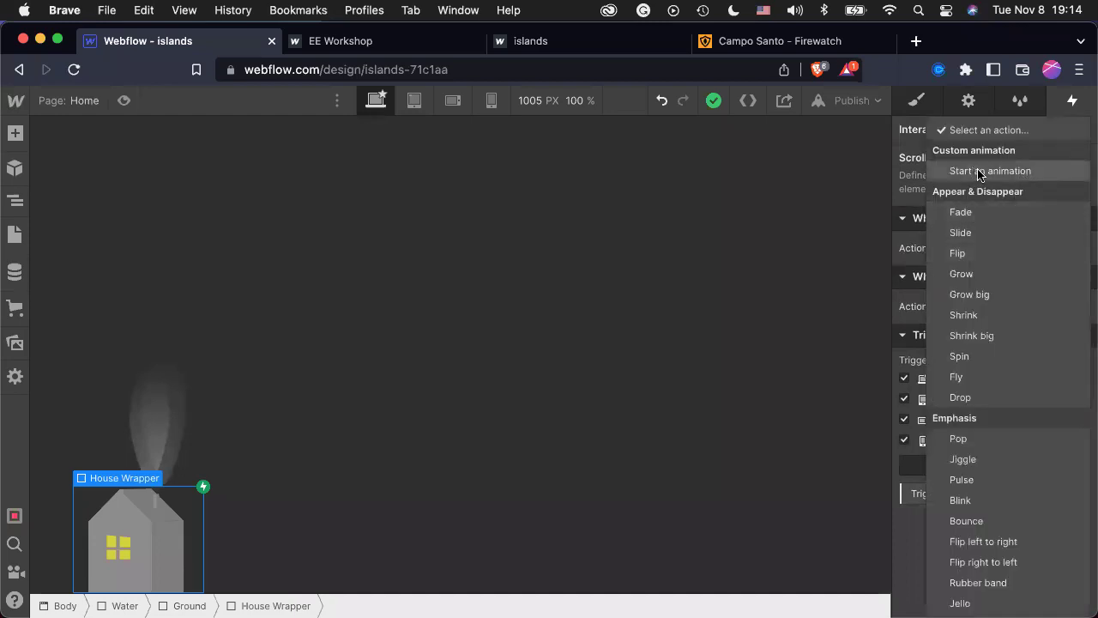
{"action": "left_click", "coordinate": [1021, 172]}
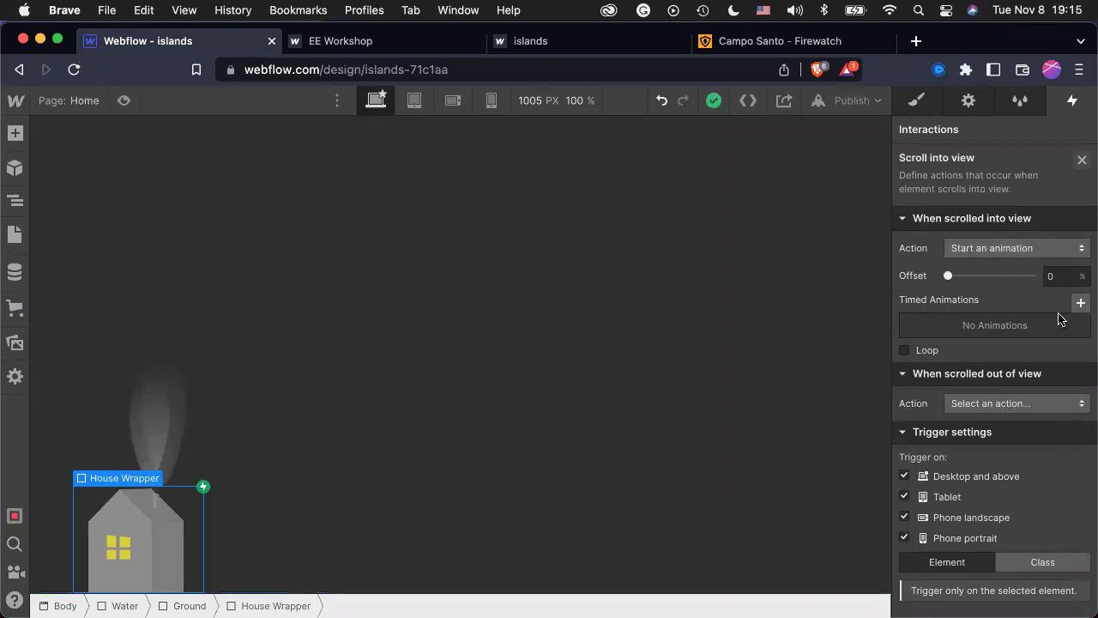
{"action": "left_click", "coordinate": [908, 352]}
{"action": "left_click", "coordinate": [1078, 301]}
{"action": "left_click", "coordinate": [1073, 299]}
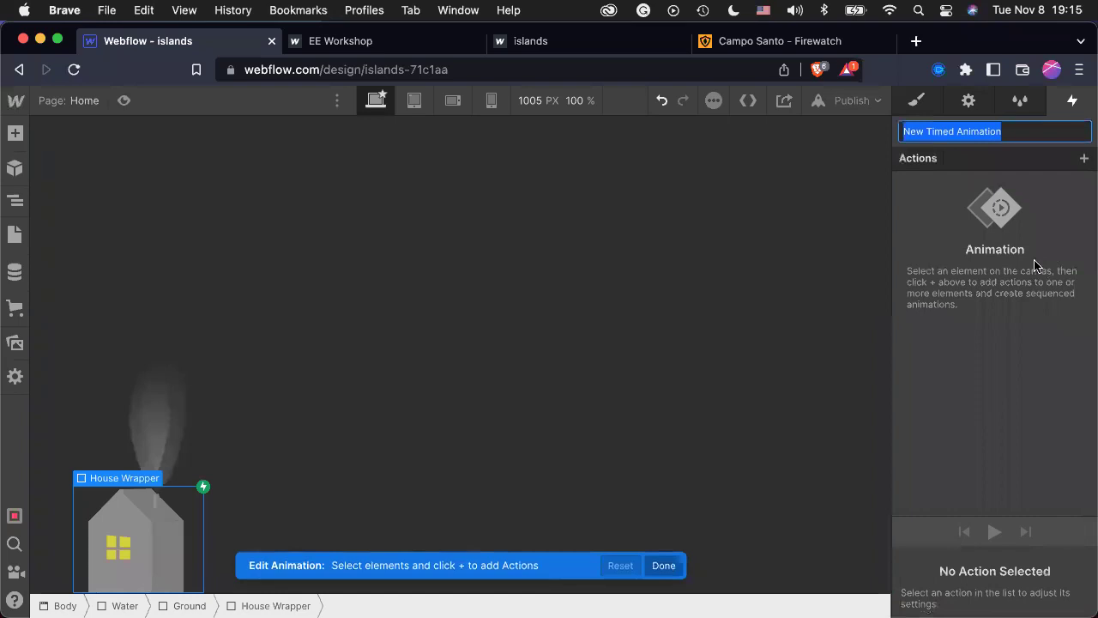
Add a Move action for the Smoke3 image to the timed animation with a Y offset of 0 px.
{"action": "left_click", "coordinate": [156, 416]}
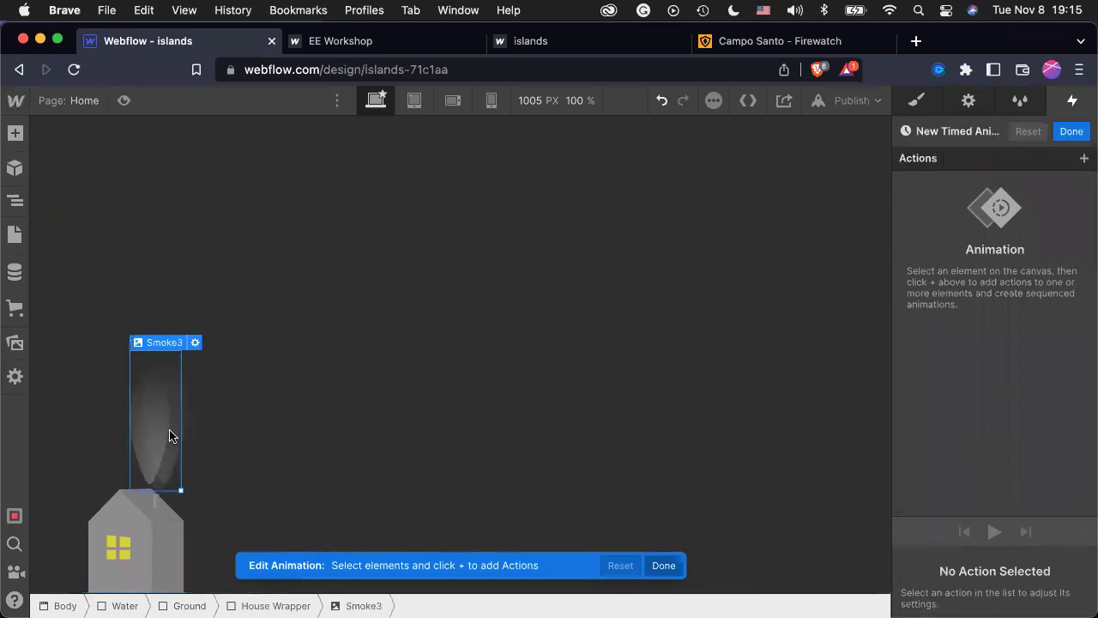
{"action": "left_click", "coordinate": [142, 471]}
{"action": "left_click", "coordinate": [1082, 159]}
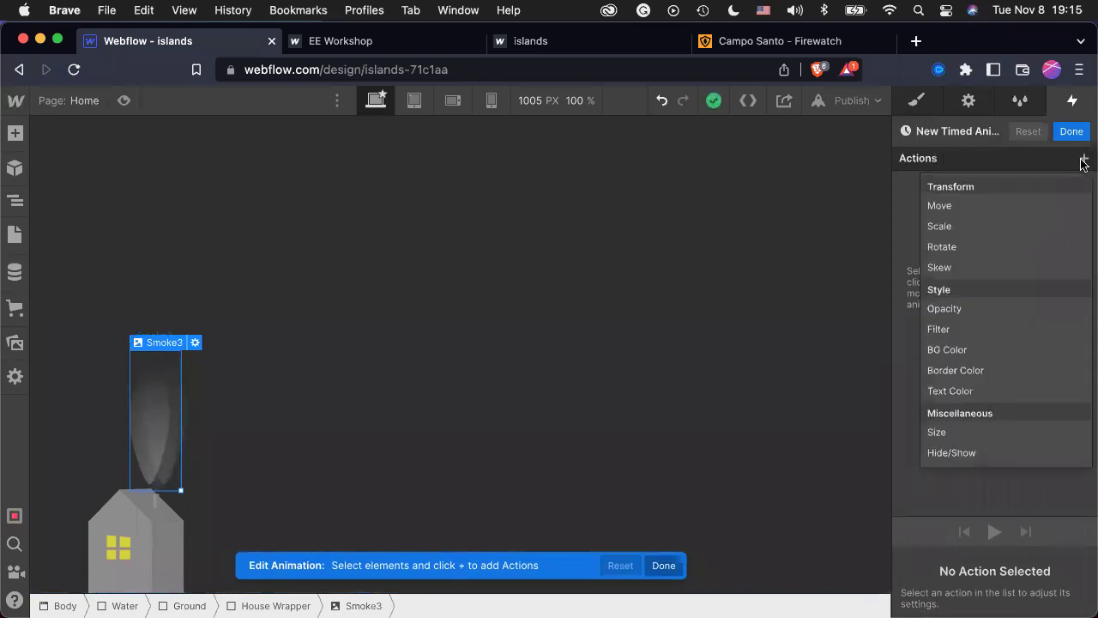
{"action": "left_click", "coordinate": [1056, 206]}
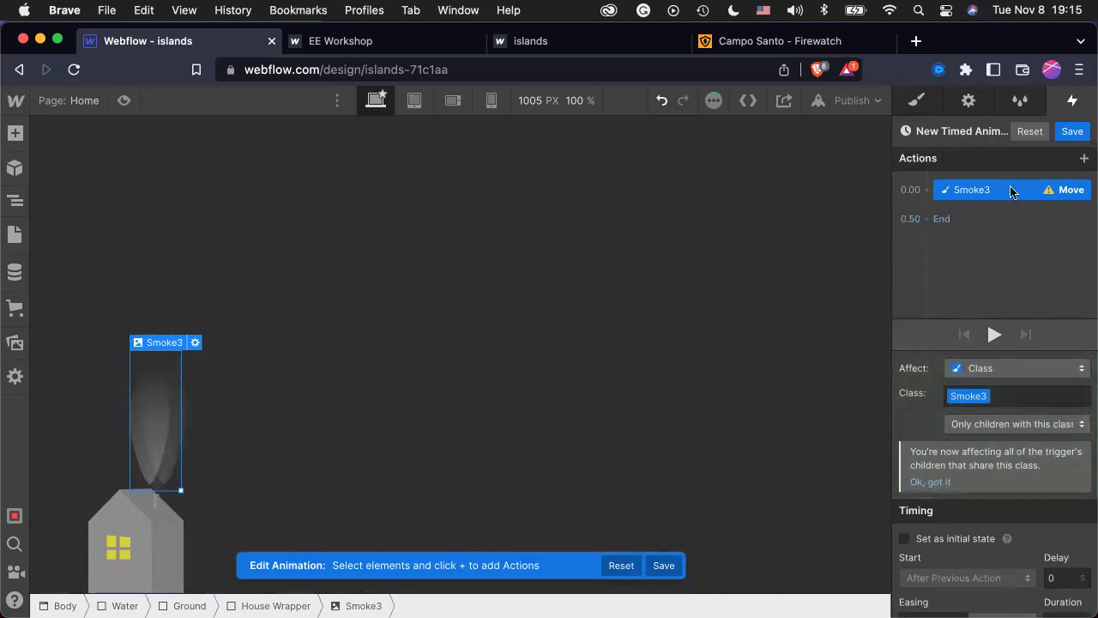
{"action": "left_click_drag", "start_coordinate": [1001, 203], "coordinate": [1070, 511]}
{"action": "scroll", "coordinate": [1019, 540], "scroll_direction": "down", "scroll_amount": 3}
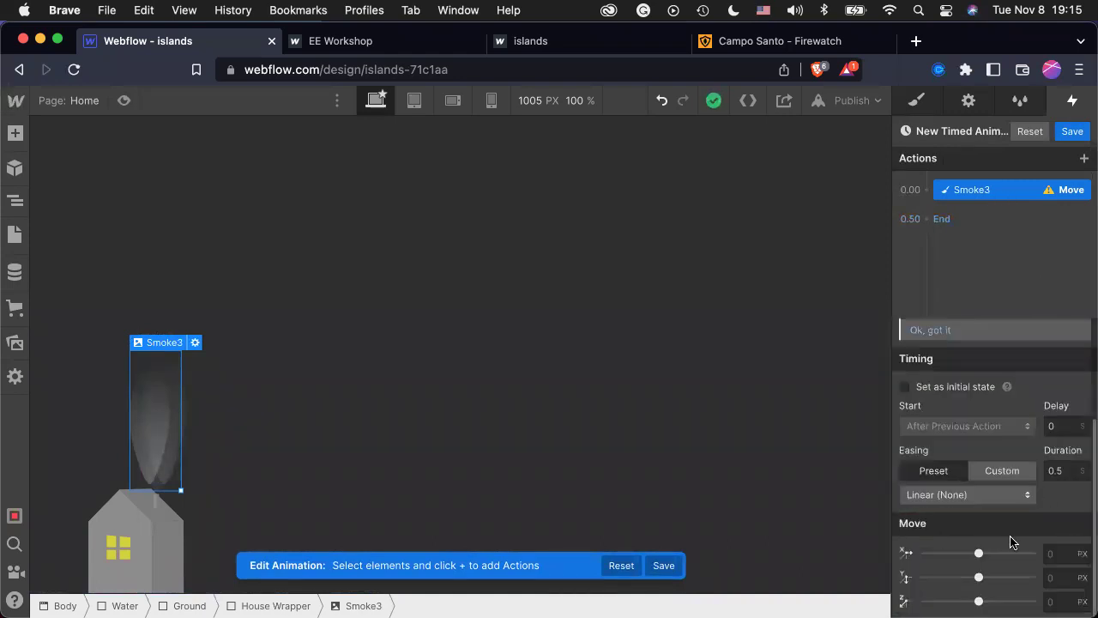
{"action": "left_click", "coordinate": [1053, 575]}
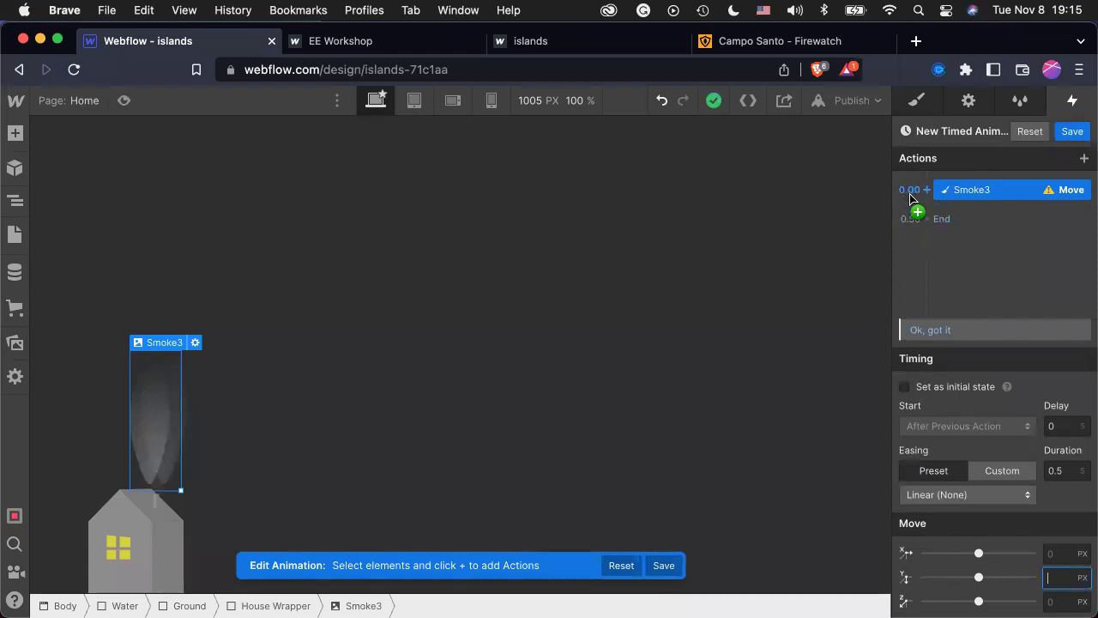
{"action": "type", "text": "0"}
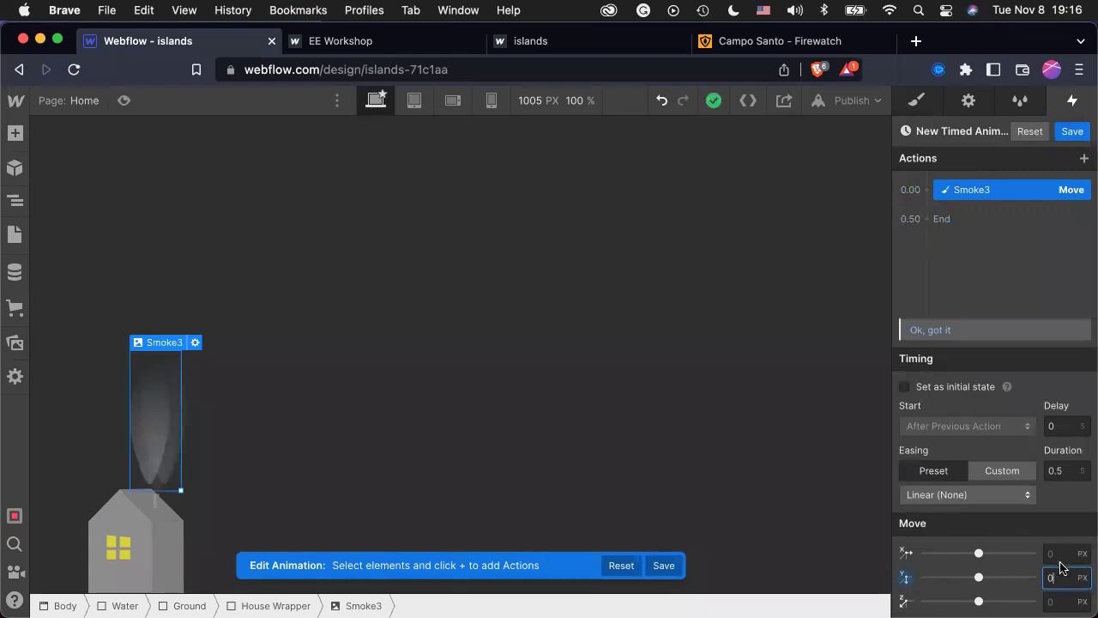
Add a second Smoke3 Move action after the first with a Y offset of about -48 px, then save and preview the animation.
{"action": "mouse_move", "coordinate": [939, 228]}
{"action": "left_click", "coordinate": [930, 221]}
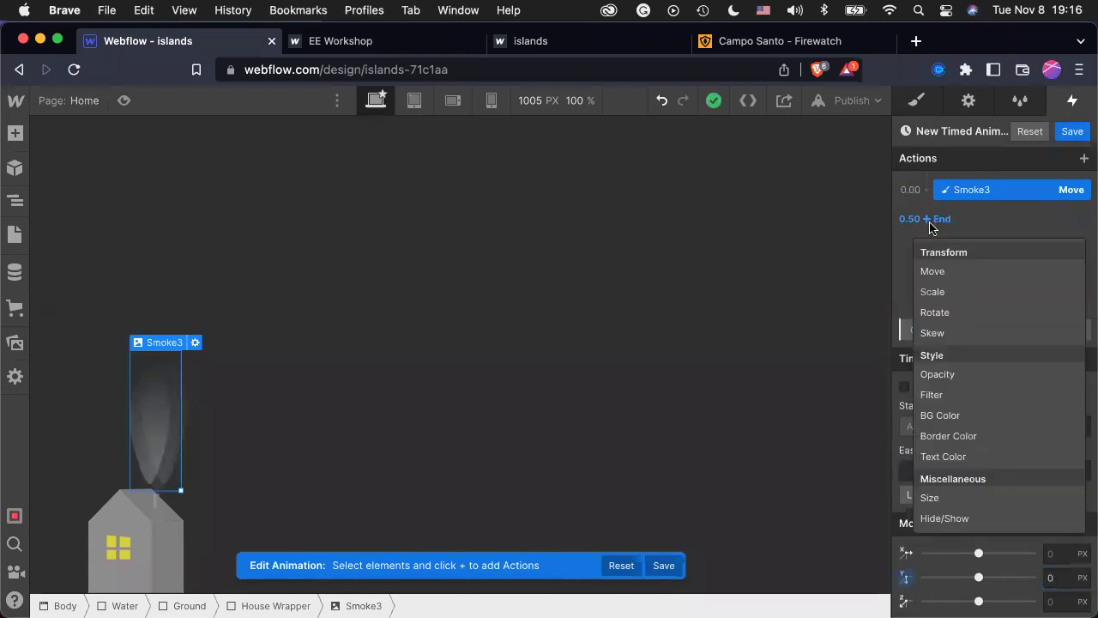
{"action": "left_click", "coordinate": [944, 273]}
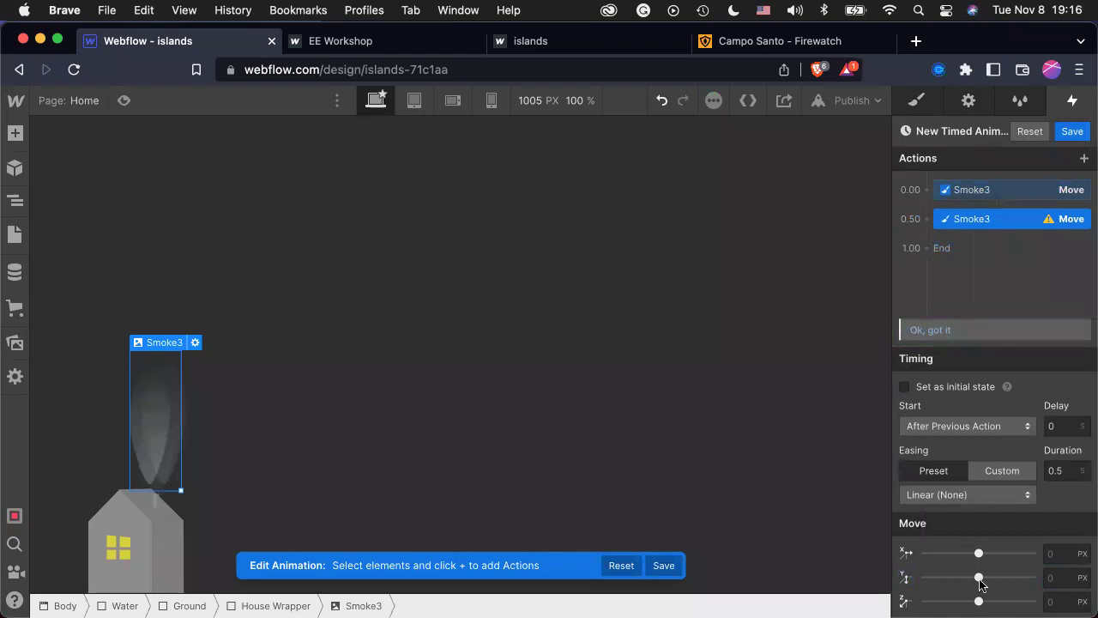
{"action": "left_click_drag", "start_coordinate": [979, 577], "coordinate": [973, 577]}
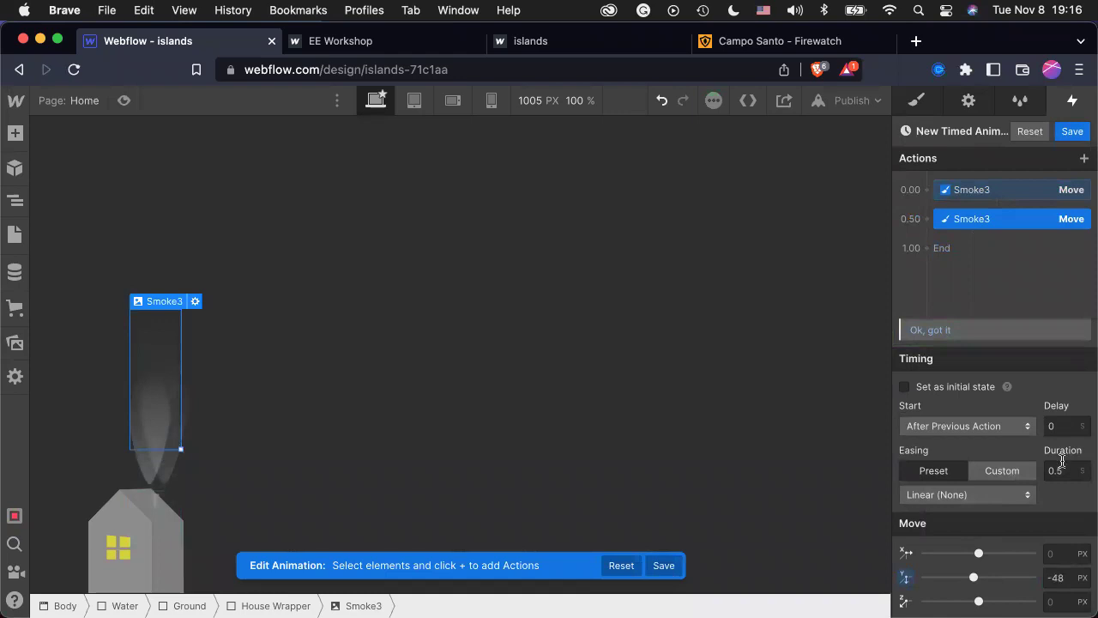
{"action": "left_click", "coordinate": [1072, 131]}
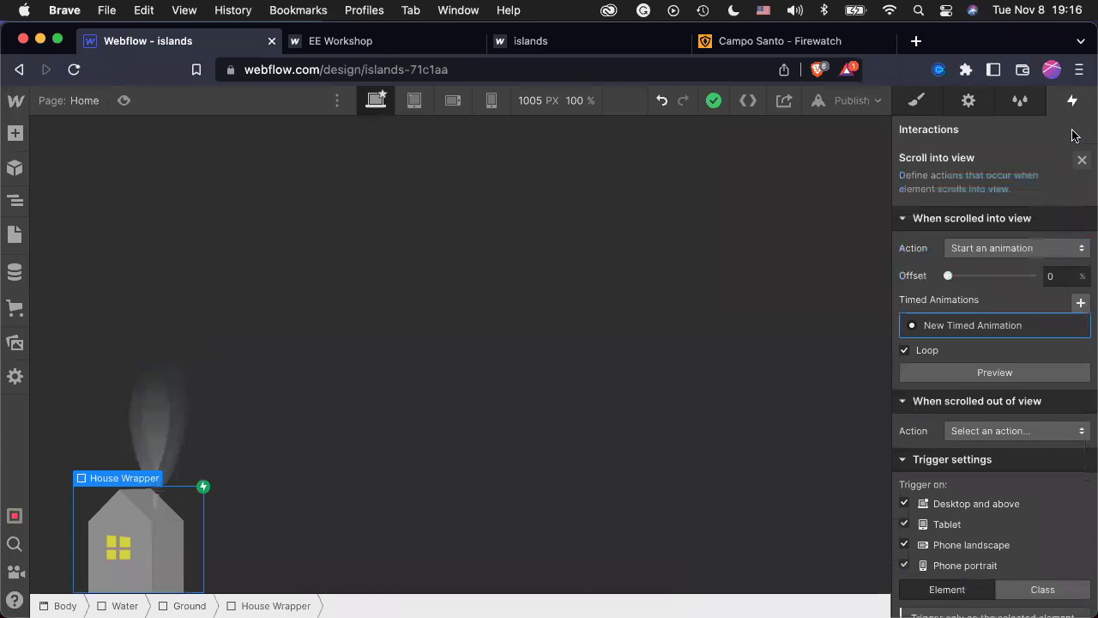
{"action": "left_click", "coordinate": [125, 102]}
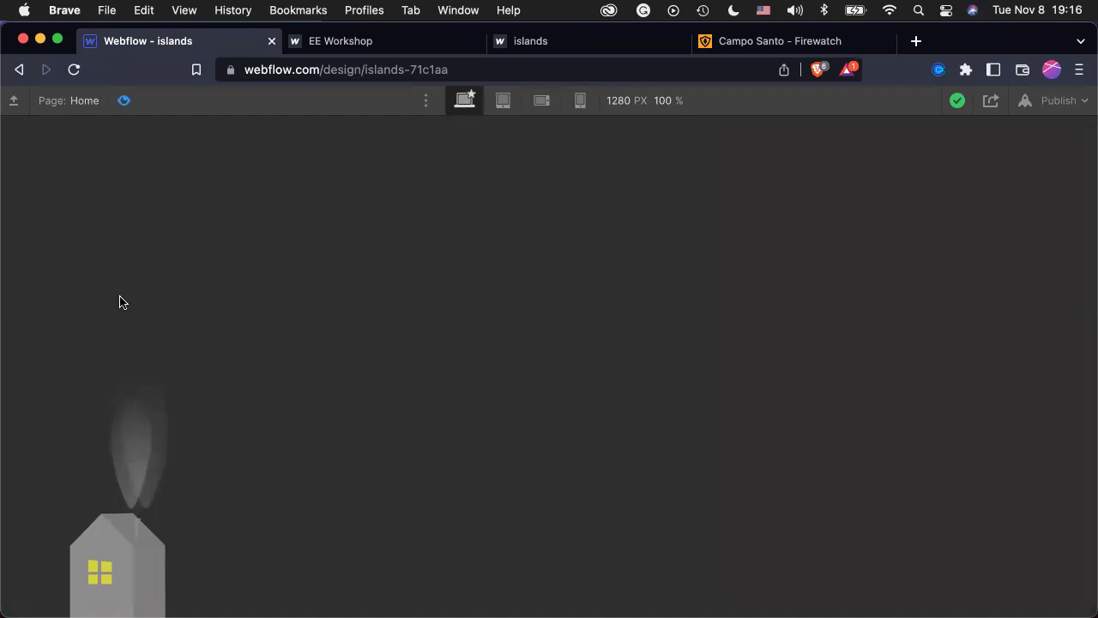
{"action": "left_click", "coordinate": [132, 105]}
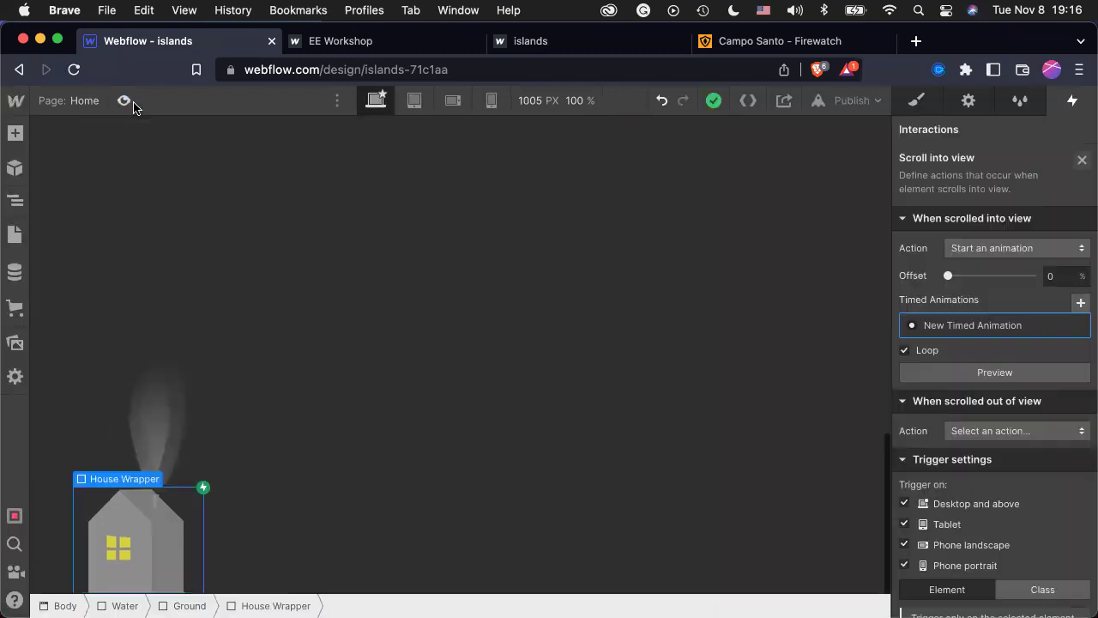
Reopen the timed animation, set the second Smoke3 Move action's duration to 1 s and save it.
{"action": "left_click", "coordinate": [998, 331]}
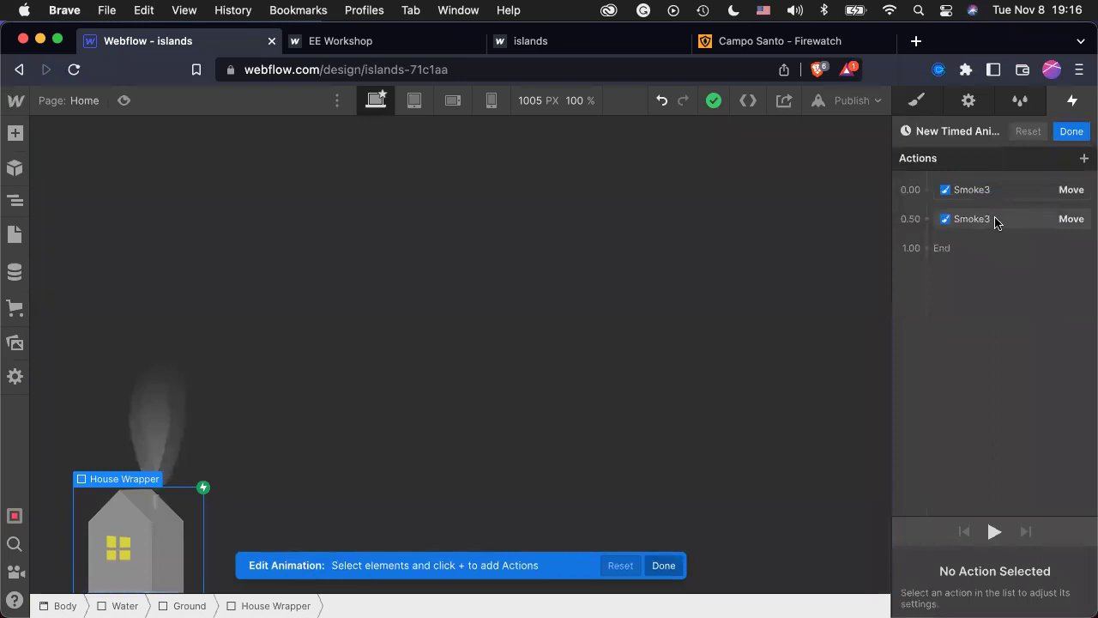
{"action": "left_click", "coordinate": [992, 220]}
{"action": "scroll", "coordinate": [1012, 448], "scroll_direction": "down", "scroll_amount": 2}
{"action": "scroll", "coordinate": [1012, 448], "scroll_direction": "up", "scroll_amount": 2}
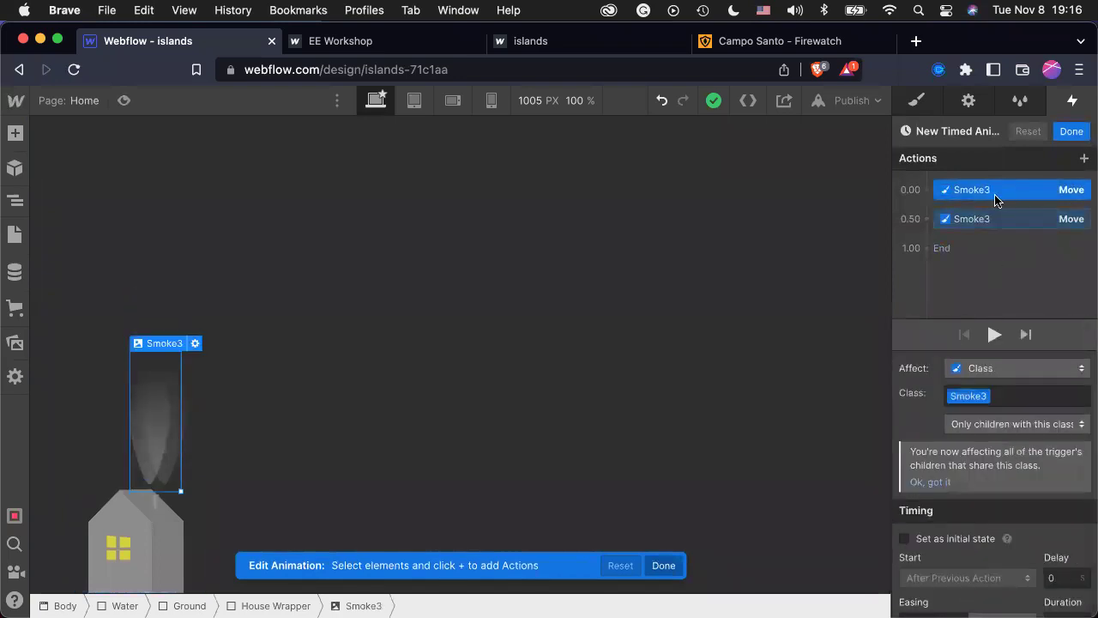
{"action": "scroll", "coordinate": [991, 411], "scroll_direction": "down", "scroll_amount": 2}
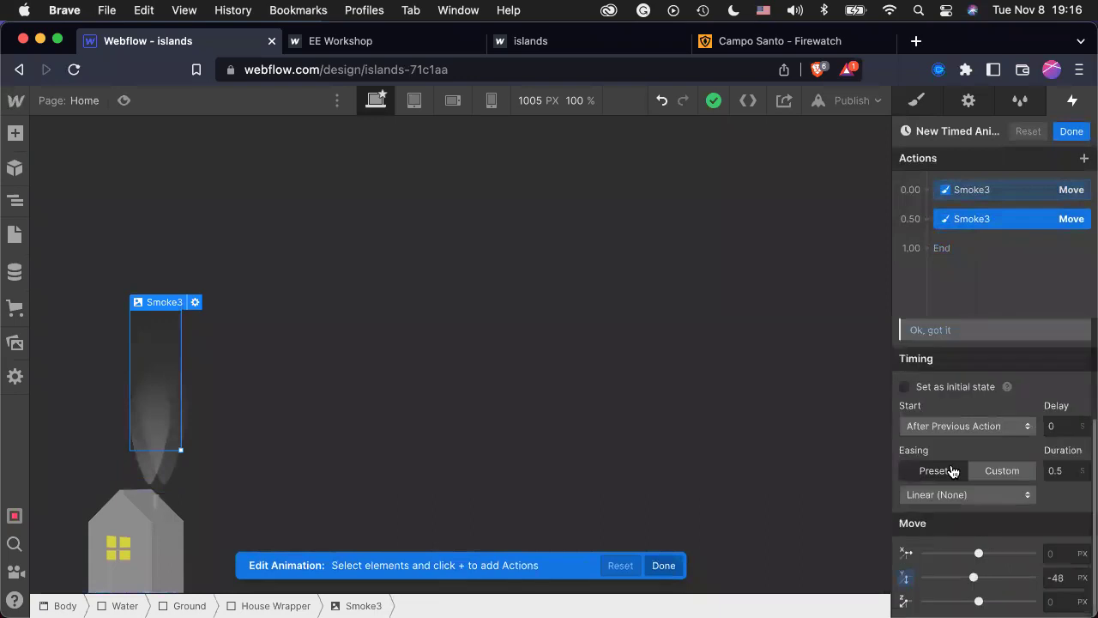
{"action": "left_click", "coordinate": [1052, 470]}
{"action": "type", "text": "1"}
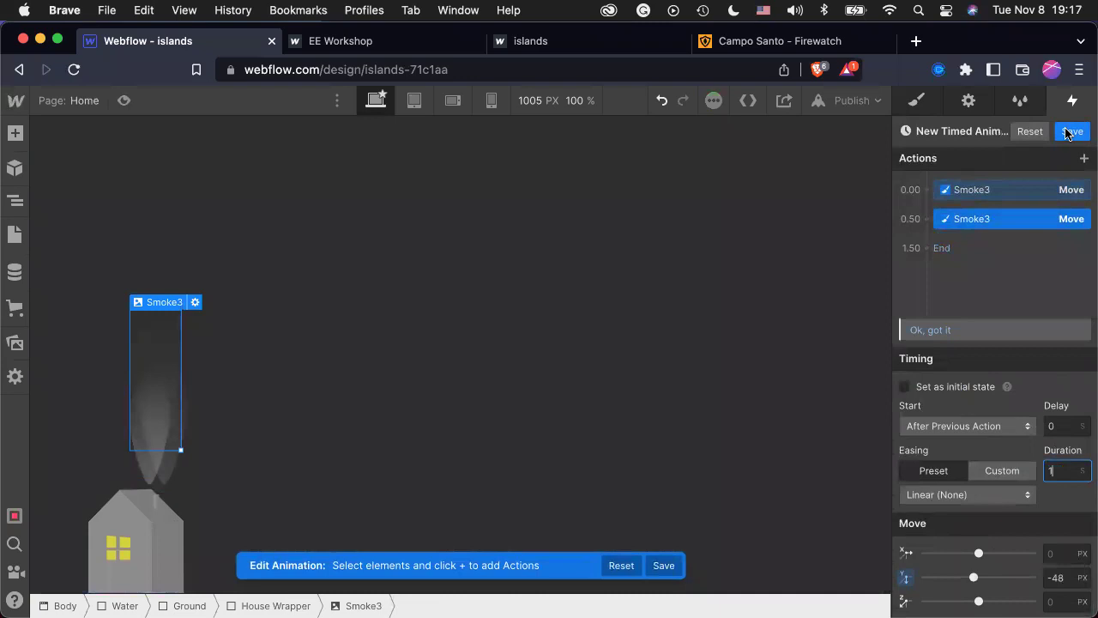
{"action": "left_click", "coordinate": [1071, 131]}
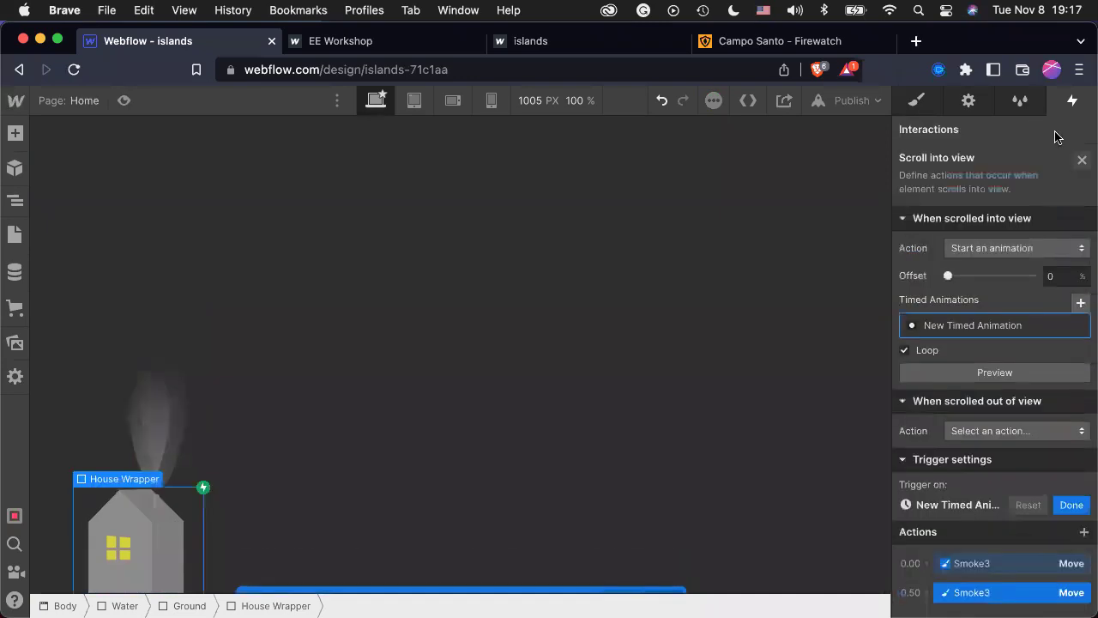
Reselect the House Wrapper and reopen the timed animation of its Scroll into view trigger.
{"action": "left_click", "coordinate": [321, 574]}
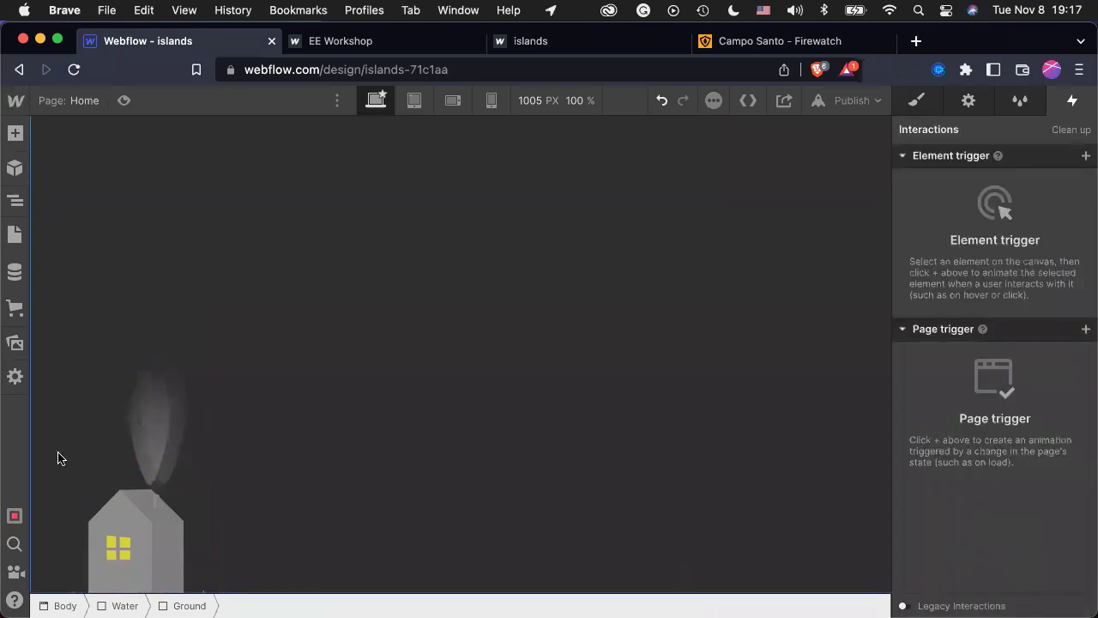
{"action": "left_click", "coordinate": [129, 540]}
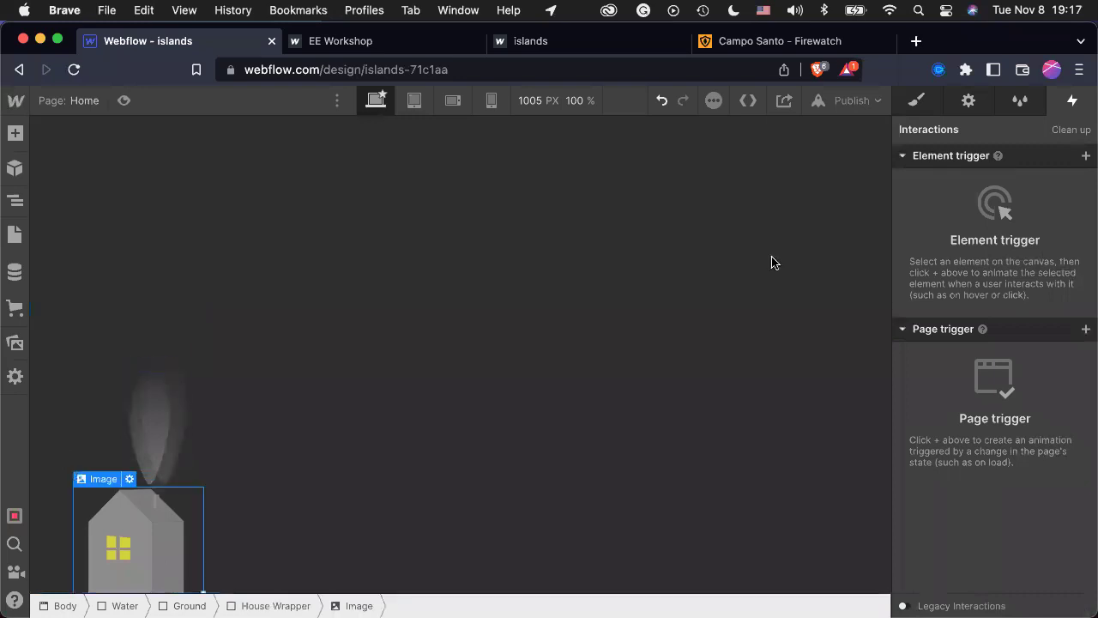
{"action": "left_click", "coordinate": [275, 605]}
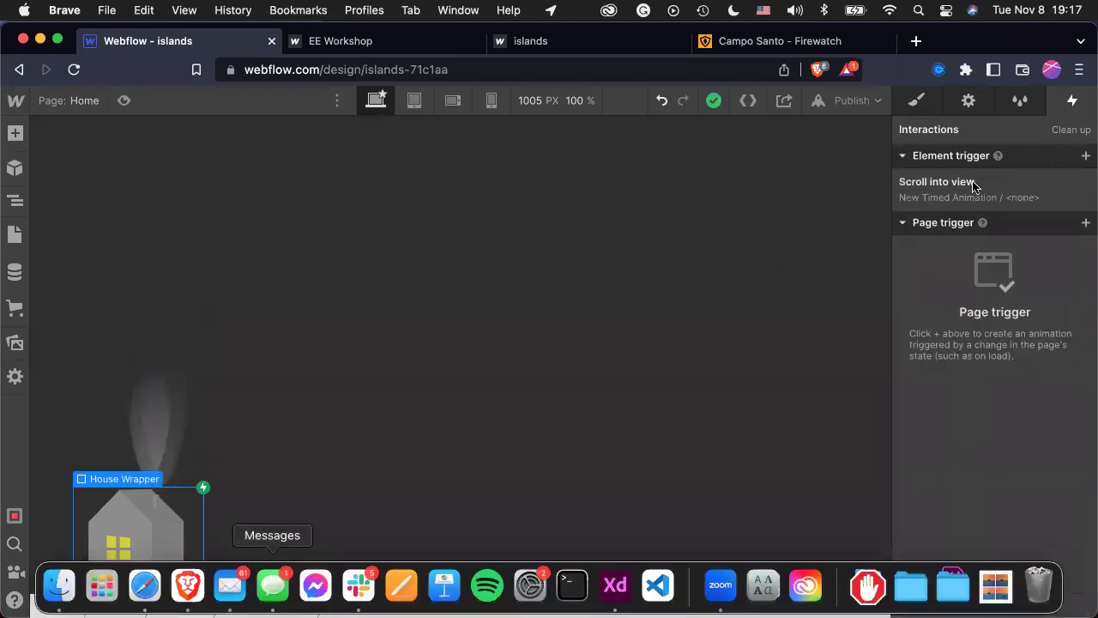
{"action": "left_click", "coordinate": [974, 184]}
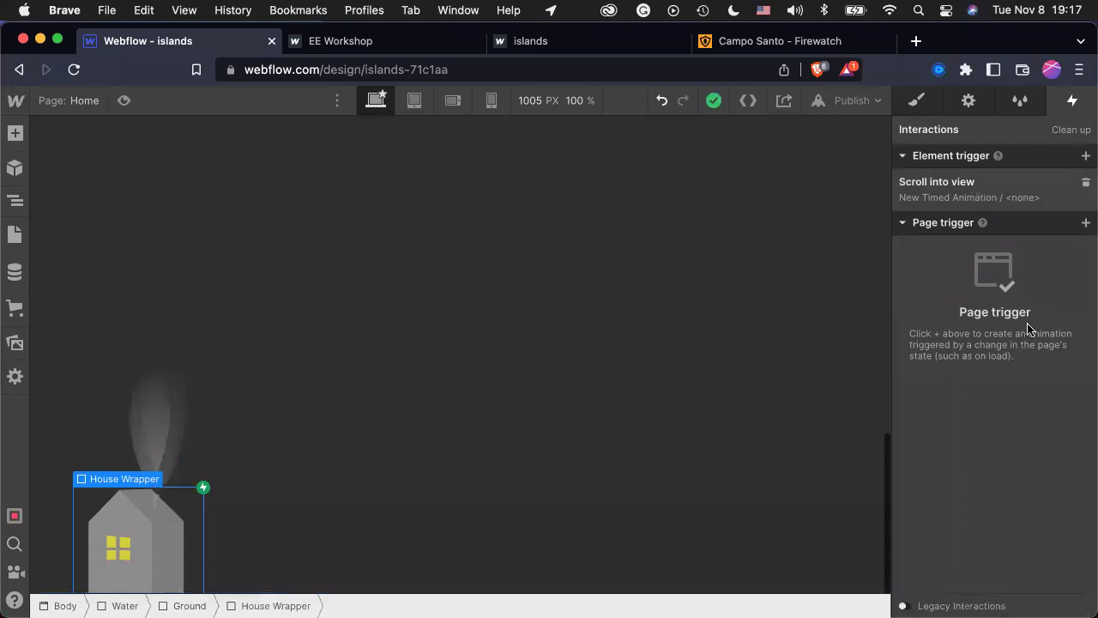
{"action": "left_click", "coordinate": [1028, 331]}
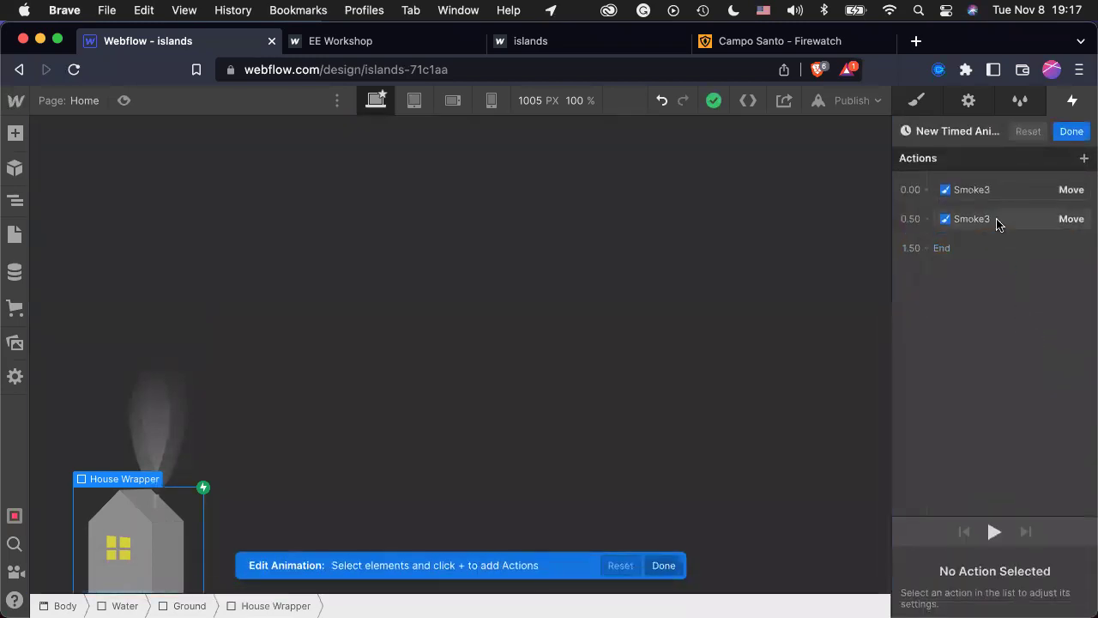
Set the first Smoke3 Move action's duration to 1 s, save the animation and preview the page.
{"action": "left_click", "coordinate": [997, 220]}
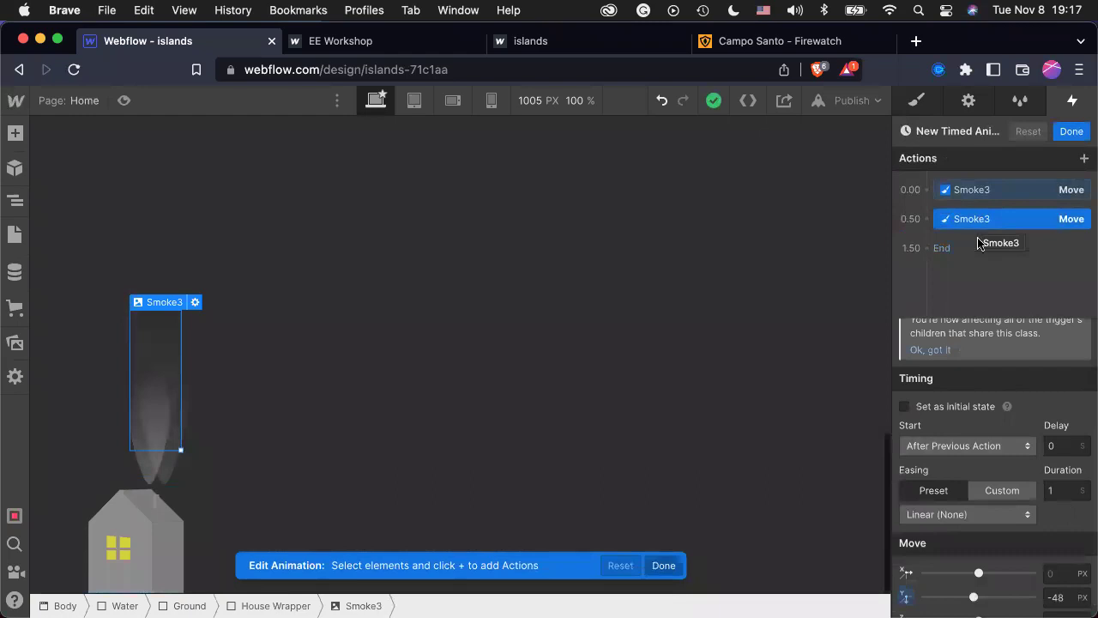
{"action": "left_click", "coordinate": [980, 446]}
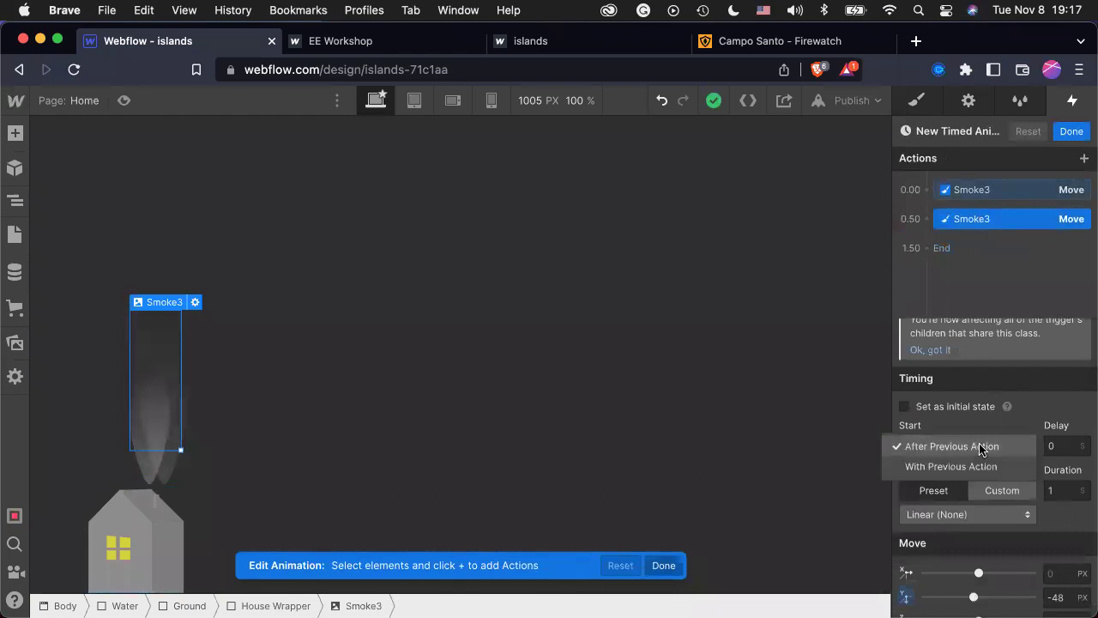
{"action": "left_click", "coordinate": [980, 446]}
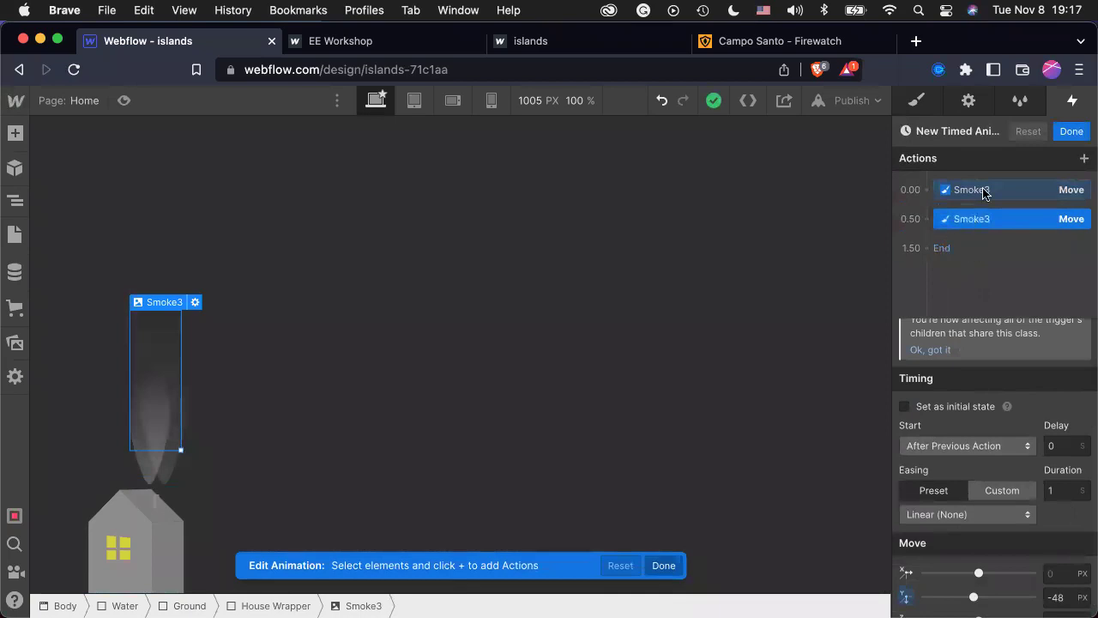
{"action": "left_click", "coordinate": [986, 190]}
{"action": "left_click", "coordinate": [1065, 491]}
{"action": "type", "text": "1"}
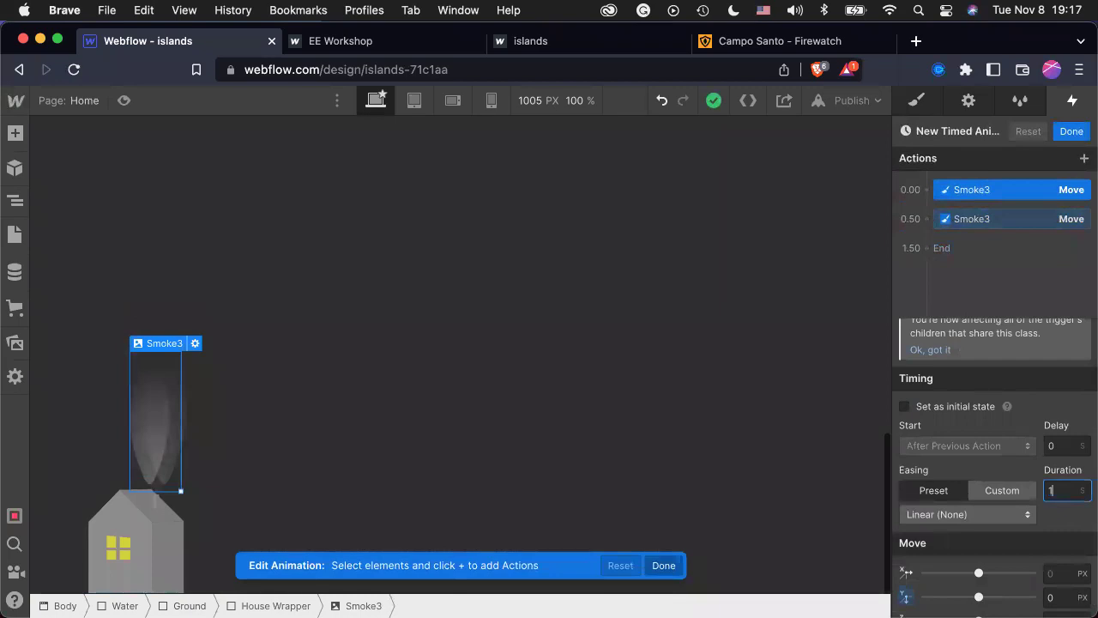
{"action": "left_click", "coordinate": [1021, 226]}
{"action": "left_click", "coordinate": [1025, 190]}
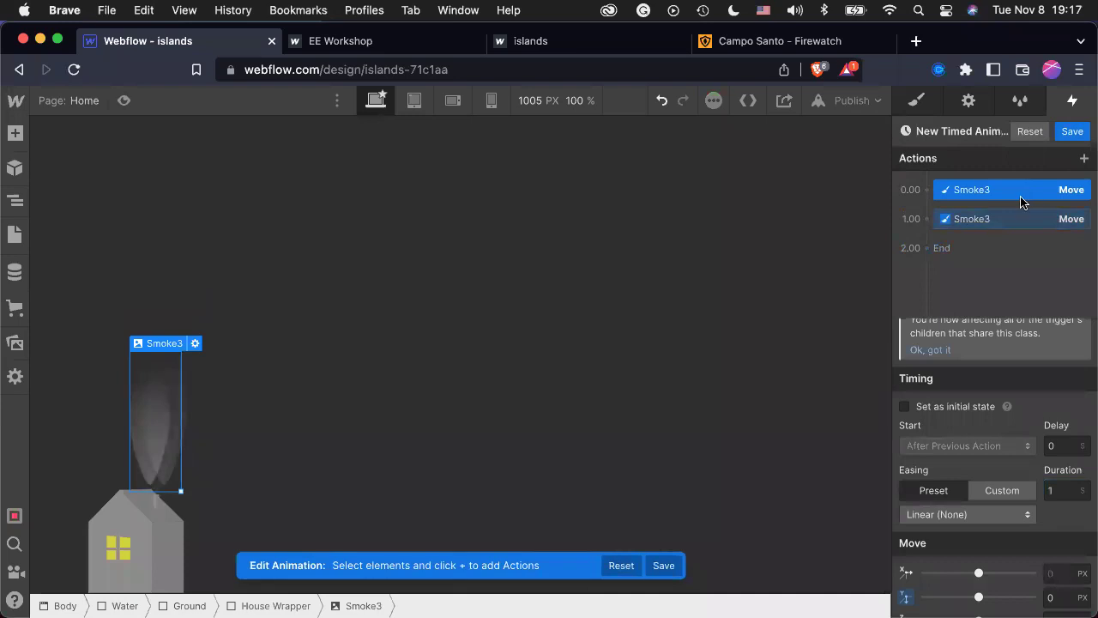
{"action": "left_click", "coordinate": [1073, 131]}
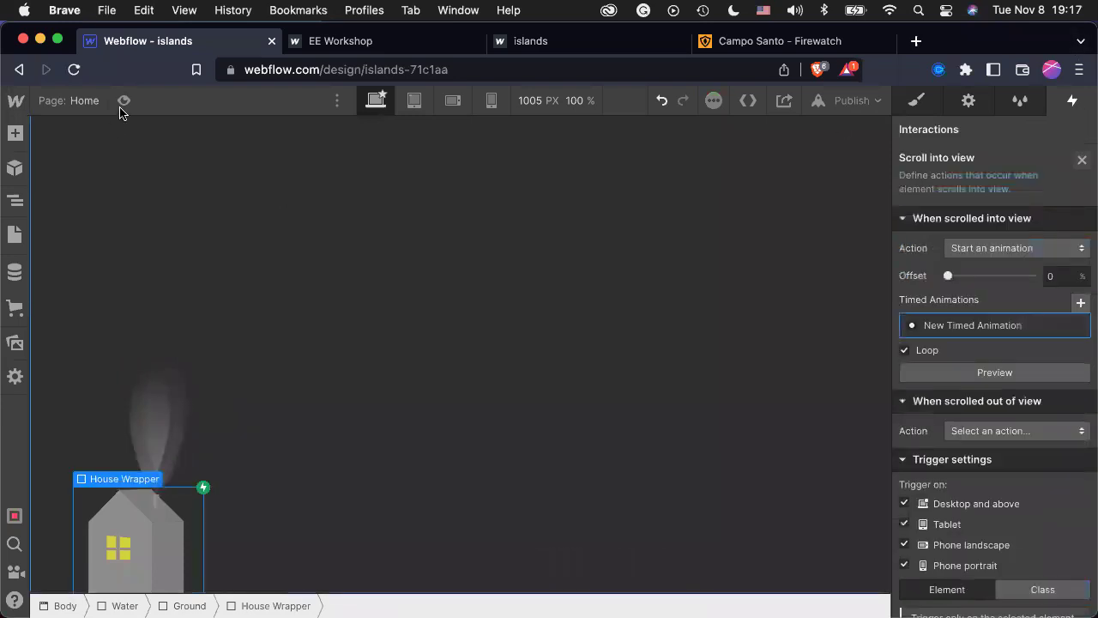
{"action": "left_click", "coordinate": [123, 100]}
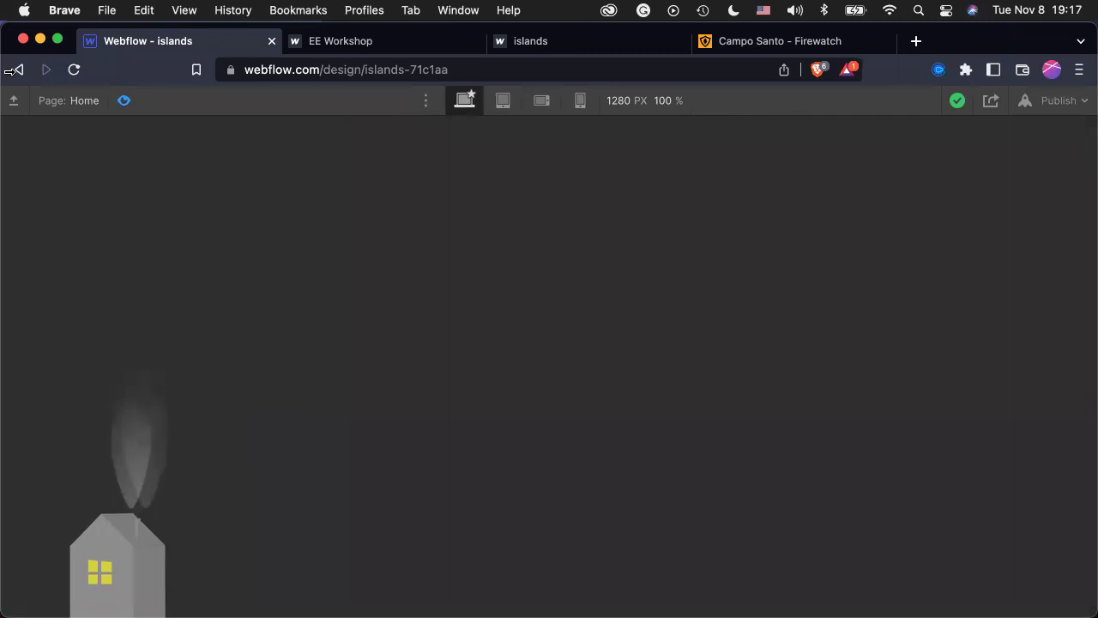
{"action": "left_click", "coordinate": [124, 100]}
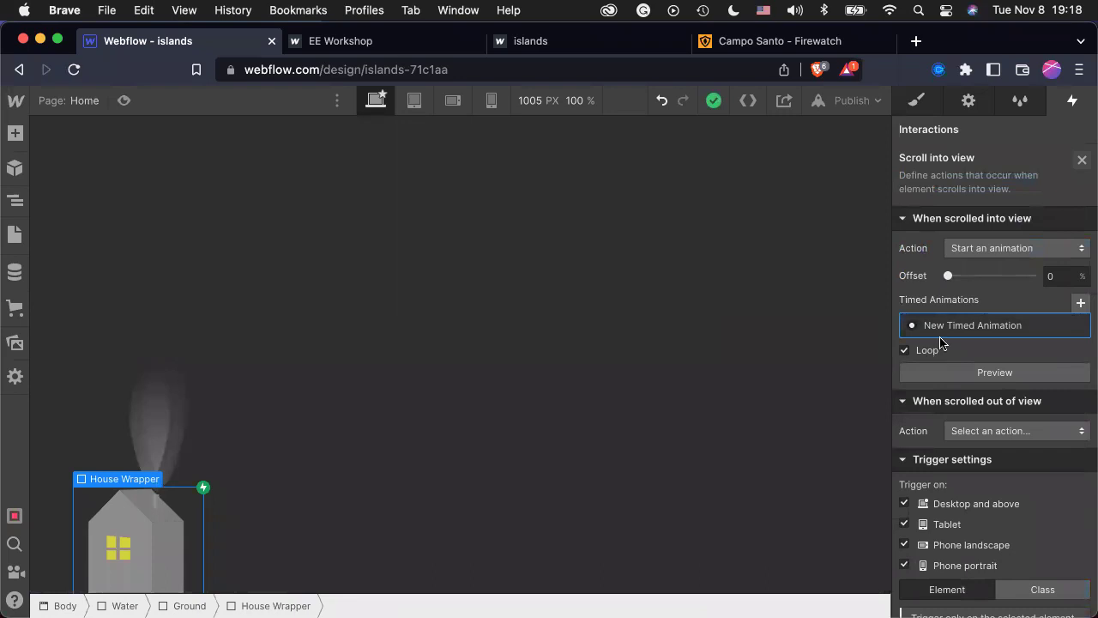
Add a Scale action for Smoke3 alongside the first Move in the timed animation, with X and Y scale set to 1.
{"action": "left_click", "coordinate": [999, 331]}
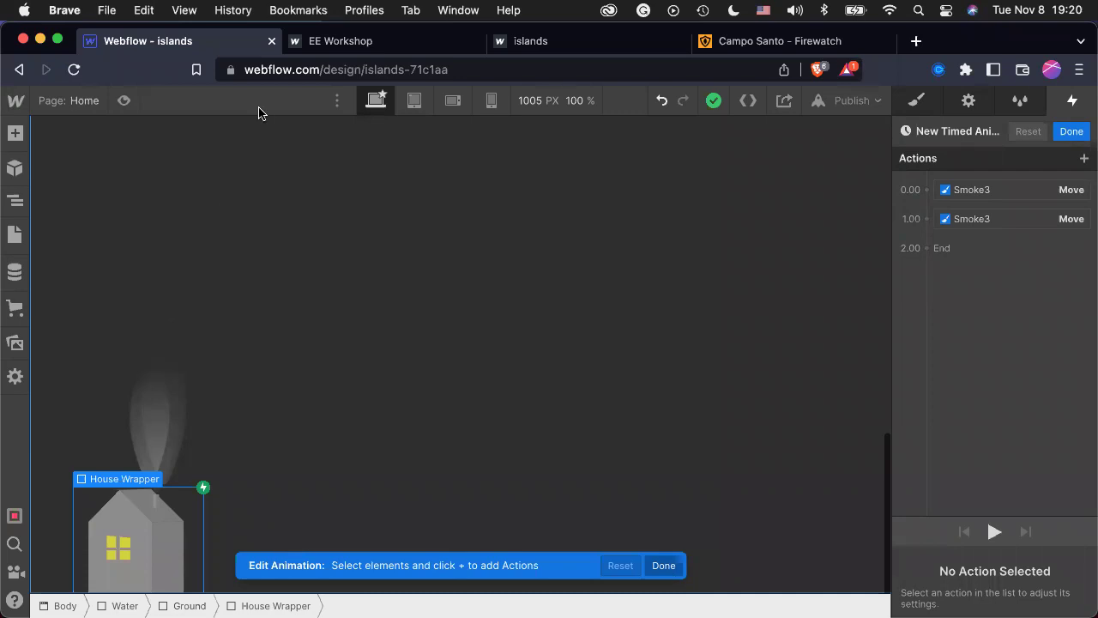
{"action": "left_click", "coordinate": [992, 192]}
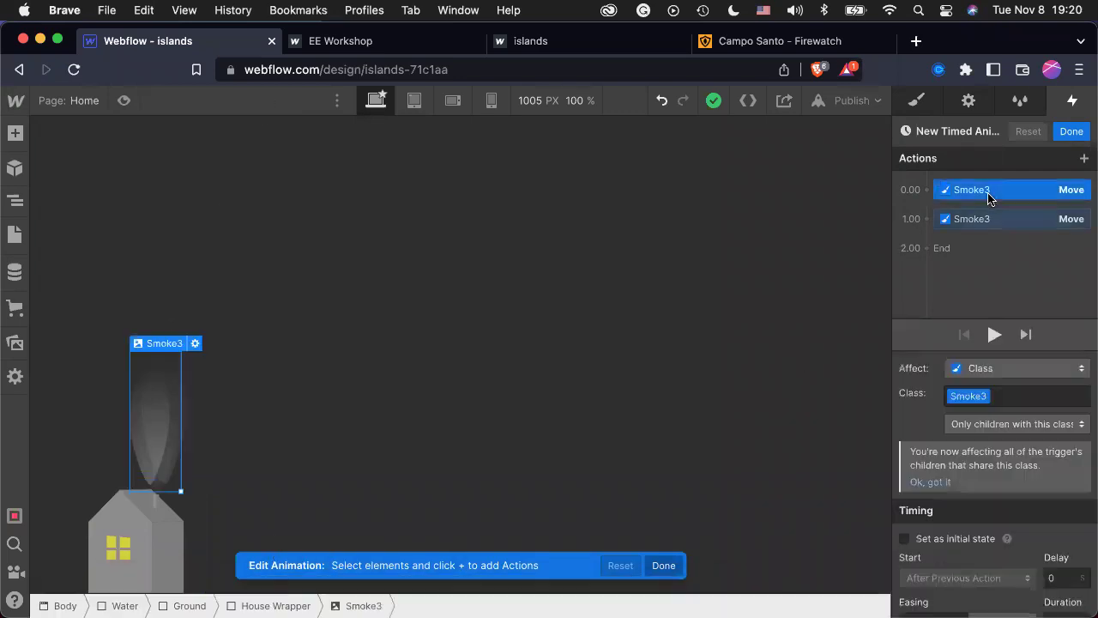
{"action": "left_click", "coordinate": [926, 189]}
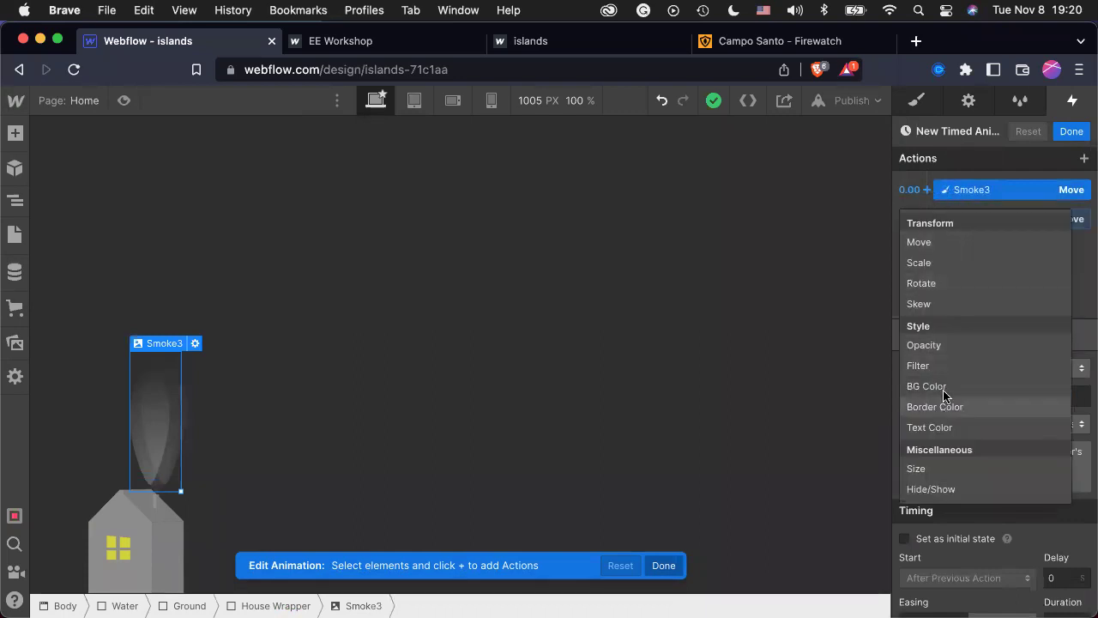
{"action": "left_click", "coordinate": [986, 259]}
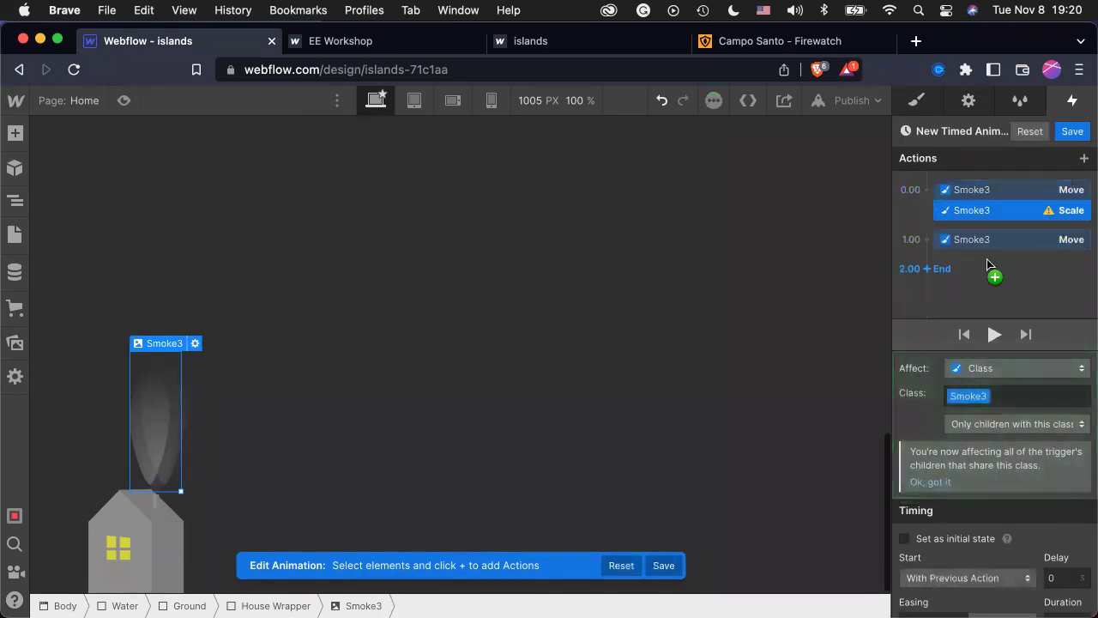
{"action": "scroll", "coordinate": [1007, 537], "scroll_direction": "down", "scroll_amount": 3}
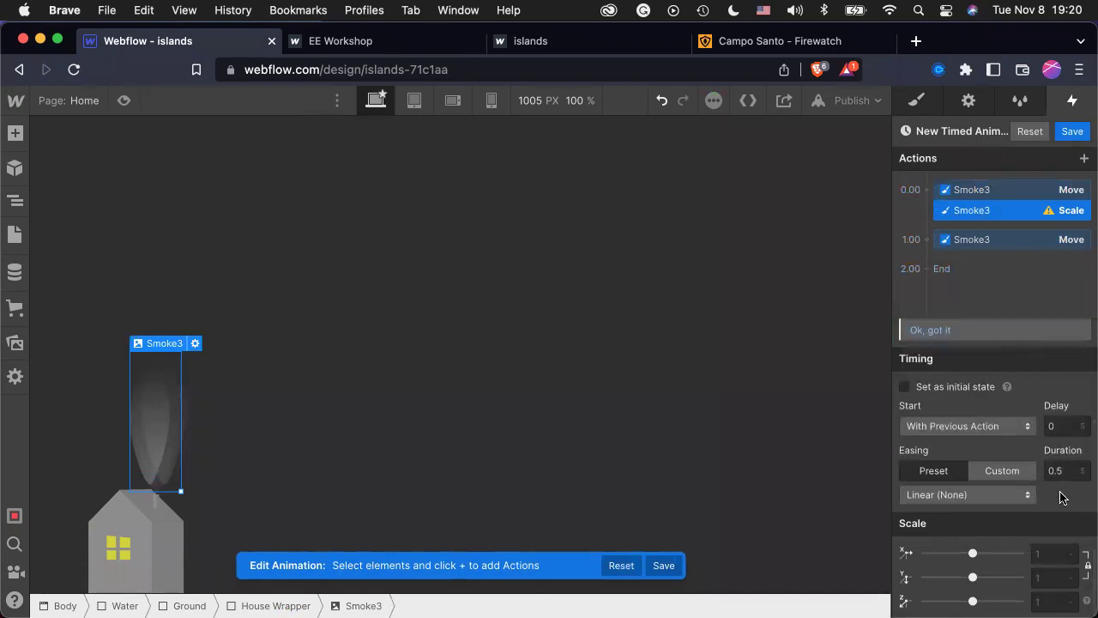
{"action": "left_click", "coordinate": [1048, 556]}
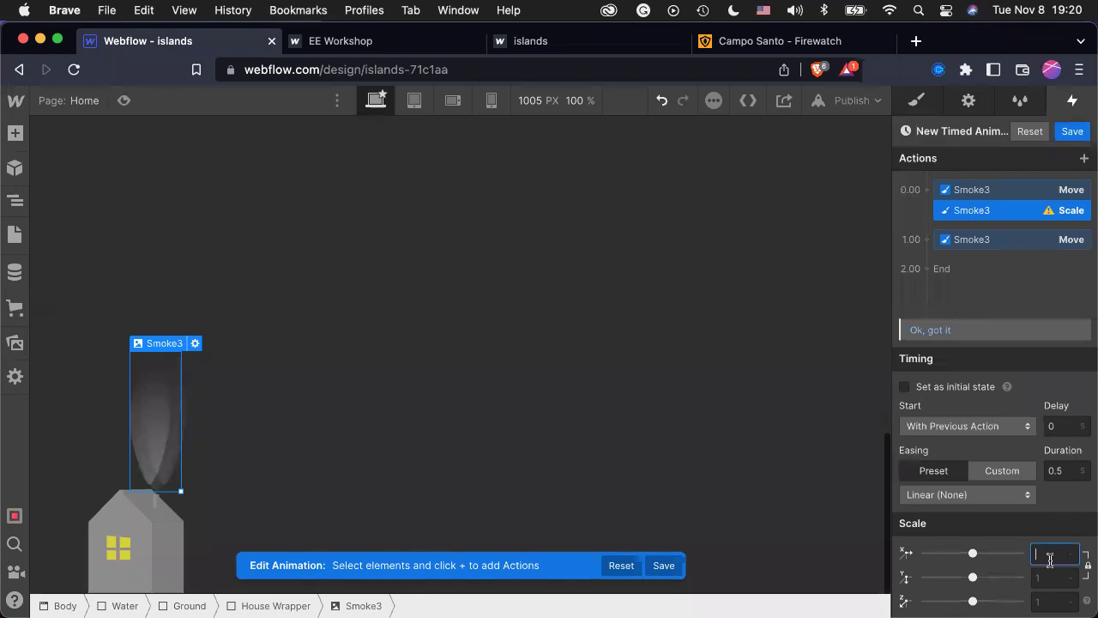
{"action": "type", "text": "1"}
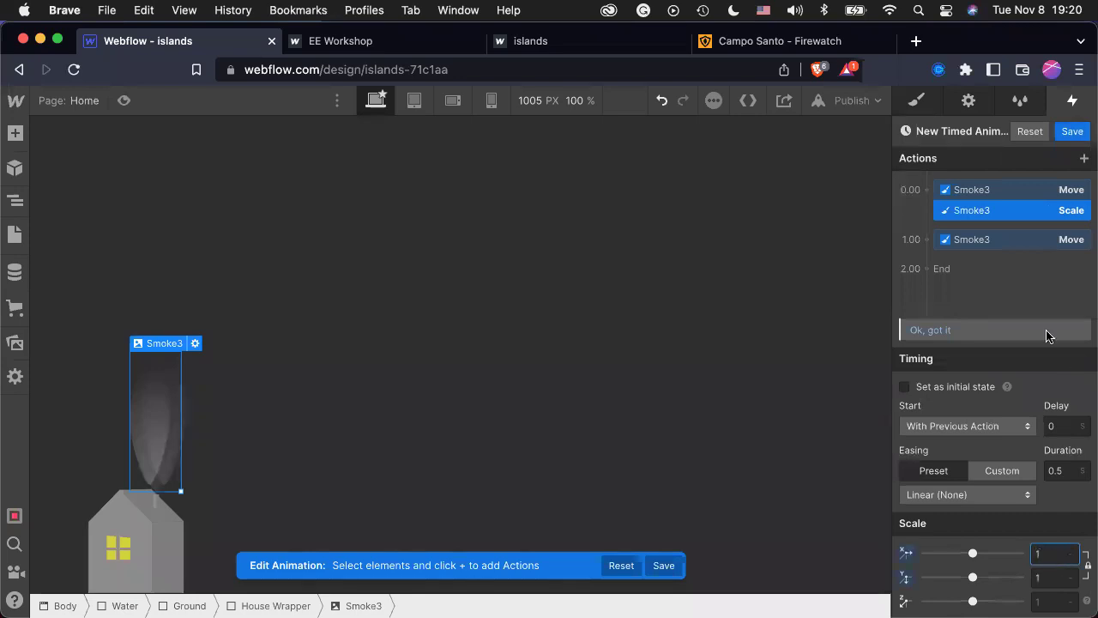
Add a Smoke3 Scale action of 1.2 in X and Y alongside the second Move, then save and preview the animation.
{"action": "left_click", "coordinate": [926, 243]}
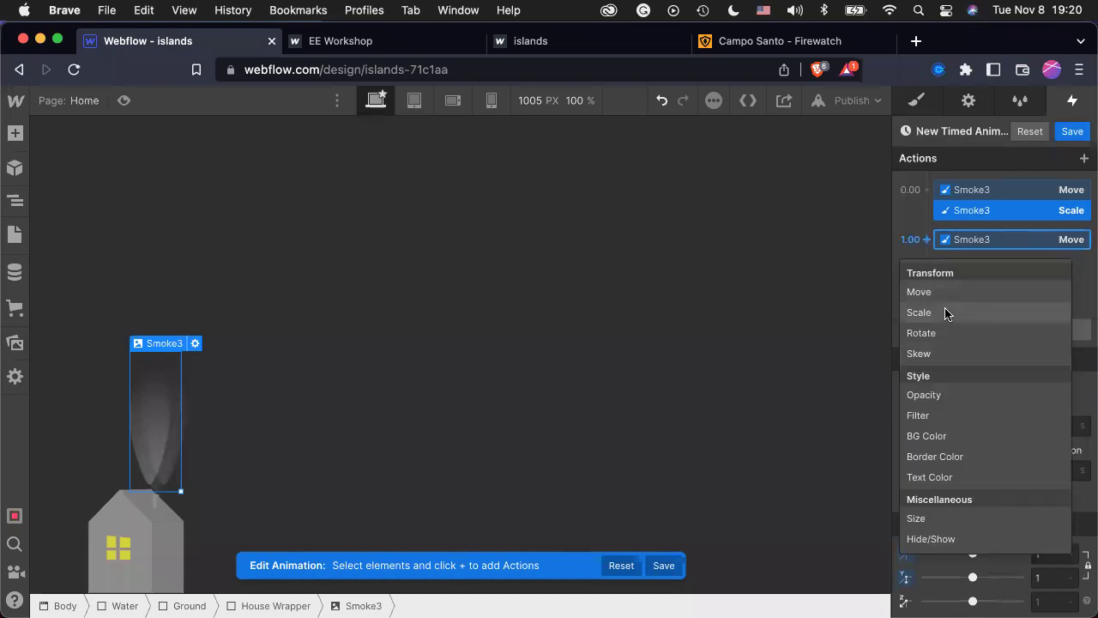
{"action": "left_click", "coordinate": [919, 312]}
{"action": "left_click", "coordinate": [1053, 554]}
{"action": "type", "text": "1.2"}
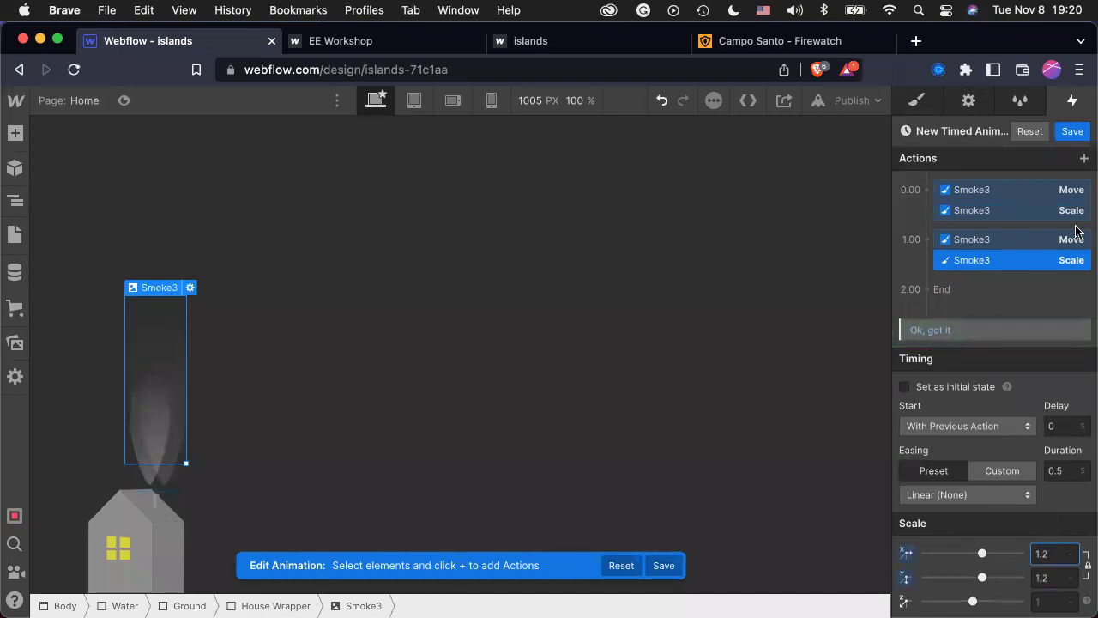
{"action": "left_click", "coordinate": [1072, 131]}
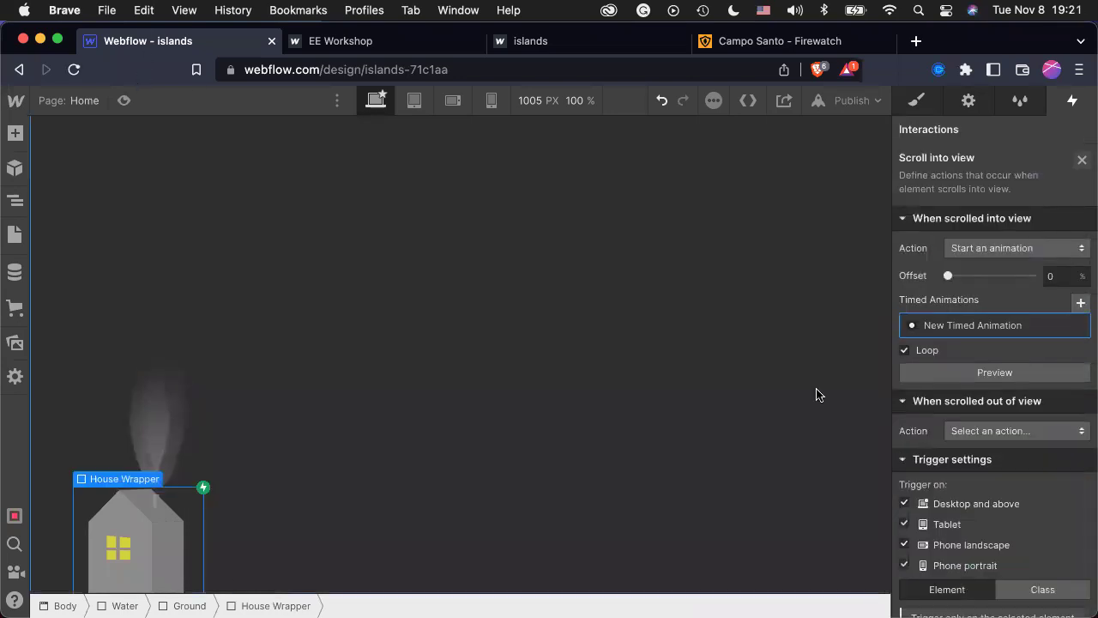
{"action": "left_click", "coordinate": [123, 101]}
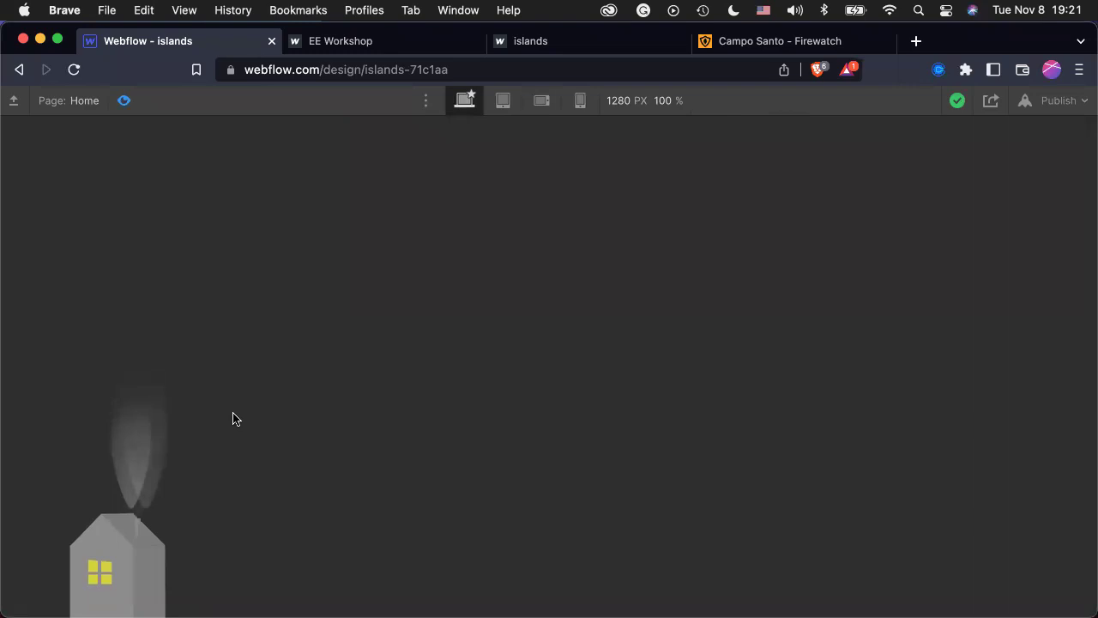
Leave the preview and reopen the House Wrapper's timed animation for editing.
{"action": "left_click", "coordinate": [121, 102]}
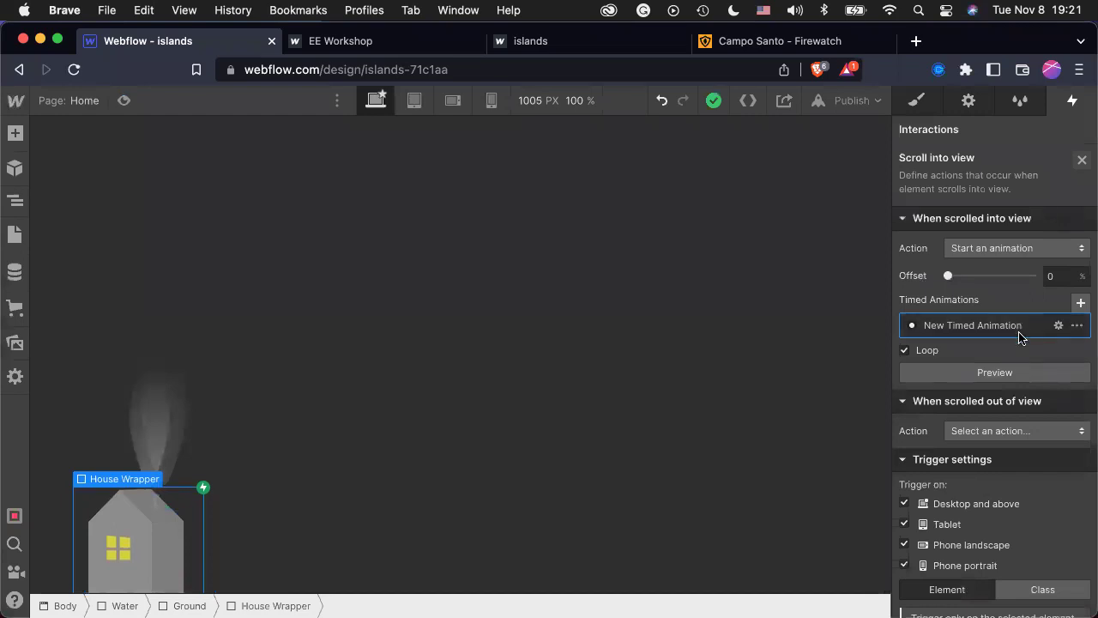
{"action": "left_click", "coordinate": [1057, 325]}
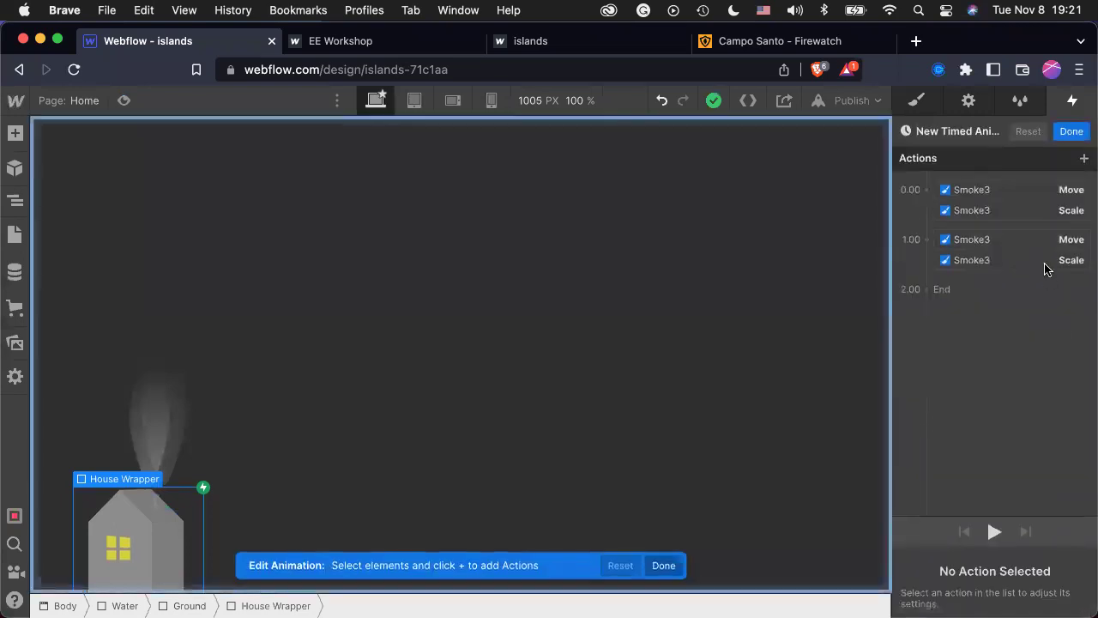
{"action": "left_click", "coordinate": [927, 190]}
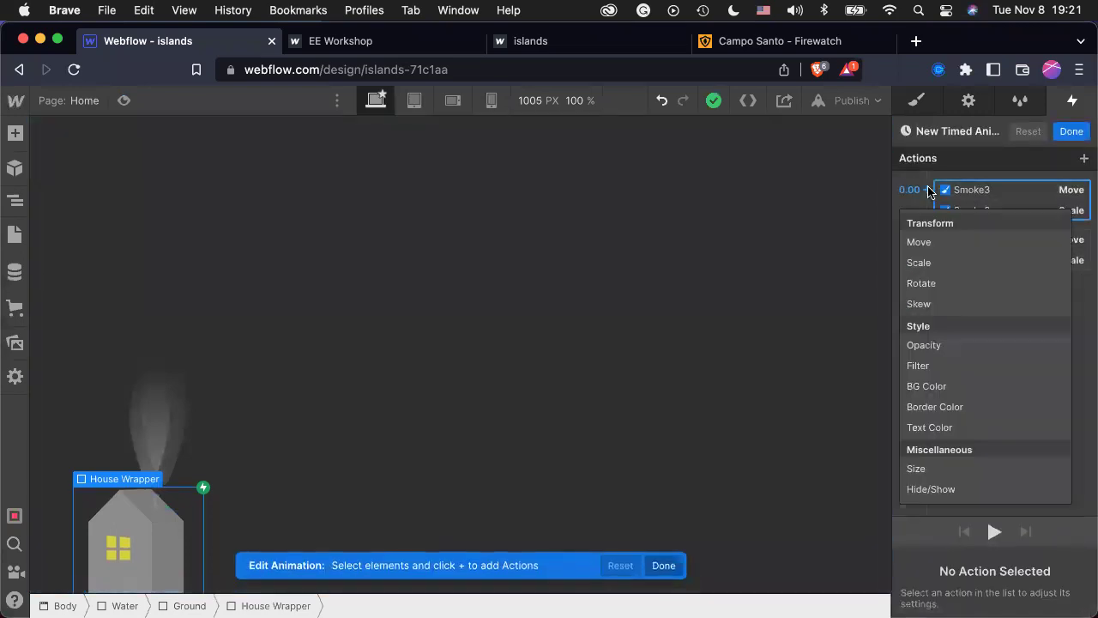
{"action": "left_click", "coordinate": [961, 347]}
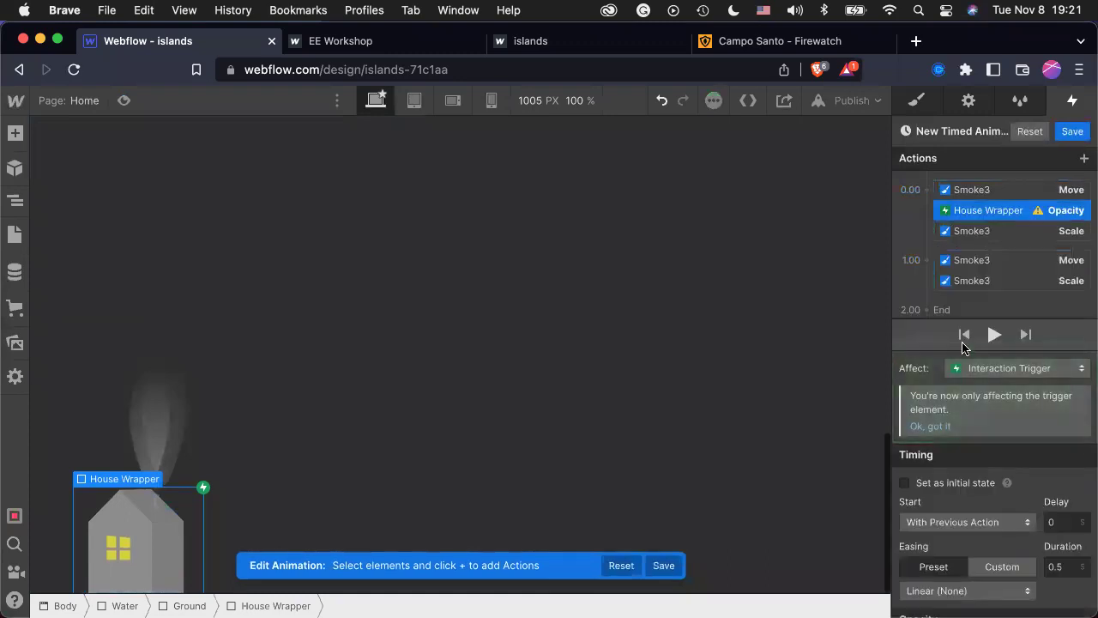
{"action": "key", "text": "Delete"}
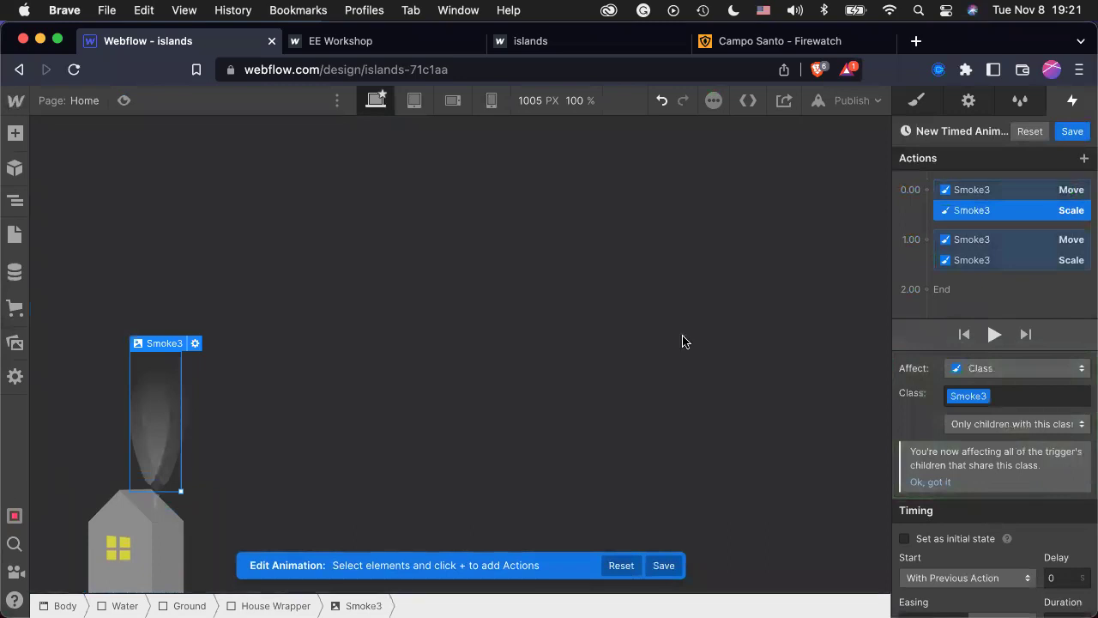
Add a Smoke3 Opacity action to the group at 0.00 s, with the opacity set to 100%.
{"action": "left_click", "coordinate": [972, 190]}
{"action": "left_click", "coordinate": [972, 206]}
{"action": "left_click", "coordinate": [941, 190]}
{"action": "left_click", "coordinate": [926, 190]}
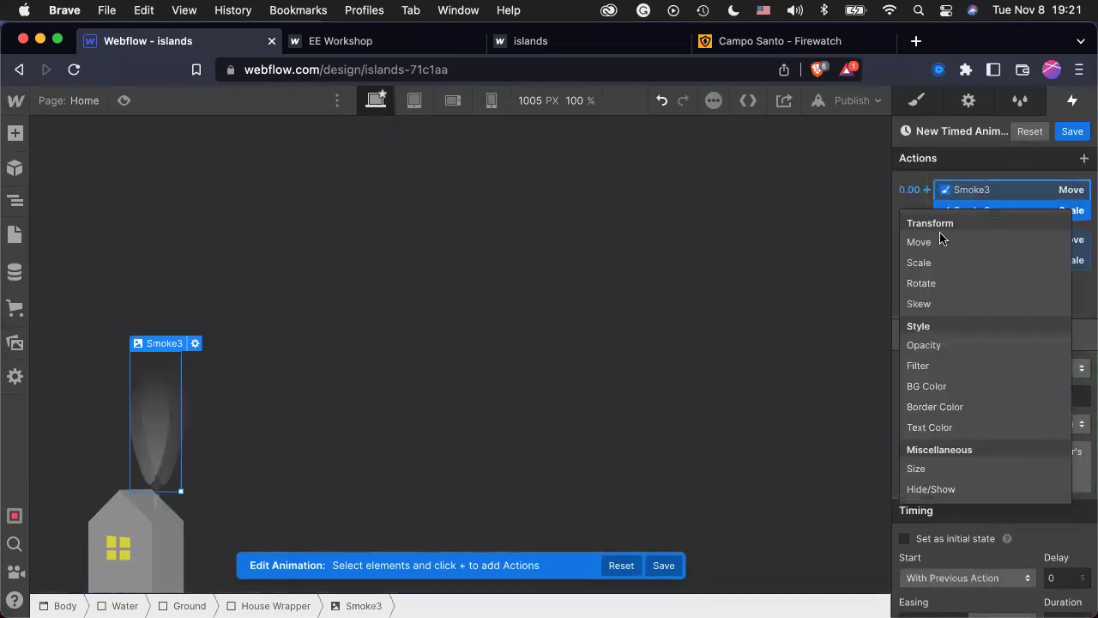
{"action": "left_click", "coordinate": [957, 345]}
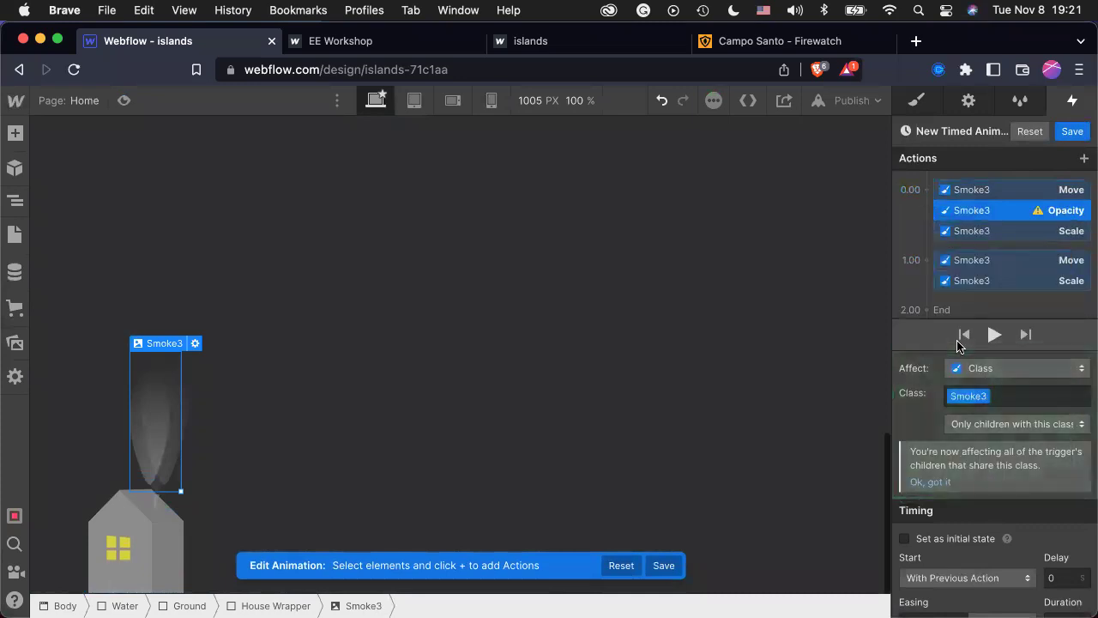
{"action": "scroll", "coordinate": [957, 345], "scroll_direction": "down", "scroll_amount": 3}
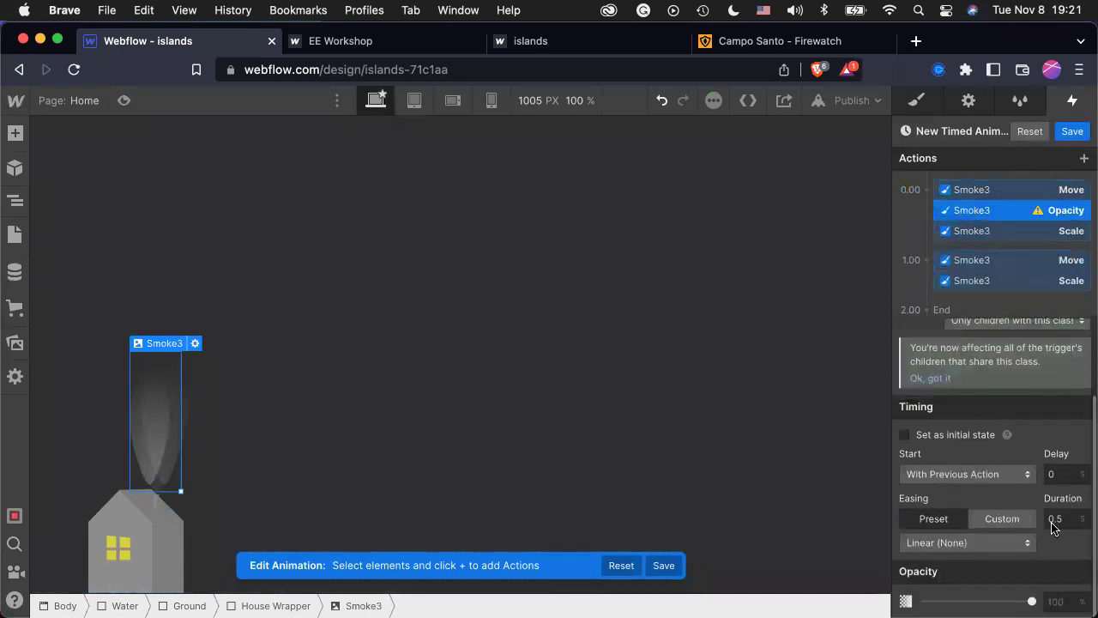
{"action": "left_click", "coordinate": [1055, 598]}
{"action": "type", "text": "100"}
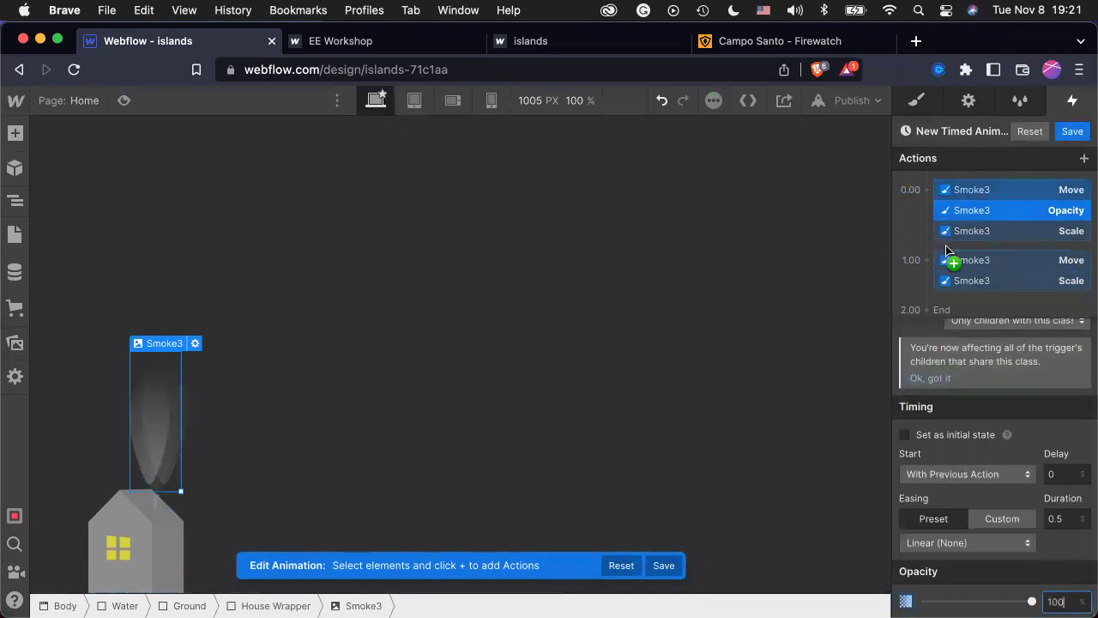
Add a Smoke3 Opacity action of 50% to the group at 1.00 s, then save the animation and preview the page.
{"action": "left_click", "coordinate": [928, 265]}
{"action": "left_click", "coordinate": [927, 261]}
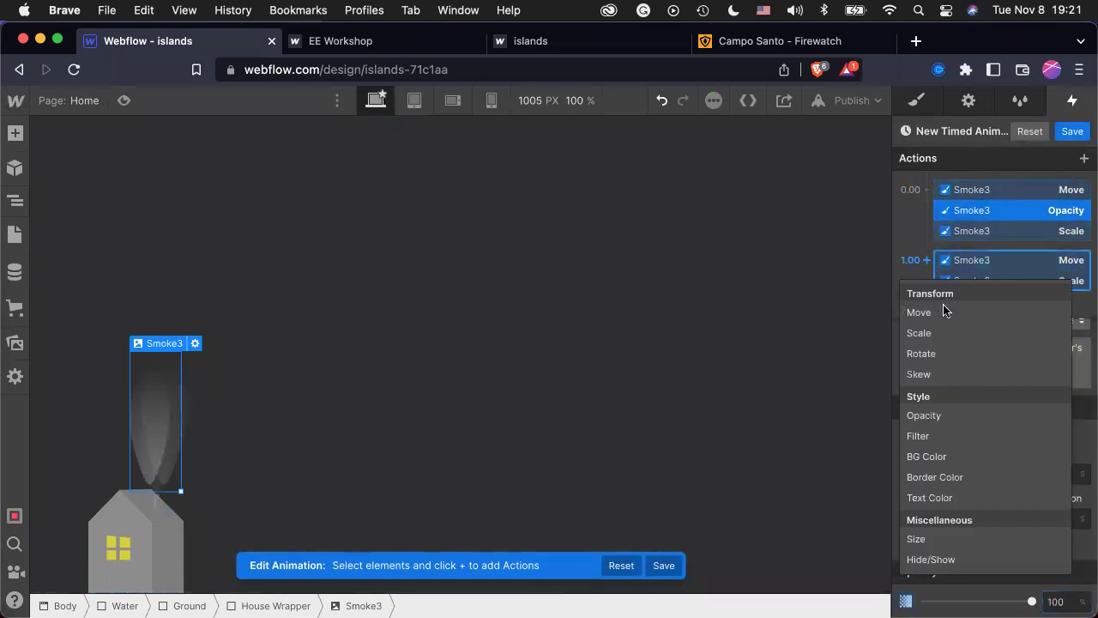
{"action": "left_click", "coordinate": [960, 417]}
{"action": "left_click", "coordinate": [1057, 600]}
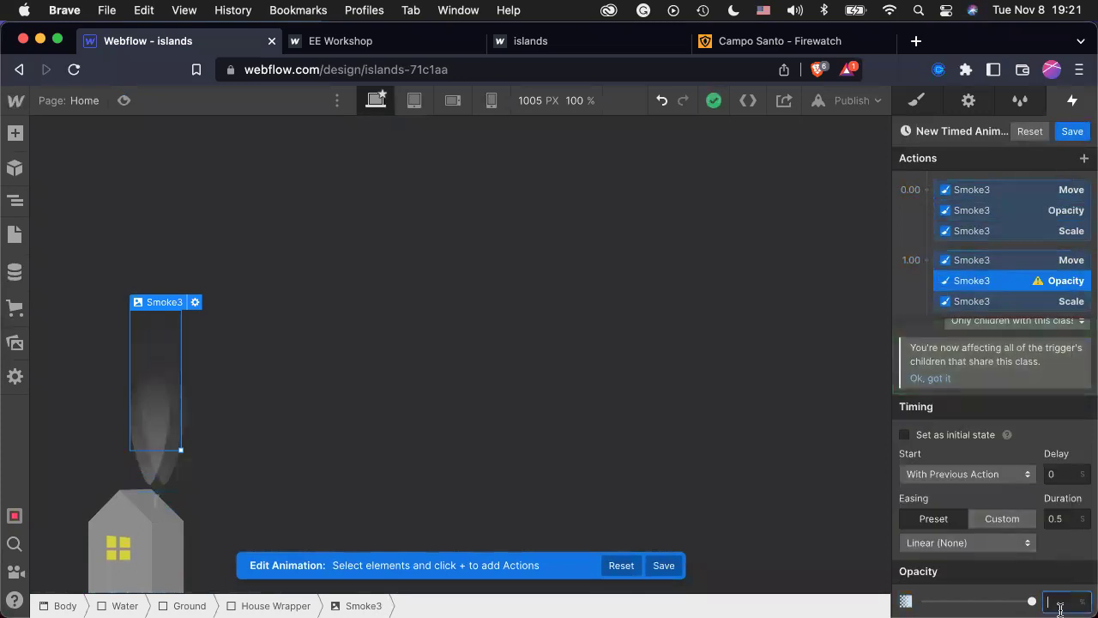
{"action": "type", "text": "50"}
{"action": "key", "text": "Return"}
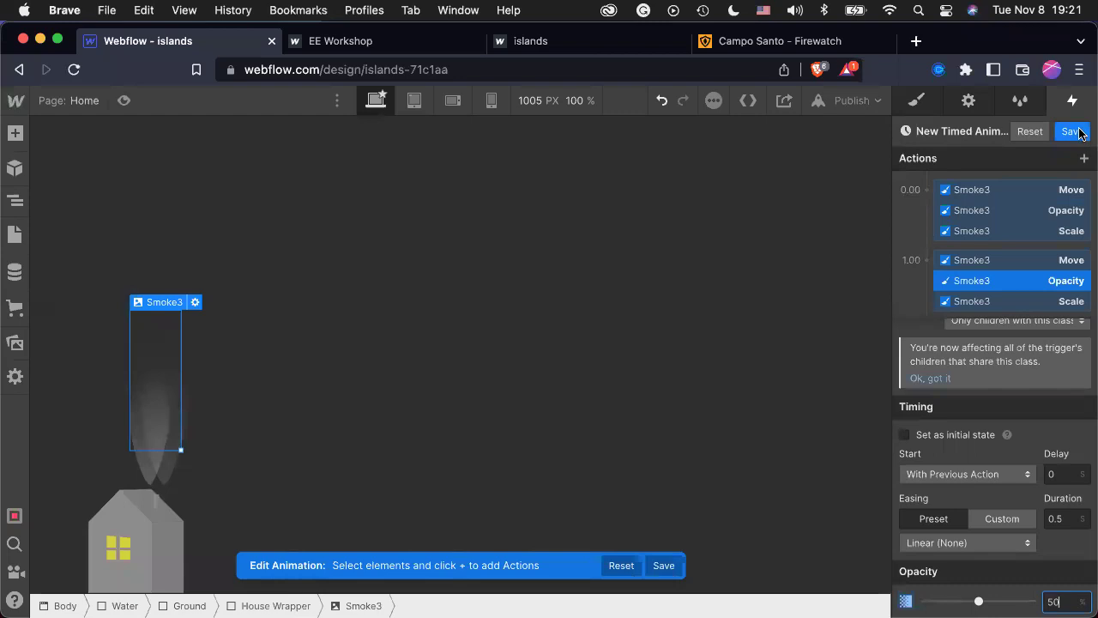
{"action": "scroll", "coordinate": [985, 436], "scroll_direction": "up", "scroll_amount": 3}
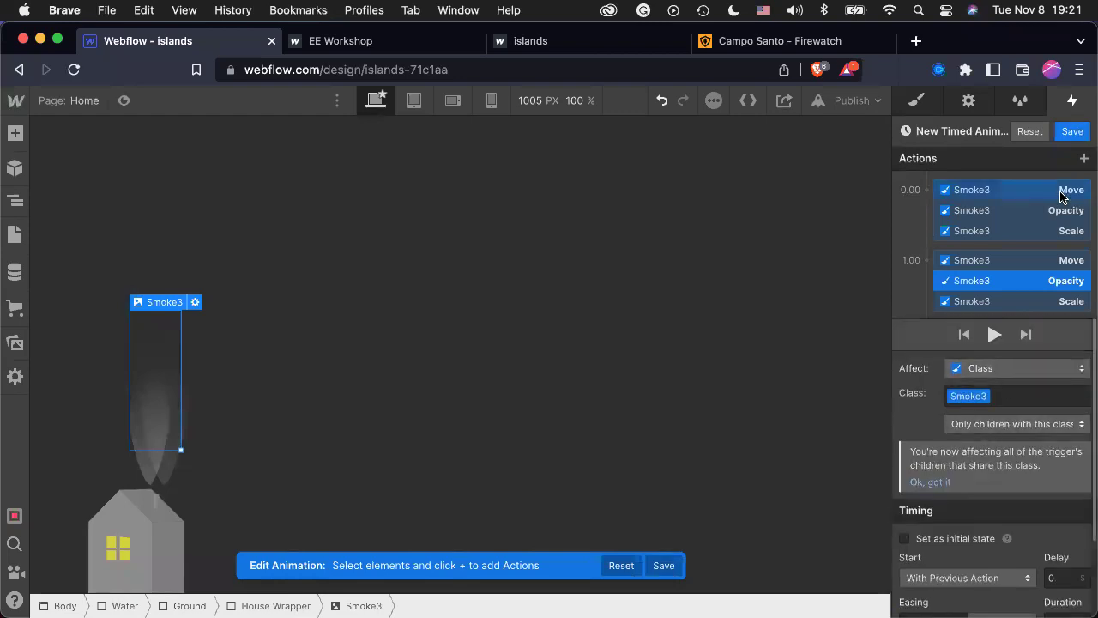
{"action": "left_click", "coordinate": [1079, 135]}
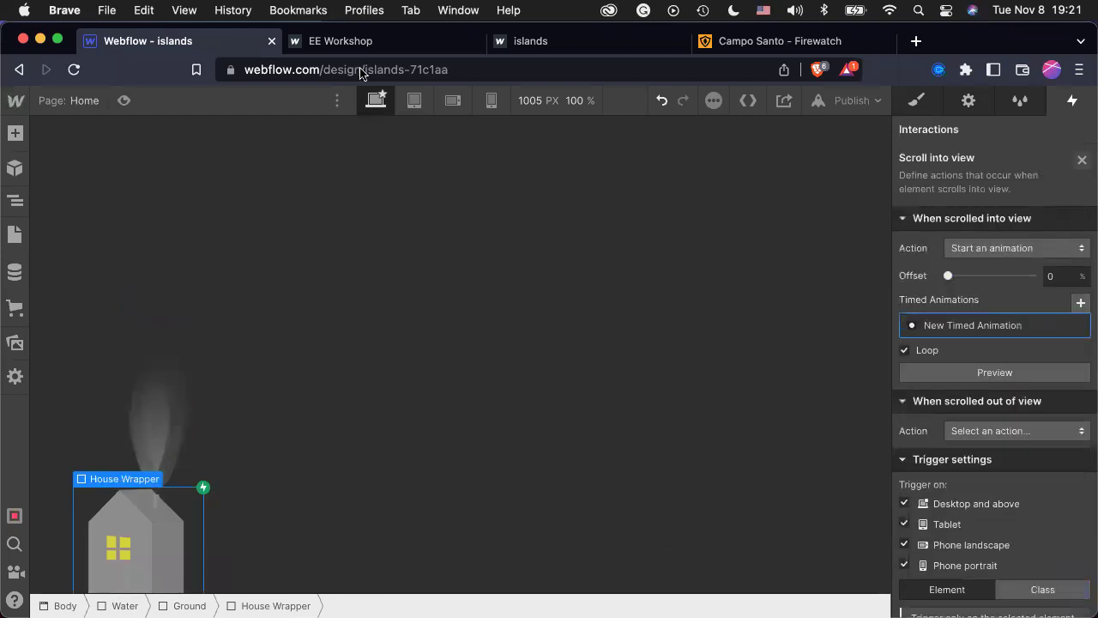
{"action": "left_click", "coordinate": [121, 102]}
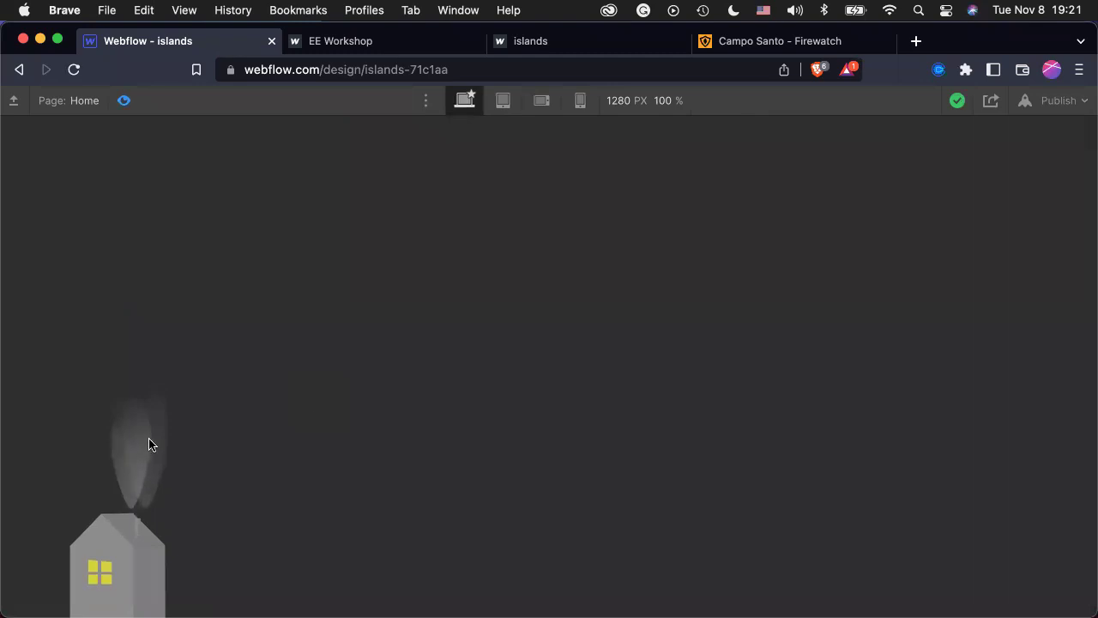
Leave the preview, reselect the House Wrapper and reopen the timed animation of its Scroll into view trigger.
{"action": "left_click", "coordinate": [124, 101]}
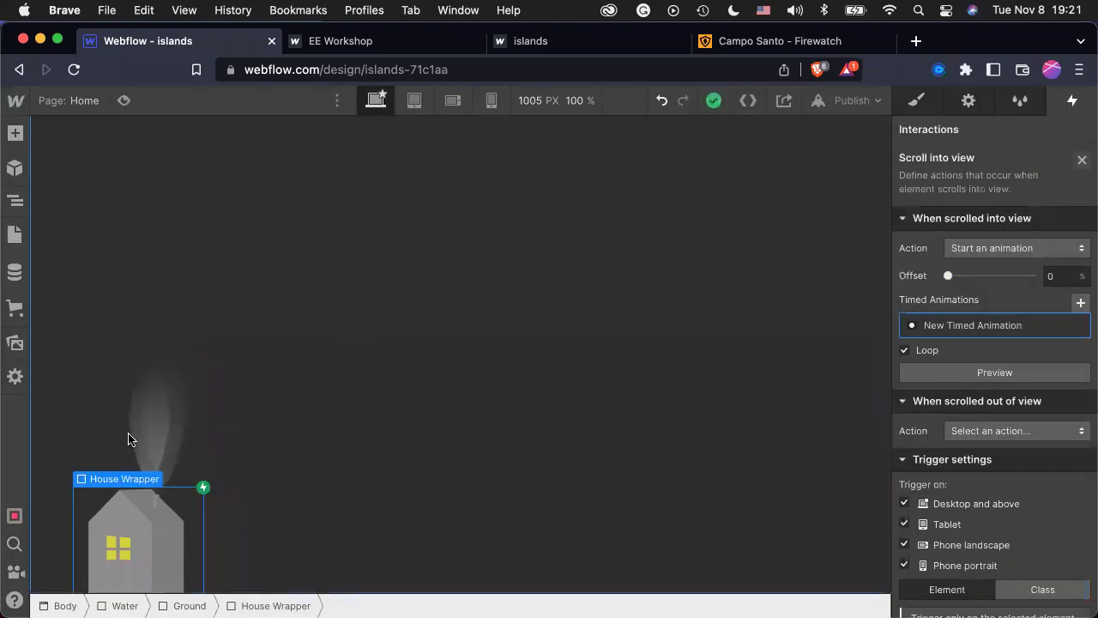
{"action": "left_click", "coordinate": [150, 435]}
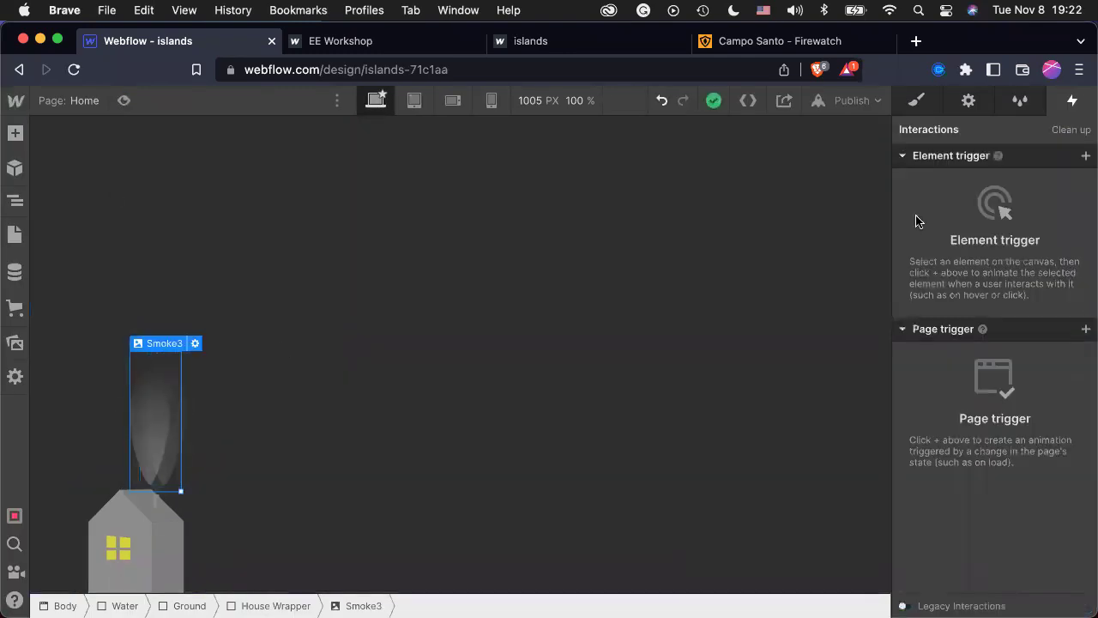
{"action": "left_click", "coordinate": [152, 537]}
{"action": "left_click", "coordinate": [301, 604]}
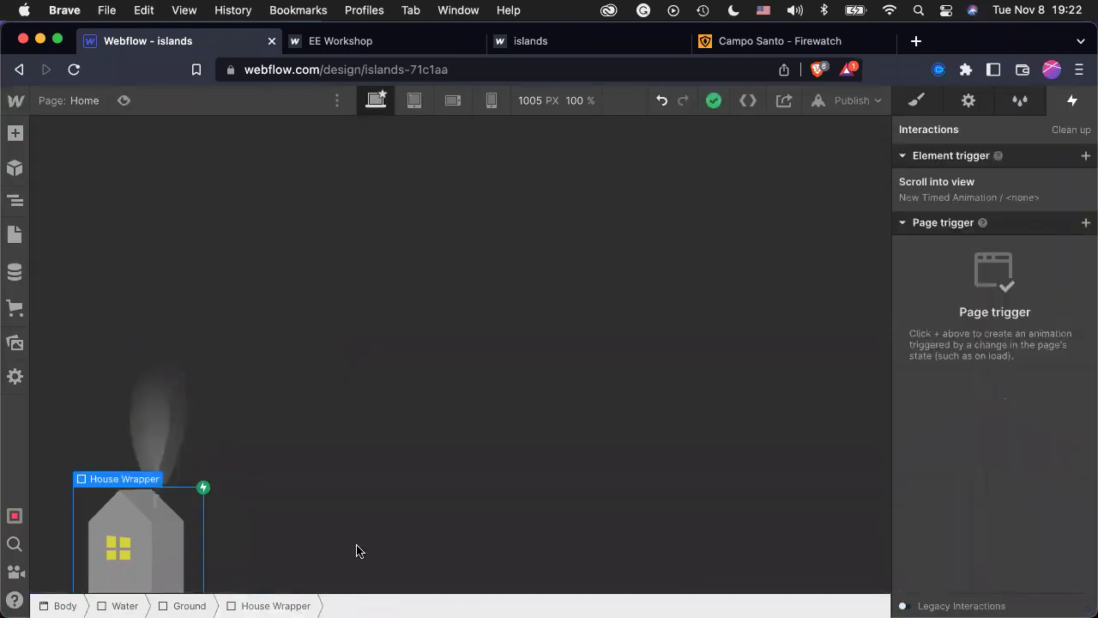
{"action": "left_click", "coordinate": [1005, 202]}
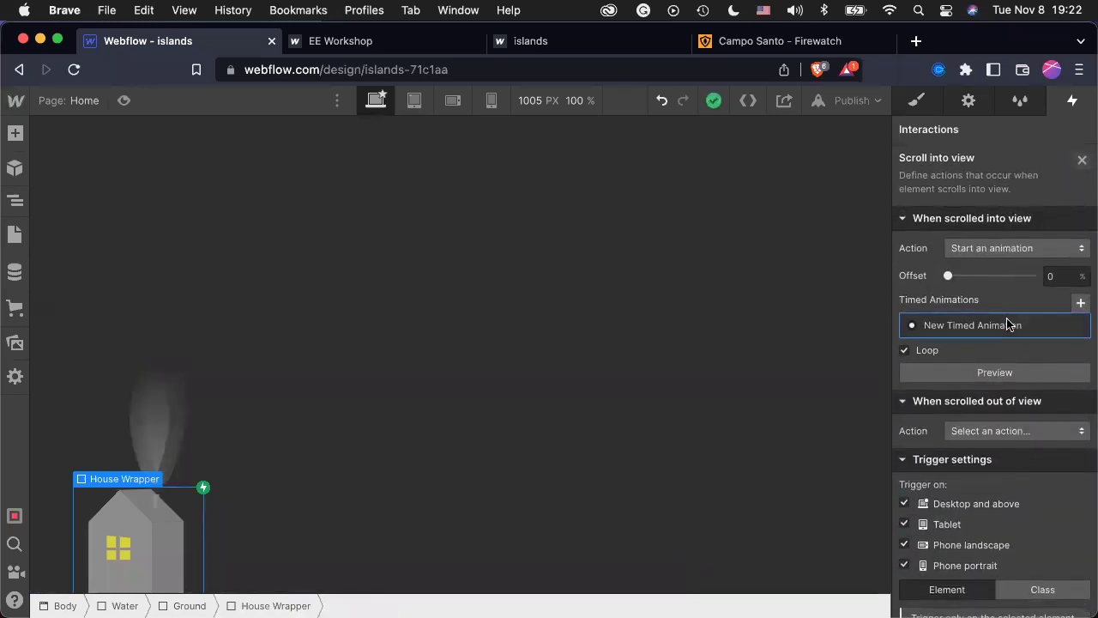
{"action": "left_click", "coordinate": [1055, 325]}
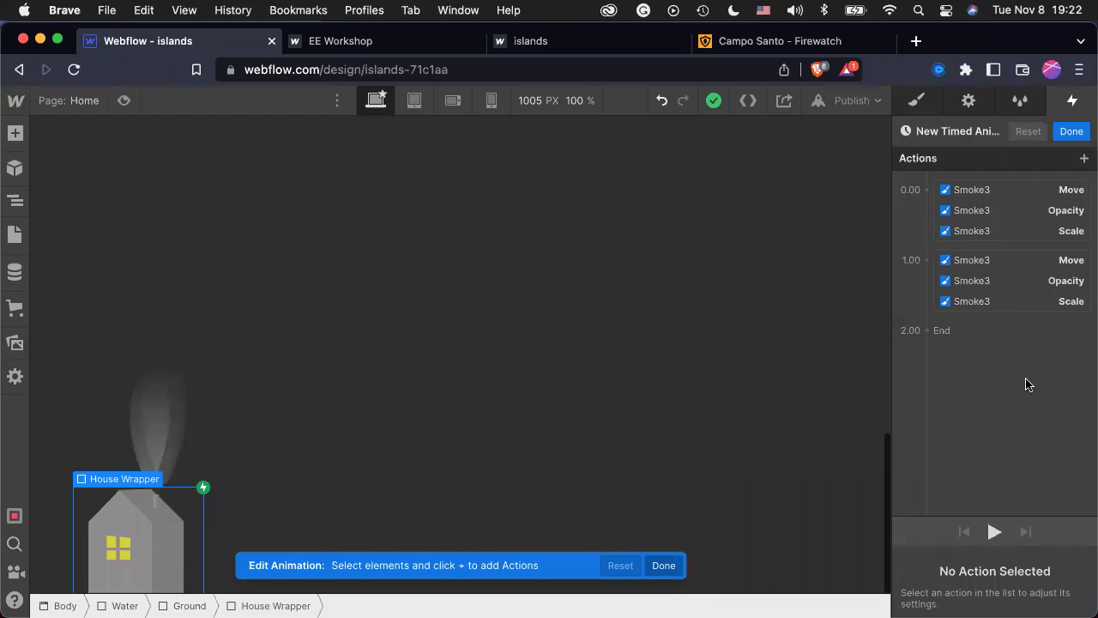
Add a Move action for Smoke2 to the group at 0.00 s, with the Y offset set to 0 px.
{"action": "left_click", "coordinate": [164, 447]}
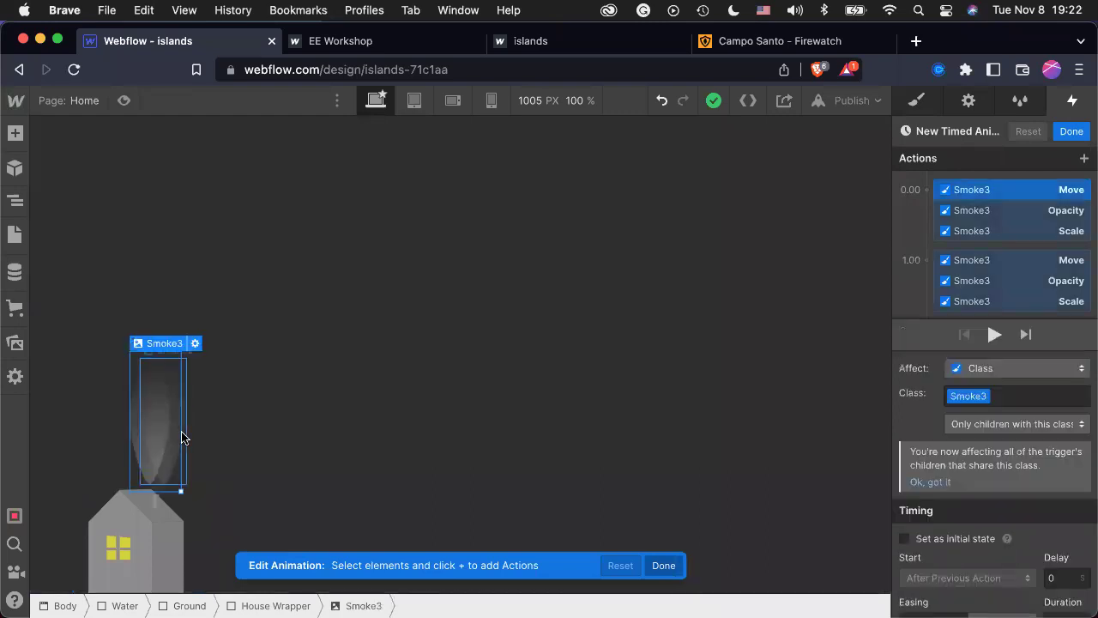
{"action": "left_click", "coordinate": [182, 438]}
{"action": "left_click", "coordinate": [925, 190]}
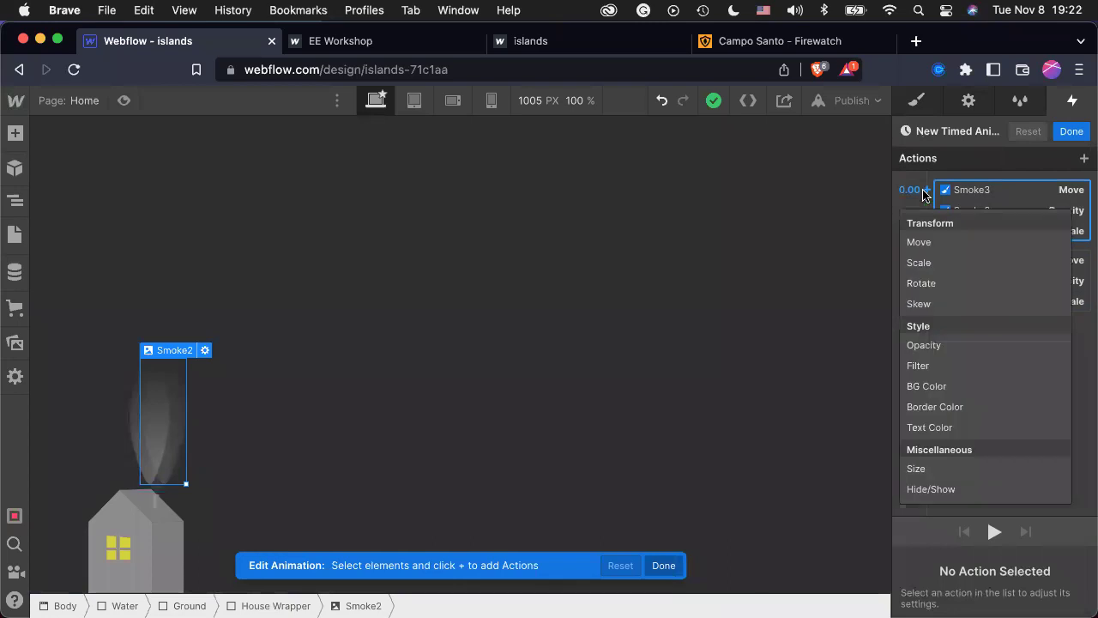
{"action": "left_click", "coordinate": [931, 242]}
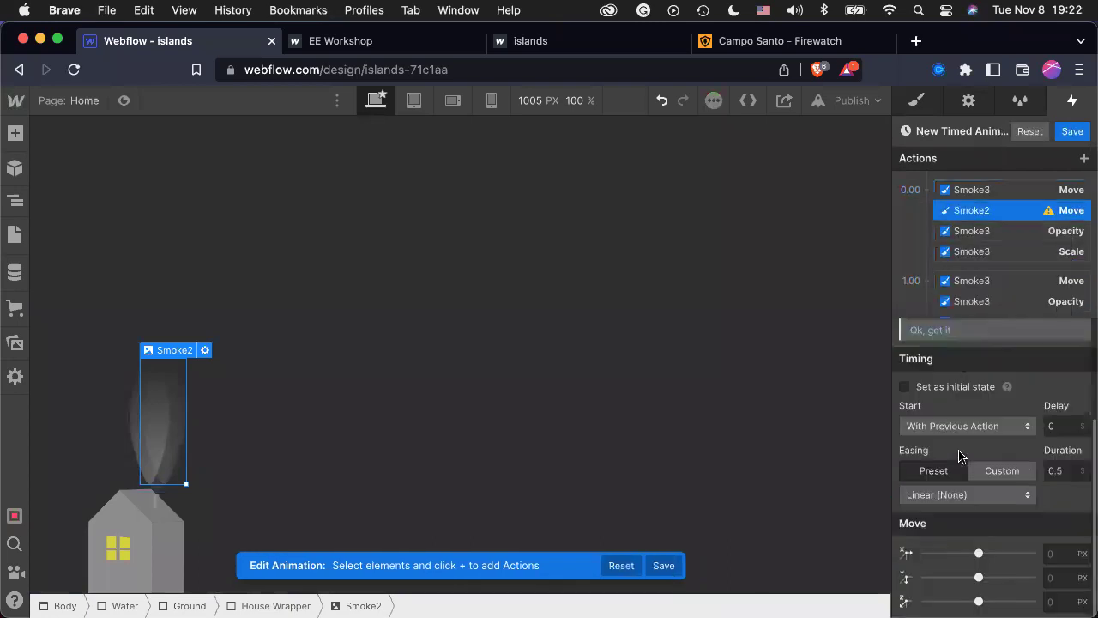
{"action": "left_click", "coordinate": [1054, 580]}
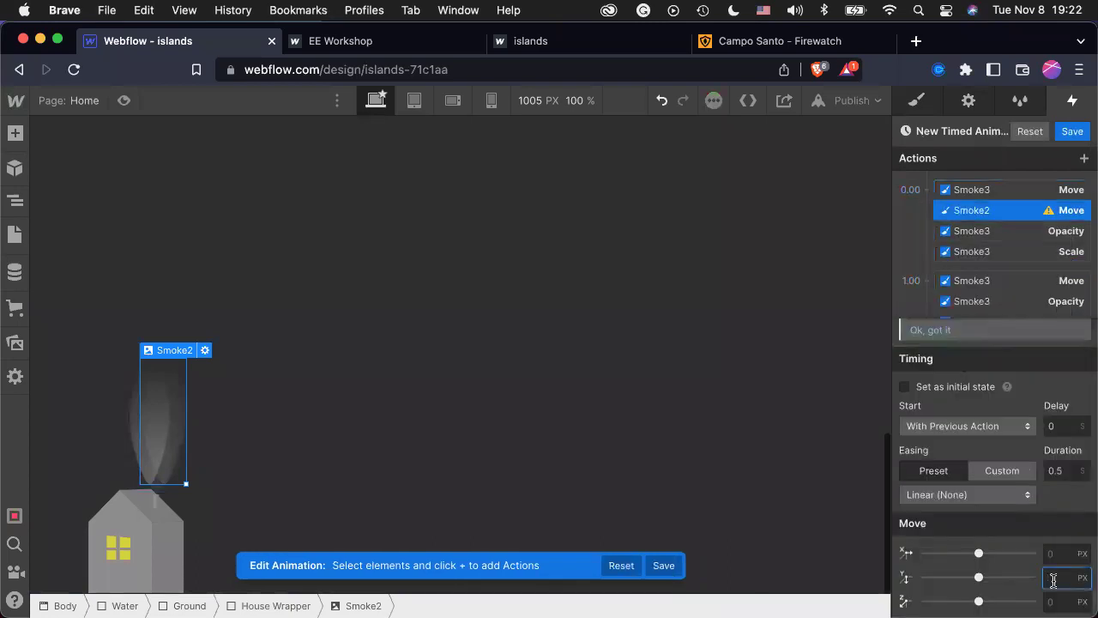
{"action": "type", "text": "0"}
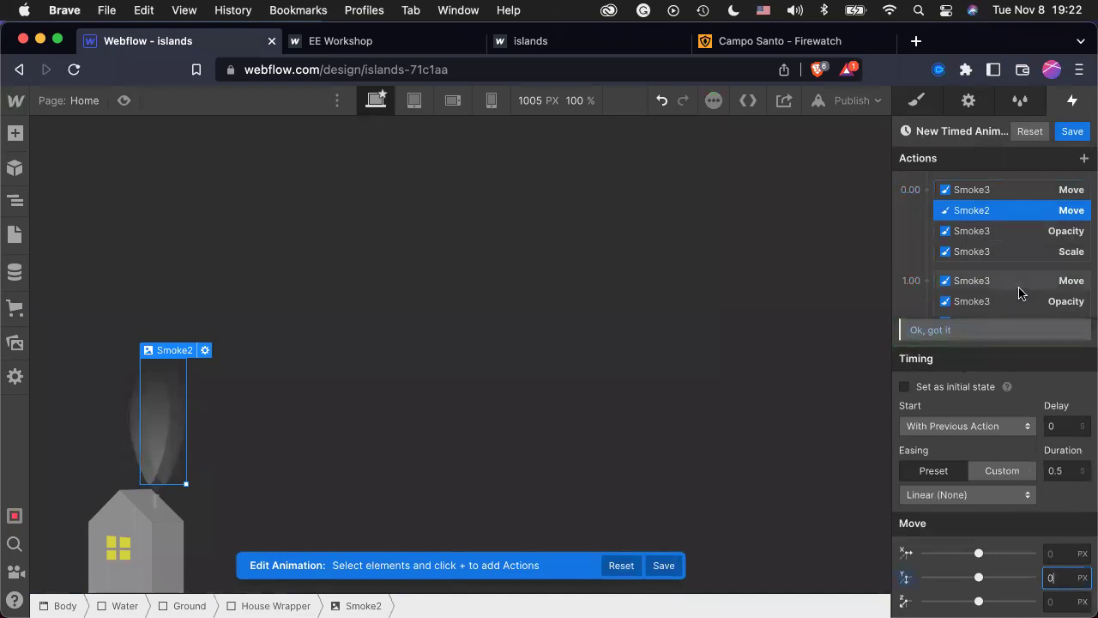
Add a Smoke2 Move action to the group at 1.00 s, with the Y offset set to -25 px.
{"action": "left_click", "coordinate": [926, 284]}
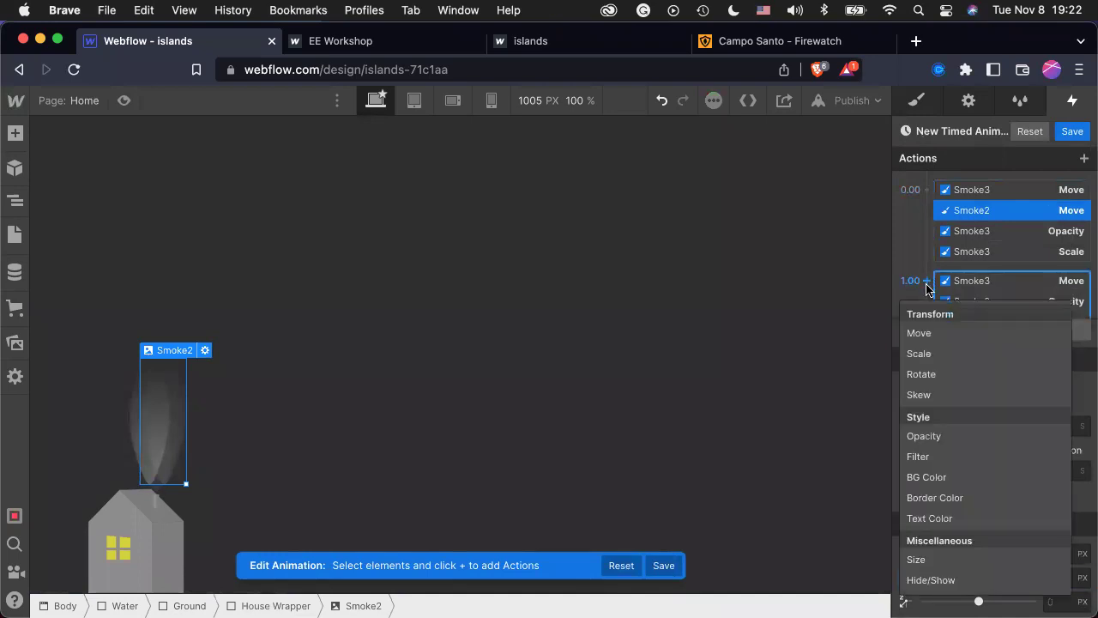
{"action": "left_click", "coordinate": [933, 331]}
{"action": "left_click", "coordinate": [1047, 576]}
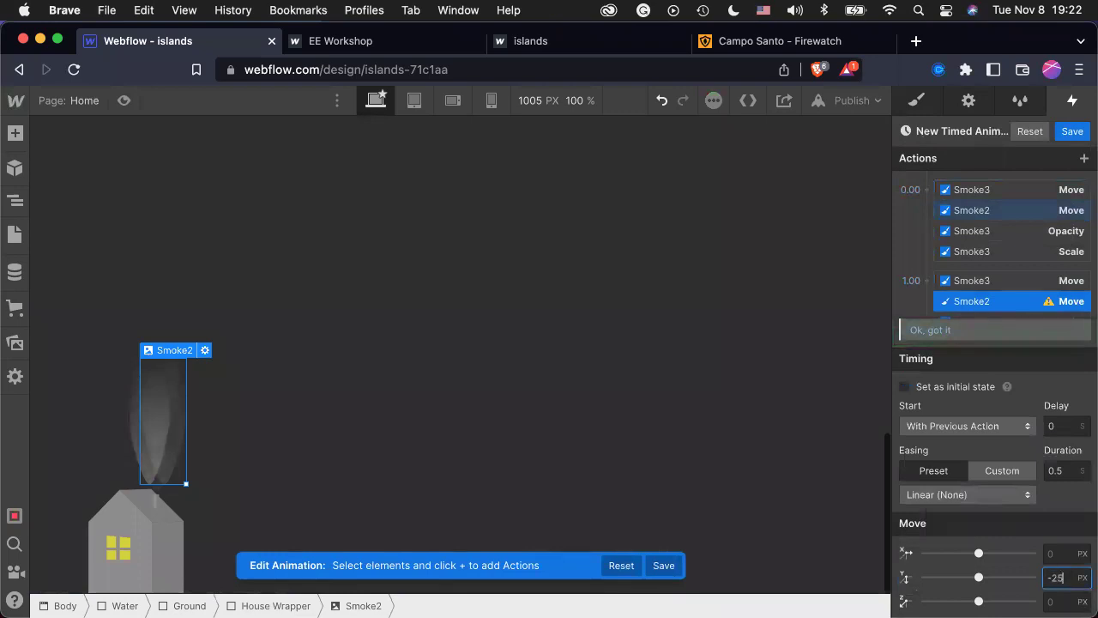
{"action": "key", "text": "Return"}
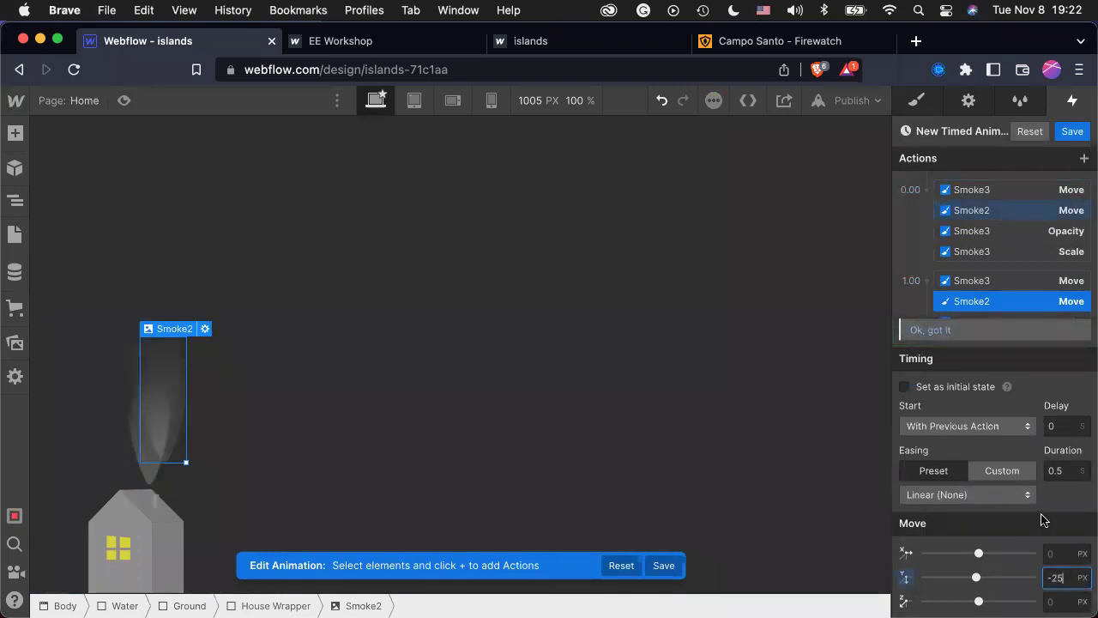
{"action": "scroll", "coordinate": [1025, 257], "scroll_direction": "down", "scroll_amount": 2}
{"action": "scroll", "coordinate": [1027, 258], "scroll_direction": "up", "scroll_amount": 2}
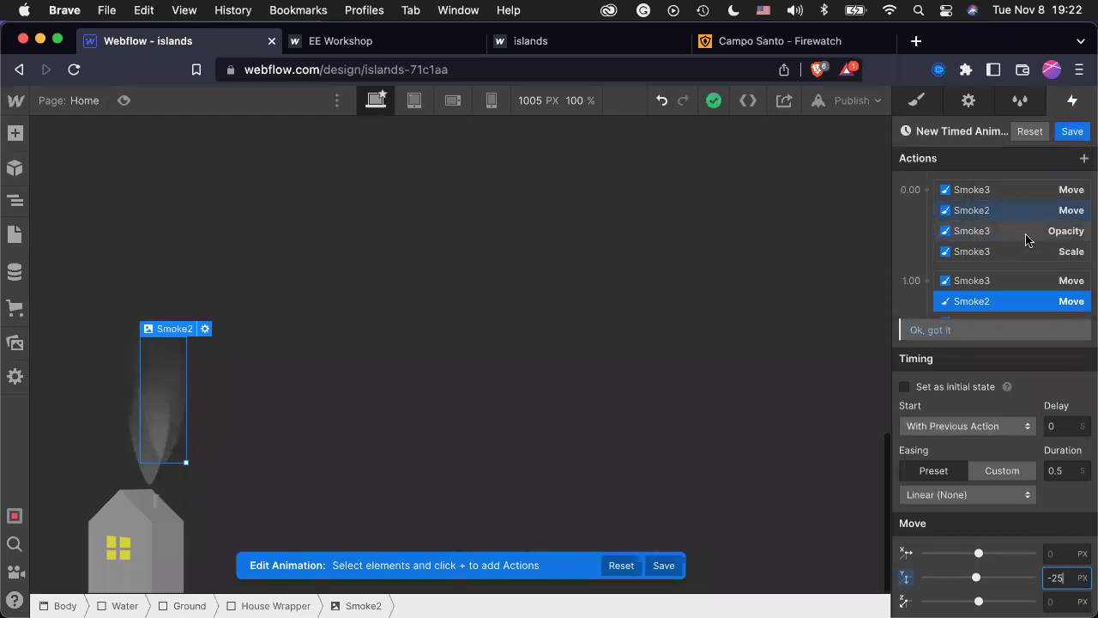
{"action": "scroll", "coordinate": [1027, 240], "scroll_direction": "down", "scroll_amount": 2}
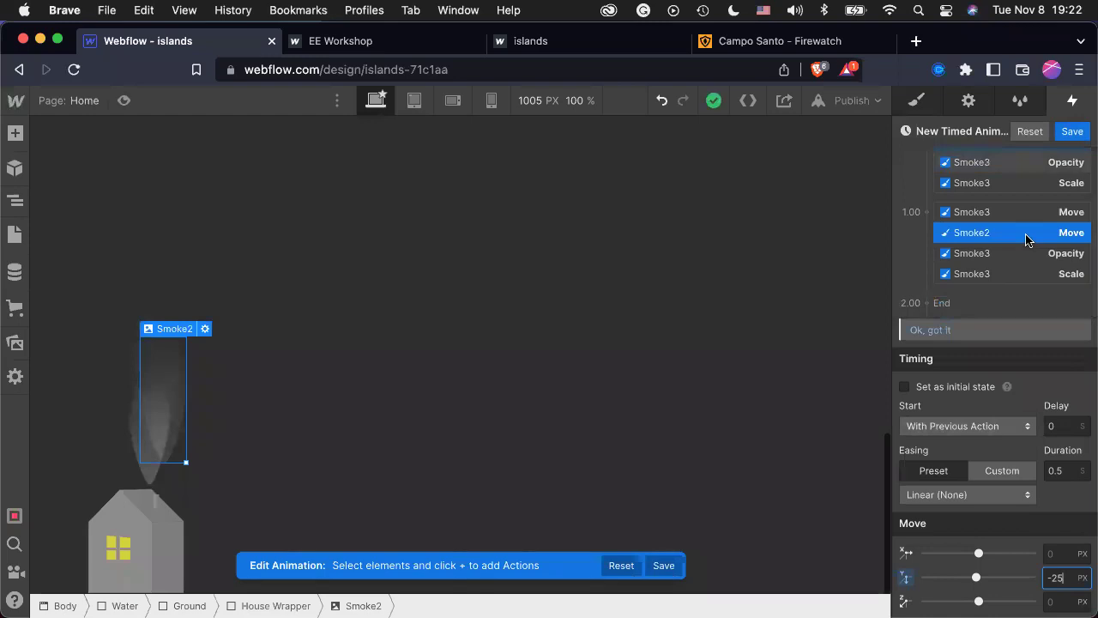
{"action": "scroll", "coordinate": [1027, 241], "scroll_direction": "up", "scroll_amount": 3}
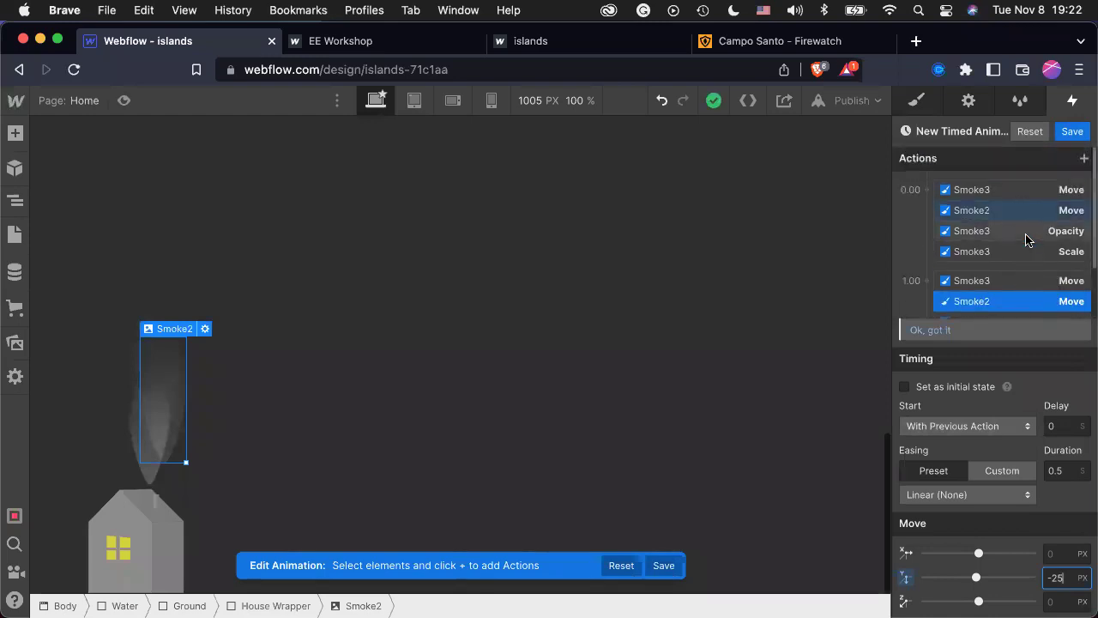
Add a Smoke2 Scale action to the group at 0.00 s, with X and Y scale set to 1.
{"action": "left_click", "coordinate": [926, 190]}
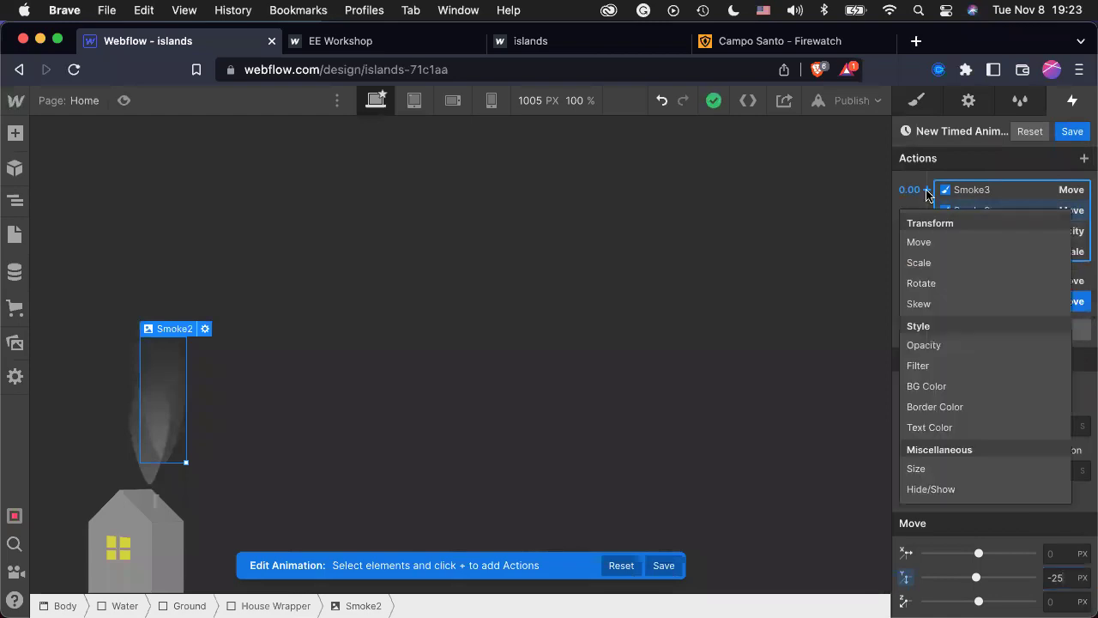
{"action": "left_click", "coordinate": [942, 264]}
{"action": "left_click", "coordinate": [1053, 554]}
{"action": "key", "text": "Tab"}
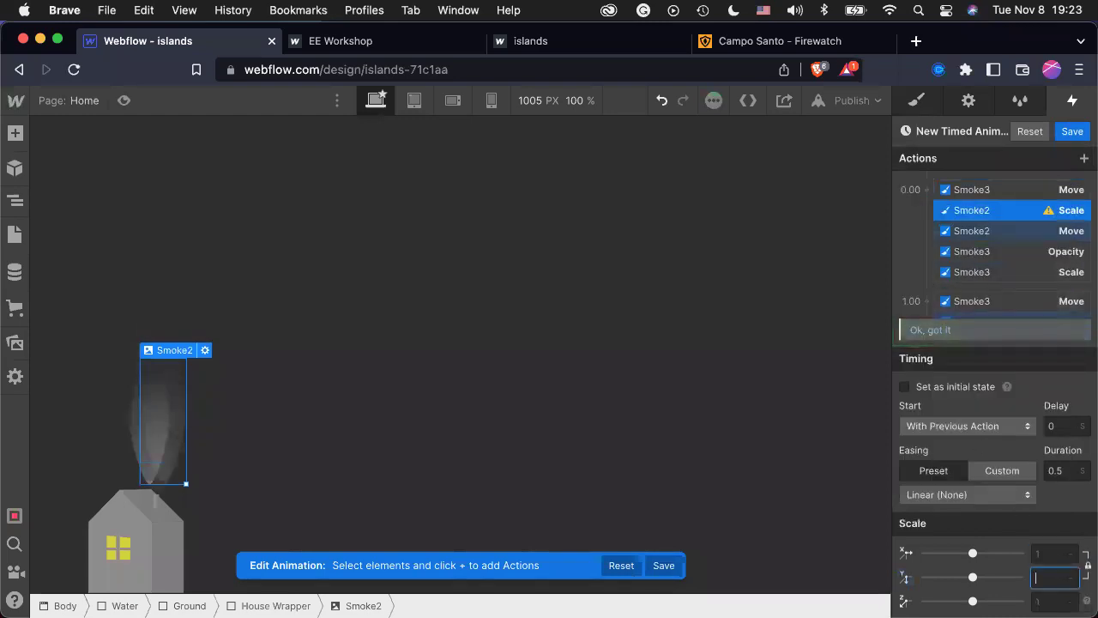
{"action": "left_click", "coordinate": [1053, 551]}
{"action": "type", "text": "1"}
Add a Smoke2 Scale action to the group at 1.00 s, with X and Y scale set to 1.1.
{"action": "scroll", "coordinate": [986, 272], "scroll_direction": "down", "scroll_amount": 2}
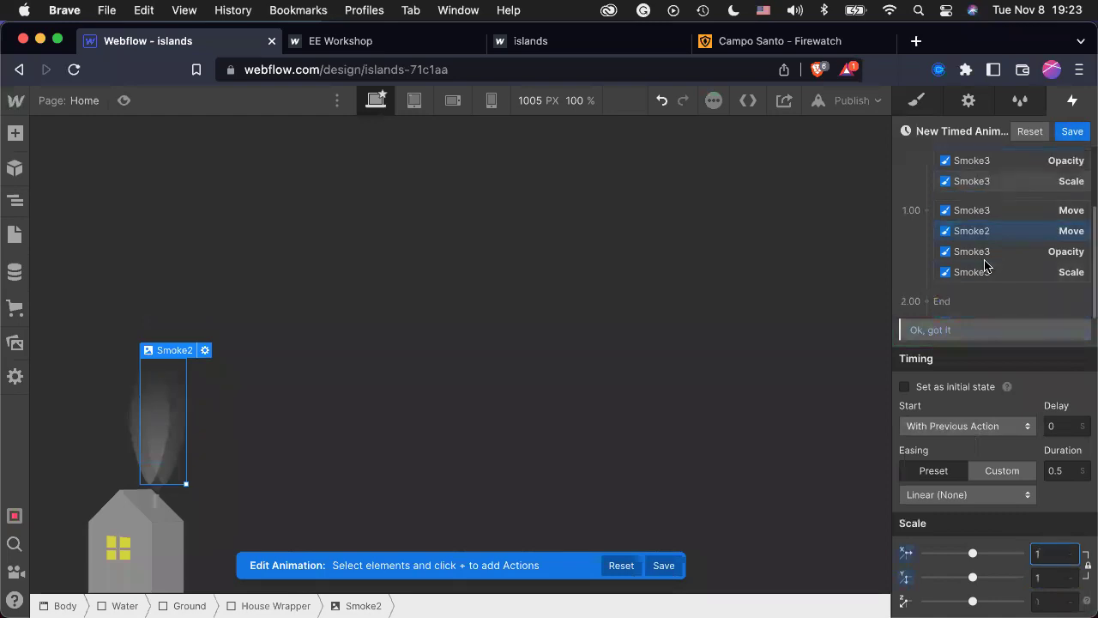
{"action": "left_click", "coordinate": [923, 211]}
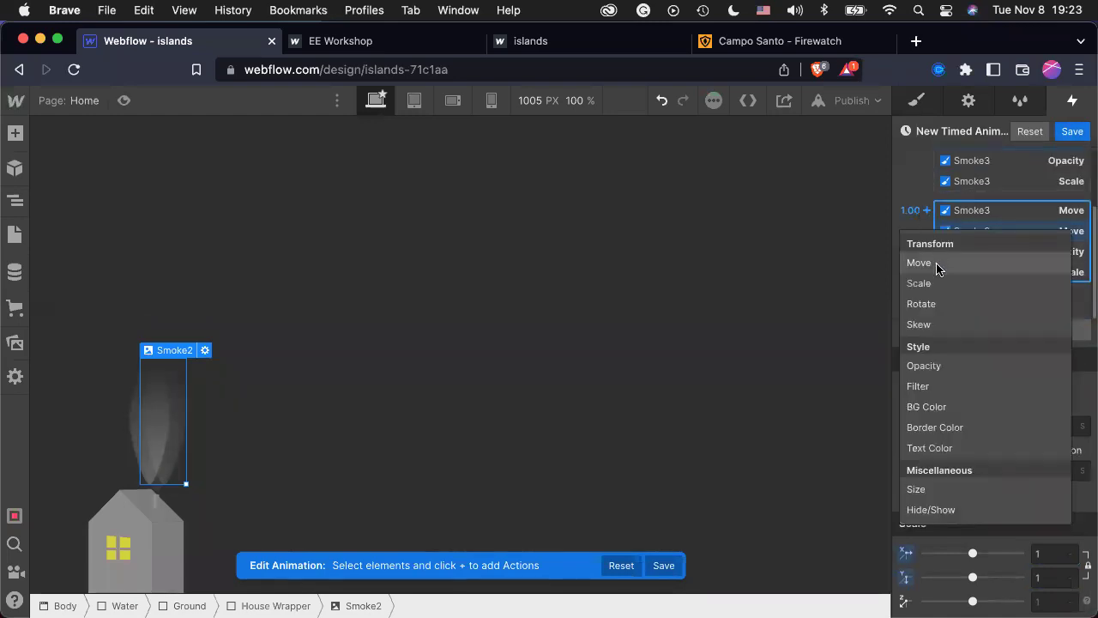
{"action": "left_click", "coordinate": [934, 284]}
{"action": "left_click", "coordinate": [1040, 553]}
{"action": "type", "text": ".1"}
{"action": "key", "text": "Return"}
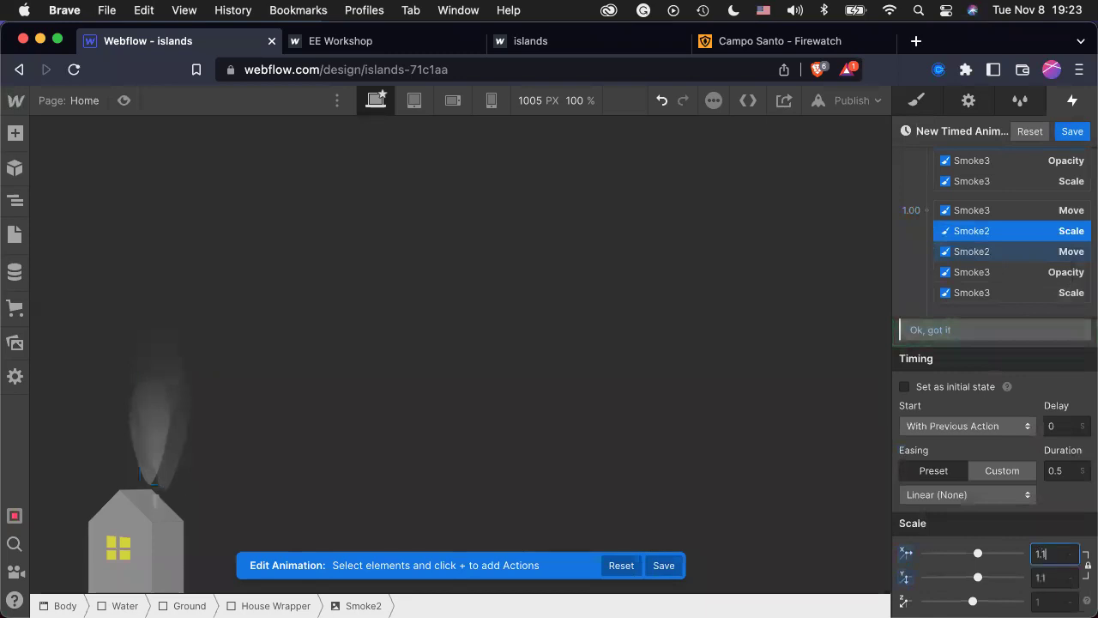
Add a Smoke2 Opacity action to the group at 0.00 s, with the opacity set to 100%.
{"action": "scroll", "coordinate": [938, 194], "scroll_direction": "up", "scroll_amount": 2}
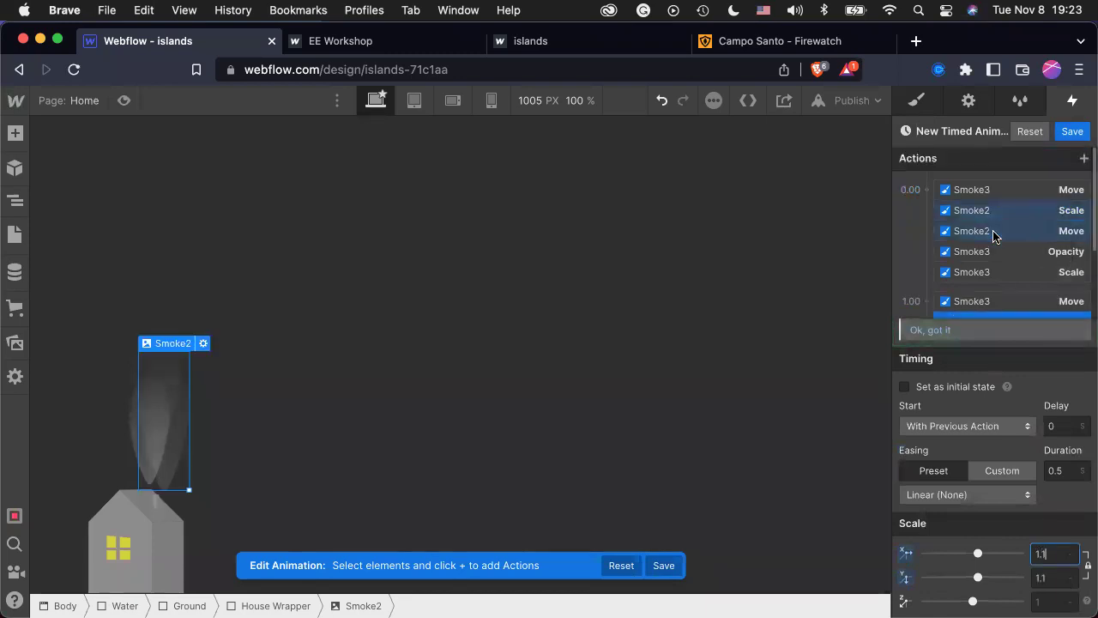
{"action": "left_click", "coordinate": [927, 190]}
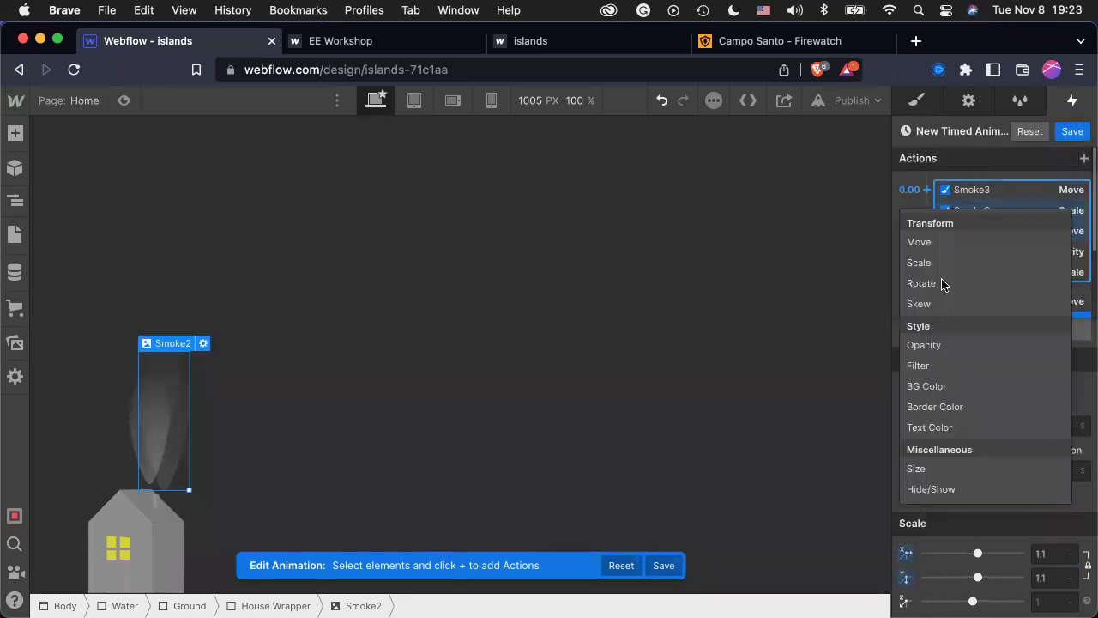
{"action": "left_click", "coordinate": [924, 345]}
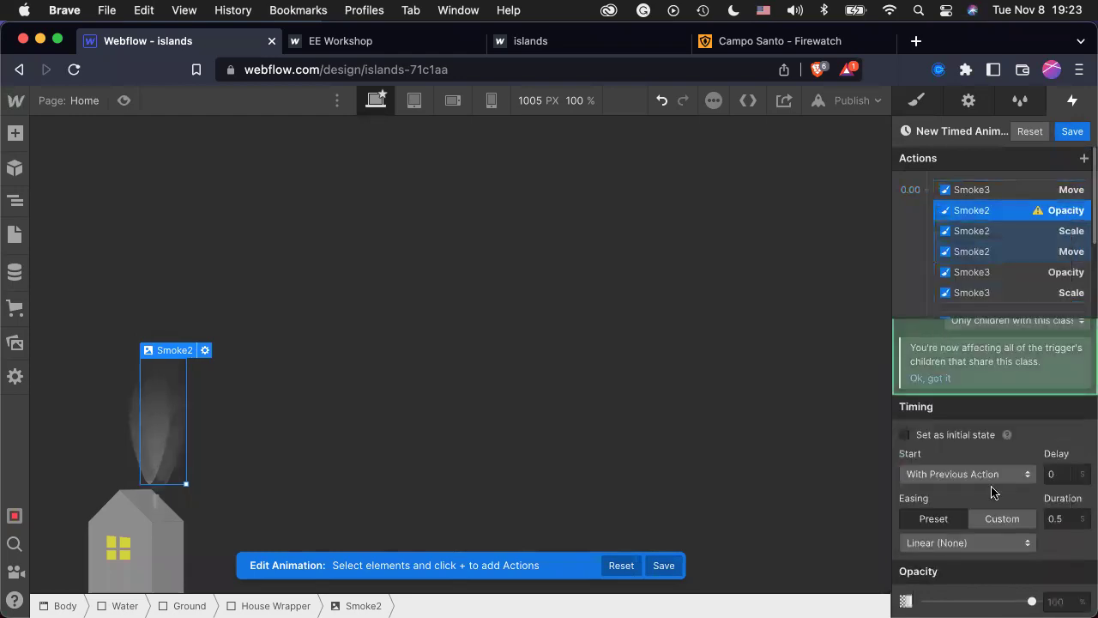
{"action": "left_click", "coordinate": [1064, 592]}
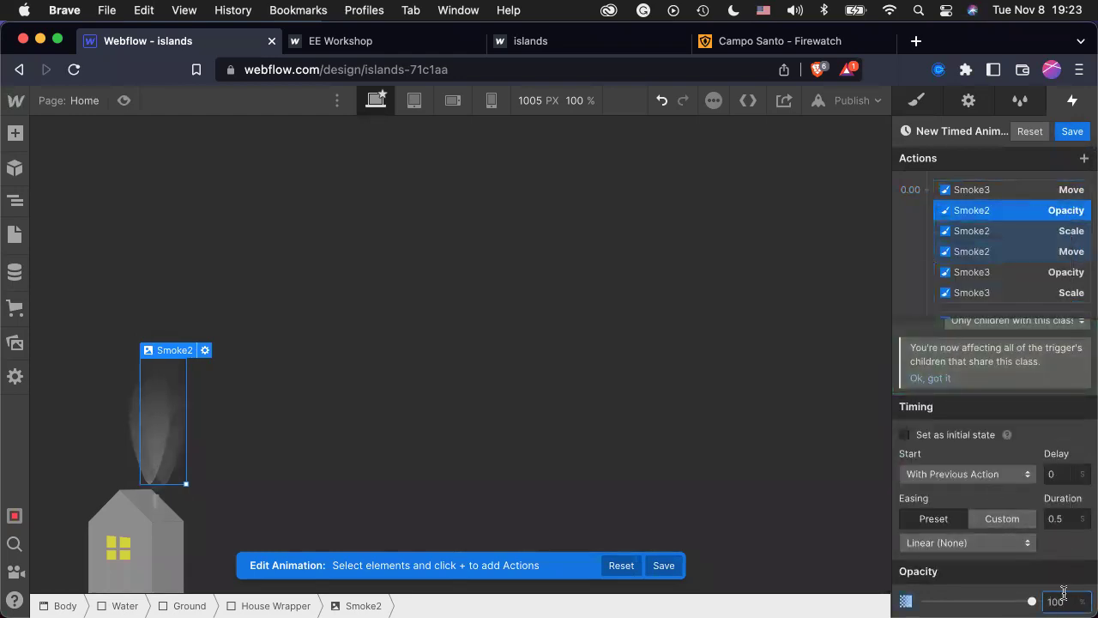
Add a Smoke2 Opacity action to the group at 1.00 s, with the opacity set to 25%.
{"action": "scroll", "coordinate": [1000, 282], "scroll_direction": "down", "scroll_amount": 3}
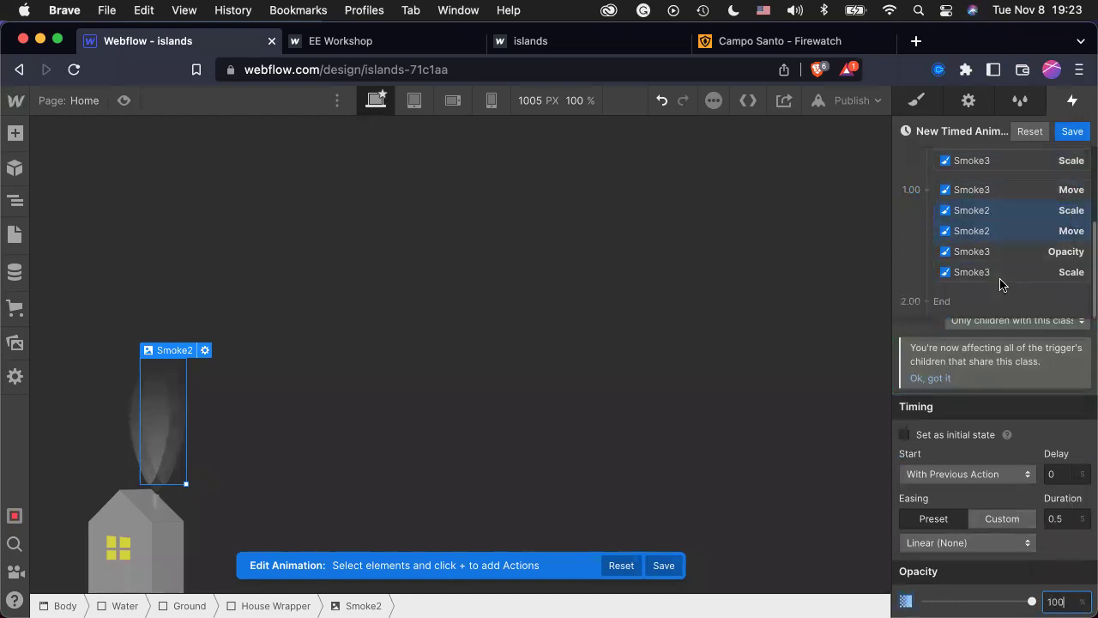
{"action": "left_click", "coordinate": [926, 191]}
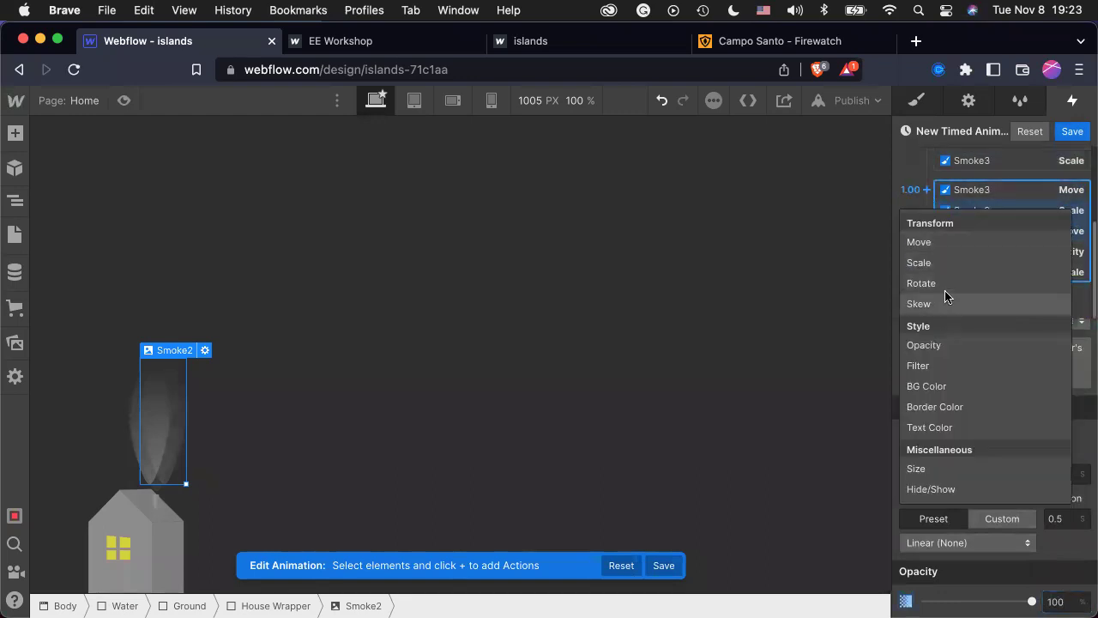
{"action": "left_click", "coordinate": [944, 346]}
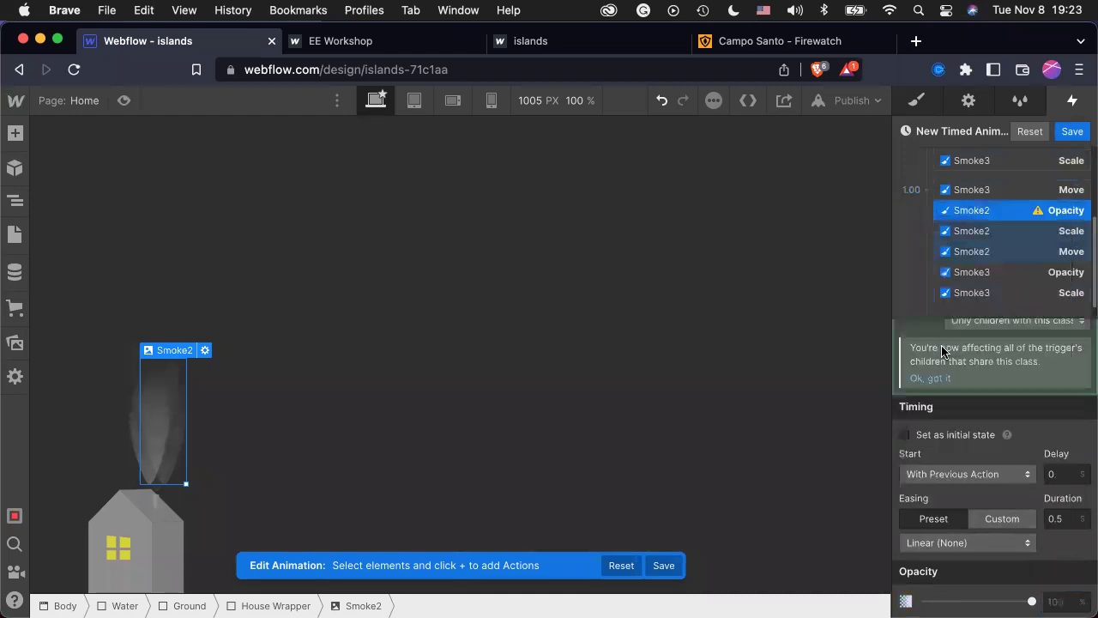
{"action": "left_click", "coordinate": [1072, 601]}
{"action": "type", "text": "25"}
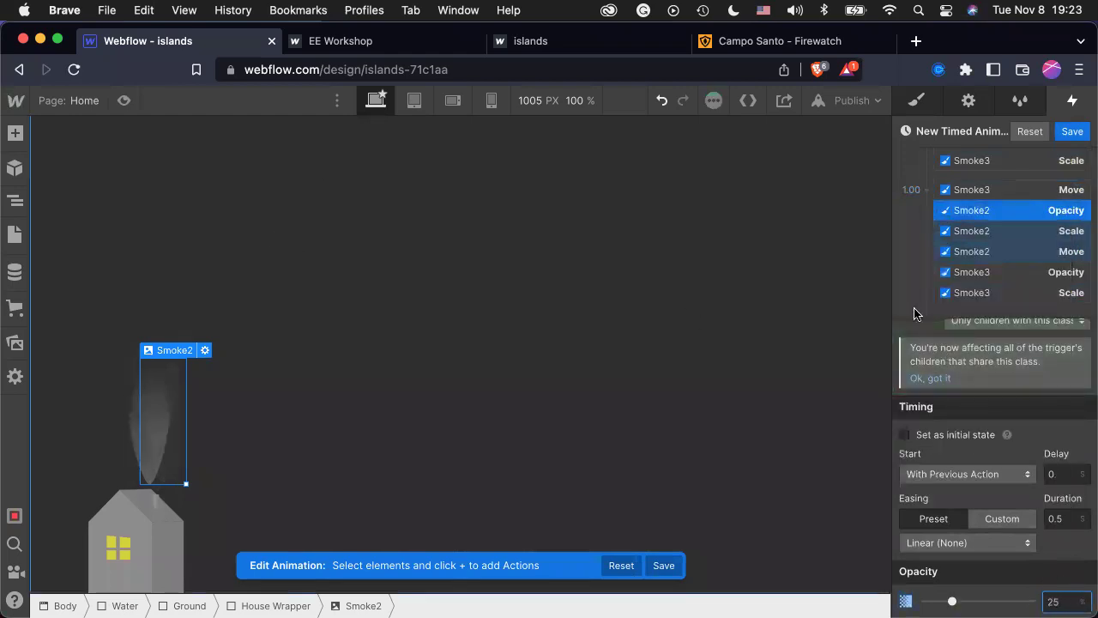
Save the timed animation and check the looping smoke in the page preview, returning to the design view.
{"action": "left_click", "coordinate": [1072, 131]}
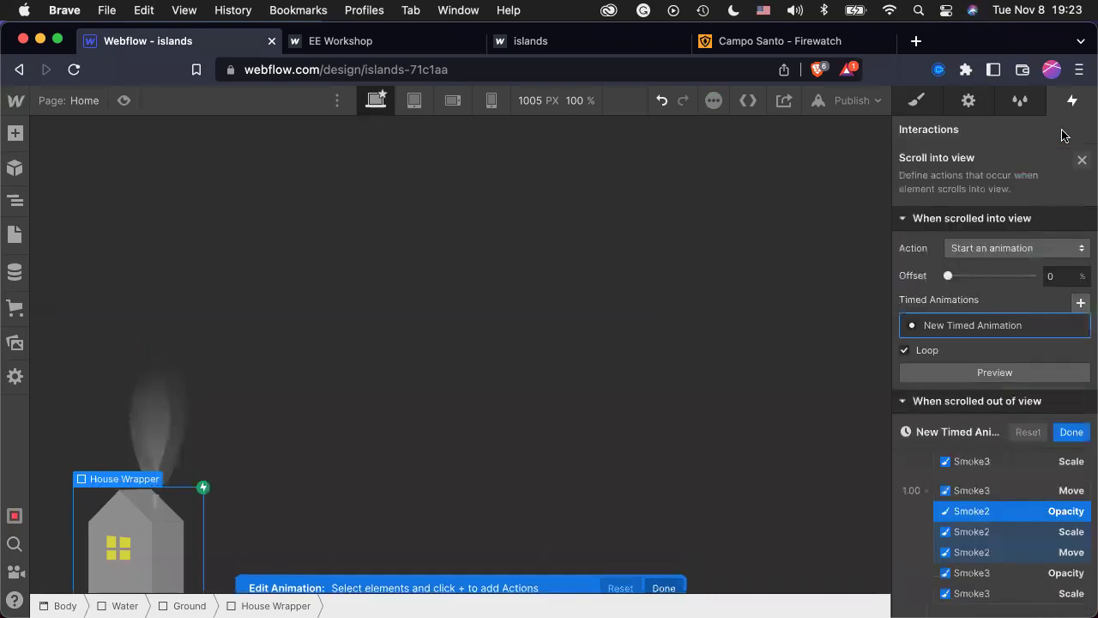
{"action": "left_click", "coordinate": [122, 101]}
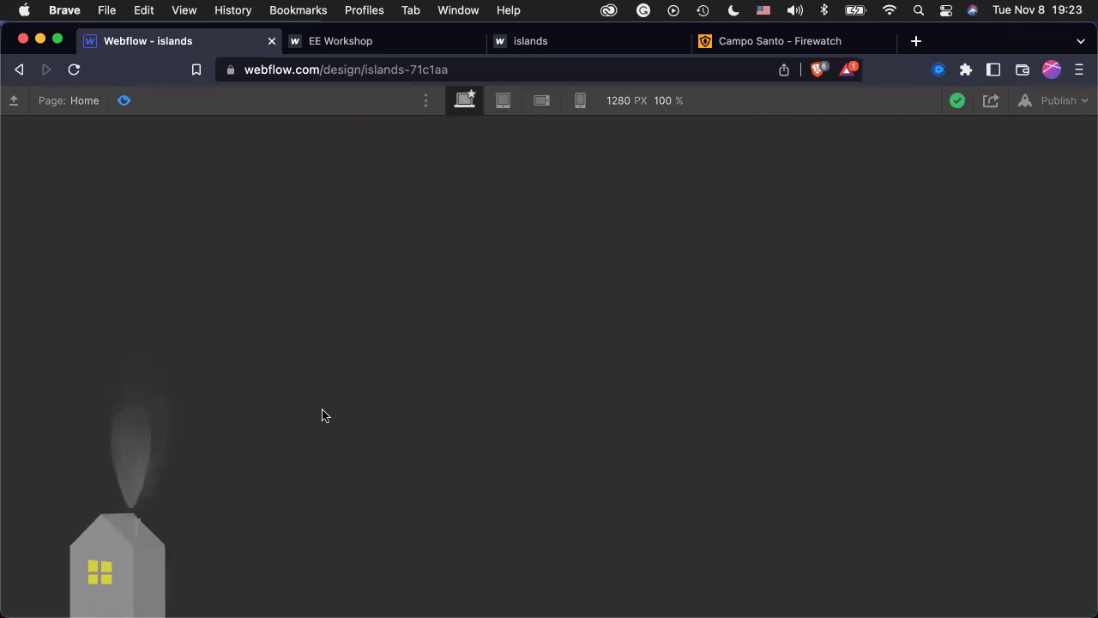
{"action": "left_click", "coordinate": [124, 99]}
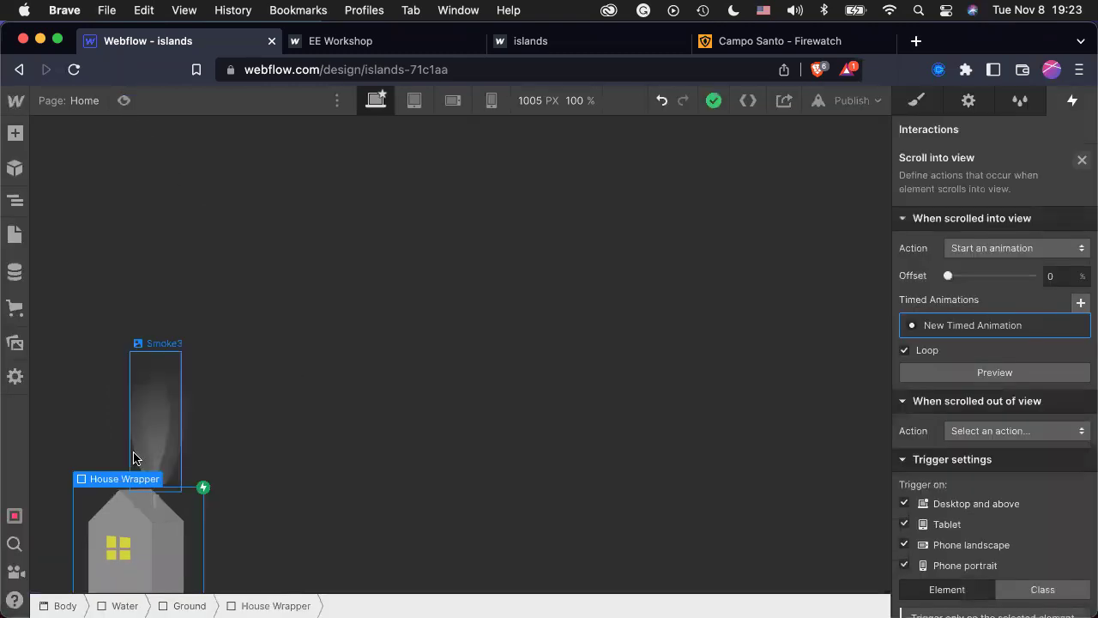
Reopen the timed animation of the House Wrapper's Scroll into view trigger and select the Smoke1 image for animating.
{"action": "left_click", "coordinate": [133, 457]}
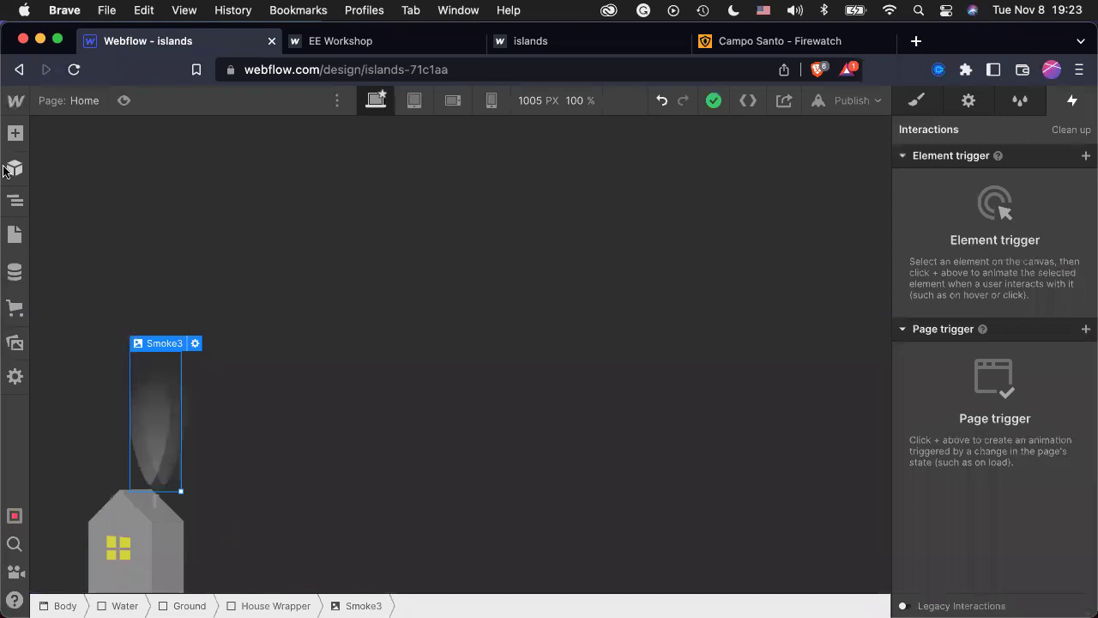
{"action": "left_click", "coordinate": [12, 196]}
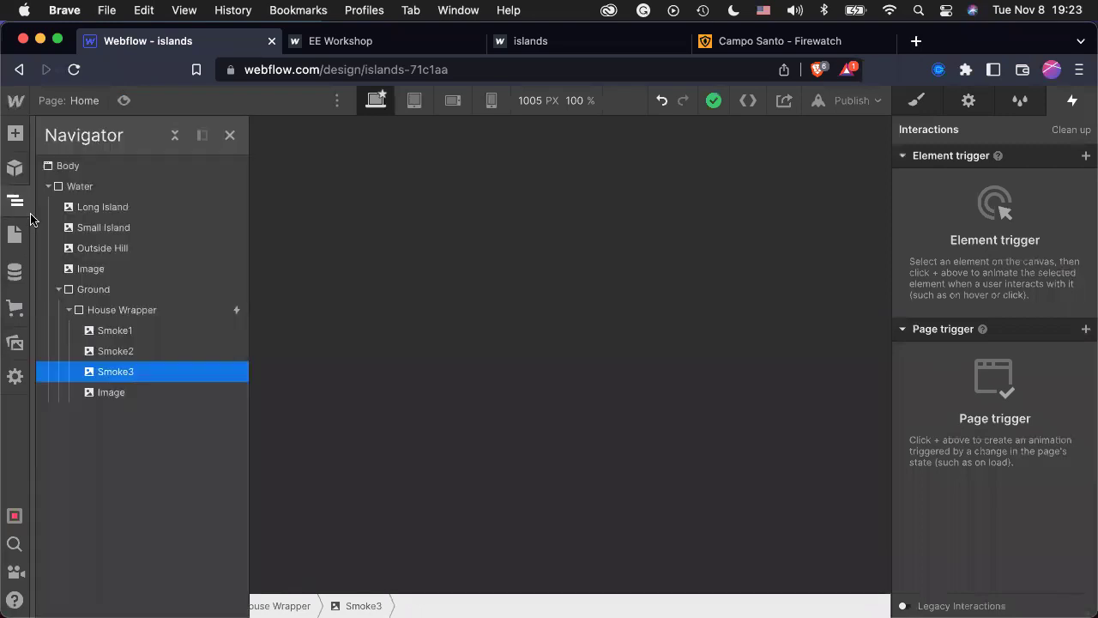
{"action": "left_click", "coordinate": [127, 332]}
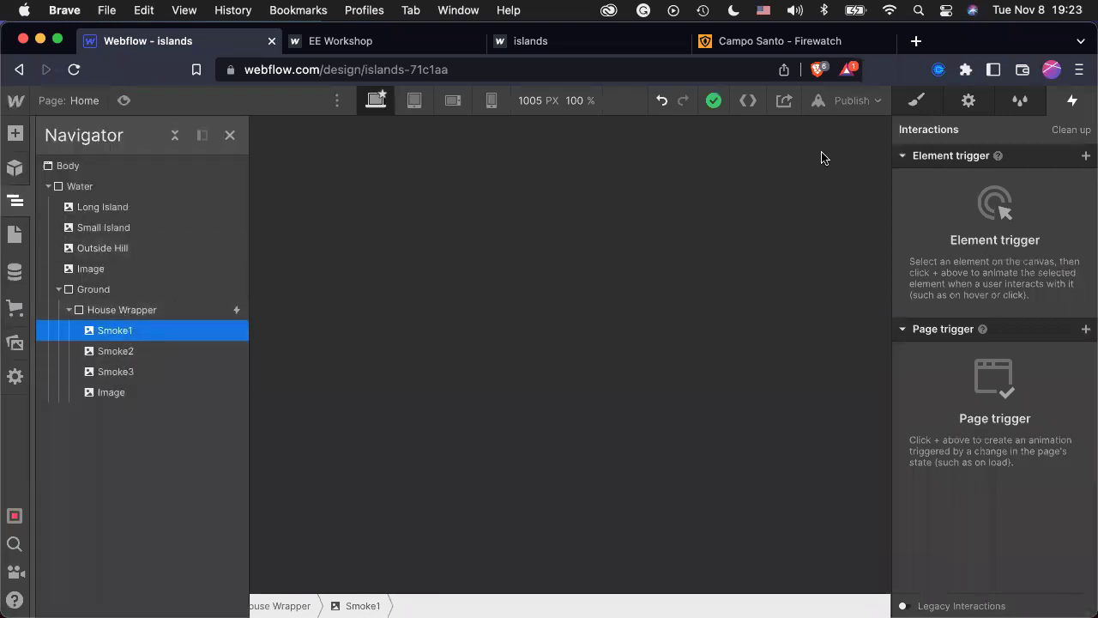
{"action": "left_click", "coordinate": [142, 310]}
{"action": "left_click", "coordinate": [979, 195]}
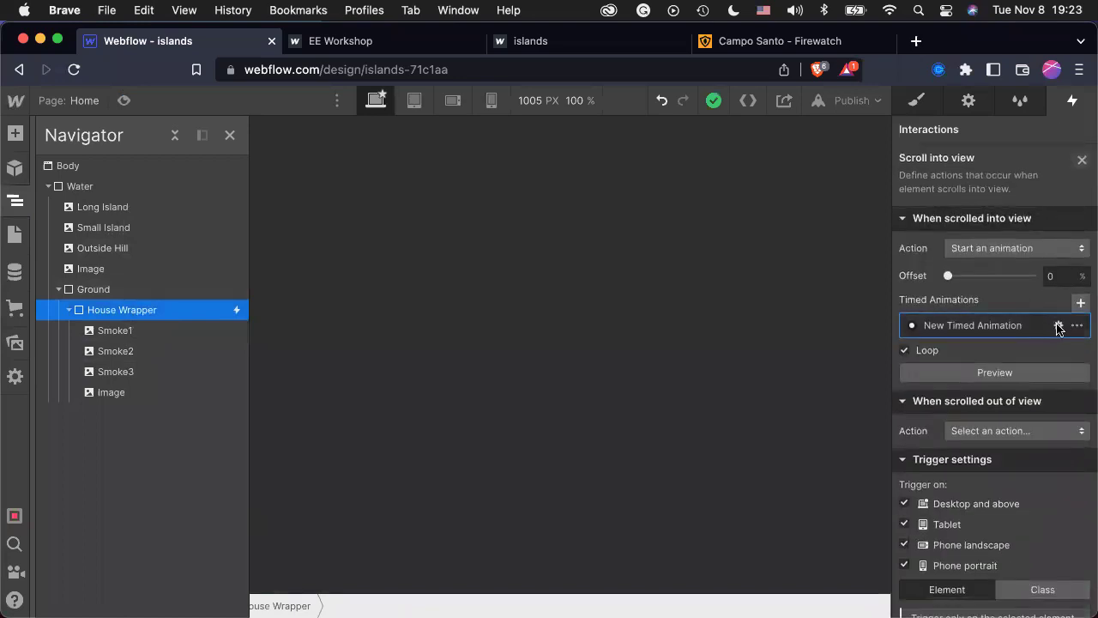
{"action": "left_click", "coordinate": [1058, 327]}
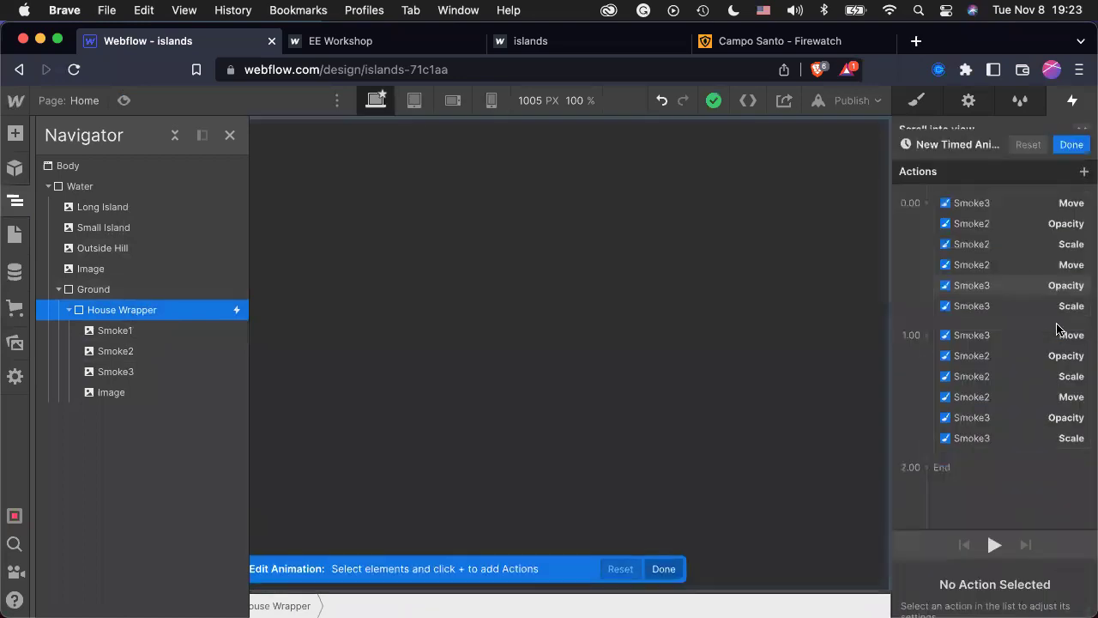
{"action": "left_click", "coordinate": [94, 325]}
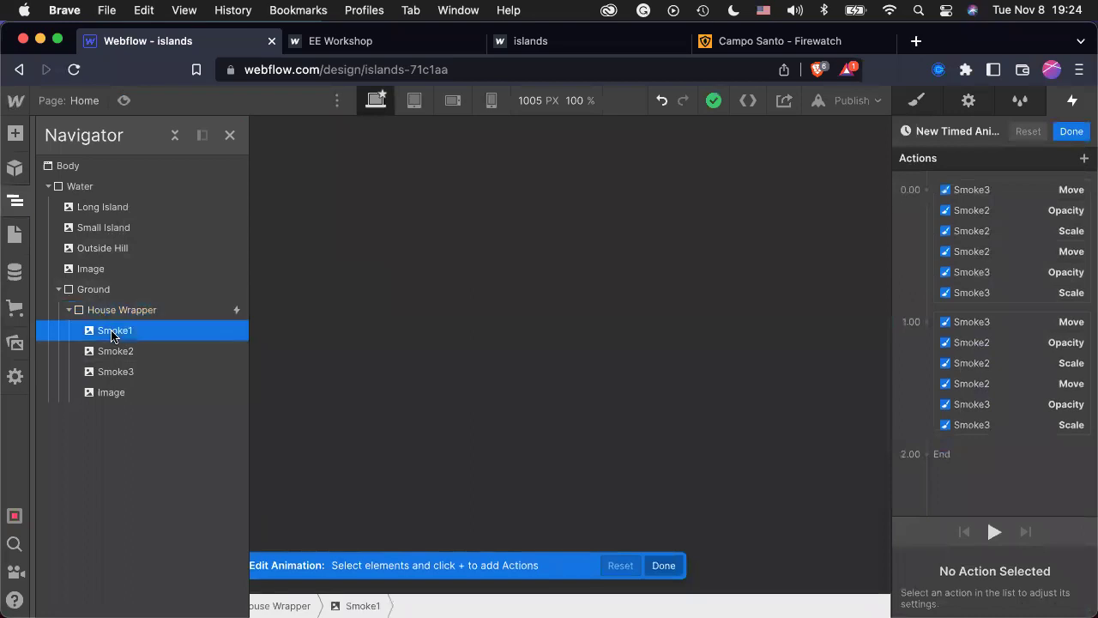
Add a Move action for Smoke1 at the 0.00 keyframe with a vertical offset of 0 px.
{"action": "left_click", "coordinate": [930, 207]}
{"action": "left_click", "coordinate": [938, 238]}
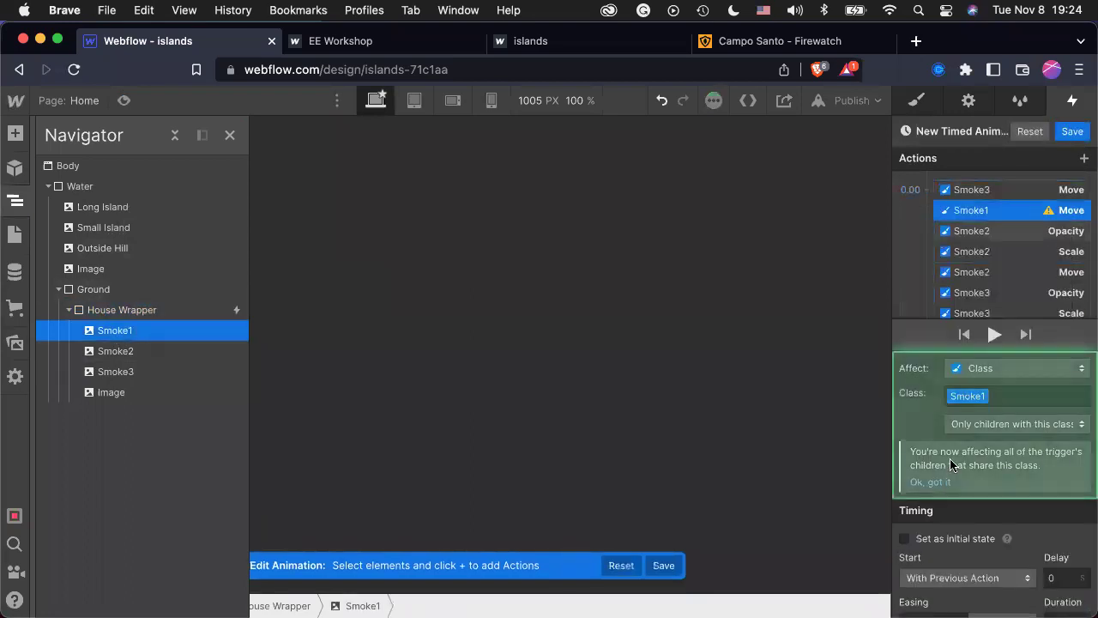
{"action": "scroll", "coordinate": [1061, 552], "scroll_direction": "down", "scroll_amount": 3}
{"action": "left_click", "coordinate": [1062, 577]}
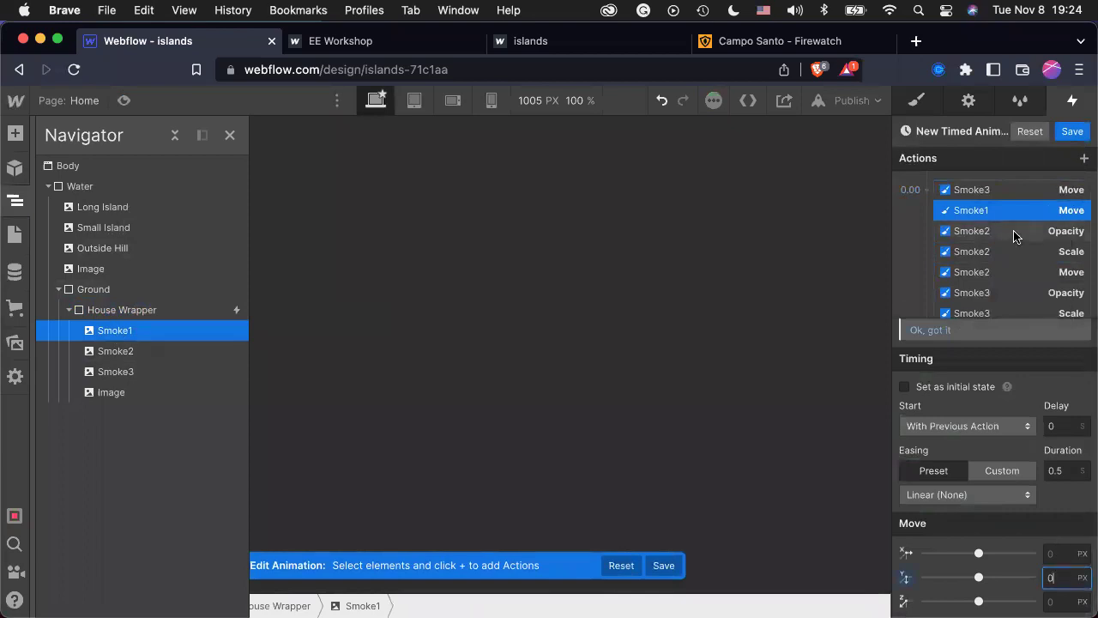
Add a Move action for Smoke1 at the 1.00 keyframe with a vertical offset of -35 px.
{"action": "scroll", "coordinate": [1014, 233], "scroll_direction": "down", "scroll_amount": 3}
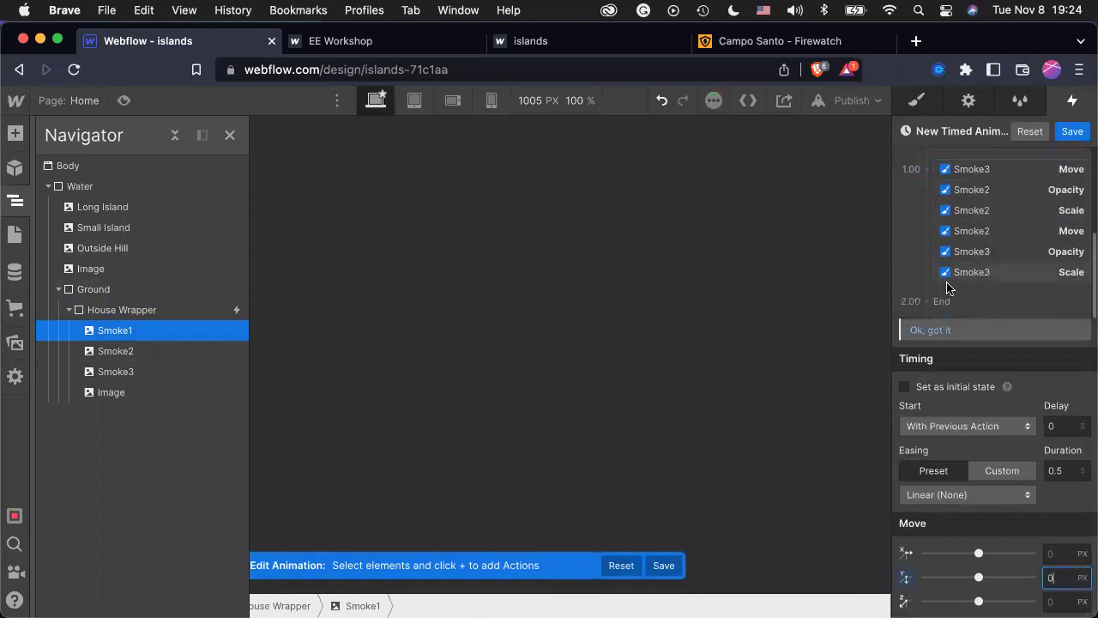
{"action": "left_click", "coordinate": [922, 170]}
{"action": "left_click", "coordinate": [938, 220]}
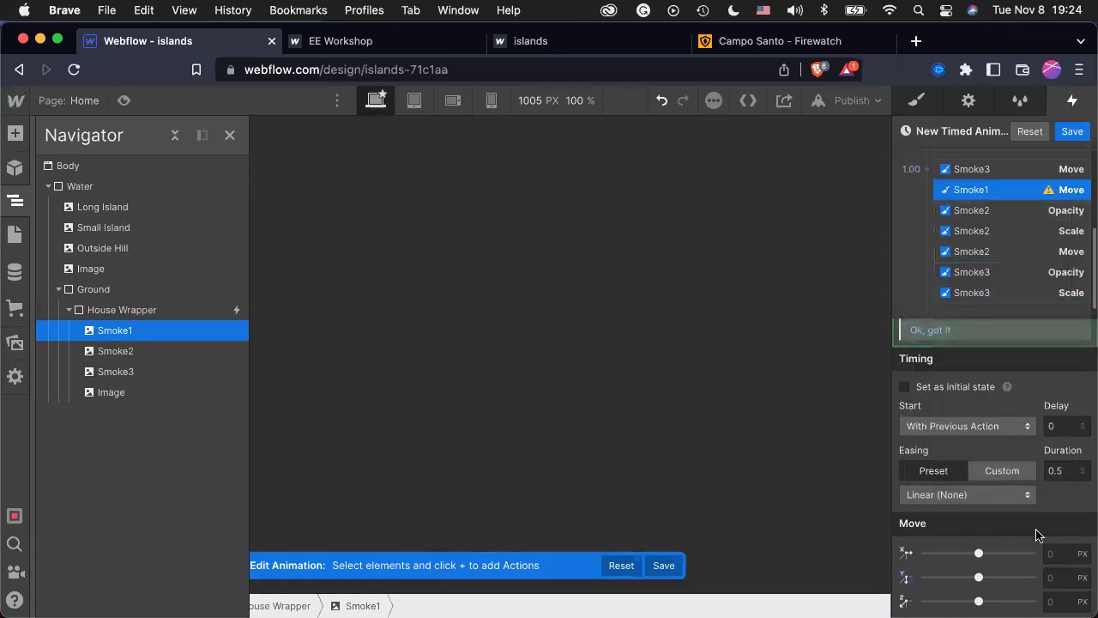
{"action": "left_click", "coordinate": [1062, 577]}
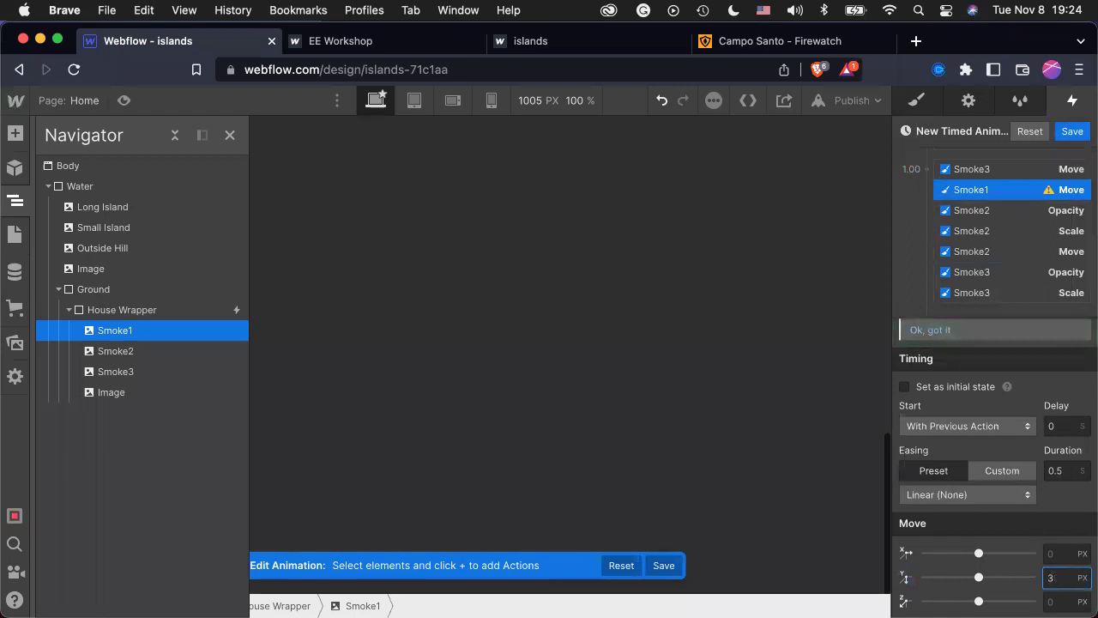
{"action": "type", "text": "-35"}
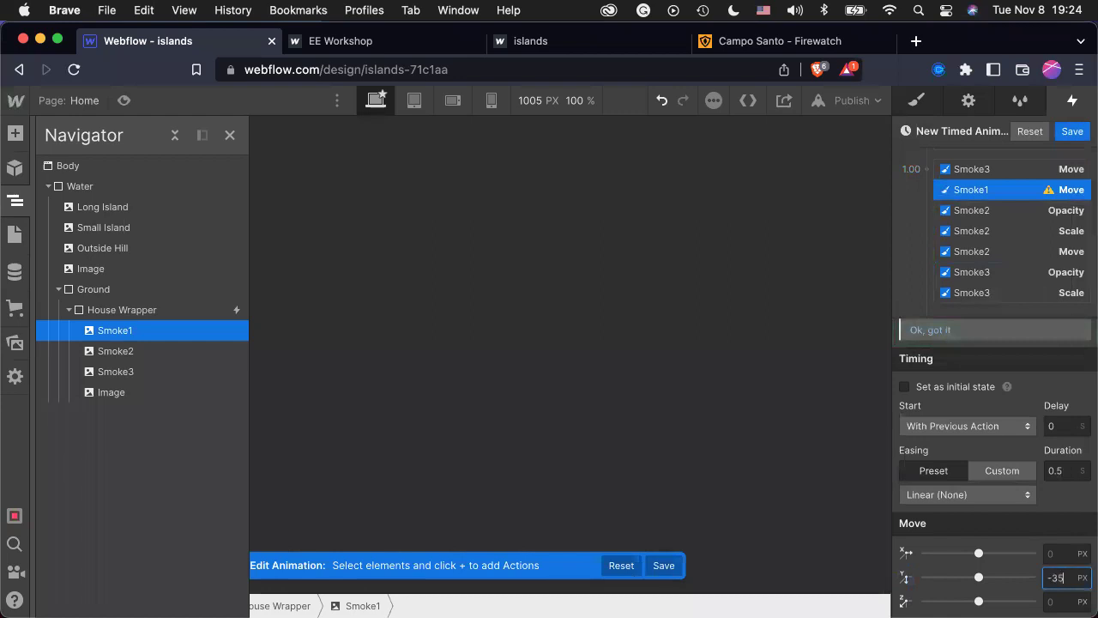
Add a Scale action for Smoke1 at the 0.00 keyframe with X and Y scale 1.
{"action": "scroll", "coordinate": [986, 223], "scroll_direction": "up", "scroll_amount": 1}
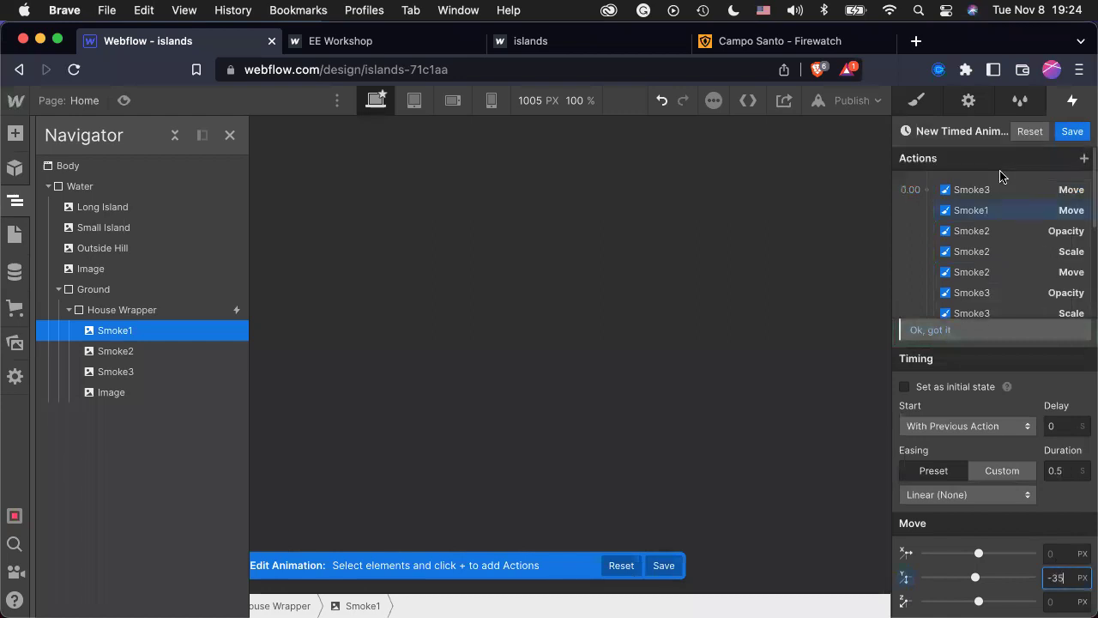
{"action": "left_click", "coordinate": [926, 192]}
{"action": "left_click", "coordinate": [918, 262]}
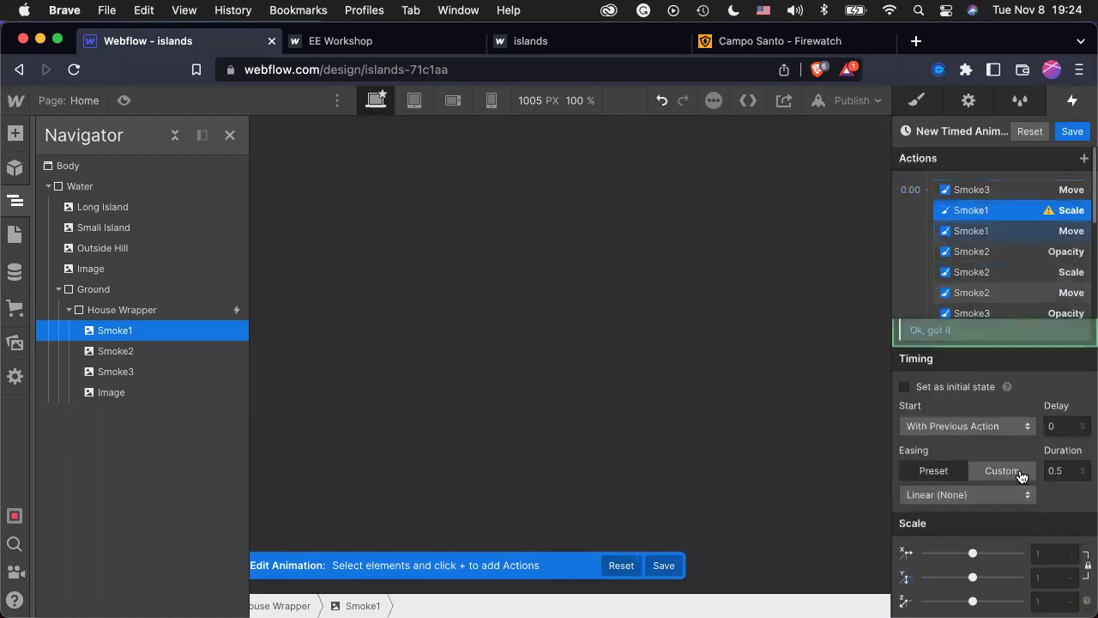
{"action": "left_click", "coordinate": [1052, 553]}
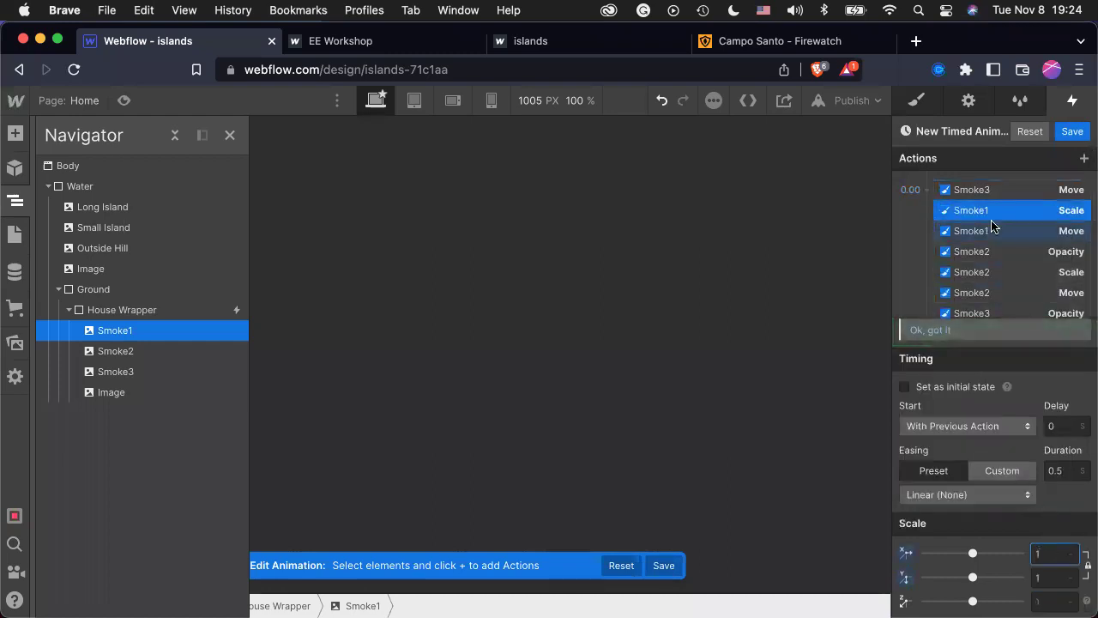
Add a Scale action for Smoke1 at the 1.00 keyframe with X and Y scale 1.2.
{"action": "scroll", "coordinate": [992, 225], "scroll_direction": "down", "scroll_amount": 3}
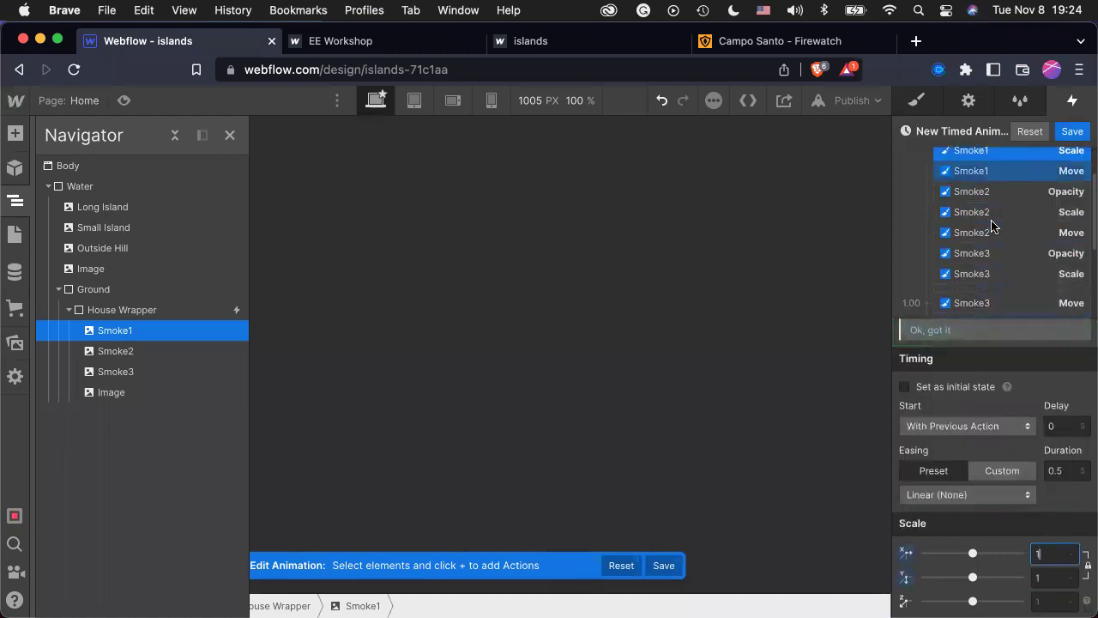
{"action": "left_click", "coordinate": [930, 163]}
{"action": "left_click", "coordinate": [944, 224]}
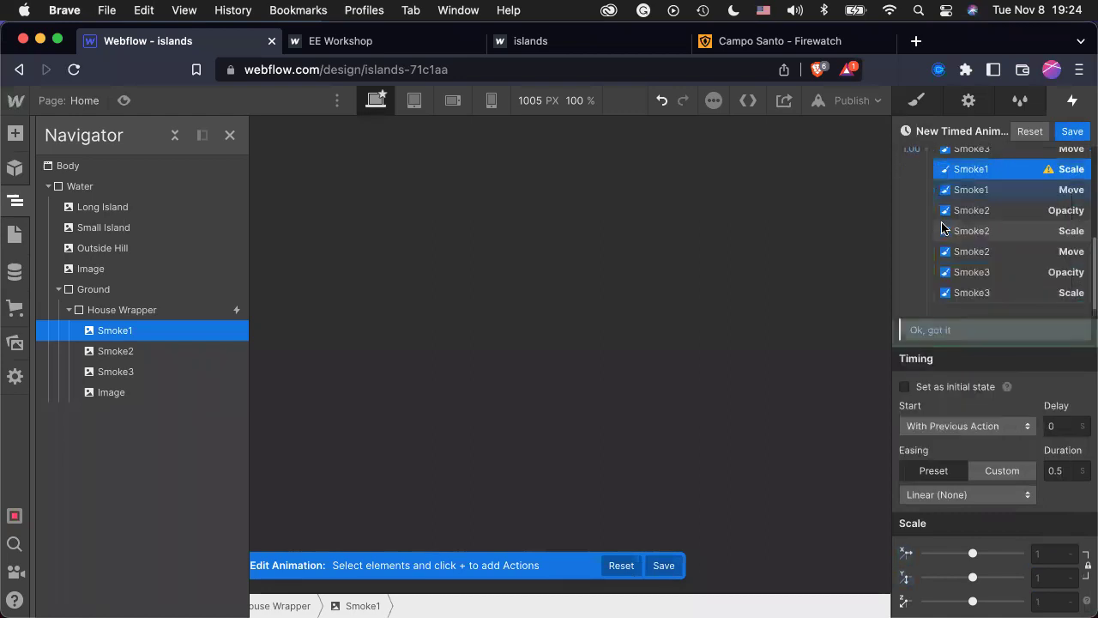
{"action": "left_click", "coordinate": [1052, 553]}
{"action": "type", "text": "1."}
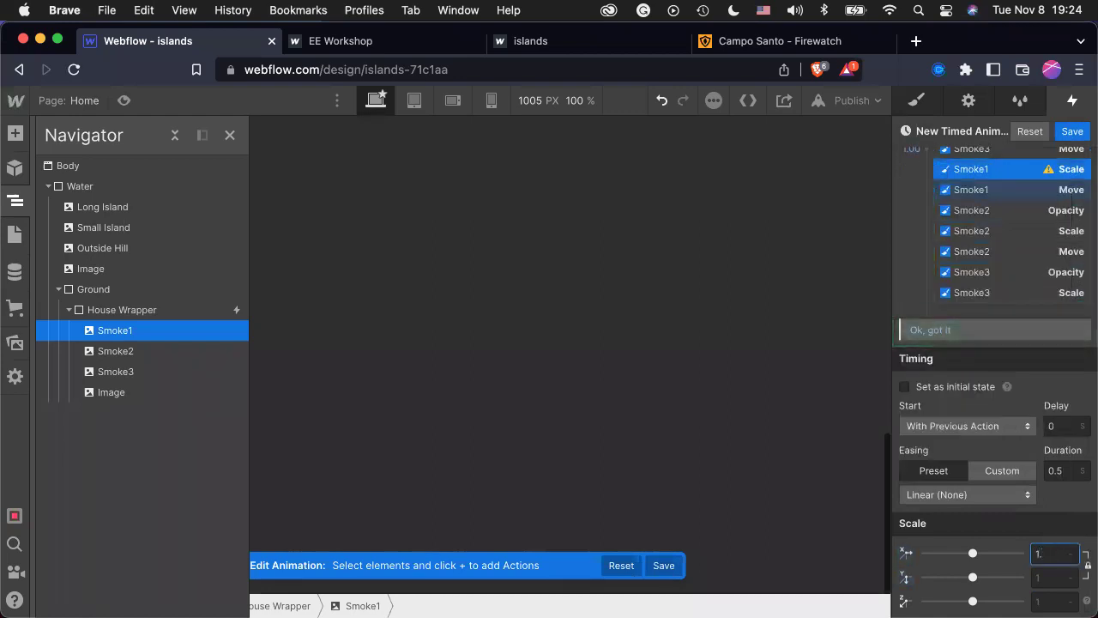
{"action": "type", "text": "2"}
Add an Opacity action for Smoke1 at the 0.00 keyframe, set to 100%.
{"action": "scroll", "coordinate": [991, 199], "scroll_direction": "up", "scroll_amount": 3}
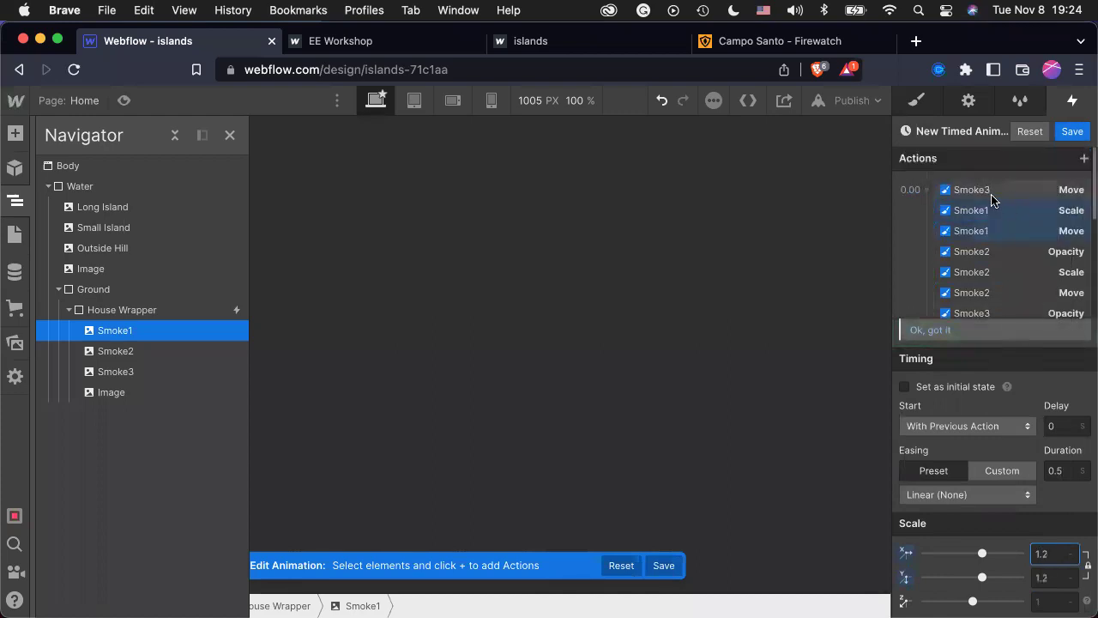
{"action": "left_click", "coordinate": [926, 189]}
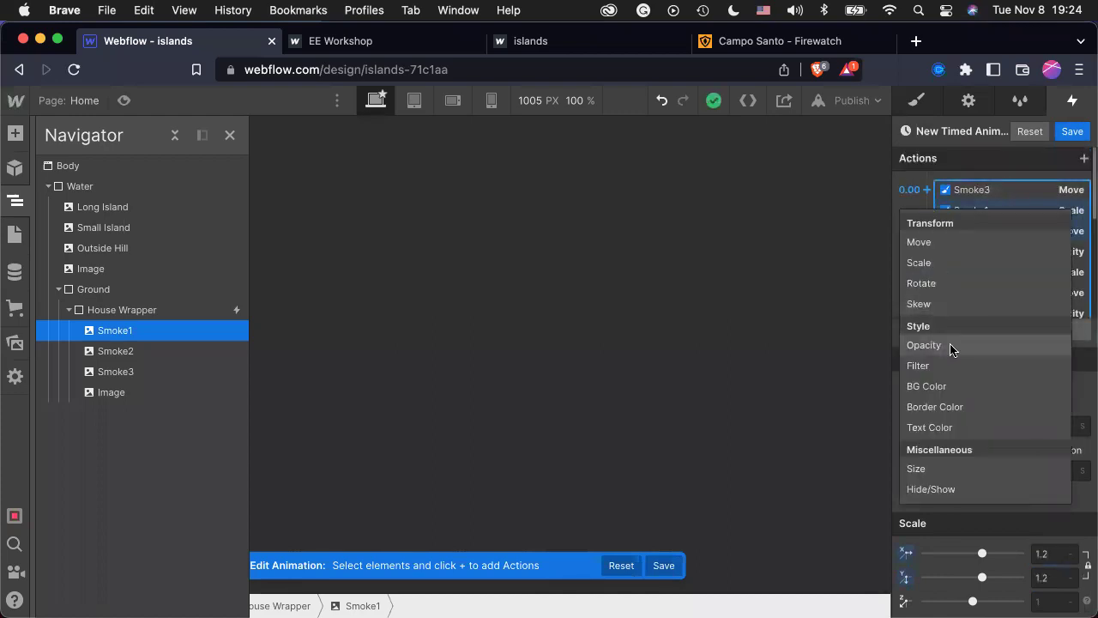
{"action": "left_click", "coordinate": [924, 345]}
{"action": "left_click", "coordinate": [1057, 601]}
{"action": "type", "text": "100"}
Add an Opacity action for Smoke1 at the 1.00 keyframe, set to 60%.
{"action": "scroll", "coordinate": [993, 240], "scroll_direction": "down", "scroll_amount": 2}
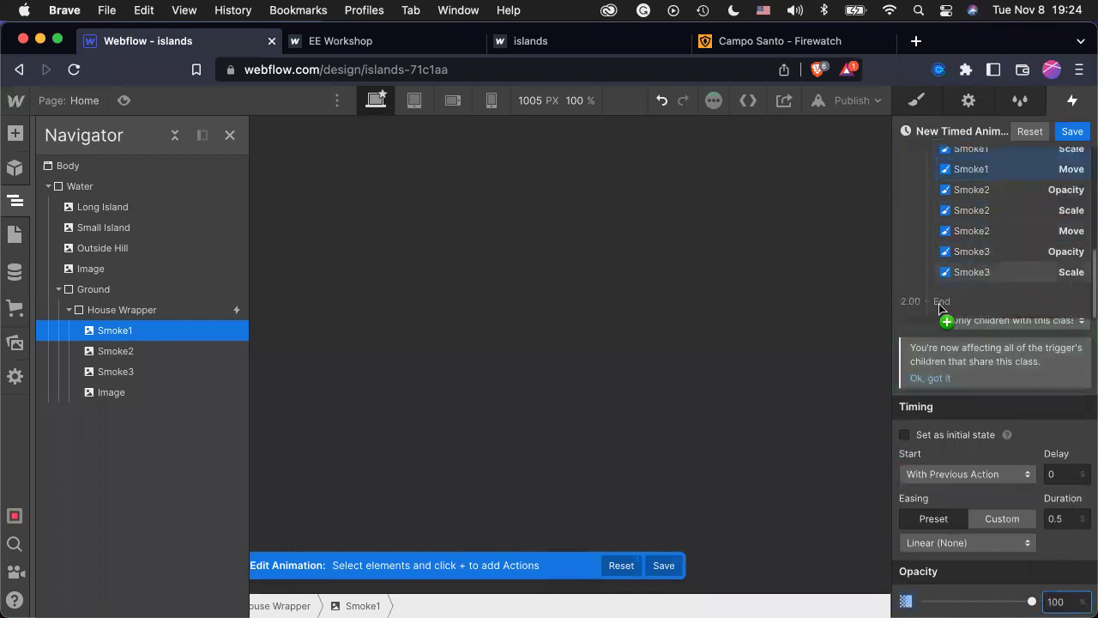
{"action": "left_click_drag", "start_coordinate": [939, 307], "coordinate": [949, 228]}
{"action": "left_click", "coordinate": [926, 212]}
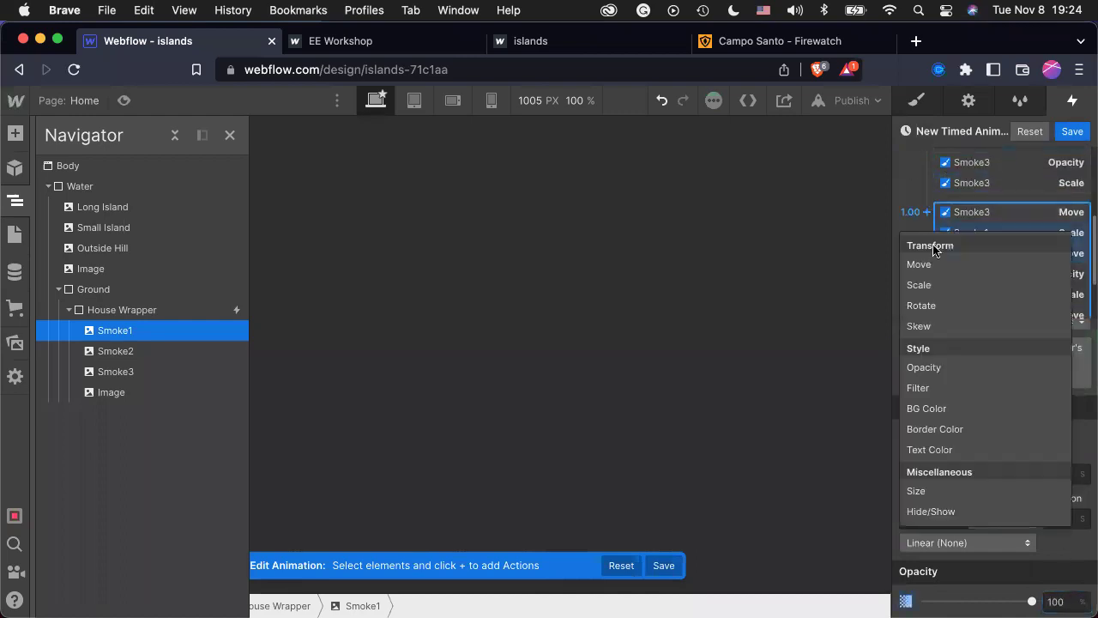
{"action": "left_click", "coordinate": [951, 370]}
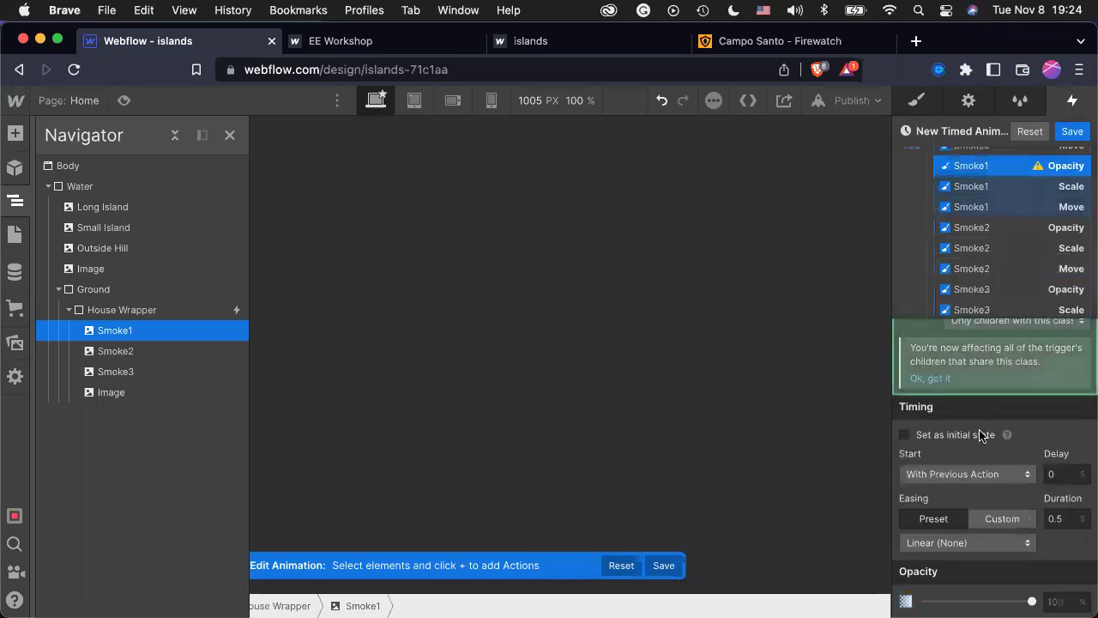
{"action": "left_click", "coordinate": [1058, 592]}
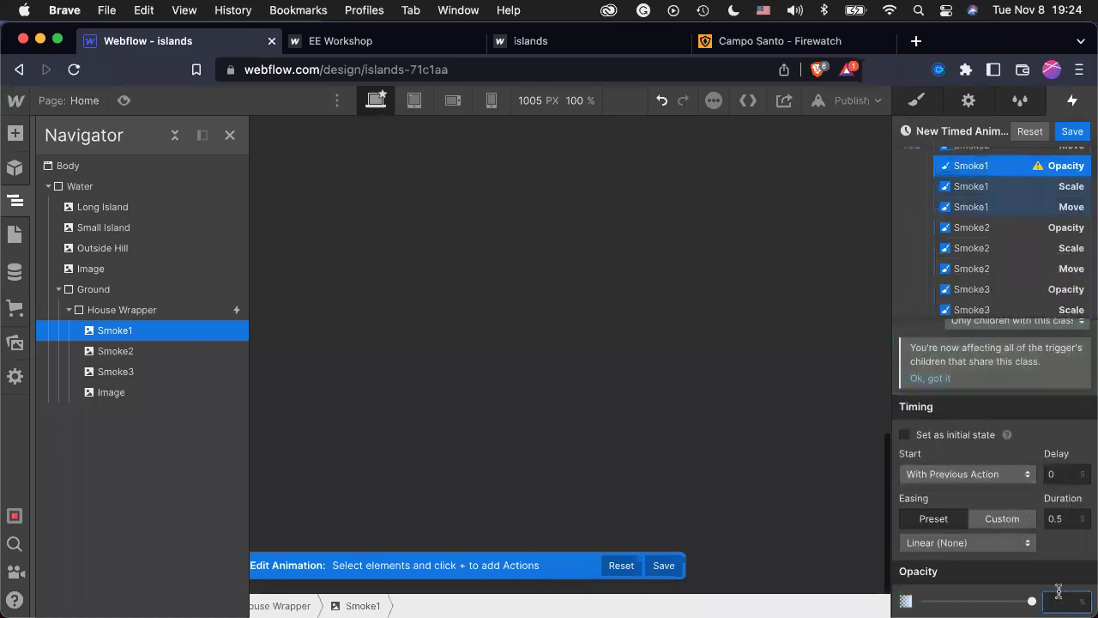
{"action": "key", "text": "Return"}
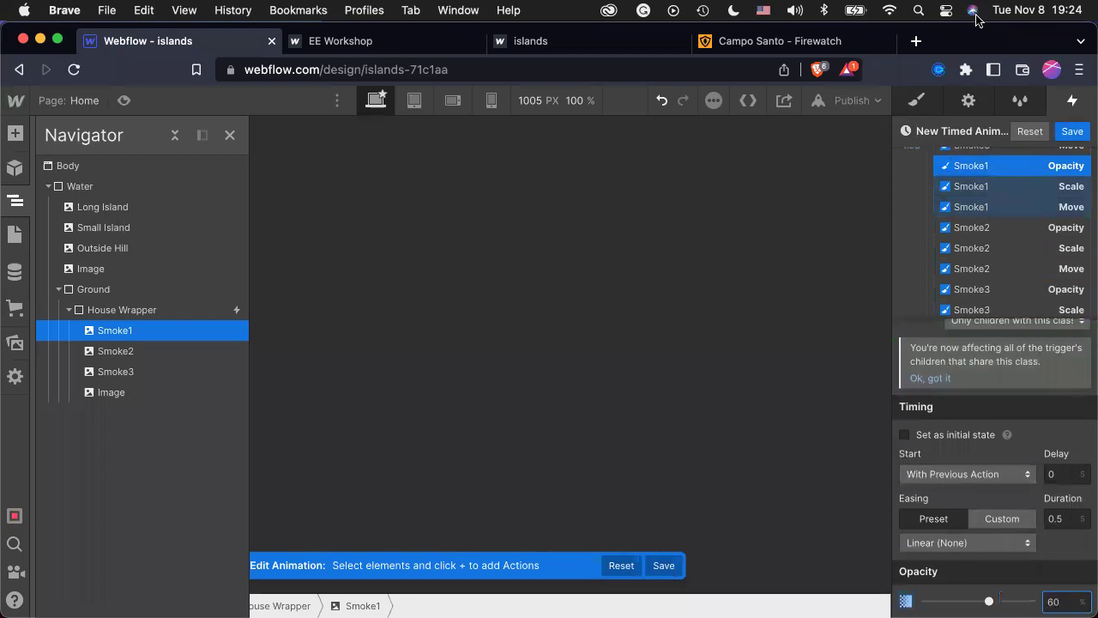
Save the timed animation and preview the smoke effect on the page.
{"action": "left_click", "coordinate": [1071, 131]}
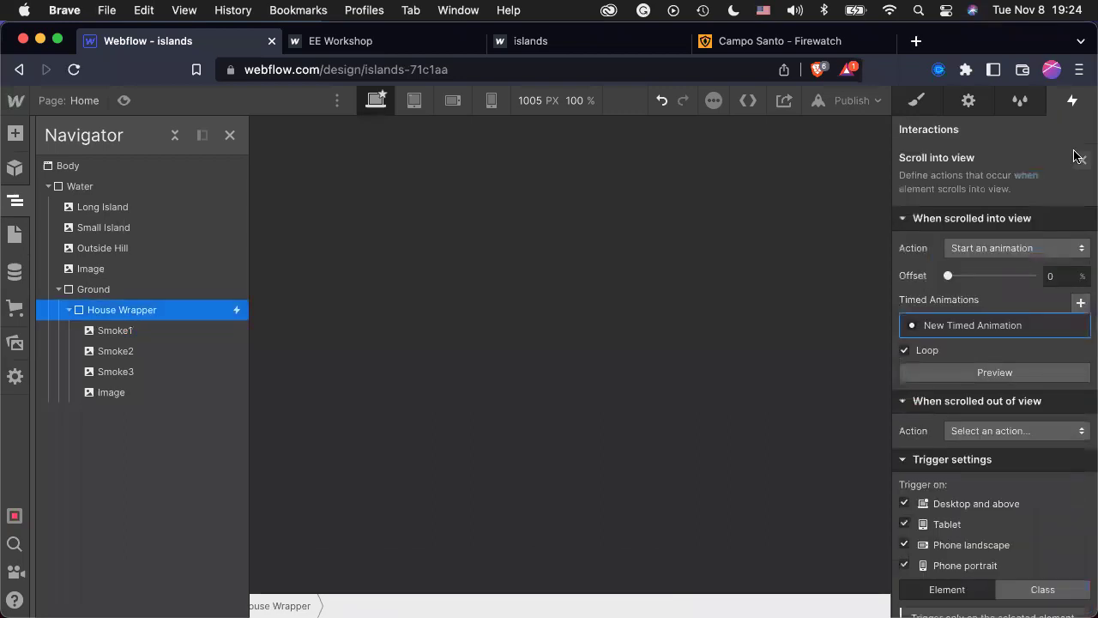
{"action": "left_click", "coordinate": [1080, 159]}
{"action": "left_click", "coordinate": [399, 203]}
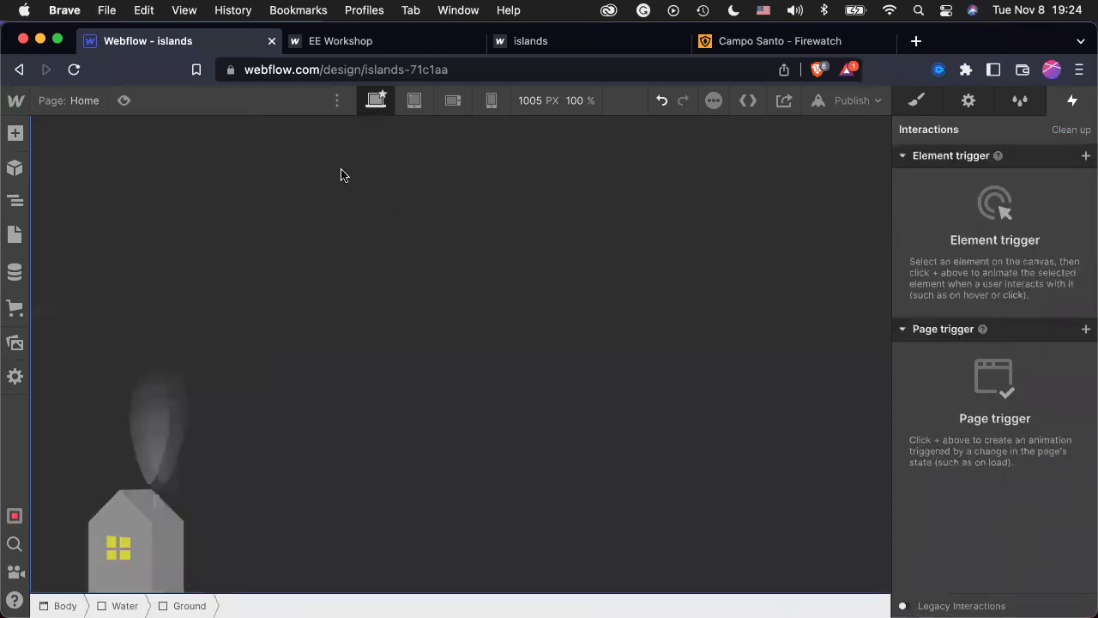
{"action": "left_click", "coordinate": [123, 101]}
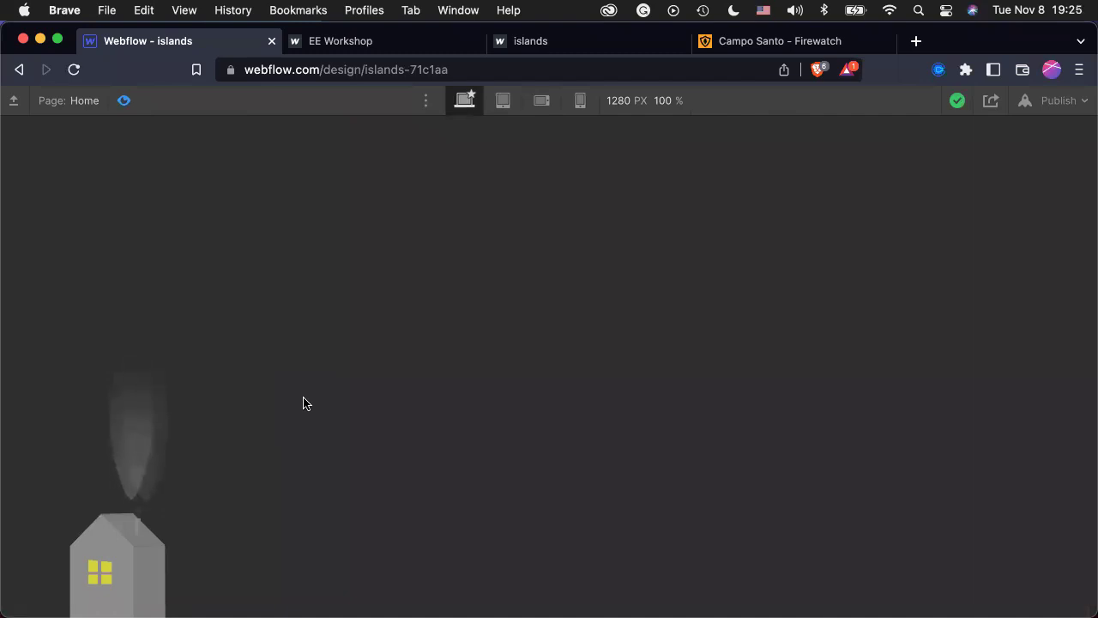
{"action": "left_click", "coordinate": [125, 103]}
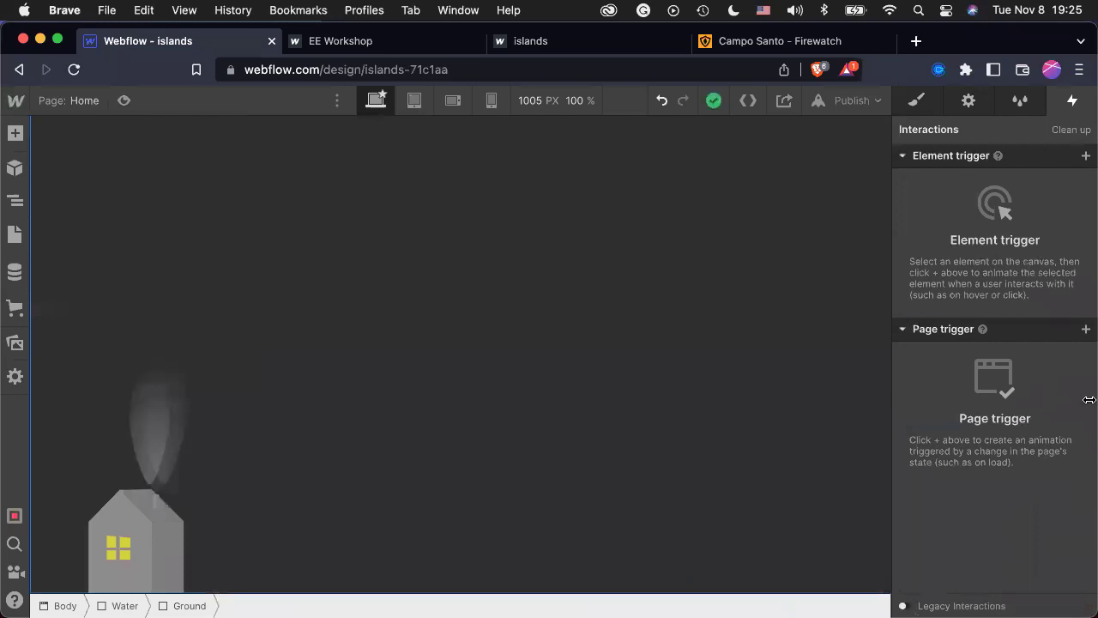
Reopen the timed animation of the House Wrapper's Scroll into view trigger for editing.
{"action": "left_click", "coordinate": [103, 573]}
{"action": "left_click", "coordinate": [285, 604]}
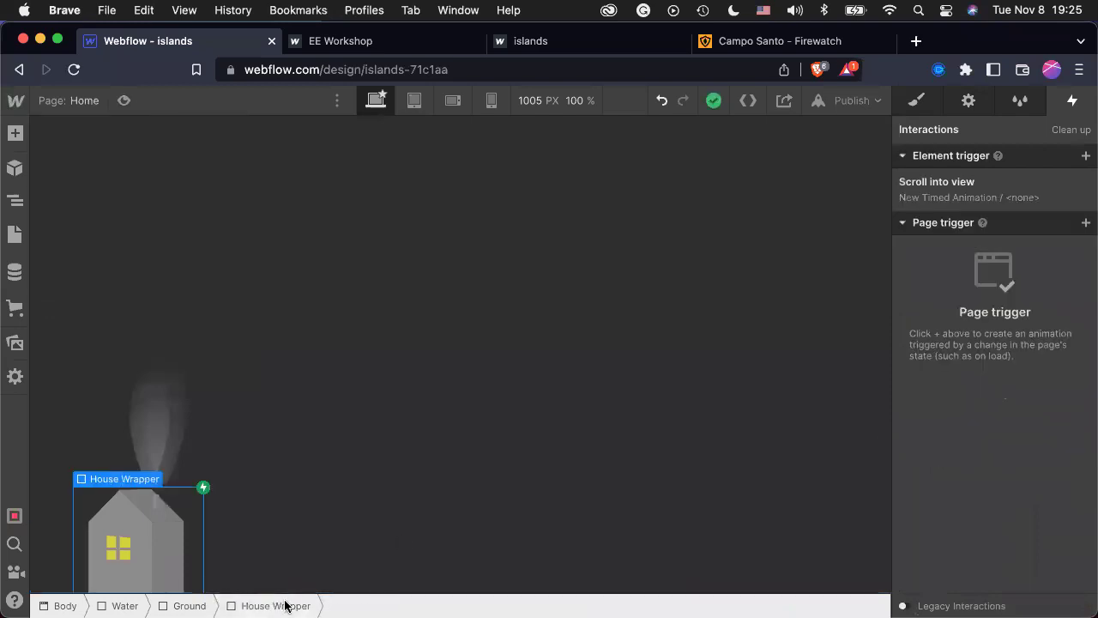
{"action": "left_click", "coordinate": [978, 185]}
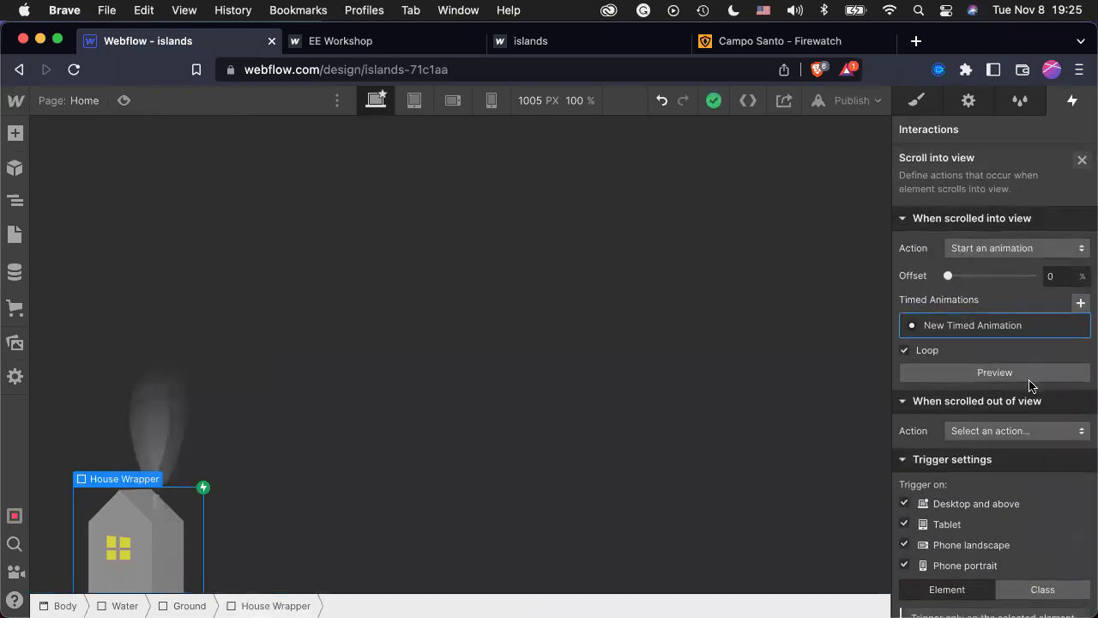
{"action": "left_click", "coordinate": [1040, 327]}
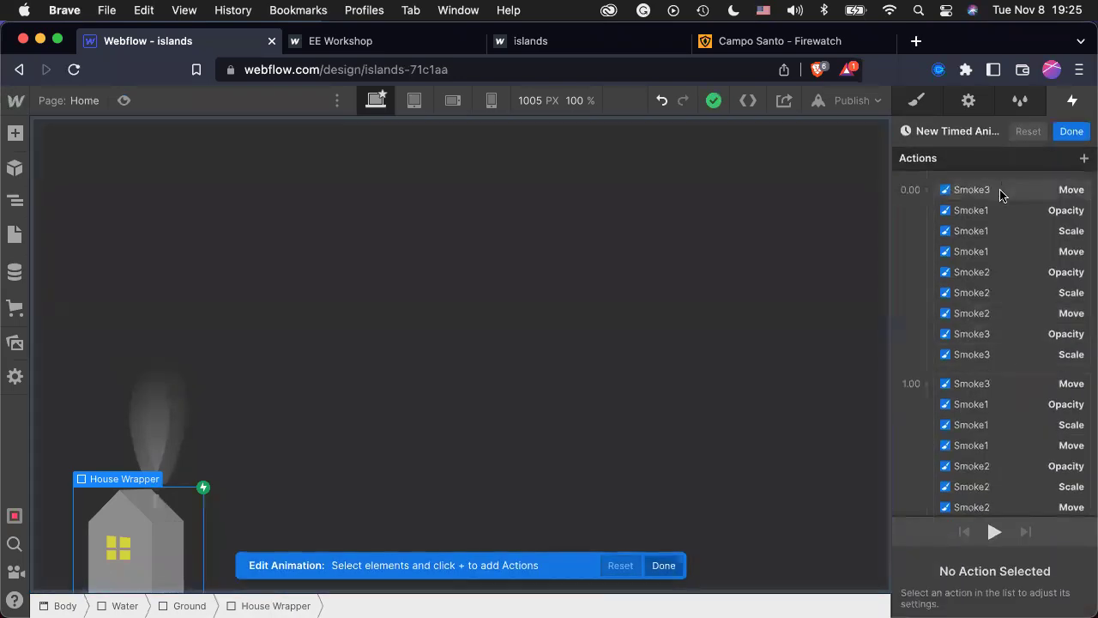
Set the duration of Smoke1's Opacity action at the 0.00 keyframe to 0.7 s.
{"action": "left_click", "coordinate": [1005, 210]}
{"action": "scroll", "coordinate": [1005, 477], "scroll_direction": "down", "scroll_amount": 3}
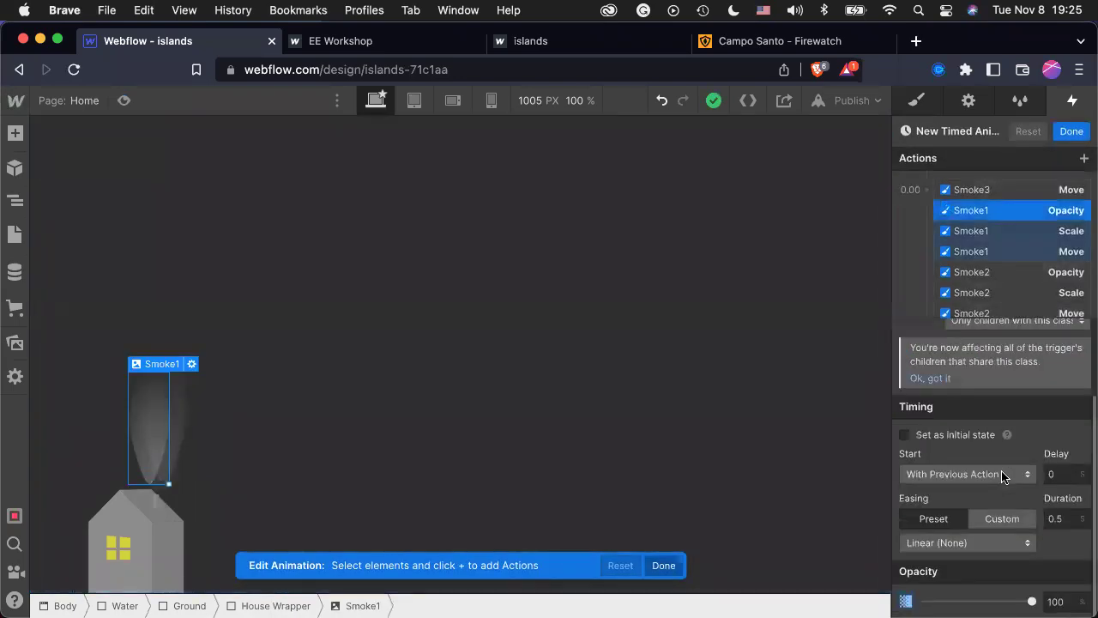
{"action": "left_click", "coordinate": [1056, 518]}
{"action": "type", "text": "0."}
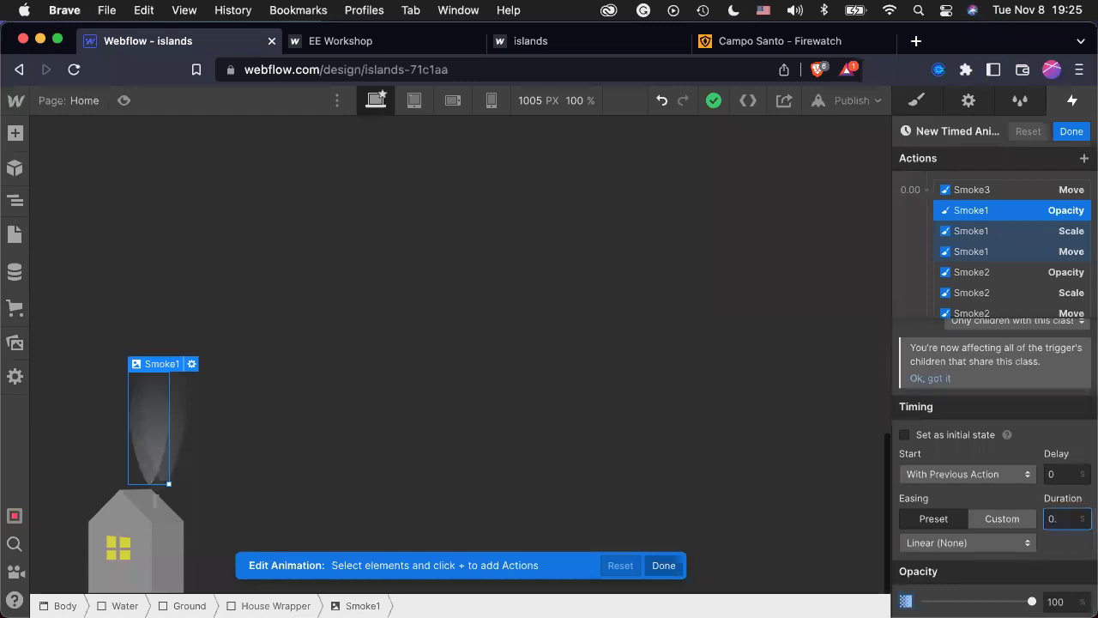
{"action": "type", "text": "7"}
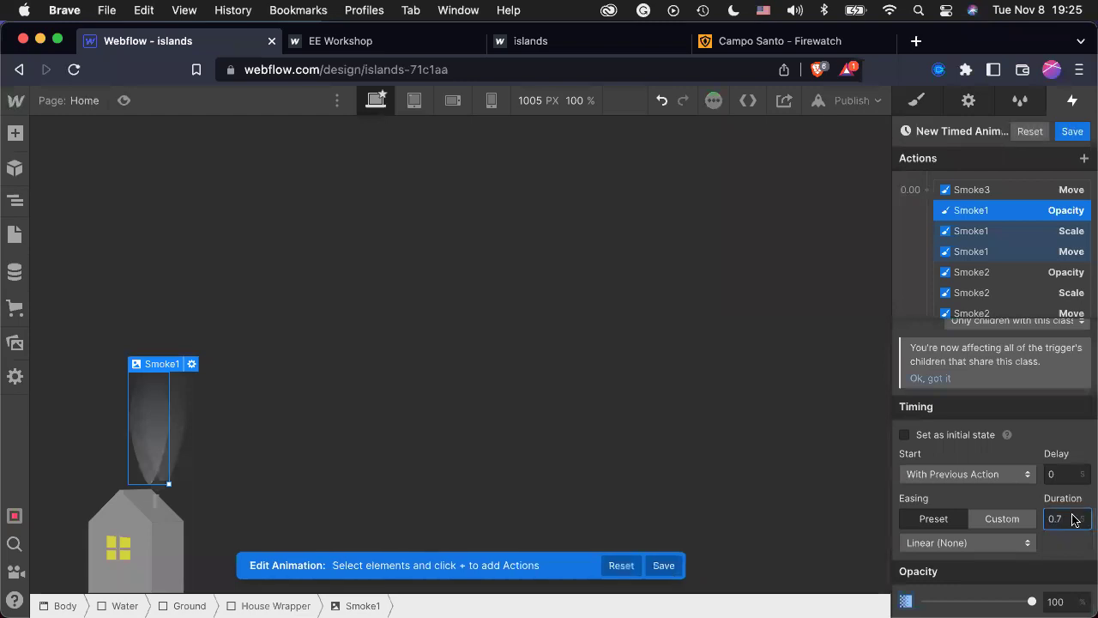
Set the duration of Smoke1's Scale action at the 0.00 keyframe to 0.7 s.
{"action": "left_click", "coordinate": [1010, 234]}
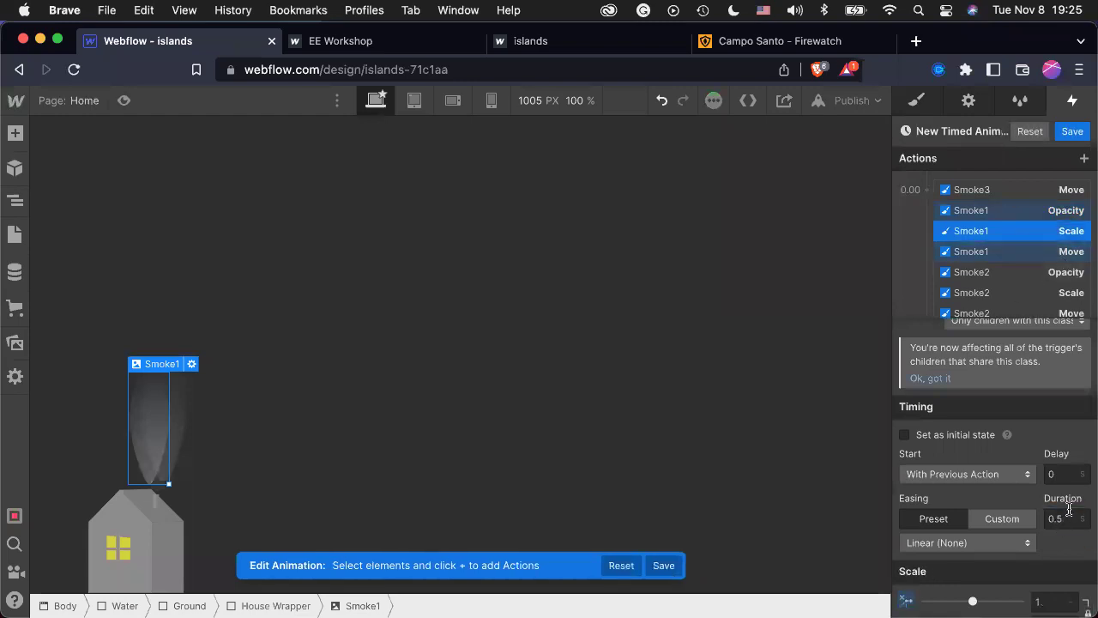
{"action": "scroll", "coordinate": [1063, 487], "scroll_direction": "down", "scroll_amount": 1}
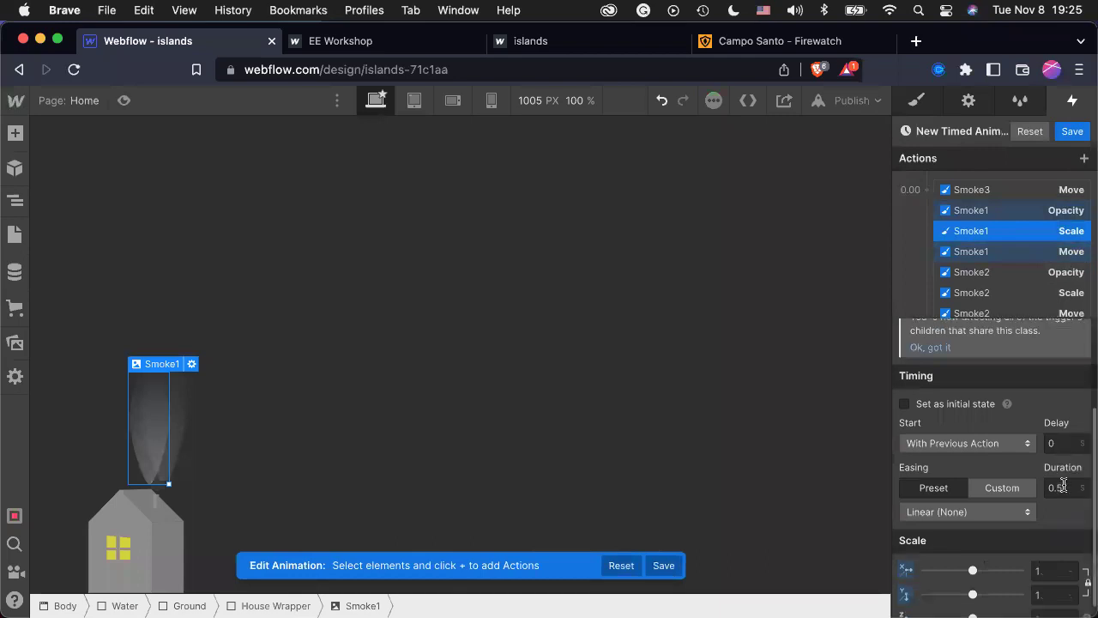
{"action": "left_click", "coordinate": [1064, 486]}
{"action": "type", "text": "0.7"}
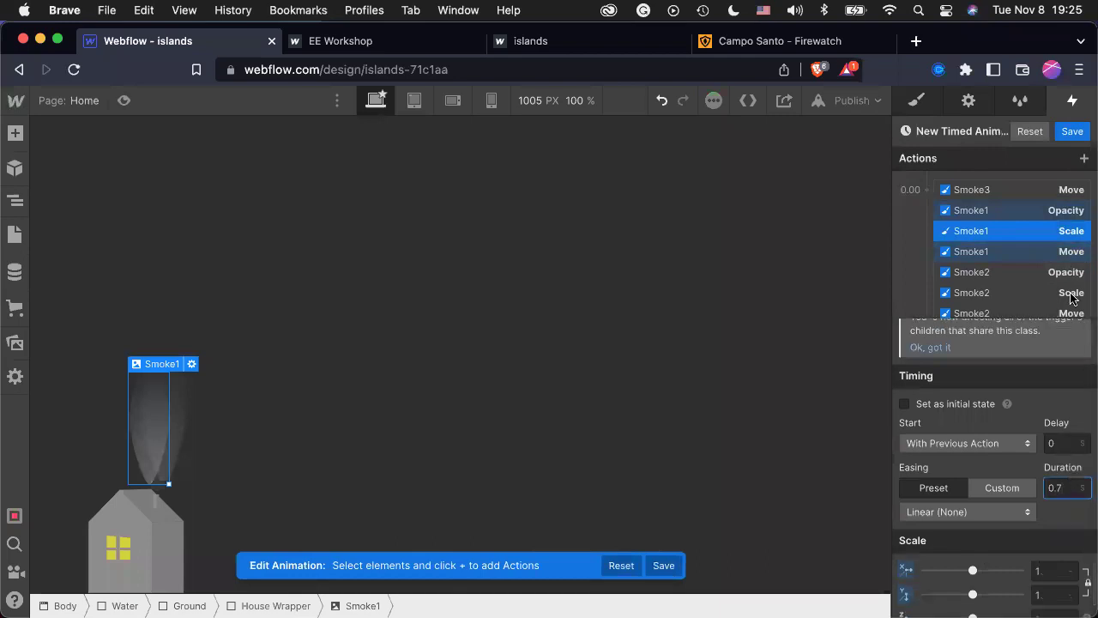
Set the duration of Smoke1's Move action at the 0.00 keyframe to 0.7 s.
{"action": "left_click", "coordinate": [1041, 188]}
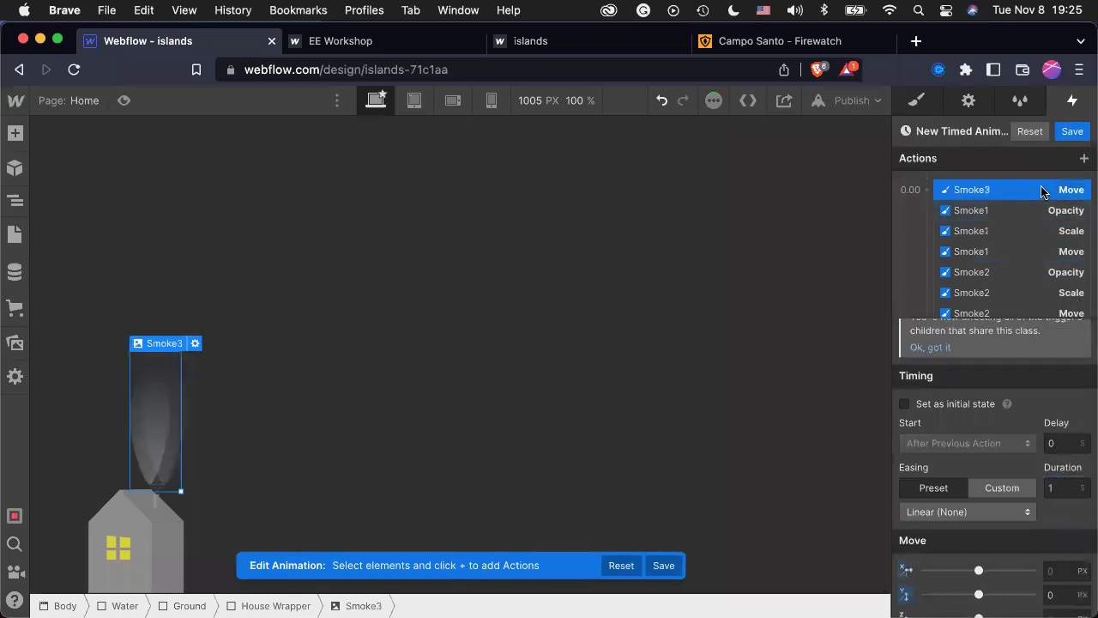
{"action": "left_click", "coordinate": [1032, 231]}
{"action": "left_click", "coordinate": [1024, 254]}
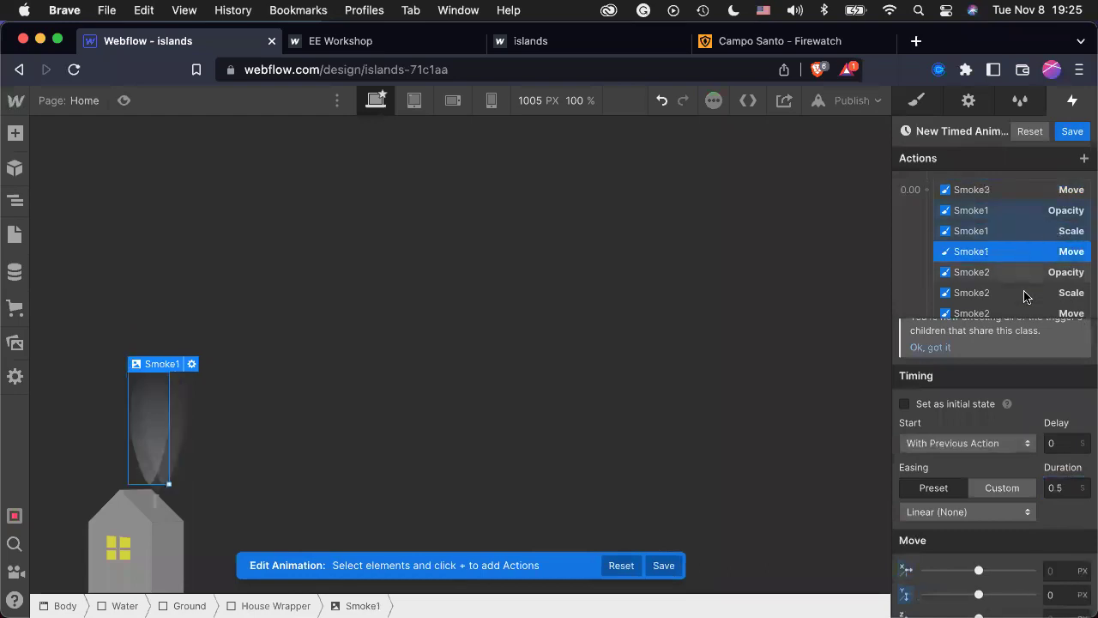
{"action": "left_click", "coordinate": [1063, 487]}
{"action": "key", "text": "BackSpace"}
{"action": "type", "text": "7"}
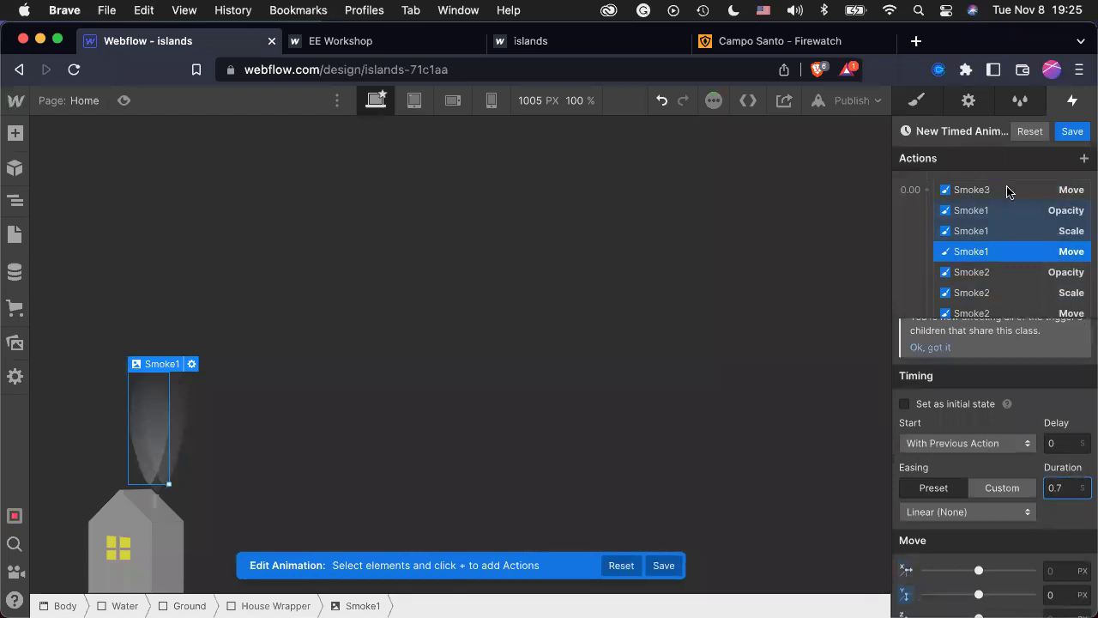
Set the durations of Smoke3's Opacity and Scale actions at the 0.00 keyframe to 1 s.
{"action": "scroll", "coordinate": [1006, 190], "scroll_direction": "down", "scroll_amount": 3}
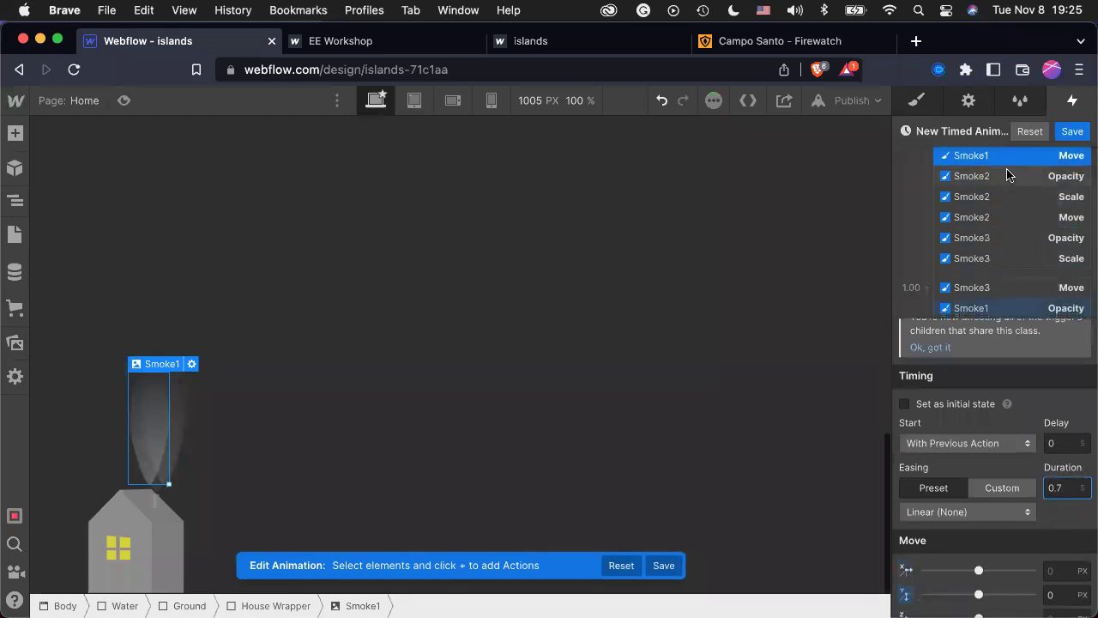
{"action": "left_click", "coordinate": [1006, 241]}
{"action": "double_click", "coordinate": [1064, 520]}
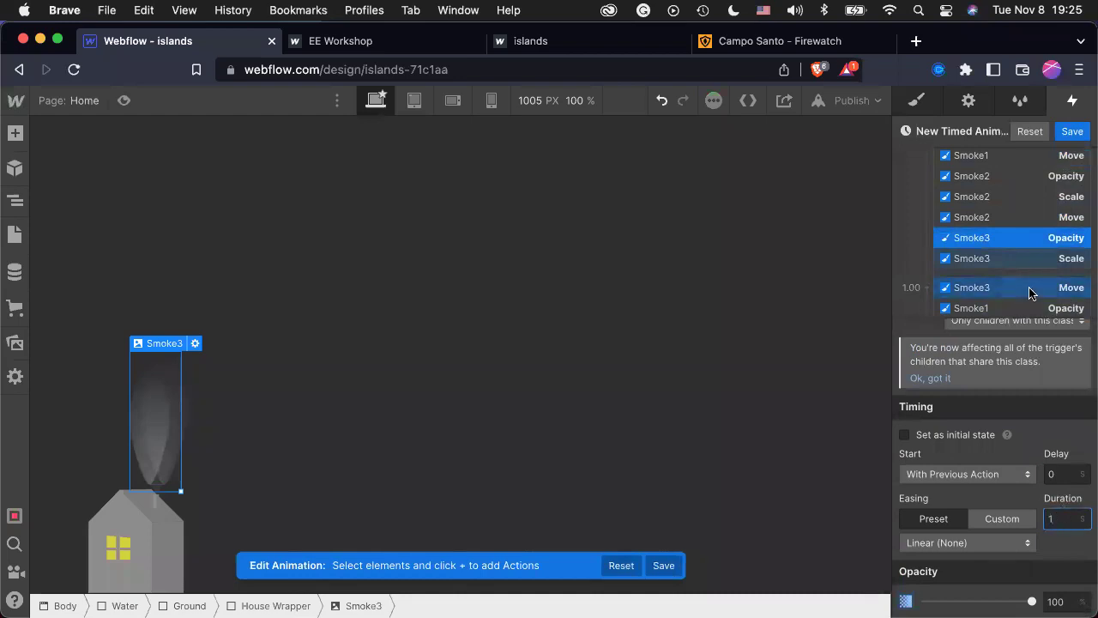
{"action": "left_click", "coordinate": [1026, 259]}
{"action": "double_click", "coordinate": [1057, 488]}
{"action": "type", "text": "1"}
{"action": "scroll", "coordinate": [1055, 442], "scroll_direction": "up", "scroll_amount": 1}
{"action": "scroll", "coordinate": [1017, 215], "scroll_direction": "up", "scroll_amount": 2}
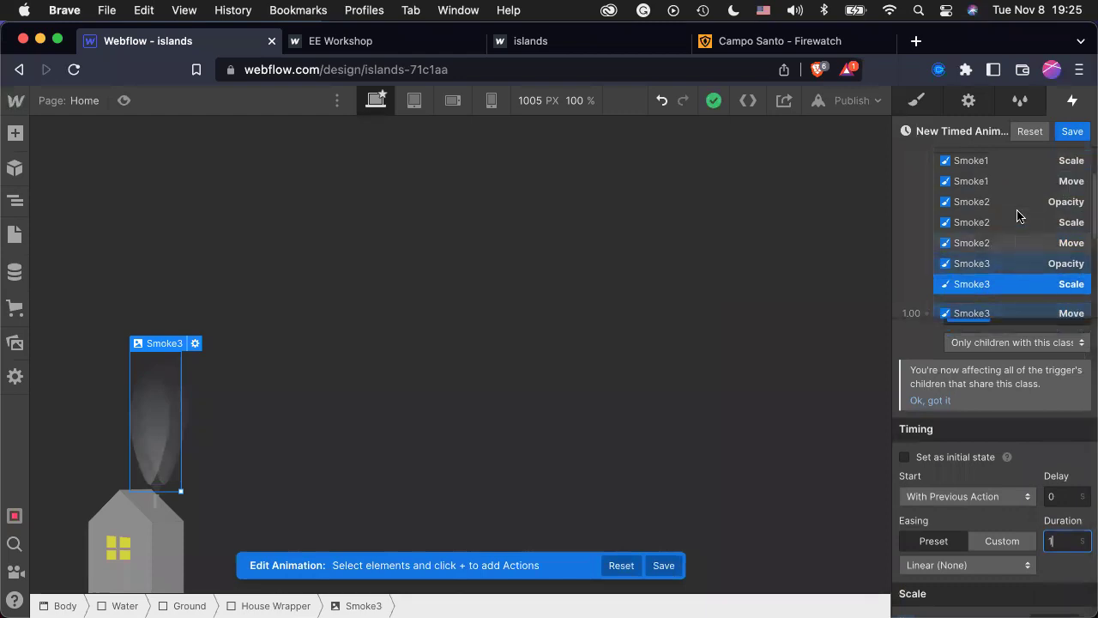
Set the durations of Smoke2's Opacity, Scale and Move actions at the 0.00 keyframe to 0.8 s.
{"action": "left_click", "coordinate": [999, 227]}
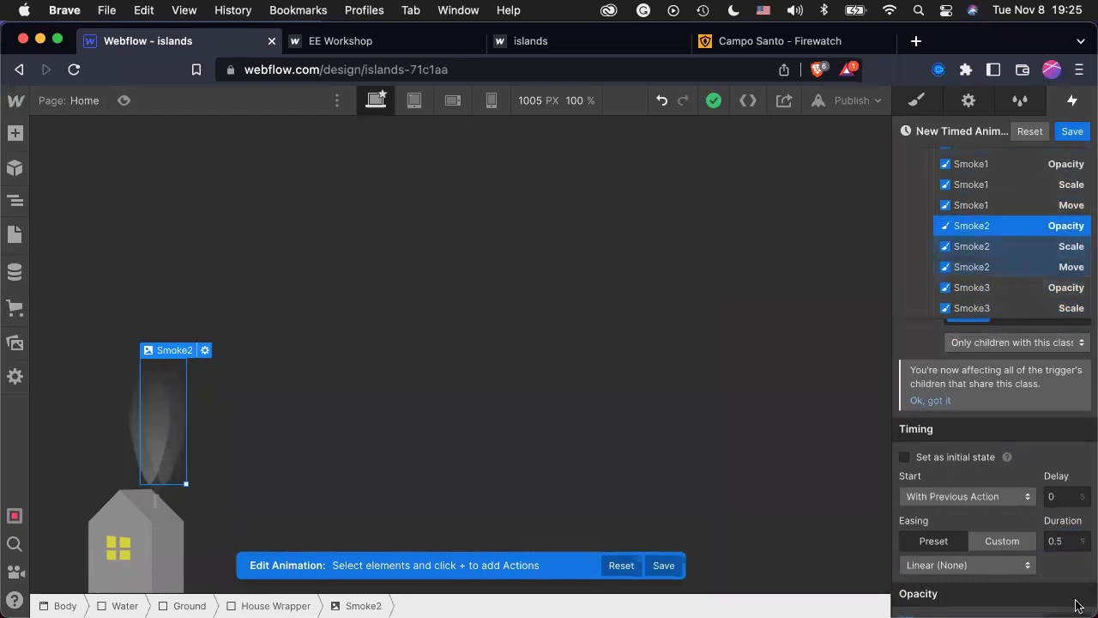
{"action": "double_click", "coordinate": [1059, 541]}
{"action": "type", "text": "0.8"}
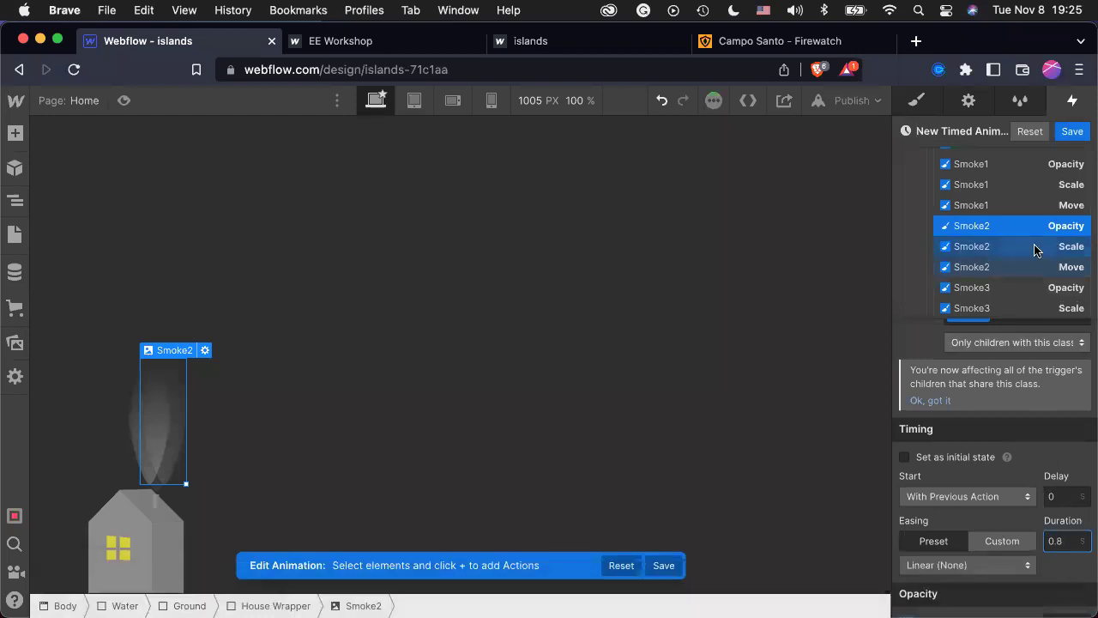
{"action": "left_click", "coordinate": [1037, 249]}
{"action": "left_click", "coordinate": [1057, 536]}
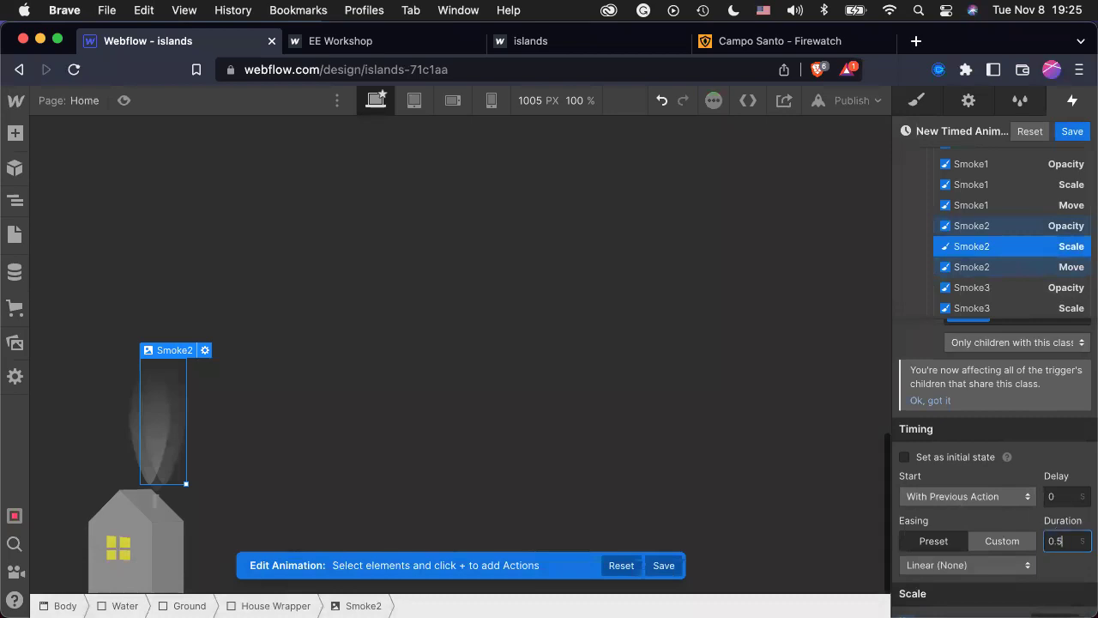
{"action": "left_click", "coordinate": [1014, 269]}
{"action": "double_click", "coordinate": [1062, 535]}
{"action": "type", "text": "0"}
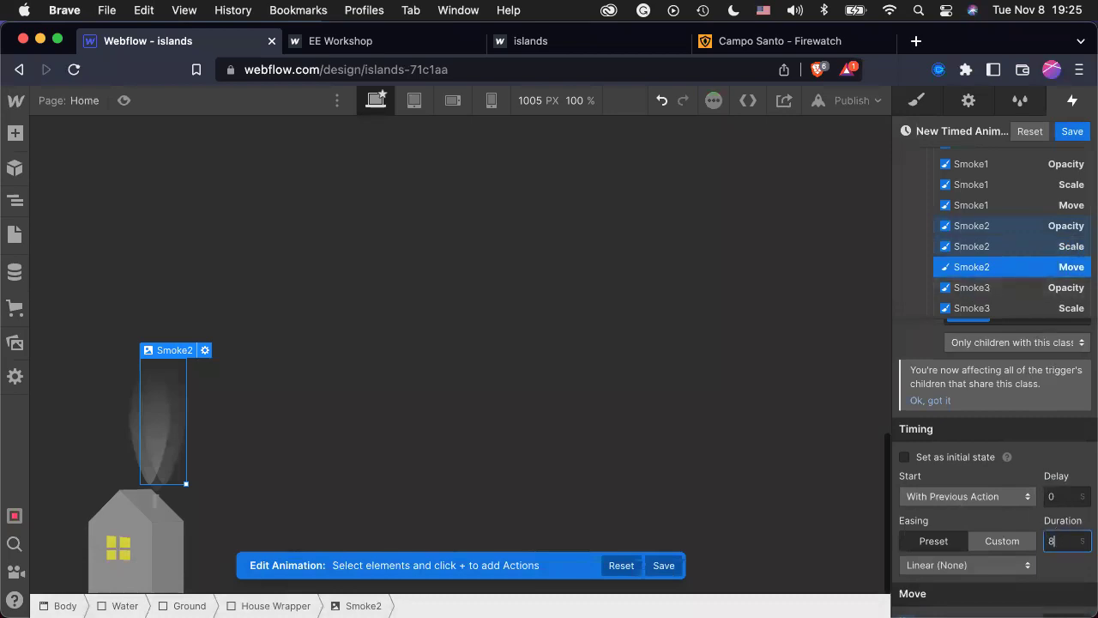
{"action": "type", "text": ".6"}
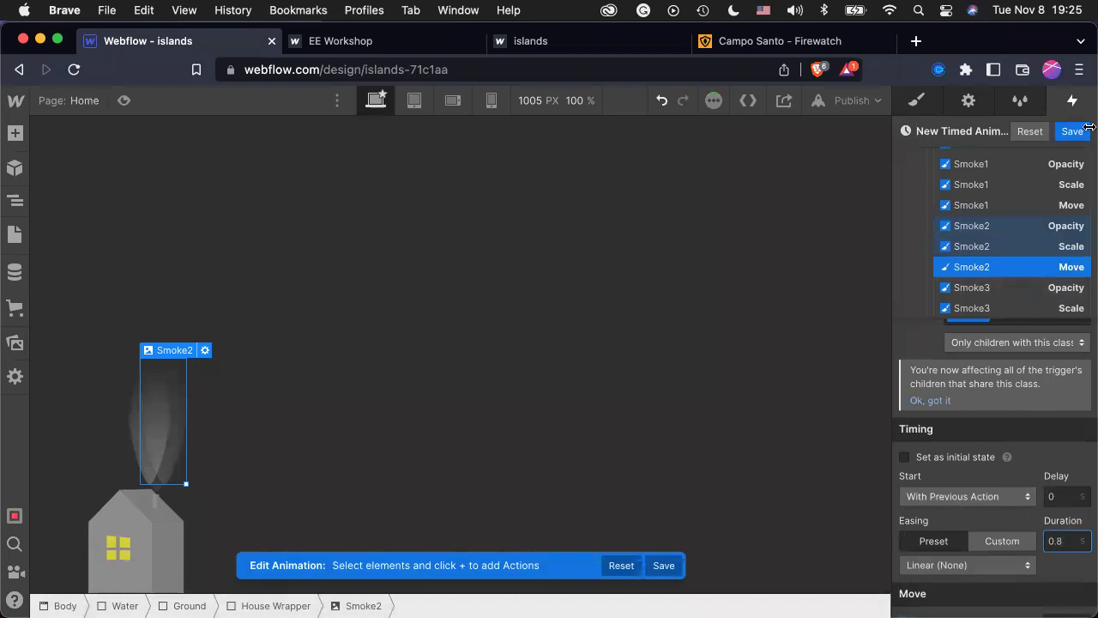
Save the timed animation and preview the looping chimney smoke on the page before returning to editing.
{"action": "left_click", "coordinate": [1060, 130]}
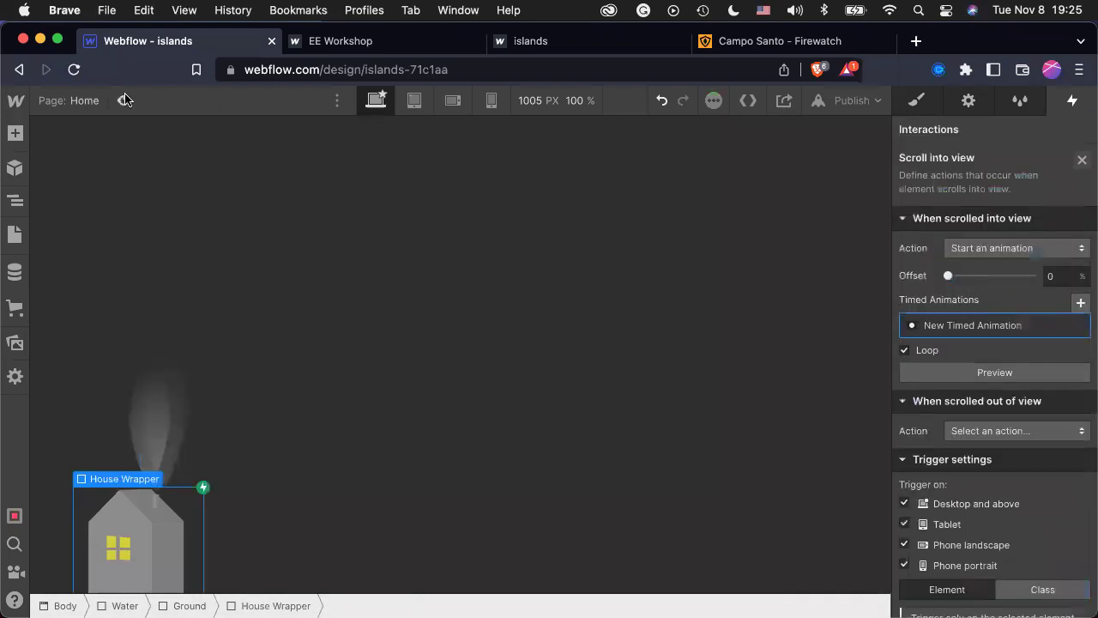
{"action": "left_click", "coordinate": [123, 100]}
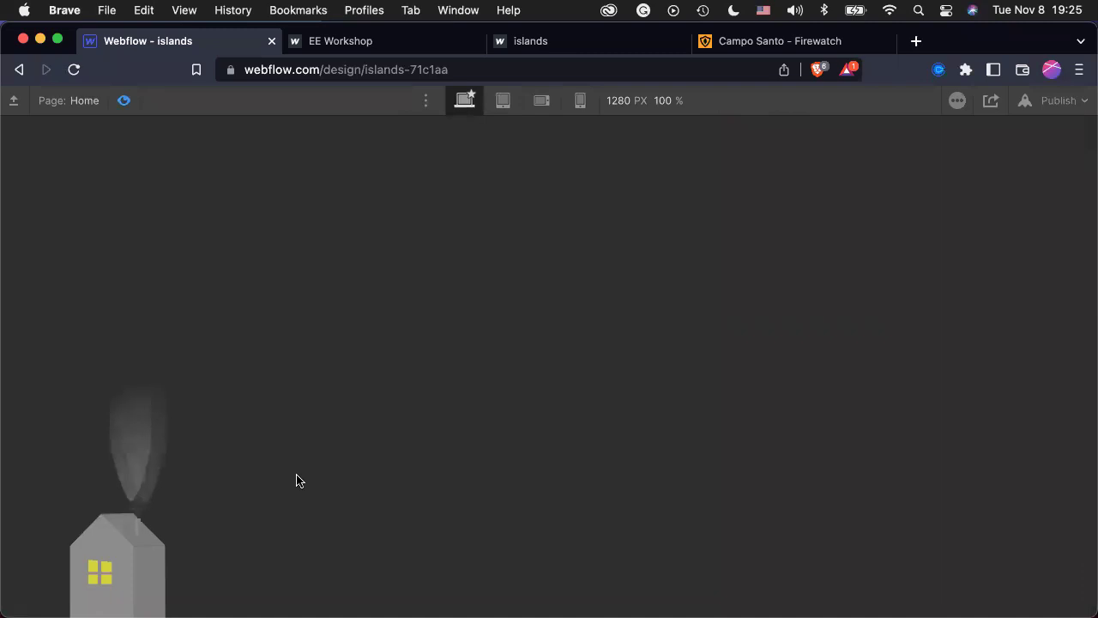
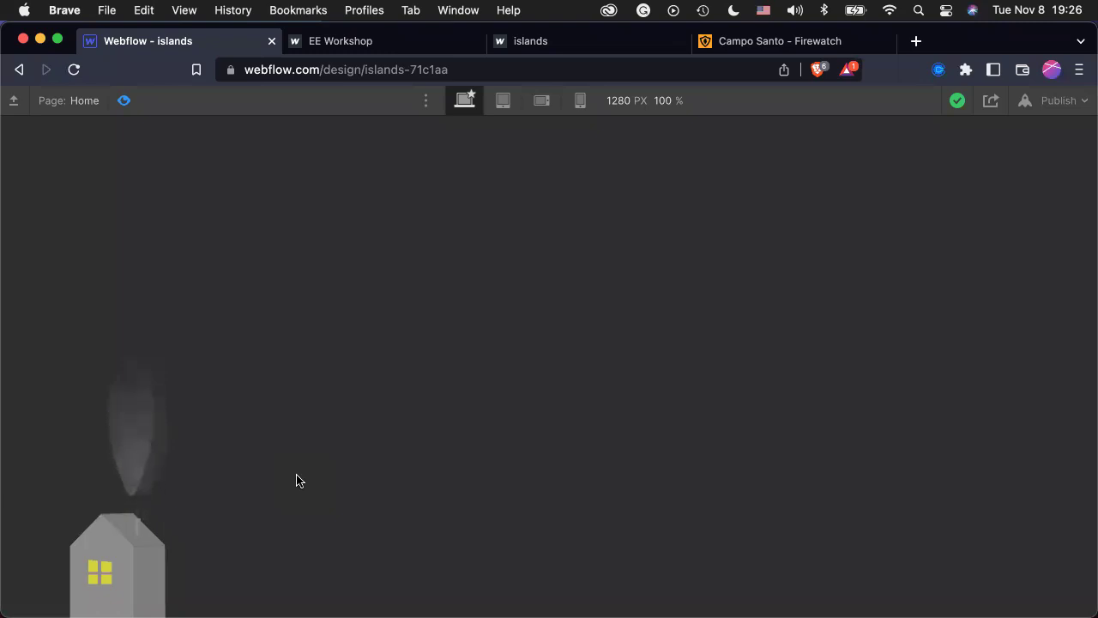
{"action": "left_click", "coordinate": [126, 103]}
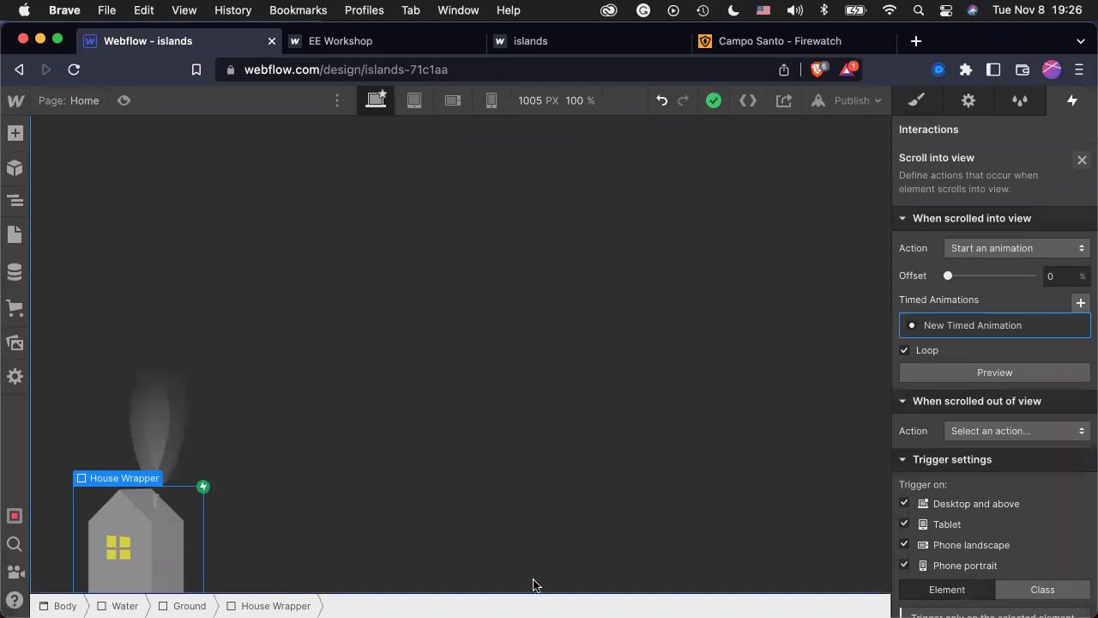
Examine the island images in the water scene at the start of the page, including the Small Island.
{"action": "left_click", "coordinate": [583, 529]}
{"action": "scroll", "coordinate": [583, 529], "scroll_direction": "up", "scroll_amount": 3}
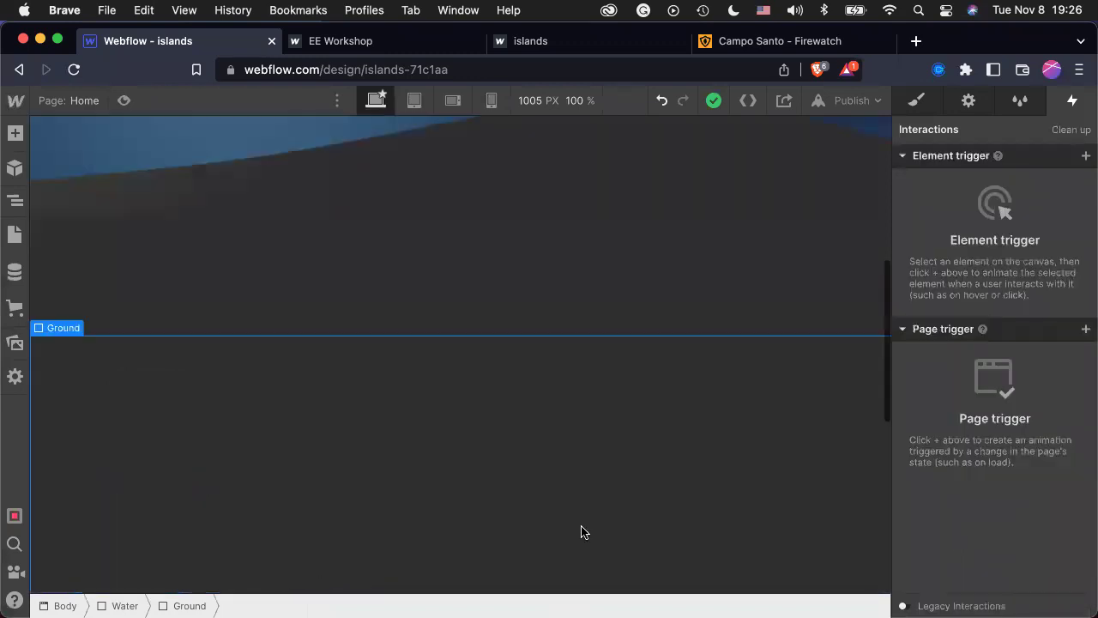
{"action": "scroll", "coordinate": [582, 532], "scroll_direction": "up", "scroll_amount": 5}
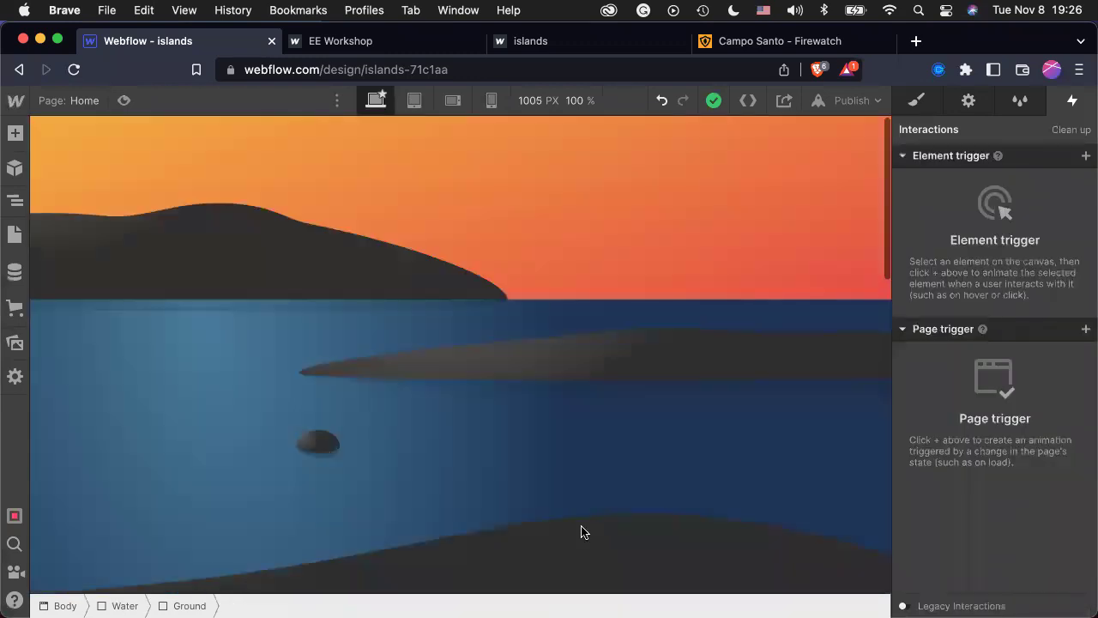
{"action": "left_click", "coordinate": [240, 269]}
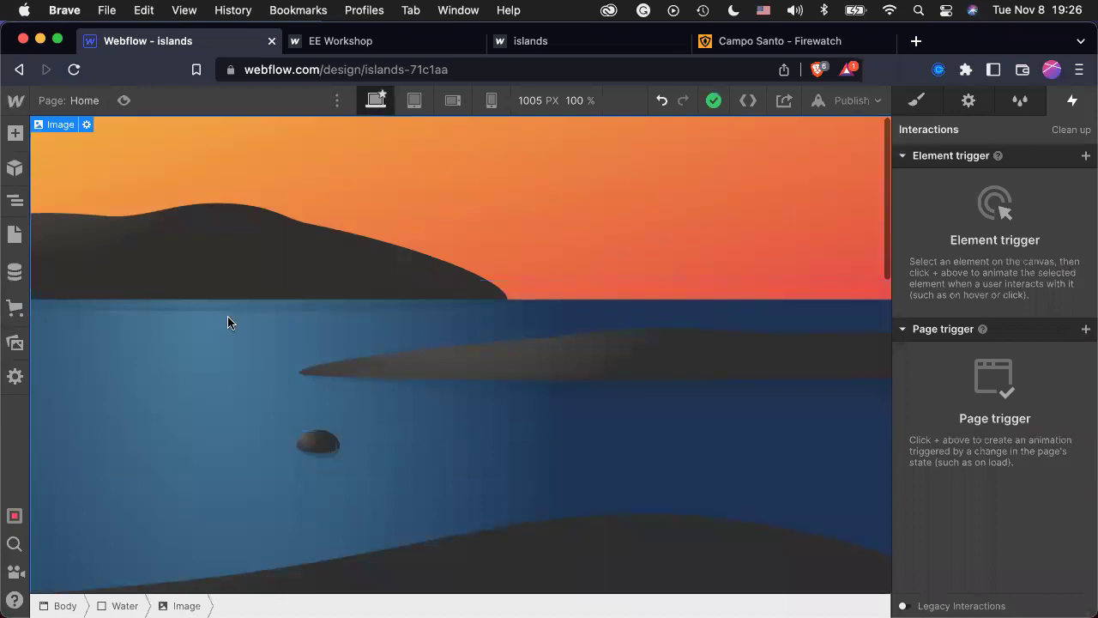
{"action": "left_click", "coordinate": [554, 400]}
{"action": "left_click", "coordinate": [322, 453]}
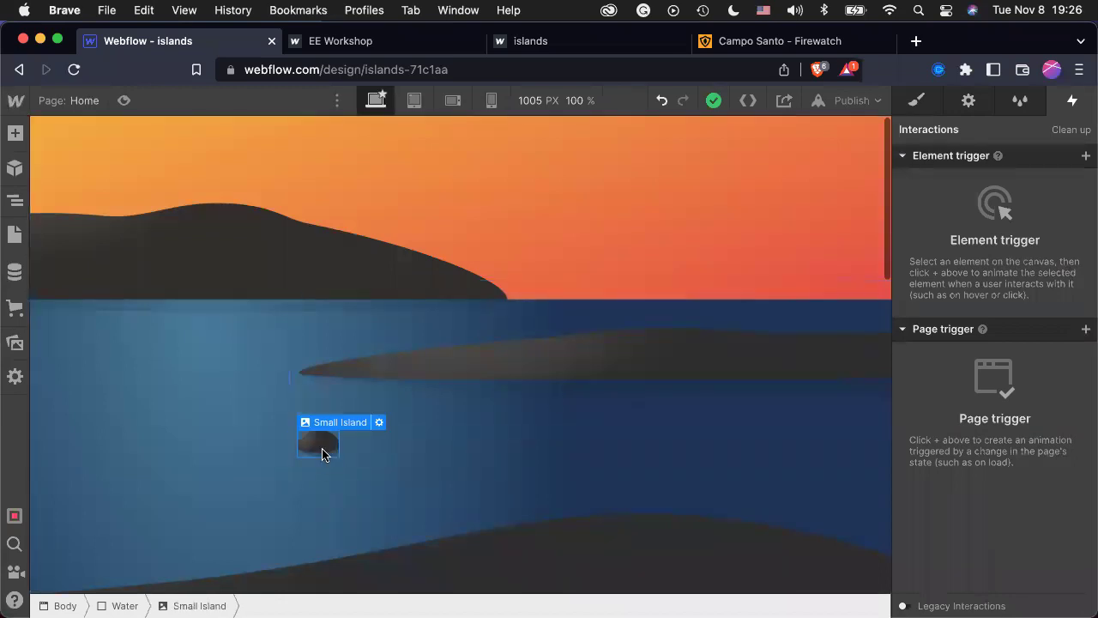
{"action": "left_click", "coordinate": [412, 387]}
{"action": "left_click", "coordinate": [157, 273]}
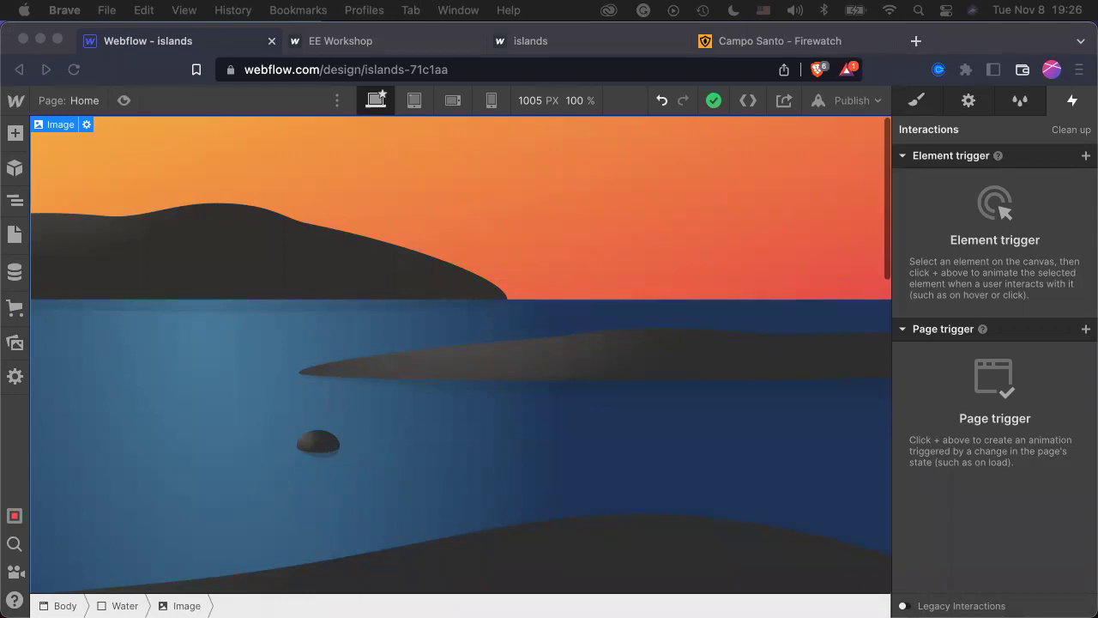
Select the page's Body element.
{"action": "left_click", "coordinate": [440, 489]}
{"action": "left_click", "coordinate": [72, 603]}
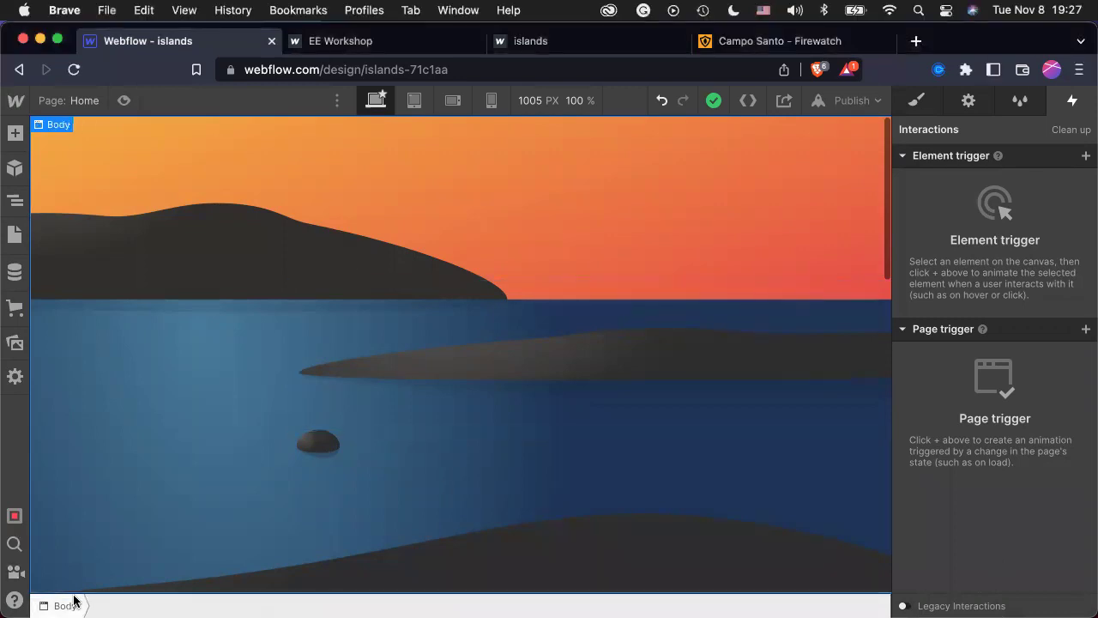
{"action": "left_click", "coordinate": [1085, 329]}
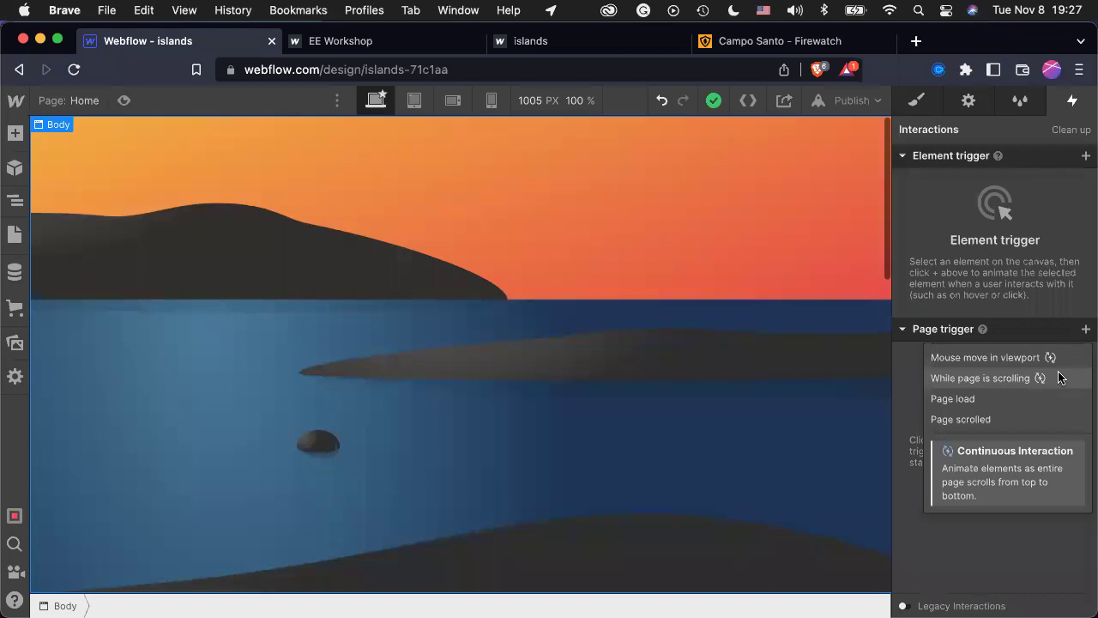
{"action": "left_click", "coordinate": [998, 386]}
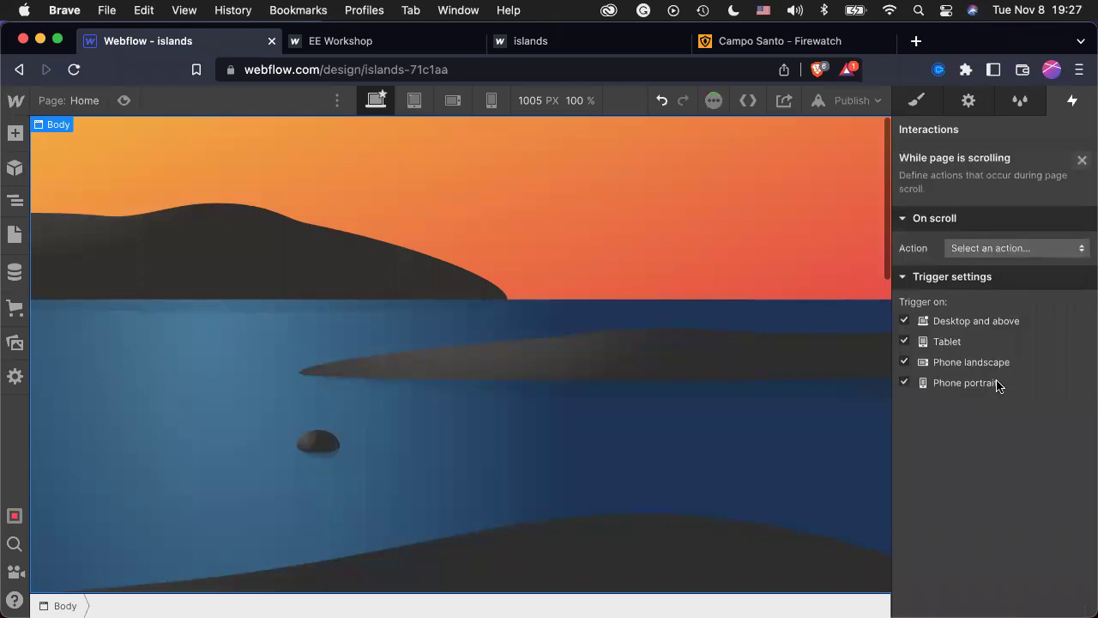
{"action": "left_click", "coordinate": [1014, 251]}
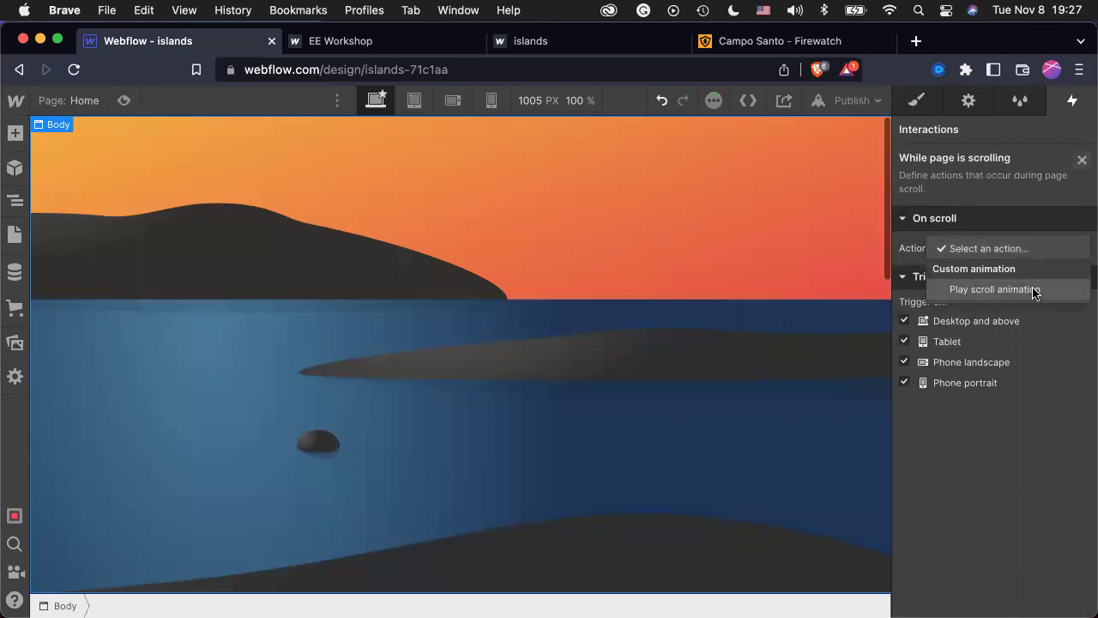
{"action": "left_click", "coordinate": [1017, 290]}
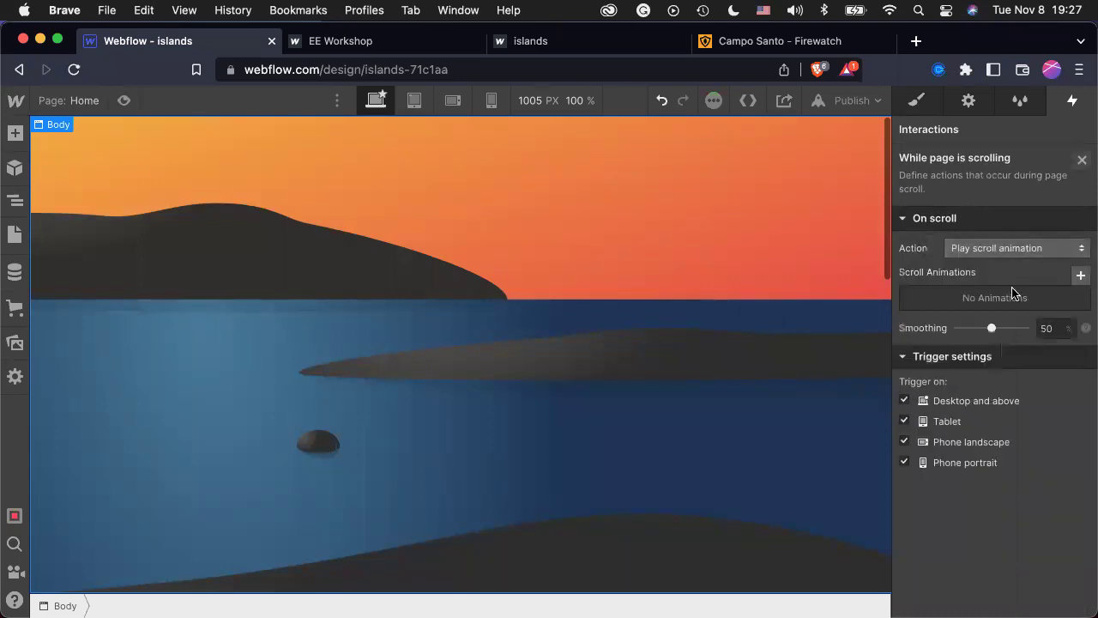
{"action": "left_click", "coordinate": [1082, 160]}
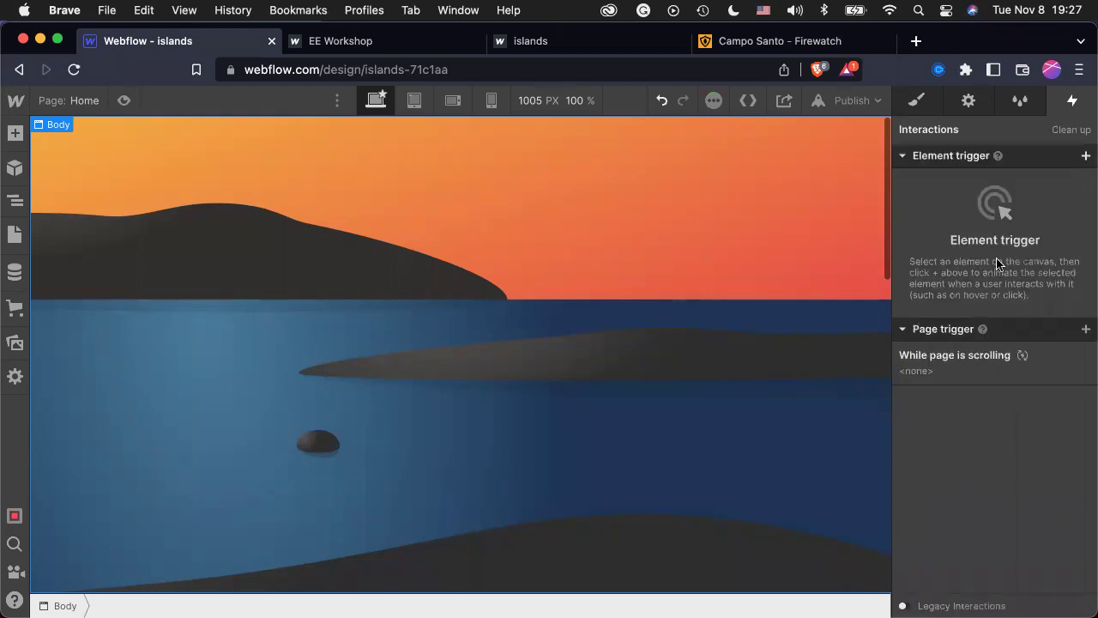
{"action": "left_click", "coordinate": [1085, 355]}
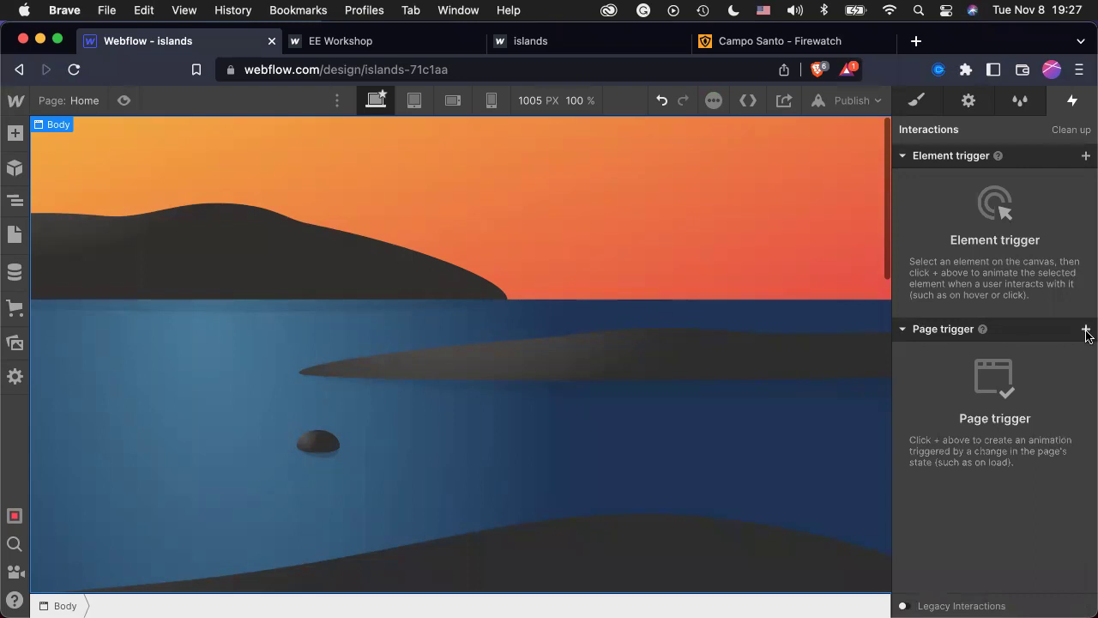
Add a While page is scrolling page trigger with Play scroll animation as its on-scroll action.
{"action": "left_click", "coordinate": [1086, 330]}
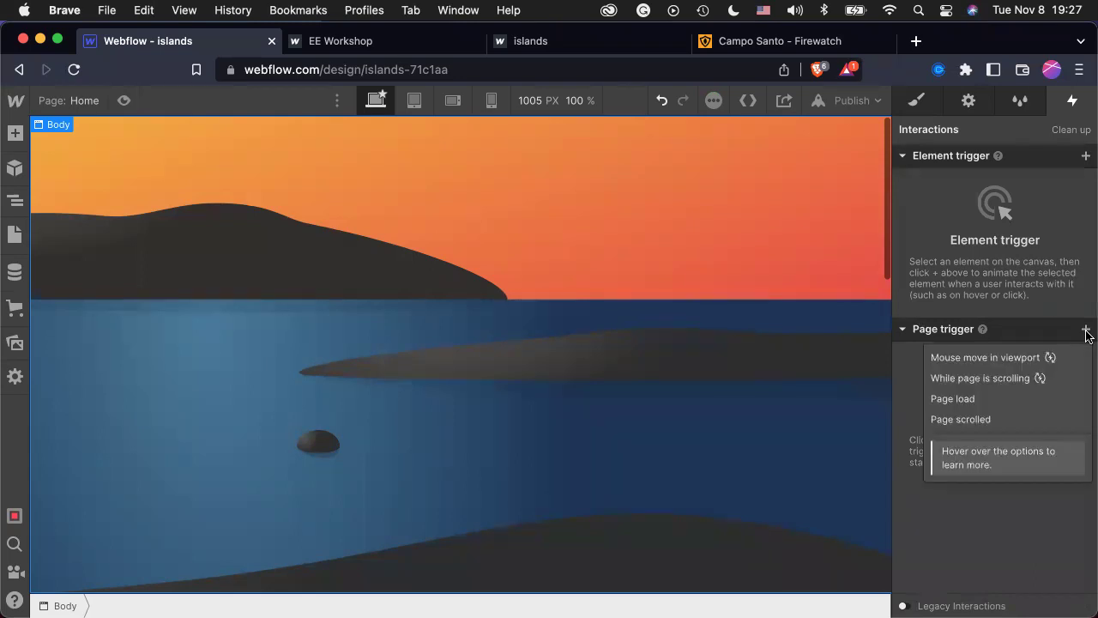
{"action": "left_click", "coordinate": [1057, 386]}
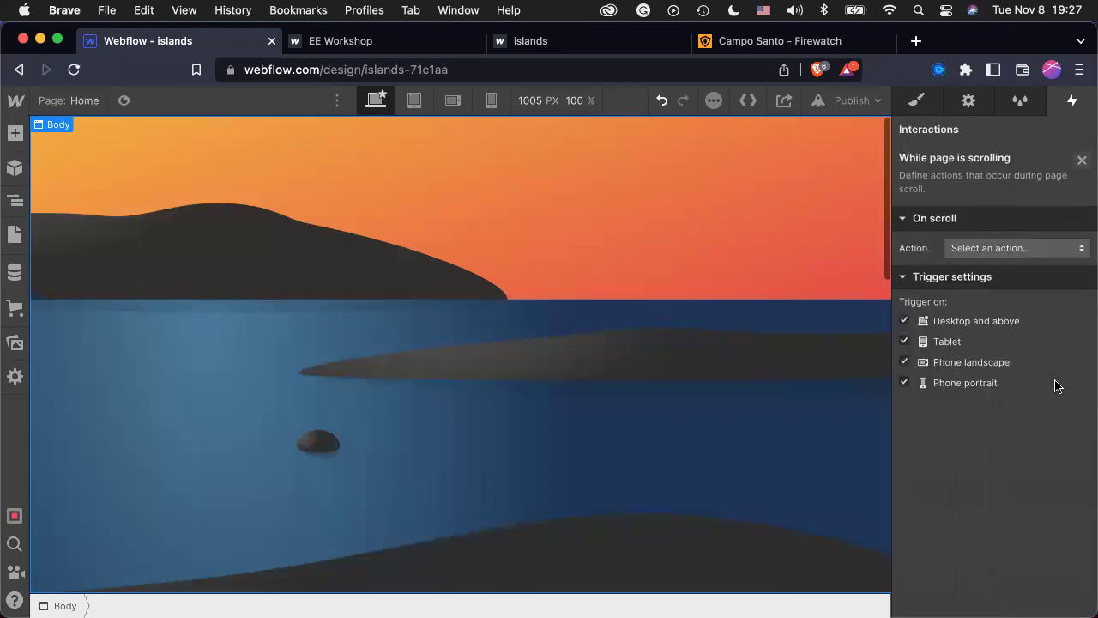
{"action": "left_click", "coordinate": [1040, 255]}
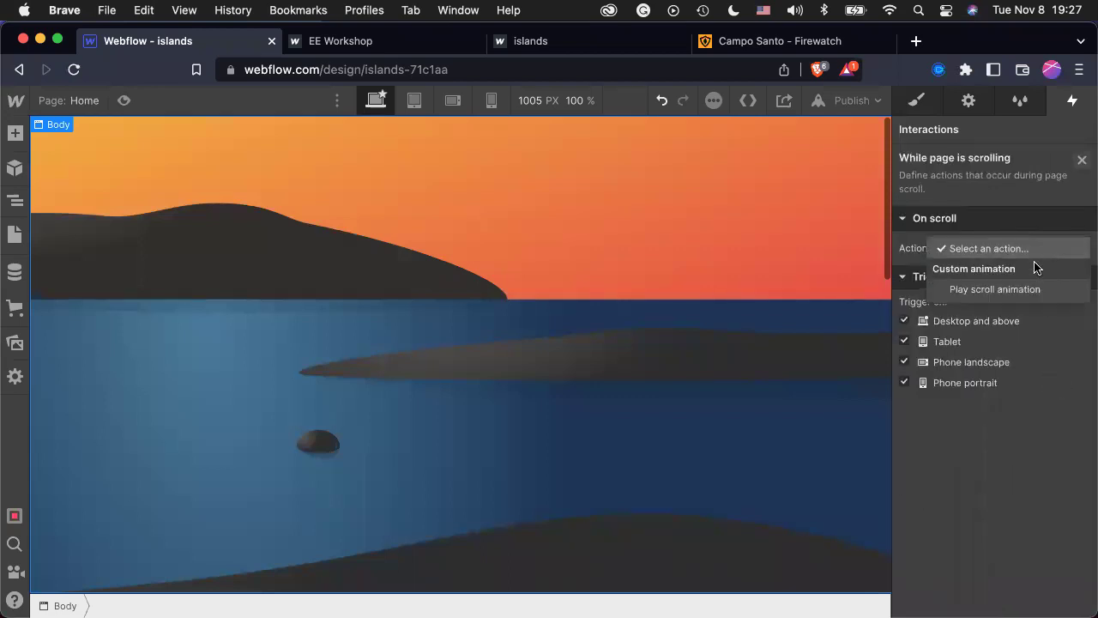
{"action": "left_click", "coordinate": [1028, 289]}
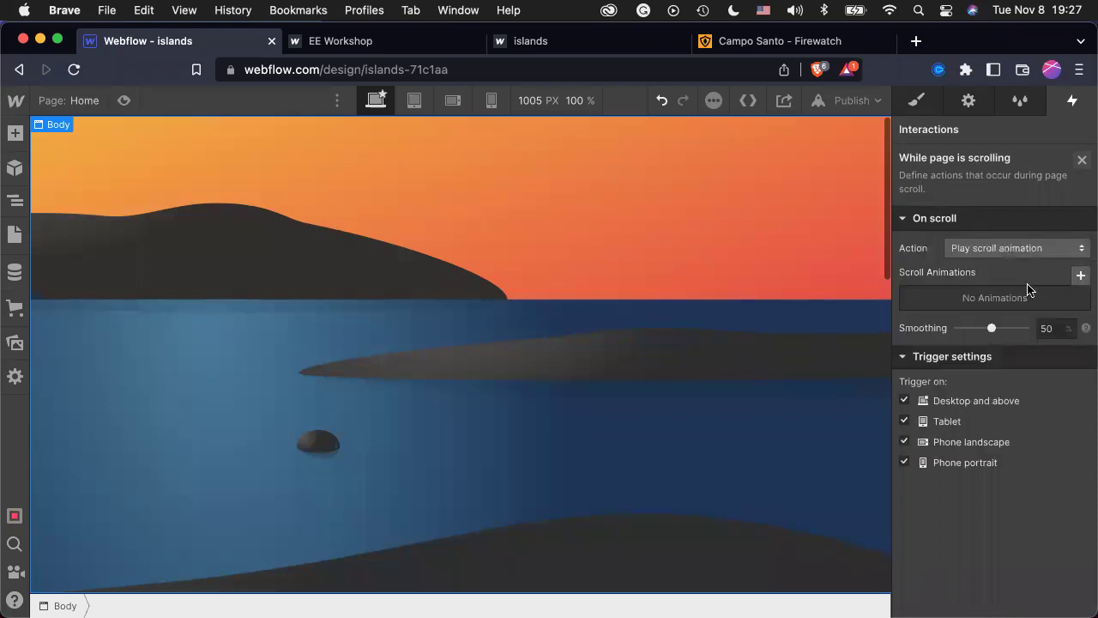
Create a scroll animation named Islands Moving for the page scrolling trigger and save it without any actions.
{"action": "left_click", "coordinate": [1079, 276]}
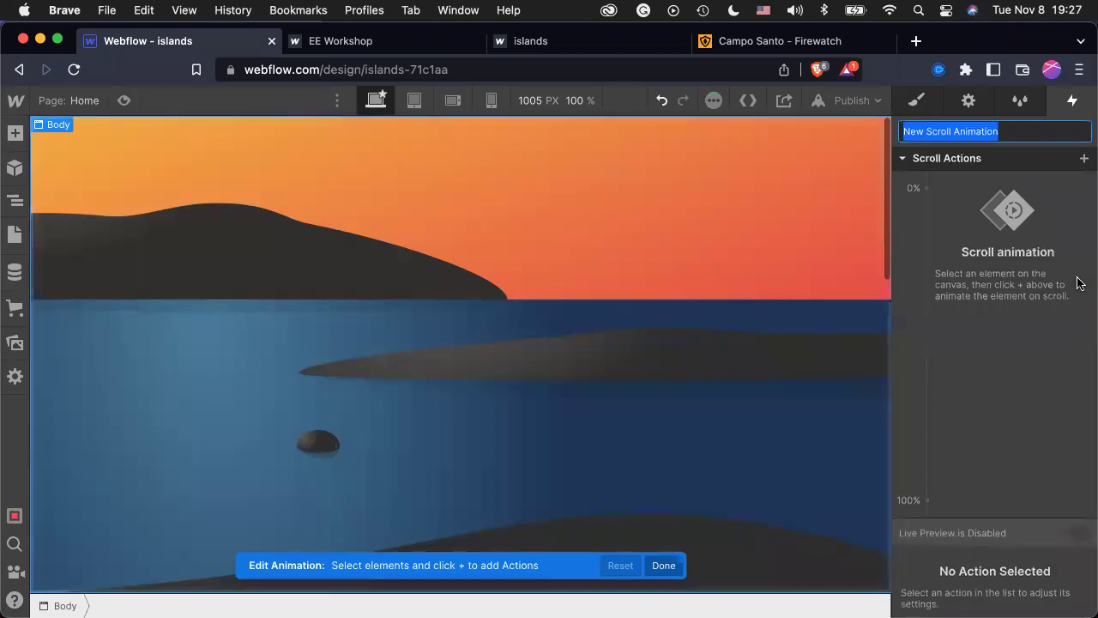
{"action": "type", "text": "Island"}
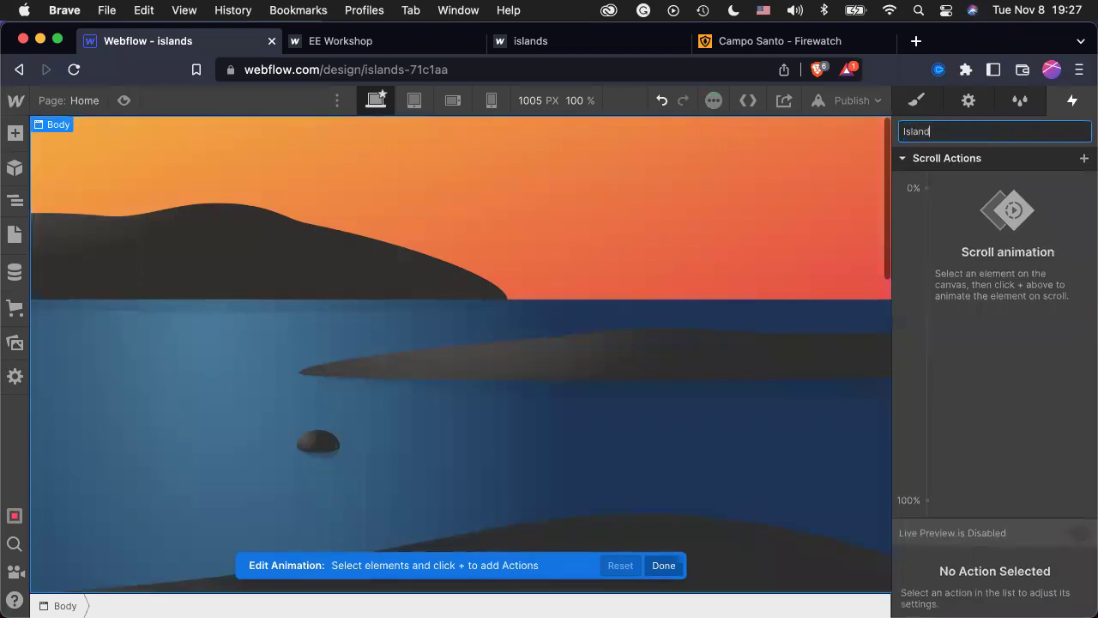
{"action": "type", "text": "s Moving"}
{"action": "key", "text": "Return"}
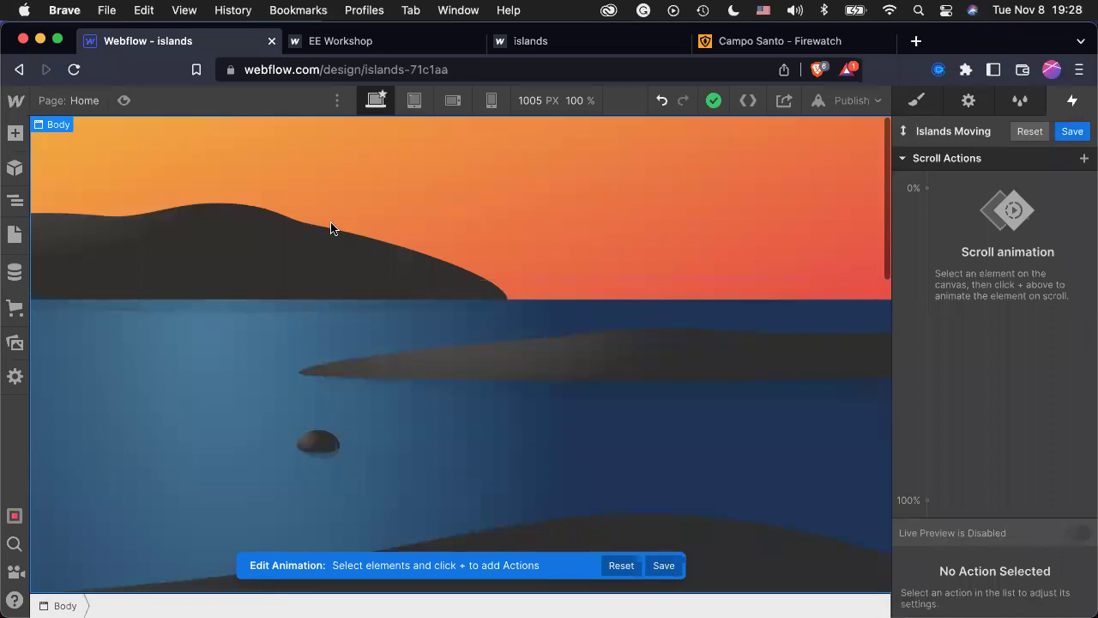
{"action": "left_click", "coordinate": [226, 253]}
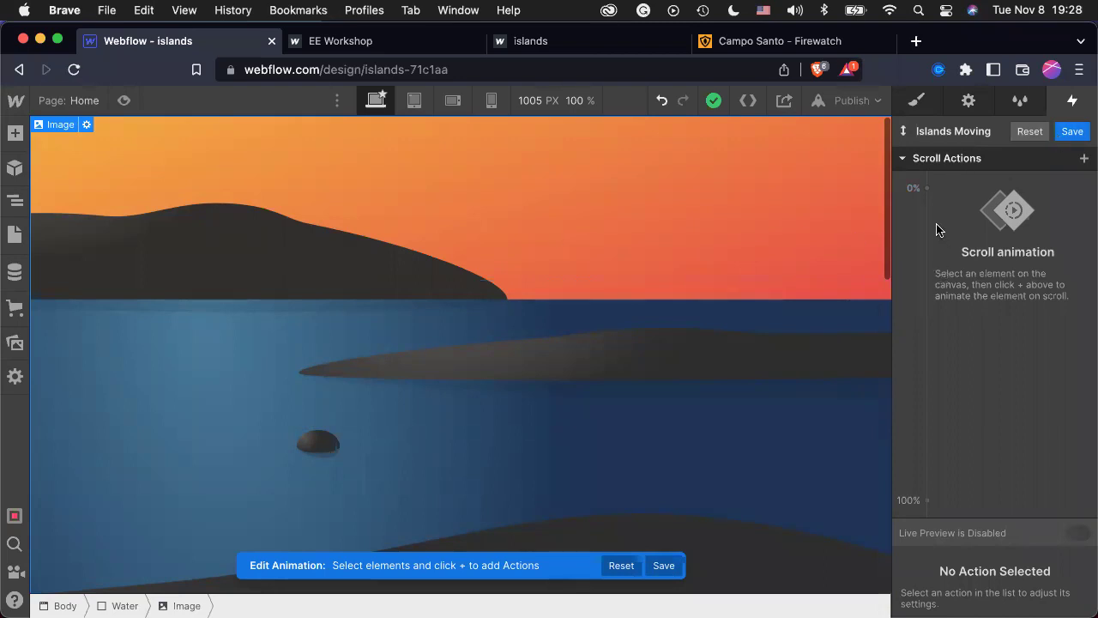
{"action": "left_click", "coordinate": [1072, 132]}
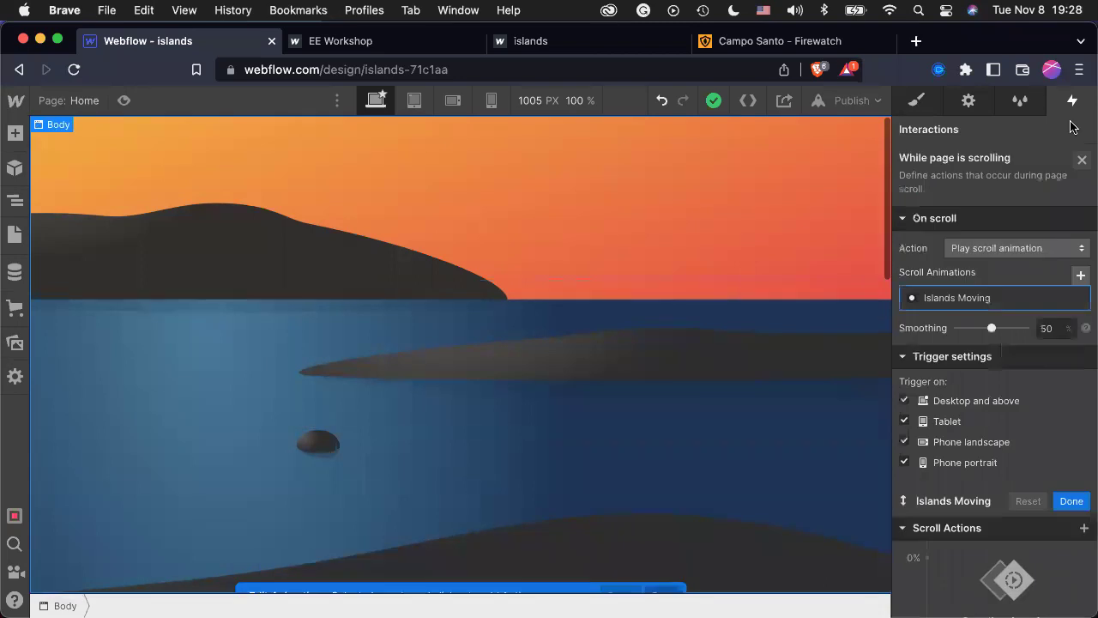
Give the large background island image in the water scene a new class named Big Island.
{"action": "left_click", "coordinate": [929, 93]}
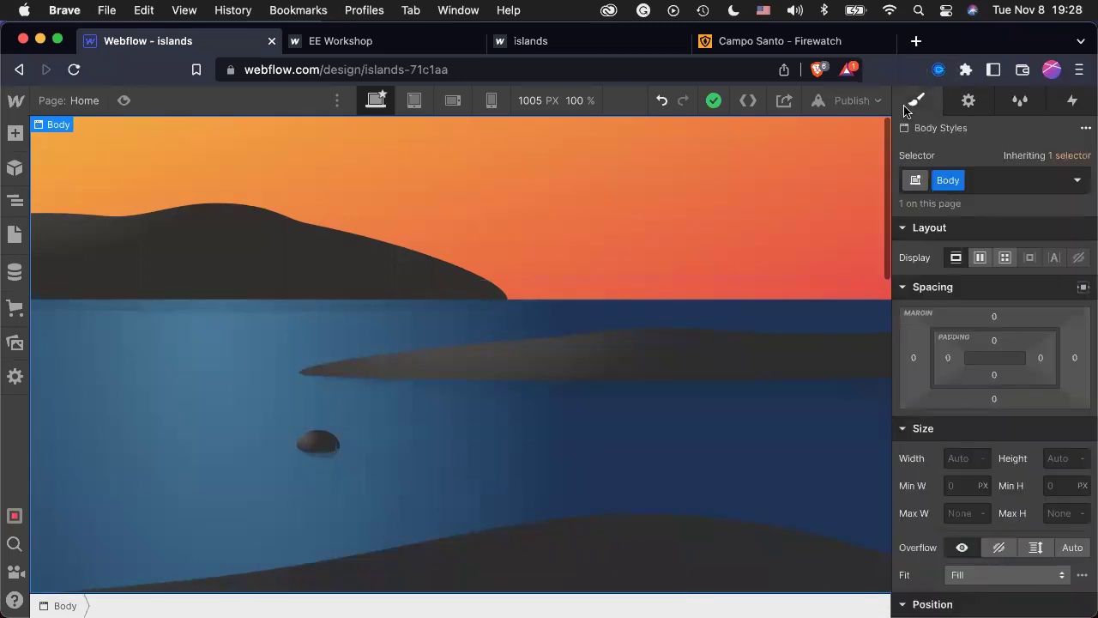
{"action": "left_click", "coordinate": [61, 240]}
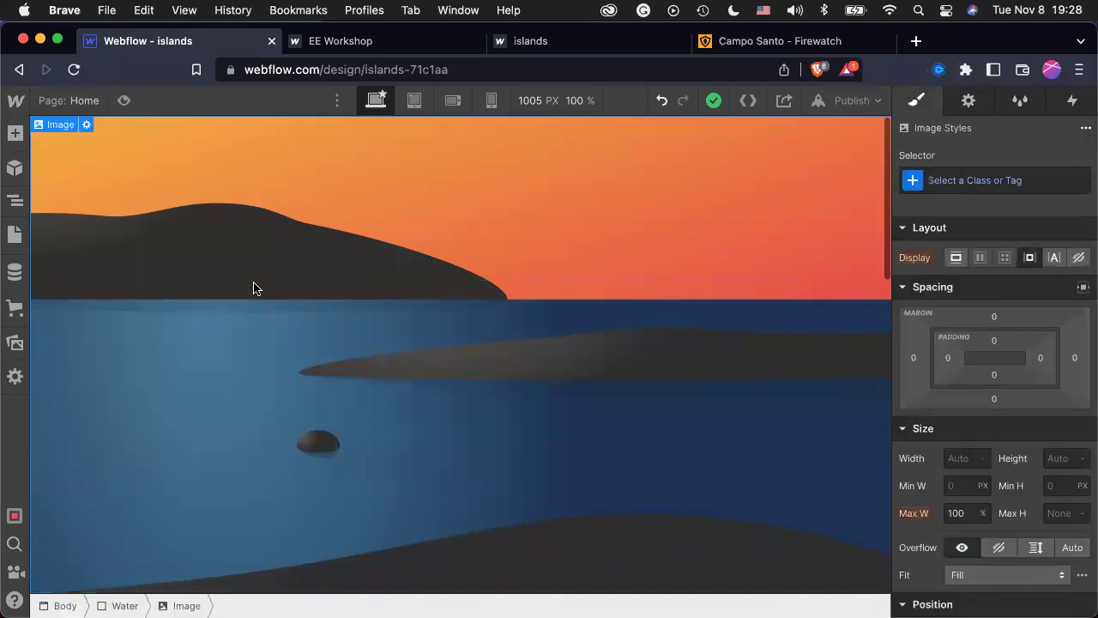
{"action": "left_click", "coordinate": [1022, 187]}
{"action": "type", "text": "B"}
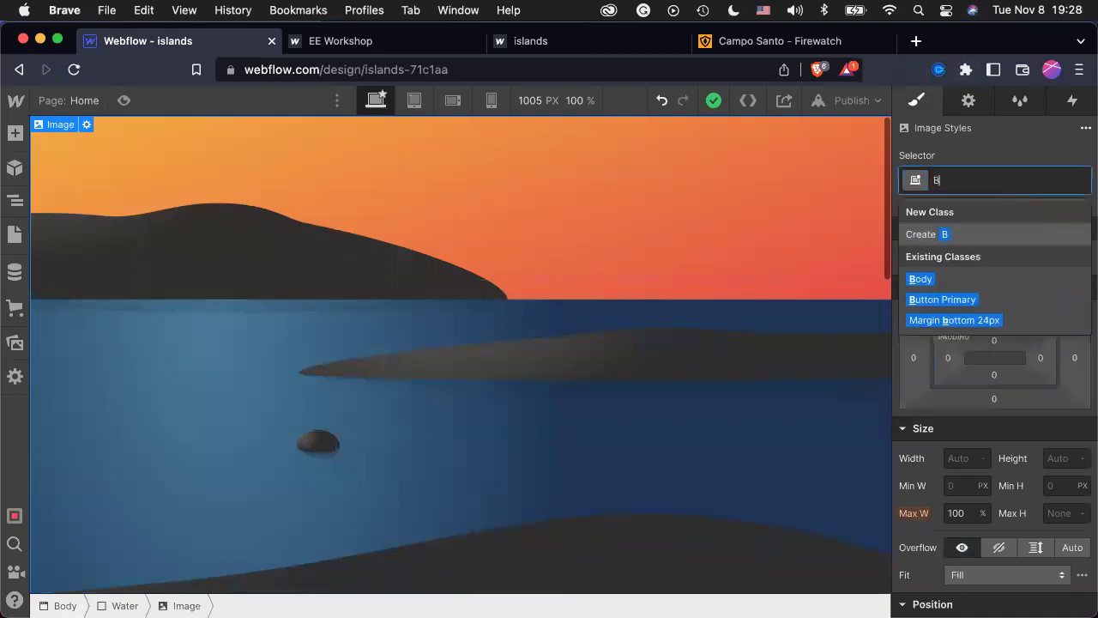
{"action": "type", "text": "ig Island"}
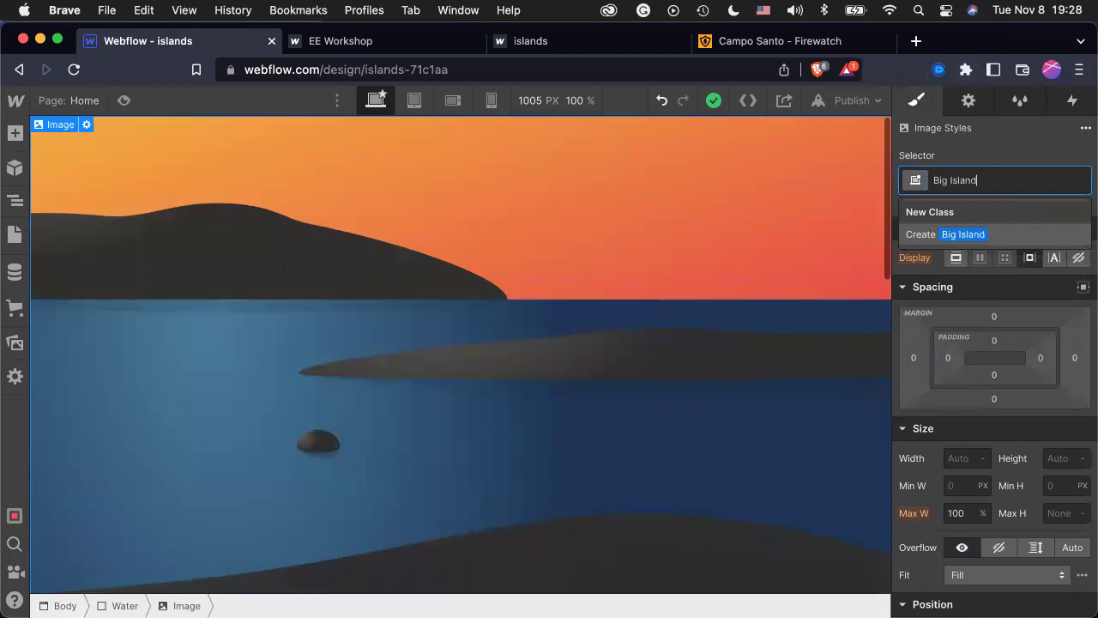
{"action": "key", "text": "Return"}
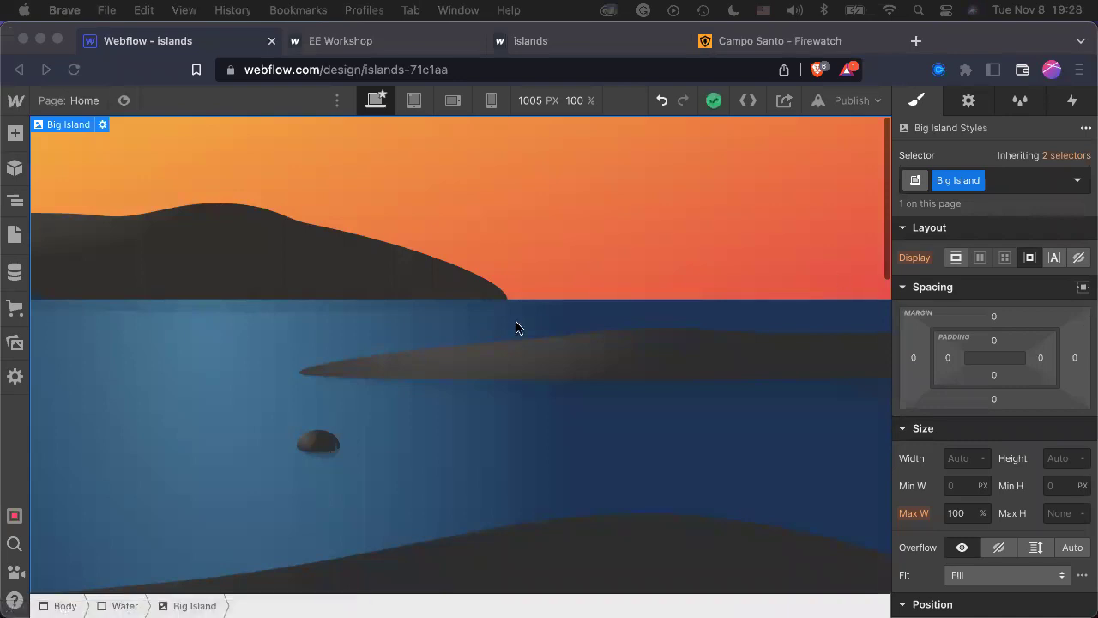
{"action": "left_click", "coordinate": [560, 173]}
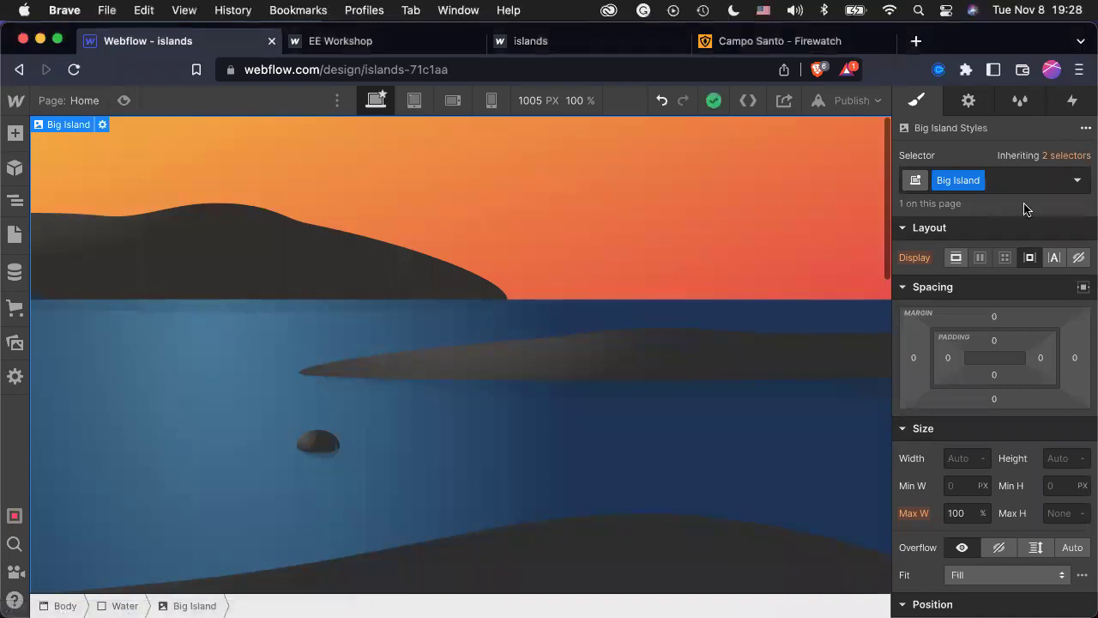
Add a Move action for Big Island to the Islands Moving scroll animation with 0 px vertical movement at 0%, and save it.
{"action": "left_click", "coordinate": [1072, 103]}
{"action": "left_click", "coordinate": [982, 358]}
{"action": "mouse_move", "coordinate": [991, 302]}
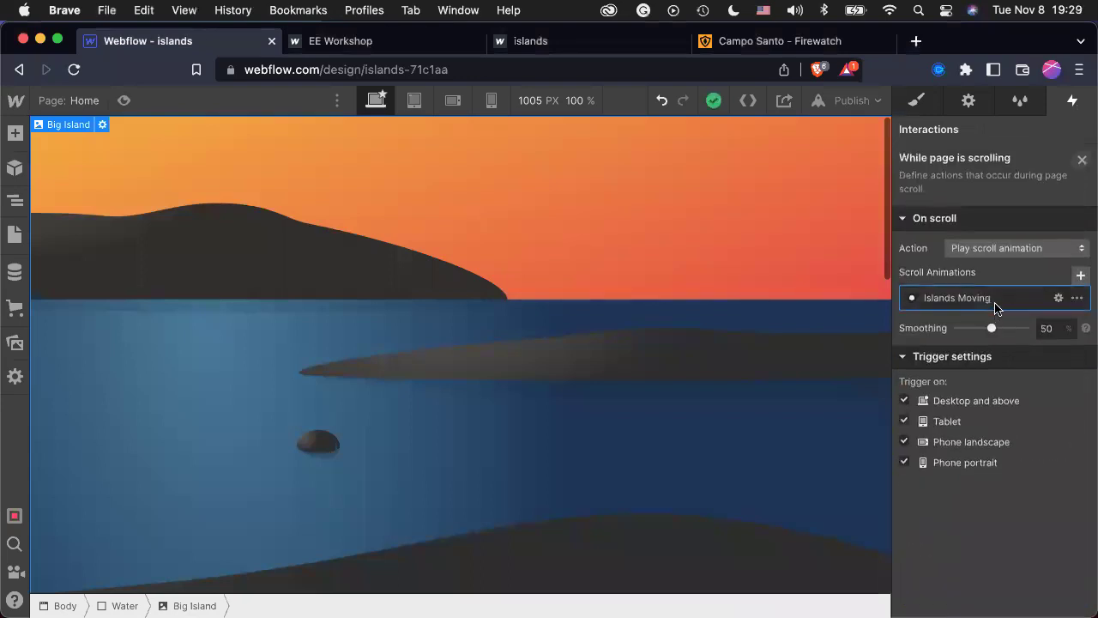
{"action": "left_click", "coordinate": [1058, 298]}
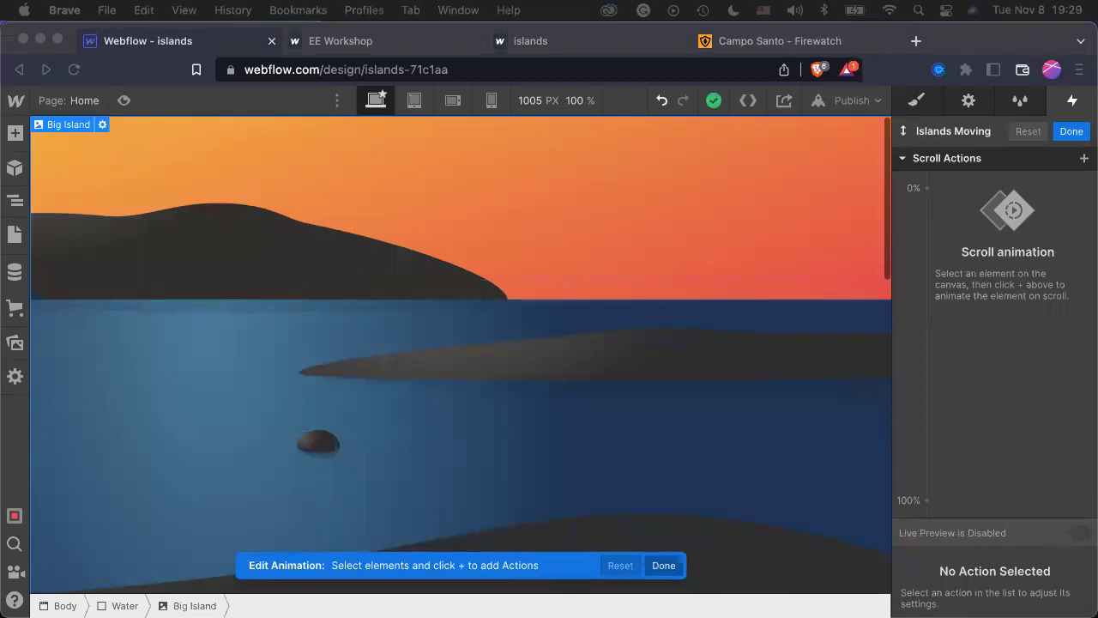
{"action": "left_click", "coordinate": [1086, 461]}
{"action": "left_click", "coordinate": [926, 192]}
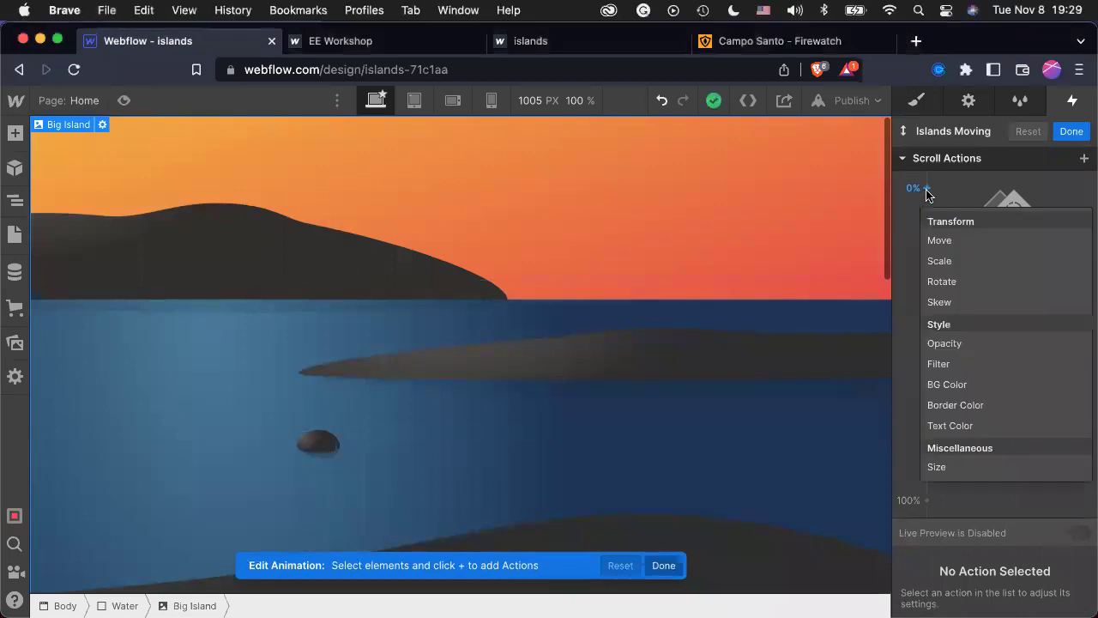
{"action": "left_click", "coordinate": [944, 244]}
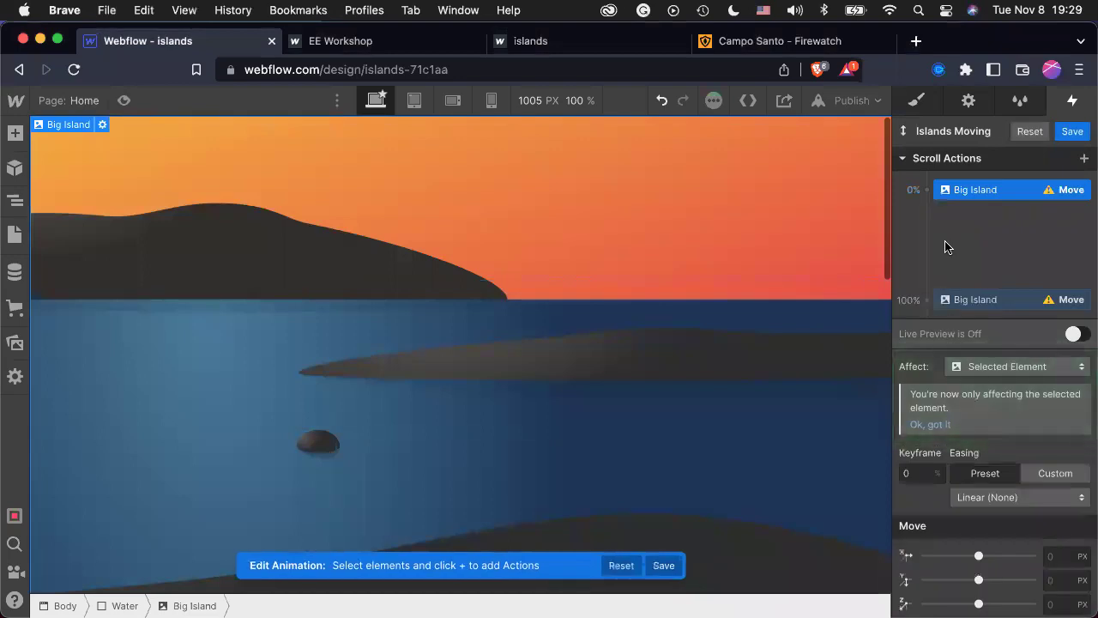
{"action": "left_click", "coordinate": [1058, 581]}
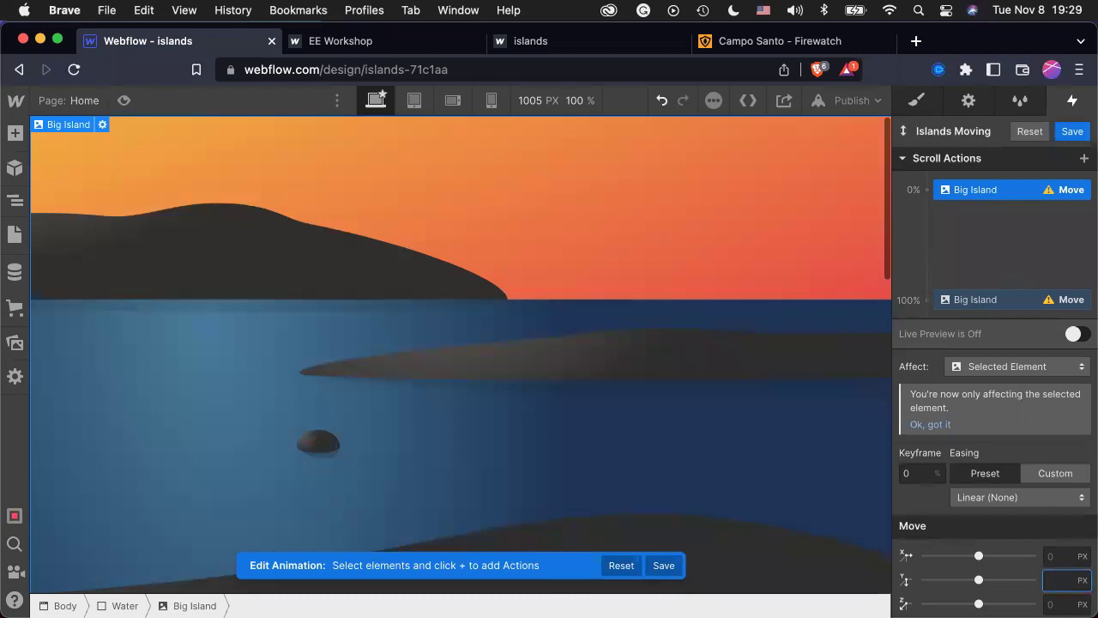
{"action": "type", "text": "0"}
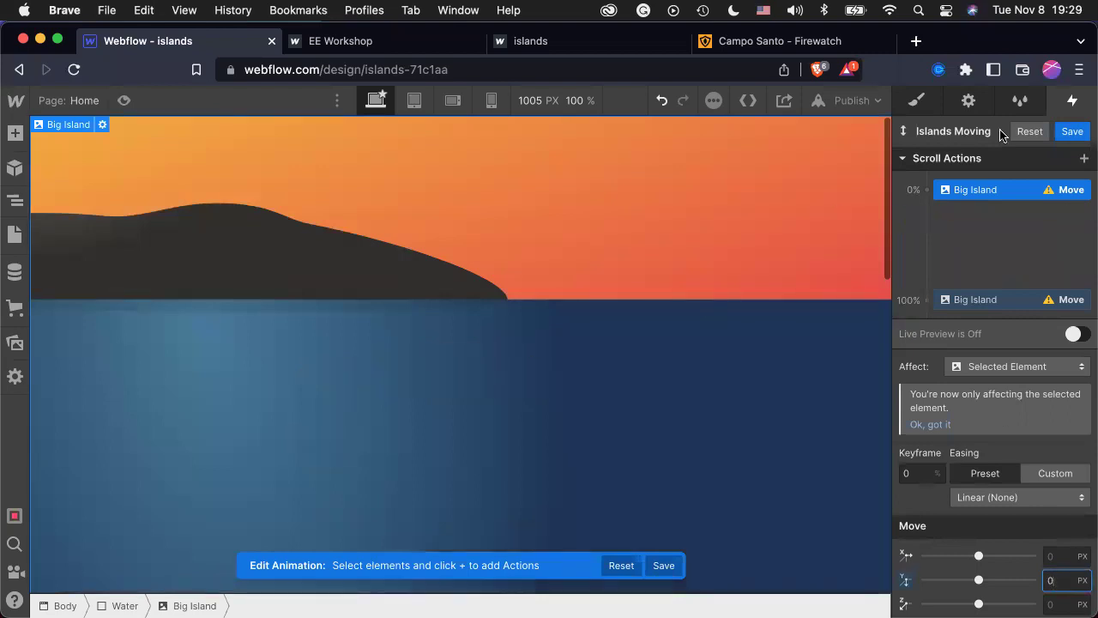
{"action": "left_click", "coordinate": [1071, 133]}
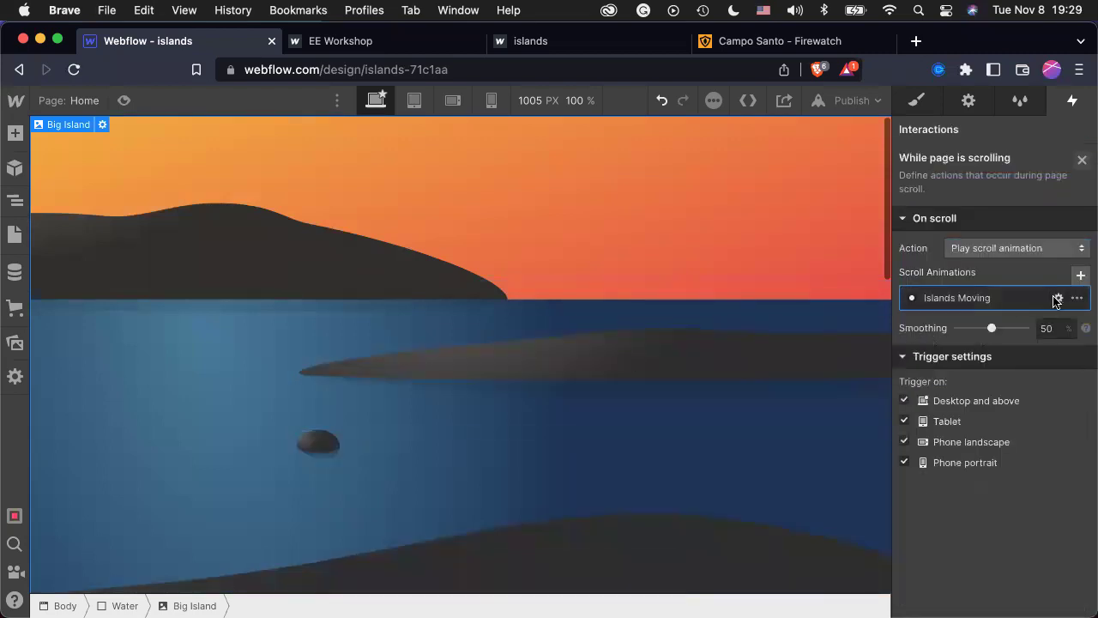
Set Big Island's Move action at the 100% keyframe to 400 px on the Y axis and save the Islands Moving animation.
{"action": "left_click", "coordinate": [1055, 299]}
{"action": "scroll", "coordinate": [504, 474], "scroll_direction": "down", "scroll_amount": 5}
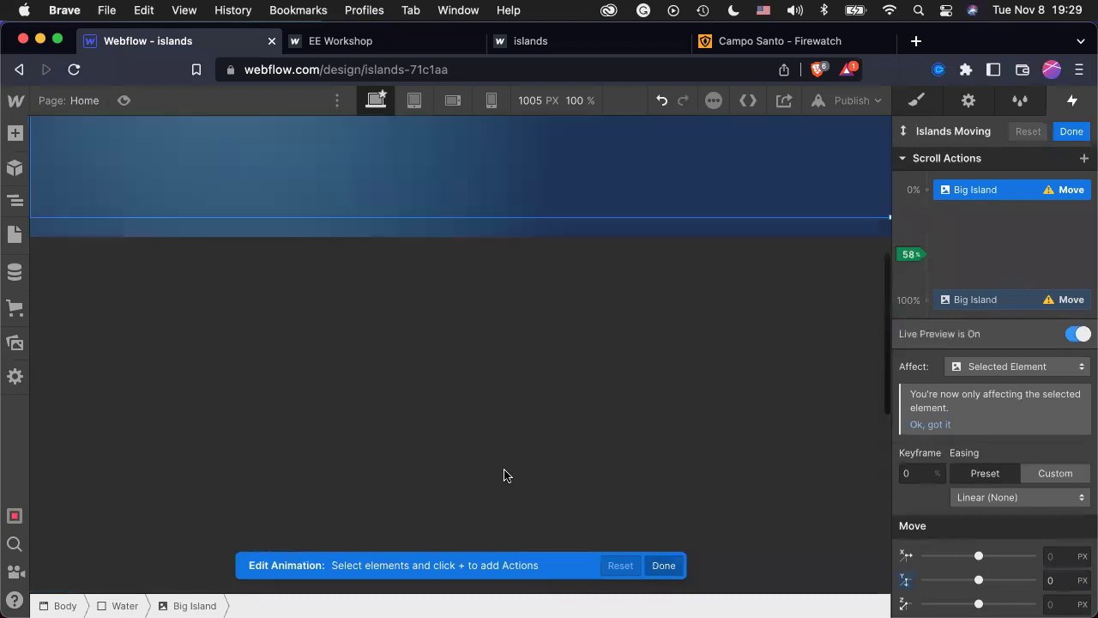
{"action": "scroll", "coordinate": [503, 475], "scroll_direction": "up", "scroll_amount": 5}
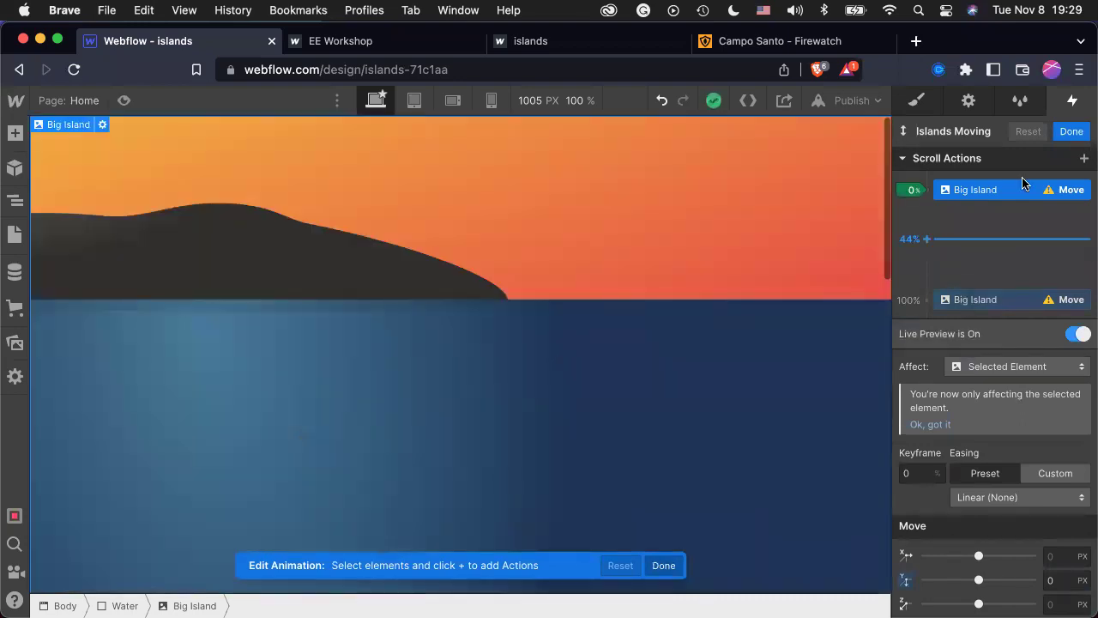
{"action": "left_click", "coordinate": [1006, 310]}
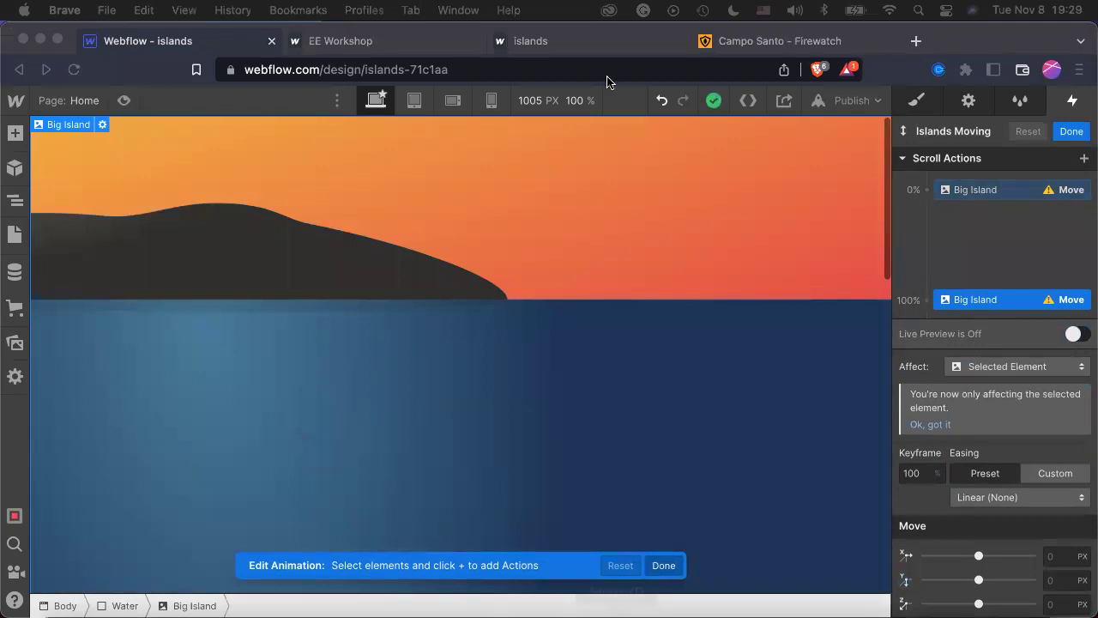
{"action": "left_click", "coordinate": [1068, 589]}
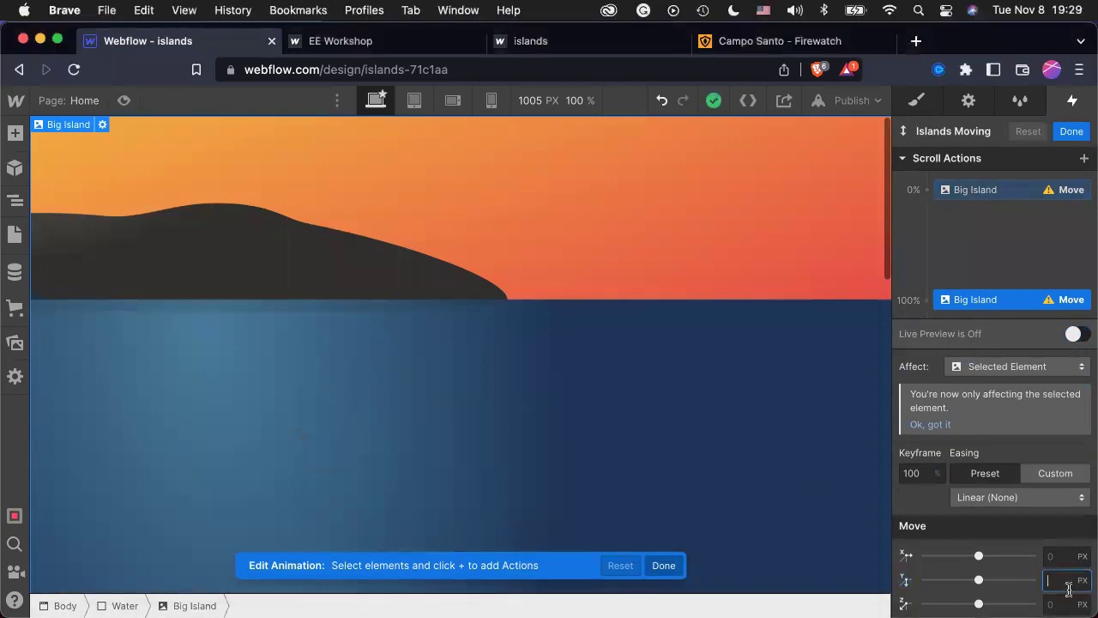
{"action": "type", "text": "400"}
{"action": "key", "text": "Return"}
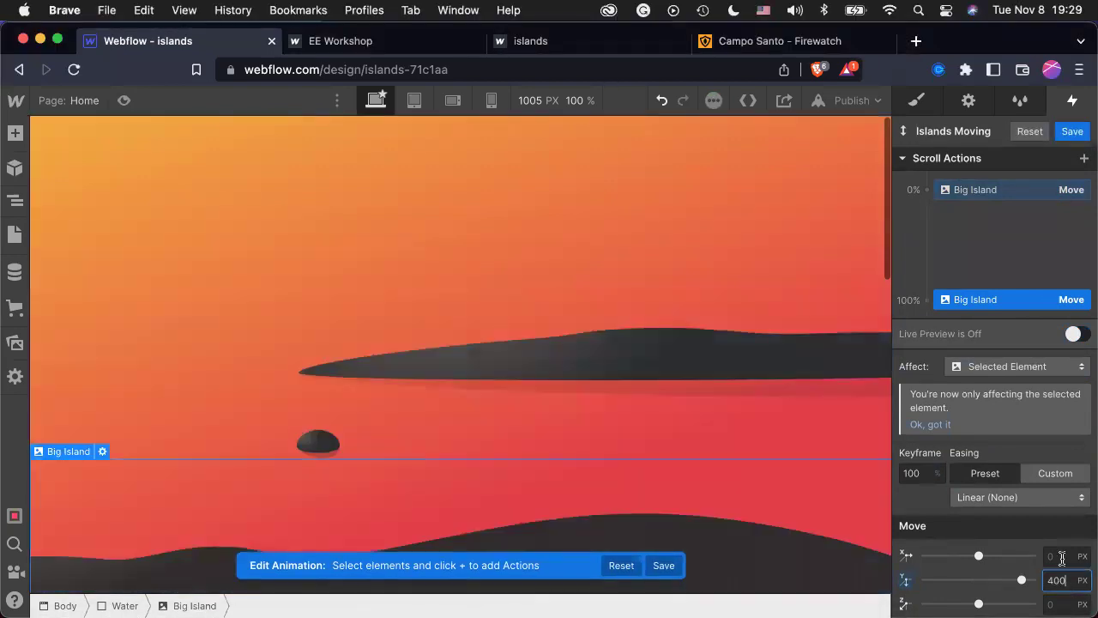
{"action": "left_click", "coordinate": [1070, 133]}
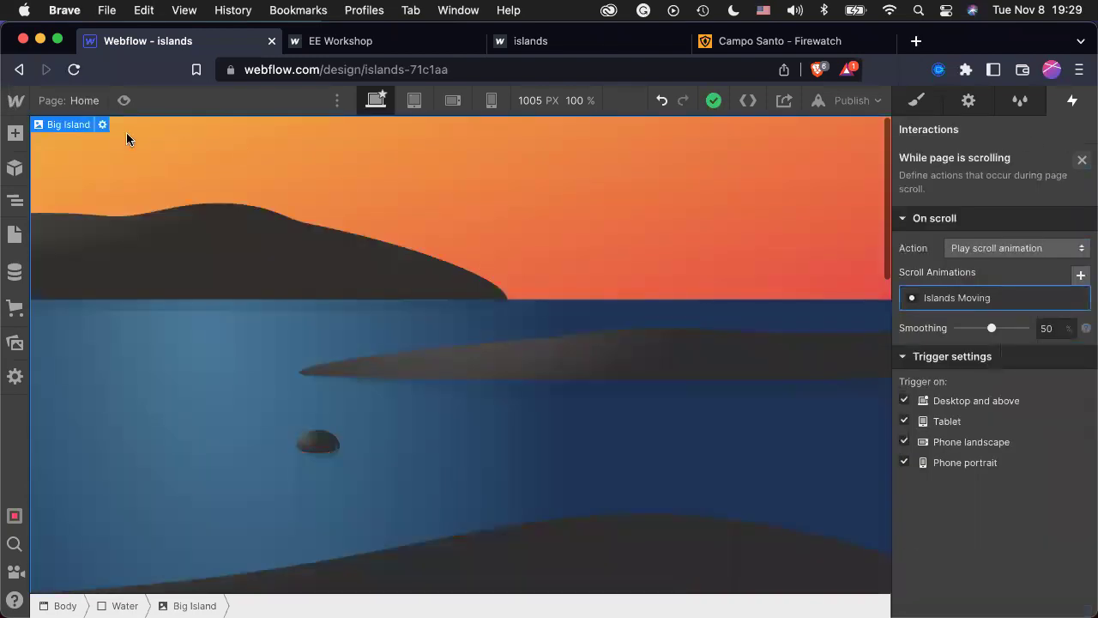
Review Big Island's Move keyframes in the Islands Moving scroll animation.
{"action": "left_click", "coordinate": [216, 252]}
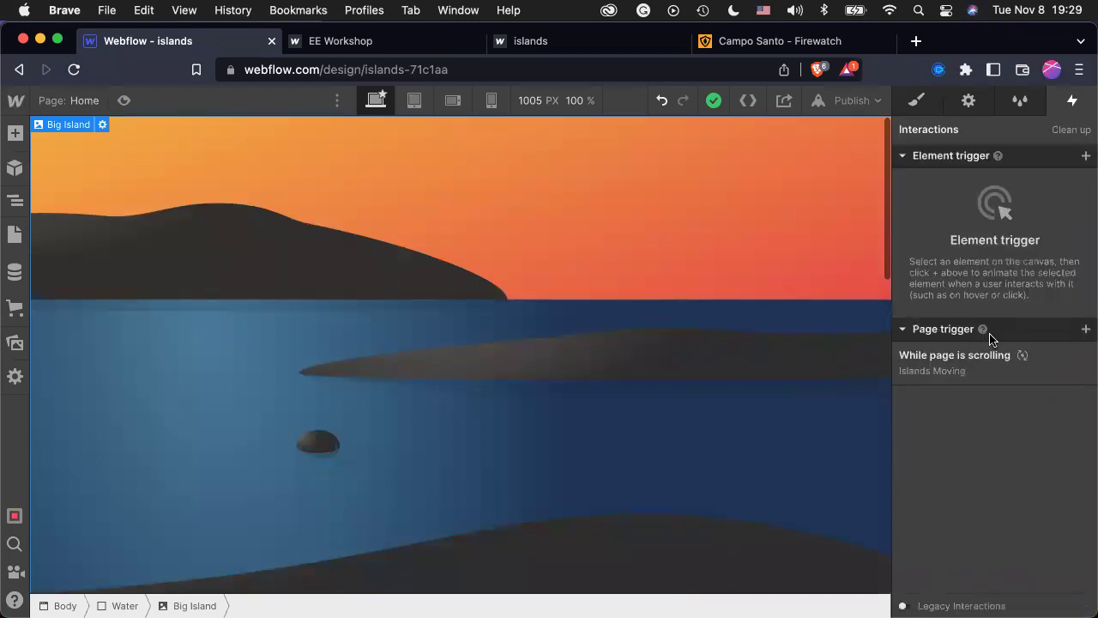
{"action": "left_click", "coordinate": [973, 362]}
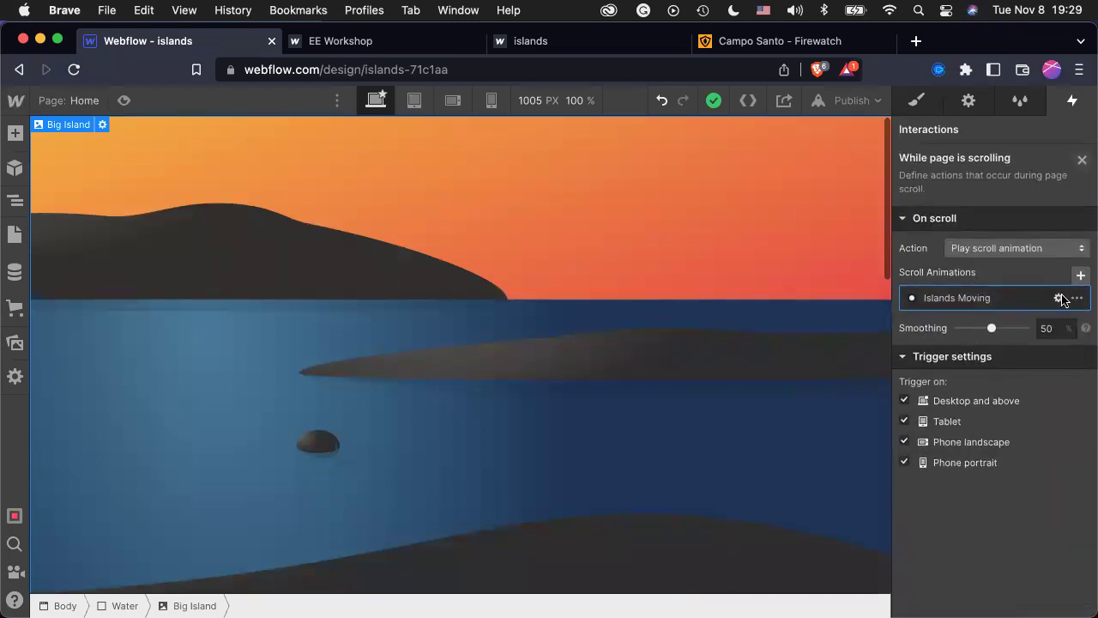
{"action": "left_click", "coordinate": [1061, 300]}
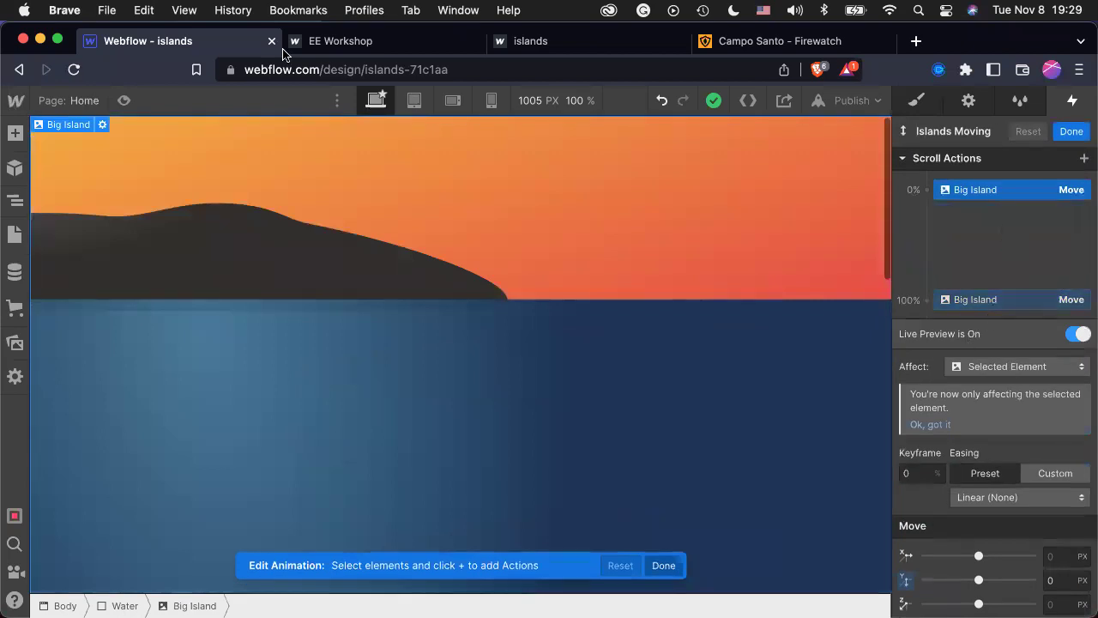
{"action": "left_click", "coordinate": [1069, 131]}
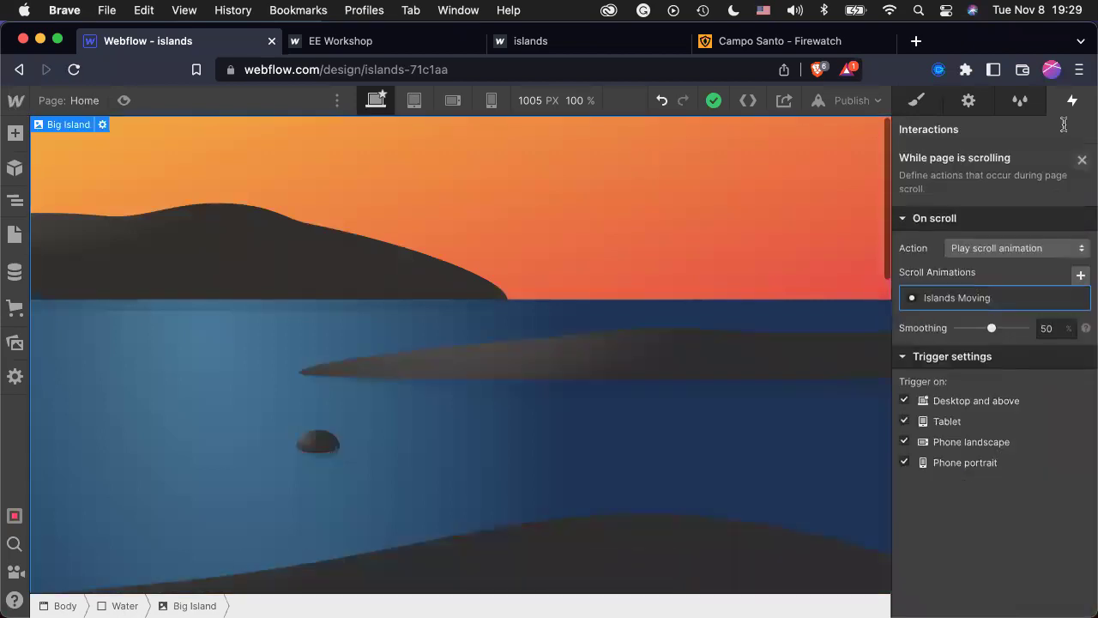
Preview the page and check how Big Island moves while scrolling down and back up, then return to the design view.
{"action": "key", "text": "shift+p"}
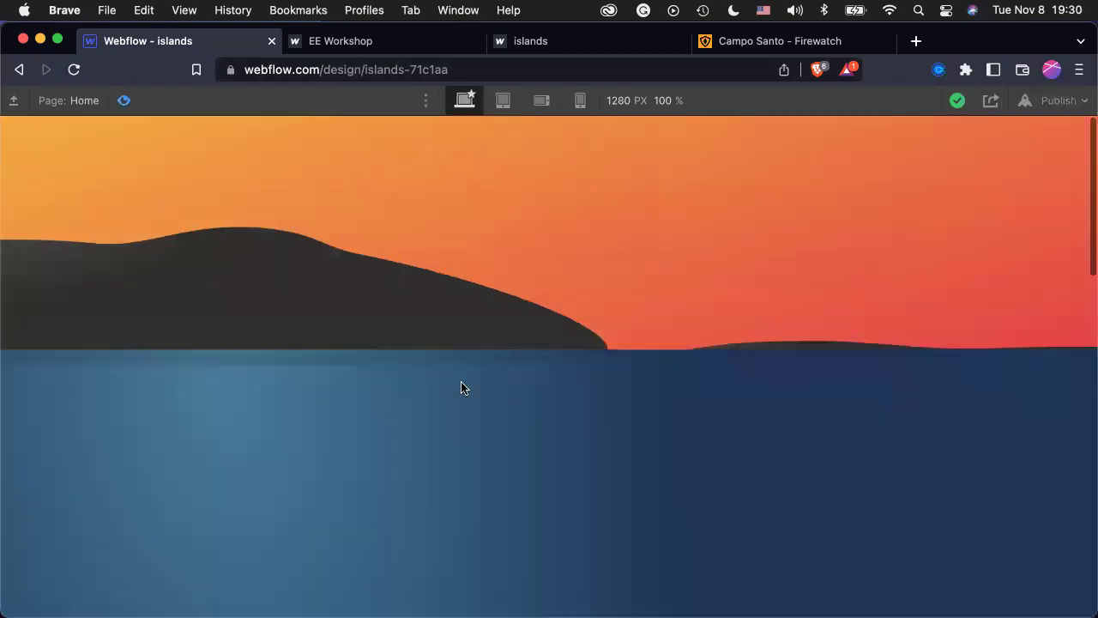
{"action": "scroll", "coordinate": [461, 388], "scroll_direction": "down", "scroll_amount": 5}
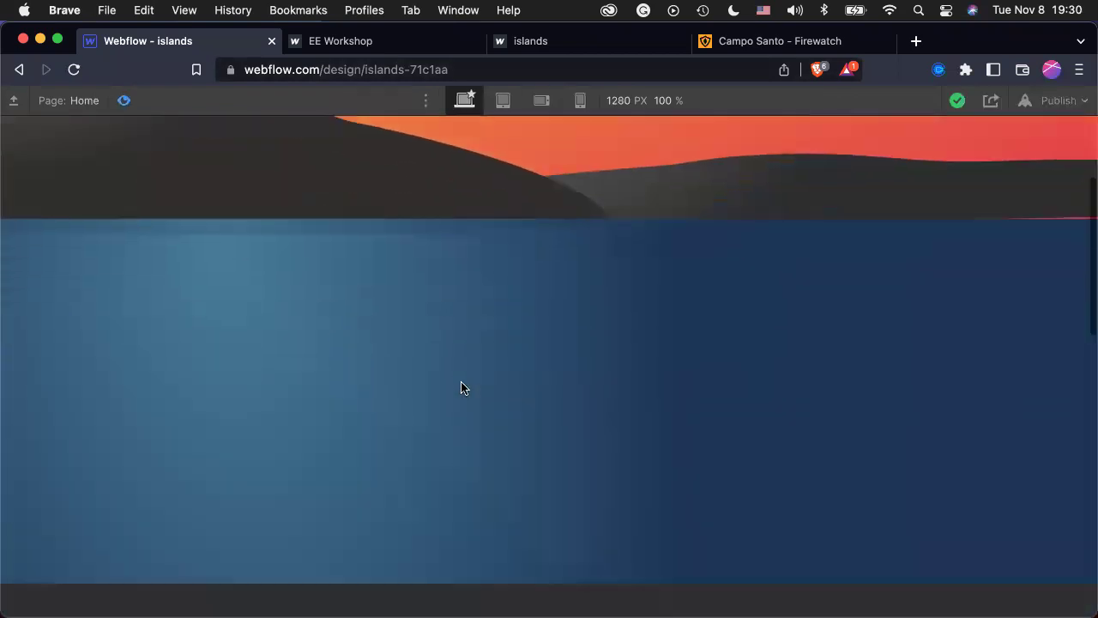
{"action": "scroll", "coordinate": [460, 388], "scroll_direction": "down", "scroll_amount": 5}
{"action": "scroll", "coordinate": [460, 387], "scroll_direction": "up", "scroll_amount": 10}
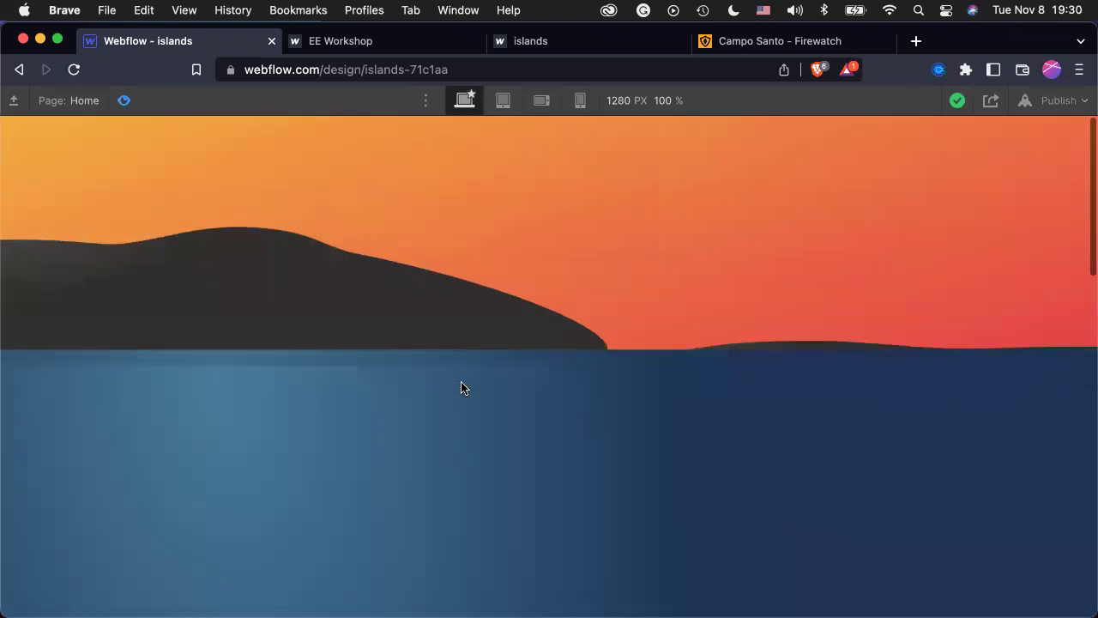
{"action": "scroll", "coordinate": [461, 387], "scroll_direction": "down", "scroll_amount": 10}
{"action": "scroll", "coordinate": [460, 387], "scroll_direction": "down", "scroll_amount": 5}
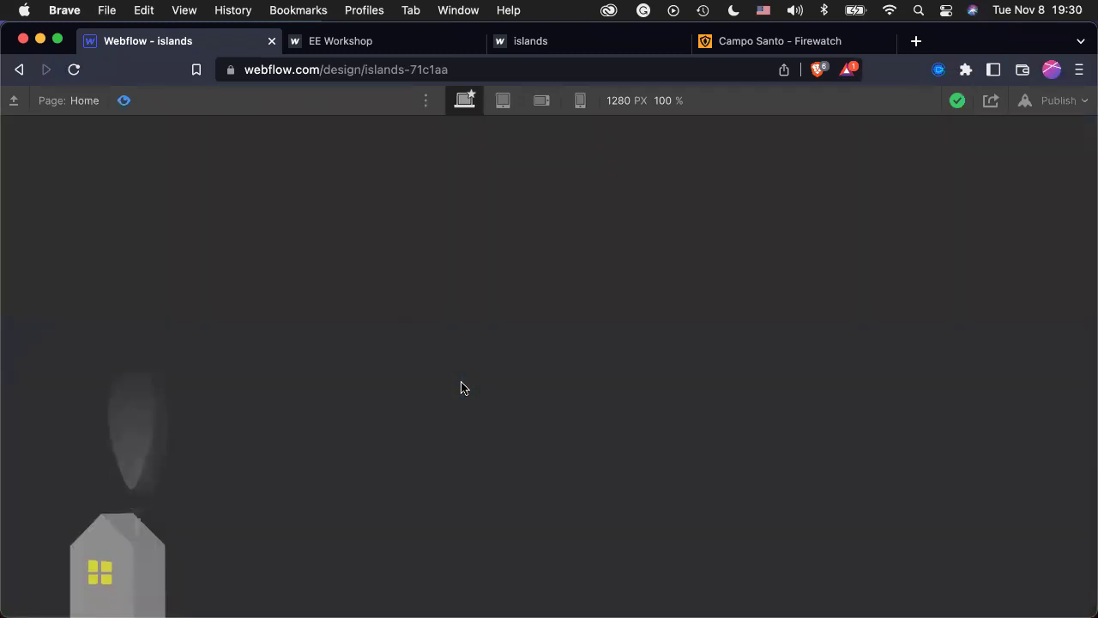
{"action": "scroll", "coordinate": [460, 388], "scroll_direction": "up", "scroll_amount": 10}
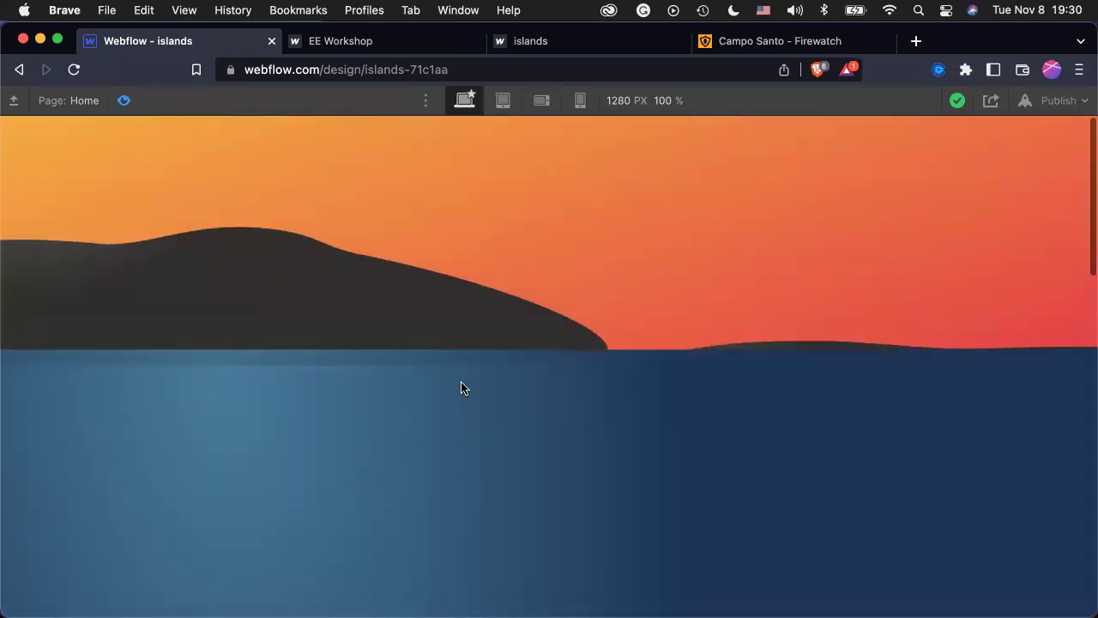
{"action": "scroll", "coordinate": [461, 387], "scroll_direction": "down", "scroll_amount": 3}
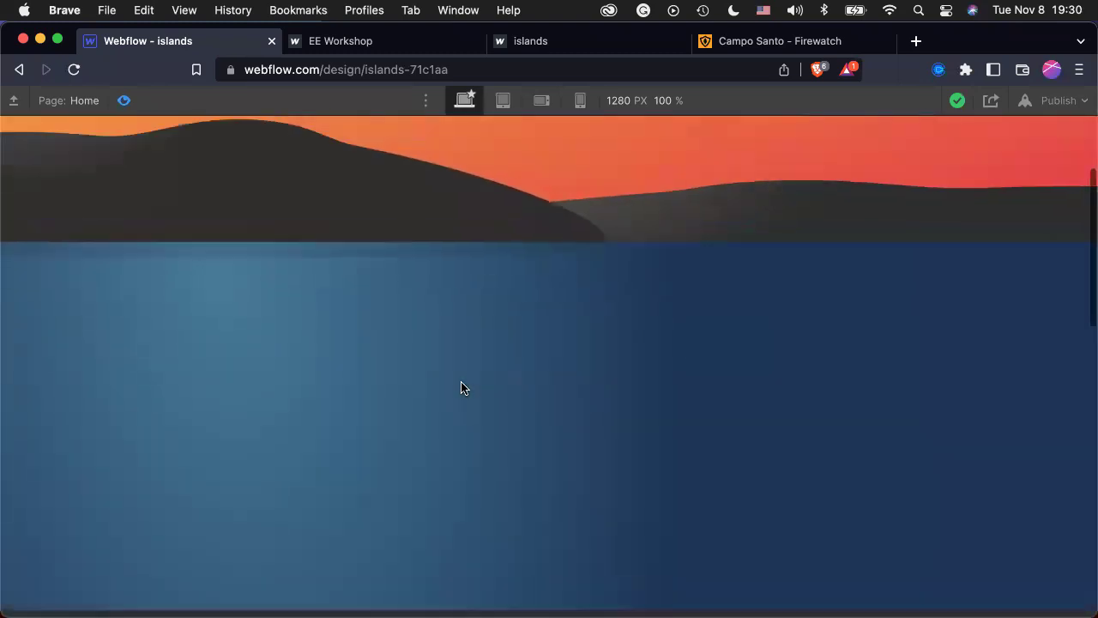
{"action": "scroll", "coordinate": [460, 388], "scroll_direction": "up", "scroll_amount": 3}
{"action": "scroll", "coordinate": [460, 388], "scroll_direction": "down", "scroll_amount": 2}
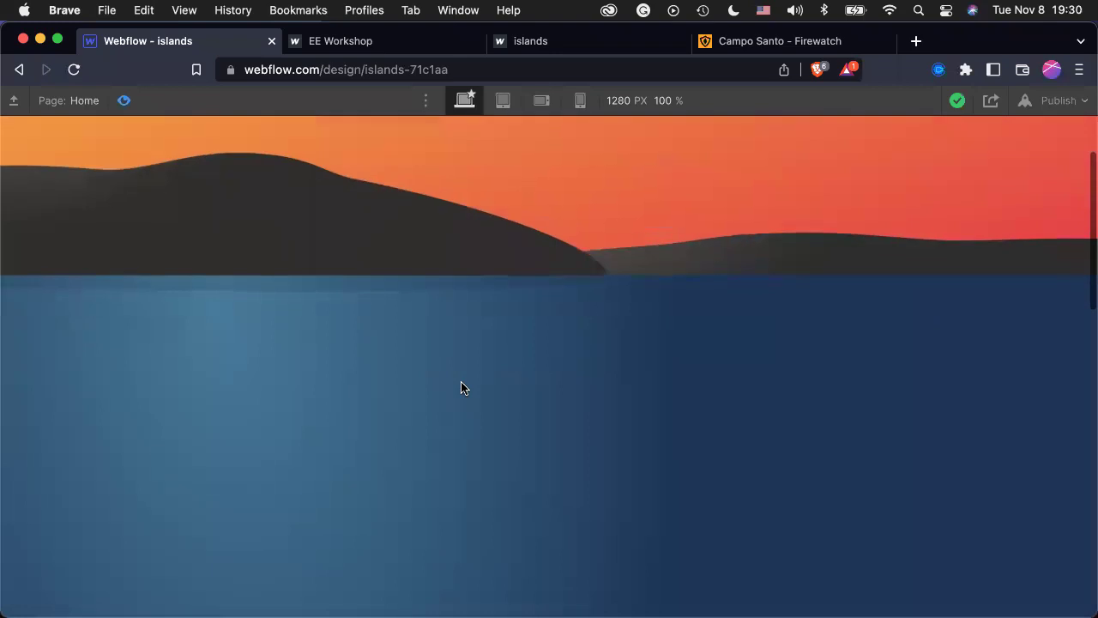
{"action": "scroll", "coordinate": [461, 387], "scroll_direction": "down", "scroll_amount": 5}
{"action": "scroll", "coordinate": [460, 388], "scroll_direction": "up", "scroll_amount": 2}
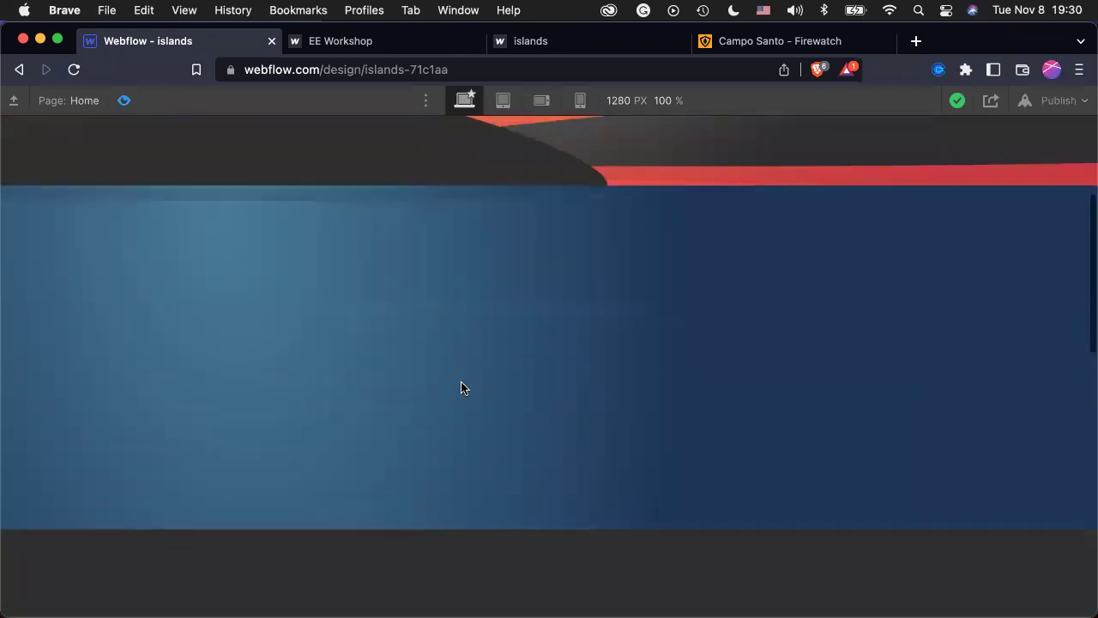
{"action": "scroll", "coordinate": [461, 388], "scroll_direction": "up", "scroll_amount": 5}
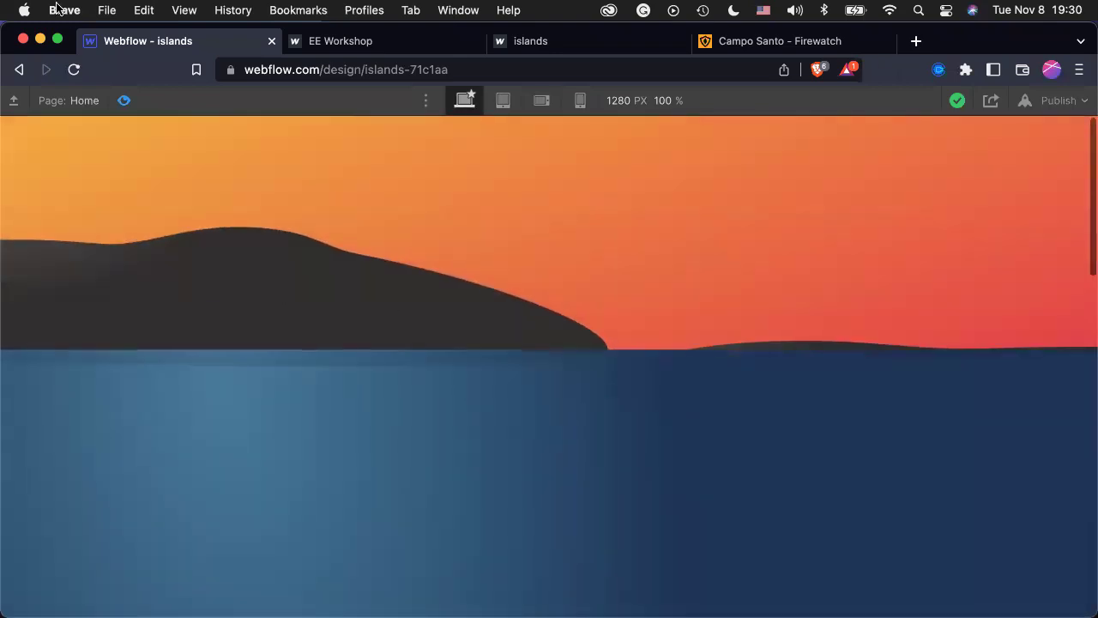
{"action": "scroll", "coordinate": [349, 324], "scroll_direction": "down", "scroll_amount": 4}
{"action": "scroll", "coordinate": [348, 323], "scroll_direction": "up", "scroll_amount": 3}
{"action": "left_click", "coordinate": [124, 100]}
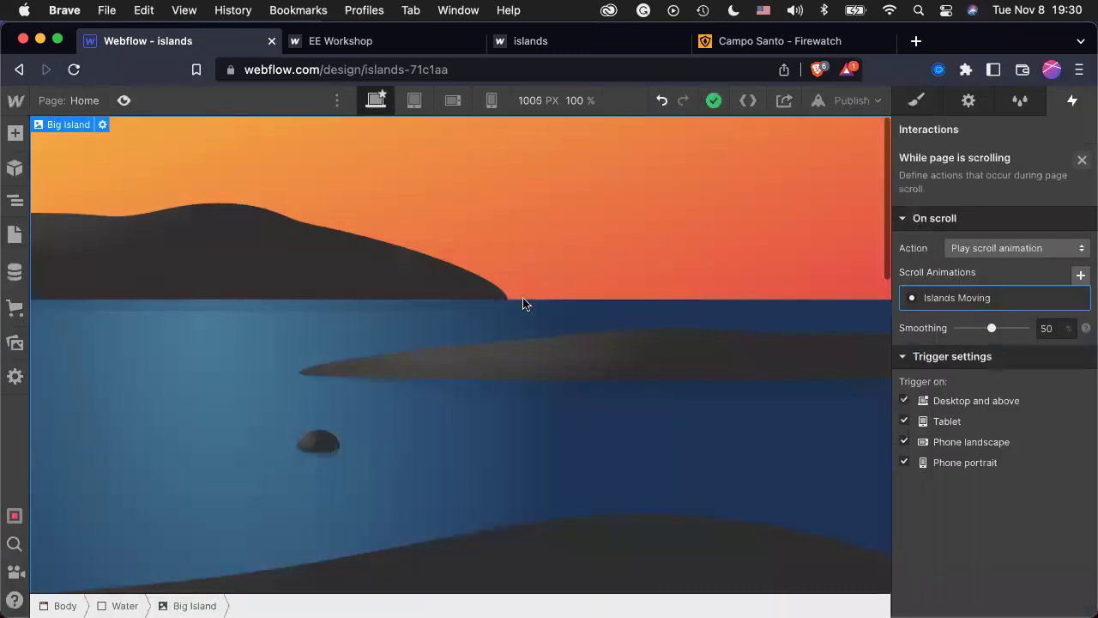
Set the z-index of the Outside Hill image to 10.
{"action": "left_click", "coordinate": [752, 429]}
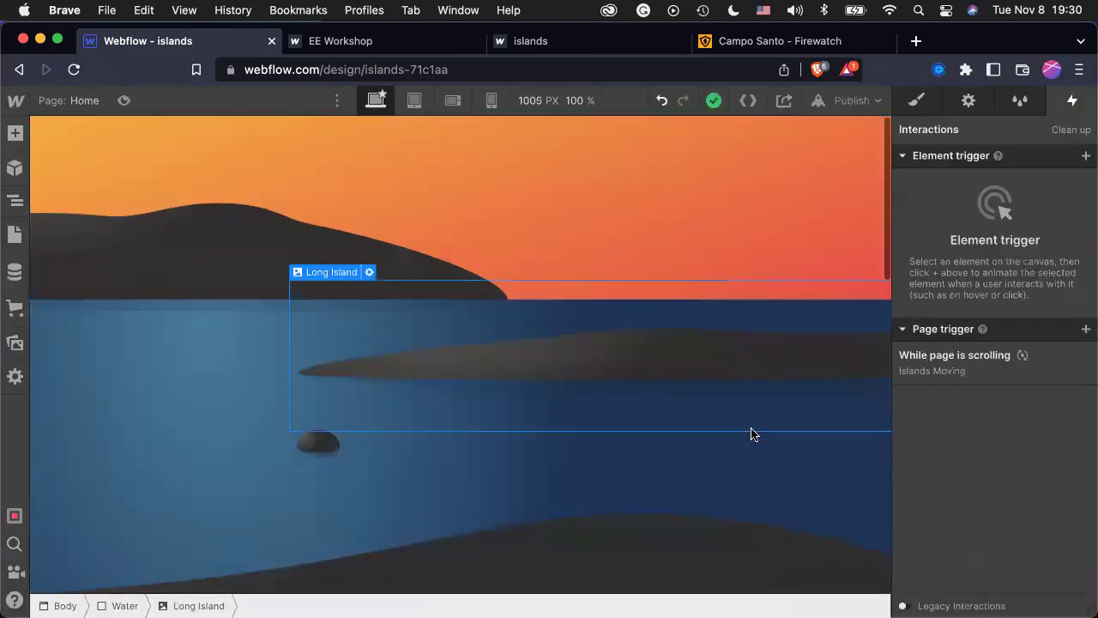
{"action": "left_click", "coordinate": [918, 102]}
{"action": "scroll", "coordinate": [978, 496], "scroll_direction": "down", "scroll_amount": 5}
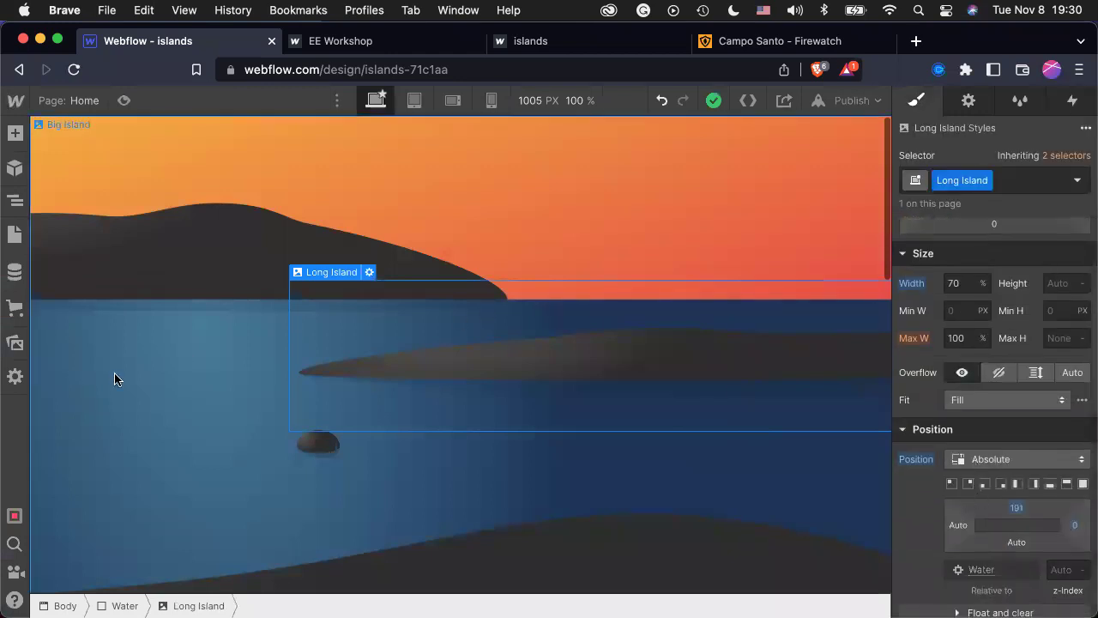
{"action": "left_click", "coordinate": [163, 371]}
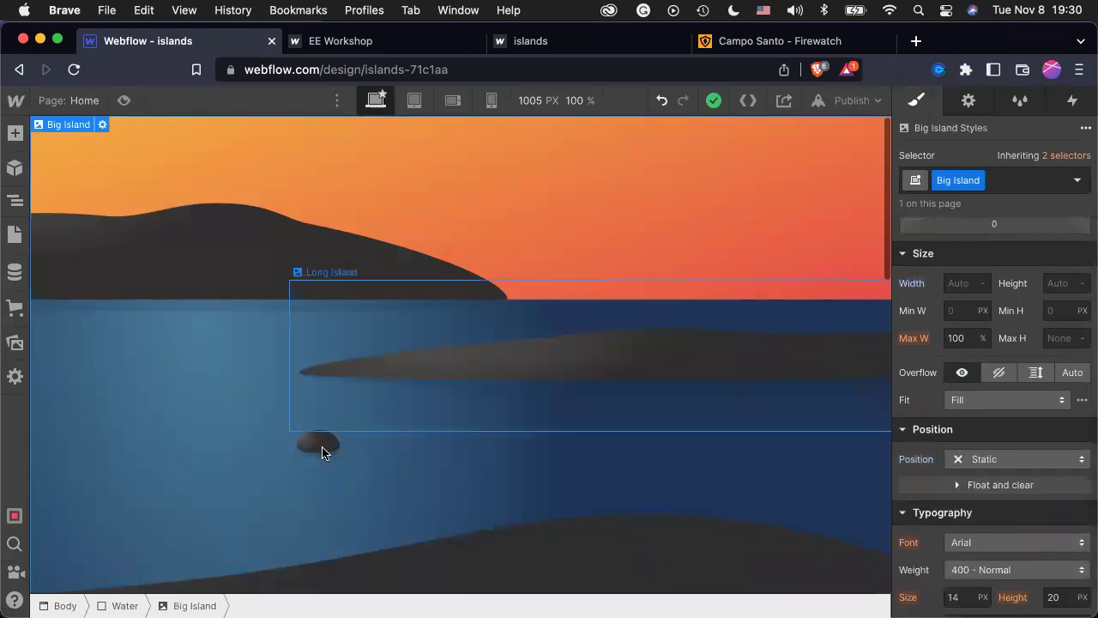
{"action": "scroll", "coordinate": [320, 452], "scroll_direction": "down", "scroll_amount": 3}
{"action": "left_click", "coordinate": [500, 526]}
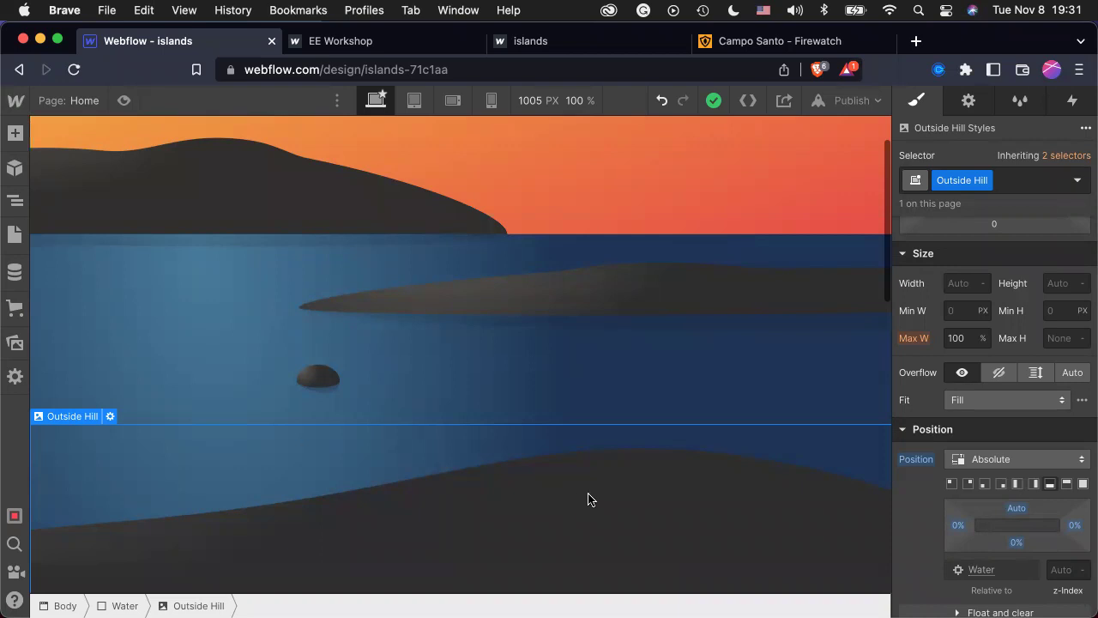
{"action": "left_click", "coordinate": [1071, 565]}
{"action": "type", "text": "10"}
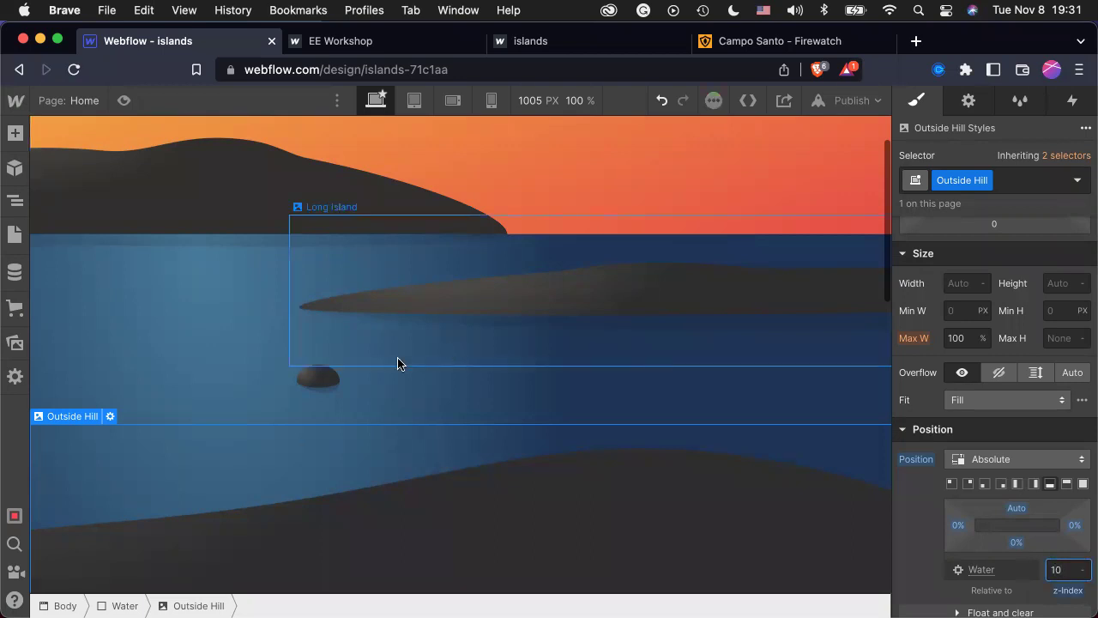
Set the z-index of both the Small Island and Long Island images to 9.
{"action": "left_click", "coordinate": [318, 378]}
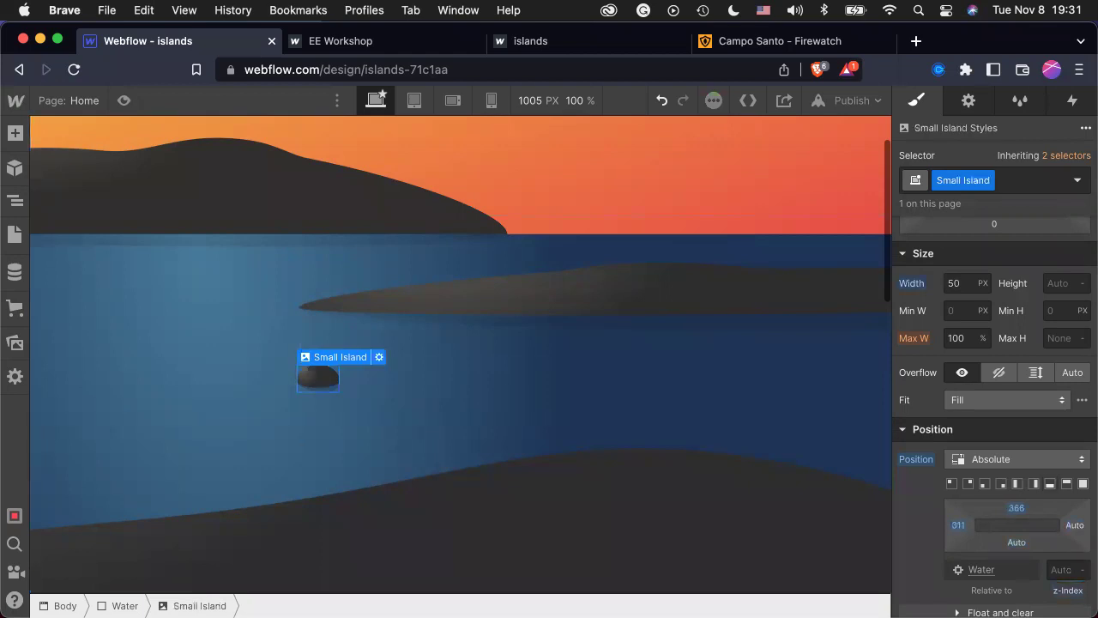
{"action": "left_click", "coordinate": [1060, 568]}
{"action": "type", "text": "9"}
{"action": "left_click", "coordinate": [709, 283]}
{"action": "left_click", "coordinate": [1060, 566]}
{"action": "type", "text": "9"}
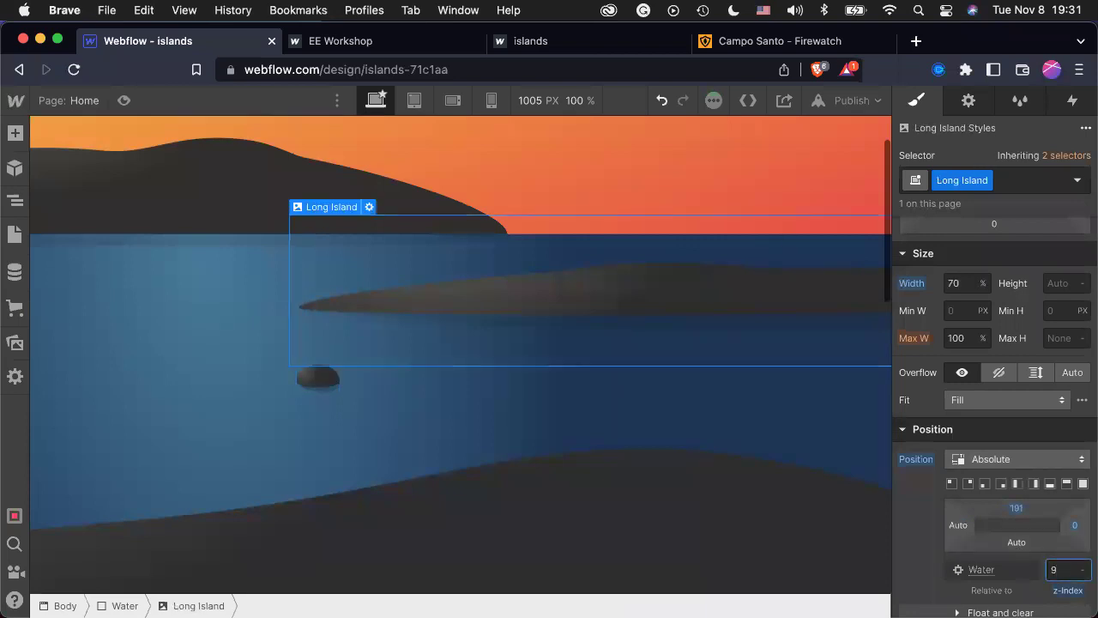
Change Big Island's position to Relative and set its z-index to 8.
{"action": "left_click", "coordinate": [105, 238]}
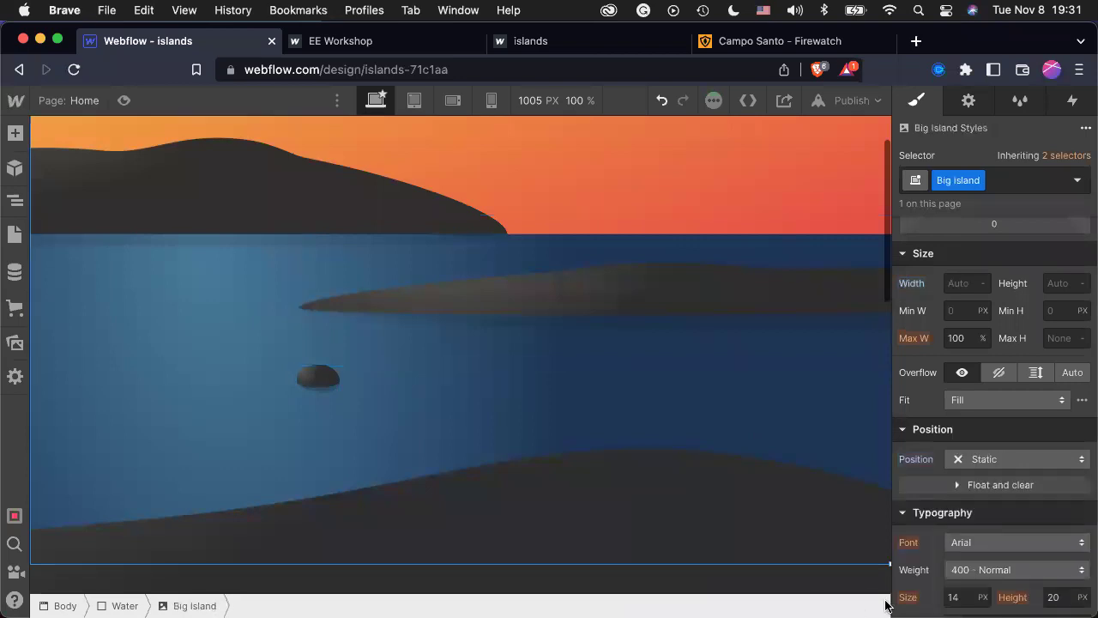
{"action": "left_click", "coordinate": [967, 459]}
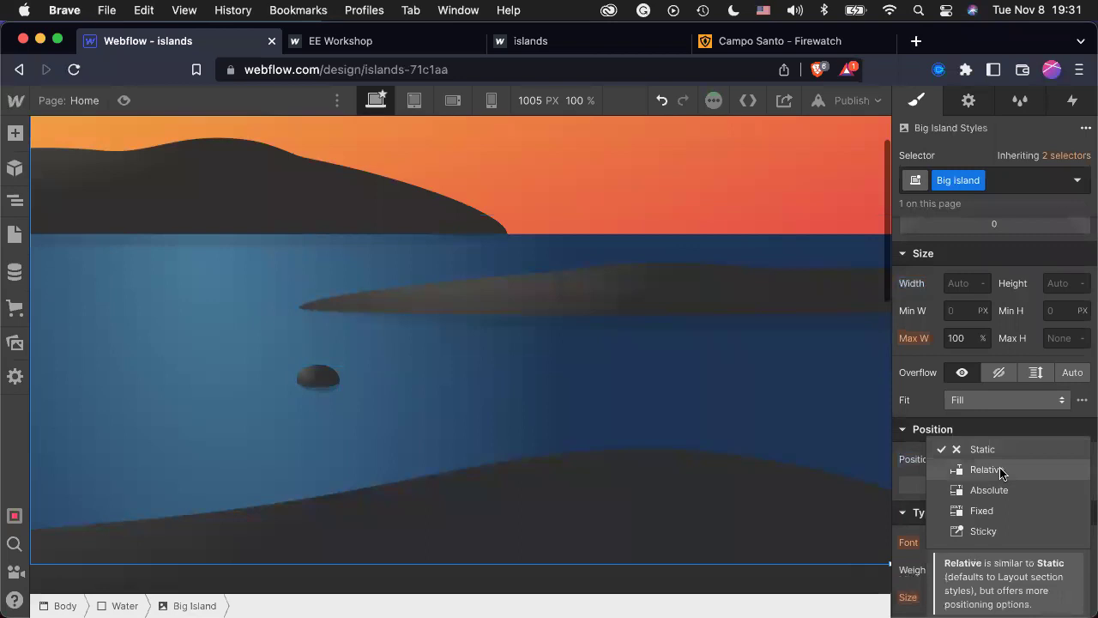
{"action": "left_click", "coordinate": [1000, 470]}
{"action": "left_click", "coordinate": [1064, 549]}
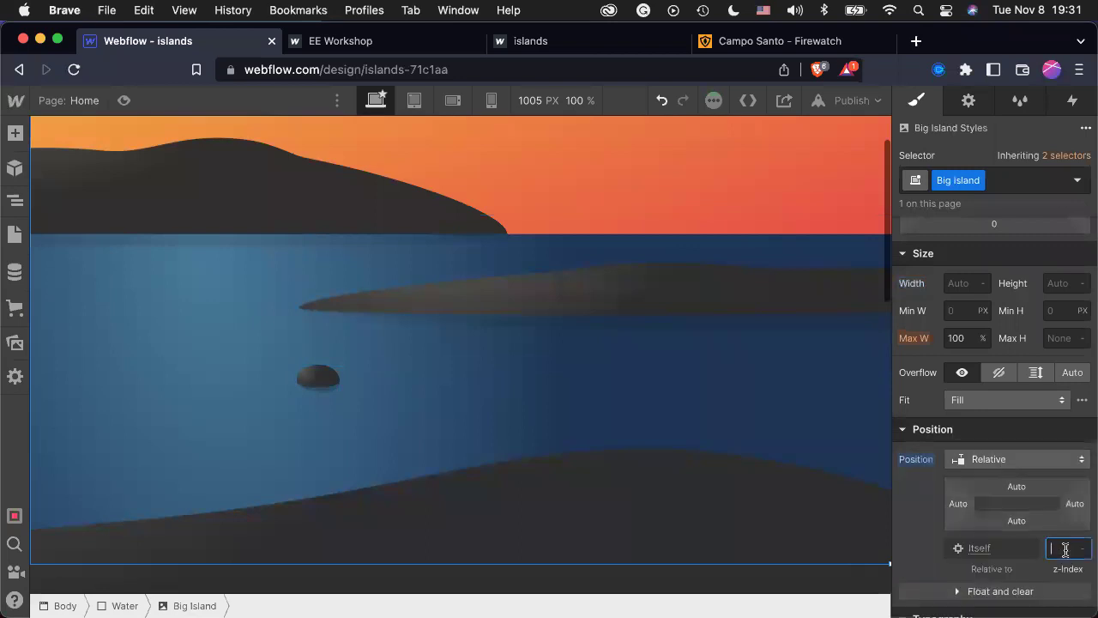
{"action": "type", "text": "8"}
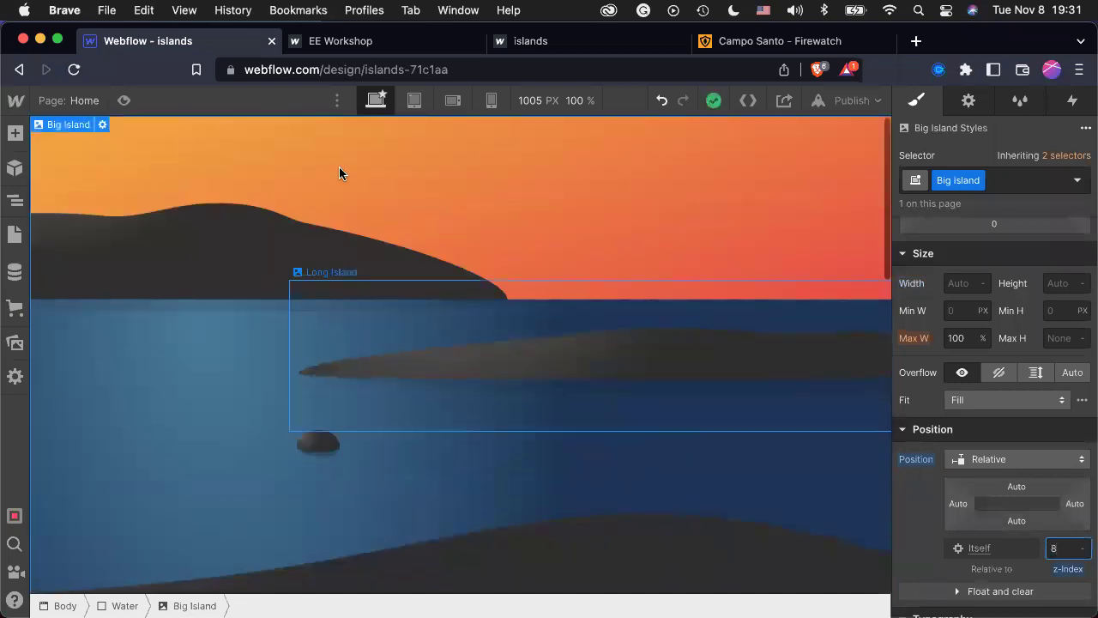
Preview the page and check how the islands and hill overlap while scrolling down and back up.
{"action": "left_click", "coordinate": [123, 101]}
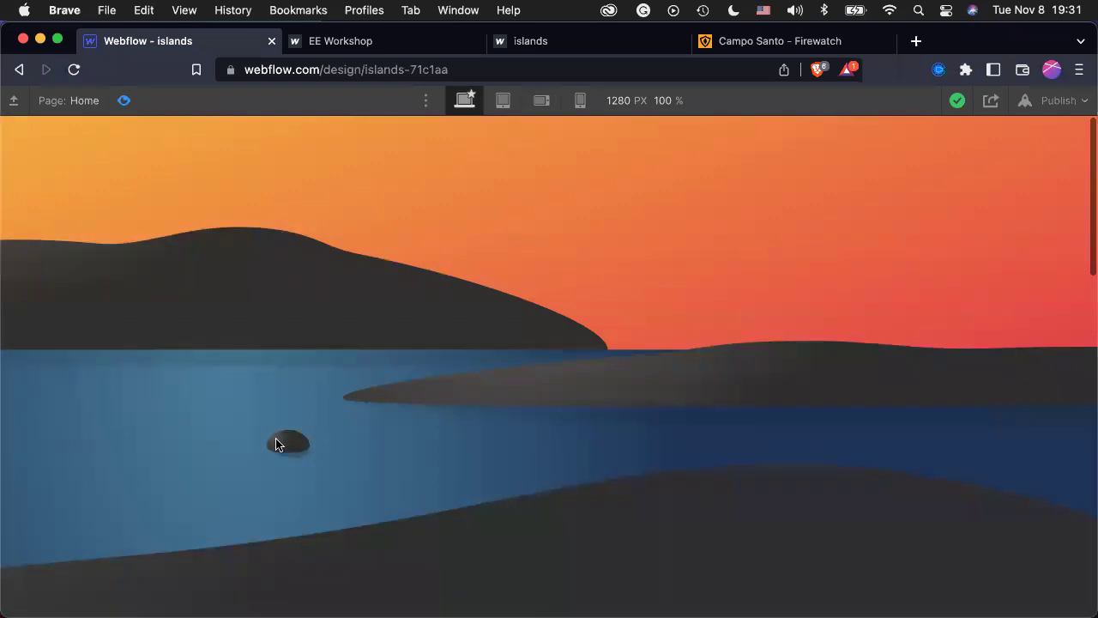
{"action": "scroll", "coordinate": [276, 443], "scroll_direction": "down", "scroll_amount": 2}
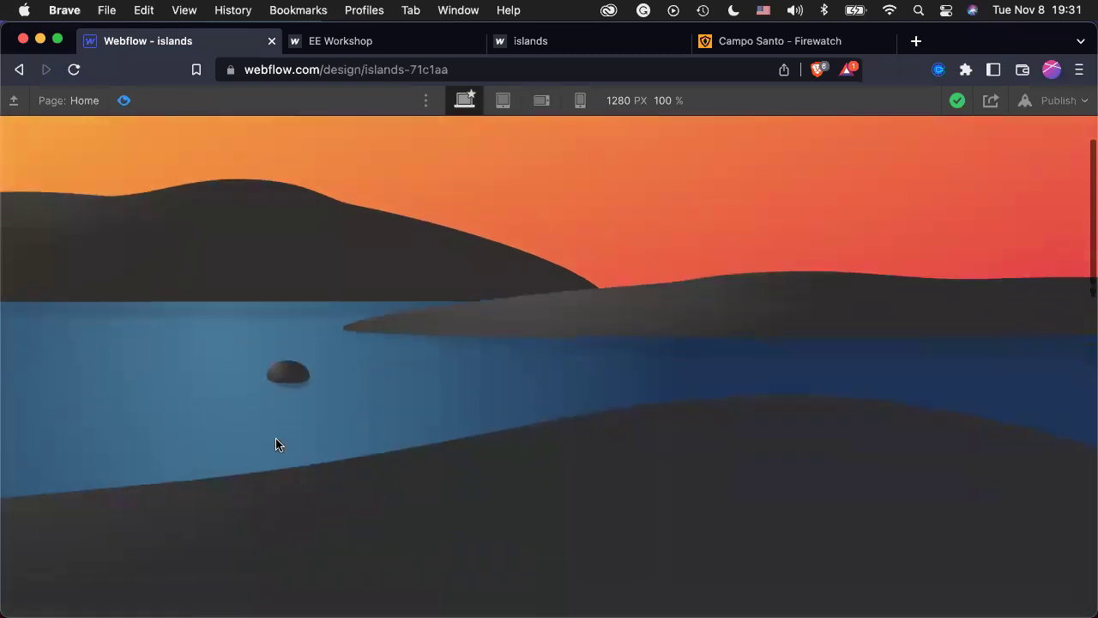
{"action": "scroll", "coordinate": [276, 444], "scroll_direction": "up", "scroll_amount": 2}
{"action": "scroll", "coordinate": [277, 443], "scroll_direction": "down", "scroll_amount": 5}
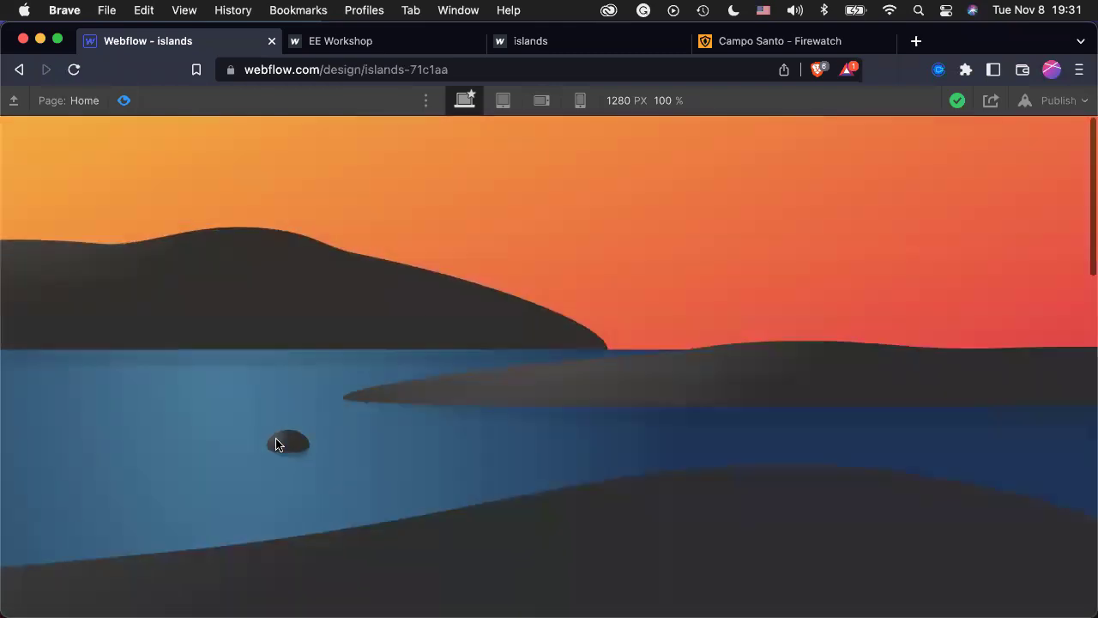
{"action": "scroll", "coordinate": [276, 443], "scroll_direction": "down", "scroll_amount": 5}
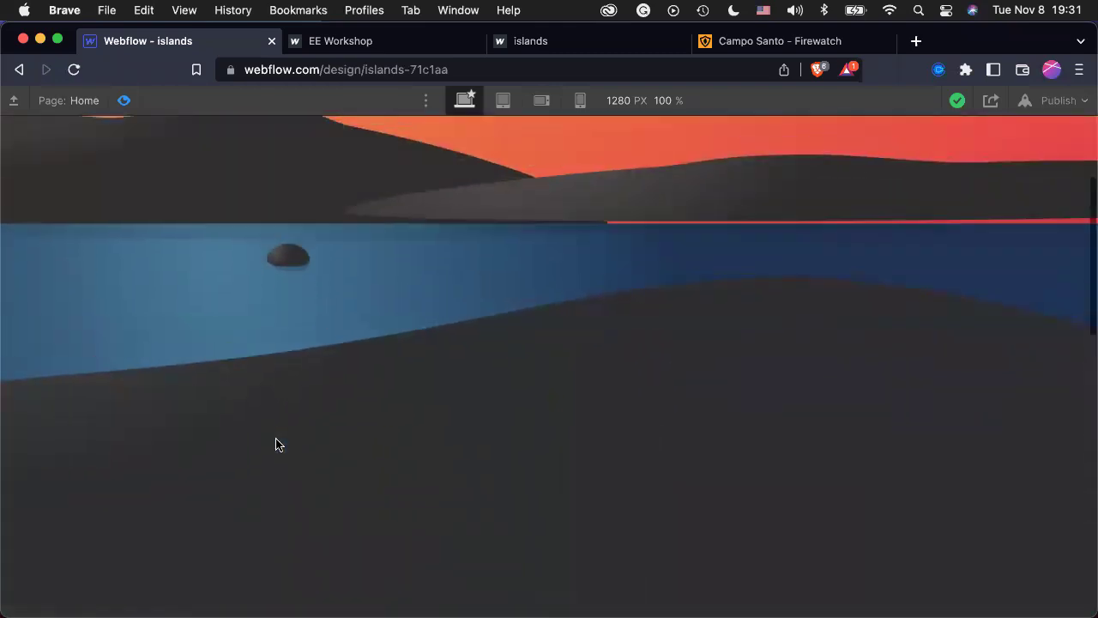
{"action": "scroll", "coordinate": [276, 444], "scroll_direction": "up", "scroll_amount": 4}
{"action": "scroll", "coordinate": [275, 443], "scroll_direction": "down", "scroll_amount": 7}
{"action": "scroll", "coordinate": [276, 444], "scroll_direction": "down", "scroll_amount": 2}
{"action": "scroll", "coordinate": [275, 444], "scroll_direction": "up", "scroll_amount": 10}
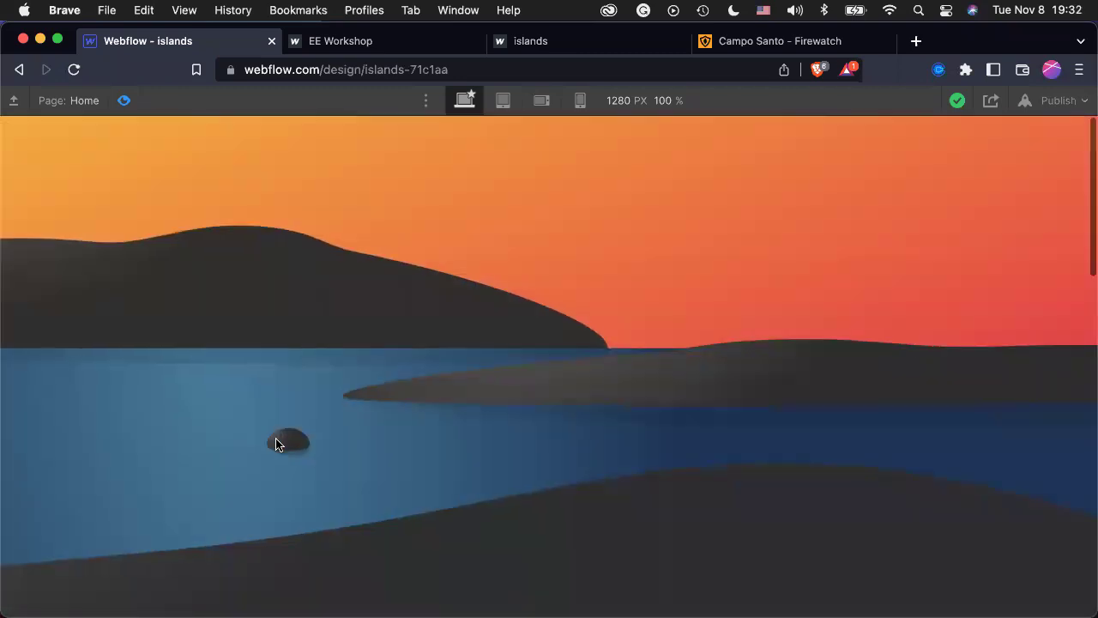
{"action": "scroll", "coordinate": [275, 444], "scroll_direction": "down", "scroll_amount": 8}
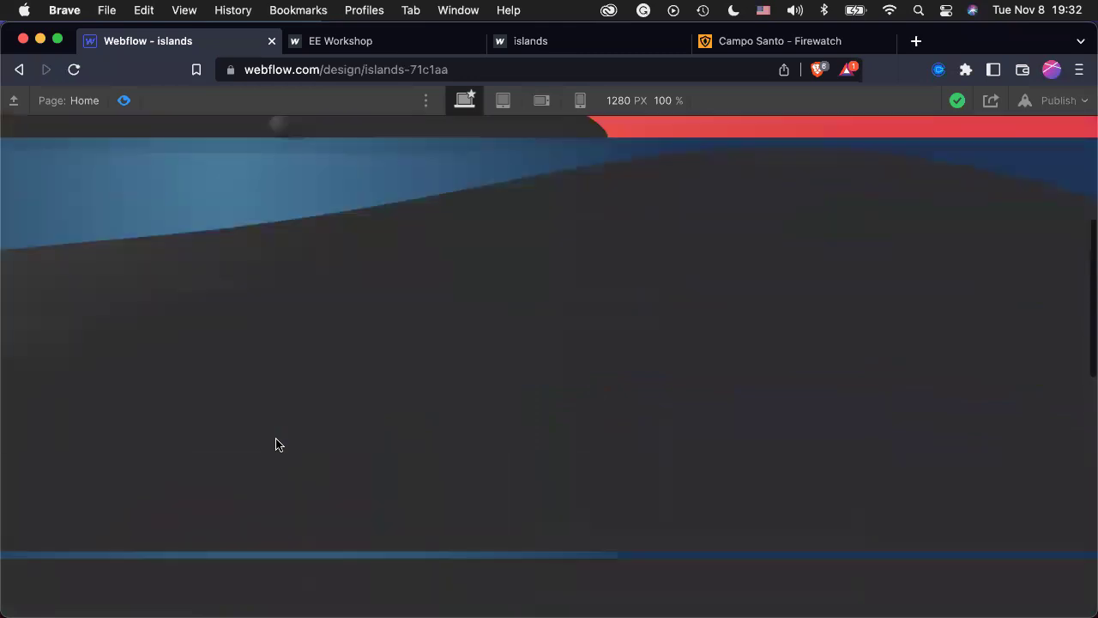
{"action": "scroll", "coordinate": [276, 443], "scroll_direction": "up", "scroll_amount": 8}
{"action": "scroll", "coordinate": [276, 443], "scroll_direction": "down", "scroll_amount": 4}
{"action": "scroll", "coordinate": [276, 443], "scroll_direction": "up", "scroll_amount": 2}
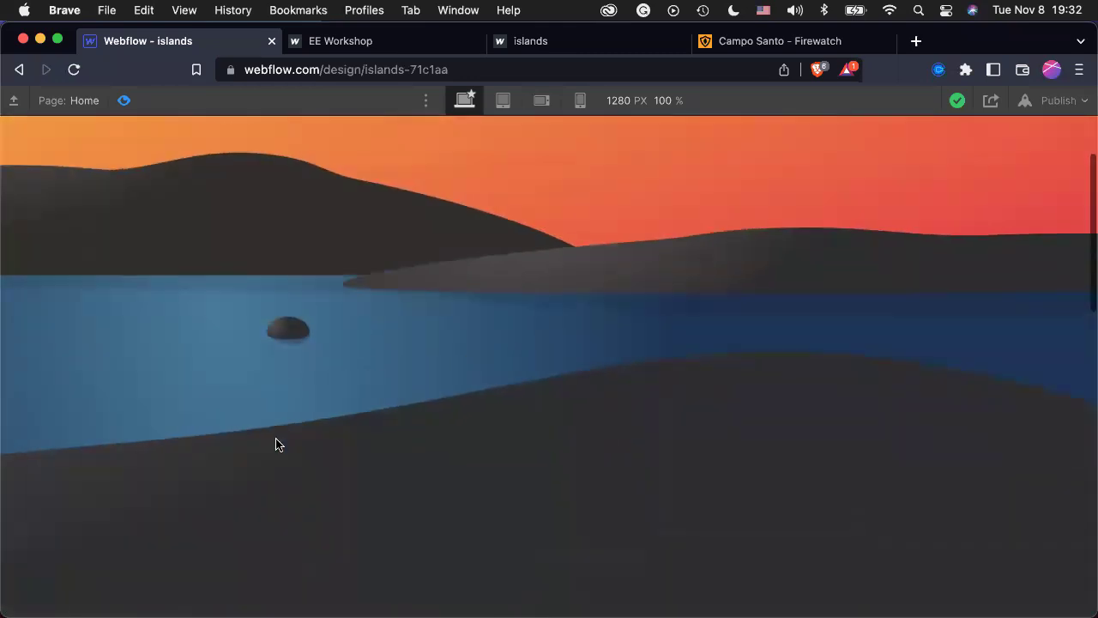
{"action": "scroll", "coordinate": [275, 443], "scroll_direction": "up", "scroll_amount": 3}
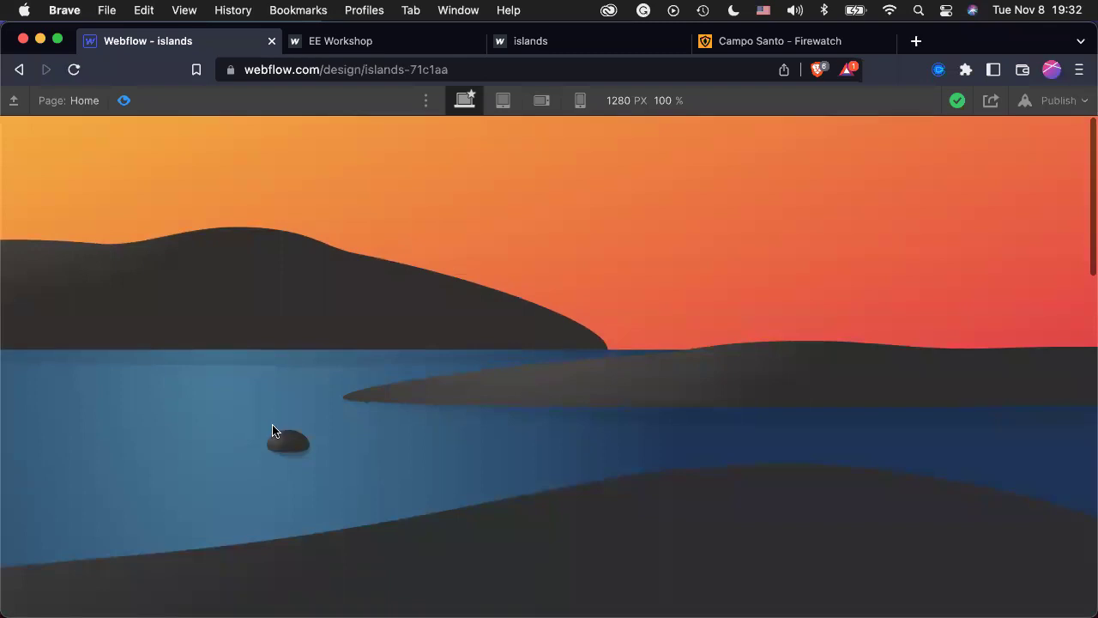
{"action": "scroll", "coordinate": [292, 358], "scroll_direction": "down", "scroll_amount": 3}
{"action": "scroll", "coordinate": [291, 359], "scroll_direction": "down", "scroll_amount": 5}
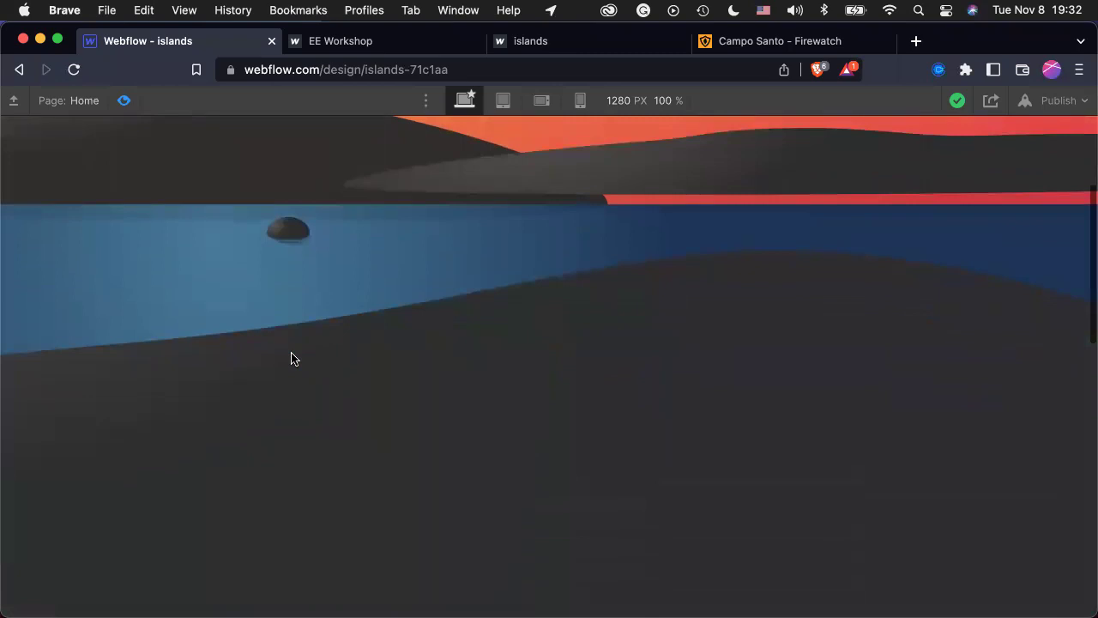
{"action": "scroll", "coordinate": [292, 359], "scroll_direction": "down", "scroll_amount": 8}
{"action": "scroll", "coordinate": [292, 358], "scroll_direction": "down", "scroll_amount": 6}
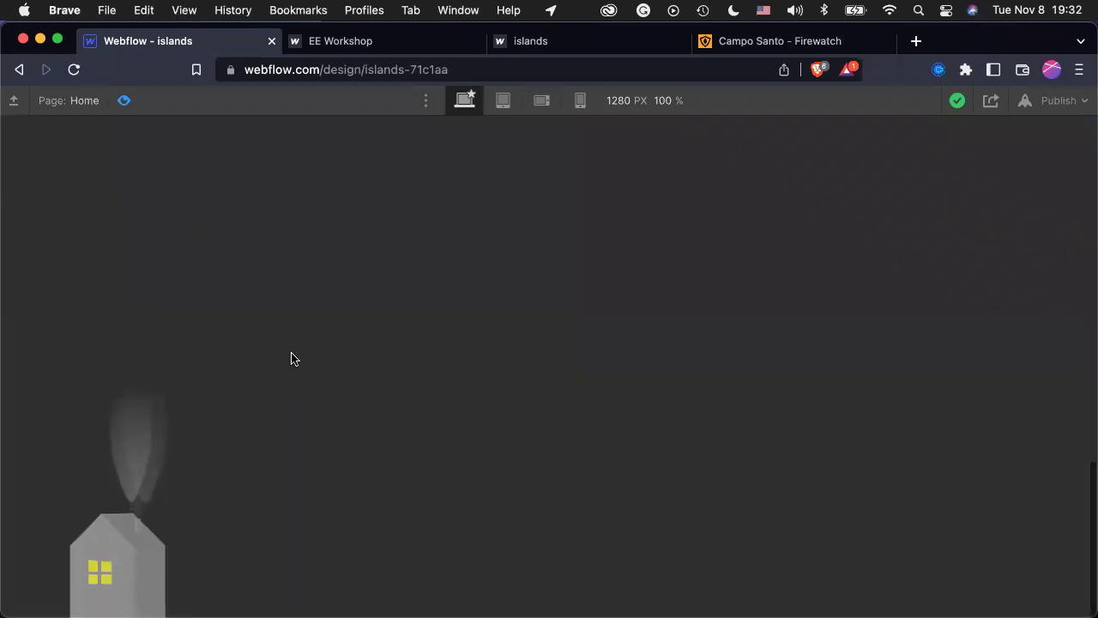
{"action": "scroll", "coordinate": [292, 358], "scroll_direction": "up", "scroll_amount": 20}
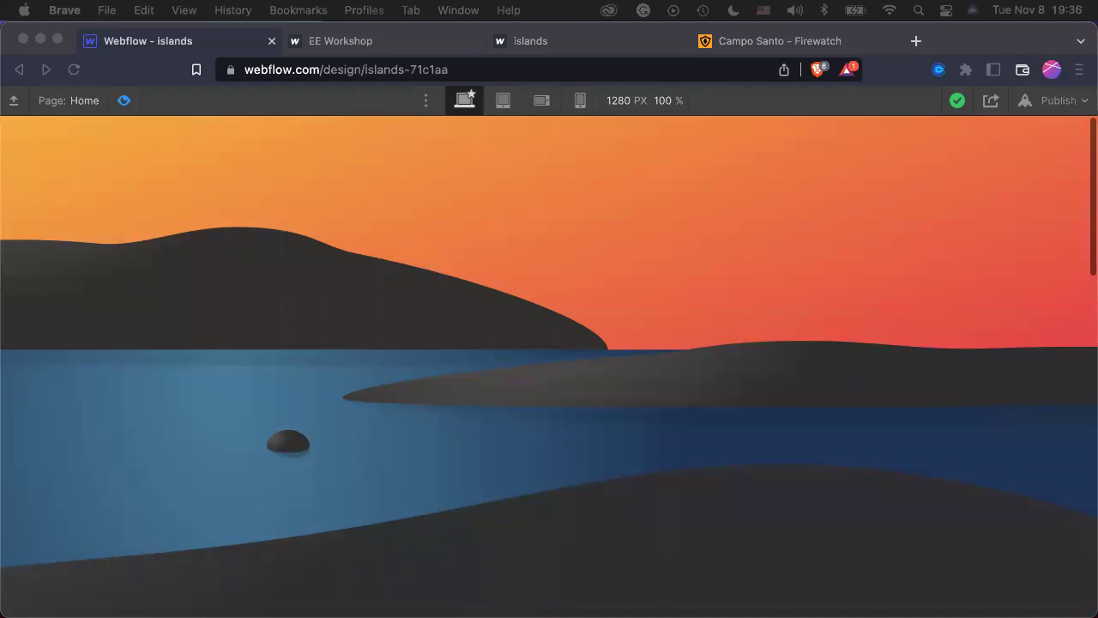
{"action": "key", "text": "ctrl+Up"}
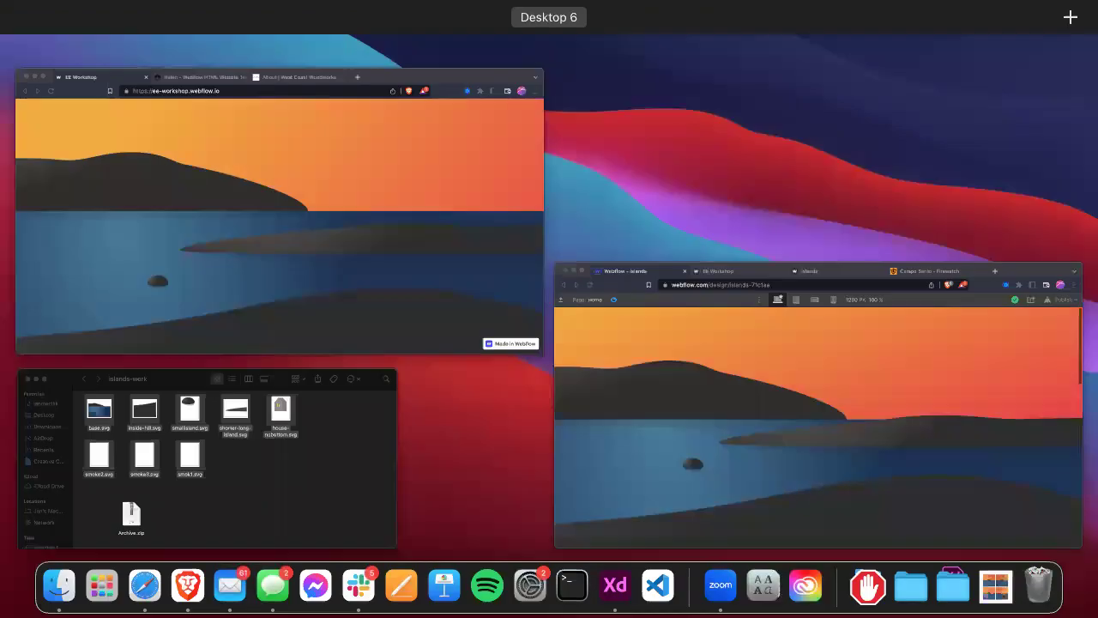
{"action": "key", "text": "ctrl+Up"}
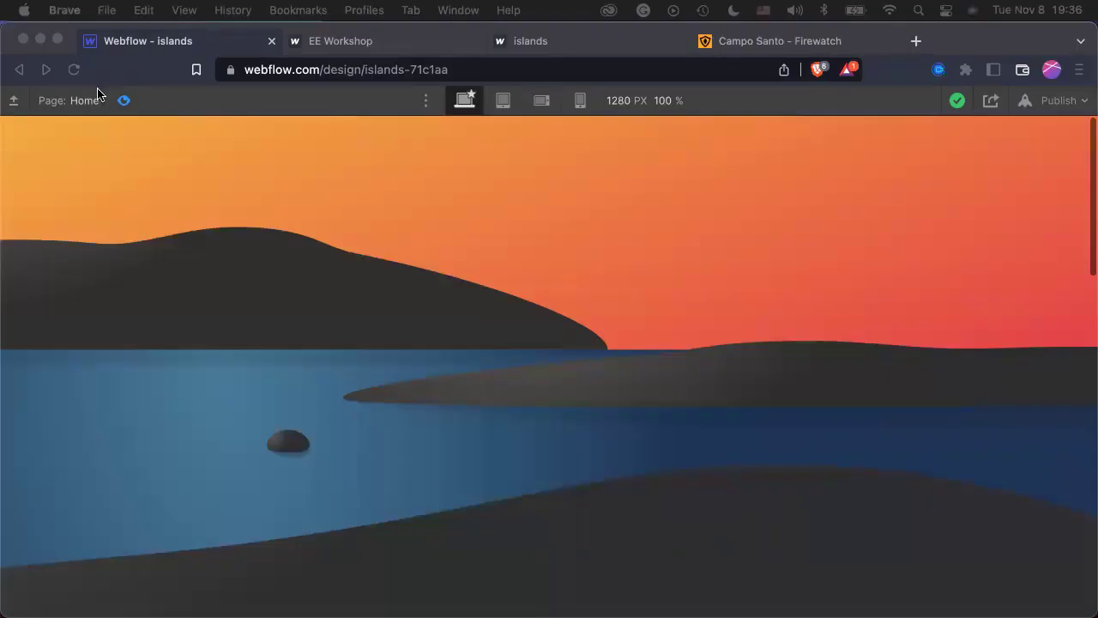
Return to the design view, add a div block to the page body and nest the Water block inside it.
{"action": "left_click", "coordinate": [121, 102]}
{"action": "left_click", "coordinate": [123, 101]}
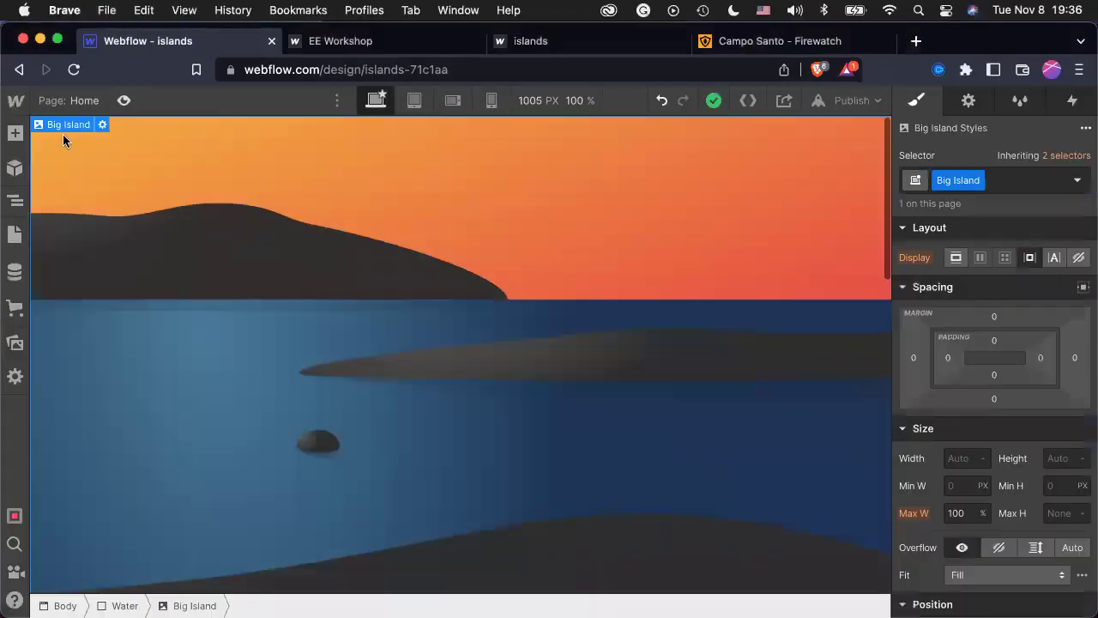
{"action": "left_click", "coordinate": [15, 133]}
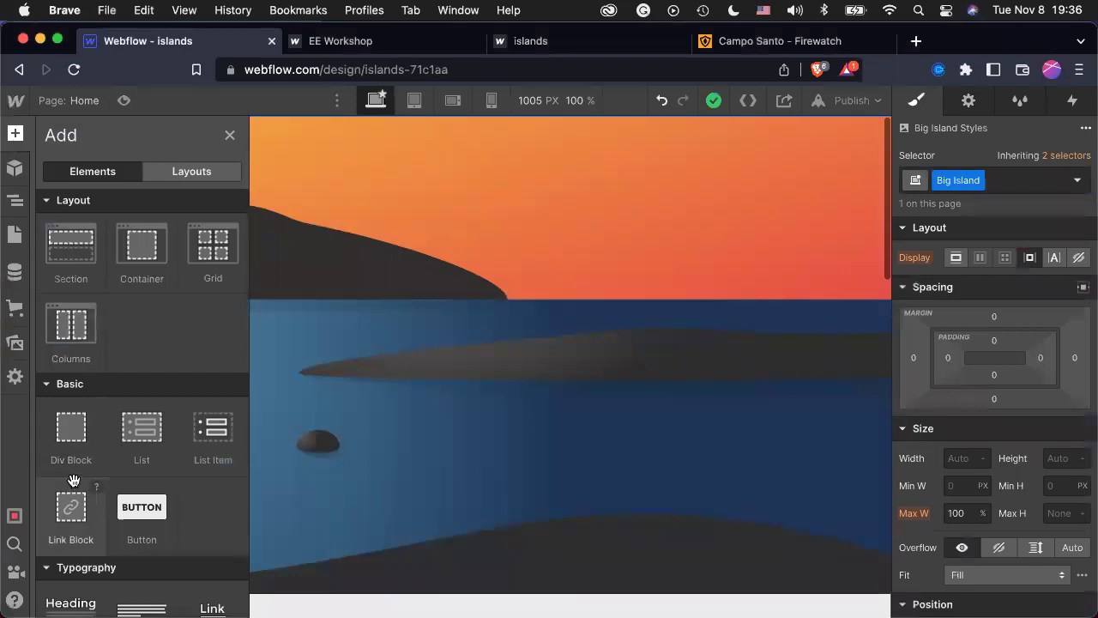
{"action": "left_click_drag", "start_coordinate": [72, 447], "coordinate": [971, 107]}
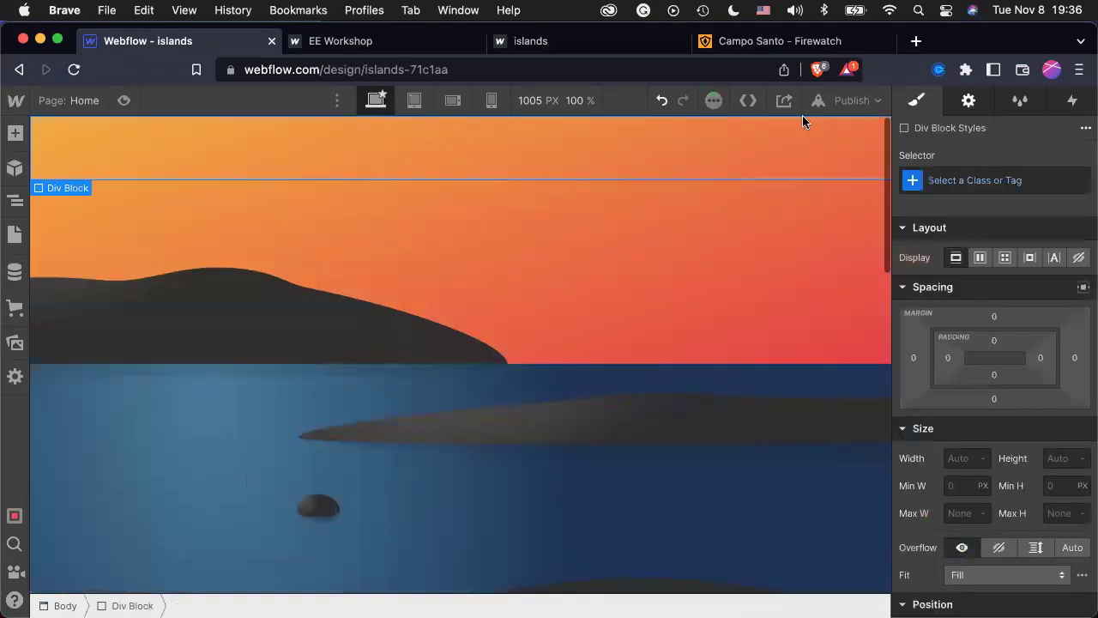
{"action": "left_click", "coordinate": [15, 200]}
{"action": "left_click_drag", "start_coordinate": [81, 207], "coordinate": [82, 186]}
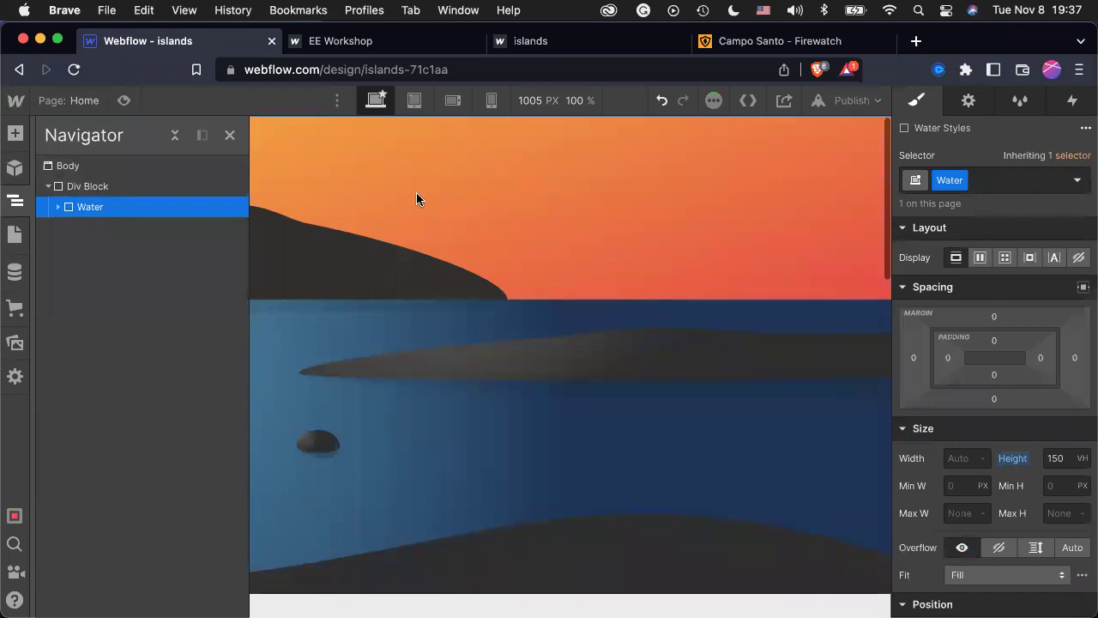
Set the maximum width of the div block around Water to 1000 px.
{"action": "left_click", "coordinate": [76, 185]}
{"action": "left_click", "coordinate": [964, 512]}
{"action": "type", "text": "1000"}
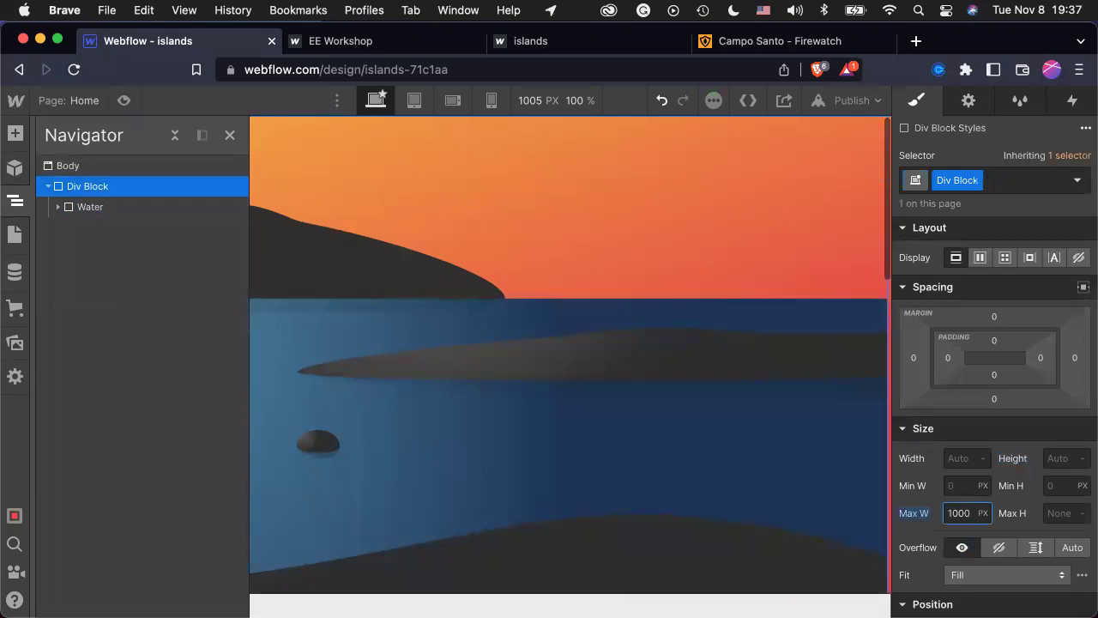
Preview the width-limited scene while scrolling up and down, then return to the design view.
{"action": "left_click", "coordinate": [123, 100]}
{"action": "scroll", "coordinate": [341, 269], "scroll_direction": "down", "scroll_amount": 10}
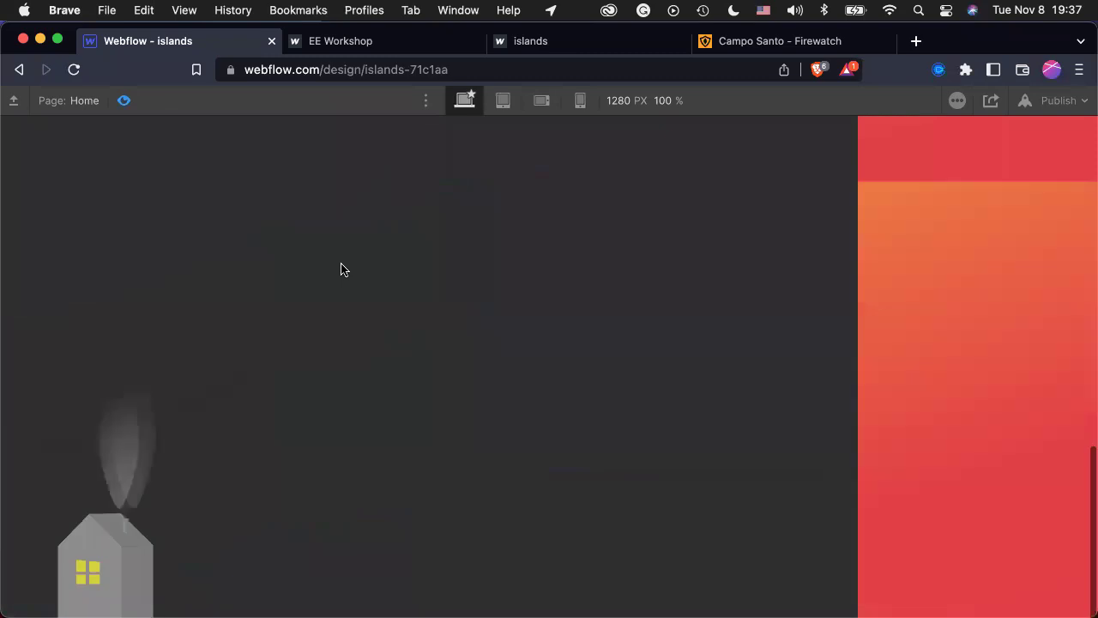
{"action": "scroll", "coordinate": [341, 269], "scroll_direction": "up", "scroll_amount": 10}
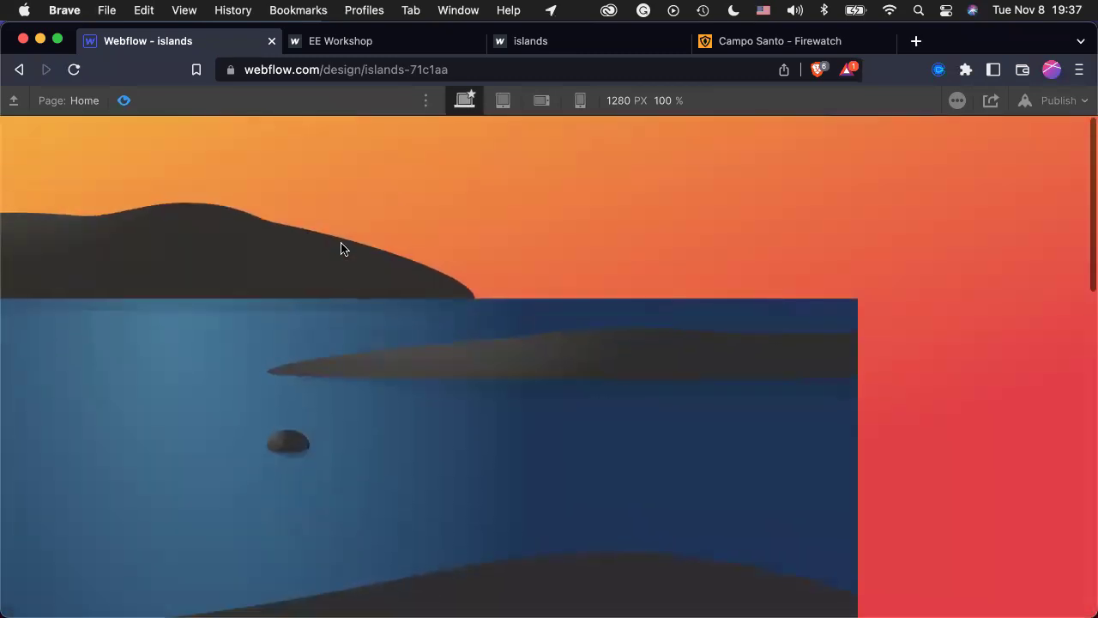
{"action": "scroll", "coordinate": [340, 257], "scroll_direction": "down", "scroll_amount": 4}
{"action": "scroll", "coordinate": [341, 249], "scroll_direction": "down", "scroll_amount": 10}
{"action": "scroll", "coordinate": [341, 249], "scroll_direction": "up", "scroll_amount": 15}
{"action": "scroll", "coordinate": [340, 249], "scroll_direction": "down", "scroll_amount": 10}
{"action": "scroll", "coordinate": [343, 247], "scroll_direction": "up", "scroll_amount": 10}
{"action": "scroll", "coordinate": [399, 338], "scroll_direction": "down", "scroll_amount": 6}
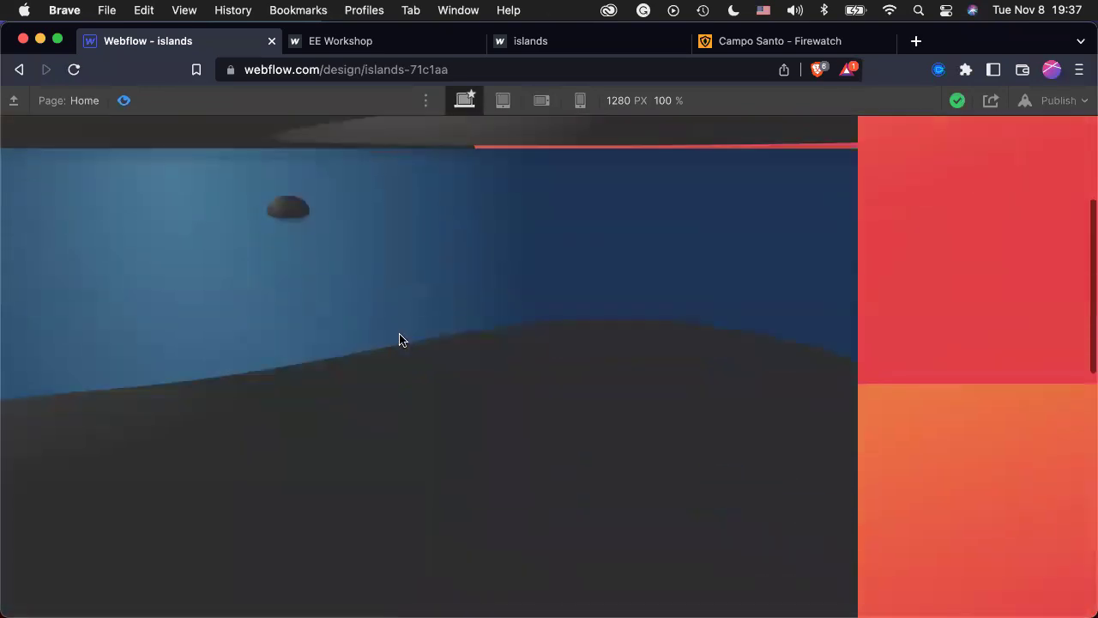
{"action": "scroll", "coordinate": [399, 338], "scroll_direction": "up", "scroll_amount": 6}
{"action": "left_click", "coordinate": [127, 100]}
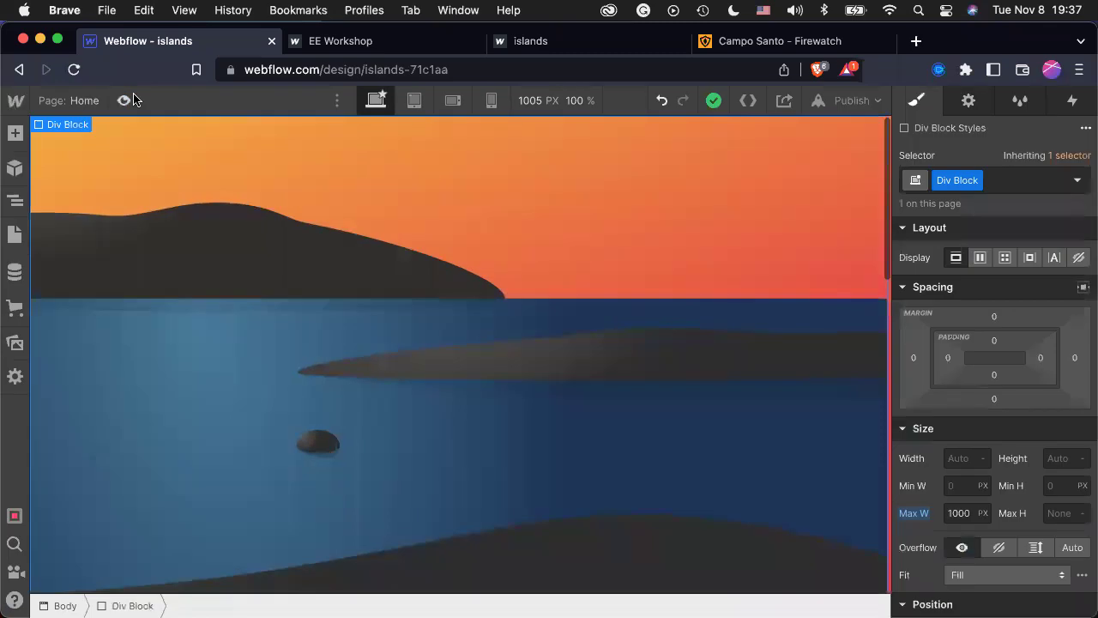
Reset the maximum width of the div block around Water, then select Long Island.
{"action": "left_click", "coordinate": [915, 513]}
{"action": "left_click", "coordinate": [932, 537]}
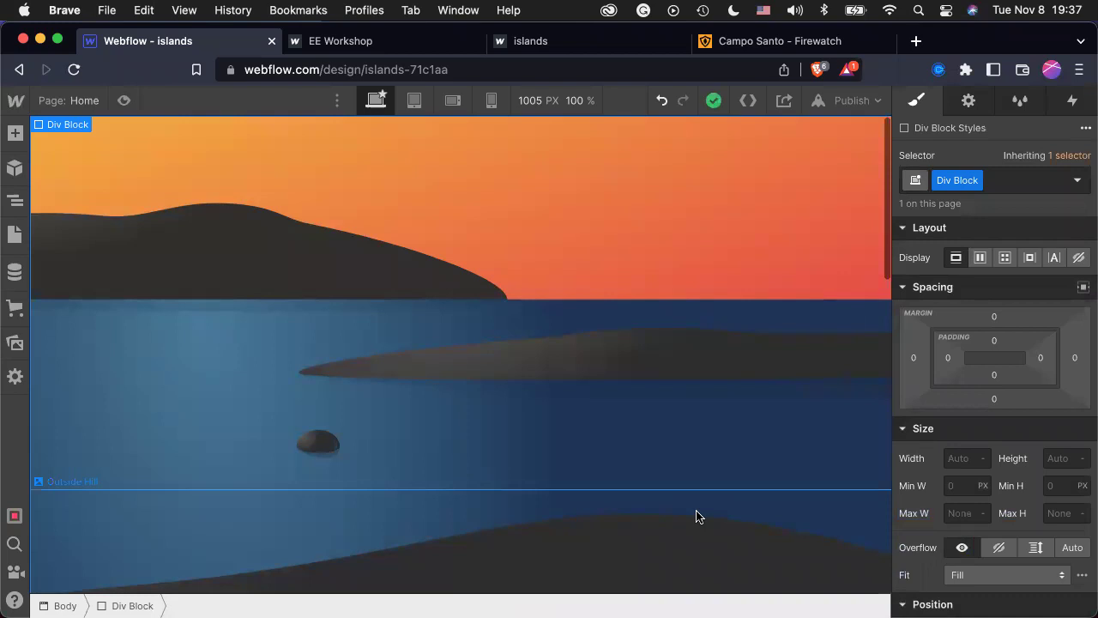
{"action": "left_click", "coordinate": [474, 307]}
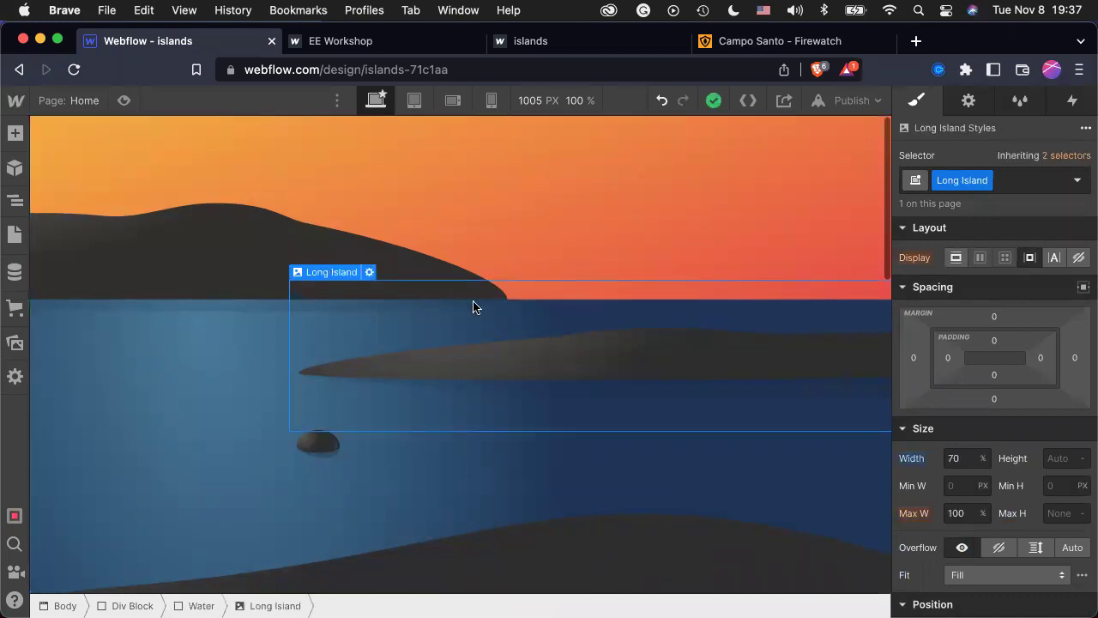
Open the Islands Moving scroll animation and add a Move action for Long Island at 0% with a Y offset of 0 px.
{"action": "left_click", "coordinate": [1086, 106]}
{"action": "left_click", "coordinate": [998, 364]}
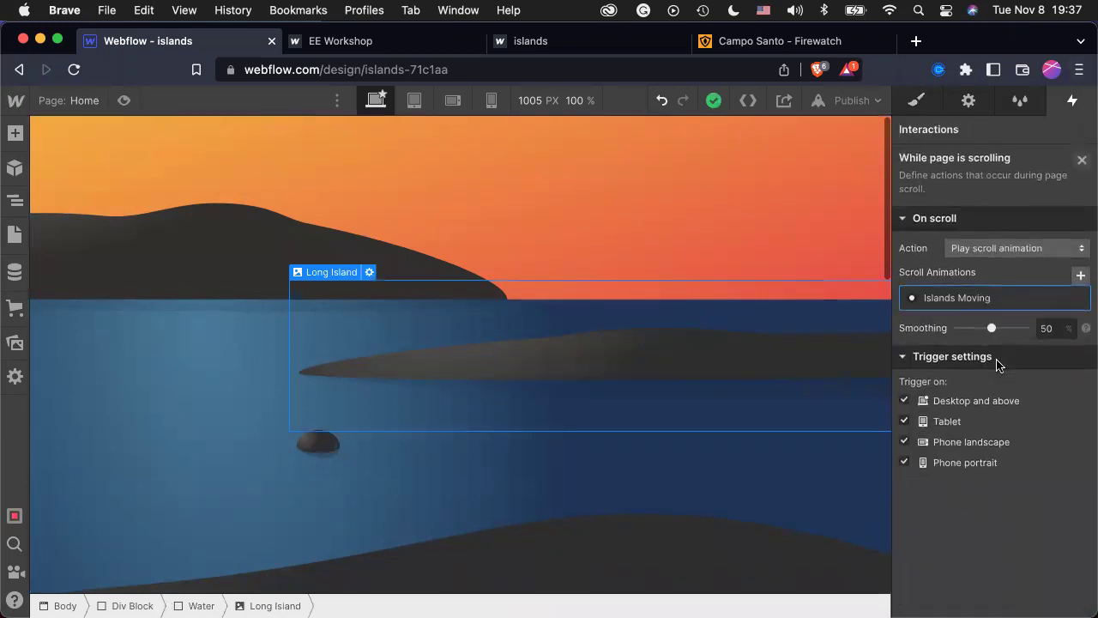
{"action": "left_click", "coordinate": [1023, 302]}
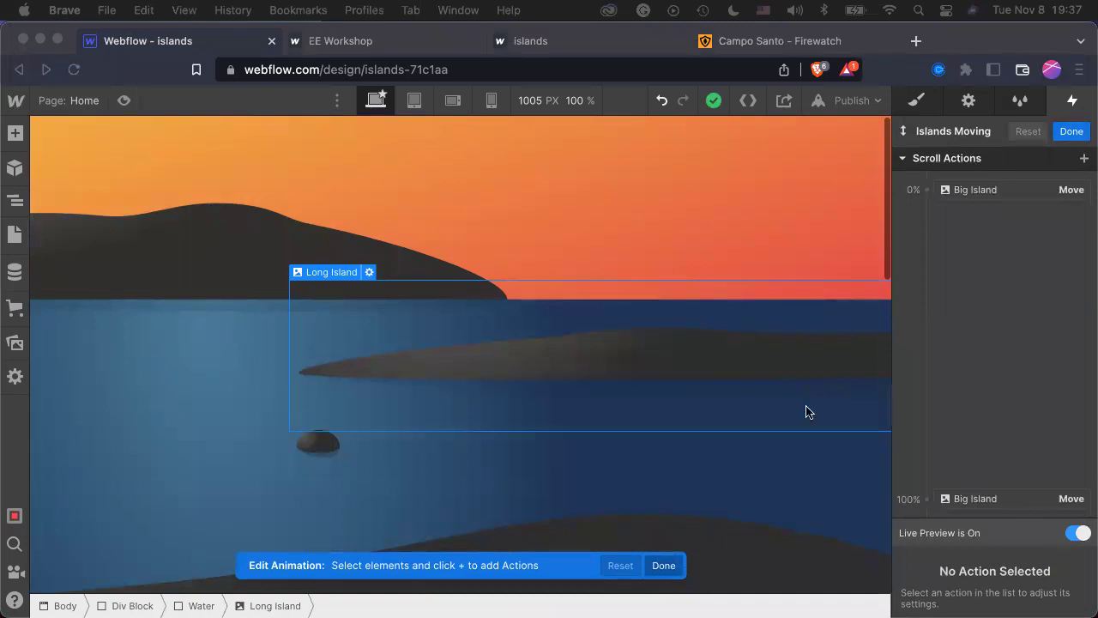
{"action": "left_click", "coordinate": [610, 355]}
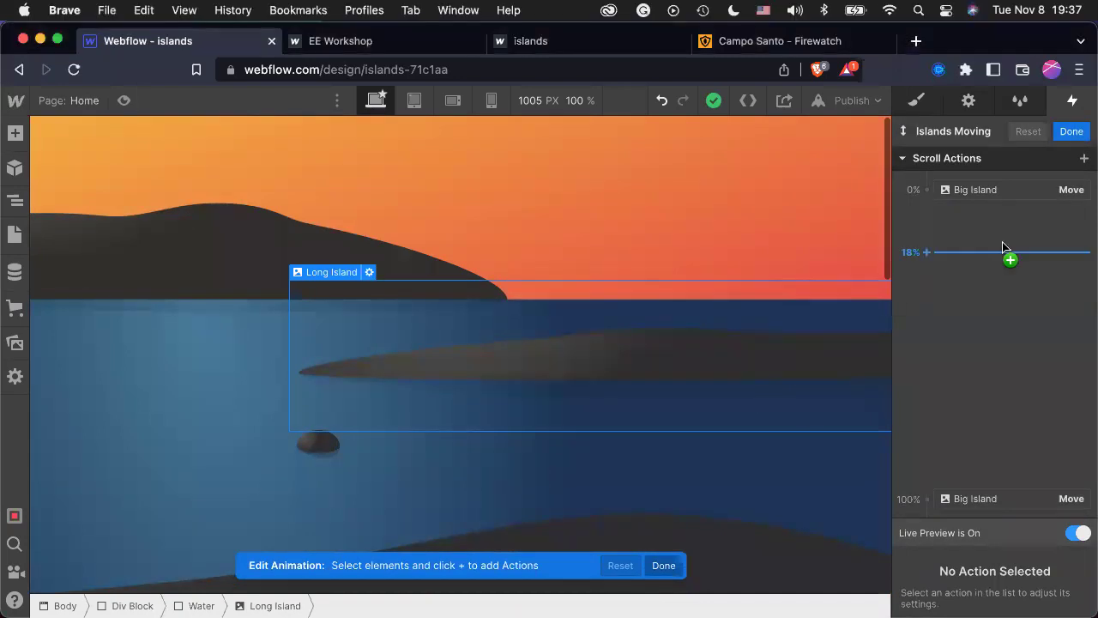
{"action": "left_click", "coordinate": [926, 190]}
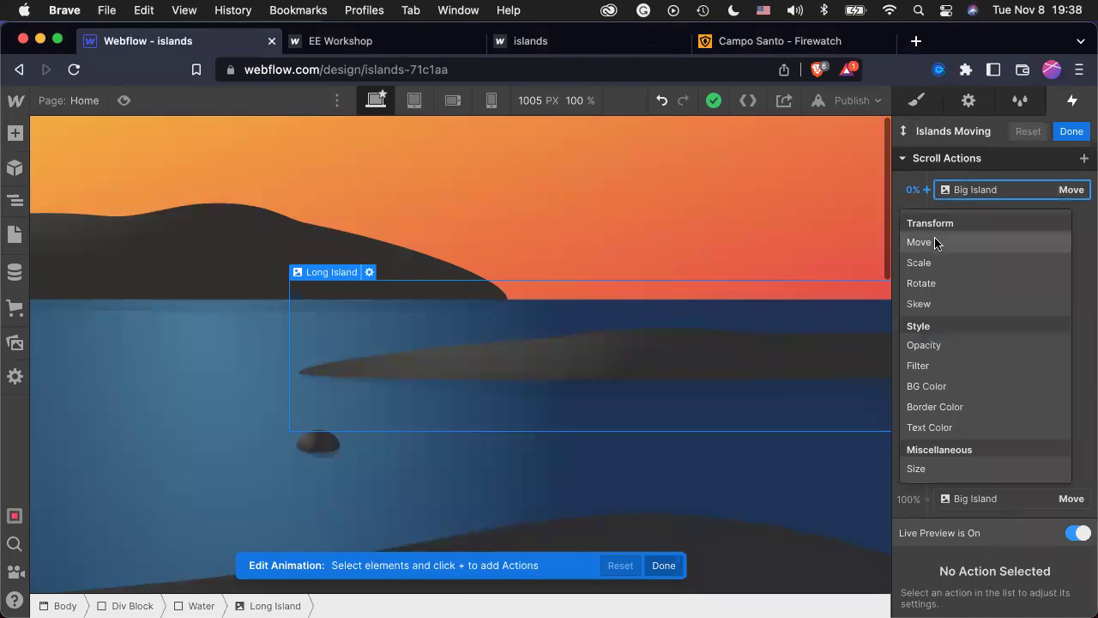
{"action": "left_click", "coordinate": [935, 242]}
{"action": "left_click", "coordinate": [1048, 579]}
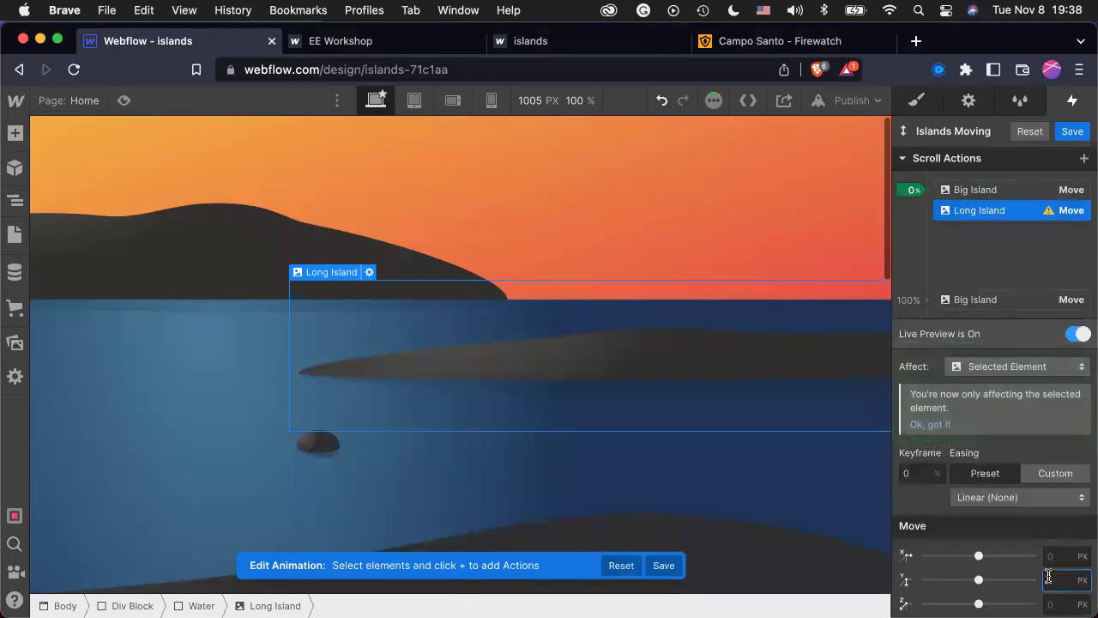
Add a Move action for Long Island at the 100% keyframe with a Y offset of 350 px and save the animation.
{"action": "mouse_move", "coordinate": [926, 303]}
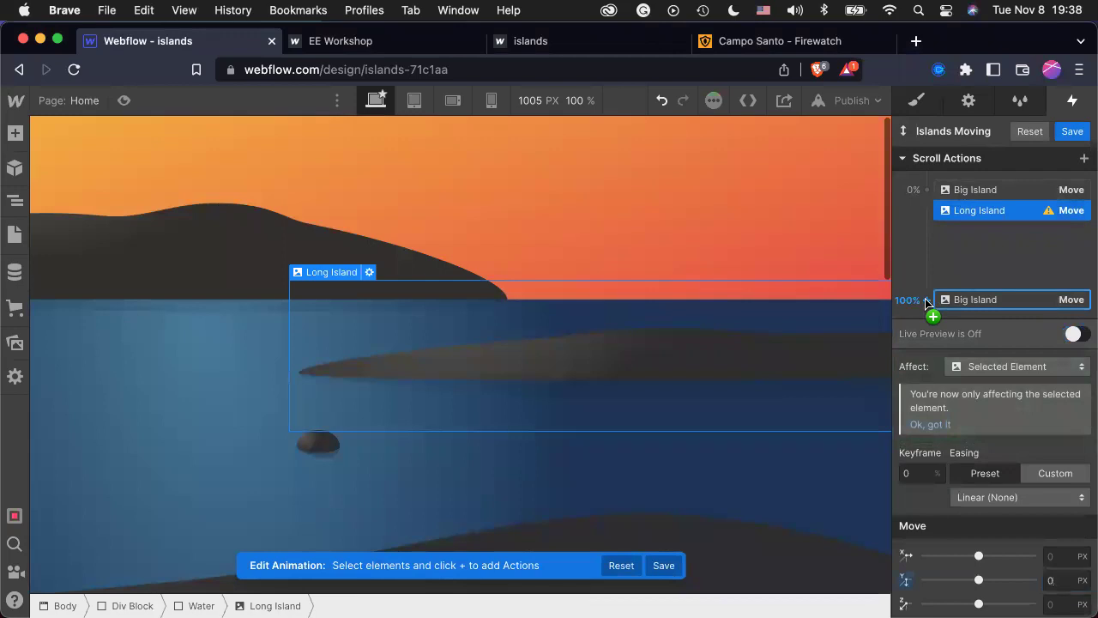
{"action": "left_click", "coordinate": [932, 315]}
{"action": "left_click", "coordinate": [949, 358]}
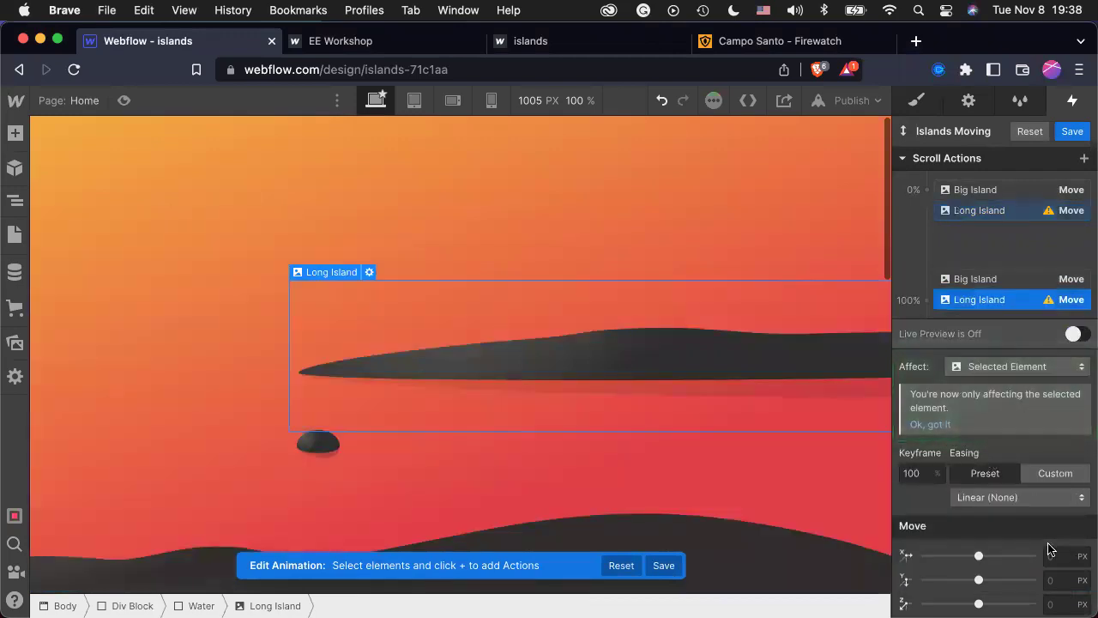
{"action": "left_click", "coordinate": [1058, 585]}
{"action": "type", "text": "350"}
{"action": "left_click", "coordinate": [1072, 131]}
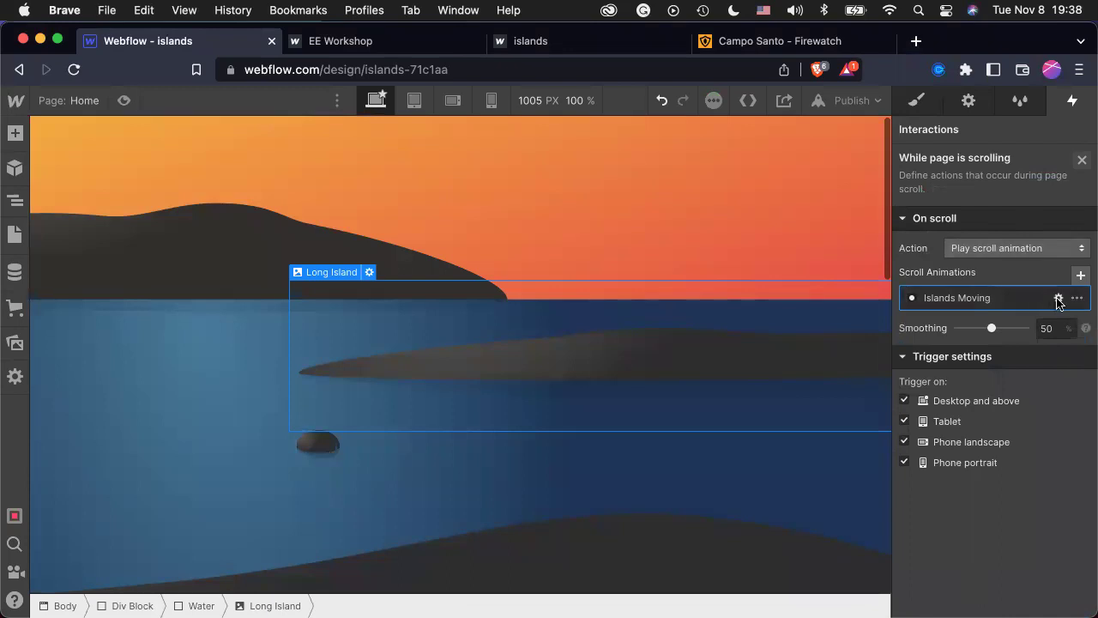
Reopen the Islands Moving animation and add a Move action for Small Island at 0% with a Y offset of 0 px.
{"action": "left_click", "coordinate": [1056, 298]}
{"action": "left_click", "coordinate": [317, 443]}
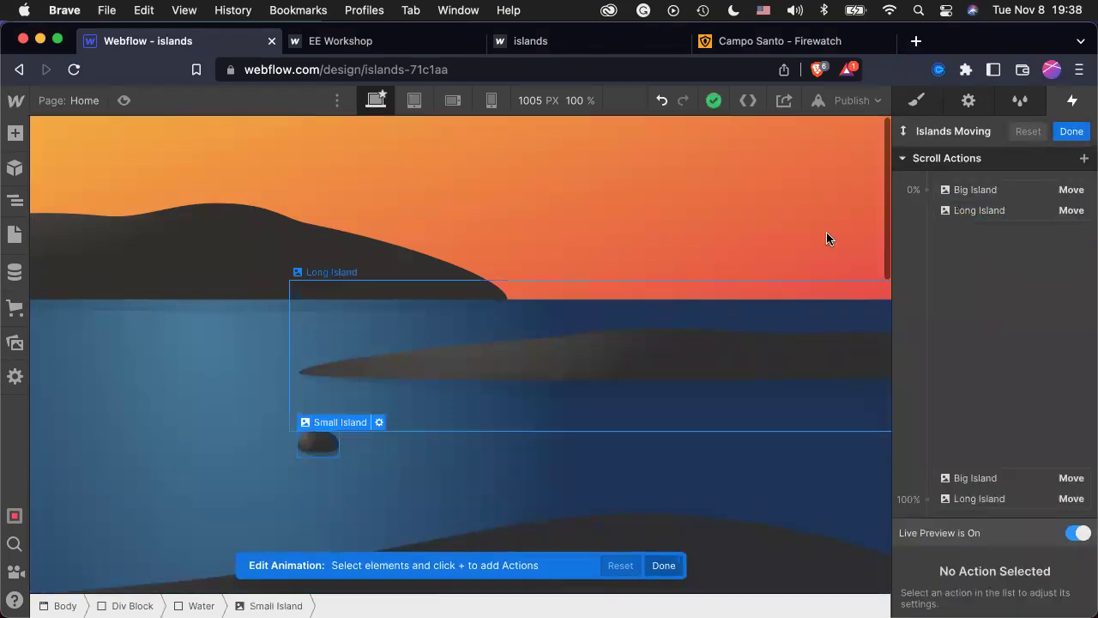
{"action": "left_click", "coordinate": [1083, 158]}
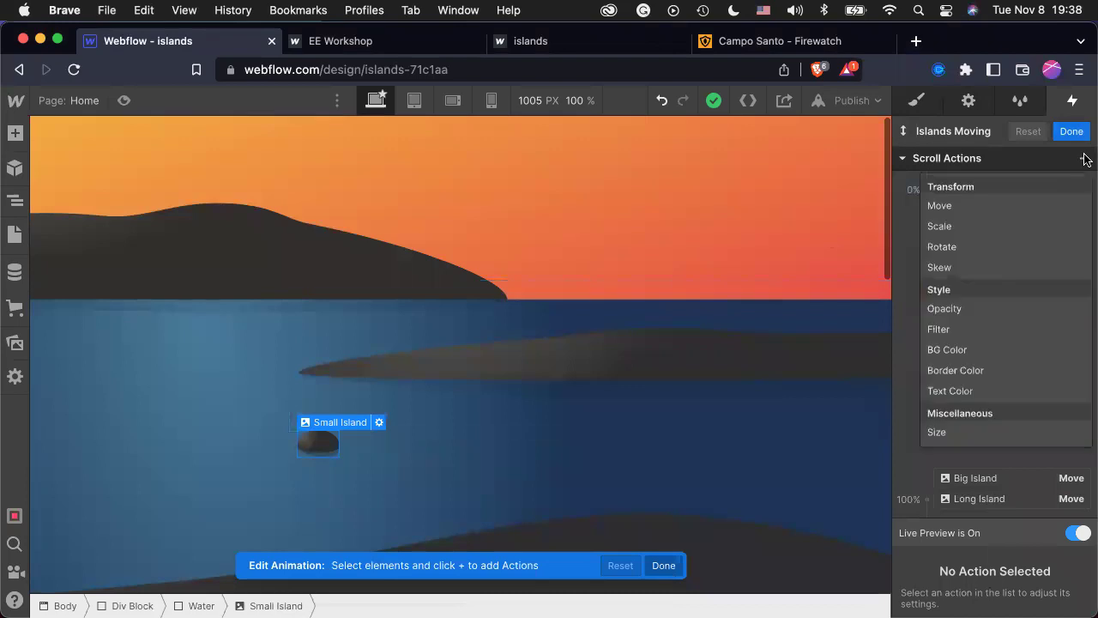
{"action": "left_click", "coordinate": [1017, 214]}
{"action": "left_click", "coordinate": [1052, 580]}
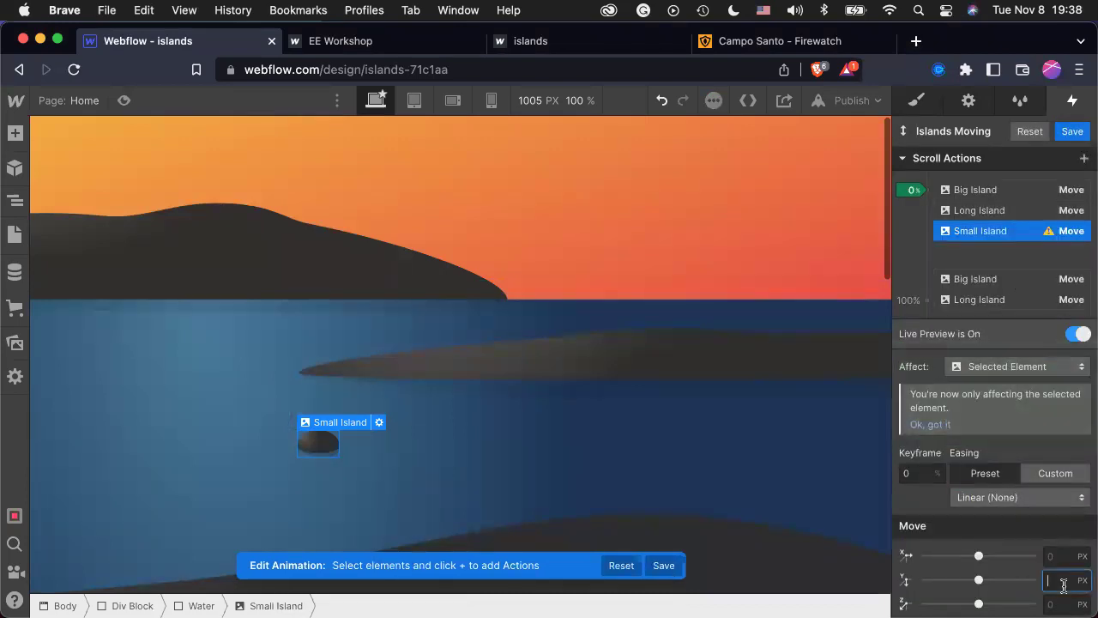
{"action": "type", "text": "0"}
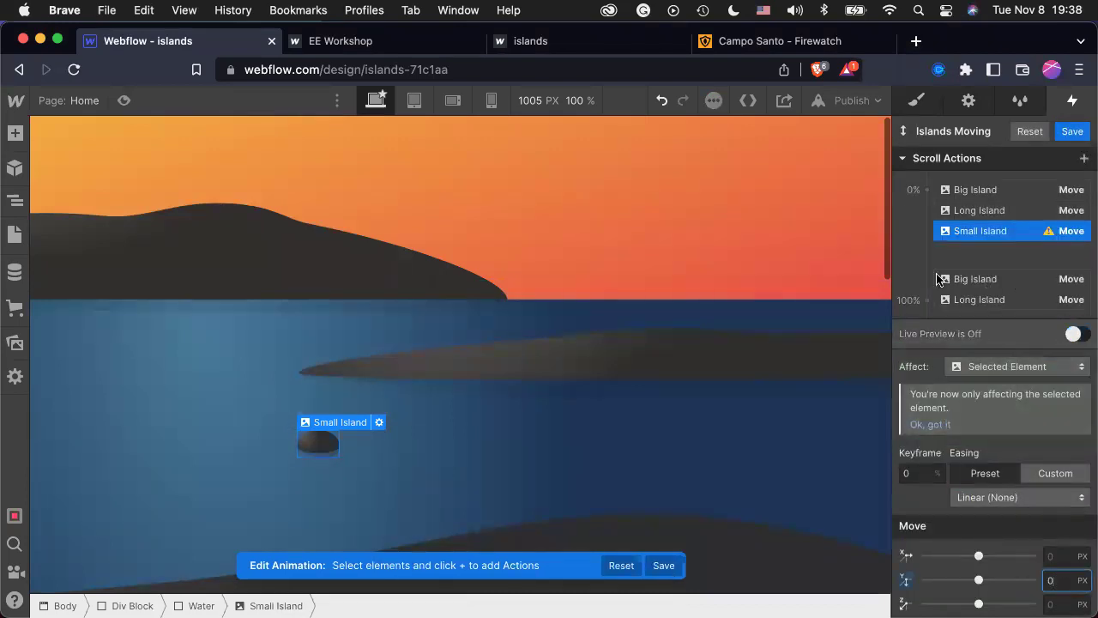
Add a Move action for Small Island at the 100% keyframe with a Y offset of 300 px and save the animation.
{"action": "left_click", "coordinate": [926, 301]}
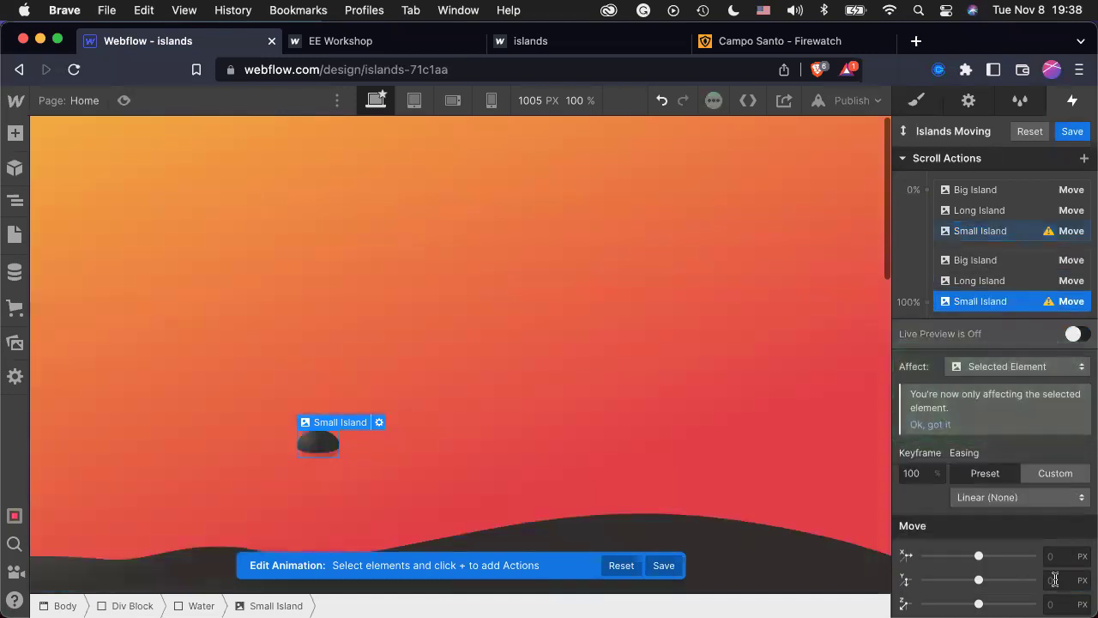
{"action": "key", "text": "Return"}
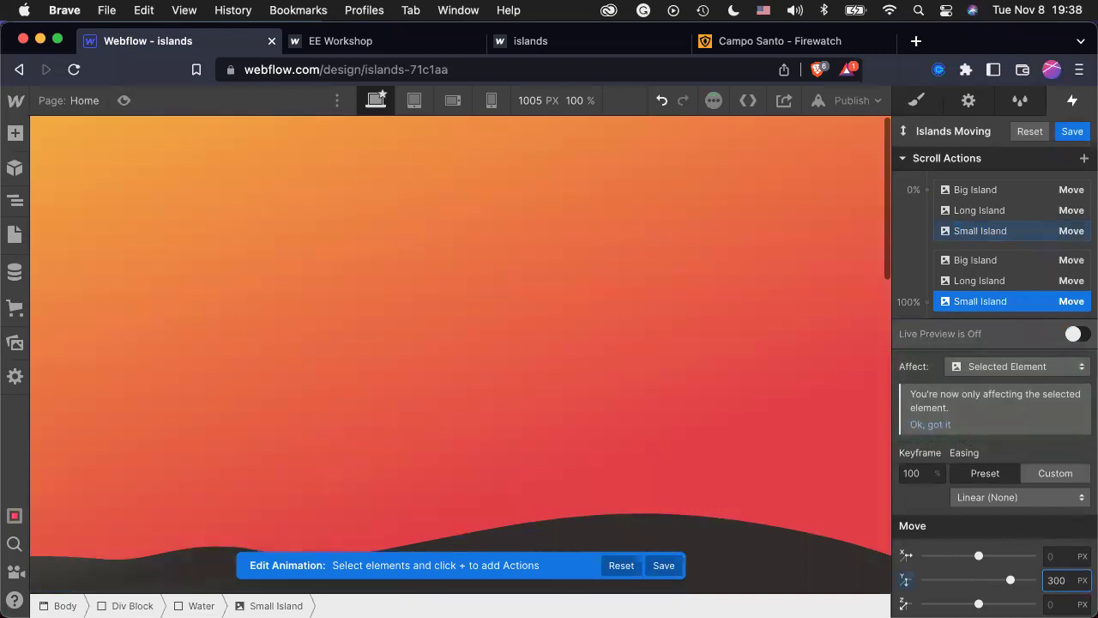
{"action": "left_click", "coordinate": [1071, 132]}
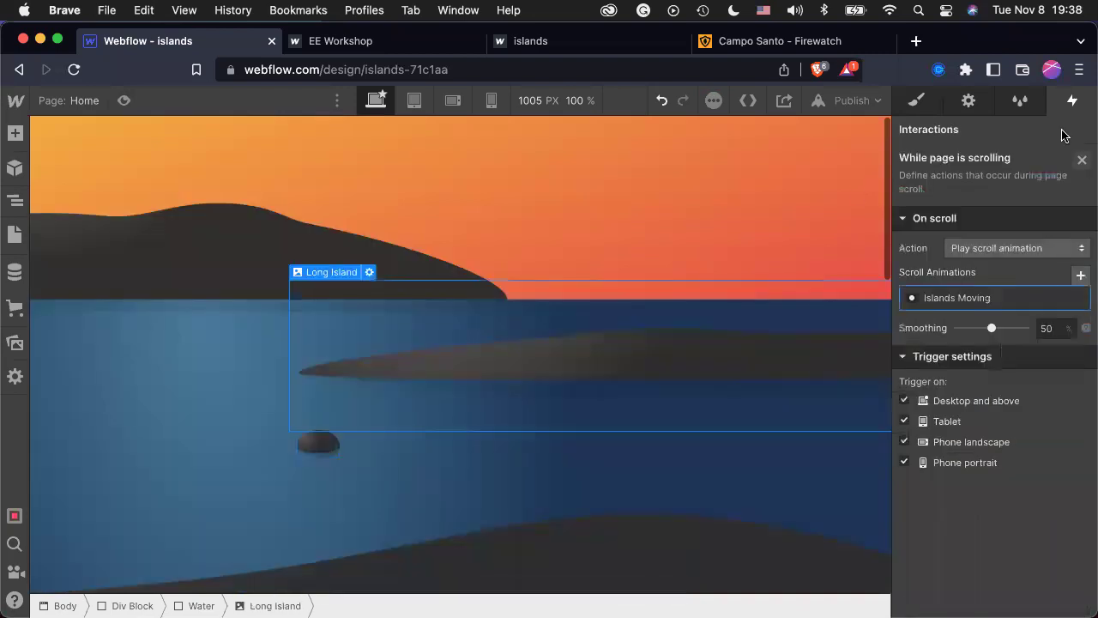
Preview the page while scrolling up and down to check the movement of all three islands, then return to the design view.
{"action": "left_click", "coordinate": [121, 98]}
{"action": "scroll", "coordinate": [234, 283], "scroll_direction": "down", "scroll_amount": 3}
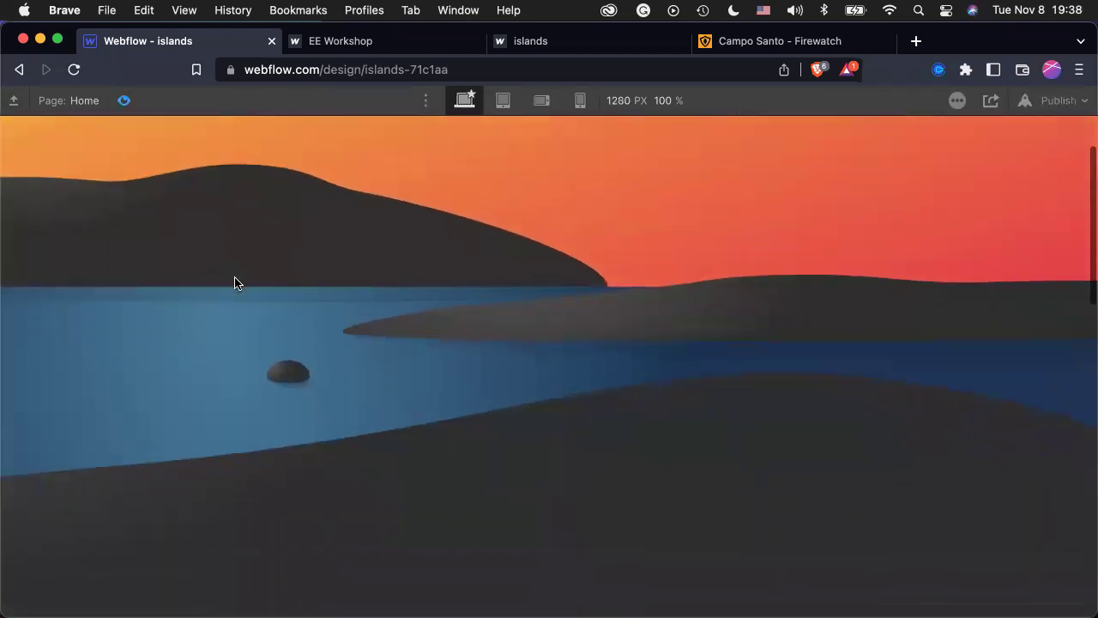
{"action": "scroll", "coordinate": [234, 283], "scroll_direction": "down", "scroll_amount": 3}
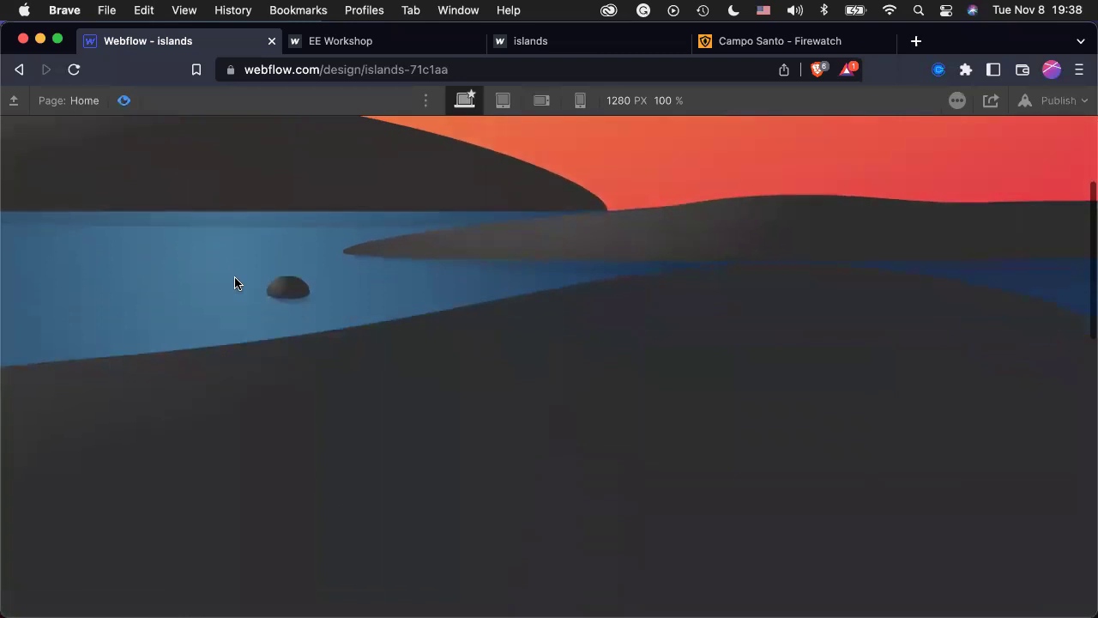
{"action": "scroll", "coordinate": [234, 283], "scroll_direction": "up", "scroll_amount": 5}
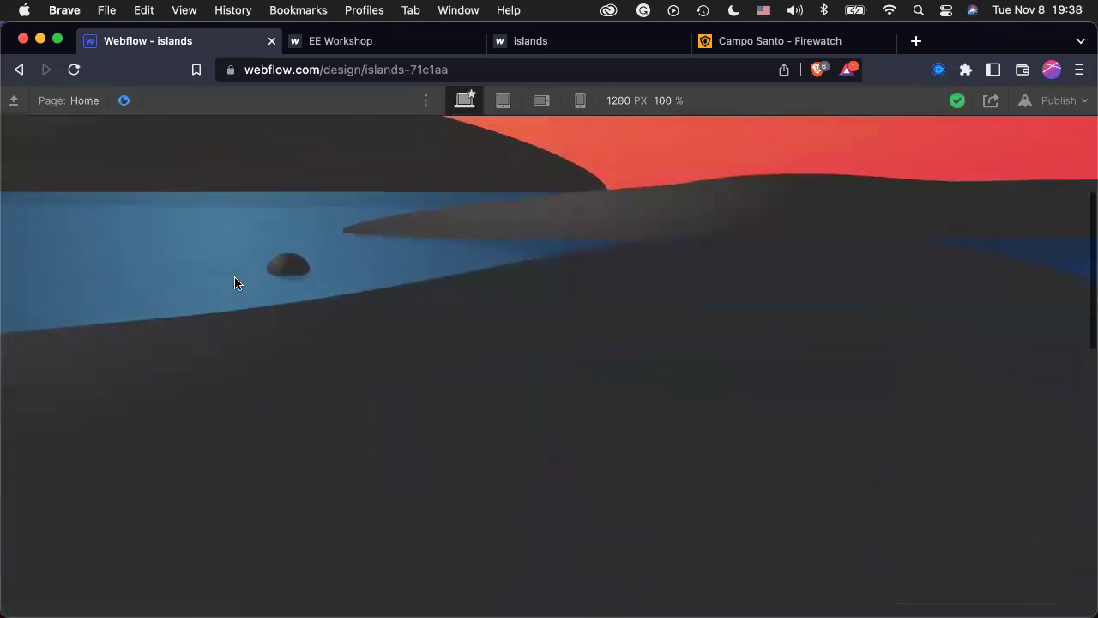
{"action": "scroll", "coordinate": [234, 283], "scroll_direction": "down", "scroll_amount": 1}
{"action": "scroll", "coordinate": [234, 283], "scroll_direction": "down", "scroll_amount": 3}
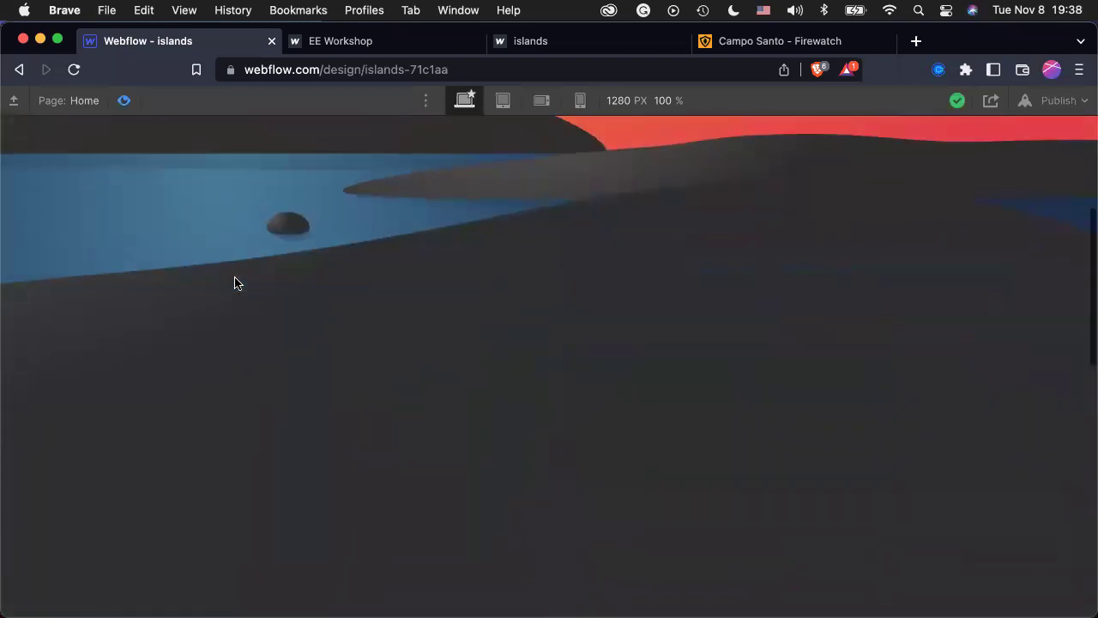
{"action": "scroll", "coordinate": [234, 283], "scroll_direction": "up", "scroll_amount": 5}
{"action": "scroll", "coordinate": [234, 283], "scroll_direction": "down", "scroll_amount": 2}
{"action": "scroll", "coordinate": [234, 283], "scroll_direction": "down", "scroll_amount": 2}
{"action": "scroll", "coordinate": [234, 283], "scroll_direction": "up", "scroll_amount": 4}
{"action": "scroll", "coordinate": [234, 283], "scroll_direction": "down", "scroll_amount": 5}
{"action": "scroll", "coordinate": [234, 283], "scroll_direction": "up", "scroll_amount": 5}
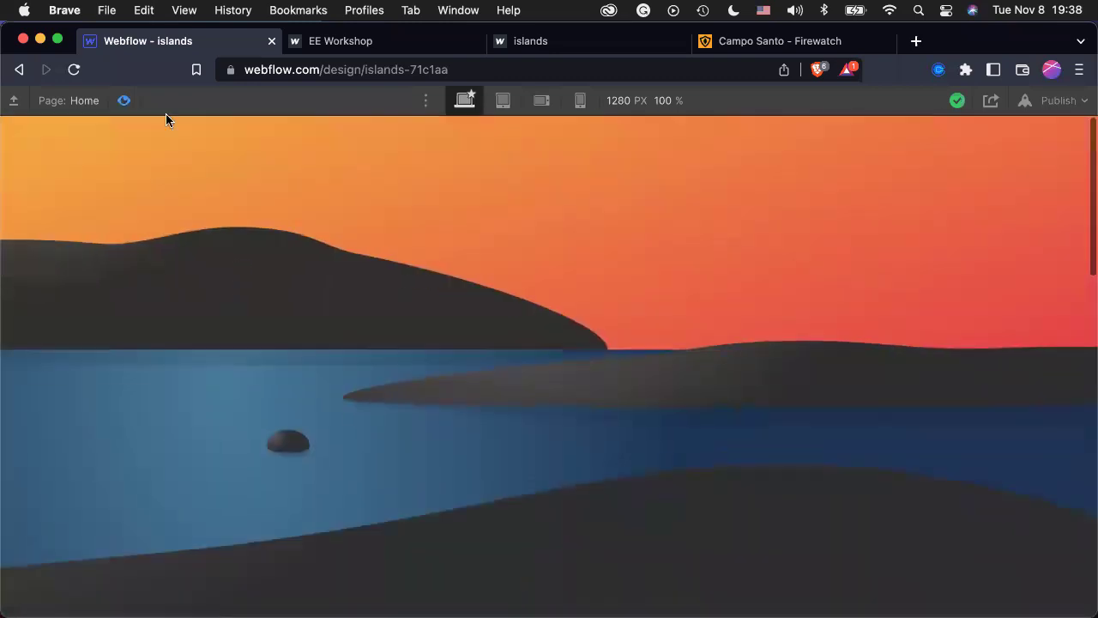
{"action": "left_click", "coordinate": [125, 102]}
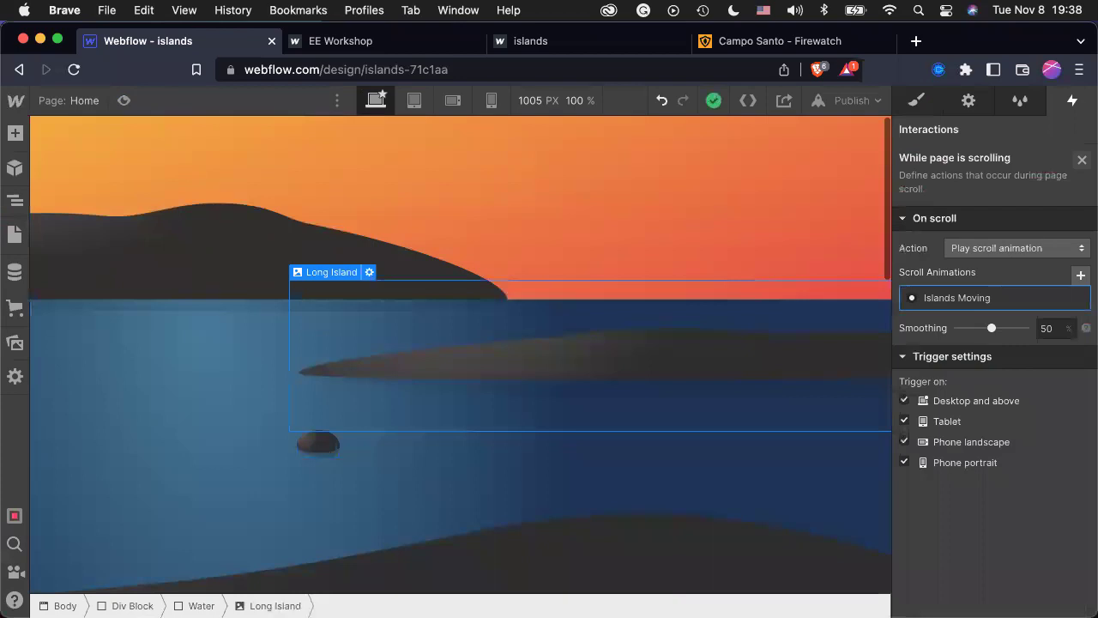
Reopen the Islands Moving animation and set Big Island's Y offset at the 100% keyframe to 500 px.
{"action": "left_click", "coordinate": [563, 472]}
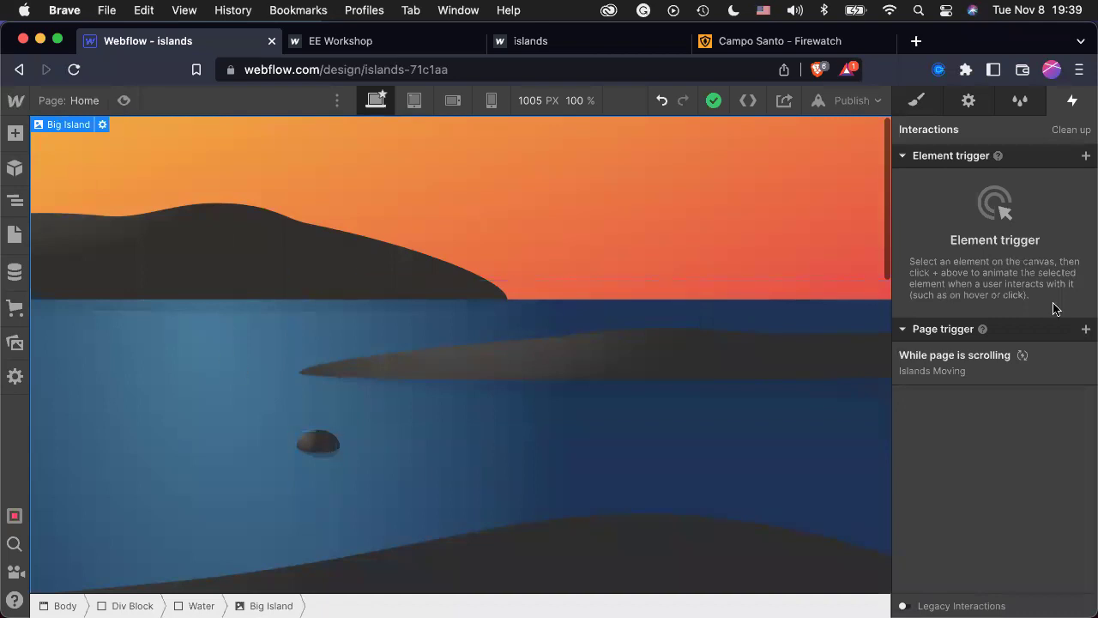
{"action": "left_click", "coordinate": [1010, 379]}
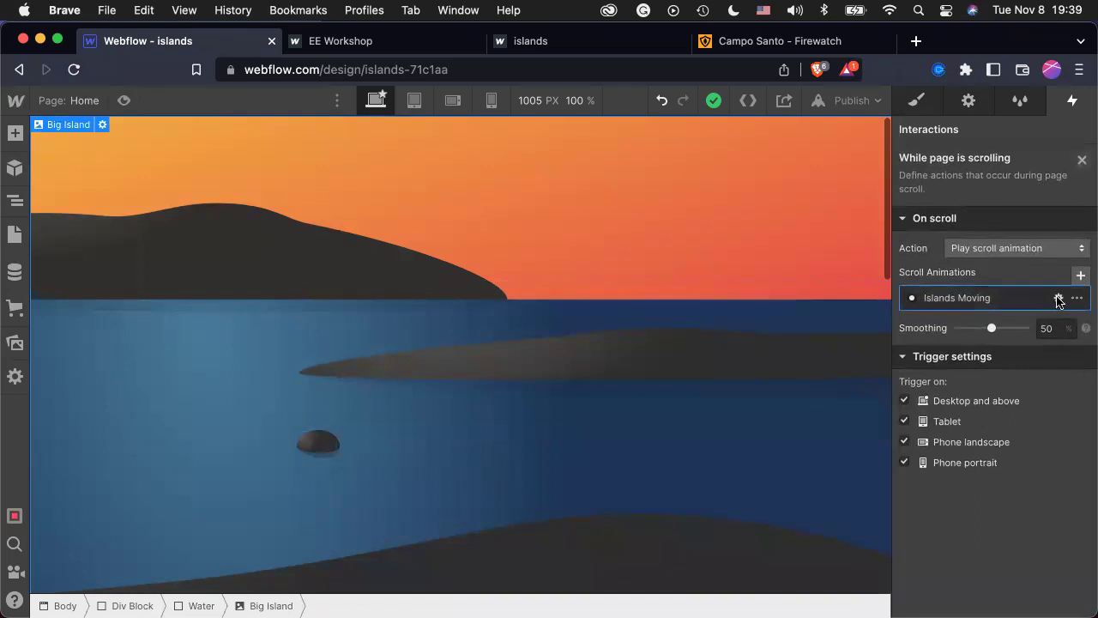
{"action": "left_click", "coordinate": [1059, 298]}
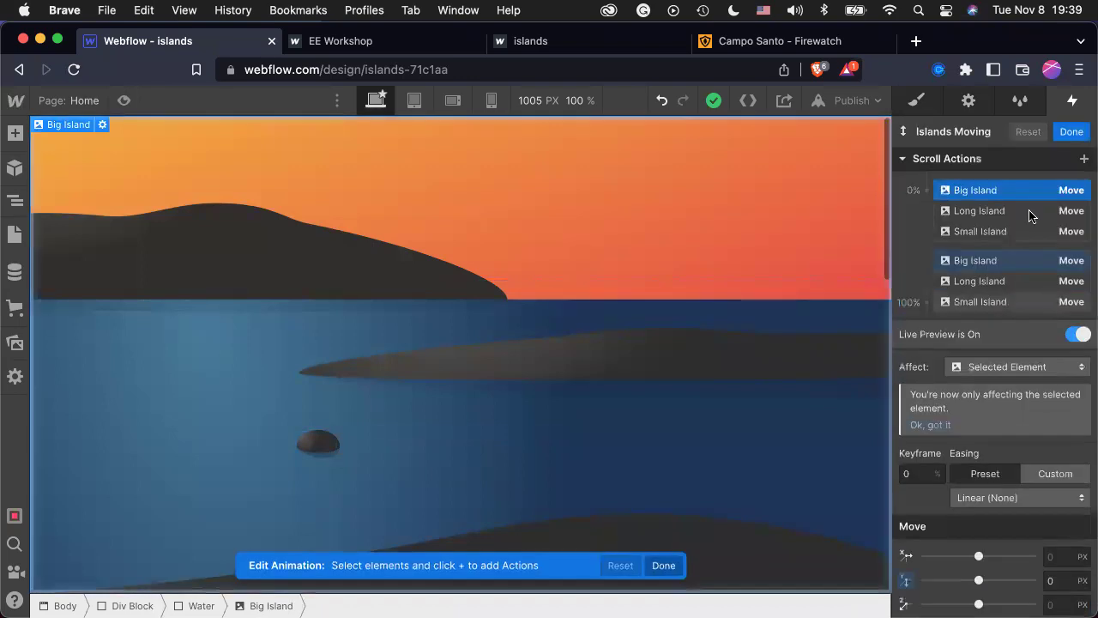
{"action": "left_click", "coordinate": [995, 261]}
{"action": "left_click", "coordinate": [1058, 581]}
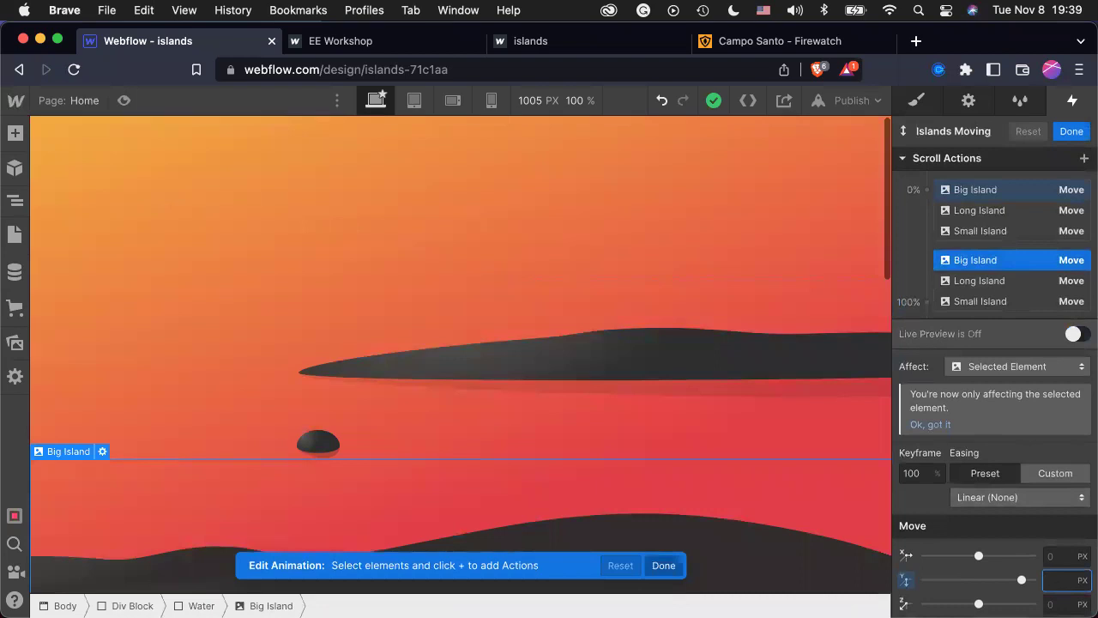
{"action": "key", "text": "Return"}
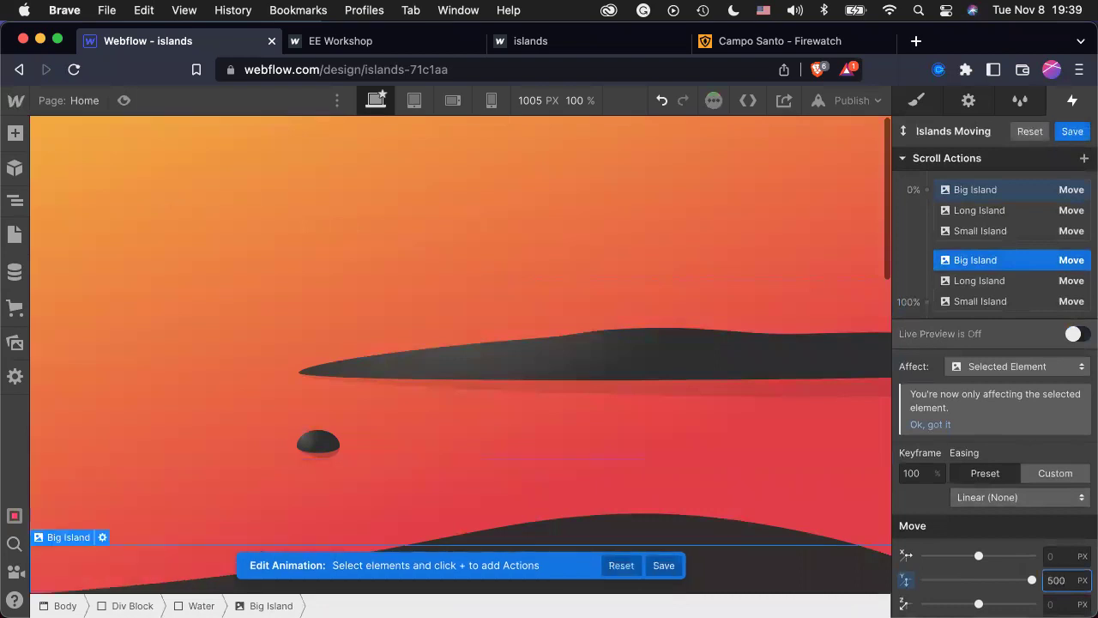
Set Long Island's Y offset at the 100% keyframe to 450 px.
{"action": "left_click", "coordinate": [1015, 283]}
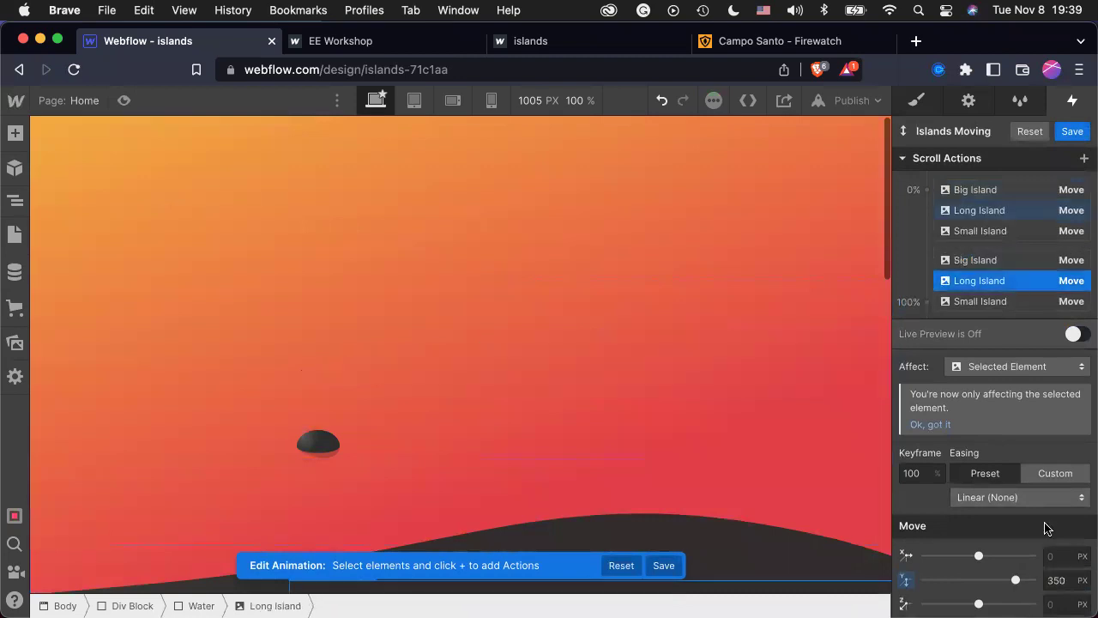
{"action": "left_click", "coordinate": [975, 266]}
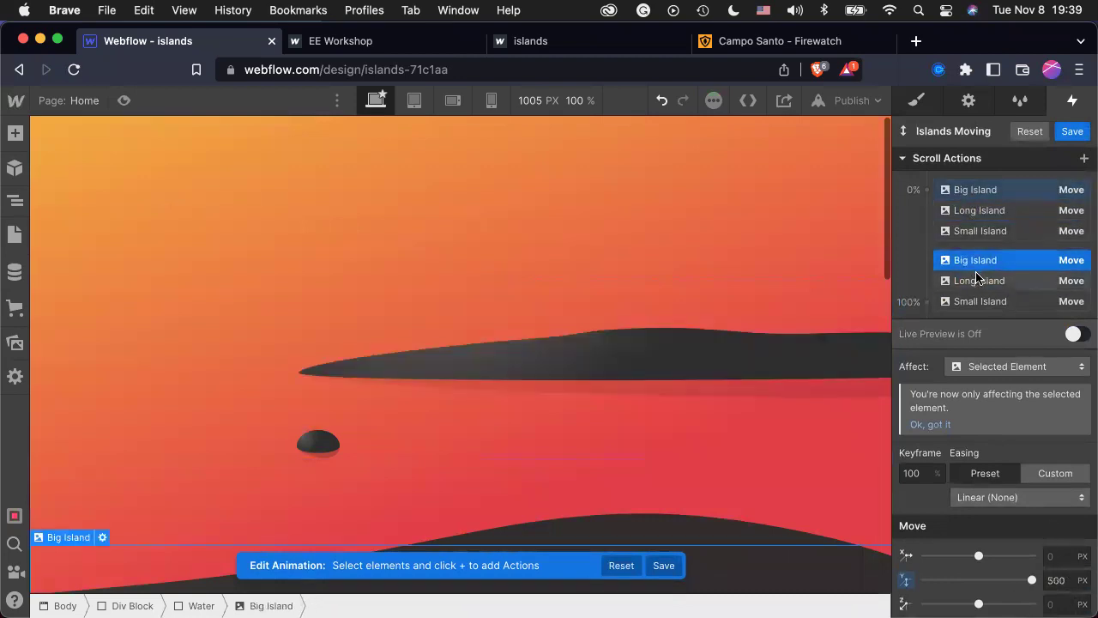
{"action": "left_click", "coordinate": [975, 282]}
{"action": "left_click", "coordinate": [1058, 579]}
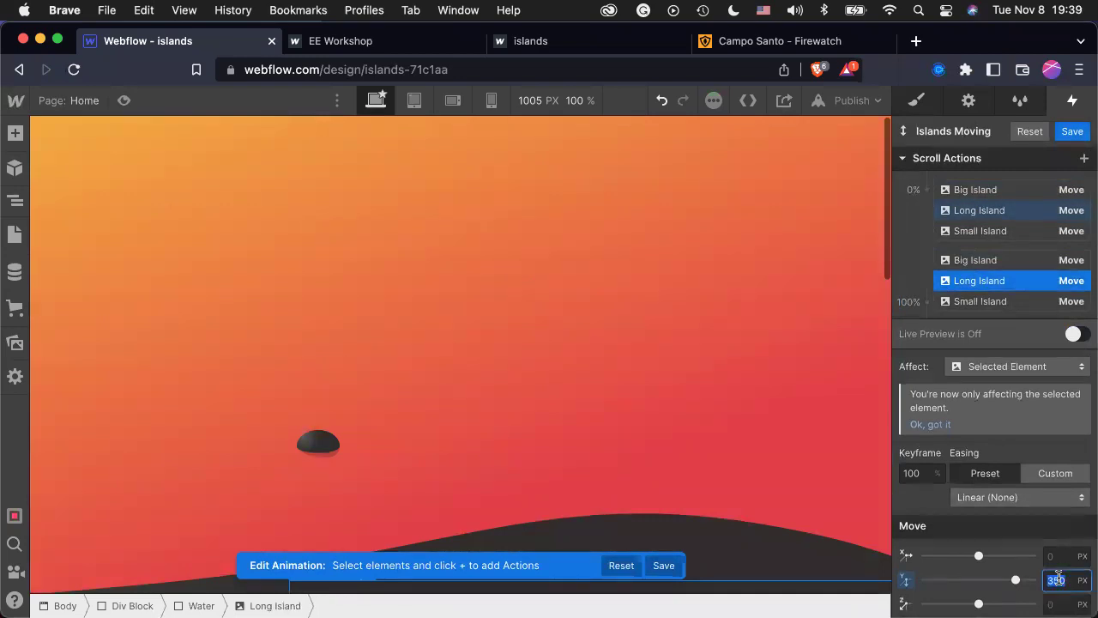
{"action": "key", "text": "Return"}
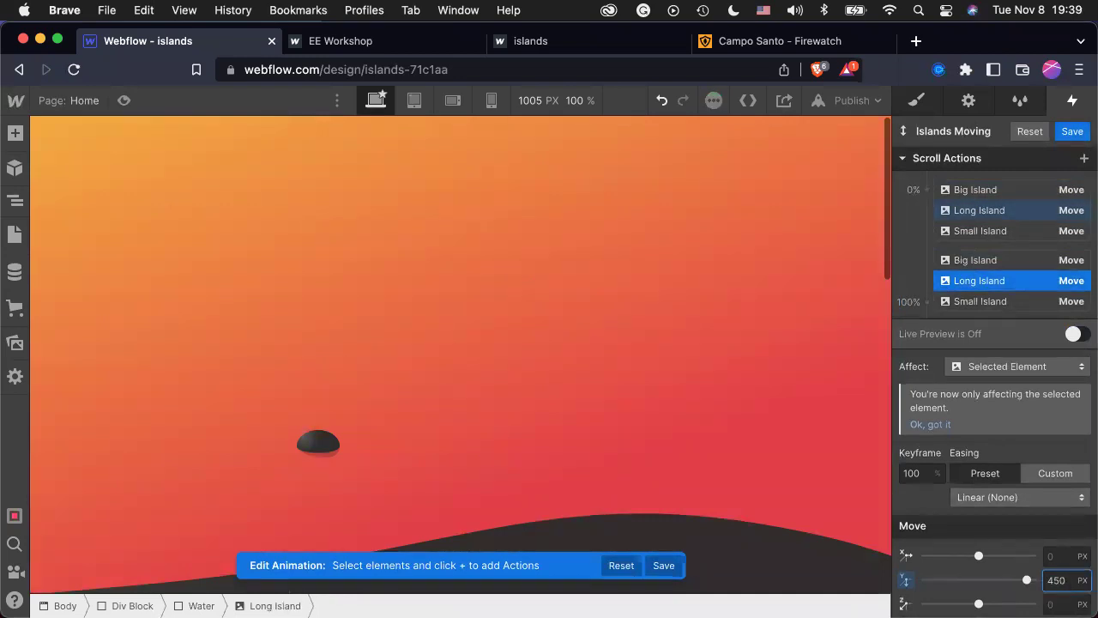
Set Small Island's Y offset at the 100% keyframe to 400 px and save the animation.
{"action": "left_click", "coordinate": [1002, 301]}
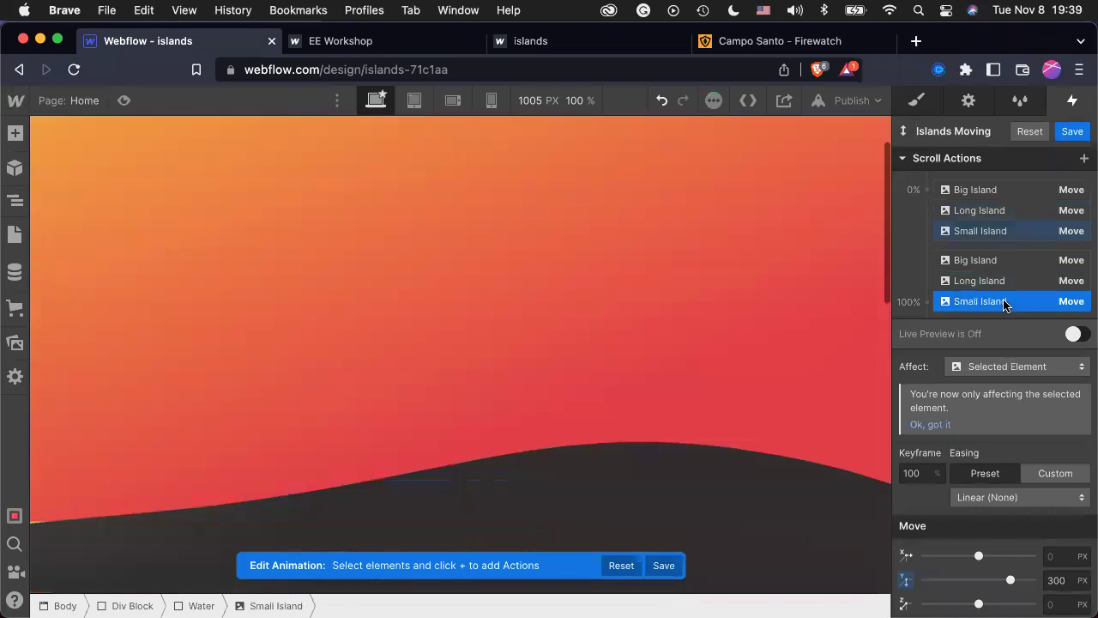
{"action": "left_click", "coordinate": [1063, 581]}
{"action": "type", "text": "4"}
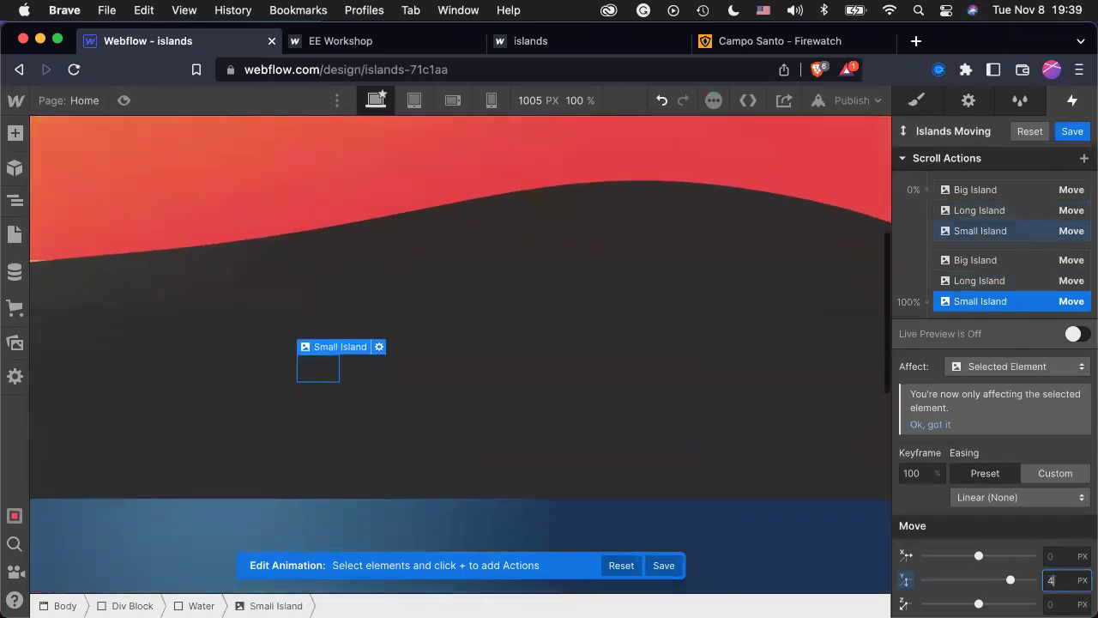
{"action": "type", "text": "00"}
{"action": "key", "text": "Return"}
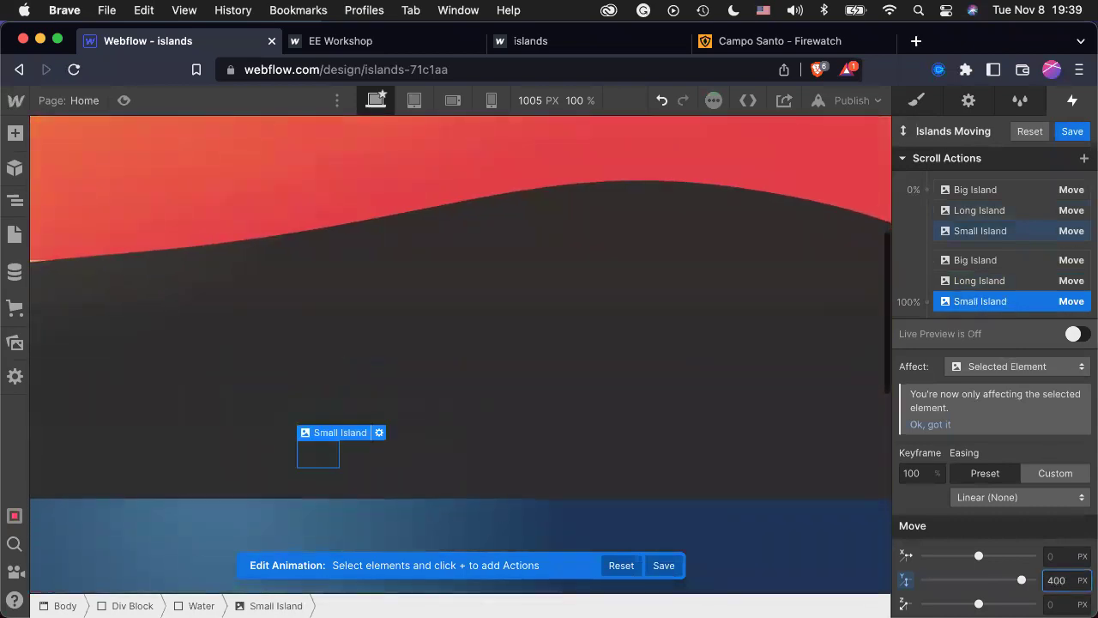
{"action": "left_click", "coordinate": [1072, 131]}
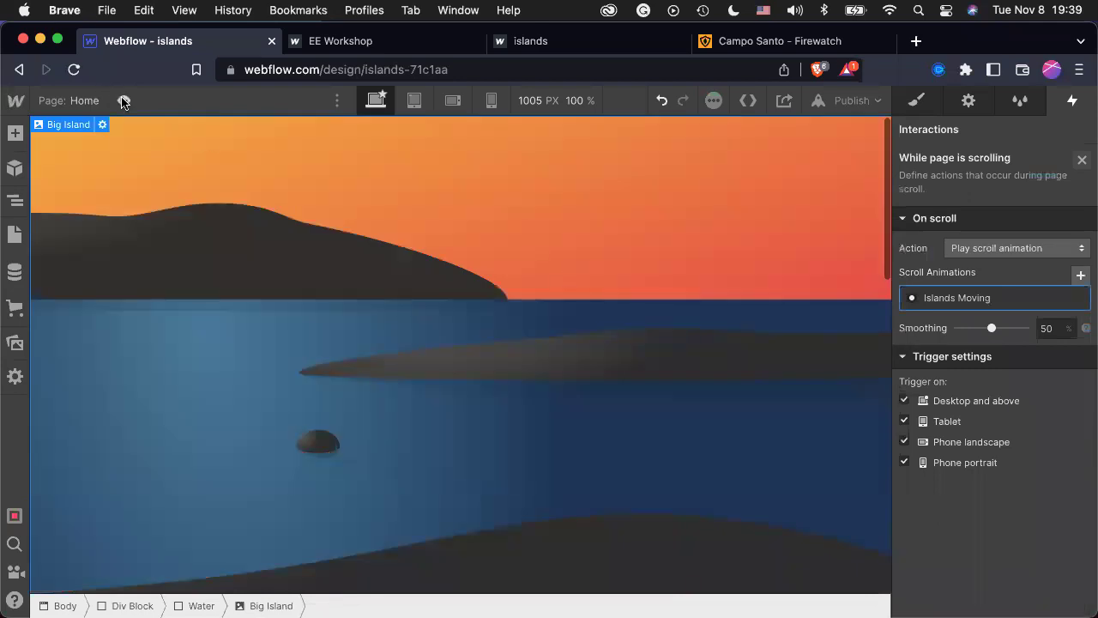
Preview the page while scrolling through the scene to check the islands' new offsets, then return to the design view.
{"action": "left_click", "coordinate": [123, 100]}
{"action": "scroll", "coordinate": [246, 275], "scroll_direction": "down", "scroll_amount": 4}
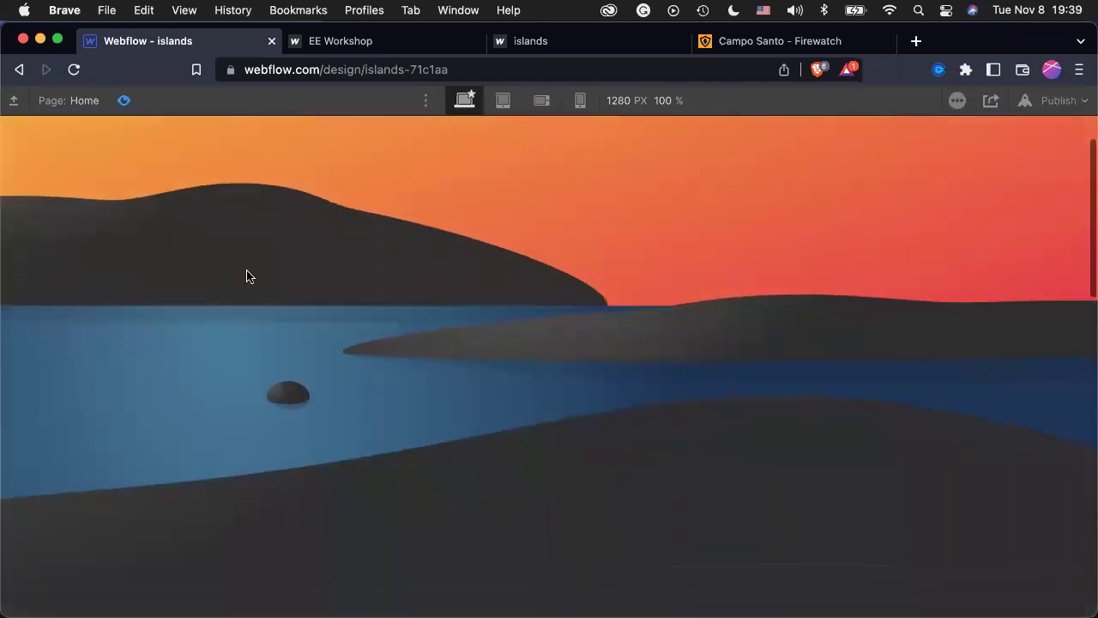
{"action": "scroll", "coordinate": [247, 275], "scroll_direction": "down", "scroll_amount": 4}
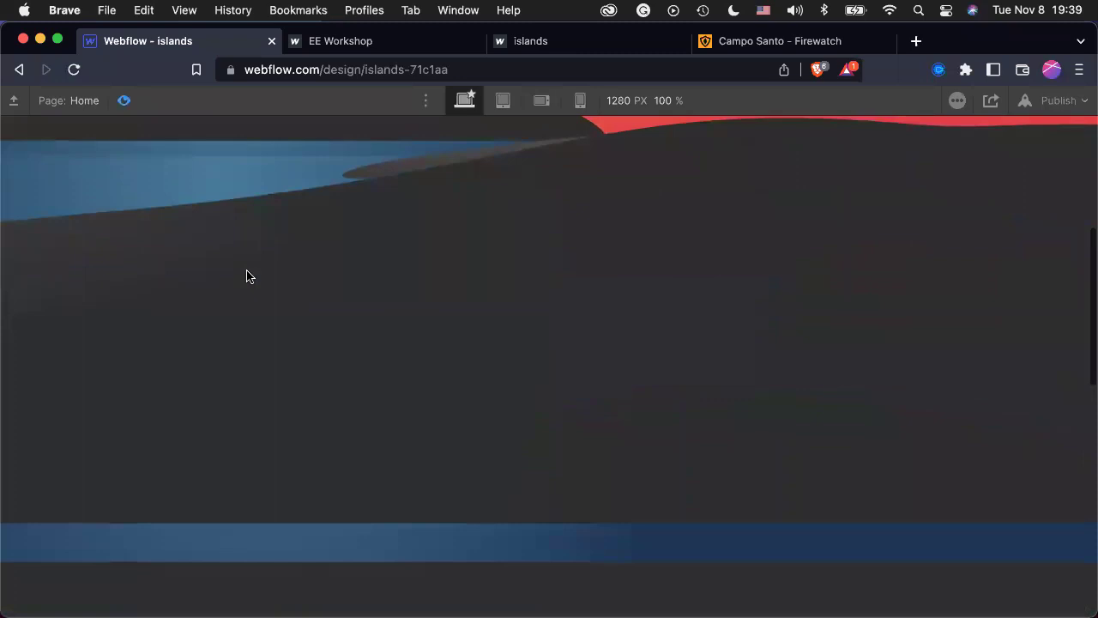
{"action": "scroll", "coordinate": [558, 532], "scroll_direction": "down", "scroll_amount": 3}
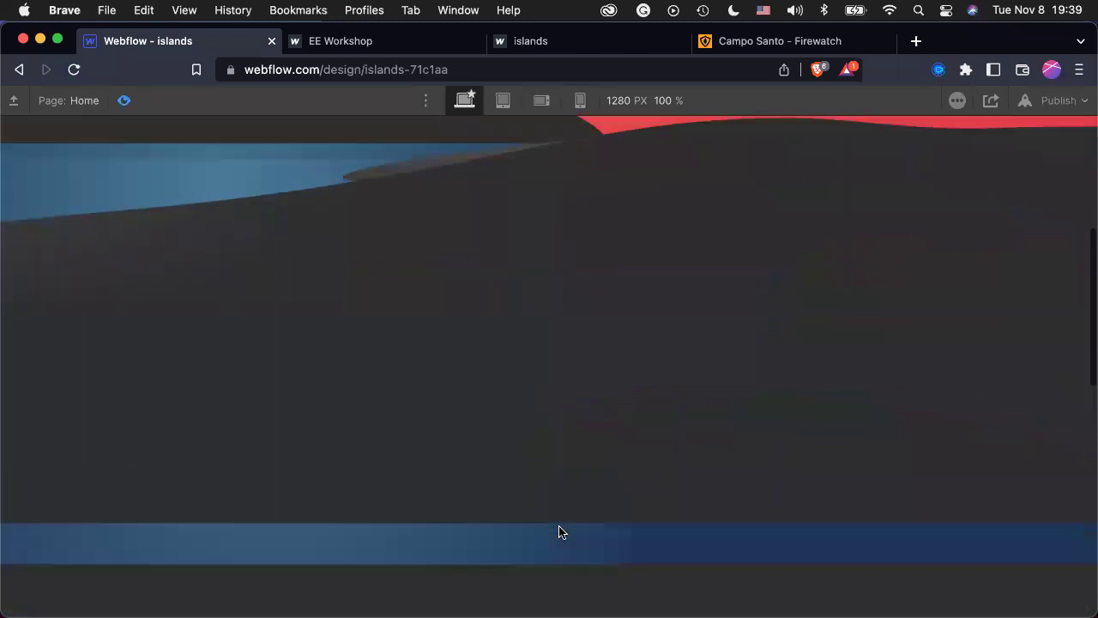
{"action": "scroll", "coordinate": [638, 284], "scroll_direction": "down", "scroll_amount": 2}
{"action": "scroll", "coordinate": [637, 285], "scroll_direction": "up", "scroll_amount": 10}
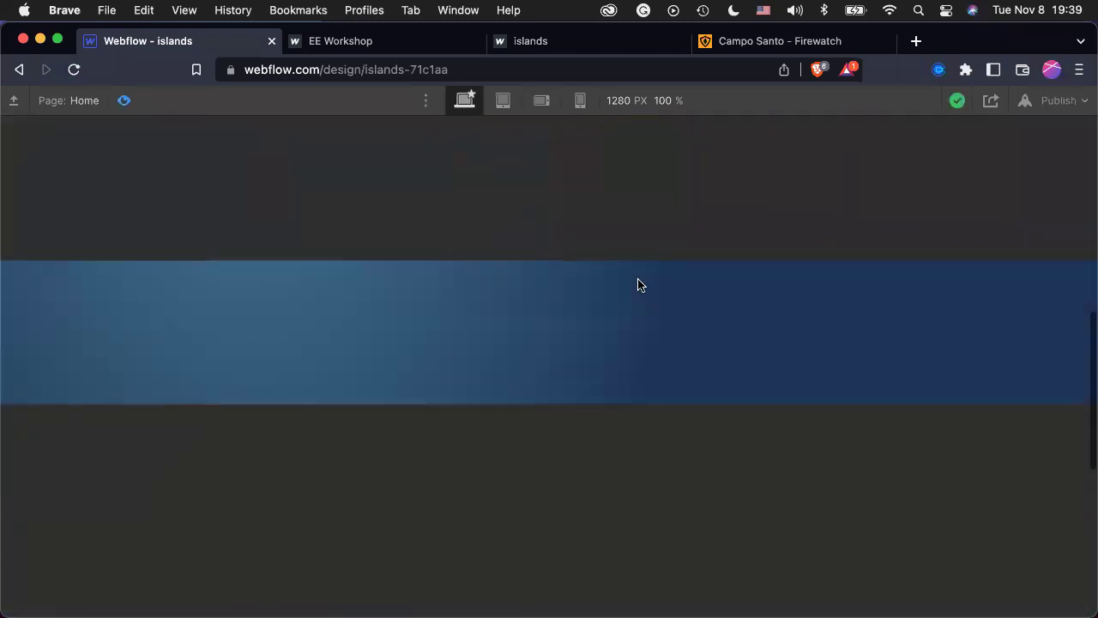
{"action": "scroll", "coordinate": [638, 285], "scroll_direction": "down", "scroll_amount": 3}
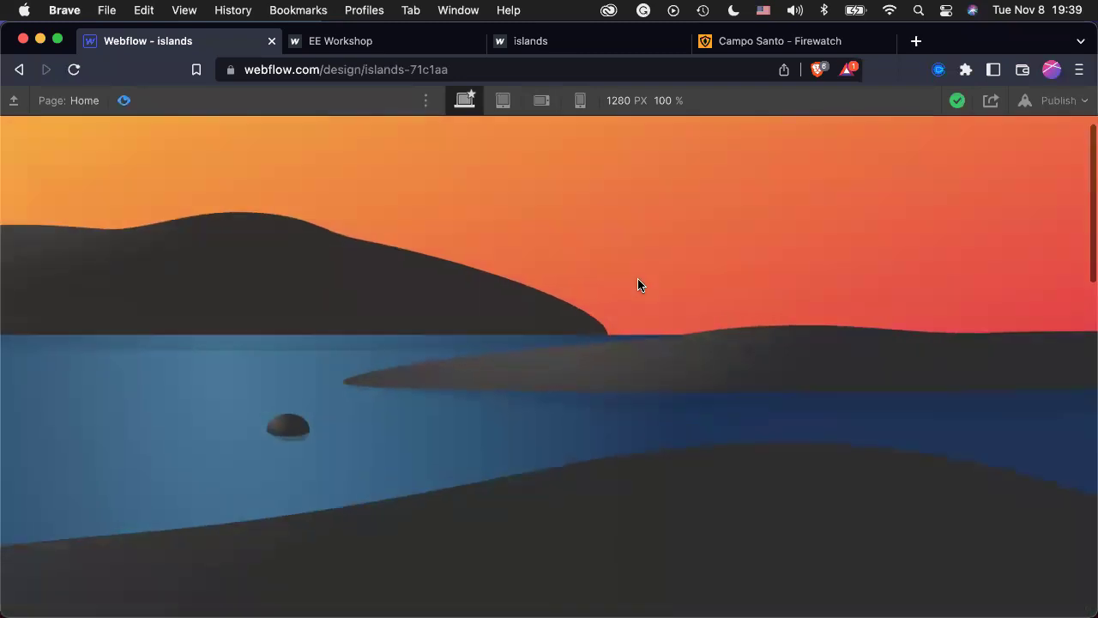
{"action": "scroll", "coordinate": [637, 285], "scroll_direction": "up", "scroll_amount": 3}
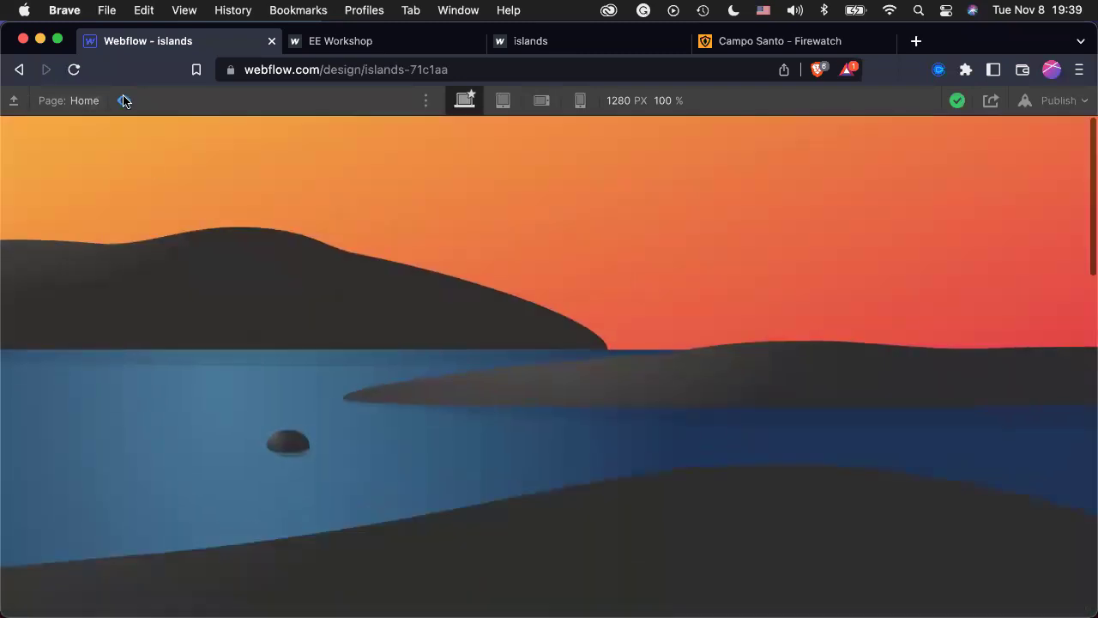
{"action": "left_click", "coordinate": [124, 101]}
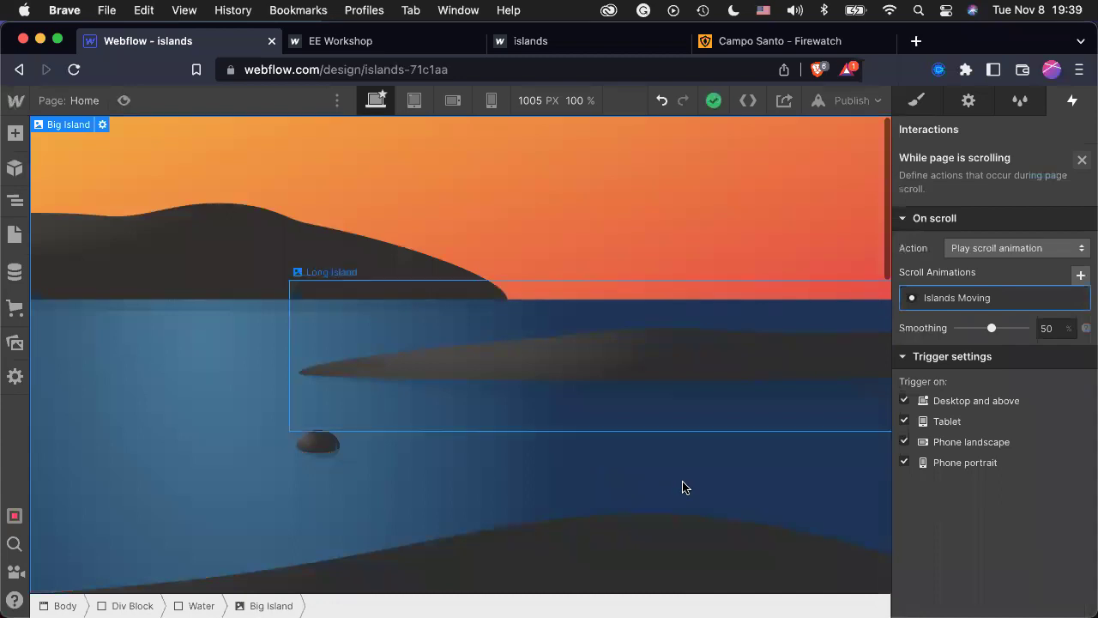
Reopen the Islands Moving animation and add a Move action for Outside Hill at the 0% keyframe with a Y offset of 0 px.
{"action": "left_click", "coordinate": [984, 295]}
{"action": "left_click", "coordinate": [747, 555]}
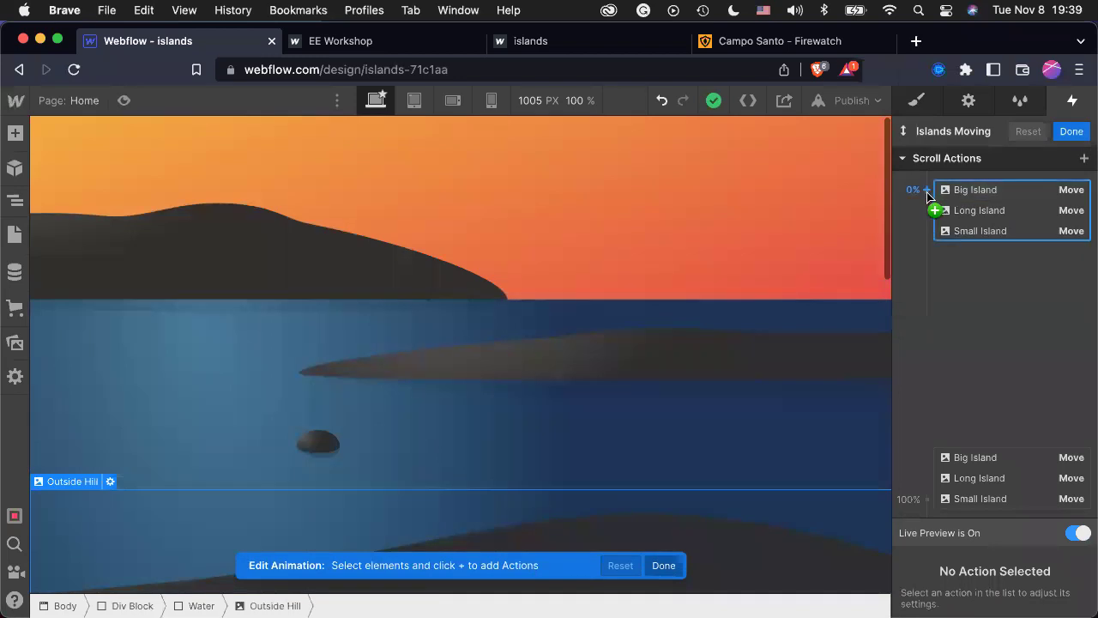
{"action": "left_click", "coordinate": [927, 192]}
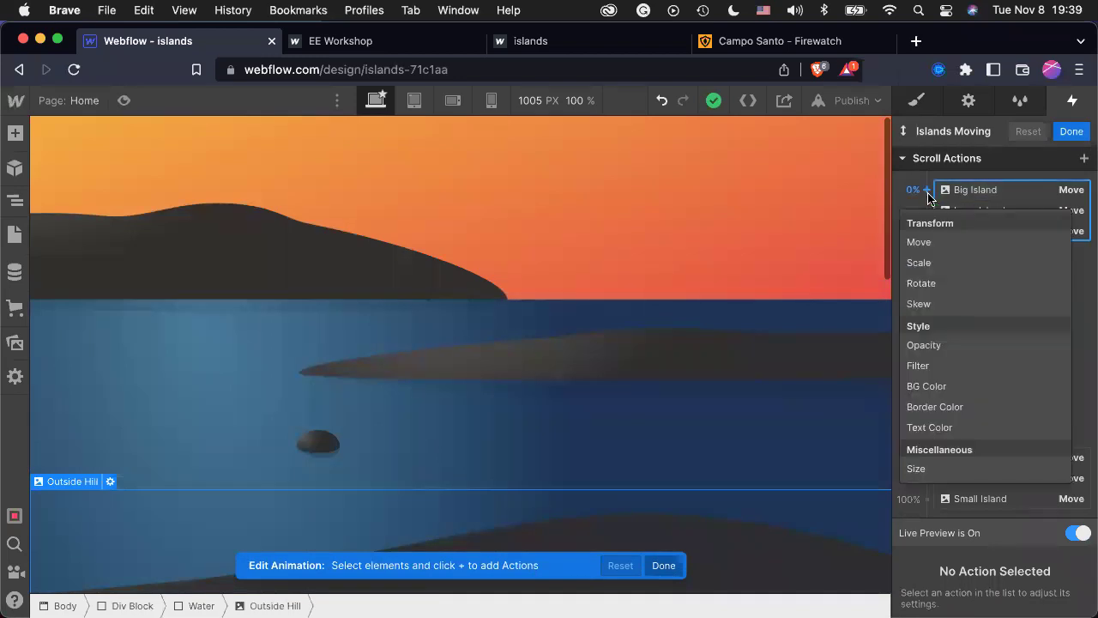
{"action": "left_click", "coordinate": [948, 239]}
{"action": "left_click", "coordinate": [1065, 580]}
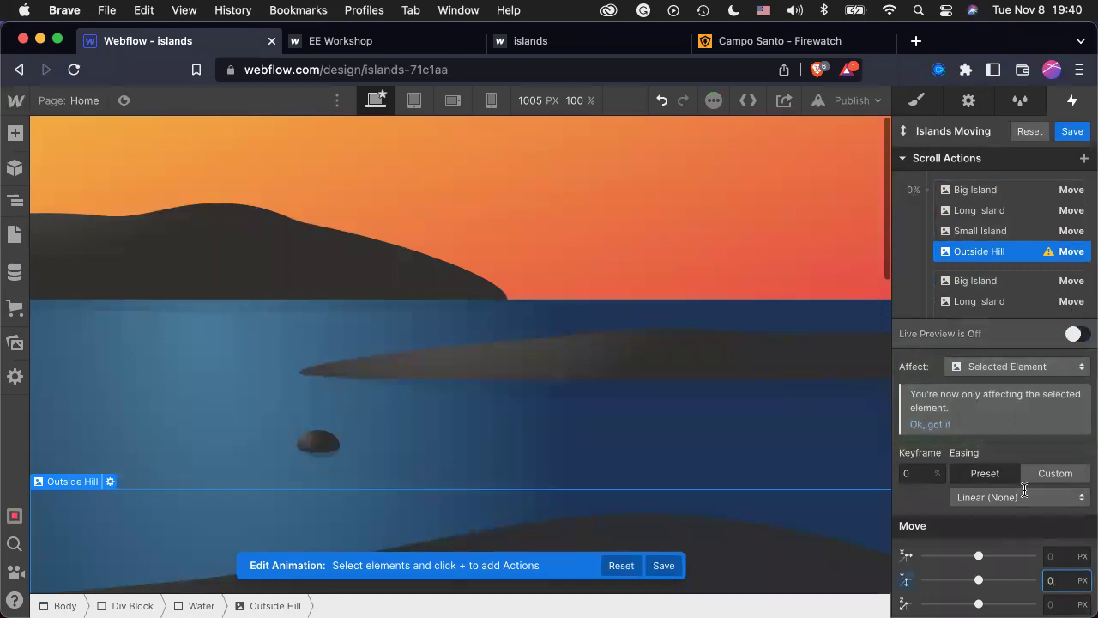
Add a Move action for Outside Hill at the 100% keyframe with a Y offset of 400 px and save the animation.
{"action": "scroll", "coordinate": [929, 307], "scroll_direction": "down", "scroll_amount": 1}
{"action": "left_click", "coordinate": [928, 302]}
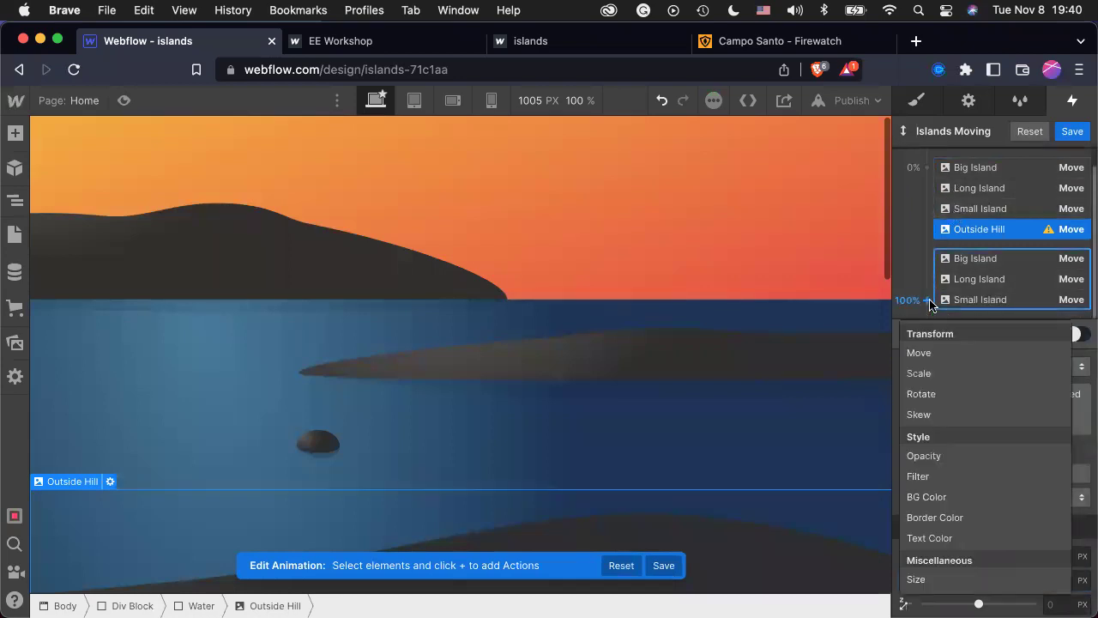
{"action": "left_click", "coordinate": [918, 352]}
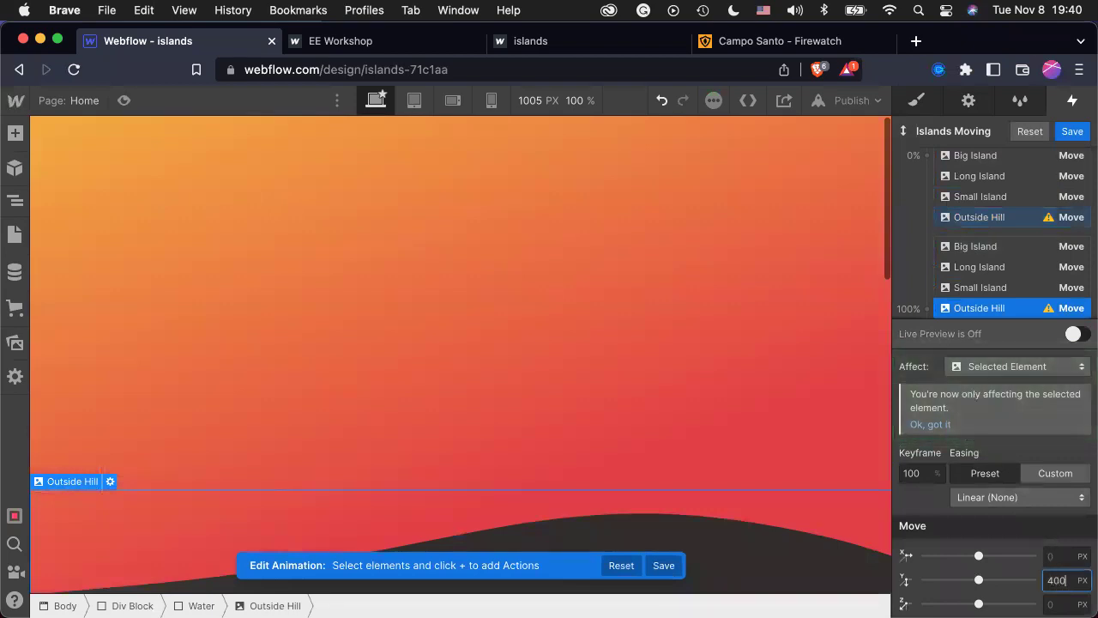
{"action": "key", "text": "Return"}
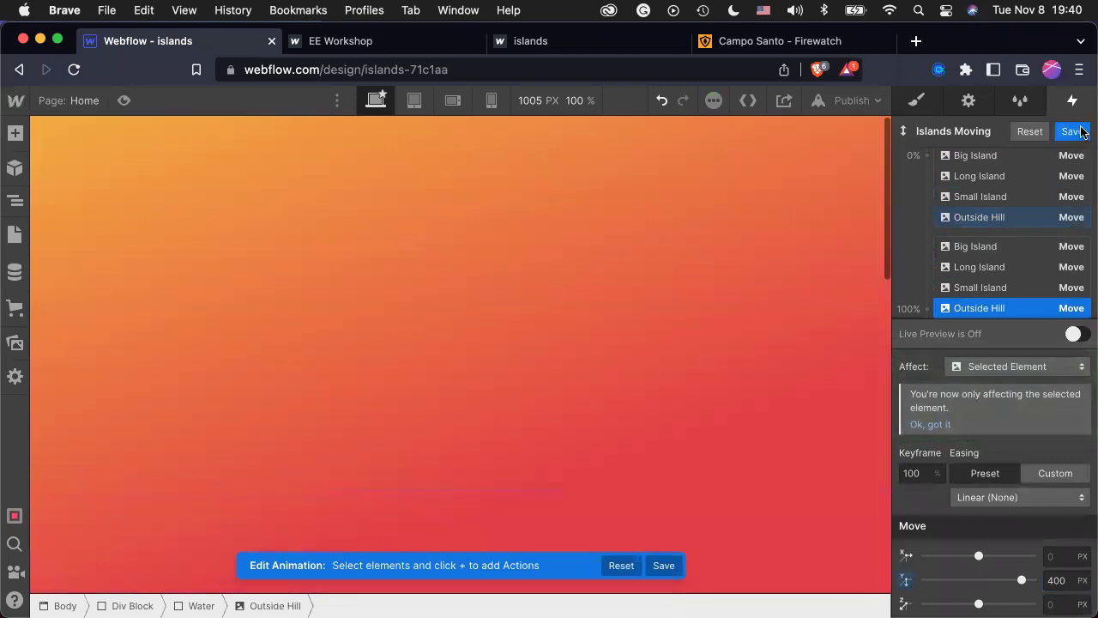
{"action": "left_click", "coordinate": [1072, 132]}
Preview the page while scrolling up and down to check how Outside Hill moves with the islands, then return to the design view.
{"action": "left_click", "coordinate": [124, 101]}
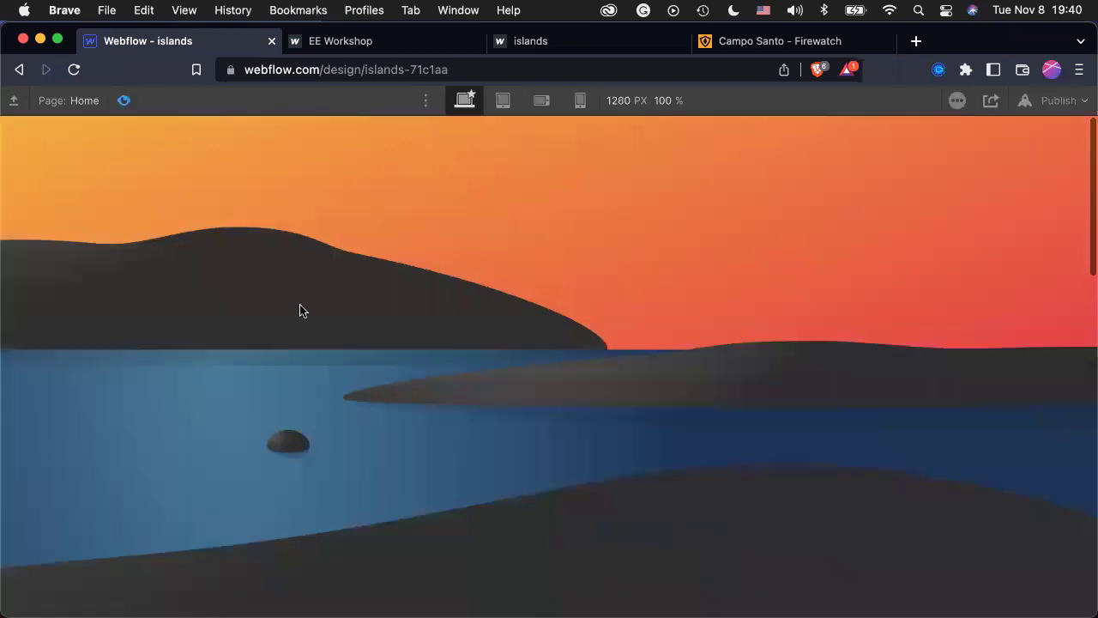
{"action": "scroll", "coordinate": [300, 311], "scroll_direction": "down", "scroll_amount": 5}
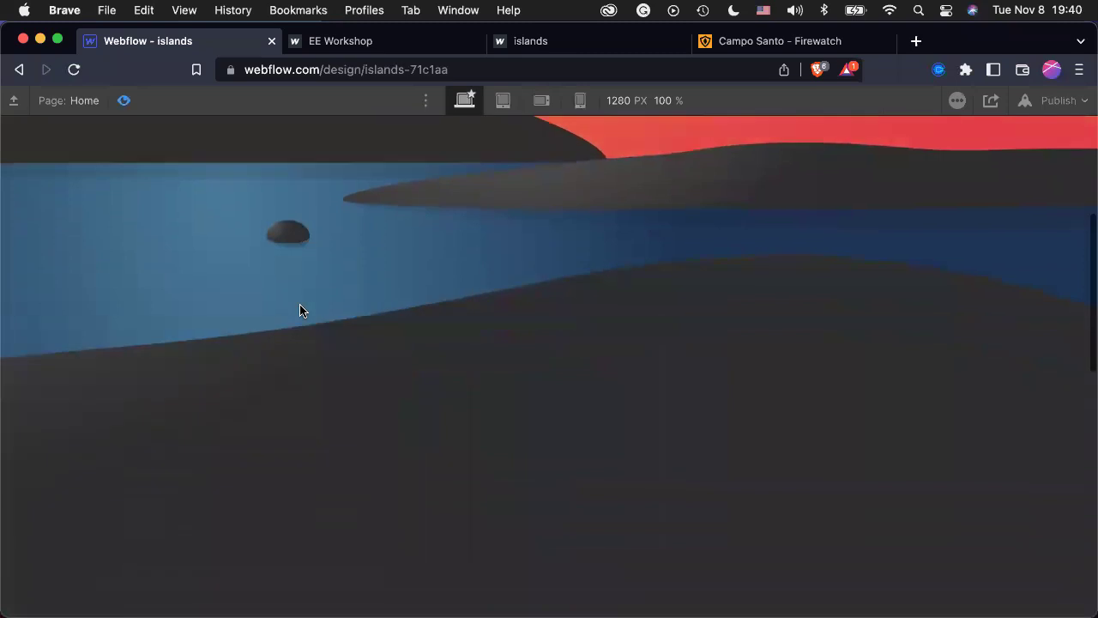
{"action": "scroll", "coordinate": [299, 310], "scroll_direction": "down", "scroll_amount": 10}
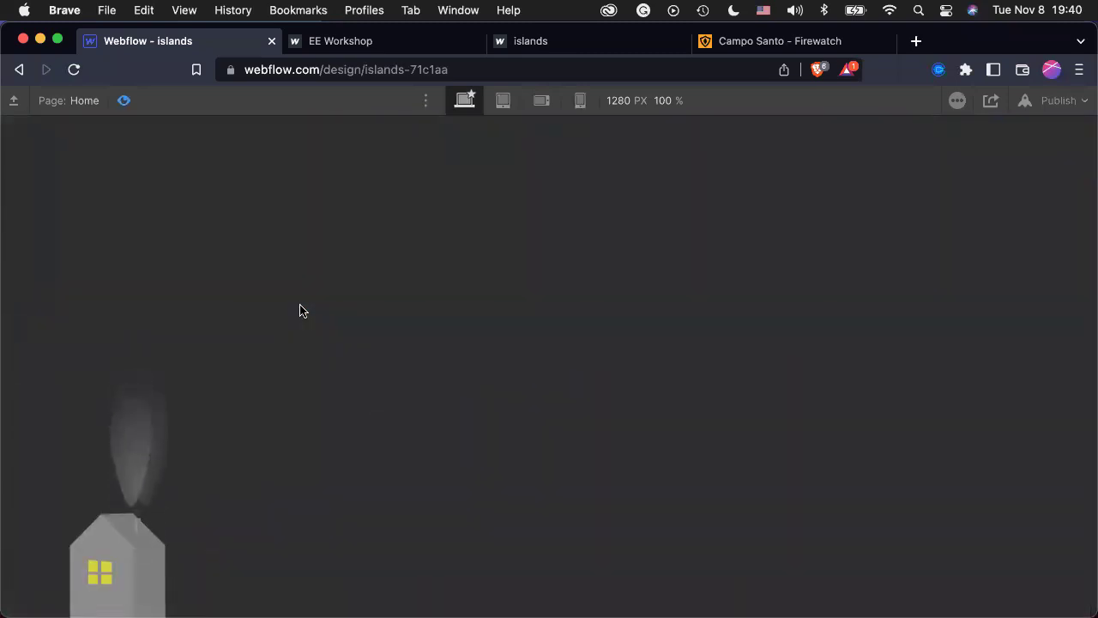
{"action": "scroll", "coordinate": [299, 311], "scroll_direction": "up", "scroll_amount": 10}
{"action": "scroll", "coordinate": [299, 310], "scroll_direction": "down", "scroll_amount": 3}
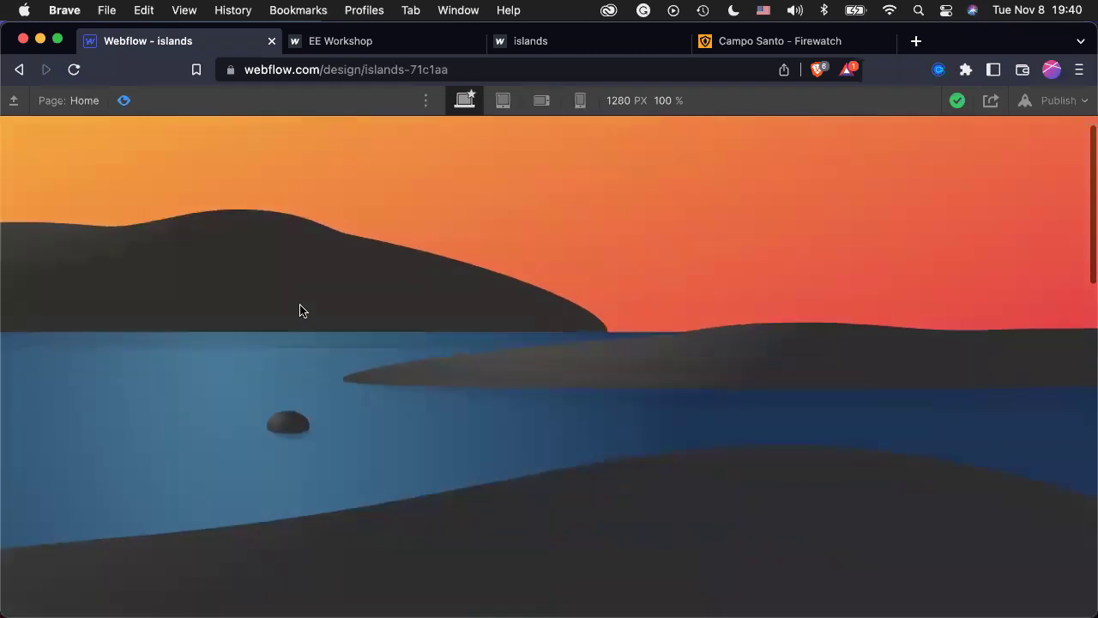
{"action": "scroll", "coordinate": [299, 310], "scroll_direction": "down", "scroll_amount": 3}
{"action": "scroll", "coordinate": [299, 310], "scroll_direction": "up", "scroll_amount": 6}
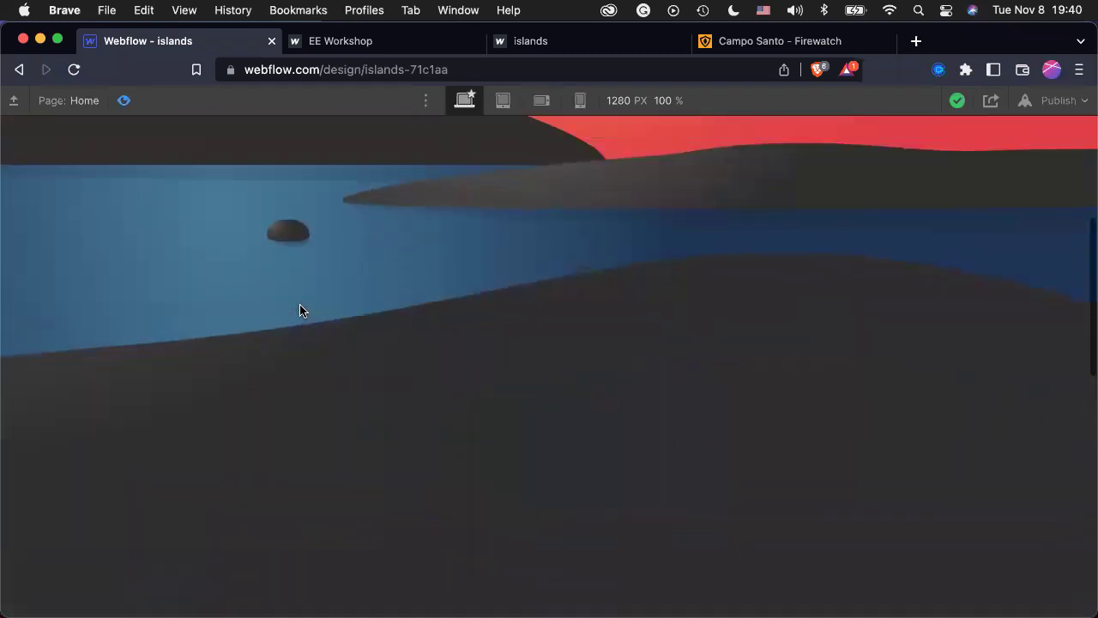
{"action": "scroll", "coordinate": [299, 310], "scroll_direction": "down", "scroll_amount": 3}
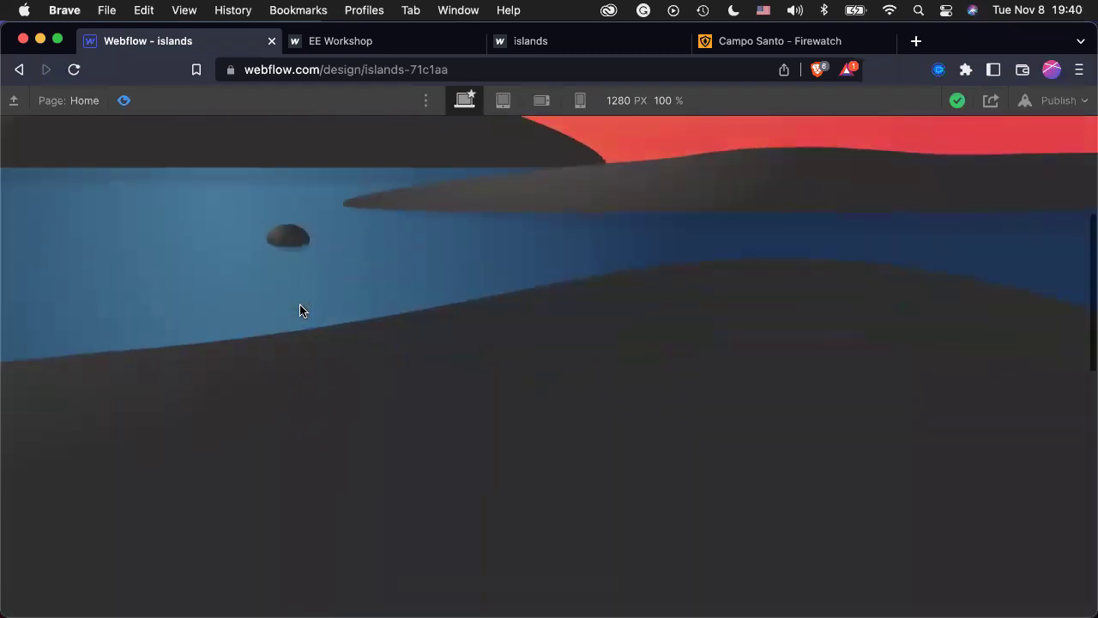
{"action": "scroll", "coordinate": [299, 311], "scroll_direction": "up", "scroll_amount": 3}
{"action": "scroll", "coordinate": [294, 276], "scroll_direction": "down", "scroll_amount": 1}
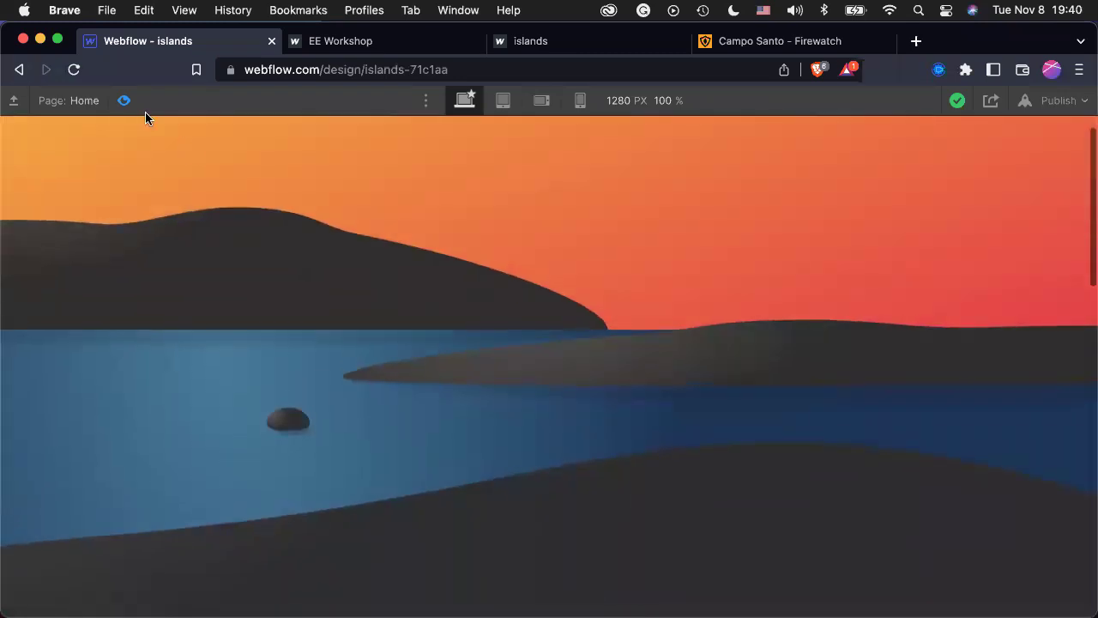
{"action": "scroll", "coordinate": [292, 364], "scroll_direction": "down", "scroll_amount": 8}
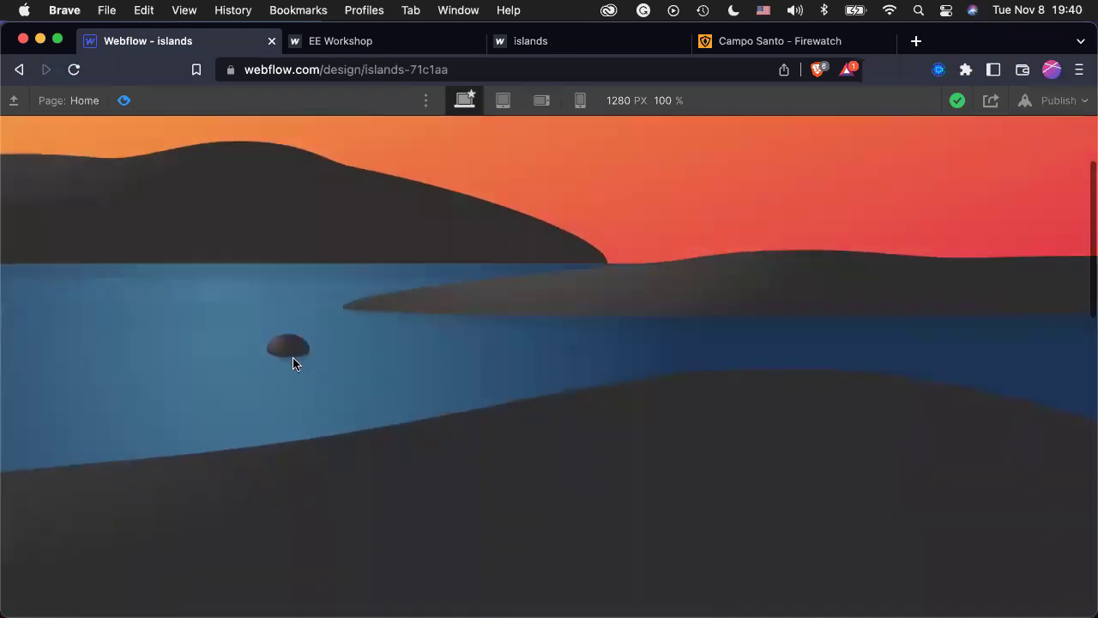
{"action": "scroll", "coordinate": [292, 364], "scroll_direction": "down", "scroll_amount": 3}
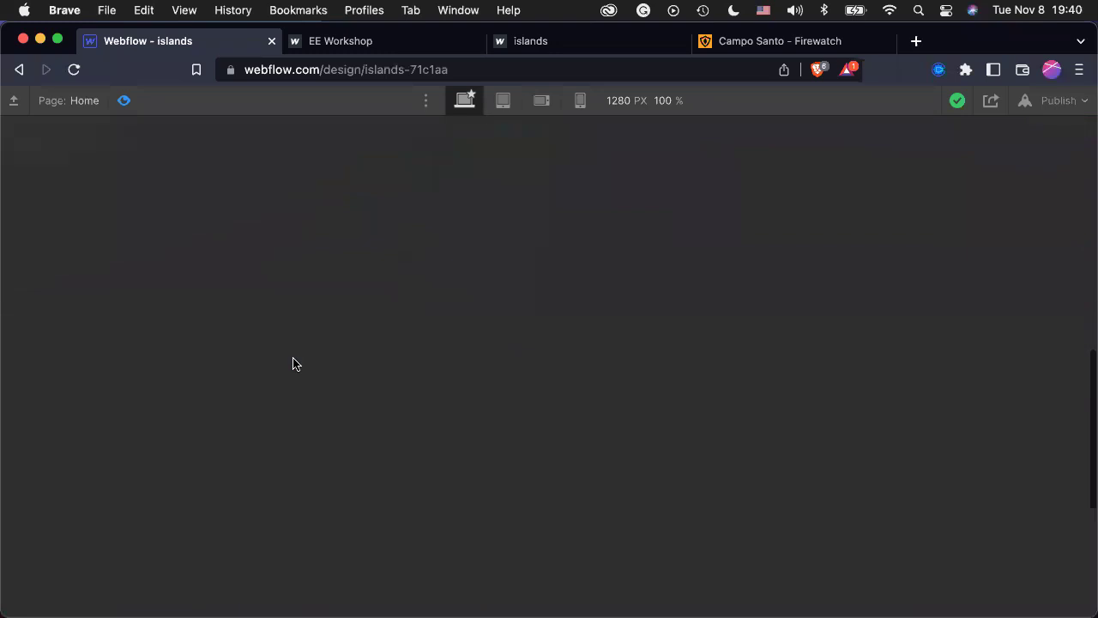
{"action": "scroll", "coordinate": [294, 363], "scroll_direction": "up", "scroll_amount": 10}
{"action": "scroll", "coordinate": [294, 363], "scroll_direction": "down", "scroll_amount": 4}
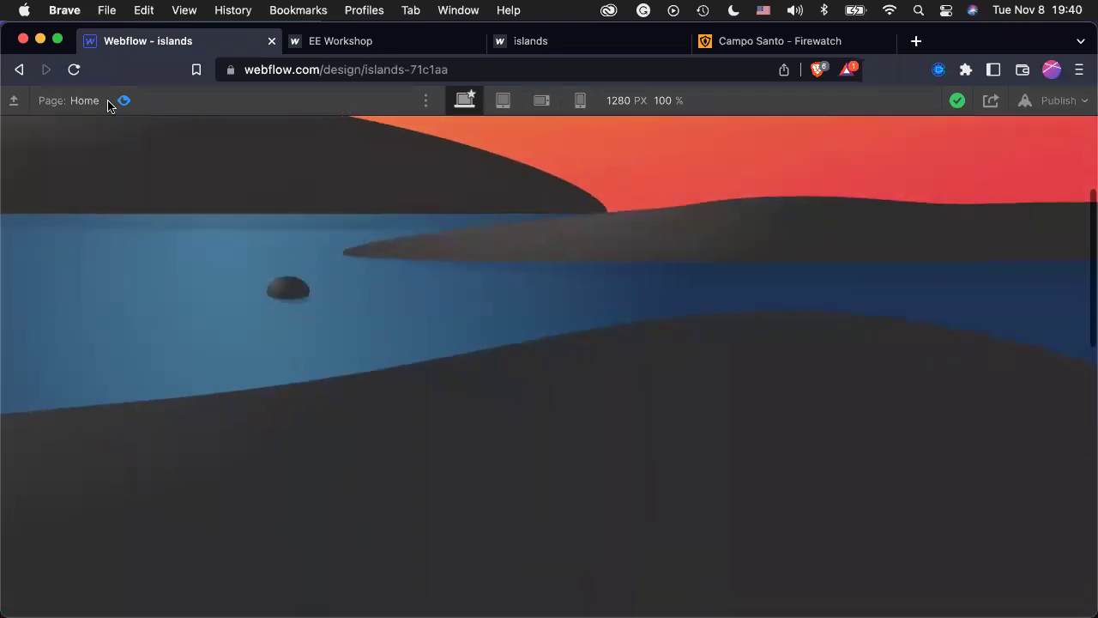
{"action": "left_click", "coordinate": [120, 102]}
Reopen Islands Moving, set Outside Hill's Y offset at the 100% keyframe to -10 px, and save the animation.
{"action": "left_click", "coordinate": [496, 340]}
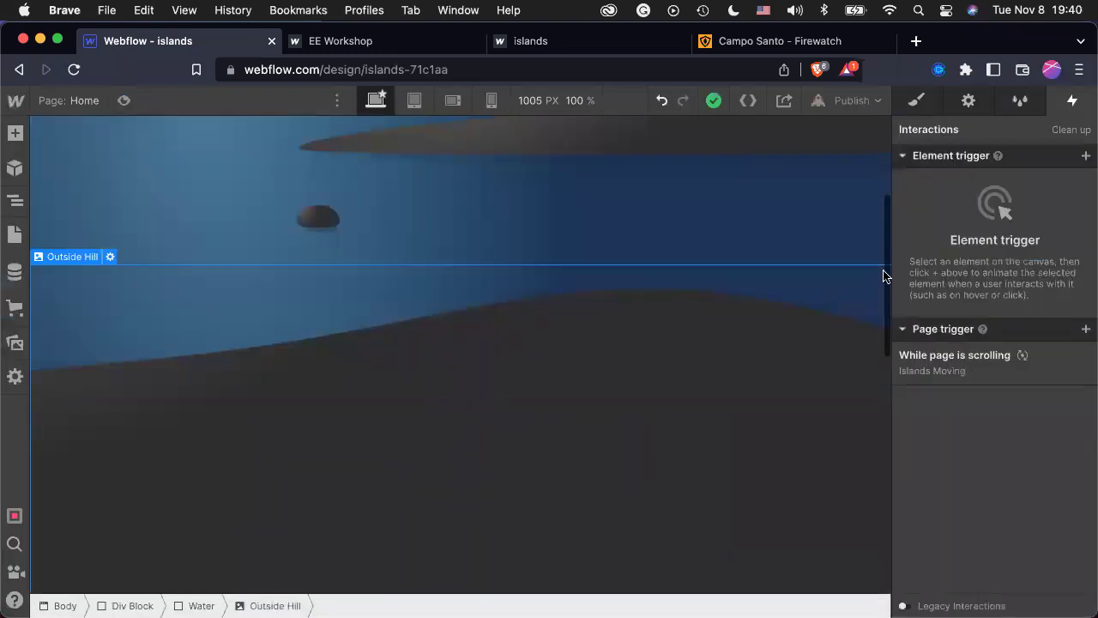
{"action": "left_click", "coordinate": [951, 370]}
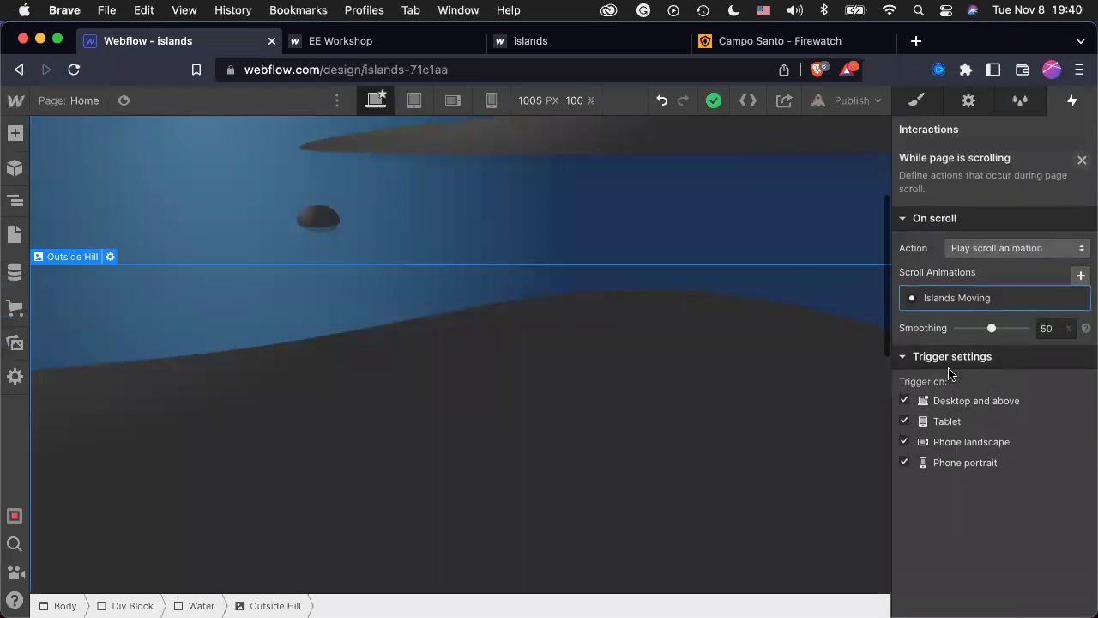
{"action": "left_click", "coordinate": [999, 302]}
{"action": "scroll", "coordinate": [1000, 298], "scroll_direction": "down", "scroll_amount": 1}
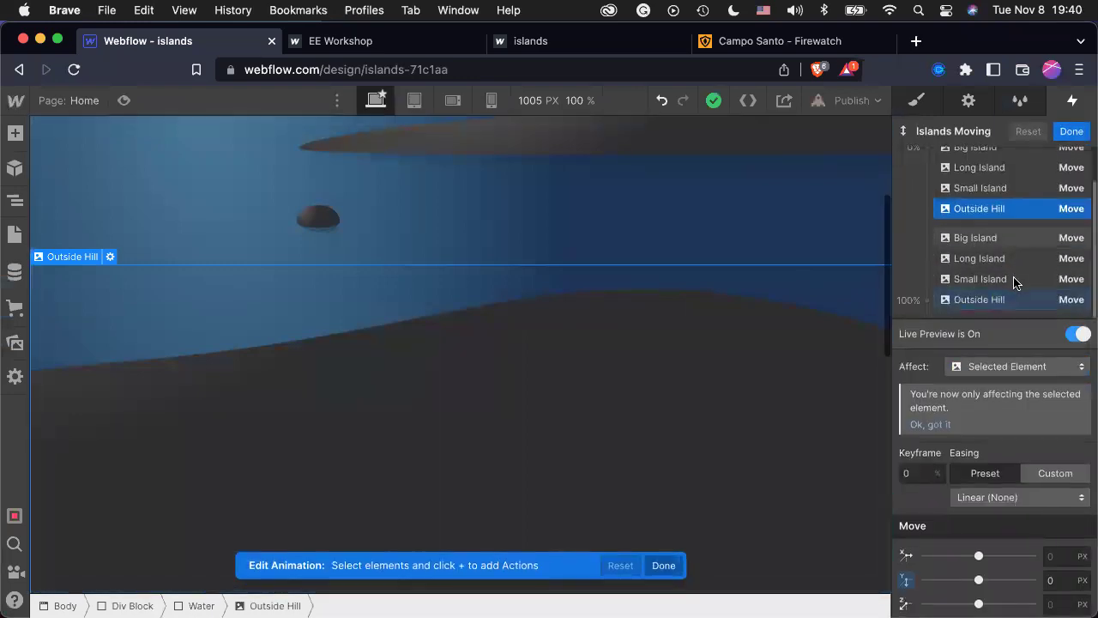
{"action": "left_click", "coordinate": [999, 300]}
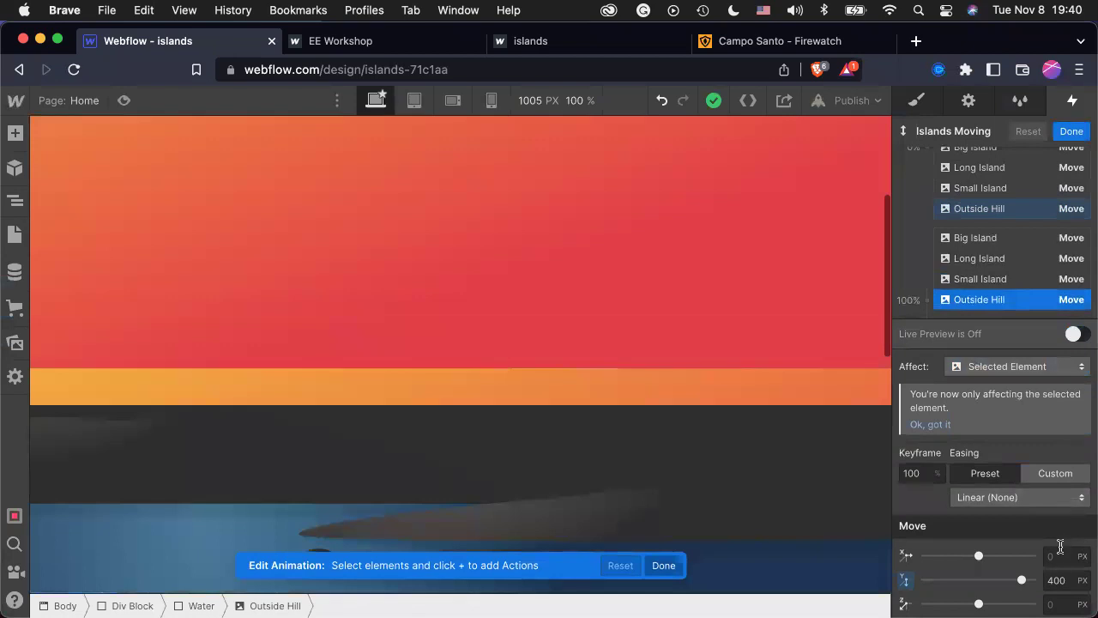
{"action": "type", "text": "-10"}
{"action": "key", "text": "Return"}
{"action": "left_click", "coordinate": [1072, 131]}
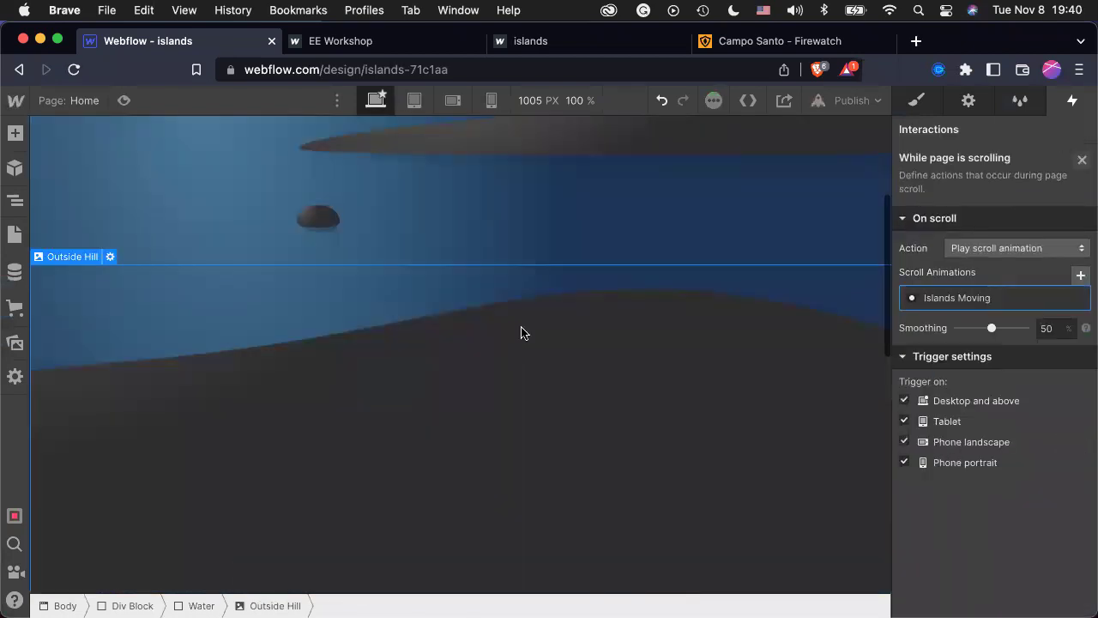
Preview the page and scroll up and down repeatedly to examine Outside Hill's upward movement over the water and islands.
{"action": "left_click", "coordinate": [125, 100]}
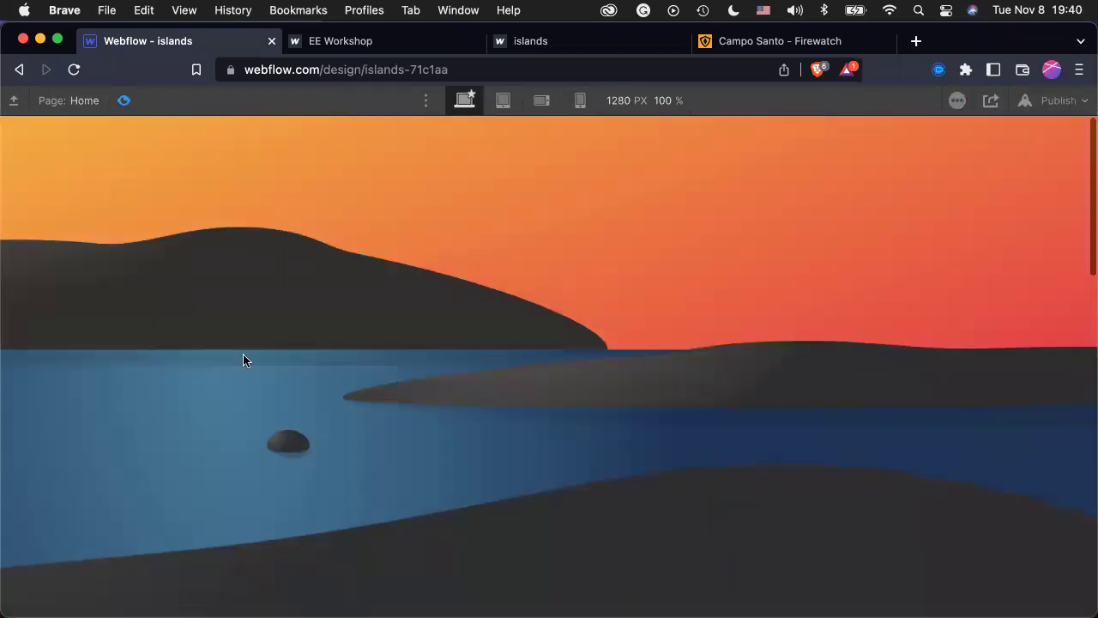
{"action": "scroll", "coordinate": [243, 361], "scroll_direction": "down", "scroll_amount": 10}
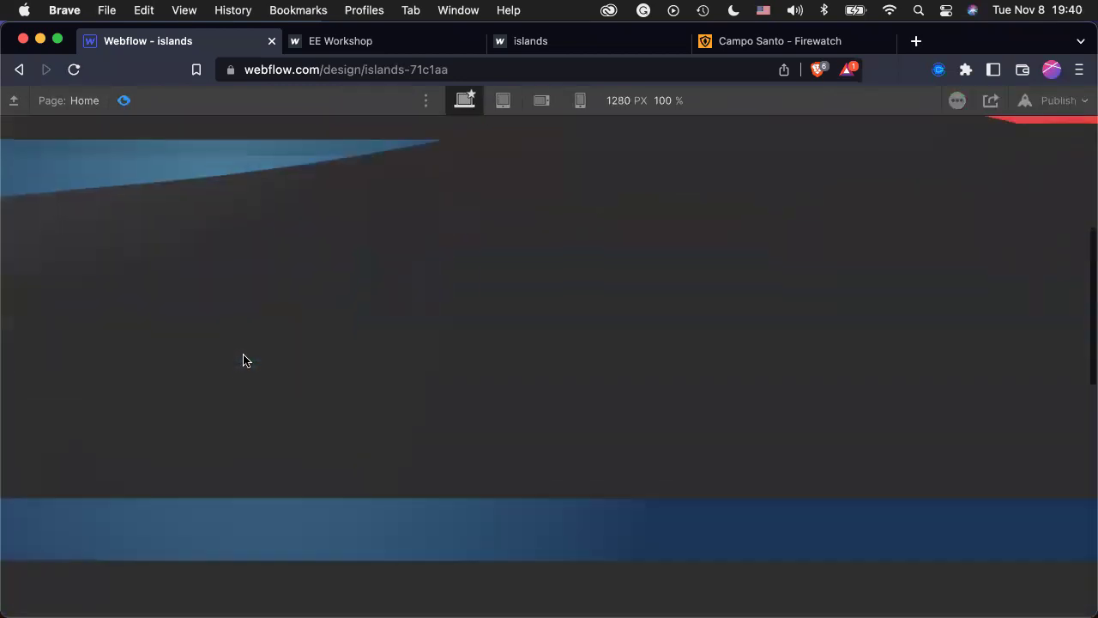
{"action": "scroll", "coordinate": [243, 360], "scroll_direction": "up", "scroll_amount": 10}
{"action": "scroll", "coordinate": [242, 360], "scroll_direction": "down", "scroll_amount": 10}
{"action": "scroll", "coordinate": [243, 360], "scroll_direction": "up", "scroll_amount": 8}
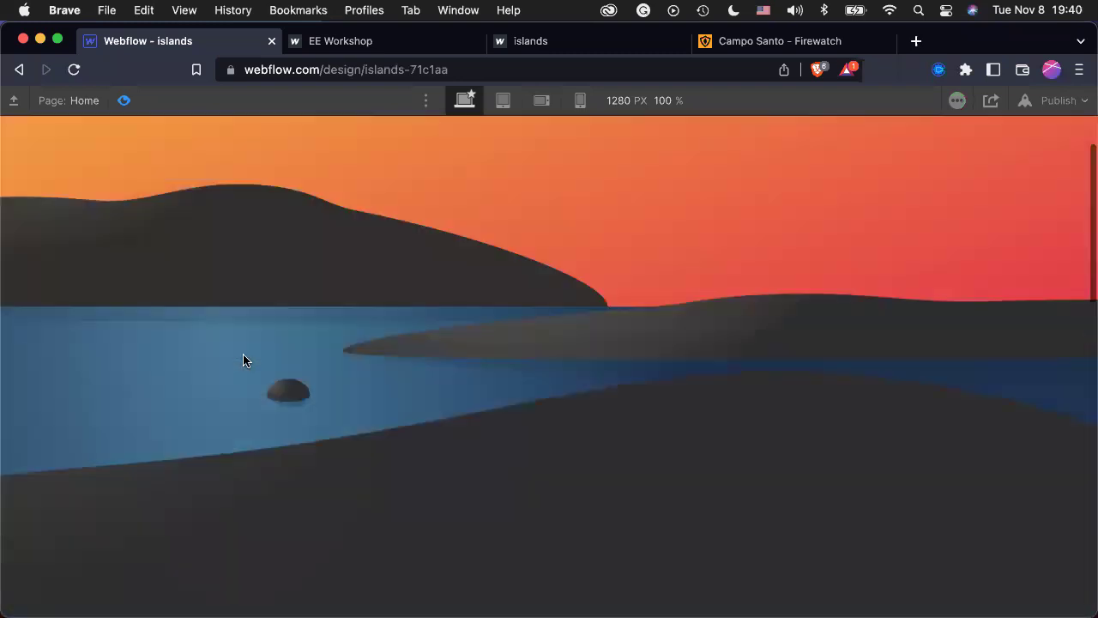
{"action": "scroll", "coordinate": [243, 360], "scroll_direction": "up", "scroll_amount": 2}
{"action": "scroll", "coordinate": [242, 360], "scroll_direction": "down", "scroll_amount": 10}
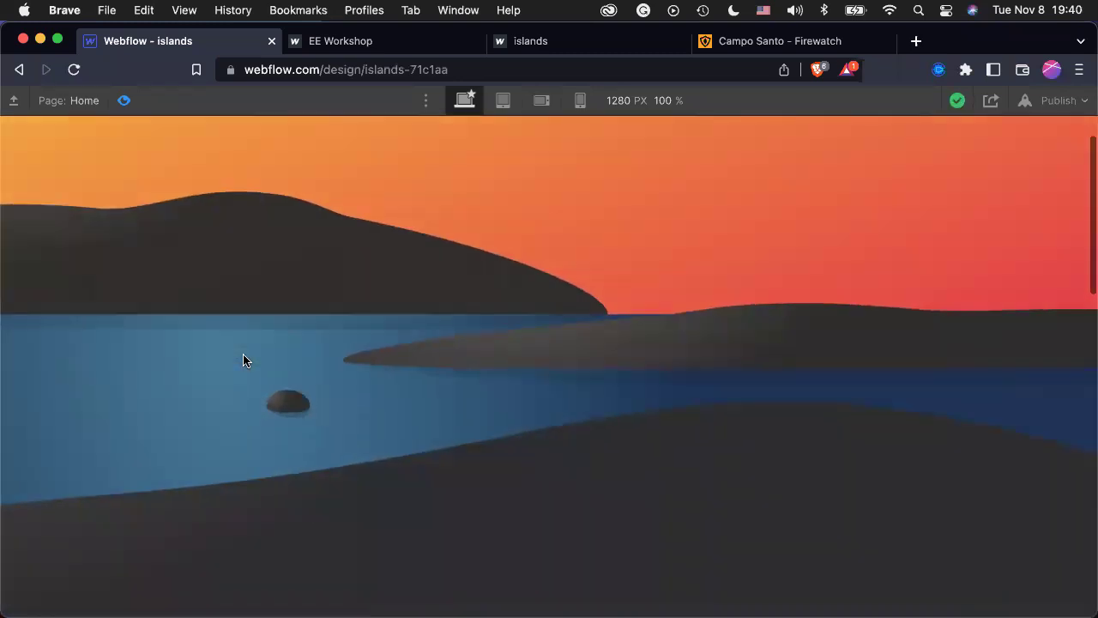
{"action": "scroll", "coordinate": [243, 361], "scroll_direction": "down", "scroll_amount": 1}
{"action": "scroll", "coordinate": [243, 361], "scroll_direction": "up", "scroll_amount": 1}
{"action": "scroll", "coordinate": [243, 361], "scroll_direction": "up", "scroll_amount": 5}
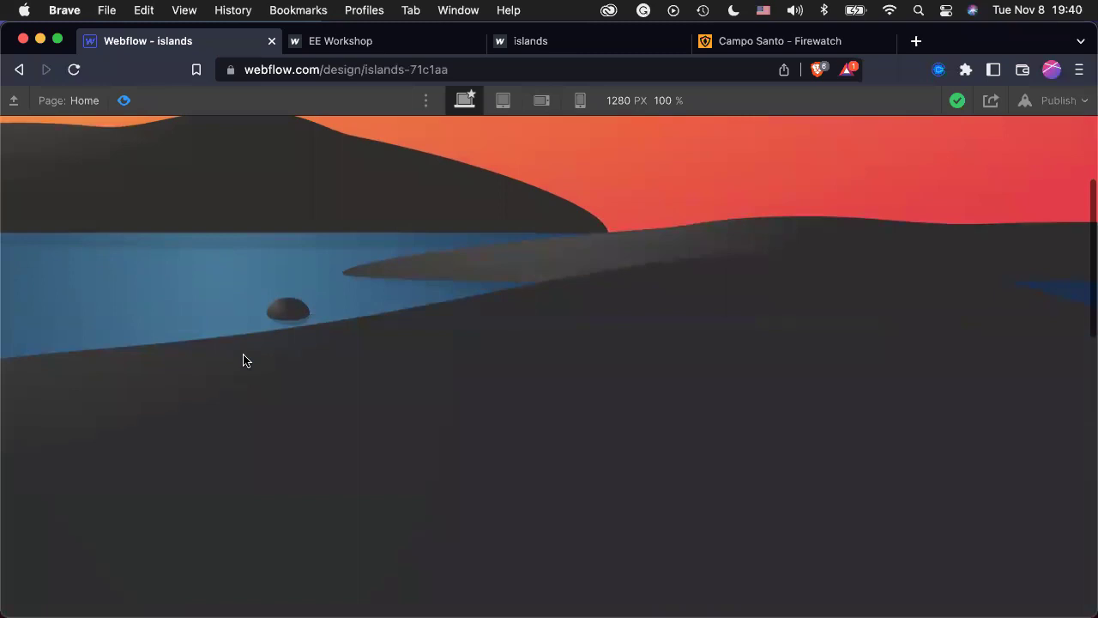
{"action": "scroll", "coordinate": [243, 360], "scroll_direction": "up", "scroll_amount": 3}
{"action": "scroll", "coordinate": [243, 360], "scroll_direction": "down", "scroll_amount": 4}
{"action": "scroll", "coordinate": [243, 360], "scroll_direction": "down", "scroll_amount": 3}
{"action": "scroll", "coordinate": [243, 360], "scroll_direction": "up", "scroll_amount": 4}
{"action": "scroll", "coordinate": [243, 360], "scroll_direction": "down", "scroll_amount": 4}
{"action": "scroll", "coordinate": [243, 360], "scroll_direction": "up", "scroll_amount": 1}
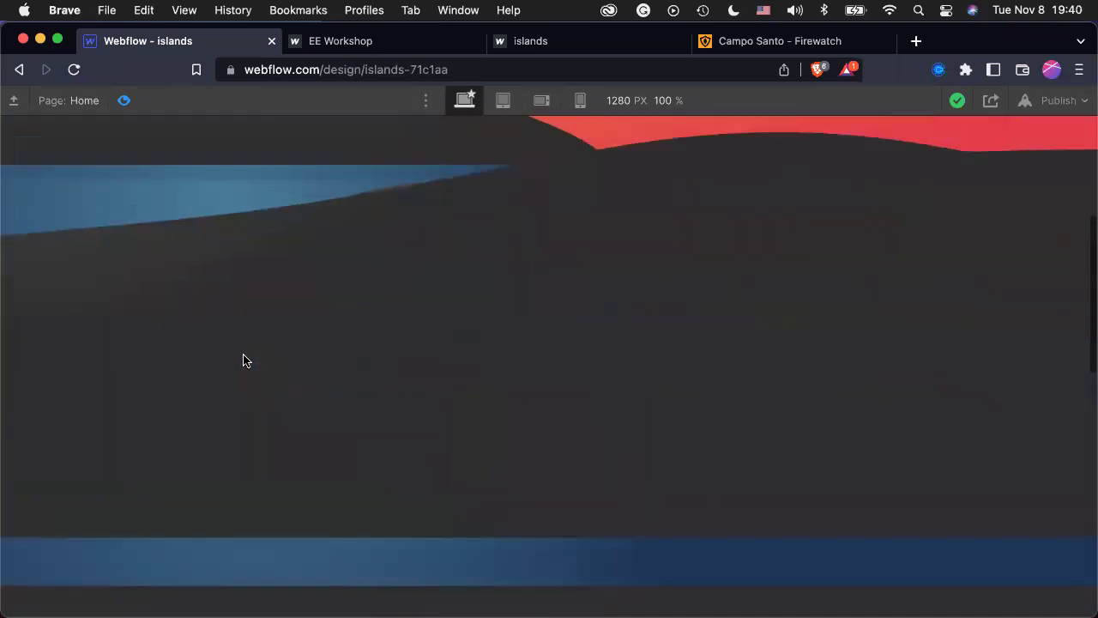
{"action": "scroll", "coordinate": [649, 325], "scroll_direction": "up", "scroll_amount": 4}
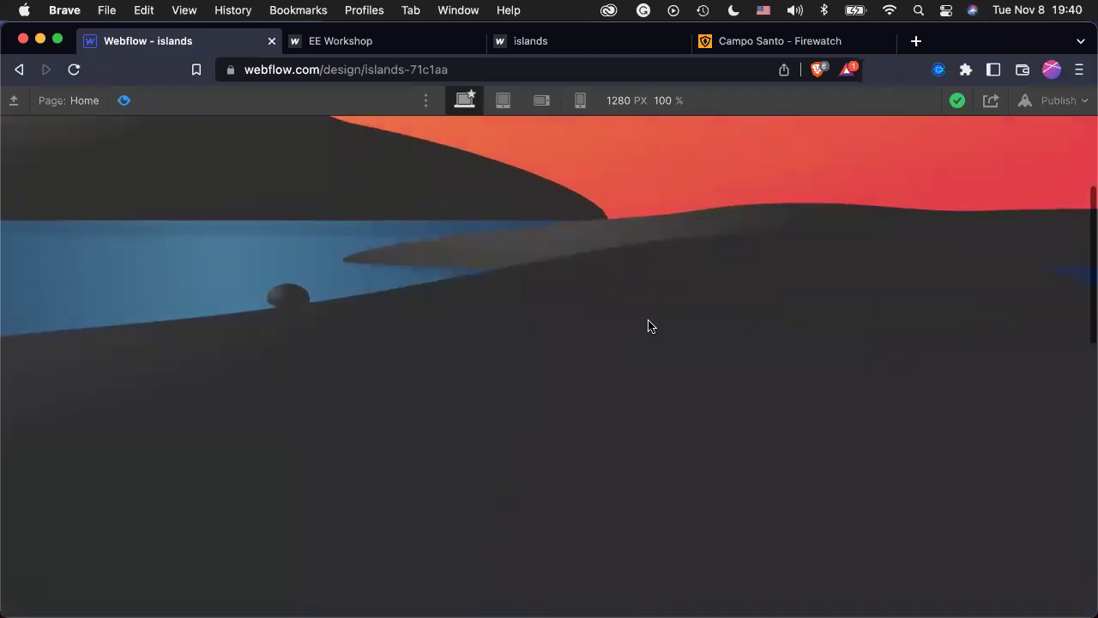
Compare how the islands and Outside Hill shift while scrolling the preview from top to middle and back, ending in the design view.
{"action": "scroll", "coordinate": [649, 325], "scroll_direction": "down", "scroll_amount": 1}
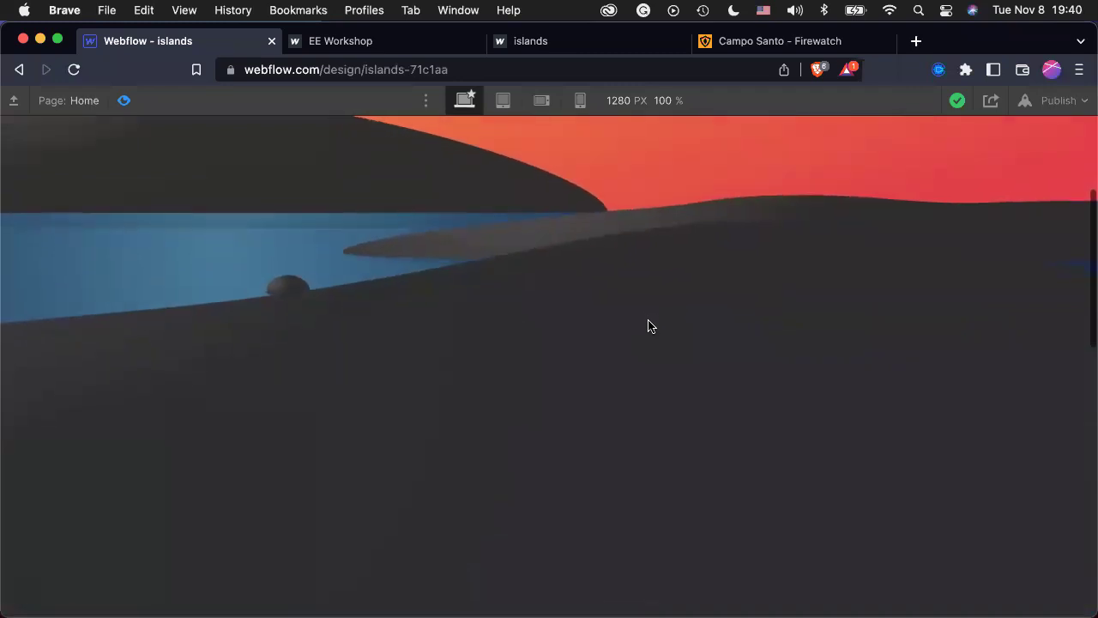
{"action": "scroll", "coordinate": [689, 247], "scroll_direction": "down", "scroll_amount": 1}
{"action": "scroll", "coordinate": [688, 247], "scroll_direction": "up", "scroll_amount": 4}
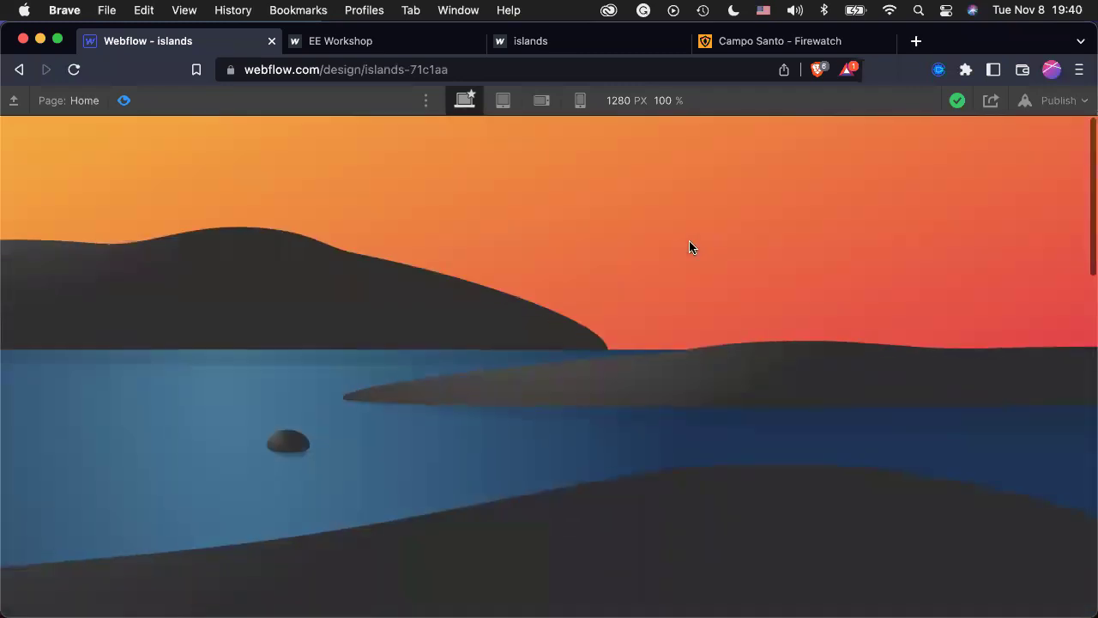
{"action": "scroll", "coordinate": [689, 247], "scroll_direction": "down", "scroll_amount": 2}
{"action": "scroll", "coordinate": [689, 247], "scroll_direction": "down", "scroll_amount": 3}
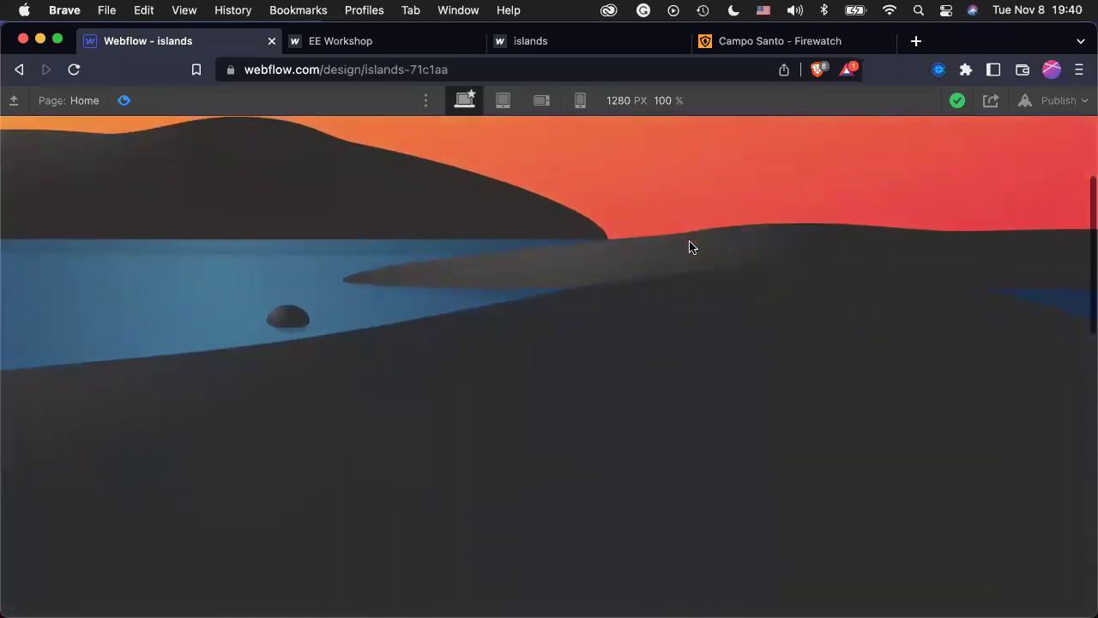
{"action": "scroll", "coordinate": [689, 247], "scroll_direction": "up", "scroll_amount": 5}
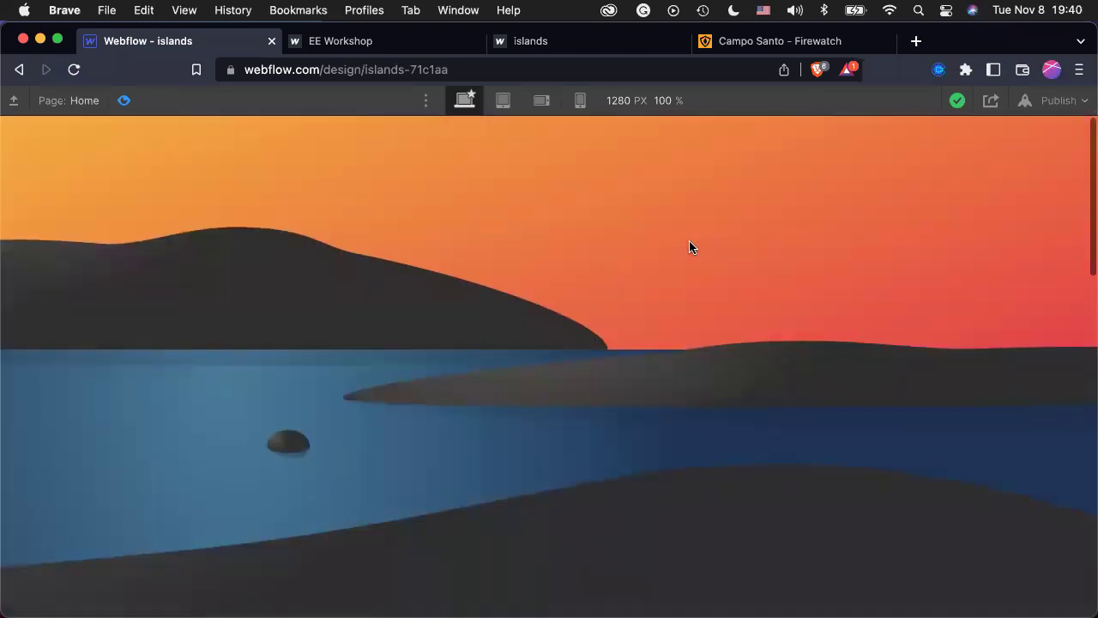
{"action": "left_click", "coordinate": [123, 101]}
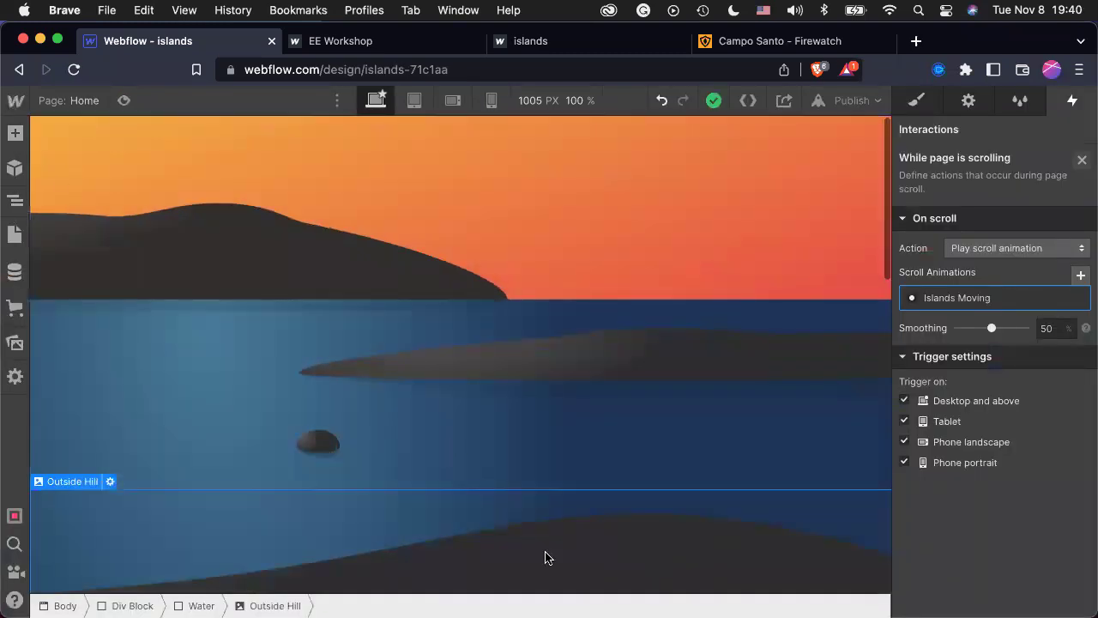
Add an H1 heading inside the Water block and dismiss any open element settings.
{"action": "left_click", "coordinate": [574, 444]}
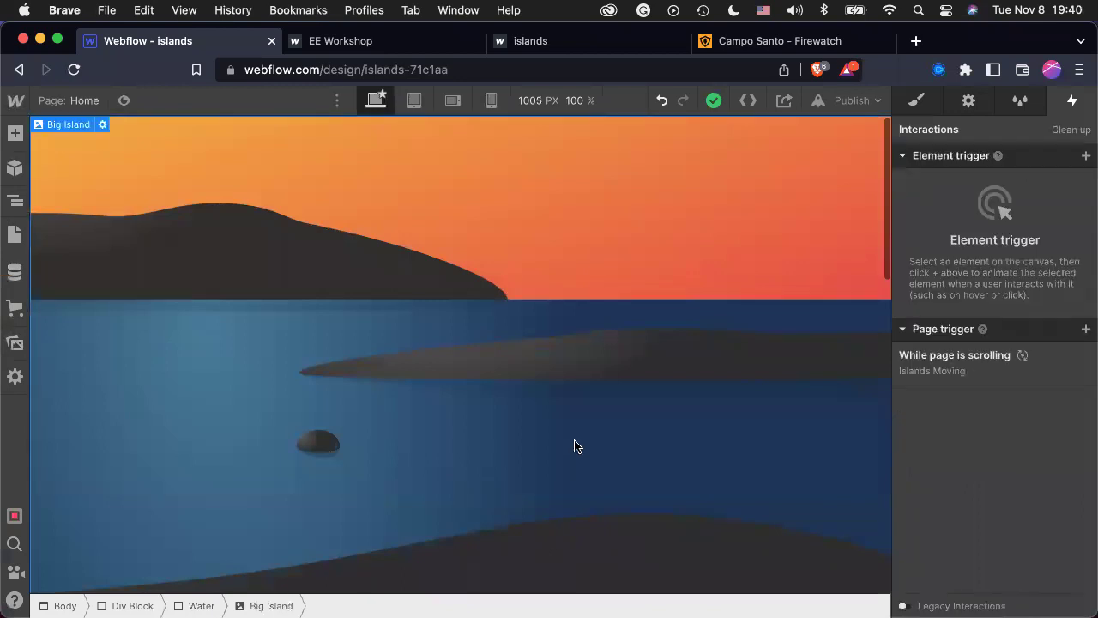
{"action": "left_click", "coordinate": [593, 546]}
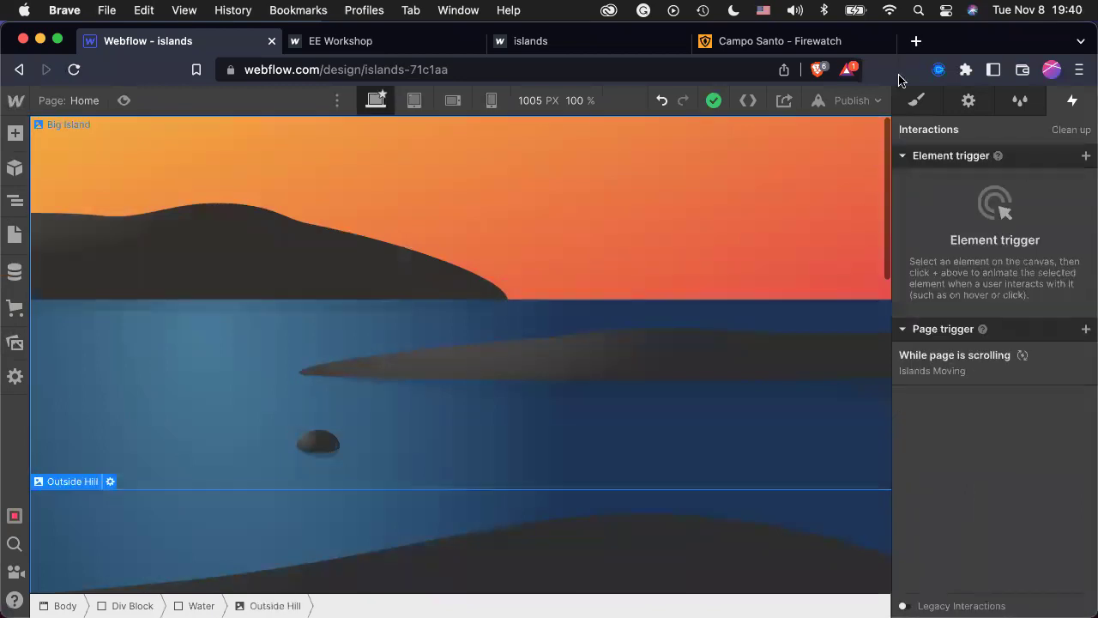
{"action": "left_click", "coordinate": [309, 448]}
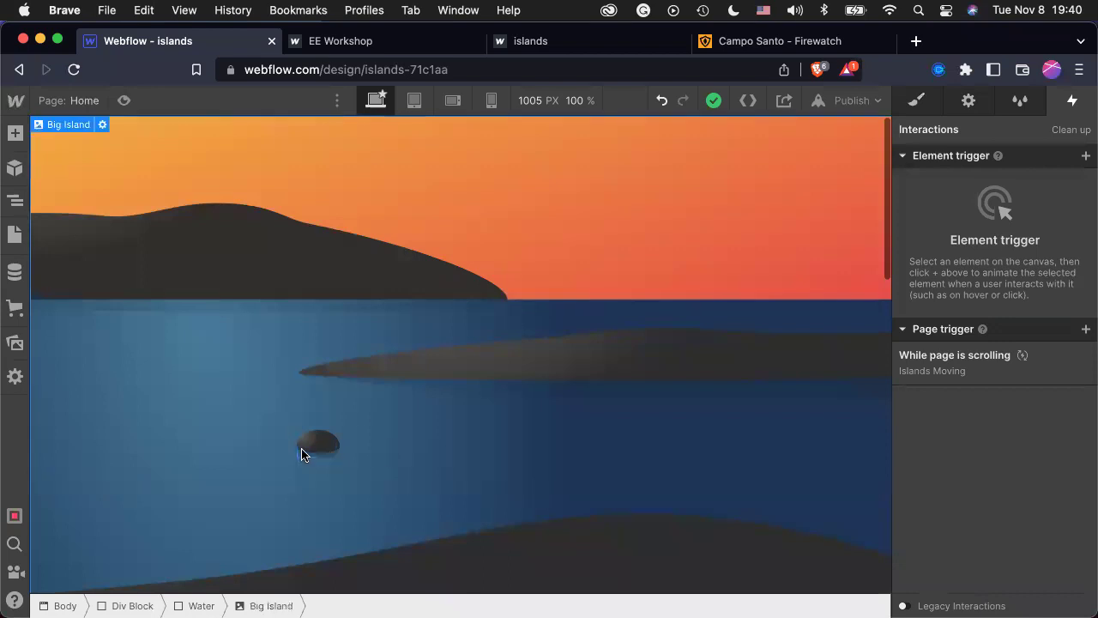
{"action": "left_click", "coordinate": [317, 443]}
{"action": "left_click", "coordinate": [10, 135]}
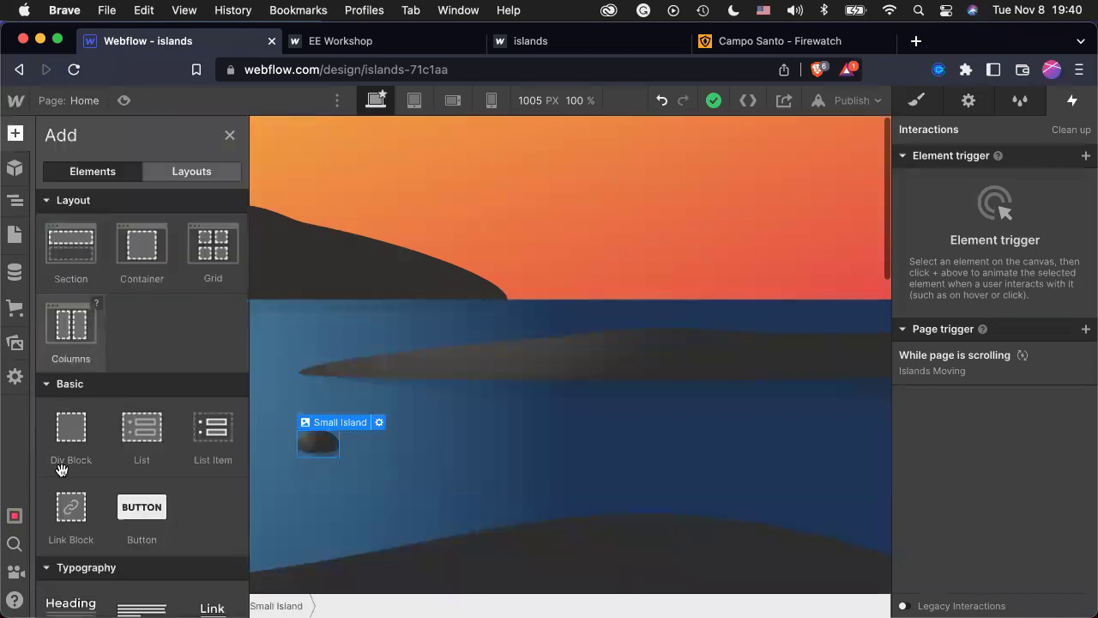
{"action": "scroll", "coordinate": [61, 472], "scroll_direction": "down", "scroll_amount": 5}
{"action": "left_click_drag", "start_coordinate": [123, 326], "coordinate": [524, 444]}
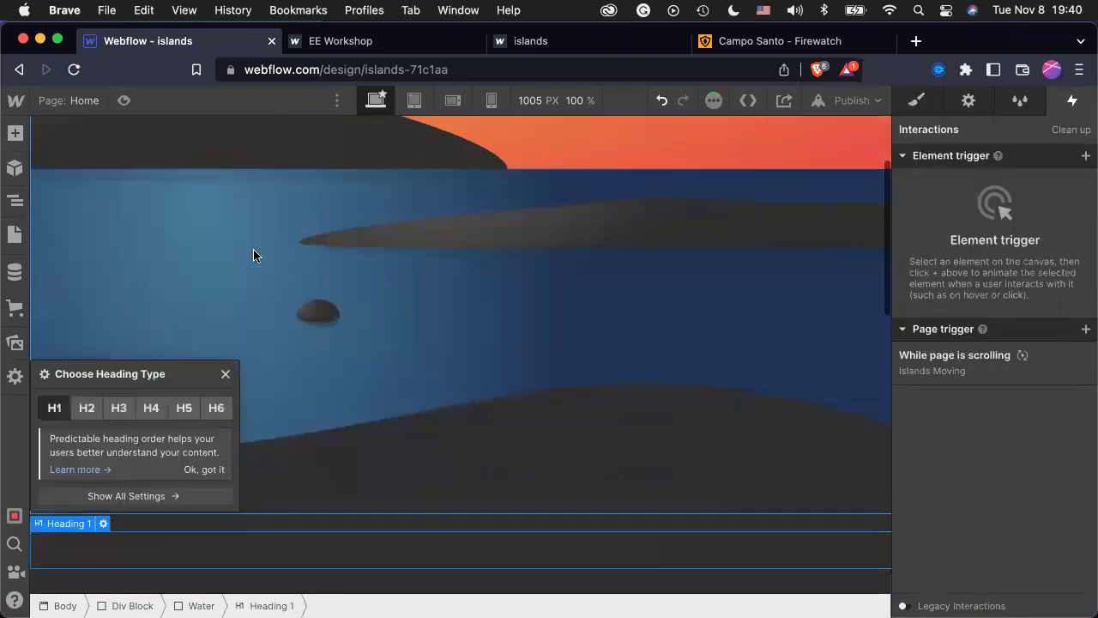
{"action": "key", "text": "super+z"}
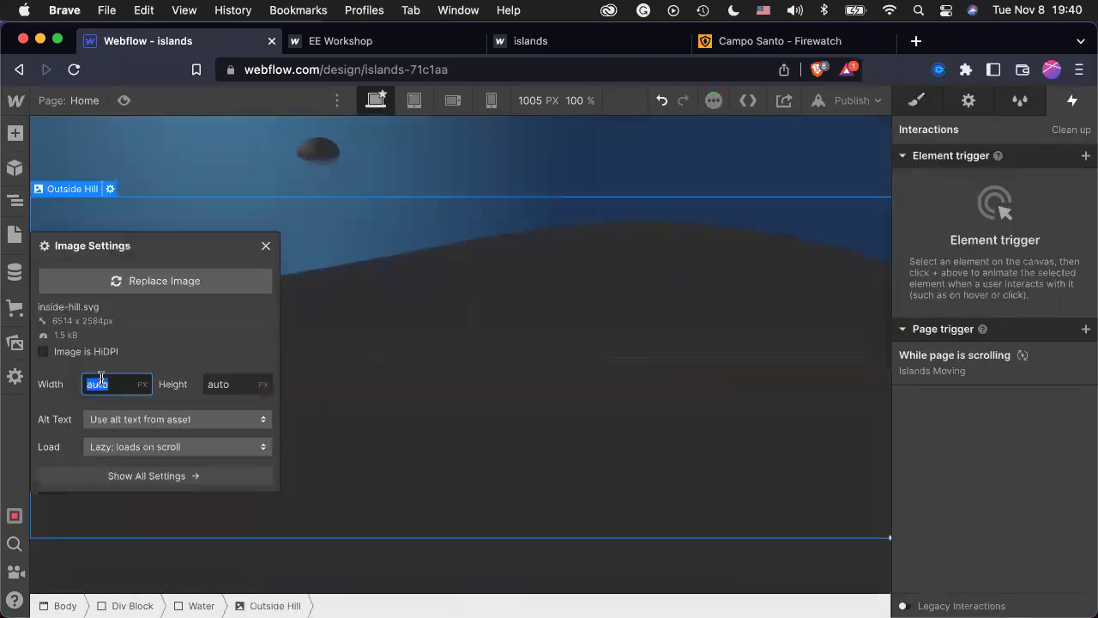
{"action": "left_click", "coordinate": [266, 247]}
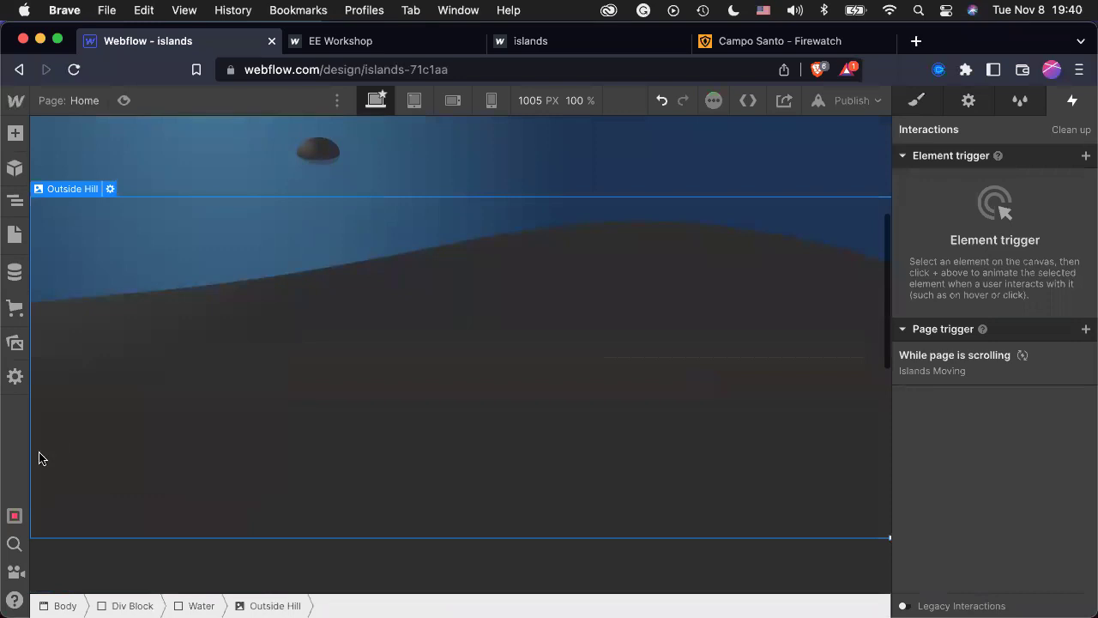
Set the new heading in the Water block to relative position with a z-index of 11.
{"action": "left_click", "coordinate": [10, 197]}
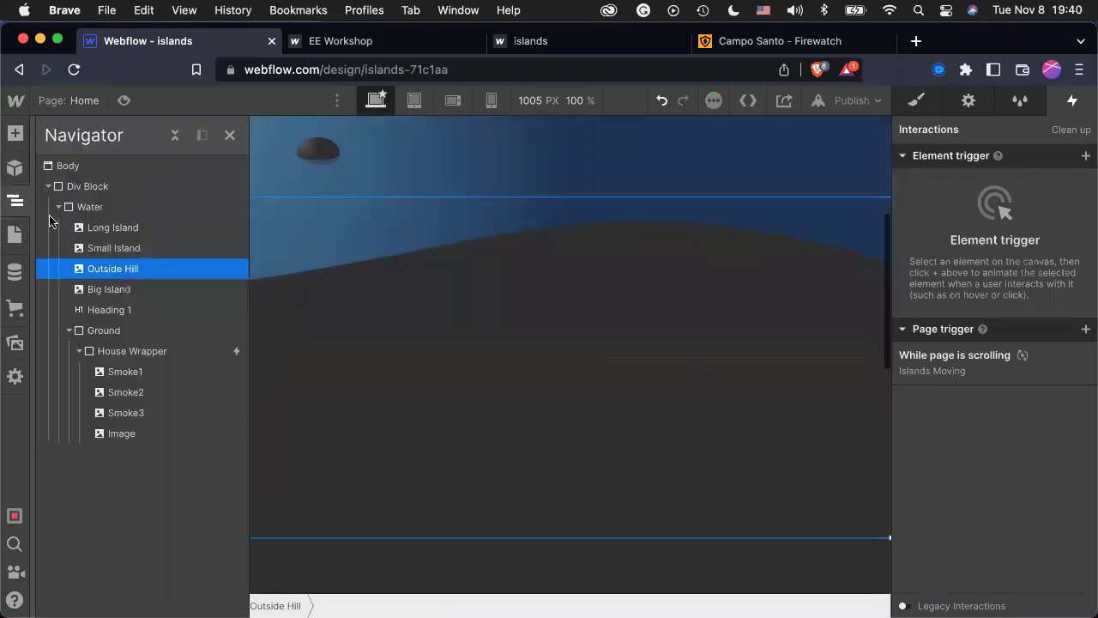
{"action": "left_click", "coordinate": [134, 309]}
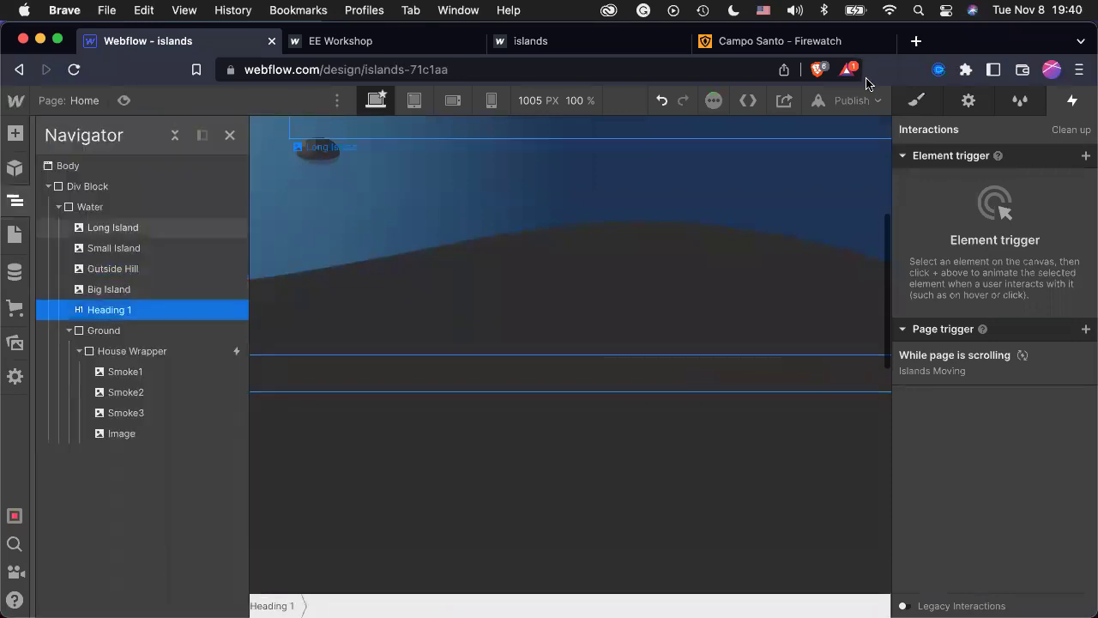
{"action": "left_click", "coordinate": [918, 107]}
{"action": "scroll", "coordinate": [1028, 452], "scroll_direction": "down", "scroll_amount": 2}
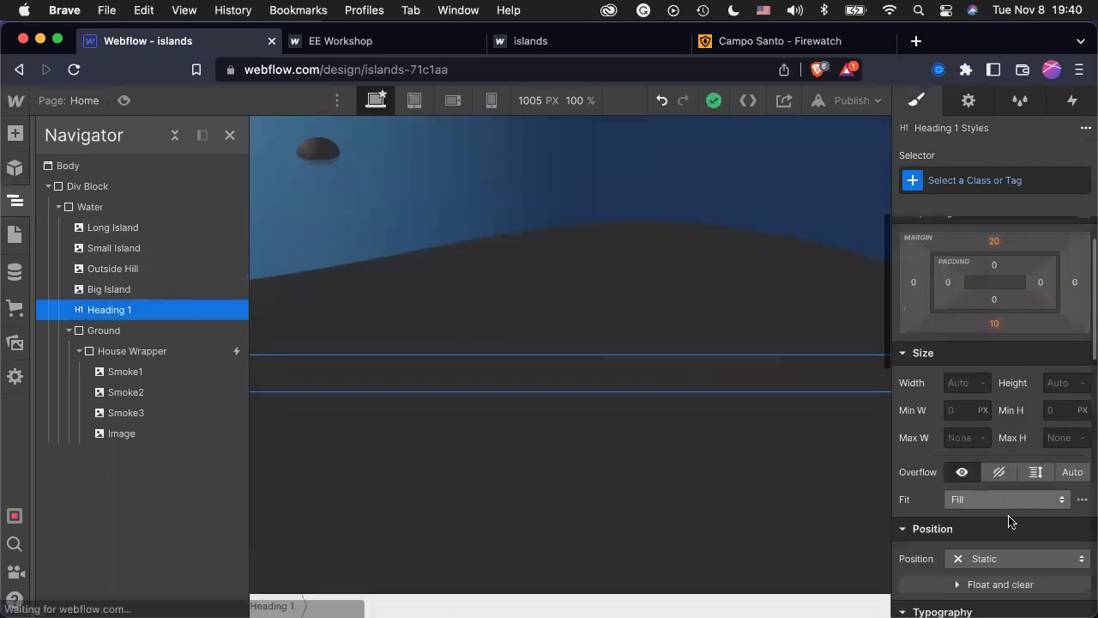
{"action": "scroll", "coordinate": [1025, 463], "scroll_direction": "down", "scroll_amount": 3}
{"action": "left_click", "coordinate": [1024, 454]}
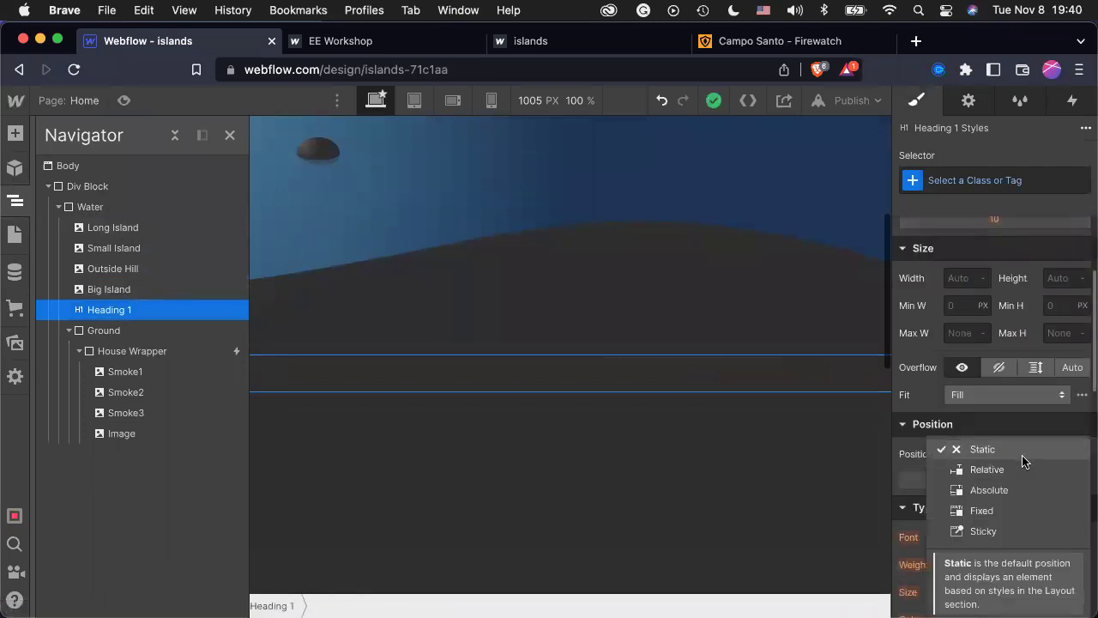
{"action": "left_click", "coordinate": [1019, 471]}
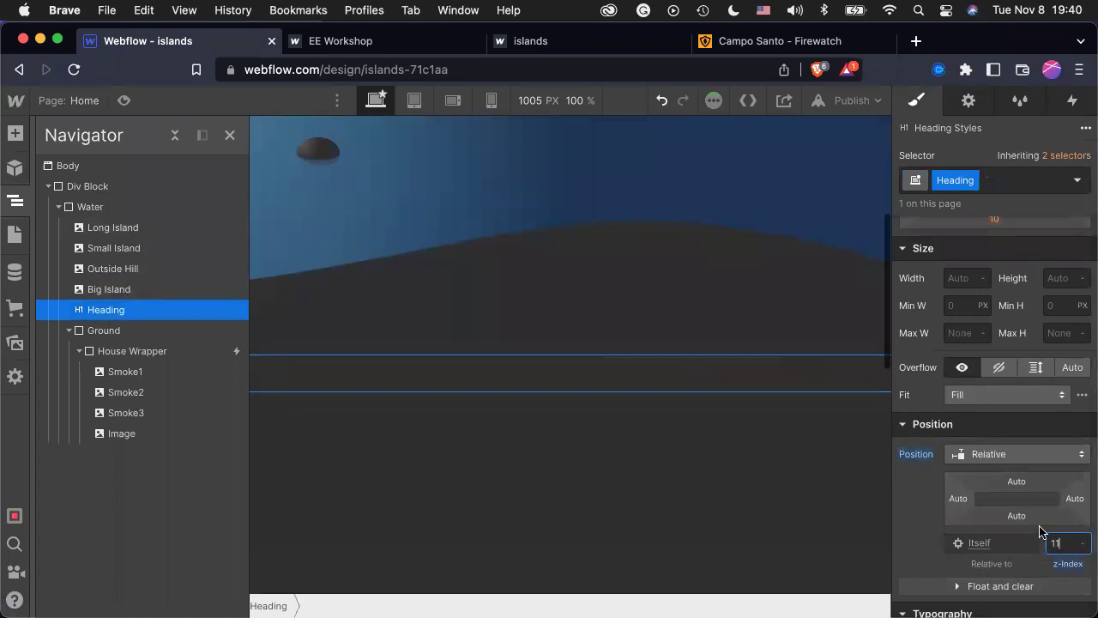
Change the heading's text color to white so it stands out against the dark hill.
{"action": "scroll", "coordinate": [1029, 472], "scroll_direction": "down", "scroll_amount": 4}
{"action": "left_click", "coordinate": [958, 447]}
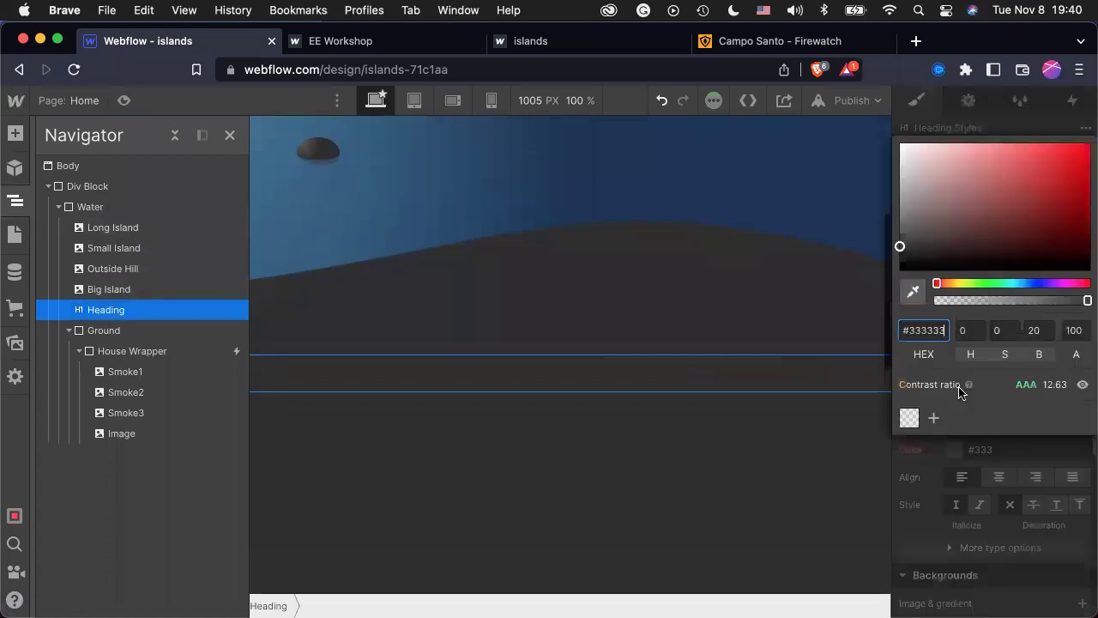
{"action": "left_click", "coordinate": [900, 144]}
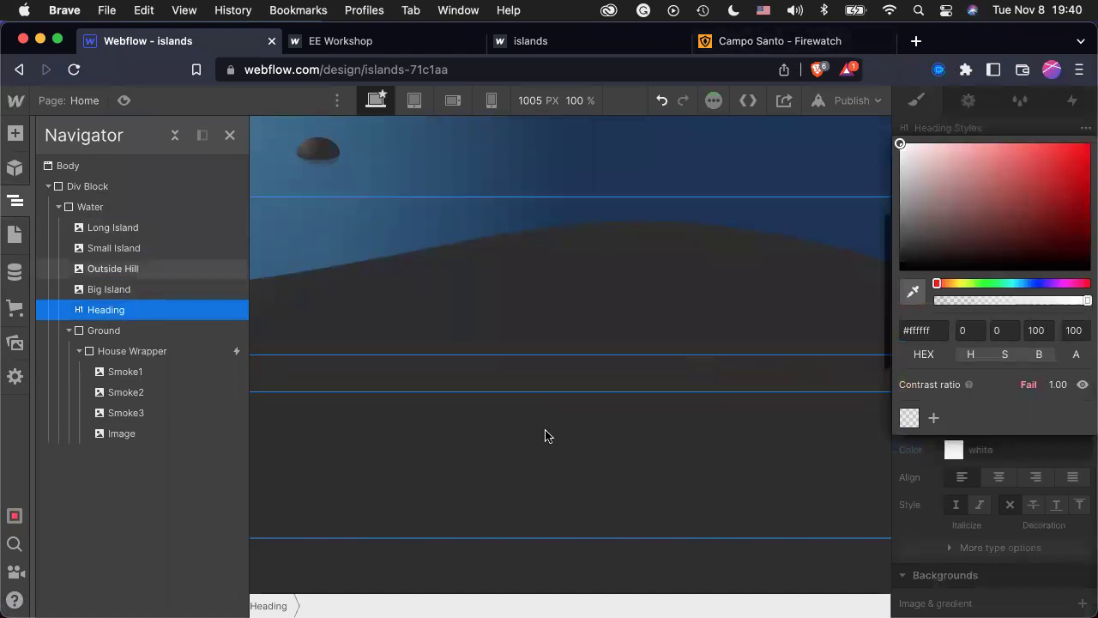
{"action": "left_click", "coordinate": [780, 351]}
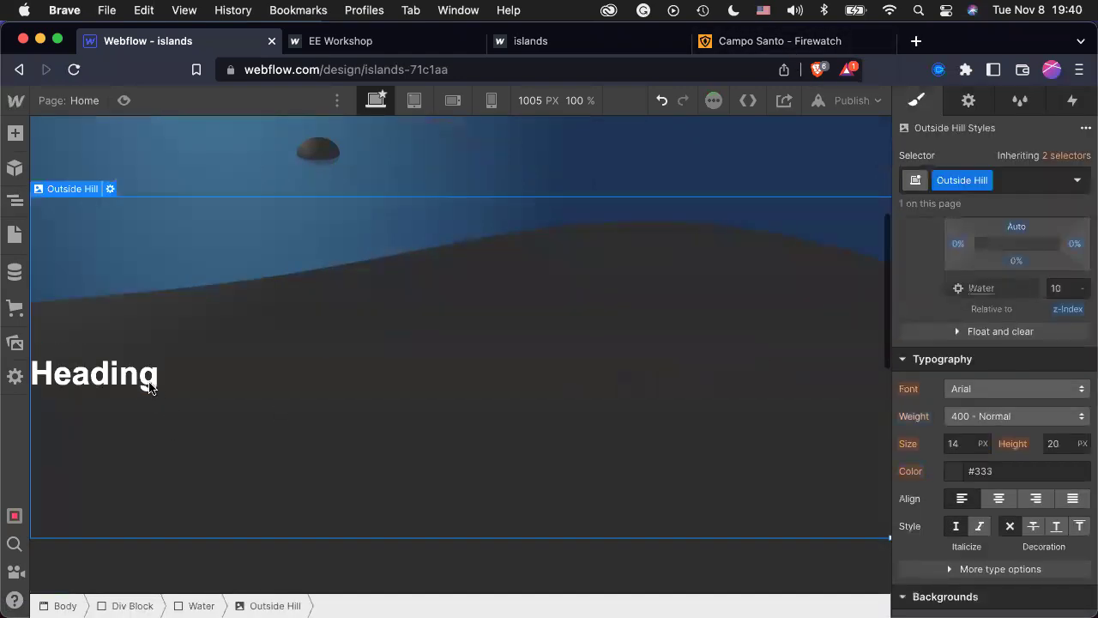
Replace the placeholder heading text over the hill with "Islands".
{"action": "double_click", "coordinate": [149, 388]}
{"action": "type", "text": "Sland"}
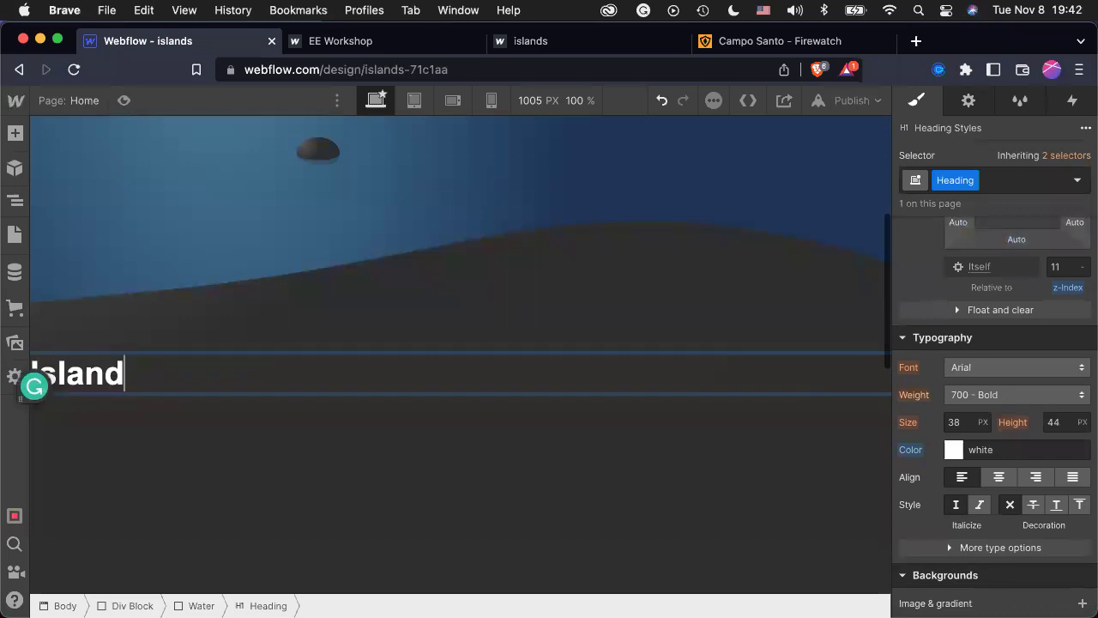
{"action": "type", "text": "s"}
{"action": "key", "text": "Escape"}
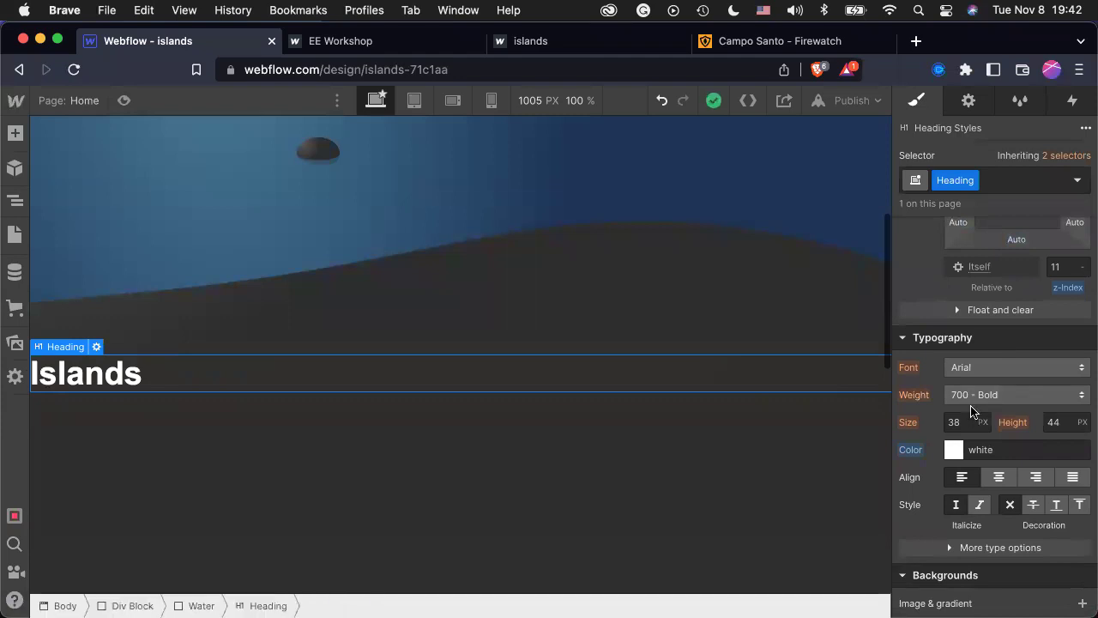
Browse the available fonts and set the Islands heading's font to Changa One.
{"action": "left_click", "coordinate": [986, 368]}
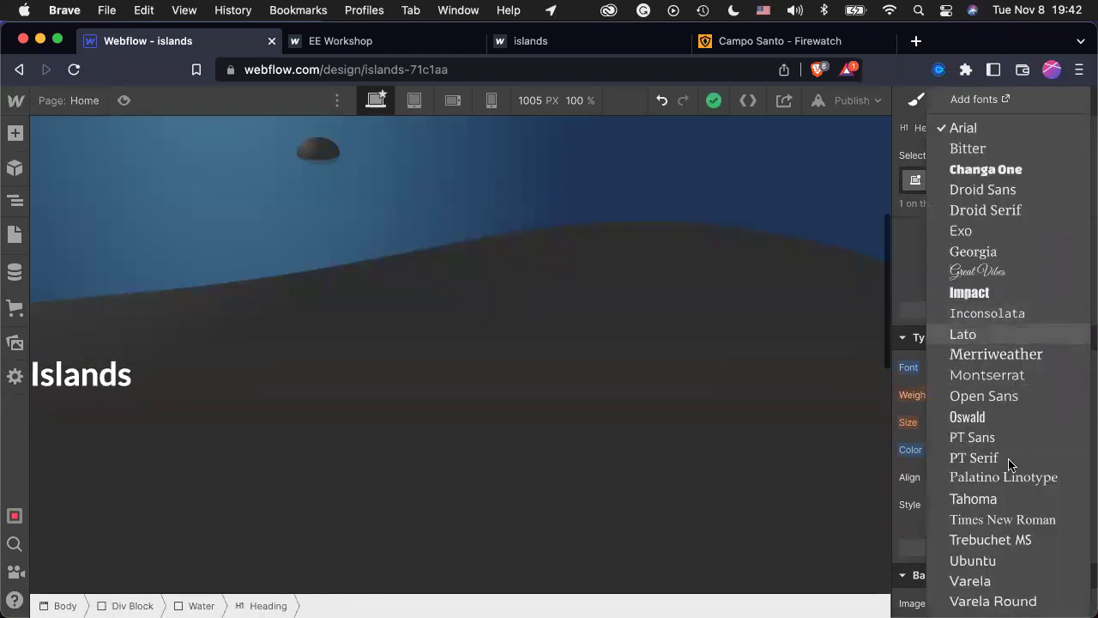
{"action": "scroll", "coordinate": [1005, 463], "scroll_direction": "down", "scroll_amount": 2}
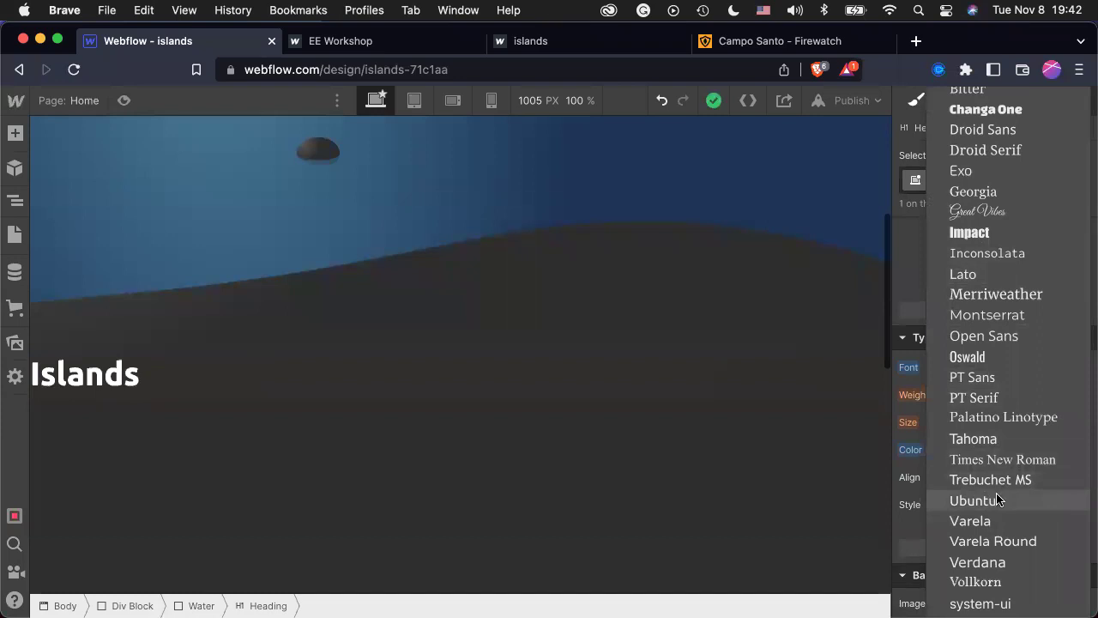
{"action": "scroll", "coordinate": [997, 500], "scroll_direction": "up", "scroll_amount": 2}
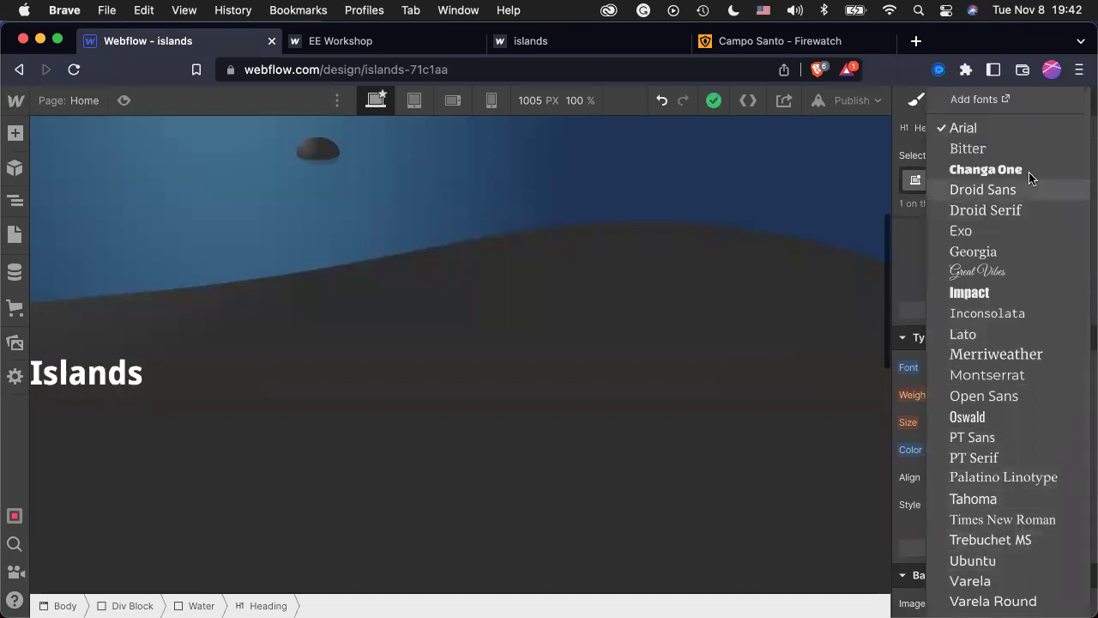
{"action": "left_click", "coordinate": [986, 169]}
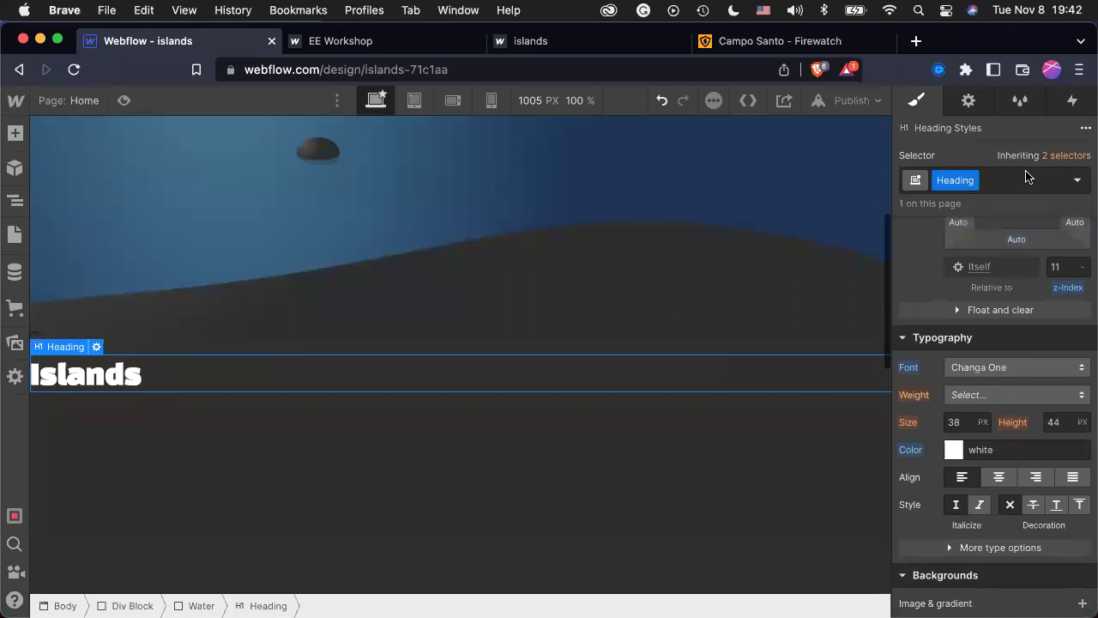
Set the Islands heading's weight to 400 - Normal and its font size to 60 px.
{"action": "left_click", "coordinate": [983, 394]}
{"action": "left_click", "coordinate": [991, 336]}
{"action": "left_click", "coordinate": [955, 417]}
{"action": "type", "text": "60"}
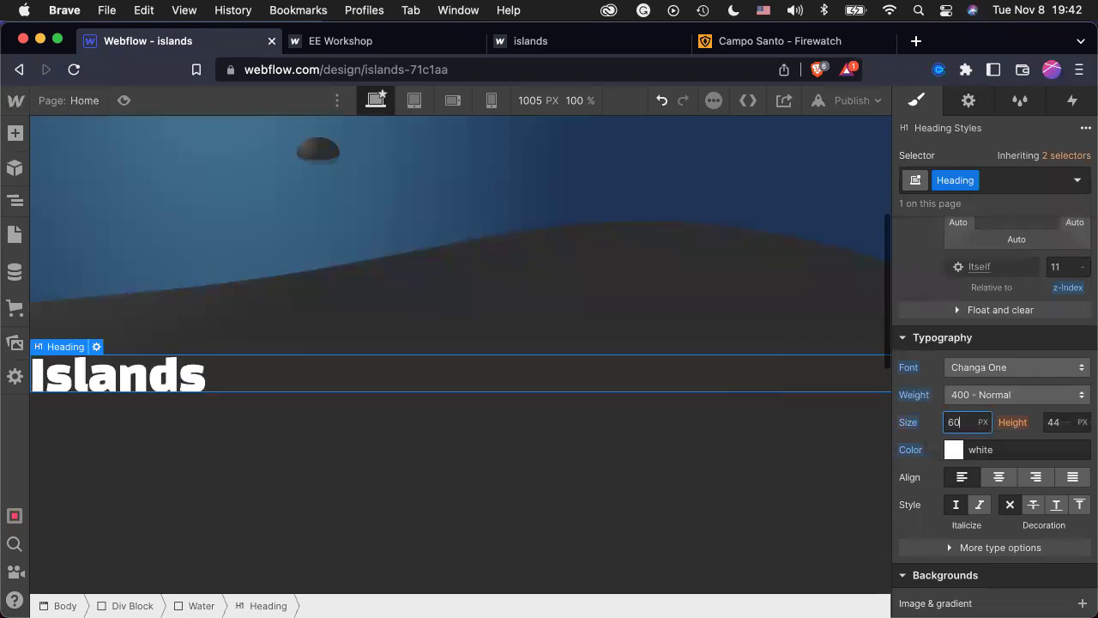
{"action": "key", "text": "Return"}
Set the Islands heading's letter spacing to 10 px, and try all caps before switching capitalization back to none.
{"action": "left_click", "coordinate": [995, 548]}
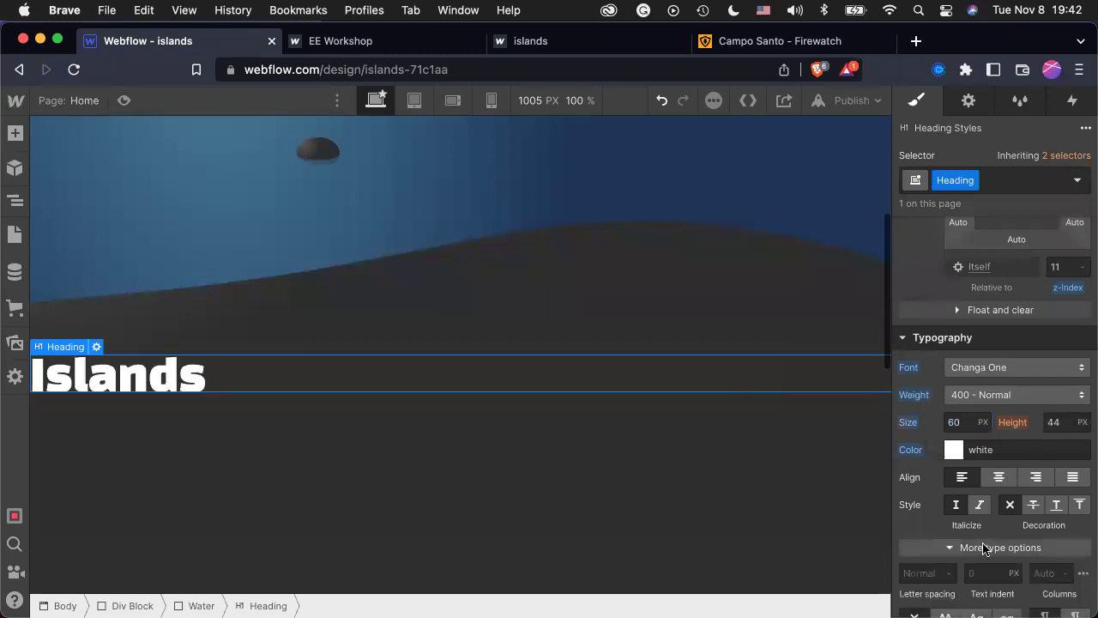
{"action": "left_click", "coordinate": [931, 453]}
{"action": "type", "text": "10"}
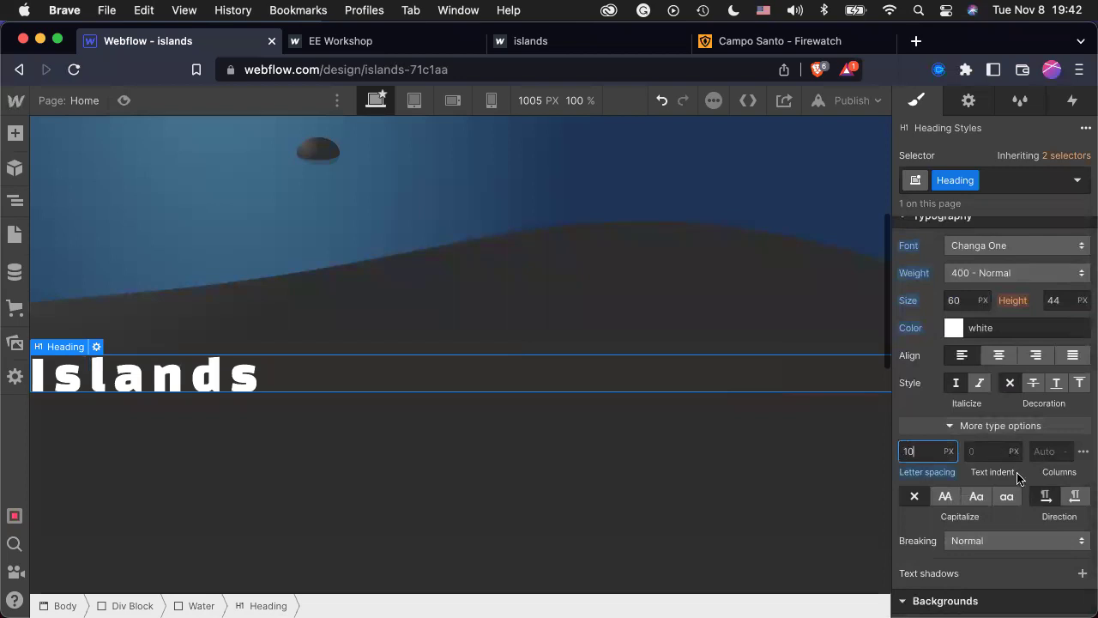
{"action": "left_click", "coordinate": [953, 500]}
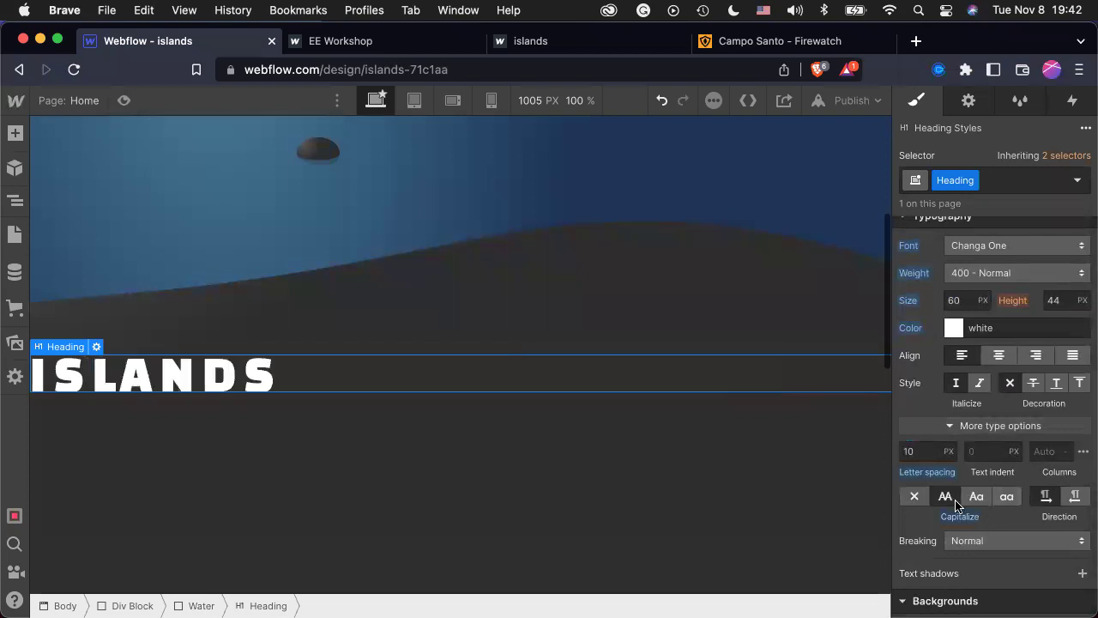
{"action": "left_click", "coordinate": [914, 498]}
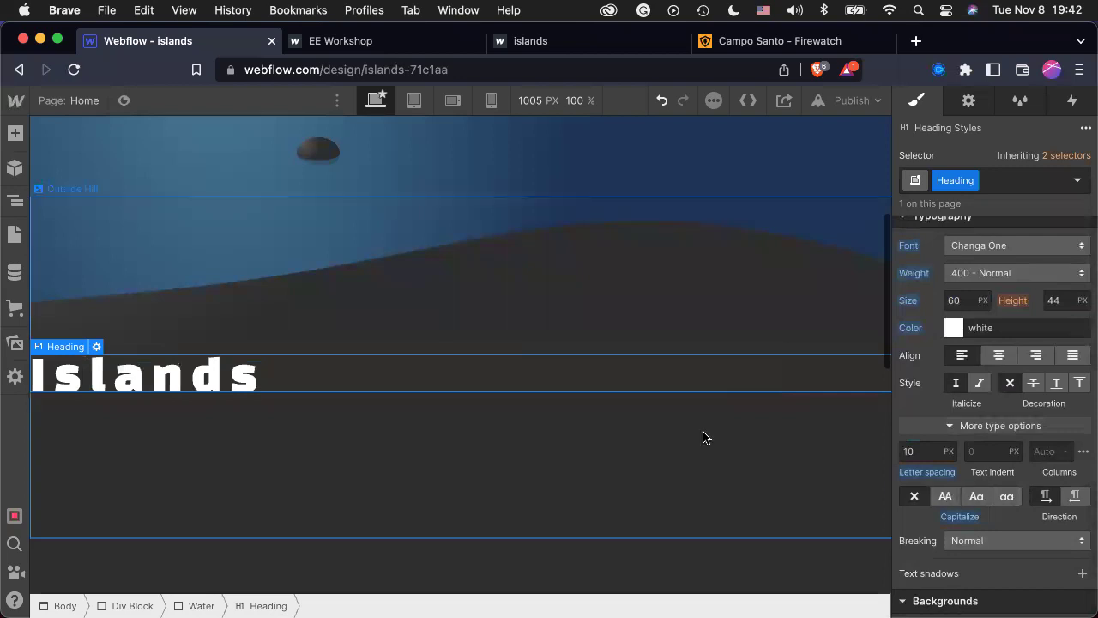
Change the Islands heading's position from relative to absolute within the Water block.
{"action": "left_click", "coordinate": [573, 405]}
{"action": "left_click", "coordinate": [522, 386]}
{"action": "scroll", "coordinate": [992, 540], "scroll_direction": "down", "scroll_amount": 5}
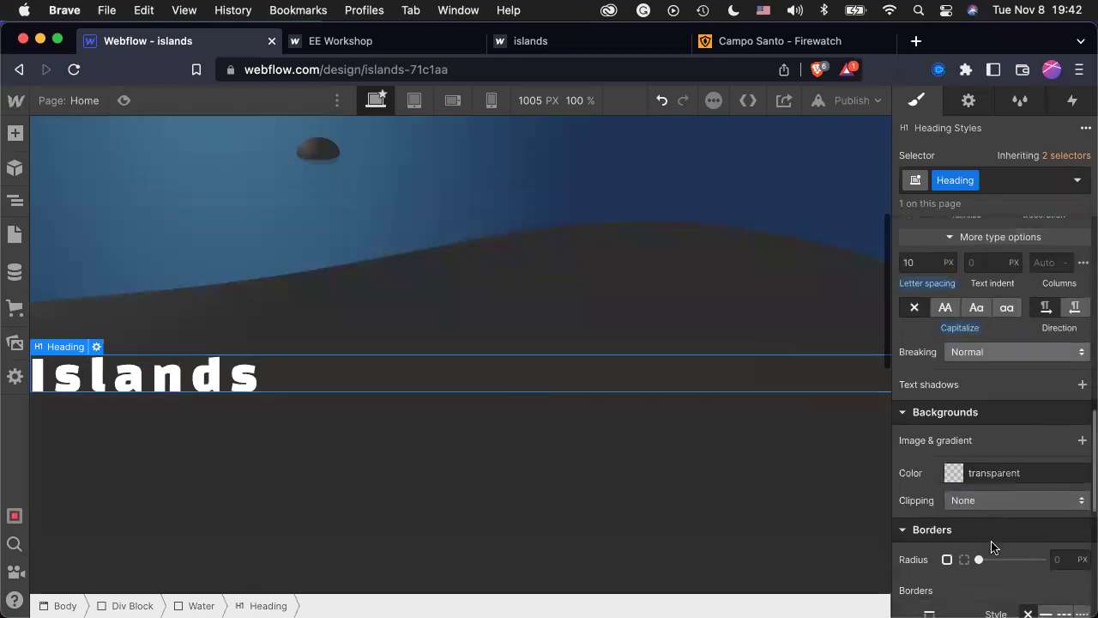
{"action": "scroll", "coordinate": [992, 542], "scroll_direction": "down", "scroll_amount": 2}
{"action": "scroll", "coordinate": [992, 542], "scroll_direction": "up", "scroll_amount": 6}
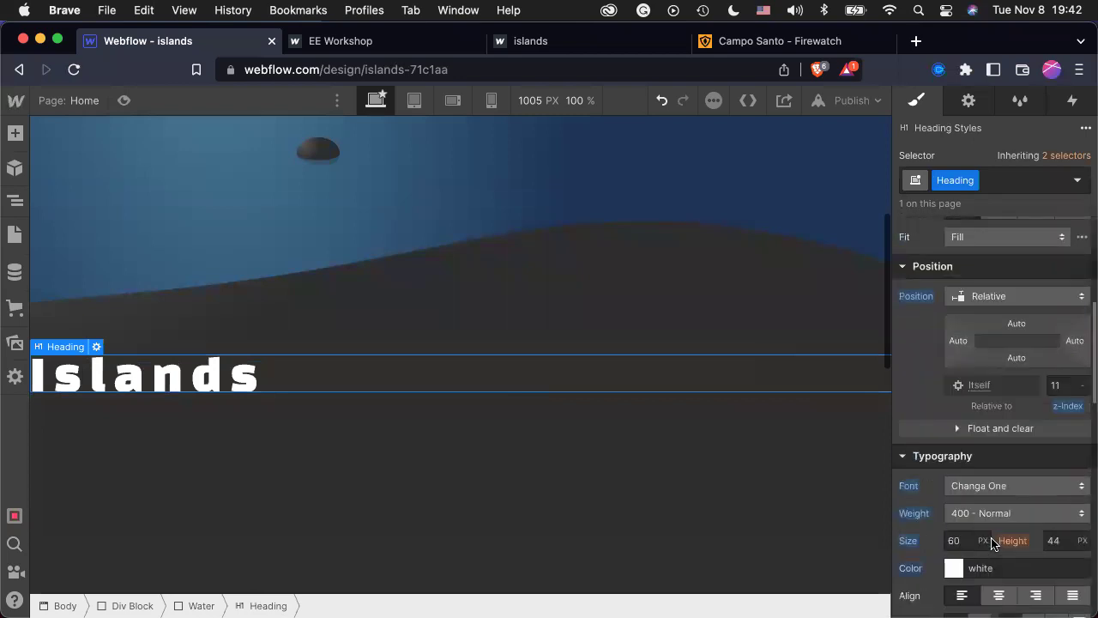
{"action": "scroll", "coordinate": [993, 542], "scroll_direction": "up", "scroll_amount": 2}
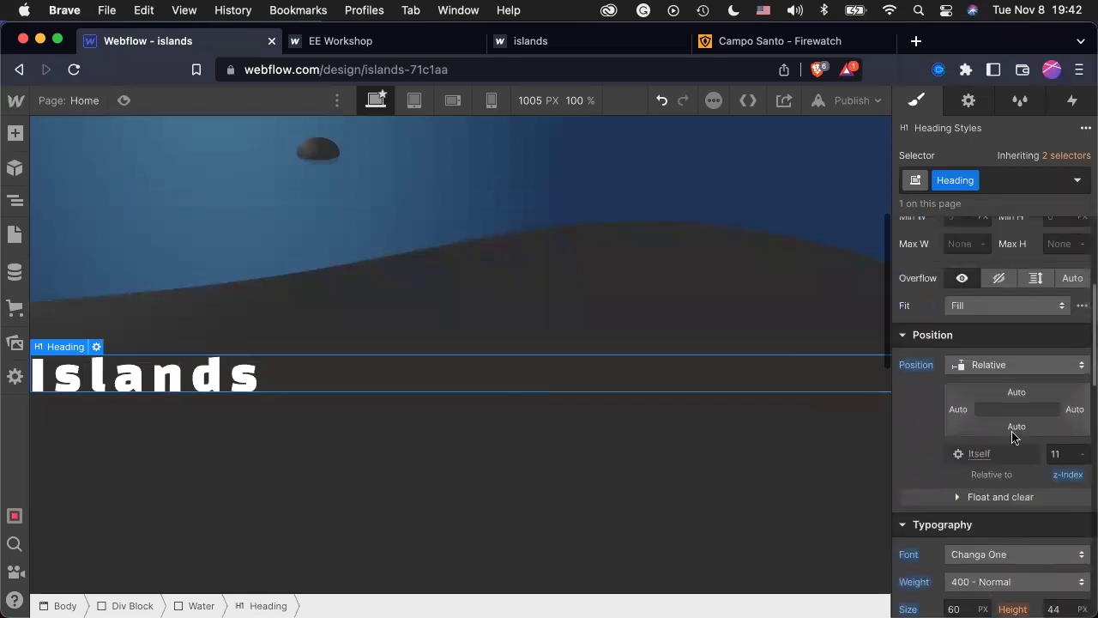
{"action": "left_click", "coordinate": [1032, 371]}
{"action": "left_click", "coordinate": [1024, 384]}
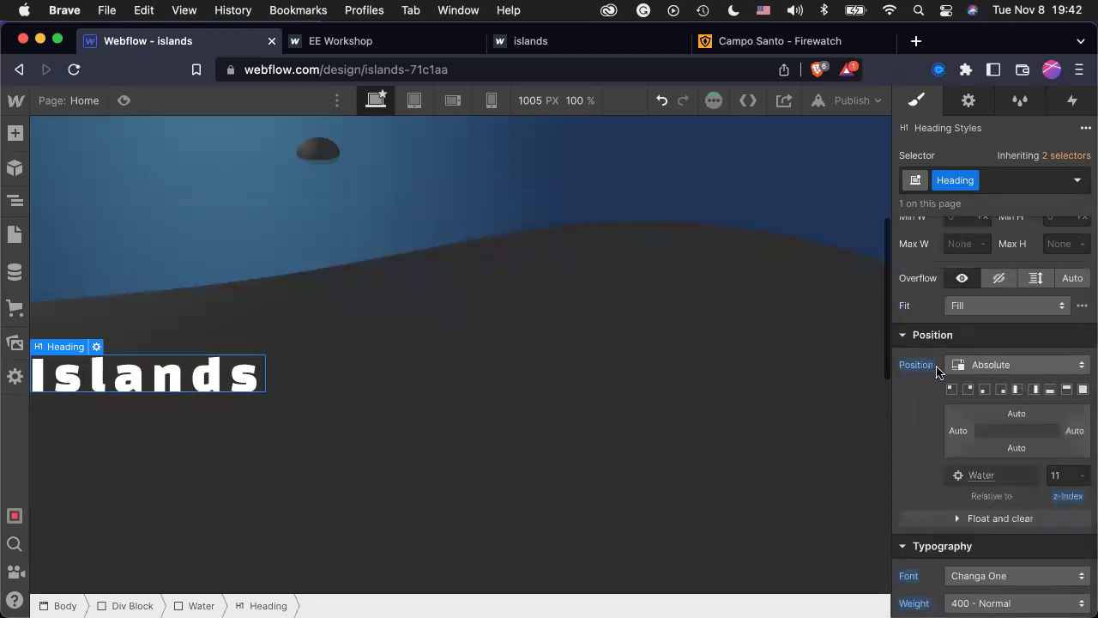
Position the Islands heading in the water beside the small island, with a top offset of 333.078 and a left offset of 393.
{"action": "left_click_drag", "start_coordinate": [1016, 414], "coordinate": [997, 234]}
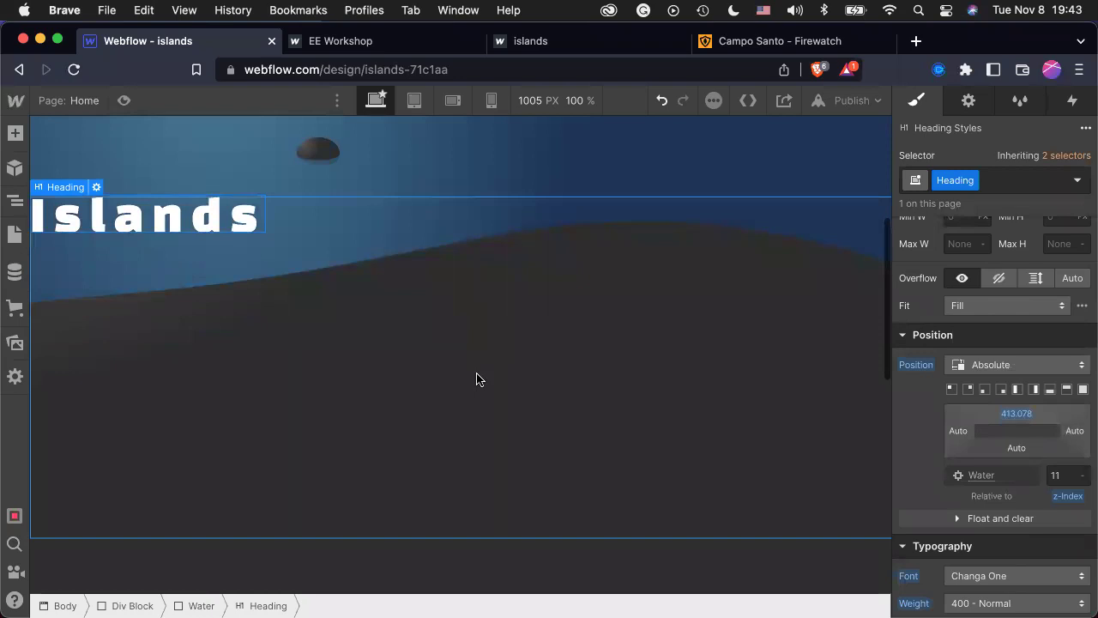
{"action": "scroll", "coordinate": [478, 377], "scroll_direction": "up", "scroll_amount": 3}
{"action": "left_click_drag", "start_coordinate": [958, 430], "coordinate": [1086, 437]}
{"action": "left_click_drag", "start_coordinate": [952, 433], "coordinate": [1025, 427]}
{"action": "left_click_drag", "start_coordinate": [955, 434], "coordinate": [958, 432]}
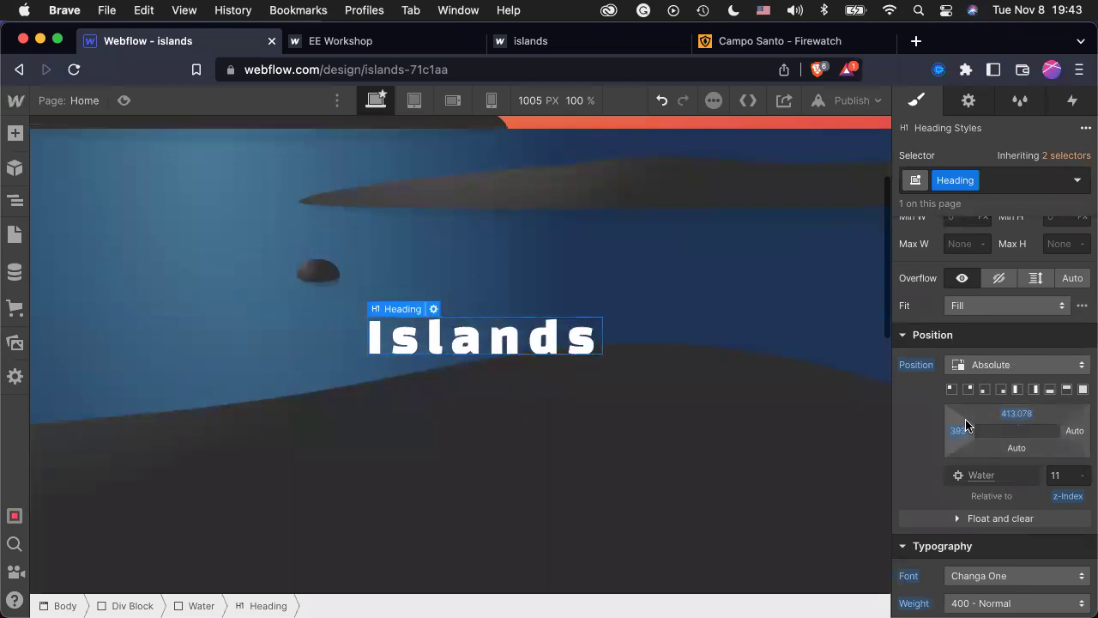
{"action": "left_click_drag", "start_coordinate": [1016, 413], "coordinate": [1014, 339]}
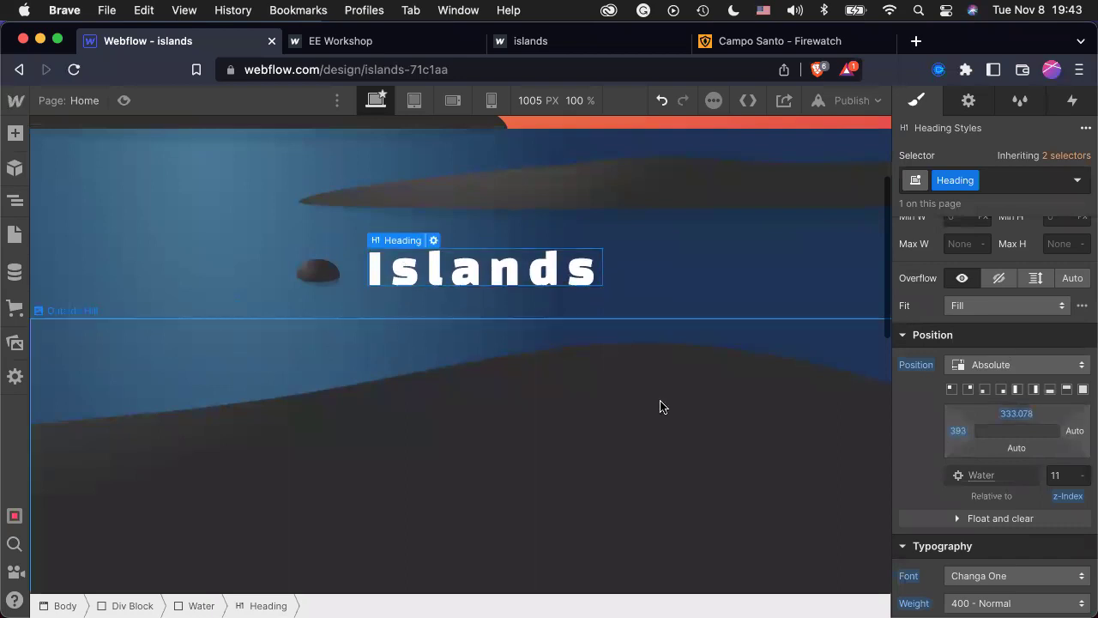
Check the scene's layout at the Tablet breakpoint and return to the desktop breakpoint.
{"action": "scroll", "coordinate": [660, 404], "scroll_direction": "up", "scroll_amount": 3}
{"action": "left_click", "coordinate": [708, 345]}
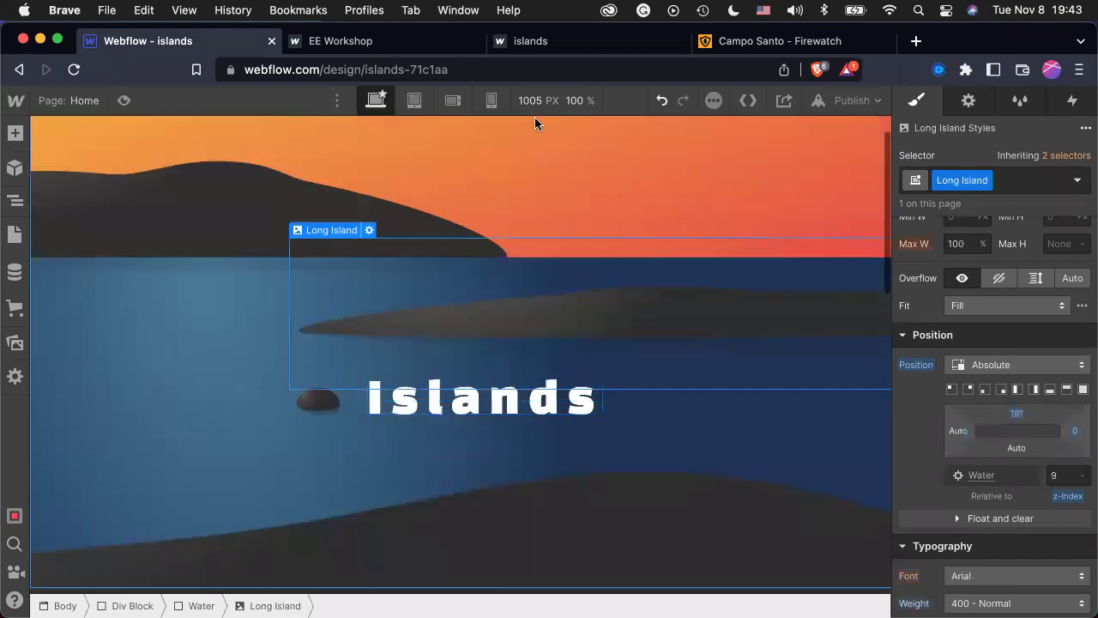
{"action": "left_click", "coordinate": [415, 100]}
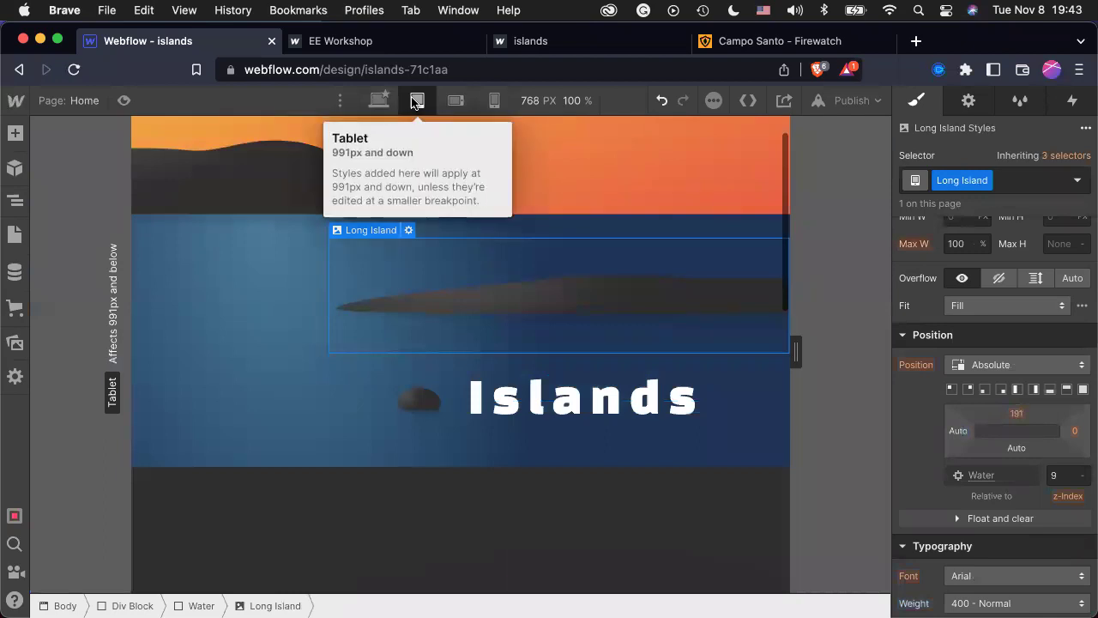
{"action": "left_click", "coordinate": [378, 101]}
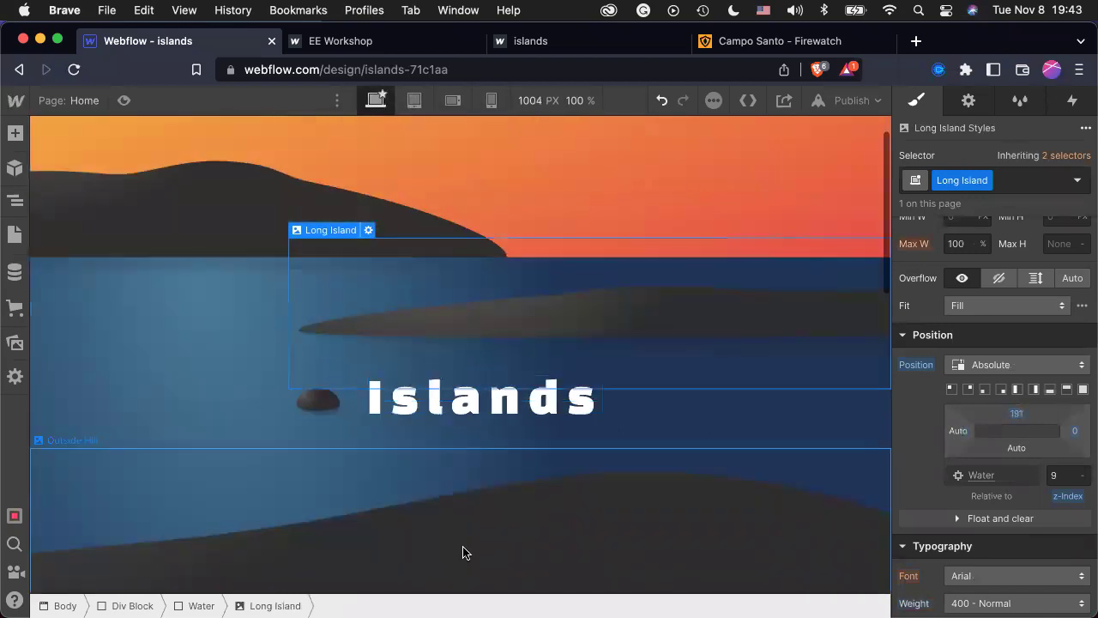
Compare the Islands heading's stacking order with Big Island's and set the heading's z-index to 9.
{"action": "left_click", "coordinate": [463, 497]}
{"action": "left_click", "coordinate": [458, 395]}
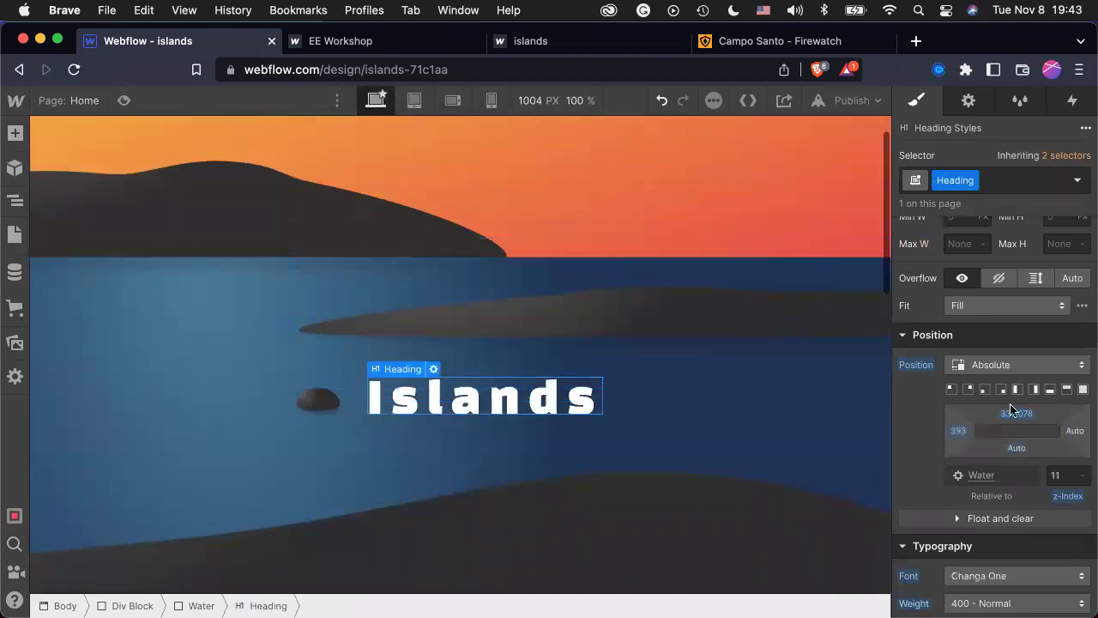
{"action": "left_click", "coordinate": [706, 542]}
{"action": "left_click", "coordinate": [472, 424]}
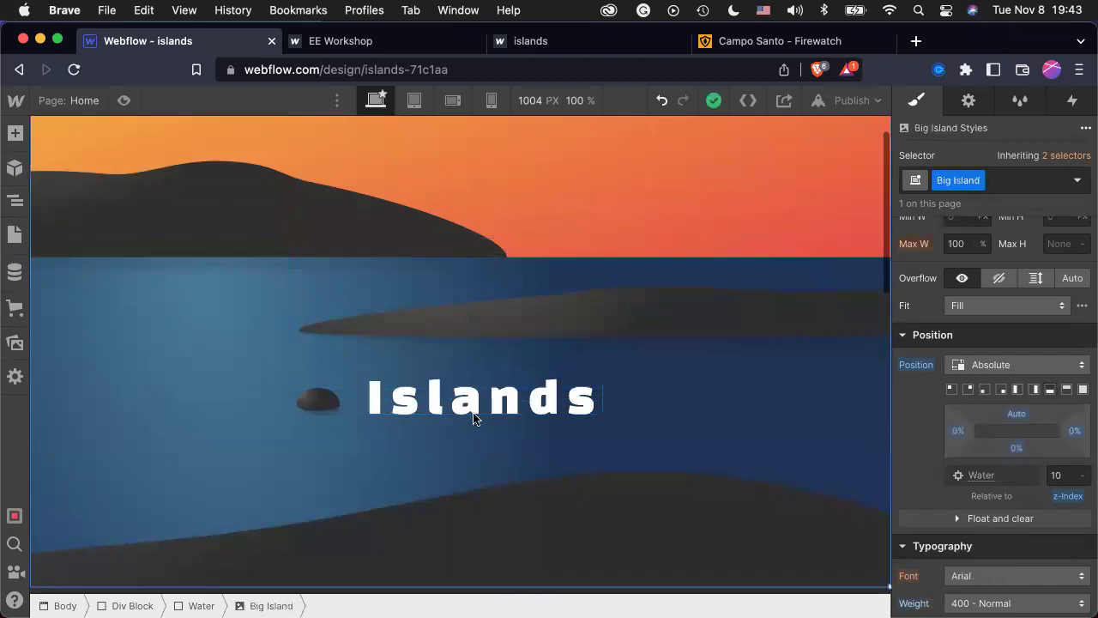
{"action": "left_click", "coordinate": [476, 408]}
{"action": "left_click", "coordinate": [1072, 477]}
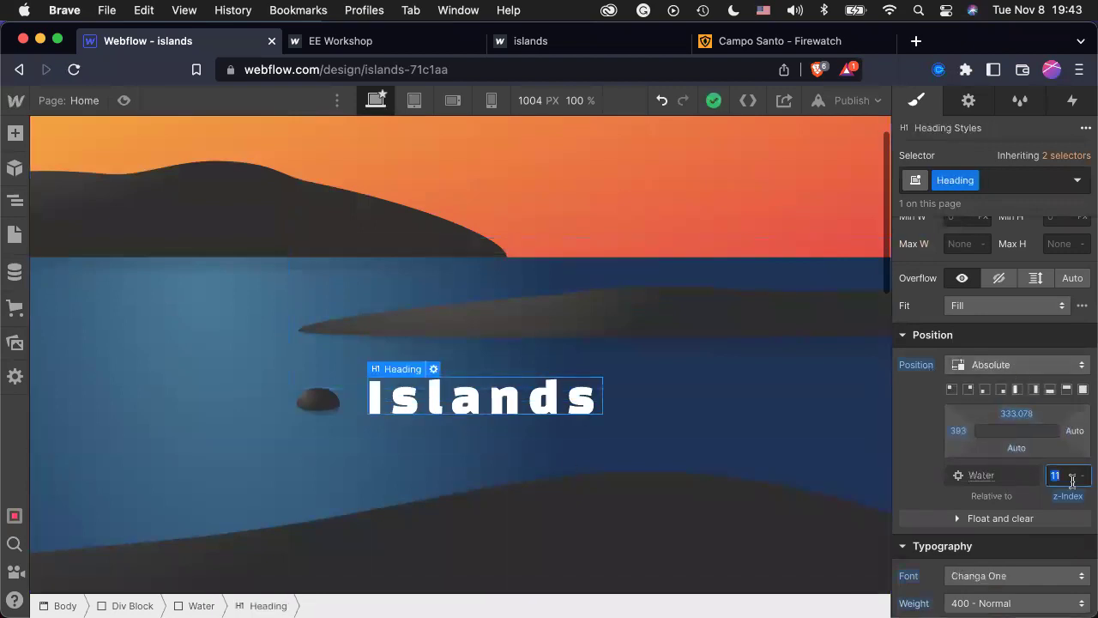
{"action": "type", "text": "9"}
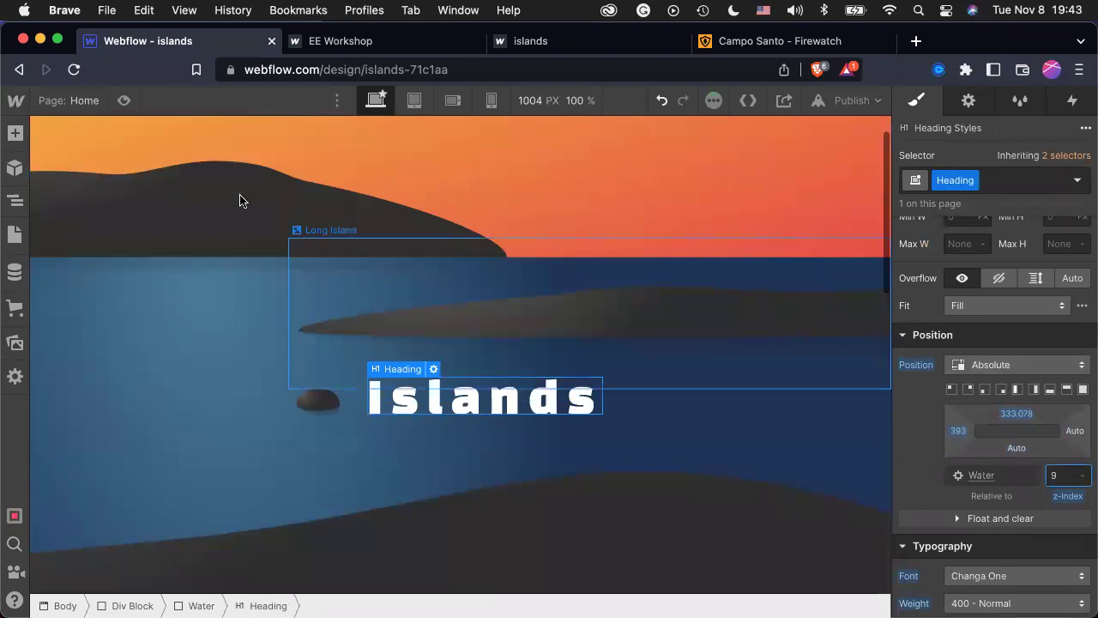
Preview the page scroll to check how the Islands heading moves relative to the islands.
{"action": "left_click", "coordinate": [309, 247]}
{"action": "left_click", "coordinate": [123, 101]}
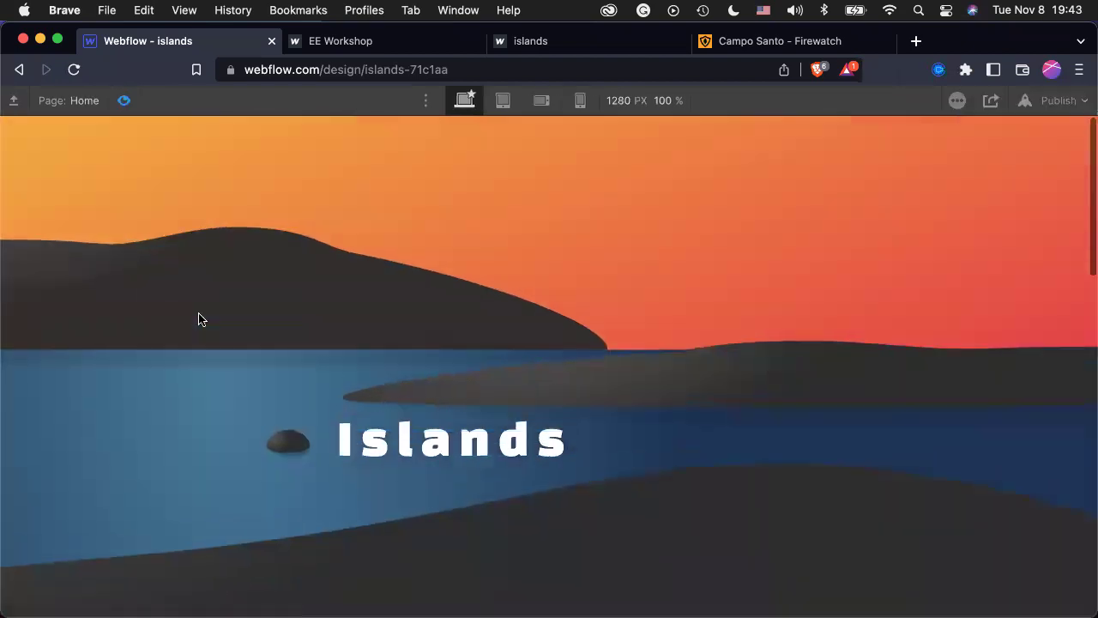
{"action": "scroll", "coordinate": [198, 319], "scroll_direction": "down", "scroll_amount": 3}
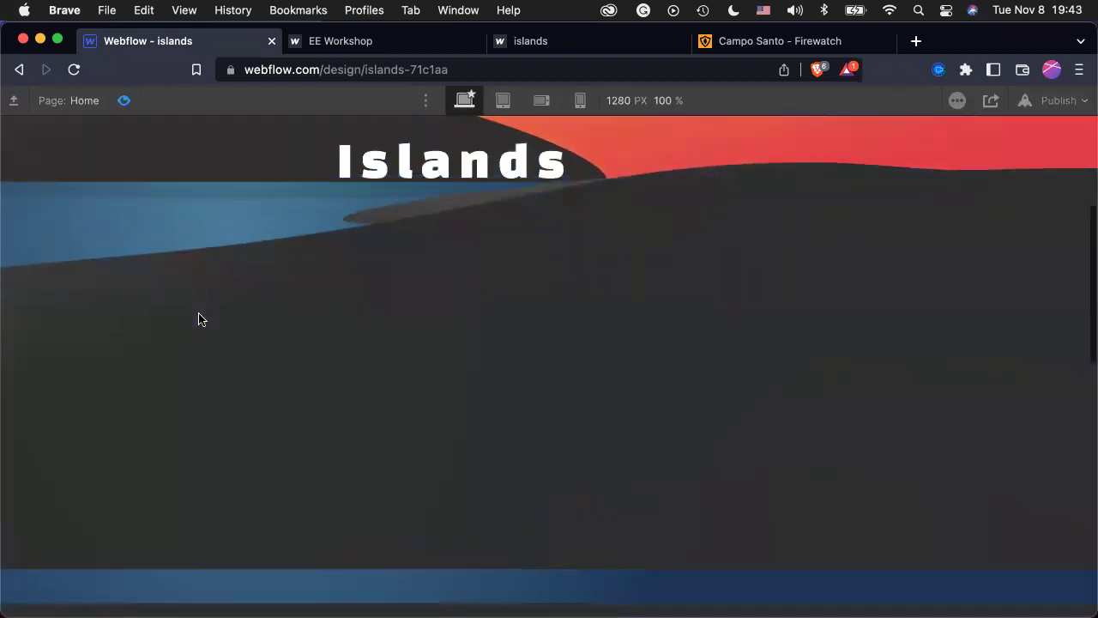
{"action": "scroll", "coordinate": [75, 123], "scroll_direction": "up", "scroll_amount": 10}
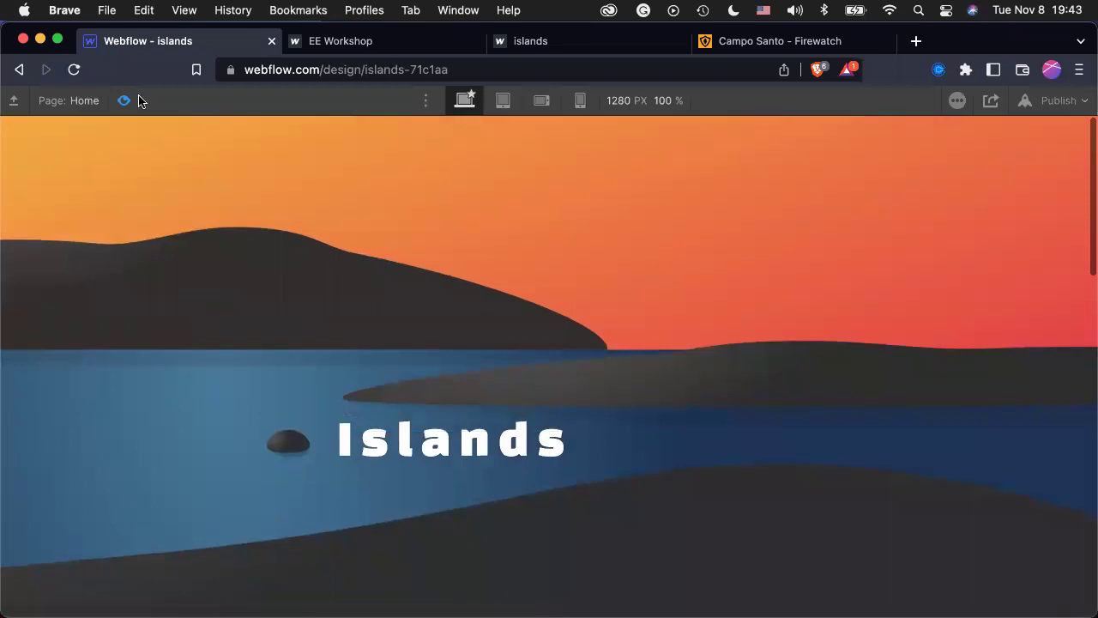
{"action": "key", "text": "super+shift+p"}
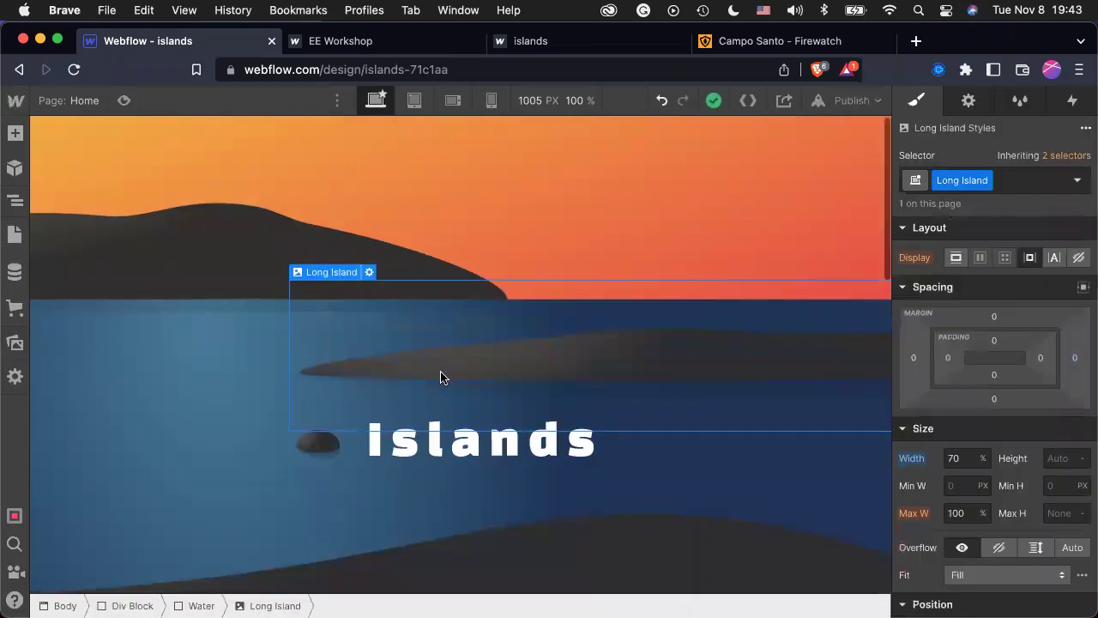
Review the Islands heading's position settings and preview the parallax scroll again from top to bottom.
{"action": "left_click", "coordinate": [439, 449]}
{"action": "scroll", "coordinate": [504, 484], "scroll_direction": "down", "scroll_amount": 1}
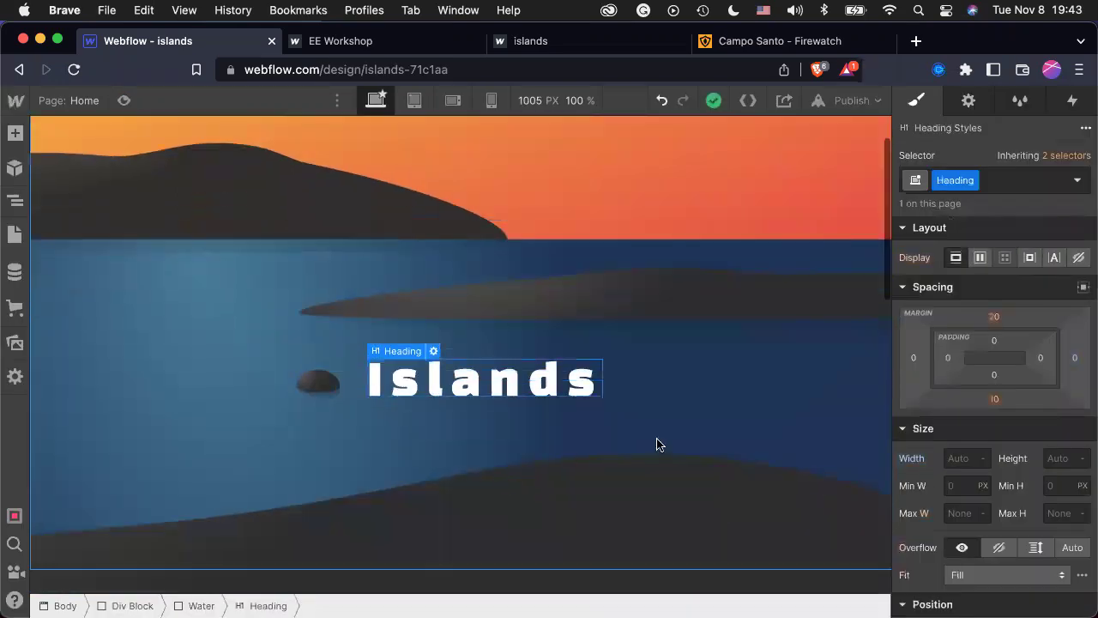
{"action": "scroll", "coordinate": [930, 477], "scroll_direction": "down", "scroll_amount": 5}
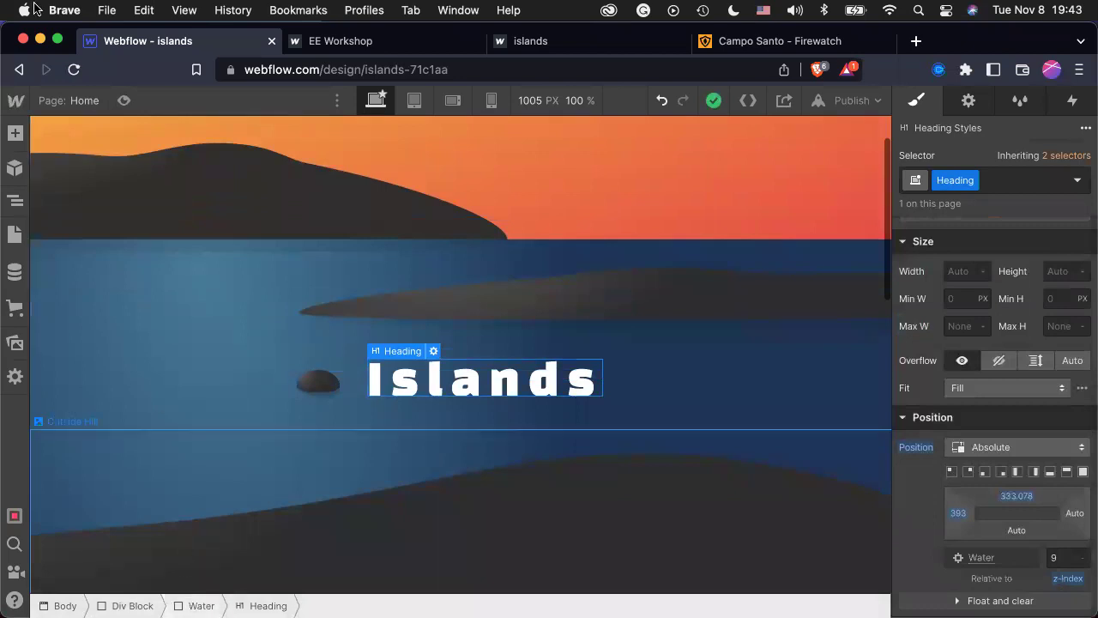
{"action": "key", "text": "super+shift+p"}
{"action": "scroll", "coordinate": [282, 306], "scroll_direction": "down", "scroll_amount": 5}
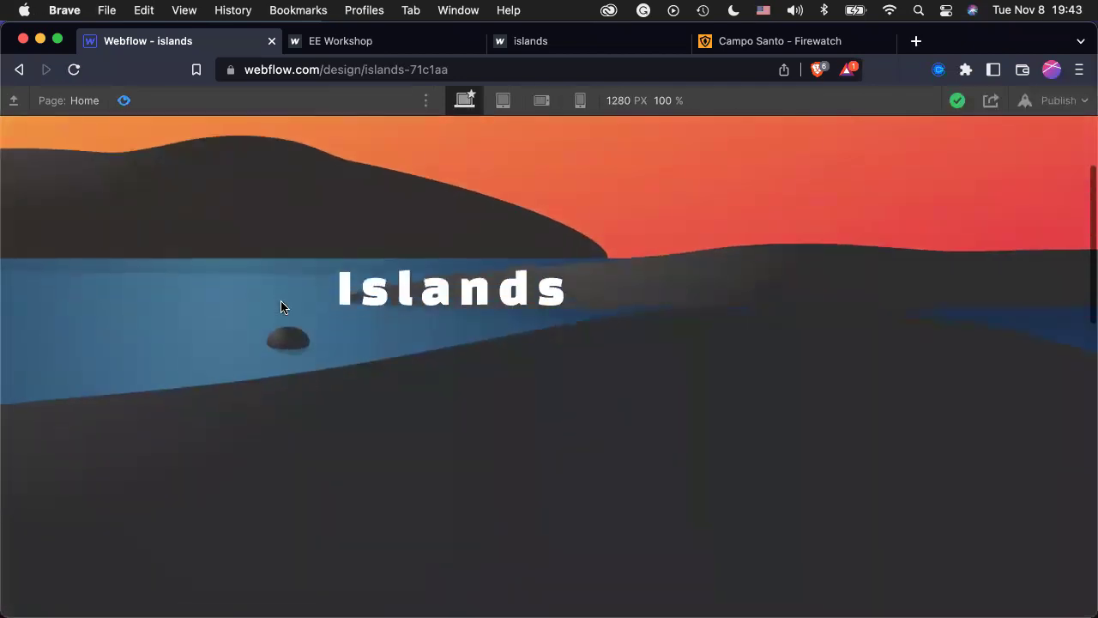
{"action": "scroll", "coordinate": [282, 306], "scroll_direction": "down", "scroll_amount": 3}
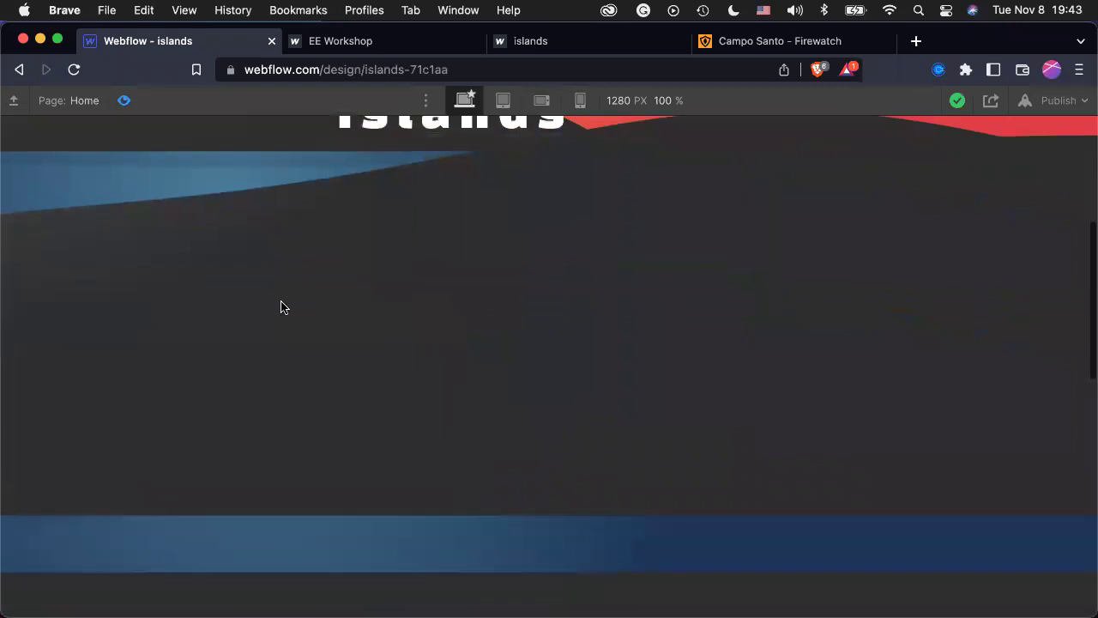
{"action": "scroll", "coordinate": [283, 307], "scroll_direction": "up", "scroll_amount": 10}
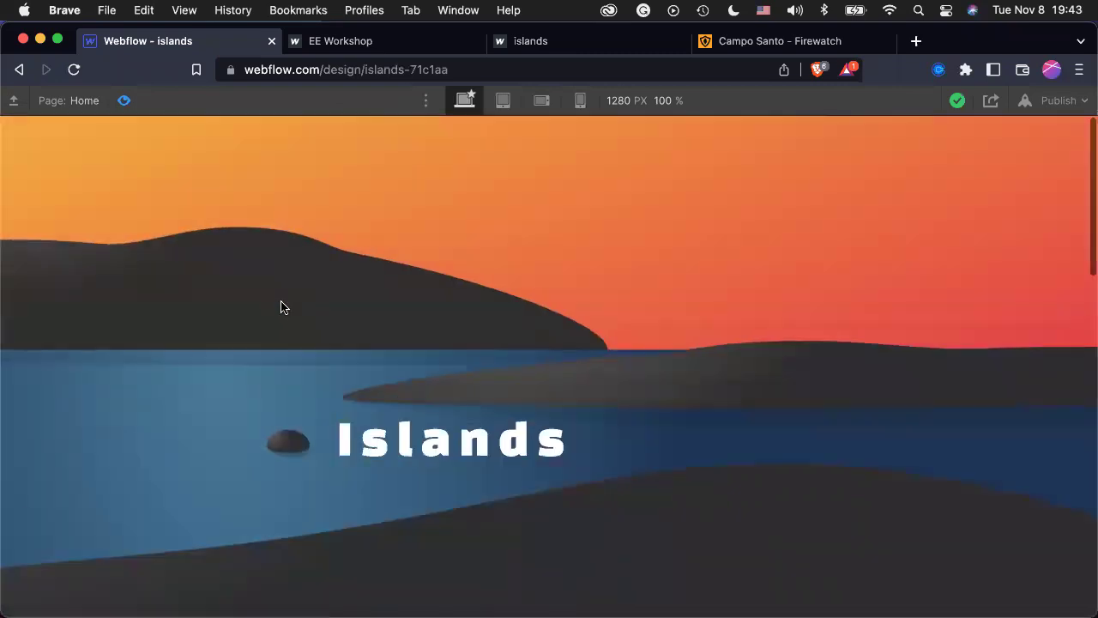
{"action": "left_click", "coordinate": [122, 99]}
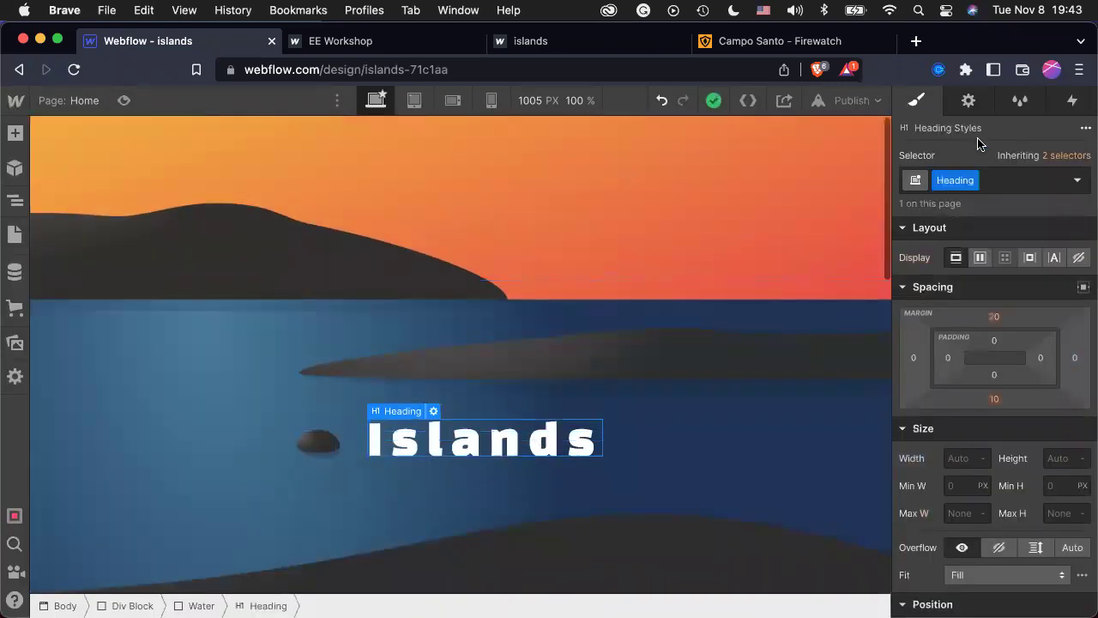
Open the Islands Moving scroll animation for editing and reset Outside Hill's vertical move at the 100% keyframe.
{"action": "left_click", "coordinate": [673, 568]}
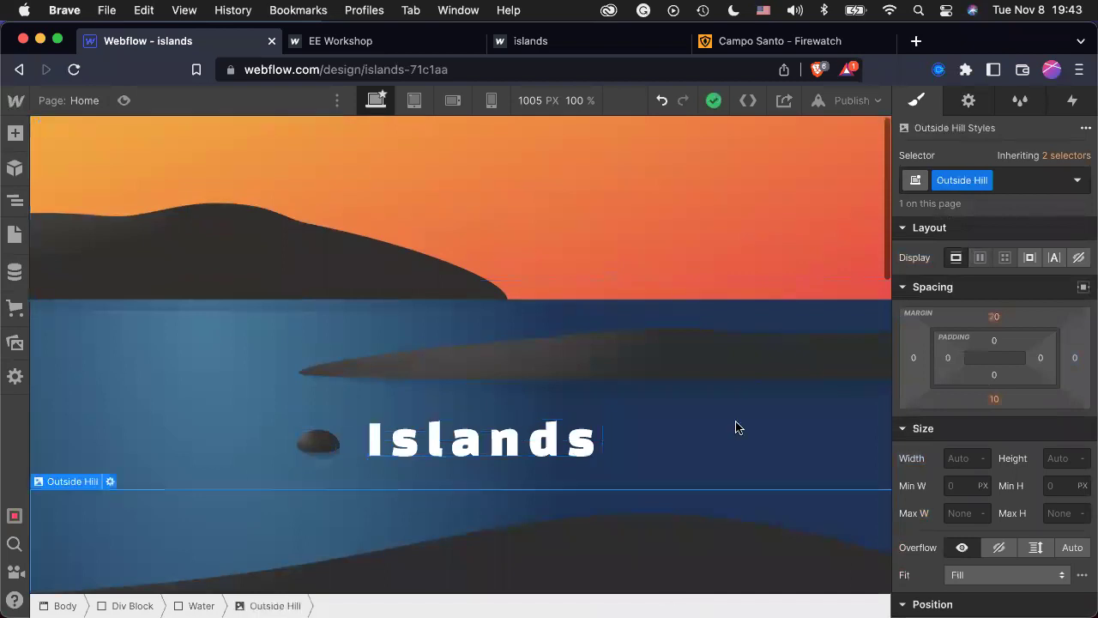
{"action": "left_click", "coordinate": [1063, 104]}
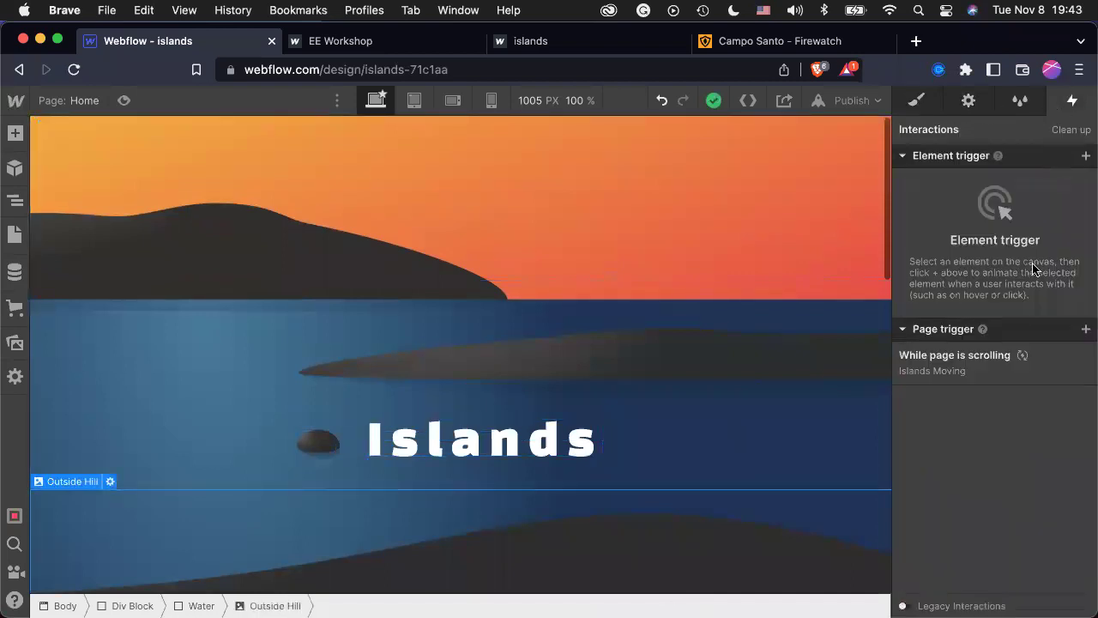
{"action": "left_click", "coordinate": [997, 359]}
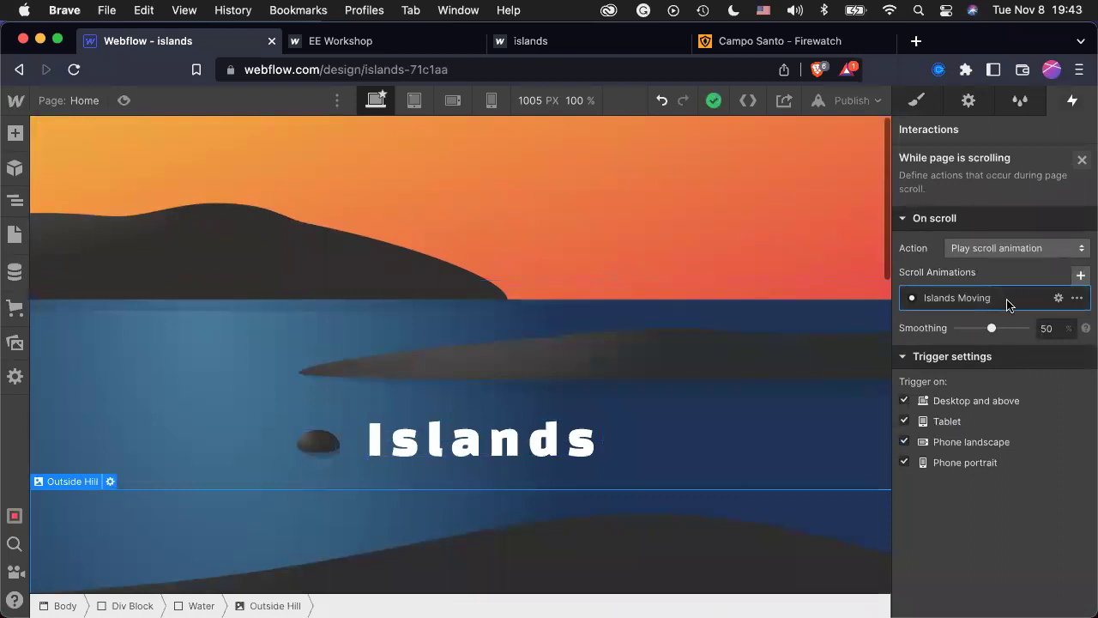
{"action": "left_click", "coordinate": [1005, 299]}
{"action": "scroll", "coordinate": [1005, 263], "scroll_direction": "down", "scroll_amount": 1}
{"action": "left_click", "coordinate": [962, 300]}
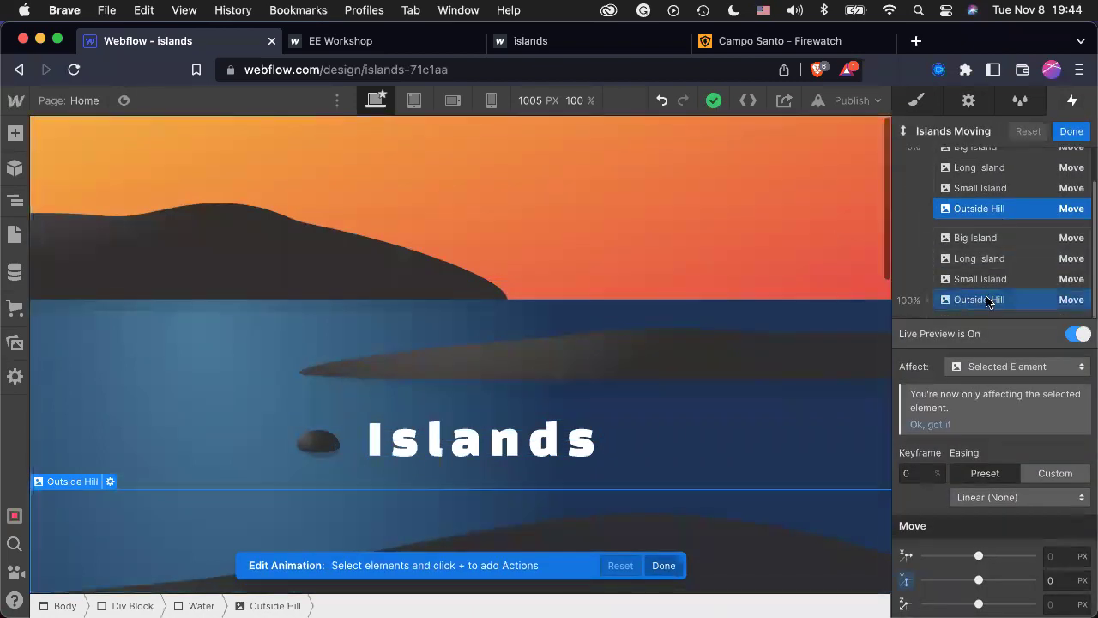
{"action": "left_click", "coordinate": [903, 583]}
{"action": "left_click", "coordinate": [933, 526]}
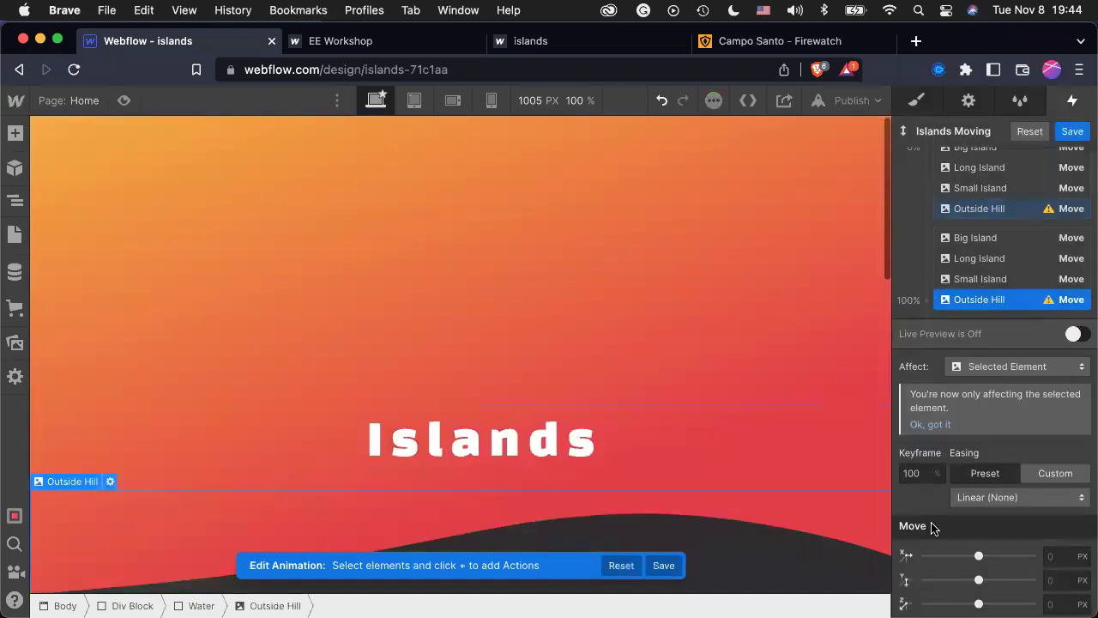
{"action": "left_click", "coordinate": [1042, 579]}
Preview the page scroll to check Outside Hill's movement against the heading and islands, and return to the animation editor.
{"action": "key", "text": "cmd+shift+p"}
{"action": "scroll", "coordinate": [261, 332], "scroll_direction": "down", "scroll_amount": 3}
{"action": "scroll", "coordinate": [261, 331], "scroll_direction": "up", "scroll_amount": 6}
{"action": "scroll", "coordinate": [238, 312], "scroll_direction": "down", "scroll_amount": 2}
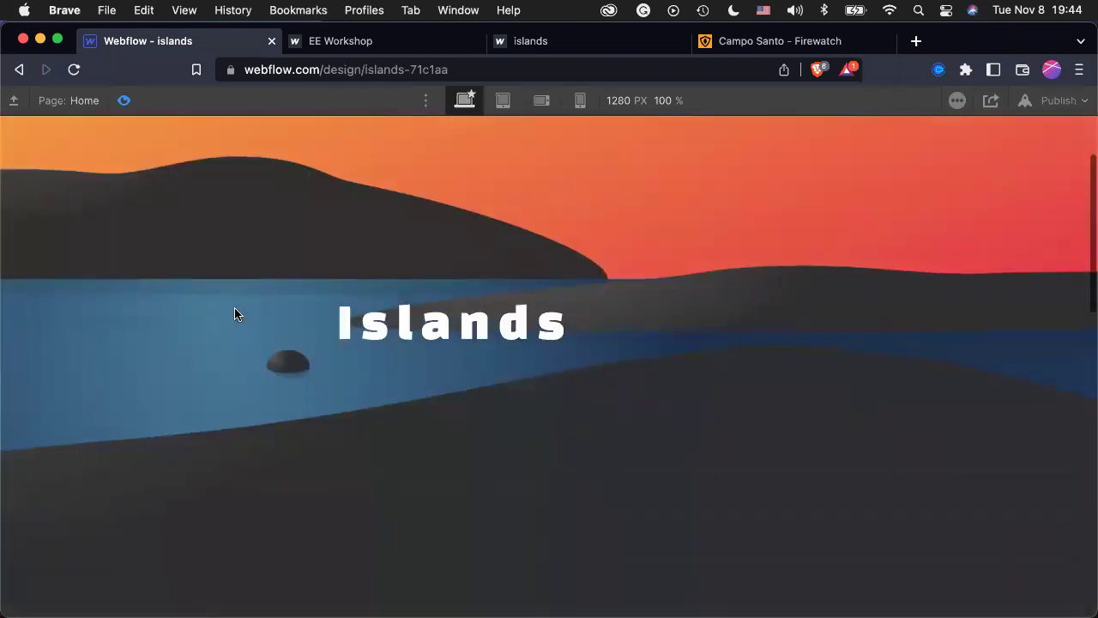
{"action": "scroll", "coordinate": [237, 312], "scroll_direction": "up", "scroll_amount": 2}
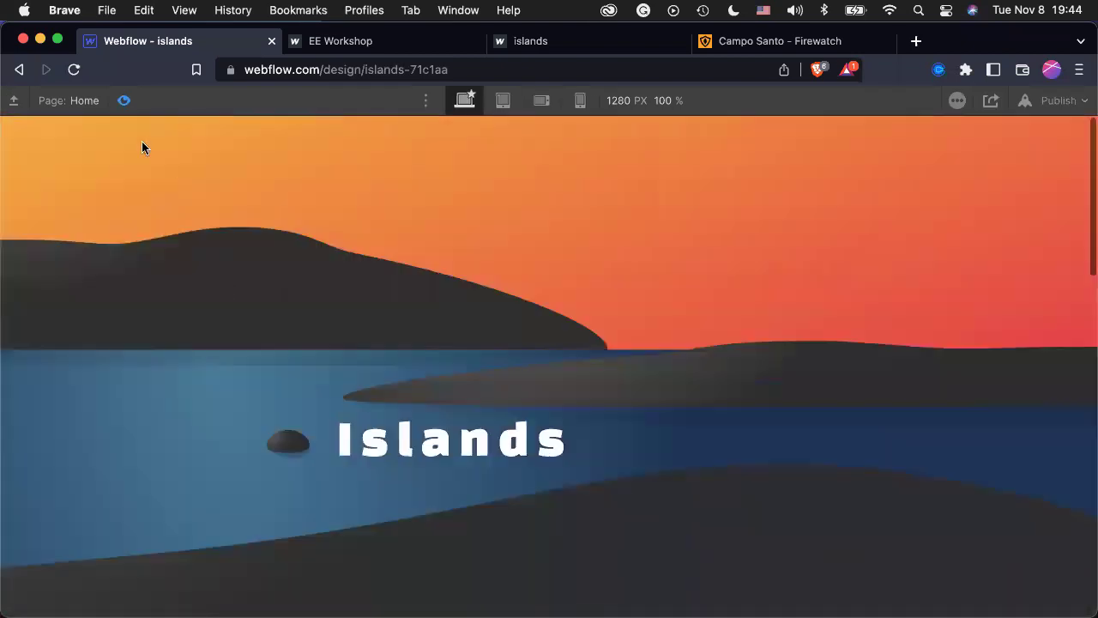
{"action": "left_click", "coordinate": [123, 101]}
Check Small Island's move at 100%, and add a 0% Move action for the Islands heading with Y at 0 px.
{"action": "left_click", "coordinate": [325, 443]}
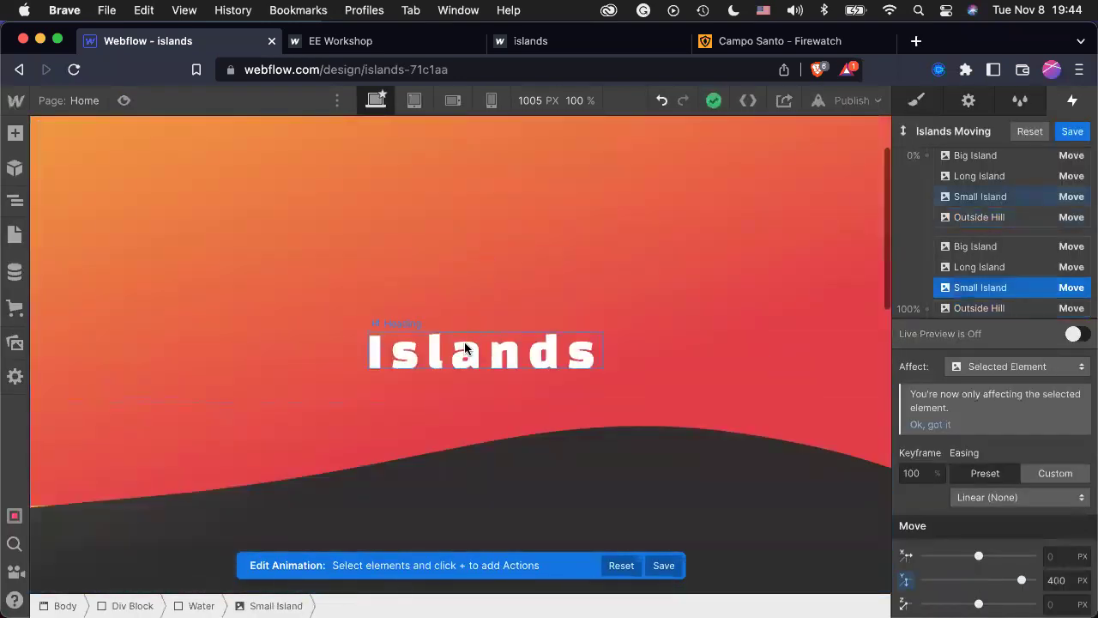
{"action": "left_click", "coordinate": [464, 347]}
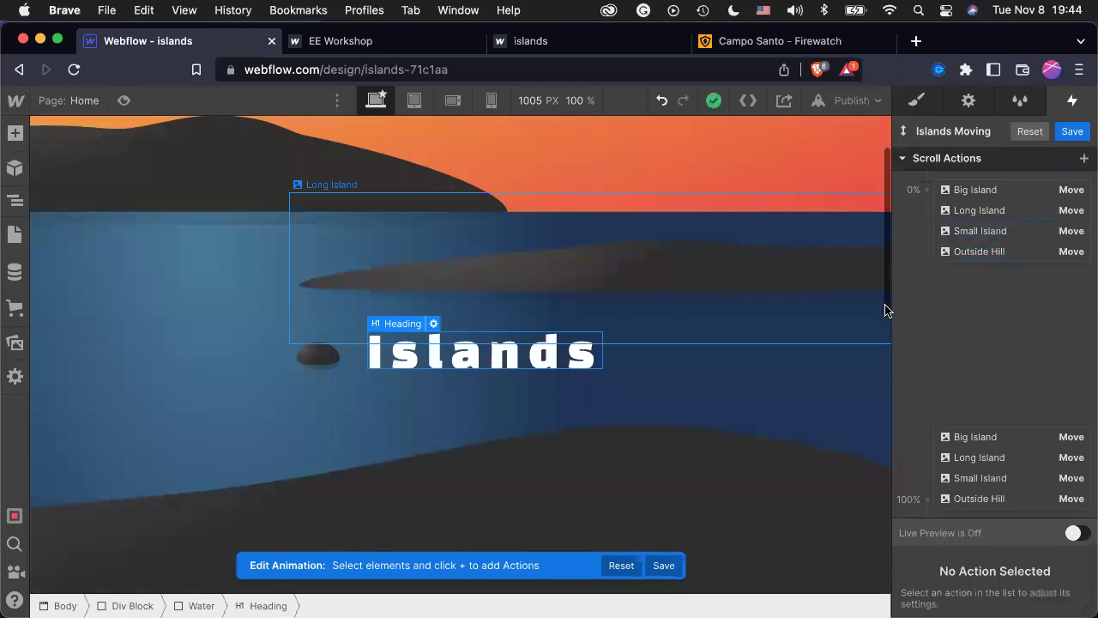
{"action": "left_click", "coordinate": [926, 189]}
{"action": "left_click", "coordinate": [943, 241]}
{"action": "left_click", "coordinate": [1054, 581]}
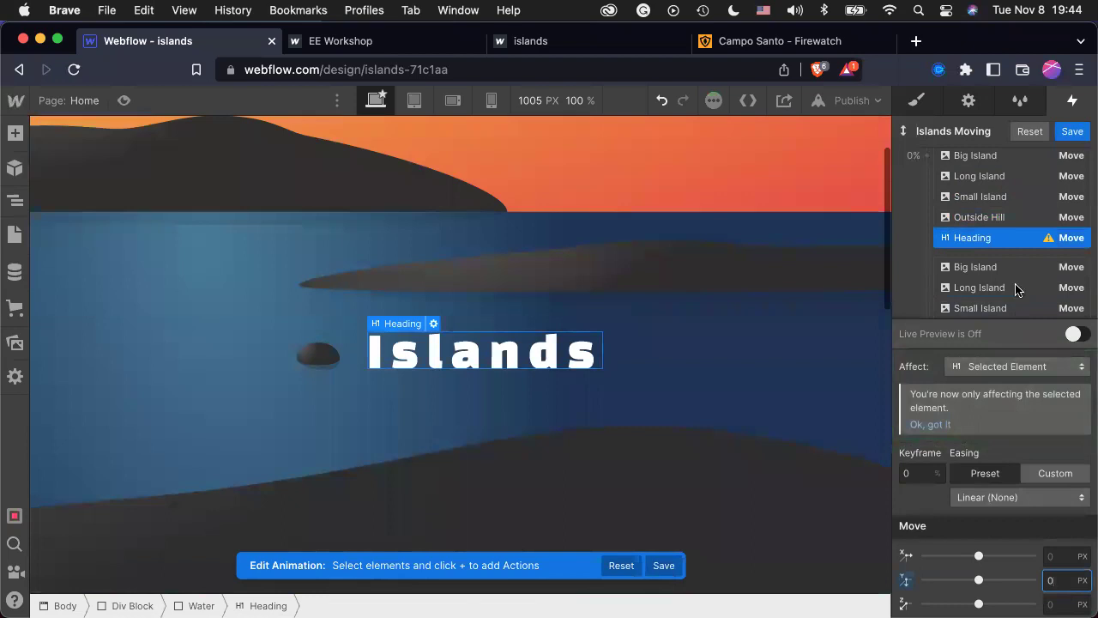
Add a Move action for the Islands heading at the 100% keyframe with Y set to 400 px.
{"action": "scroll", "coordinate": [1013, 289], "scroll_direction": "down", "scroll_amount": 1}
{"action": "left_click", "coordinate": [927, 300]}
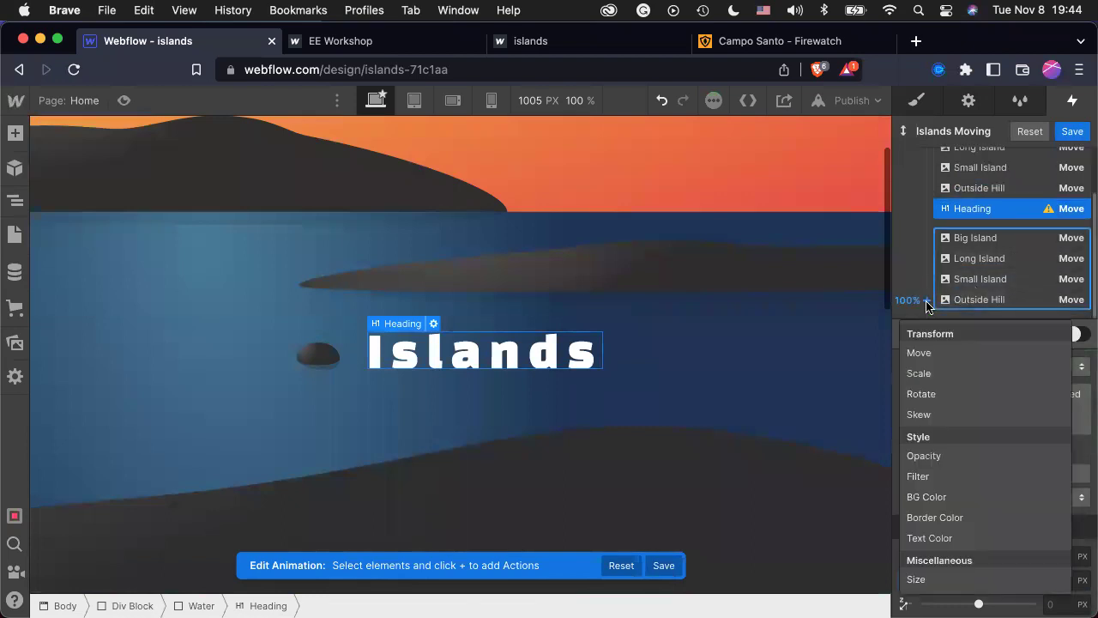
{"action": "left_click", "coordinate": [934, 352]}
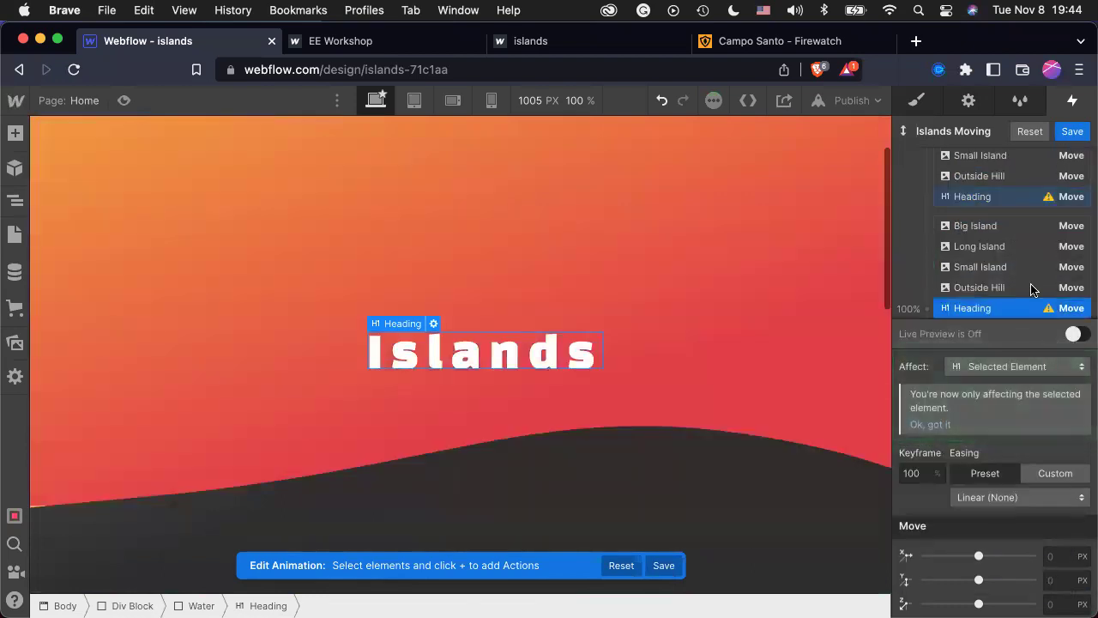
{"action": "left_click", "coordinate": [1057, 577]}
{"action": "type", "text": "400"}
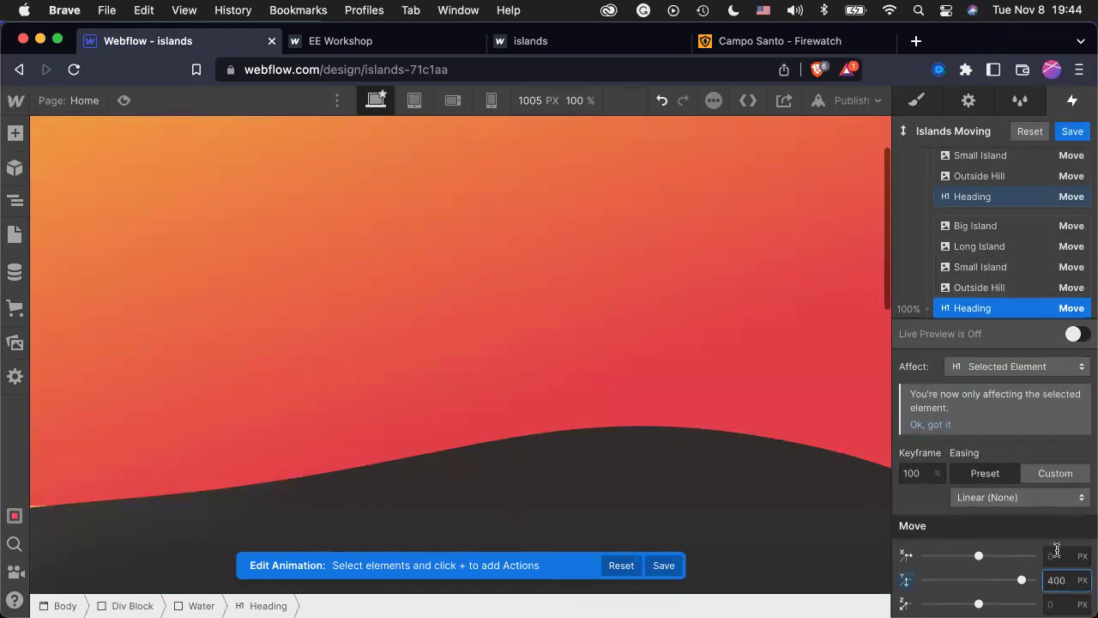
Check Small Island's 100% move against the heading's and save the Islands Moving animation.
{"action": "left_click", "coordinate": [993, 267]}
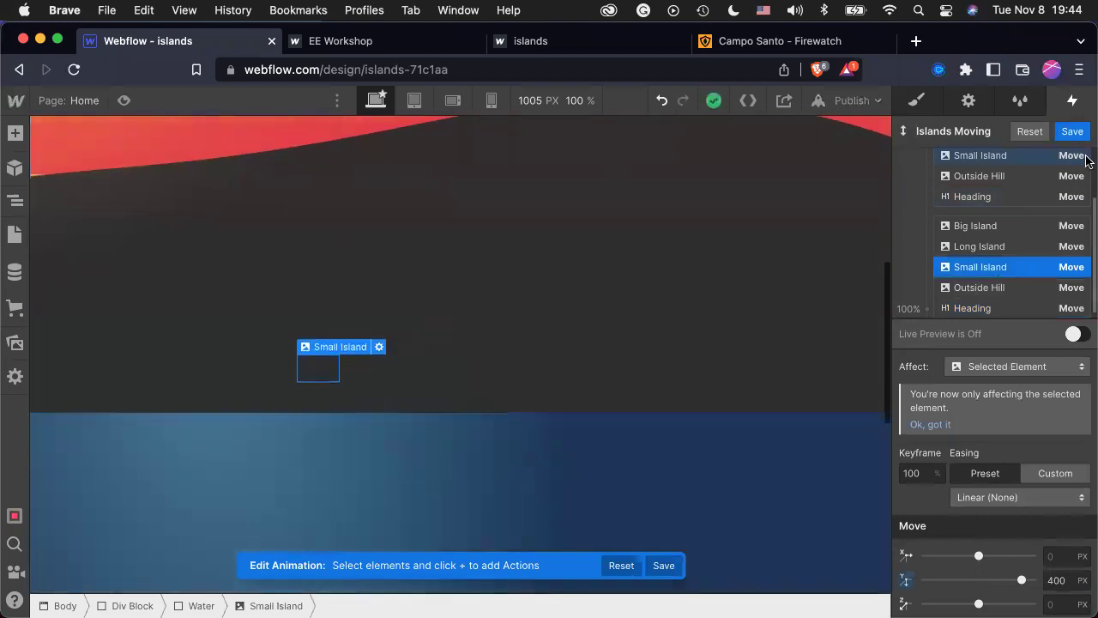
{"action": "left_click", "coordinate": [1072, 132]}
{"action": "scroll", "coordinate": [613, 250], "scroll_direction": "up", "scroll_amount": 5}
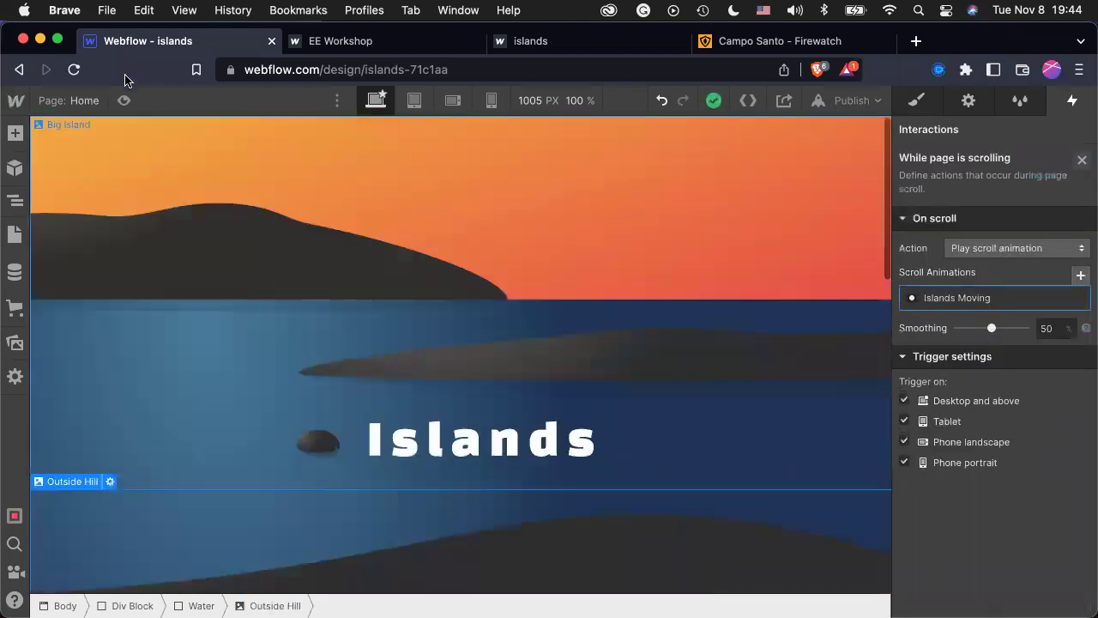
Preview the page scroll to check the Islands heading's movement against Small Island and Outside Hill, and return to the designer.
{"action": "left_click", "coordinate": [124, 100]}
{"action": "scroll", "coordinate": [165, 243], "scroll_direction": "down", "scroll_amount": 5}
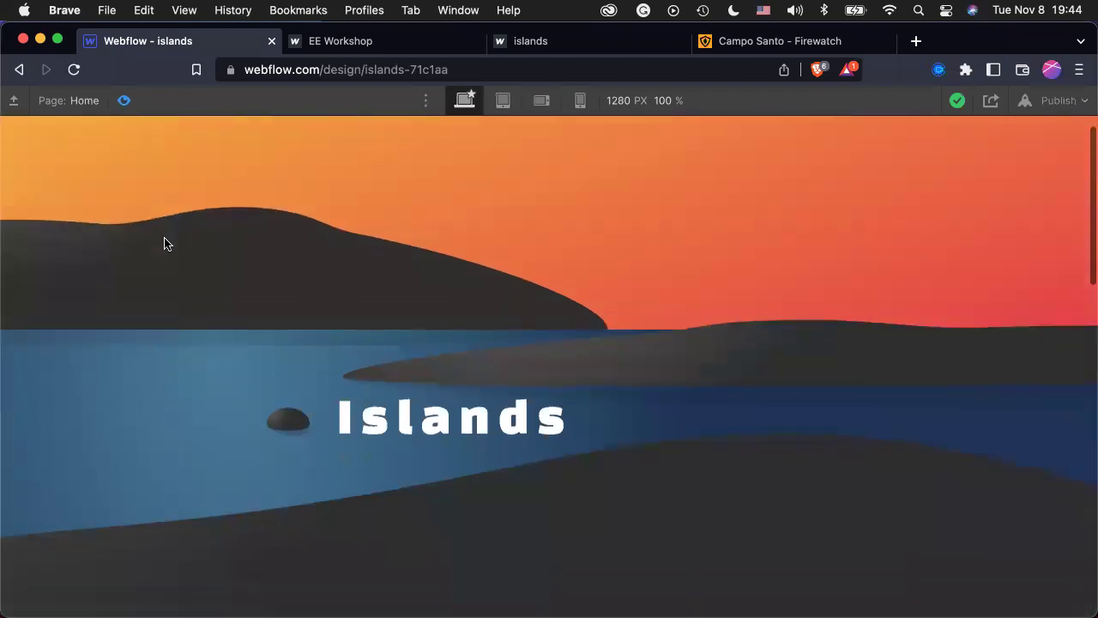
{"action": "scroll", "coordinate": [165, 244], "scroll_direction": "down", "scroll_amount": 10}
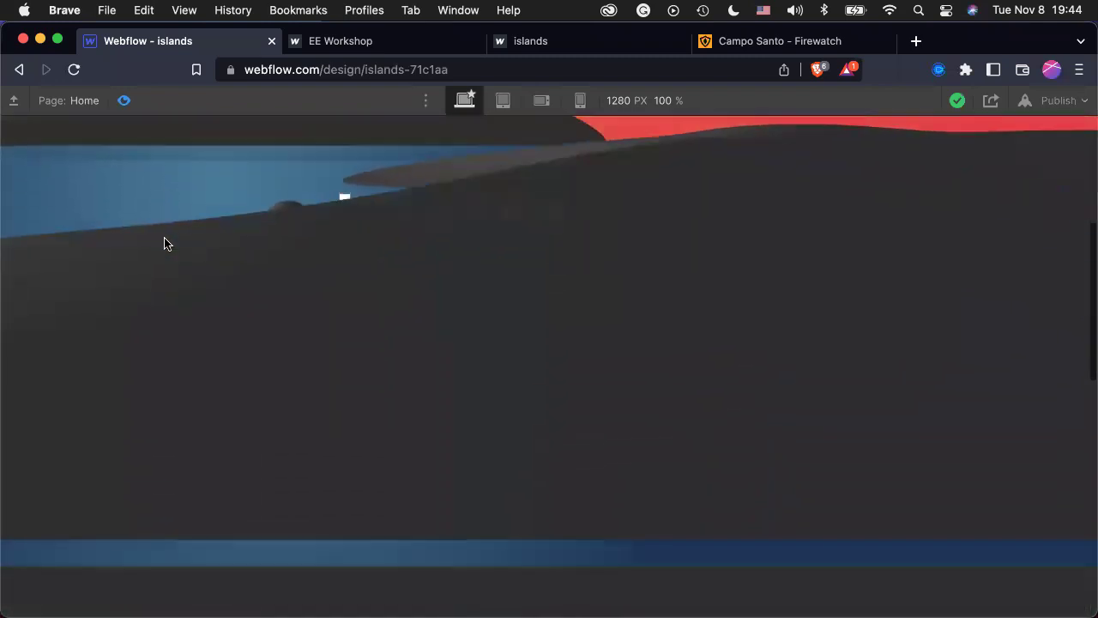
{"action": "scroll", "coordinate": [165, 244], "scroll_direction": "up", "scroll_amount": 15}
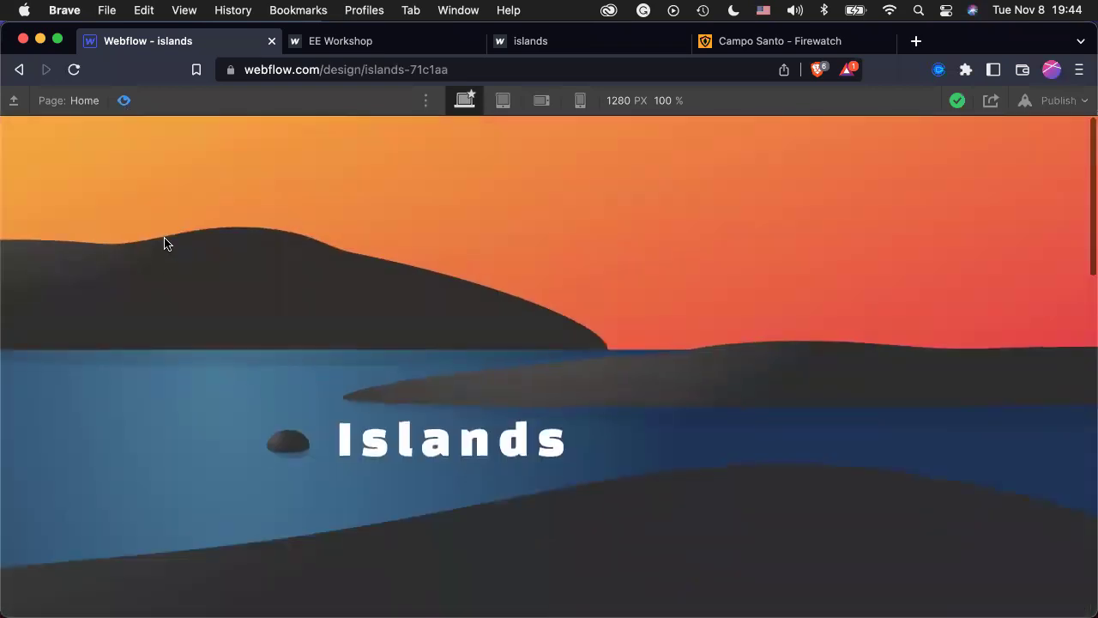
{"action": "left_click", "coordinate": [124, 100]}
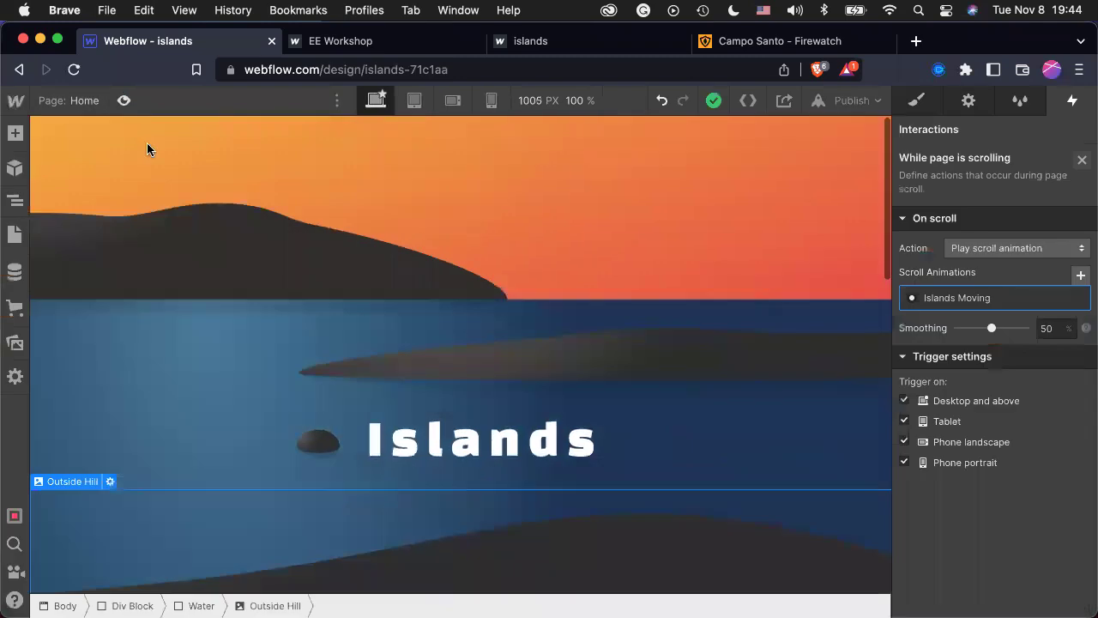
Inspect the Islands heading and Small Island on the canvas, comparing their placement with each other and with Outside Hill.
{"action": "left_click", "coordinate": [344, 463]}
{"action": "left_click", "coordinate": [396, 451]}
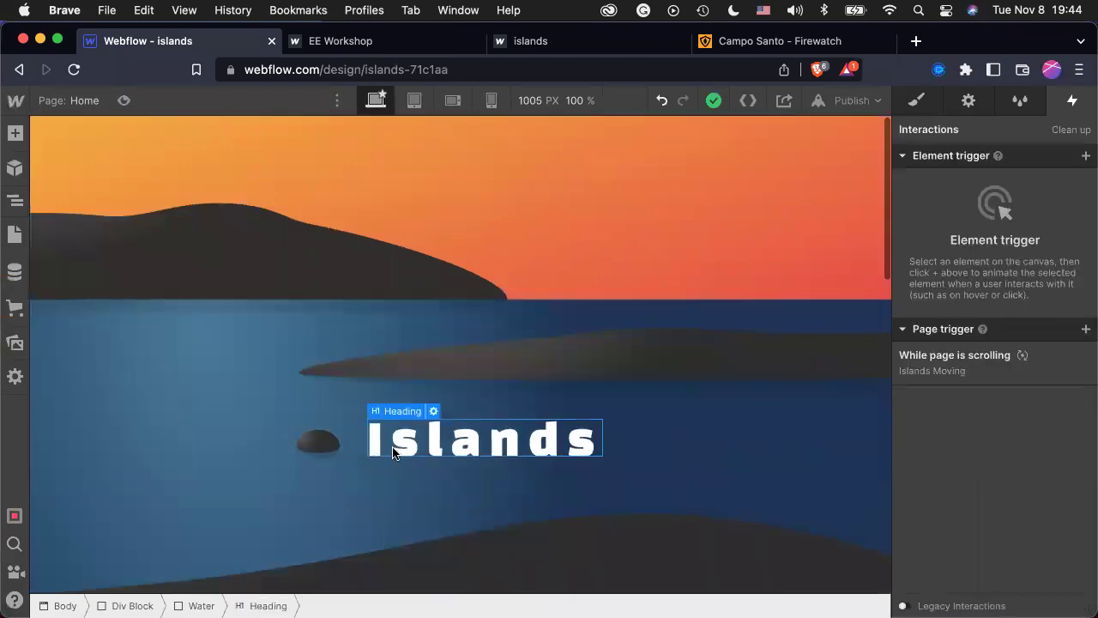
{"action": "left_click", "coordinate": [245, 473]}
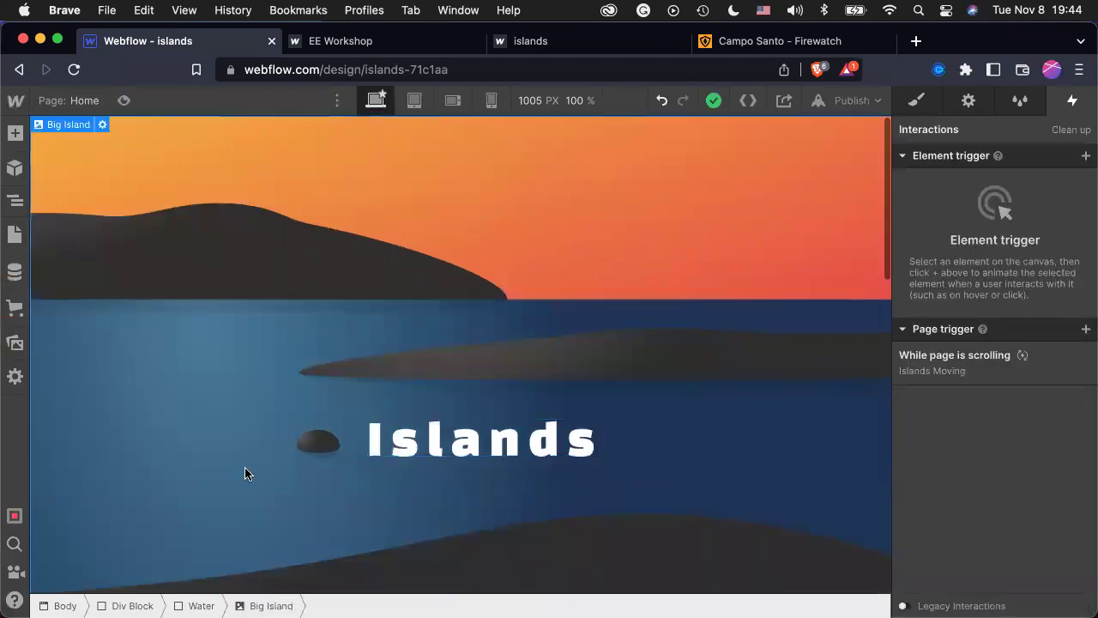
{"action": "left_click", "coordinate": [378, 449]}
{"action": "left_click", "coordinate": [319, 443]}
{"action": "left_click", "coordinate": [397, 441]}
{"action": "left_click", "coordinate": [318, 442]}
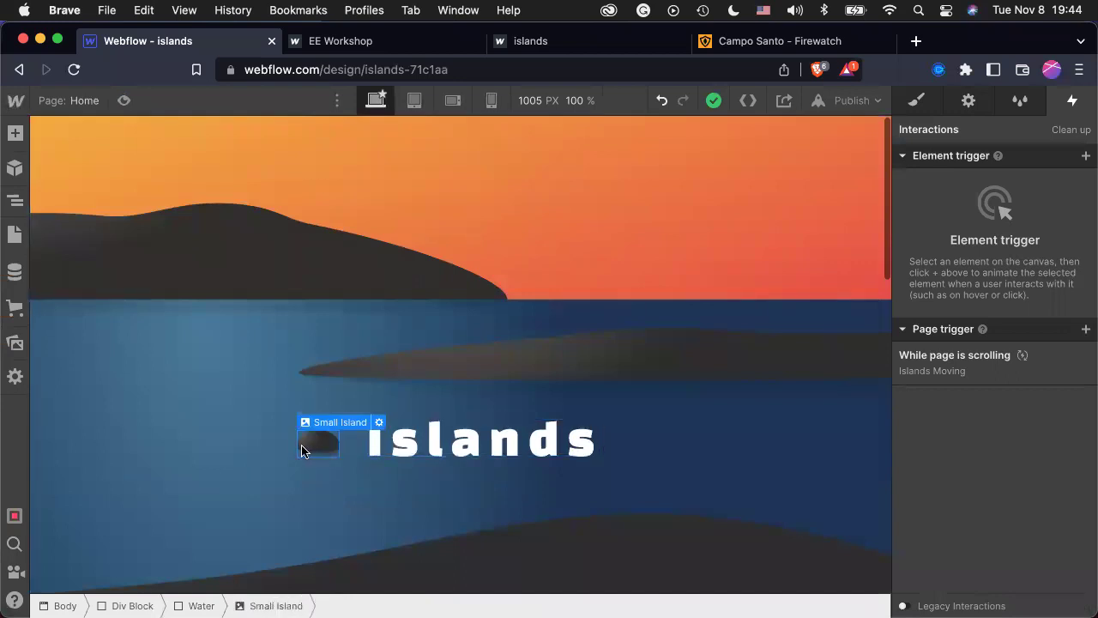
{"action": "left_click", "coordinate": [477, 441]}
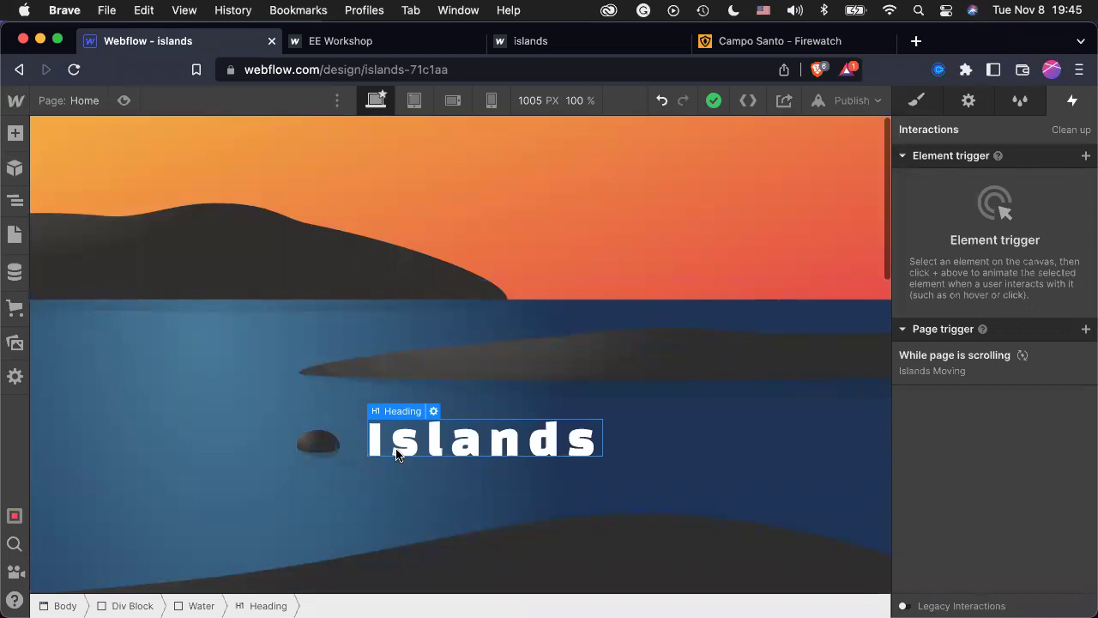
{"action": "scroll", "coordinate": [396, 453], "scroll_direction": "down", "scroll_amount": 10}
{"action": "scroll", "coordinate": [396, 452], "scroll_direction": "up", "scroll_amount": 10}
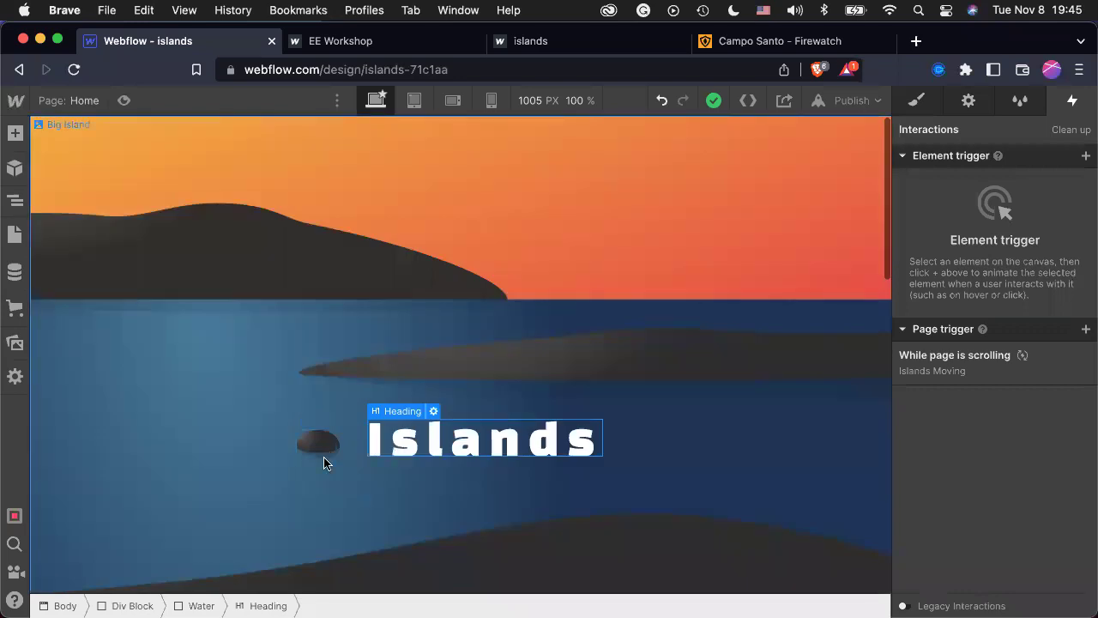
{"action": "scroll", "coordinate": [324, 463], "scroll_direction": "down", "scroll_amount": 10}
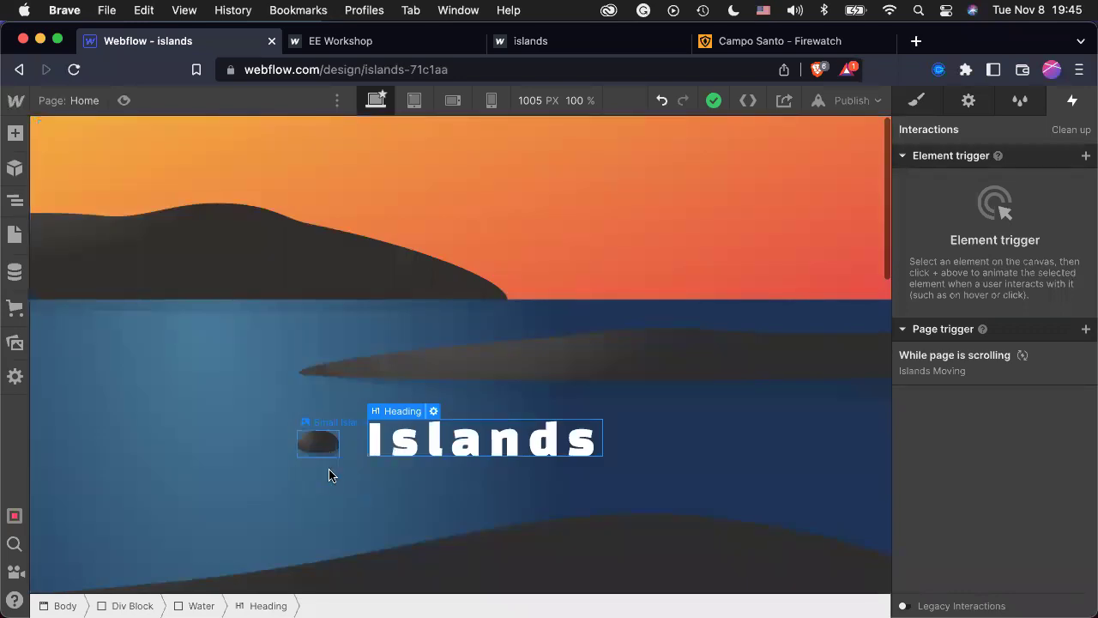
{"action": "scroll", "coordinate": [329, 476], "scroll_direction": "up", "scroll_amount": 10}
Publish the site to islands-71c1aa.webflow.io and reload the already open live page.
{"action": "left_click", "coordinate": [862, 103]}
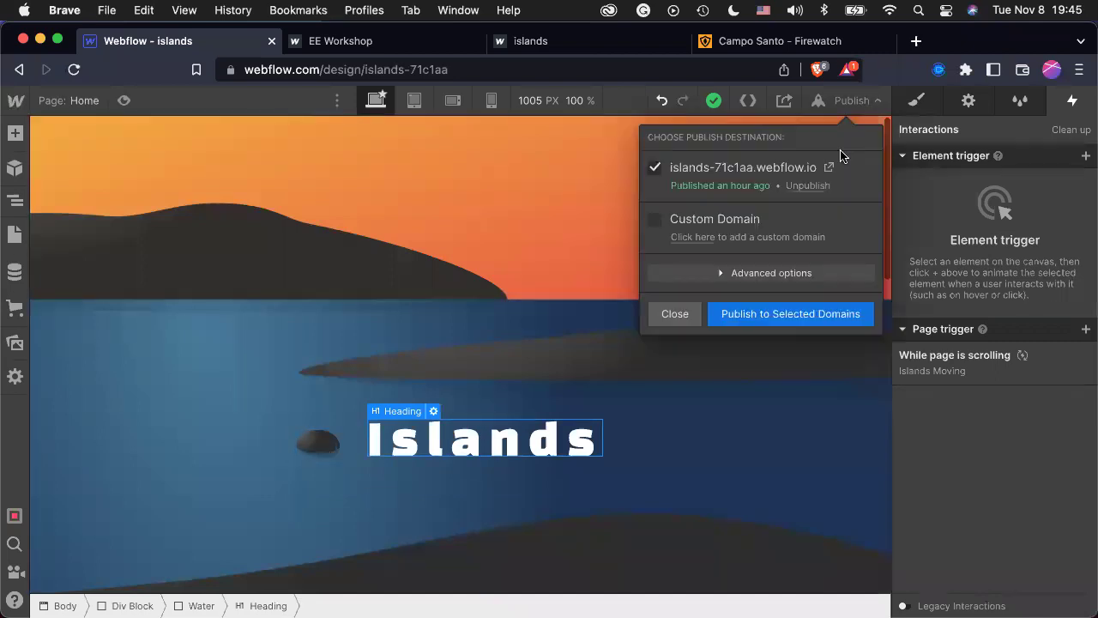
{"action": "left_click", "coordinate": [798, 319]}
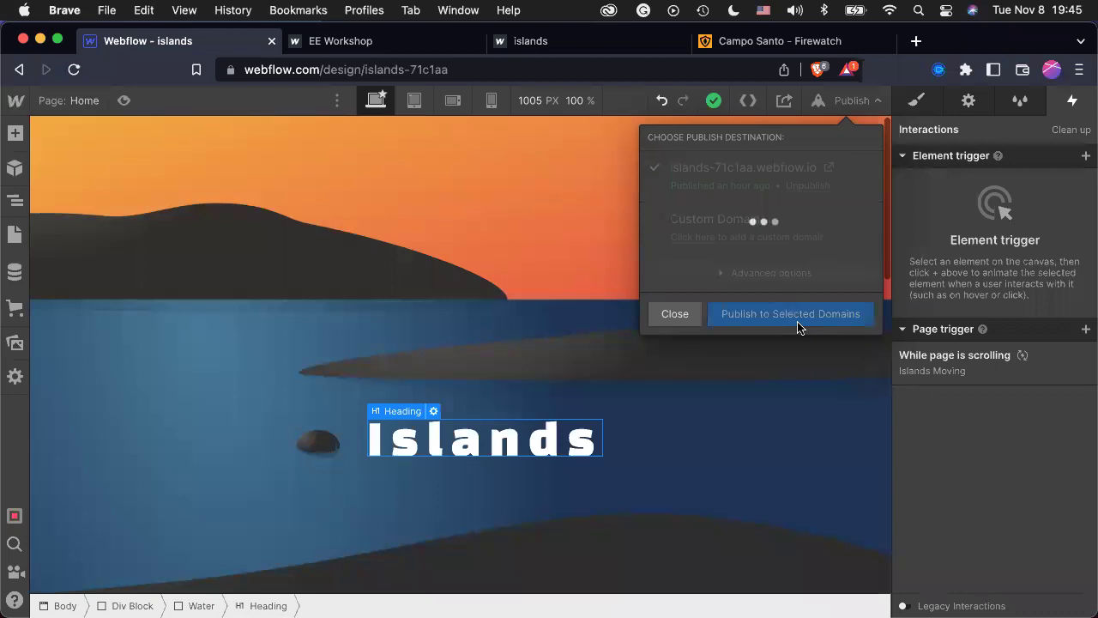
{"action": "left_click", "coordinate": [549, 47]}
{"action": "left_click", "coordinate": [75, 72]}
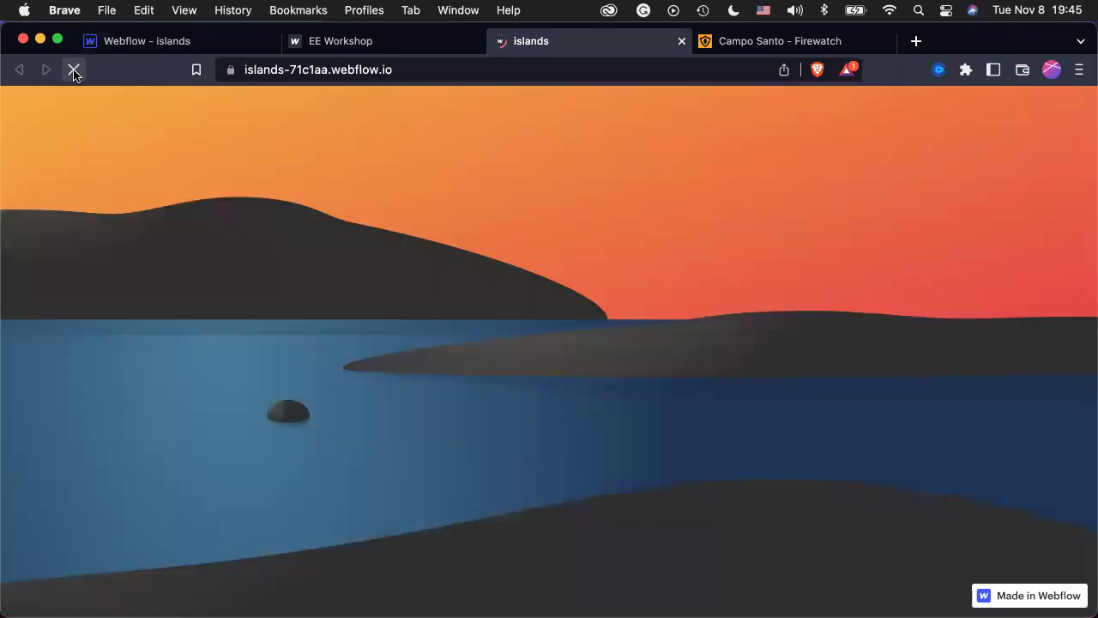
Examine the published page's parallax scroll, checking how the Islands heading moves with the islands behind the foreground hill.
{"action": "scroll", "coordinate": [237, 405], "scroll_direction": "down", "scroll_amount": 8}
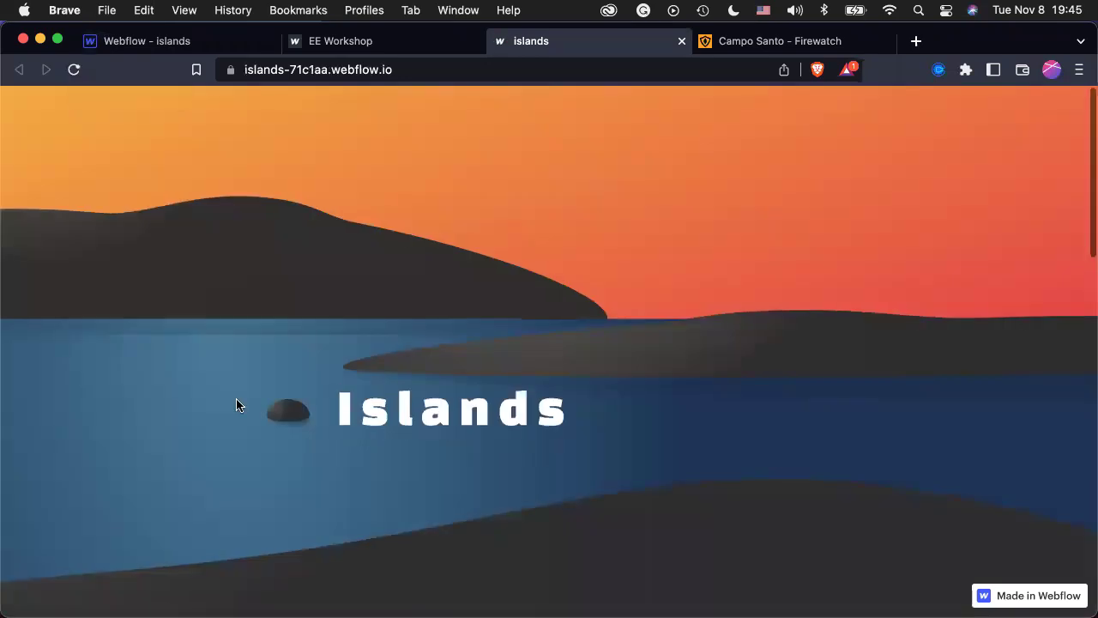
{"action": "scroll", "coordinate": [238, 405], "scroll_direction": "up", "scroll_amount": 8}
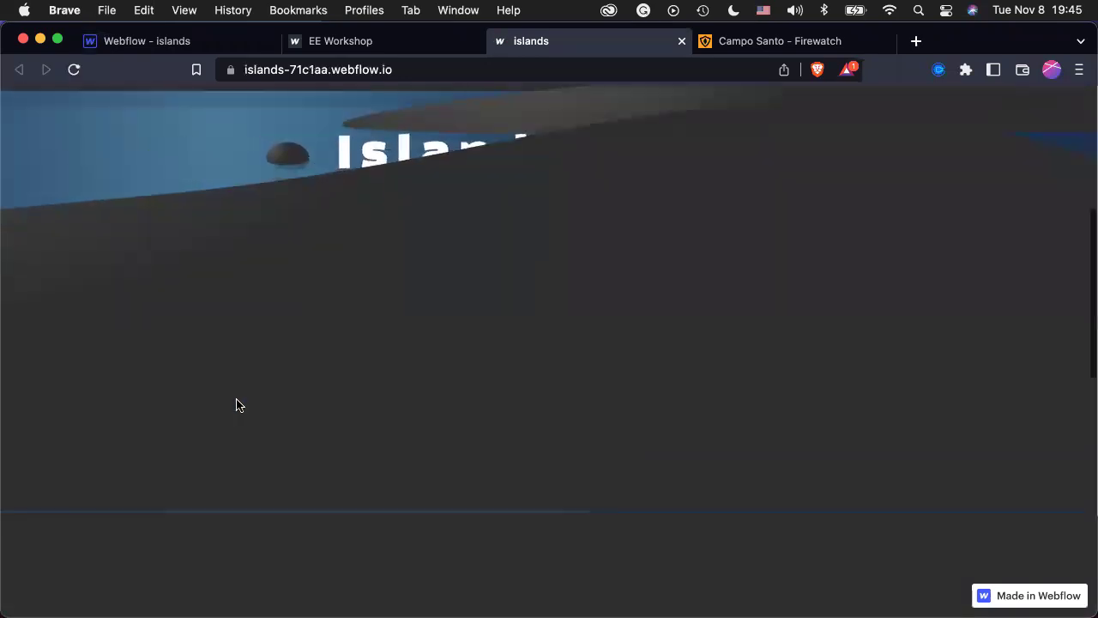
{"action": "scroll", "coordinate": [238, 405], "scroll_direction": "down", "scroll_amount": 8}
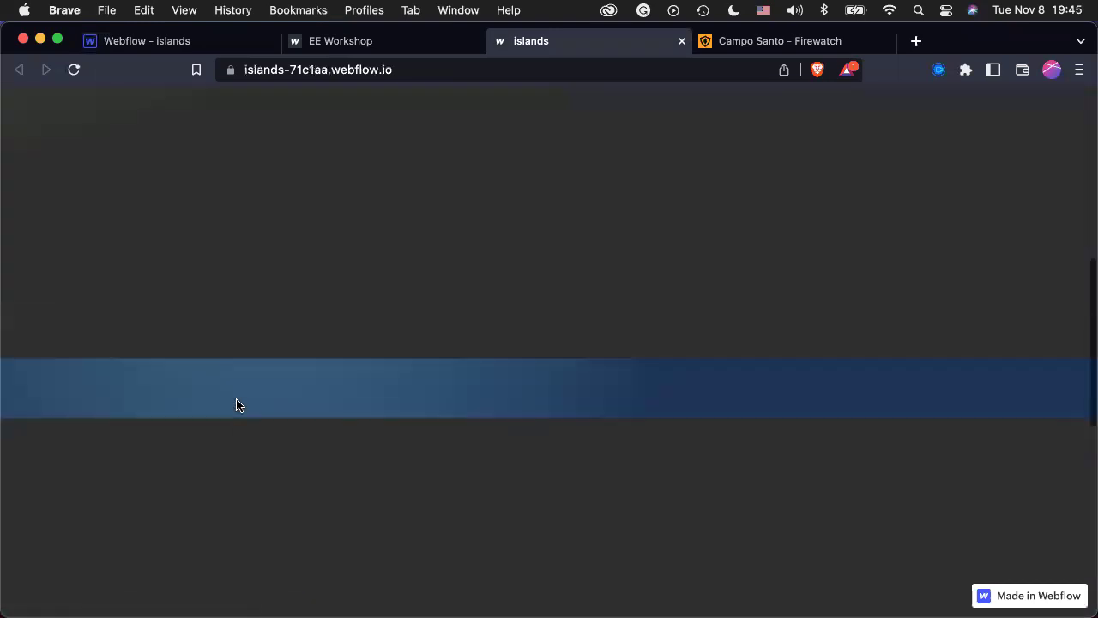
{"action": "scroll", "coordinate": [238, 405], "scroll_direction": "up", "scroll_amount": 8}
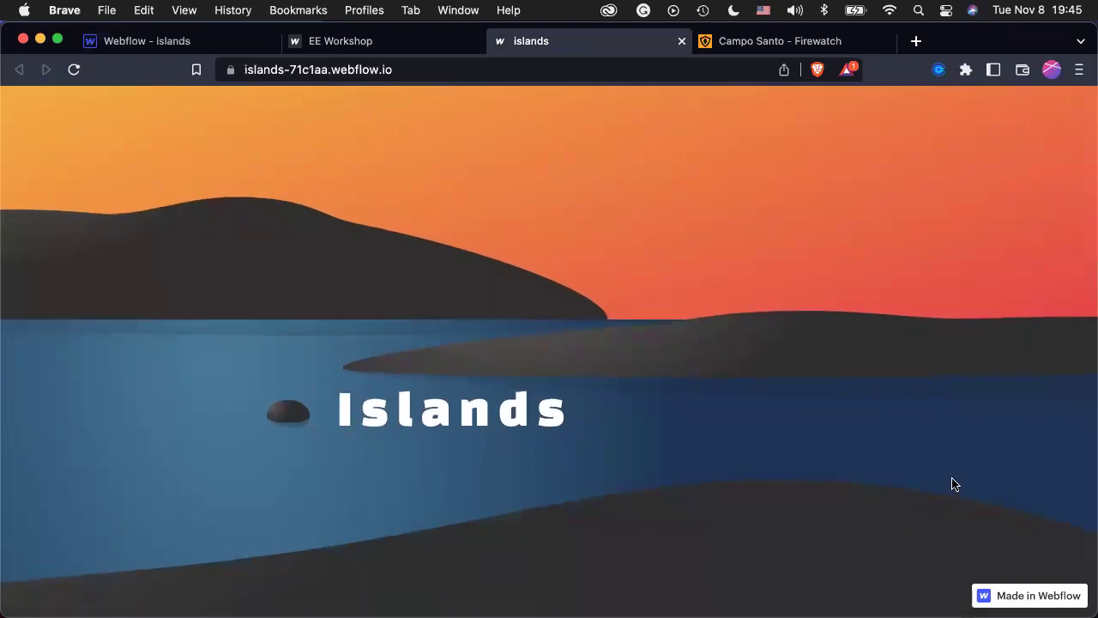
{"action": "scroll", "coordinate": [798, 403], "scroll_direction": "down", "scroll_amount": 5}
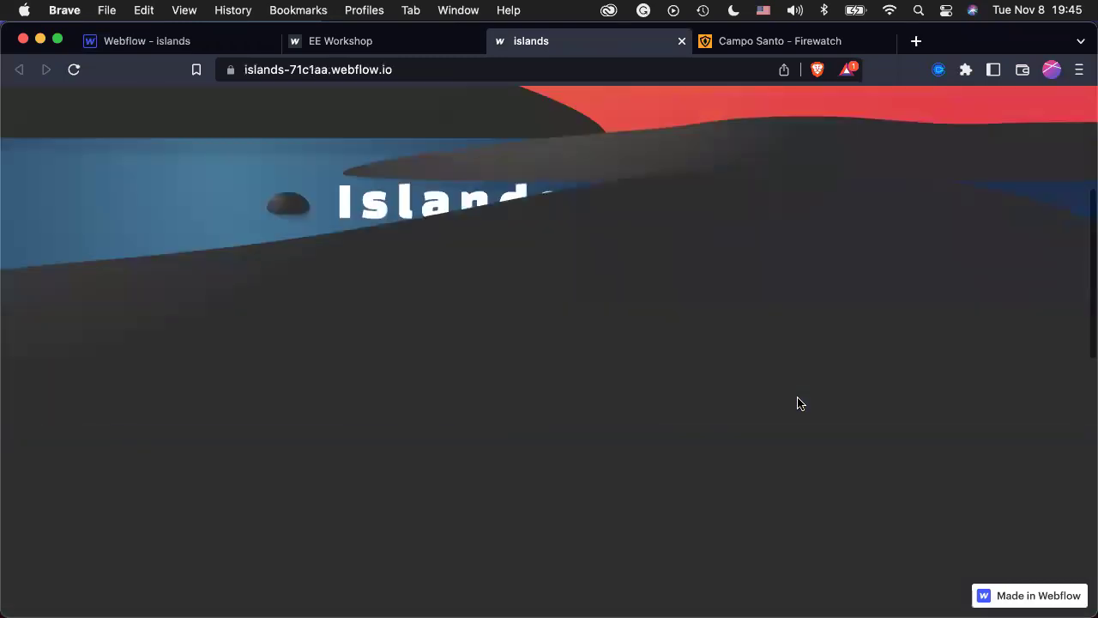
{"action": "scroll", "coordinate": [797, 403], "scroll_direction": "up", "scroll_amount": 3}
{"action": "scroll", "coordinate": [797, 400], "scroll_direction": "down", "scroll_amount": 5}
{"action": "scroll", "coordinate": [731, 323], "scroll_direction": "up", "scroll_amount": 1}
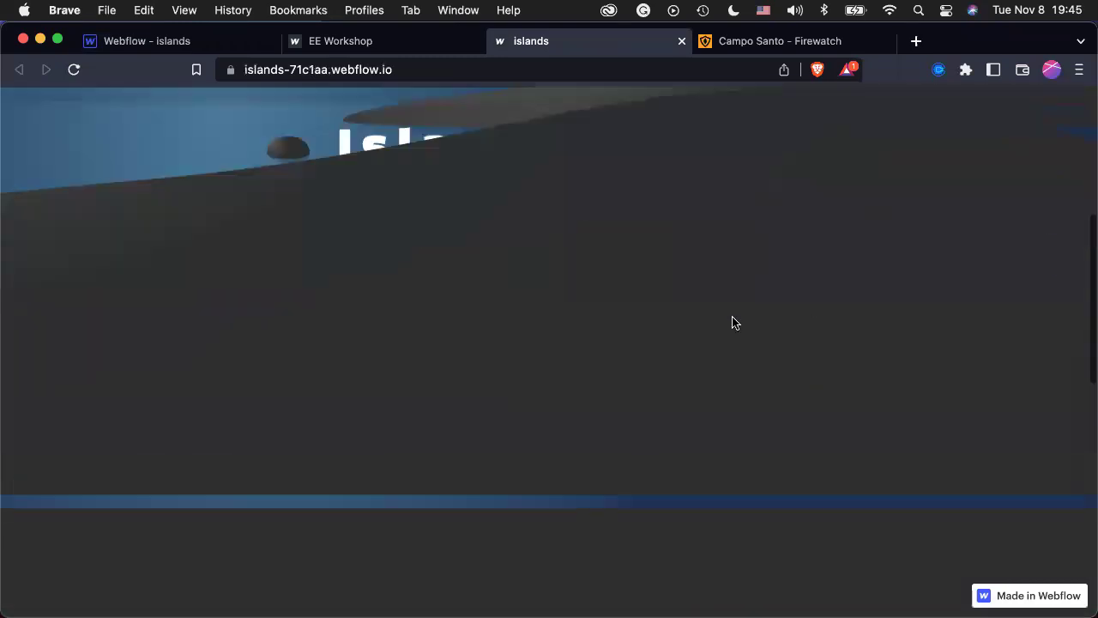